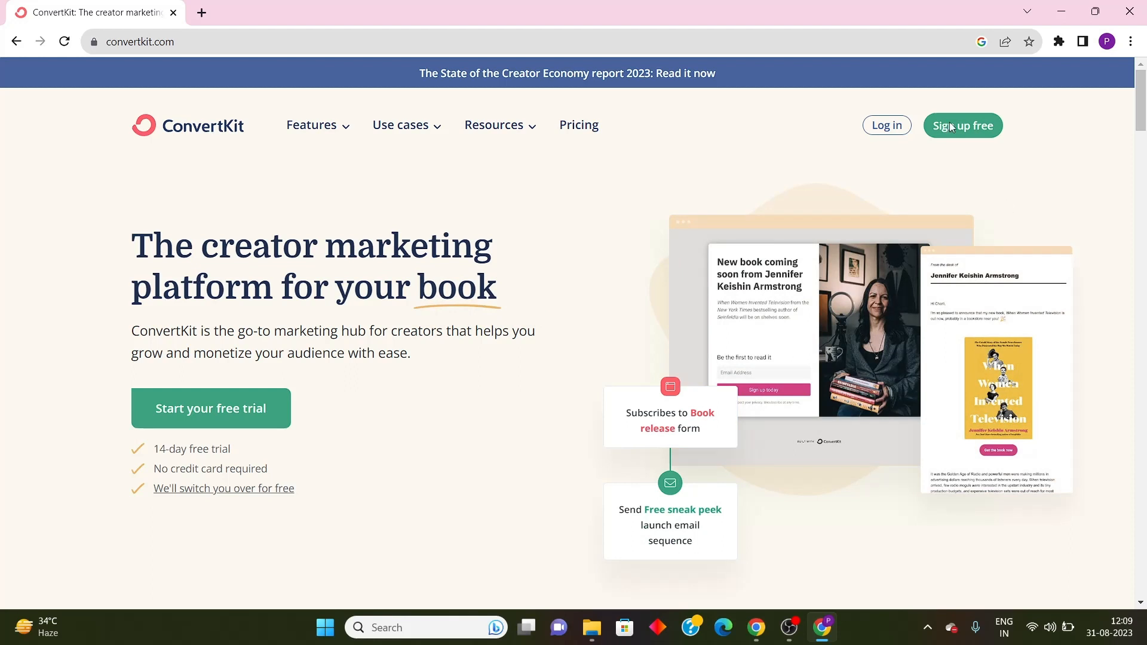
Start a free ConvertKit signup, enter your first name in the Name field, and open a new browser tab
click(960, 137)
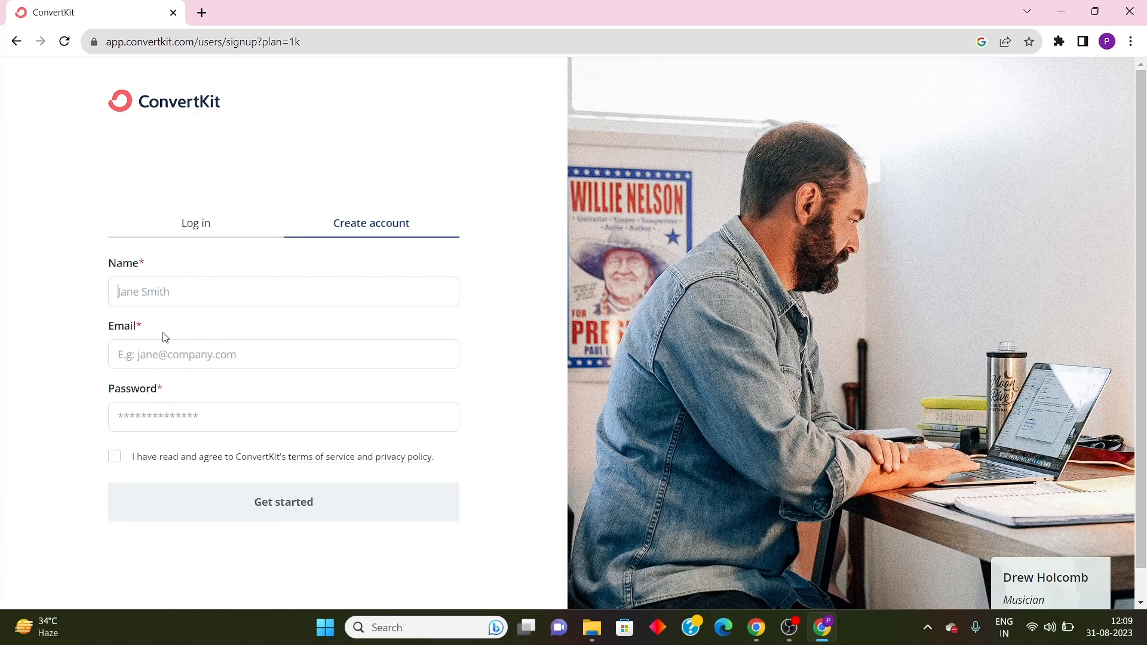
text(Phil)
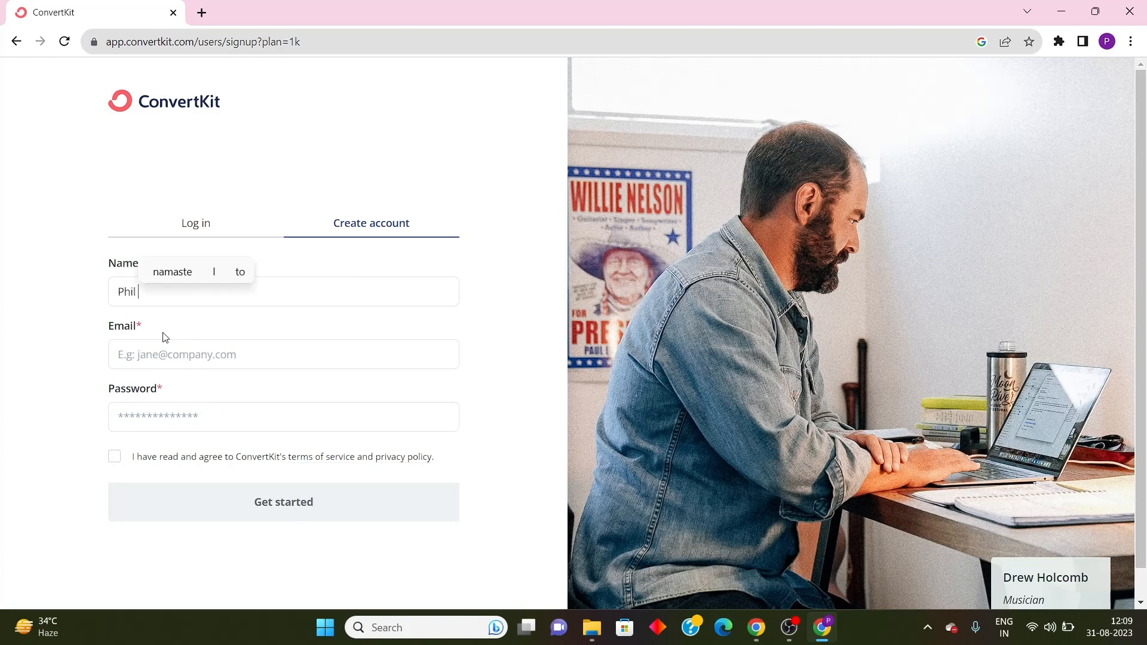
click(201, 12)
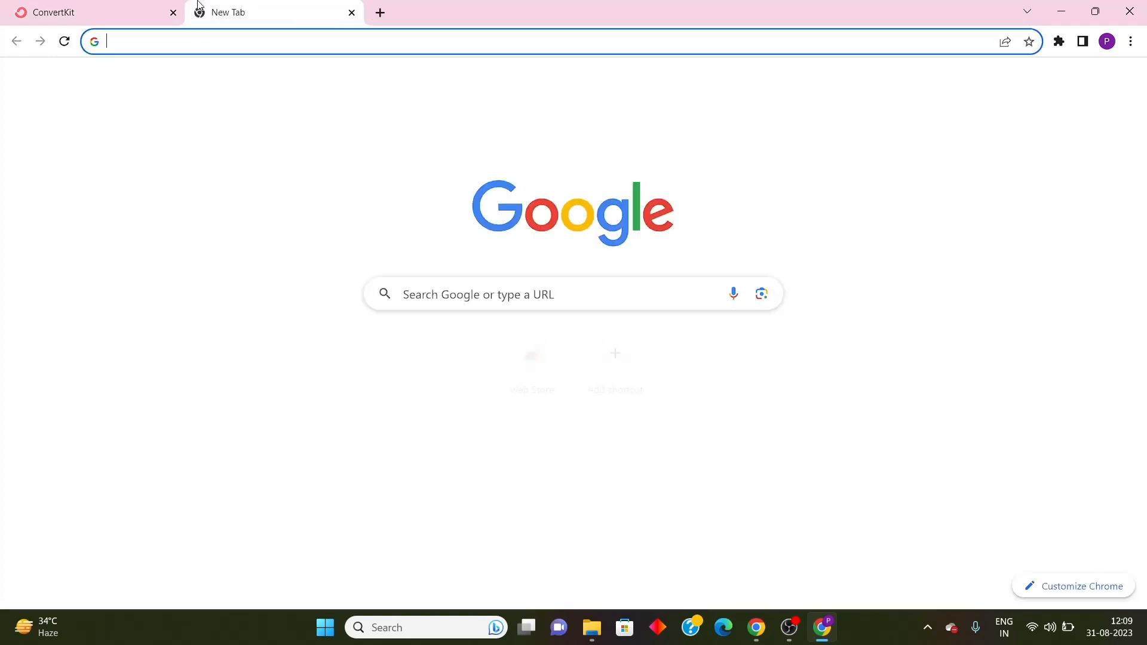
Search 'temp maail', load the temp-mail.org site, and switch back to the ConvertKit signup tab
text(temp maail)
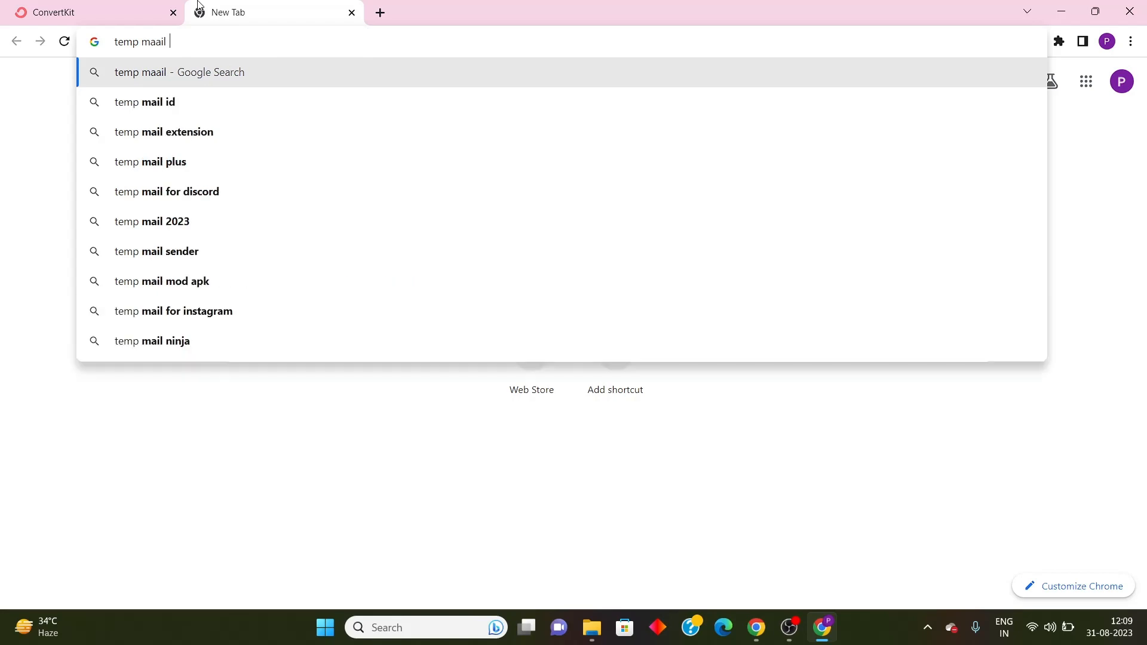
key(Return)
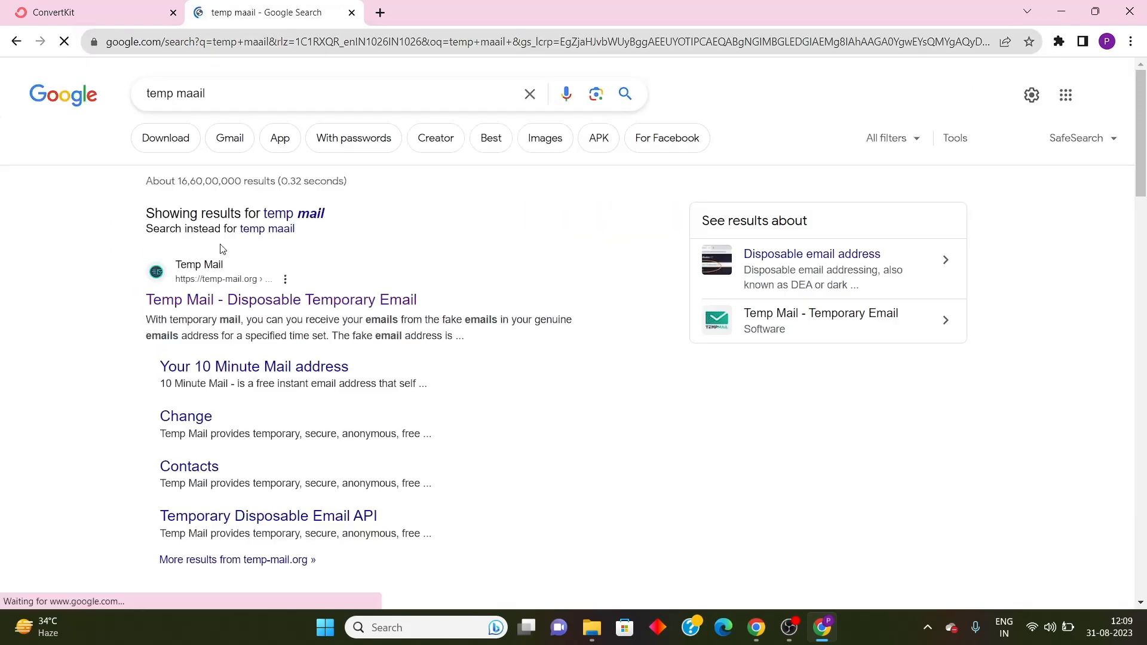
click(227, 303)
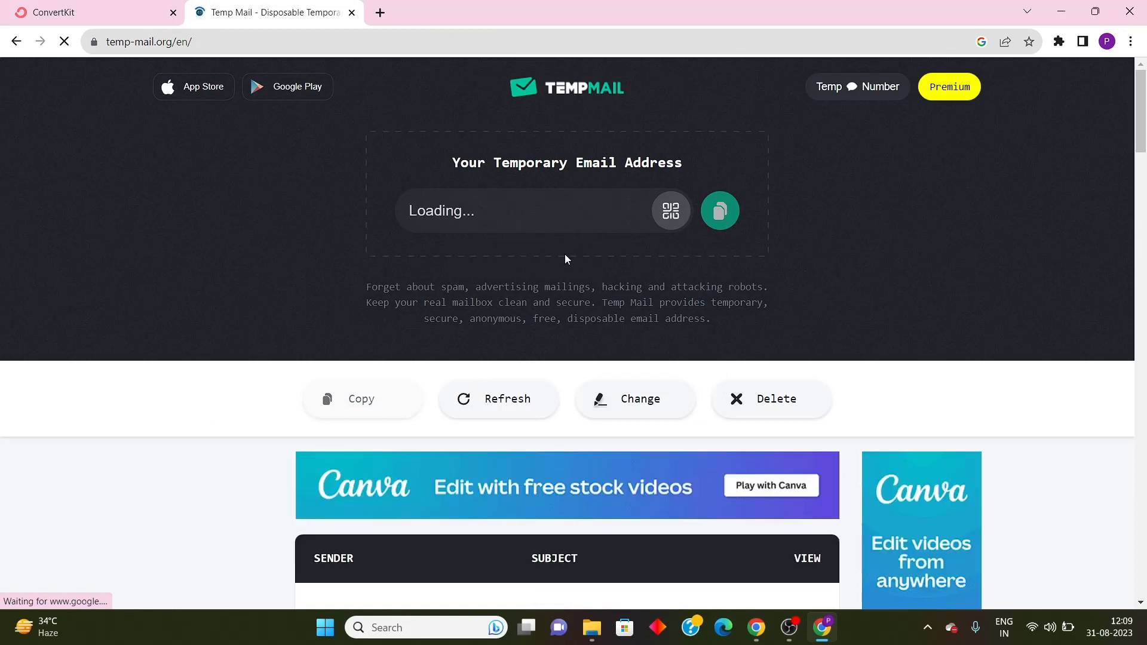
click(78, 11)
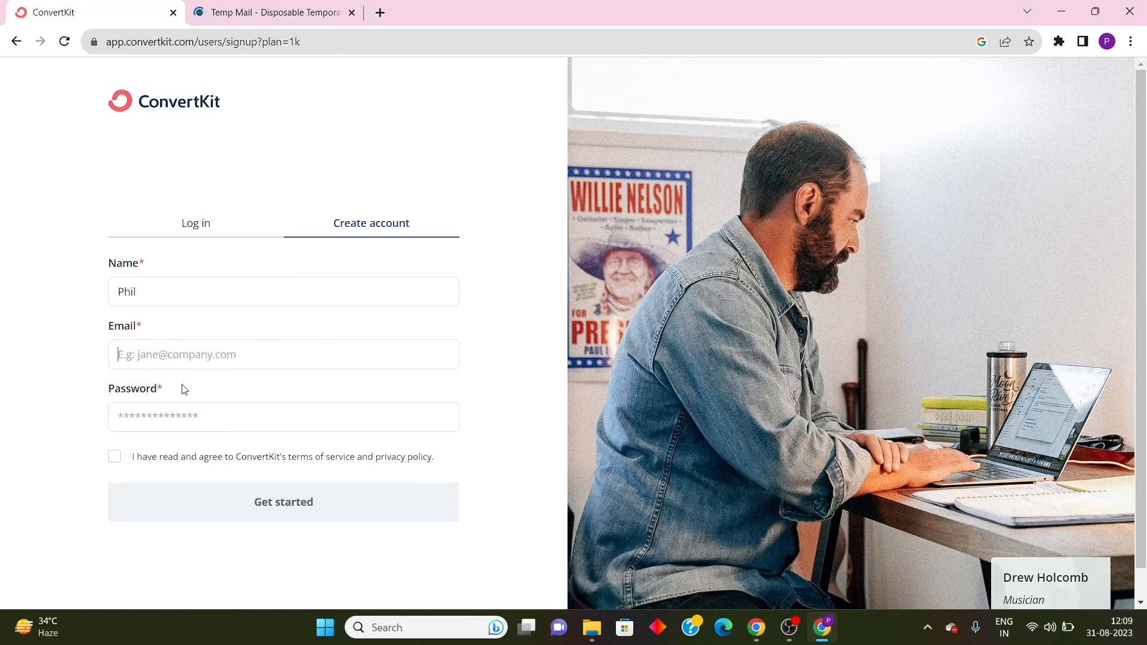
Copy the Temp Mail disposable address and paste it as the ConvertKit account email
click(192, 6)
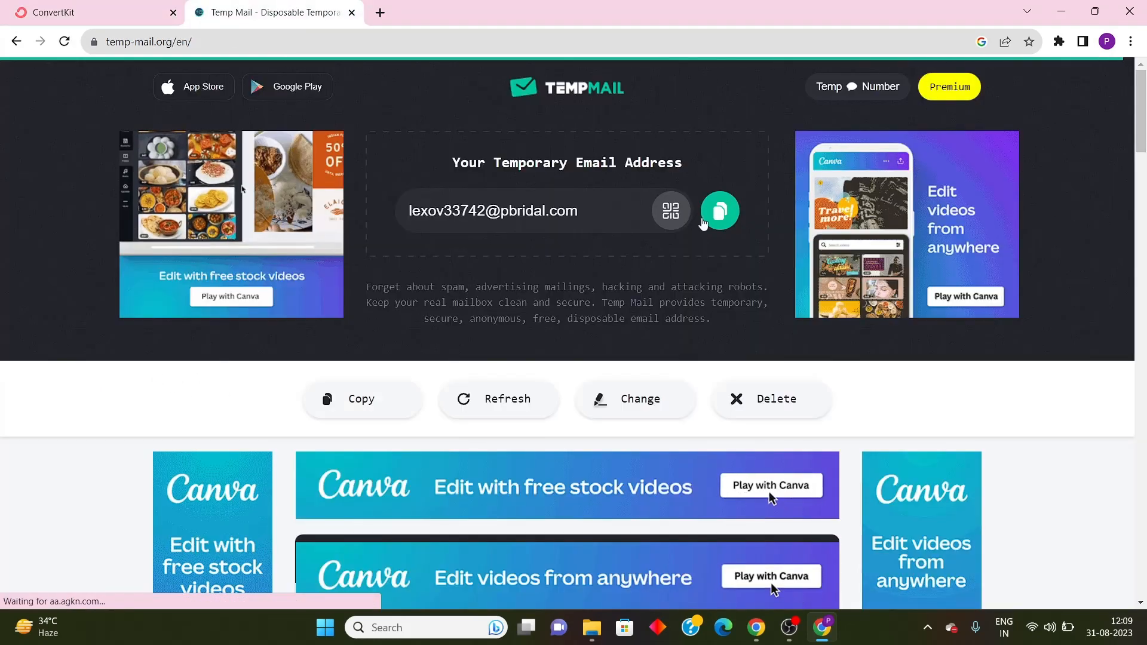
click(719, 210)
click(77, 12)
key(ctrl+v)
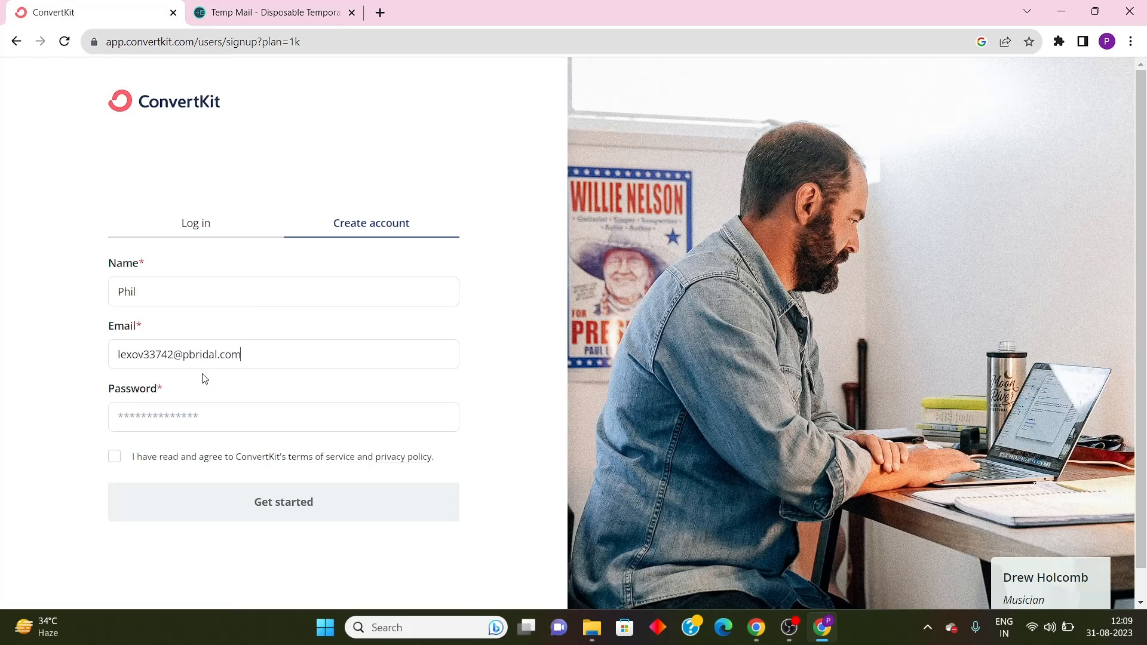
Use Chrome's suggested strong password, agree to the terms, and submit the signup
click(204, 416)
click(267, 452)
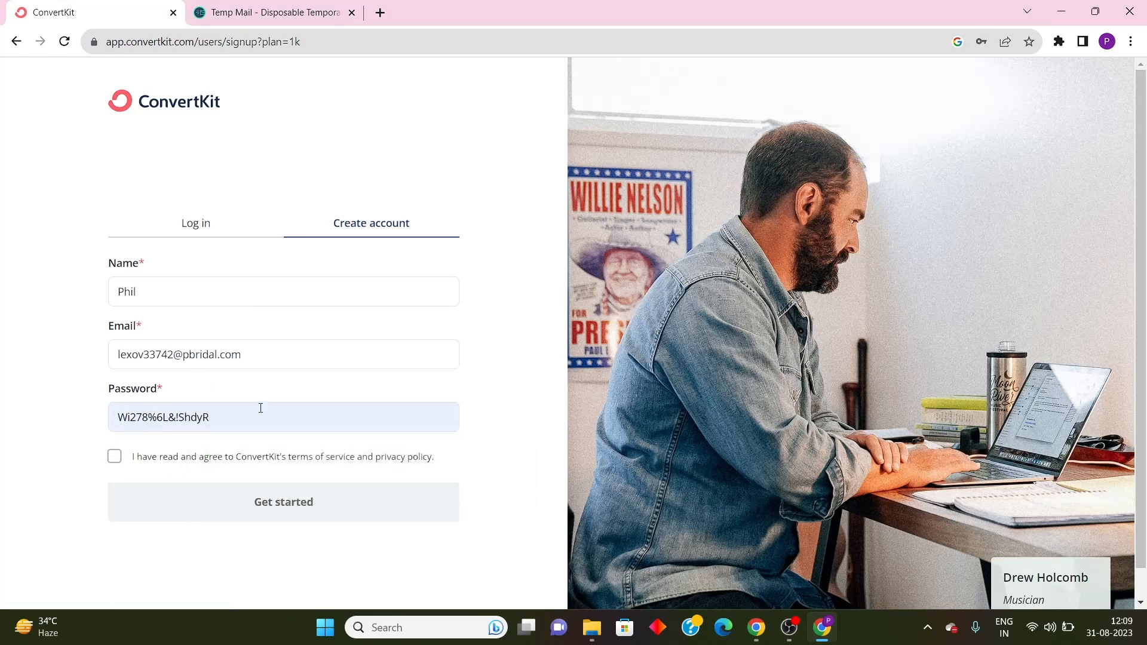
click(115, 457)
click(309, 504)
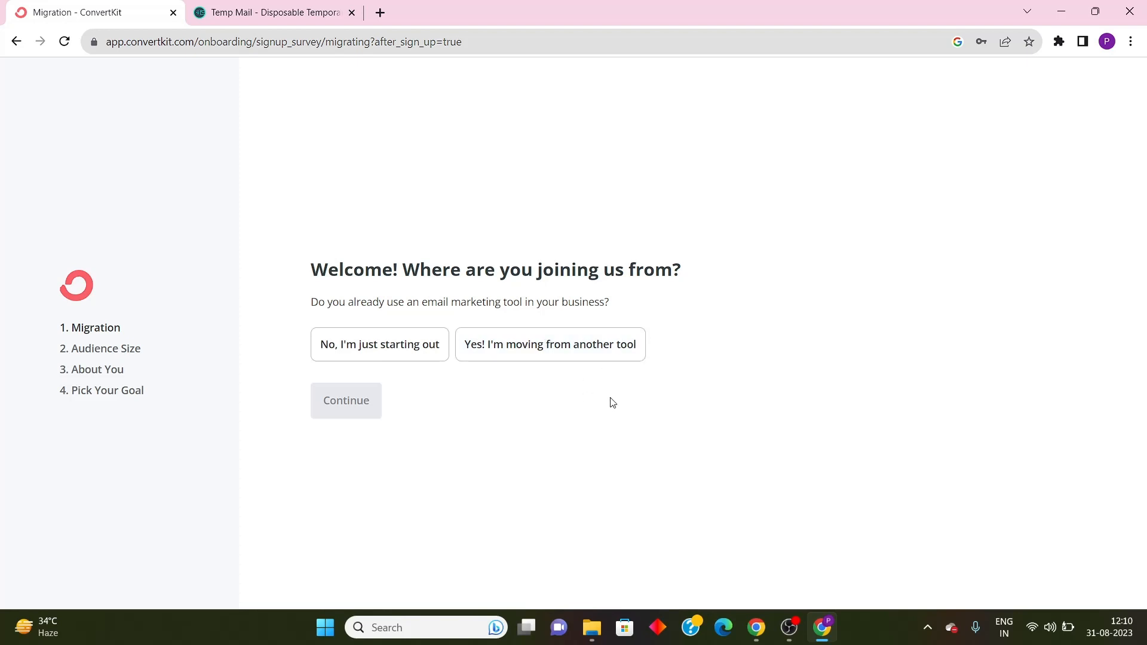
Answer 'No, I'm just starting out', pick 1 to 1,000 subscribers, and enter your business name
click(364, 347)
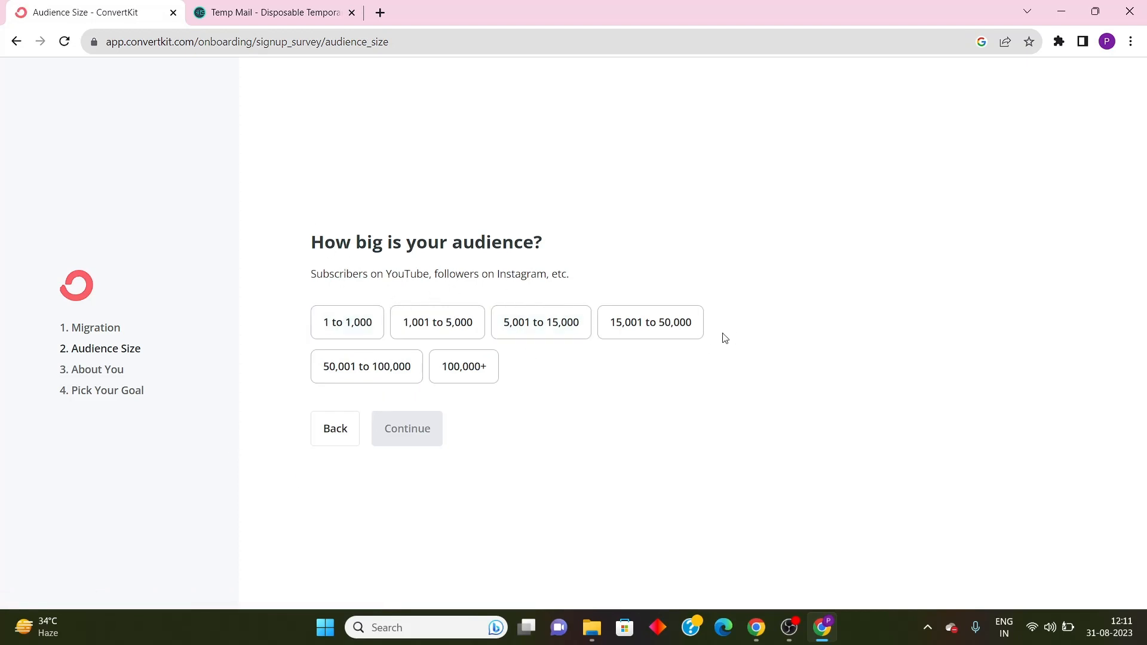
click(367, 325)
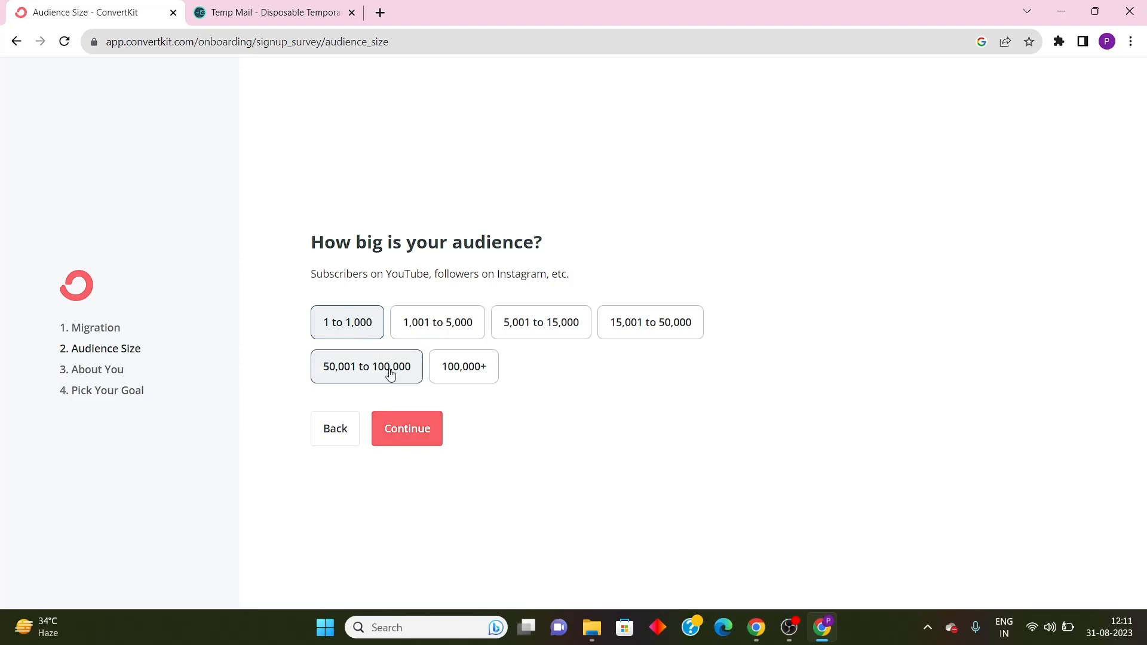
click(404, 440)
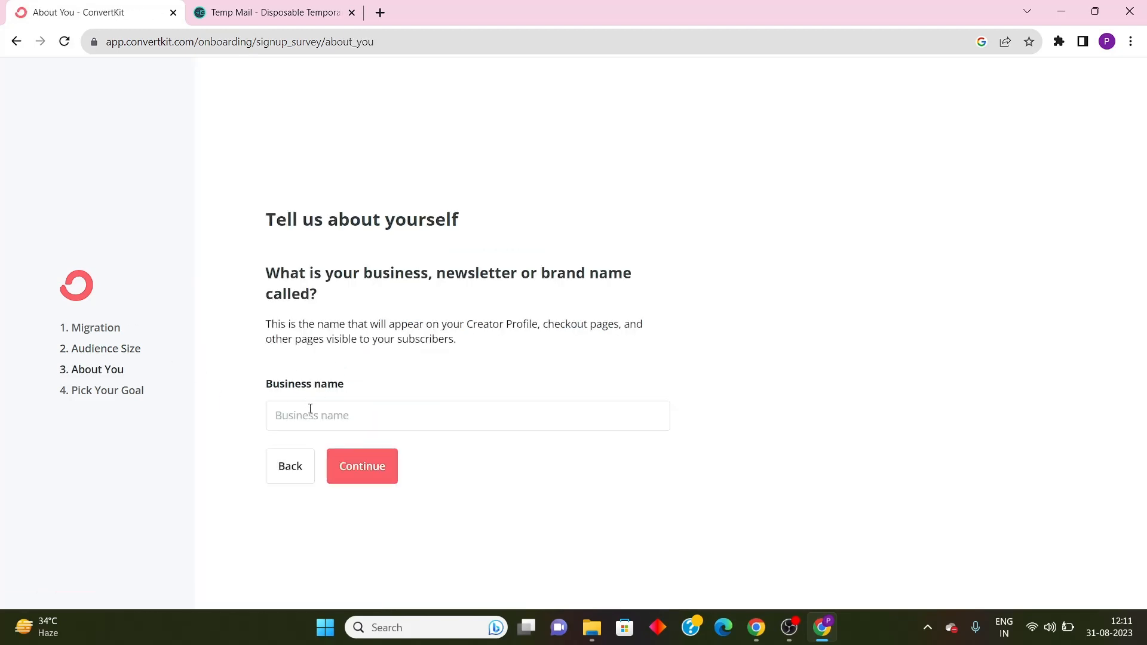
text(Phil Joseph)
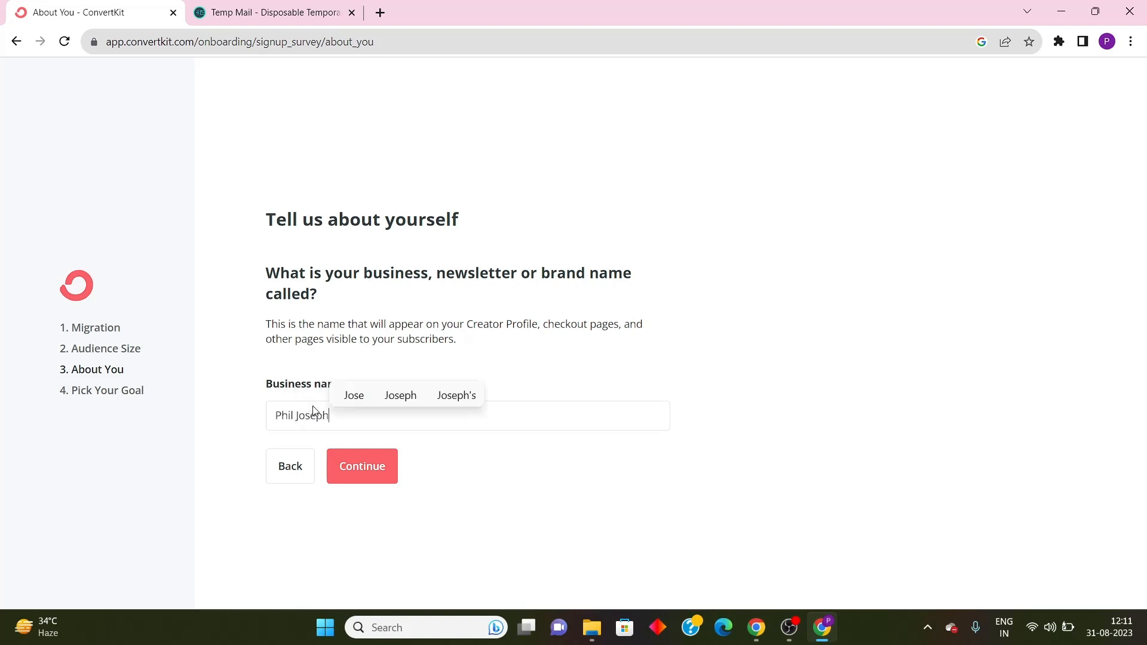
click(356, 467)
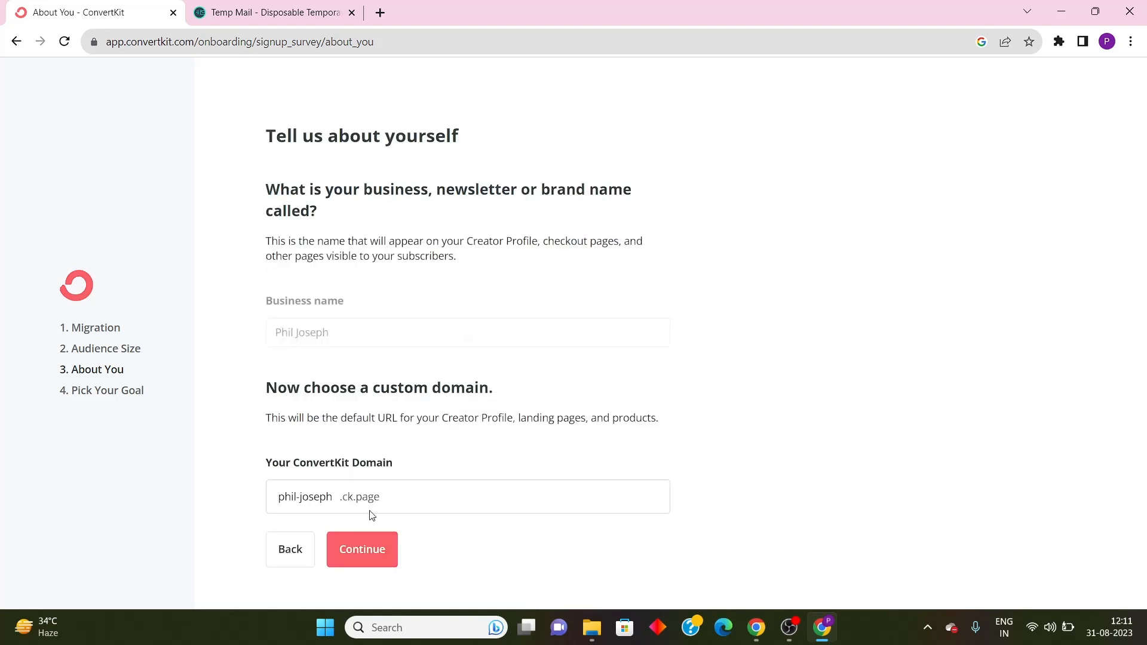
Keep the suggested ck.page custom domain unchanged and continue
double_click(316, 497)
click(333, 497)
triple_click(359, 501)
drag(395, 499, 344, 496)
click(345, 497)
text(1)
key(BackSpace)
text(2)
key(BackSpace)
click(364, 553)
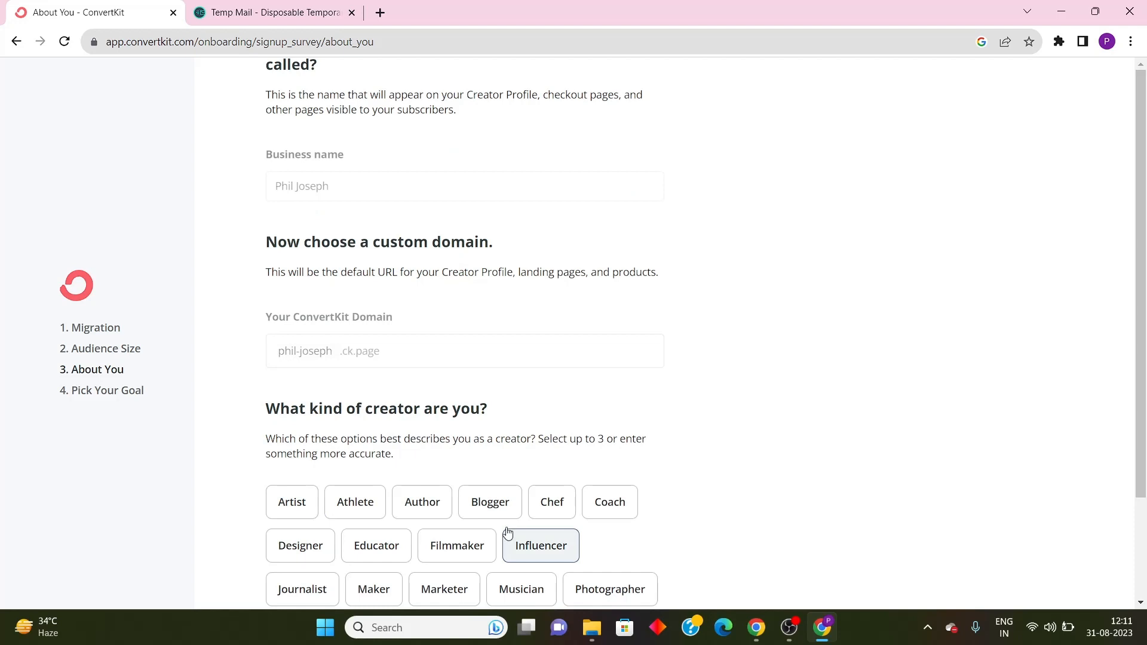
Choose Blogger as the creator type and 'Grow my list' as the goal
scroll(511, 538, down, 2)
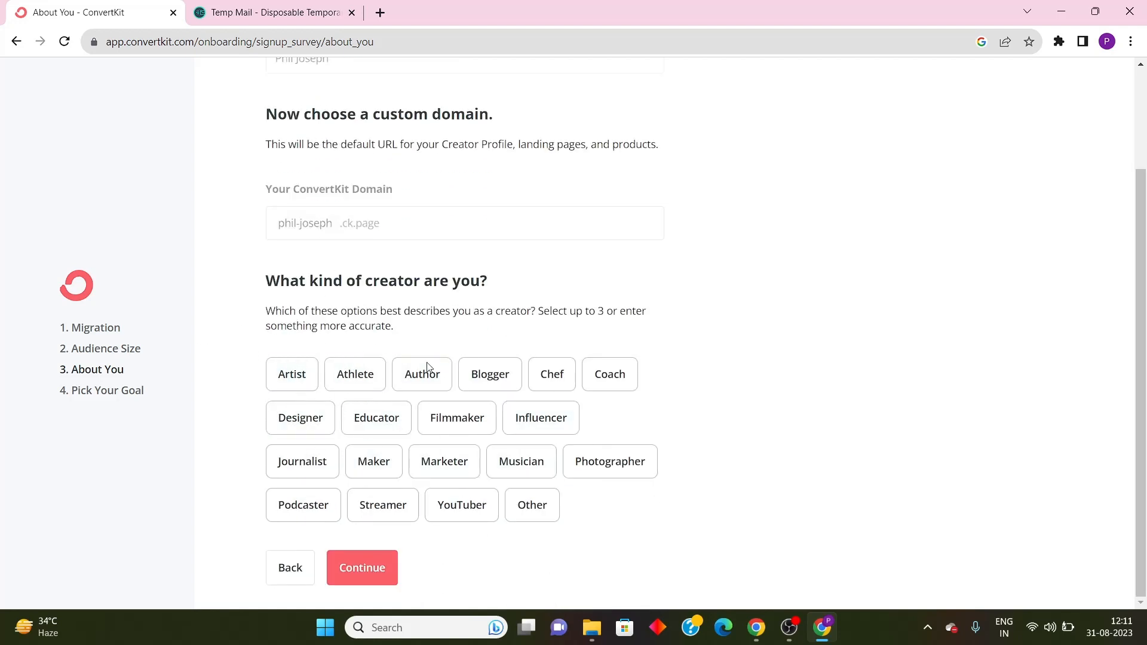
click(480, 375)
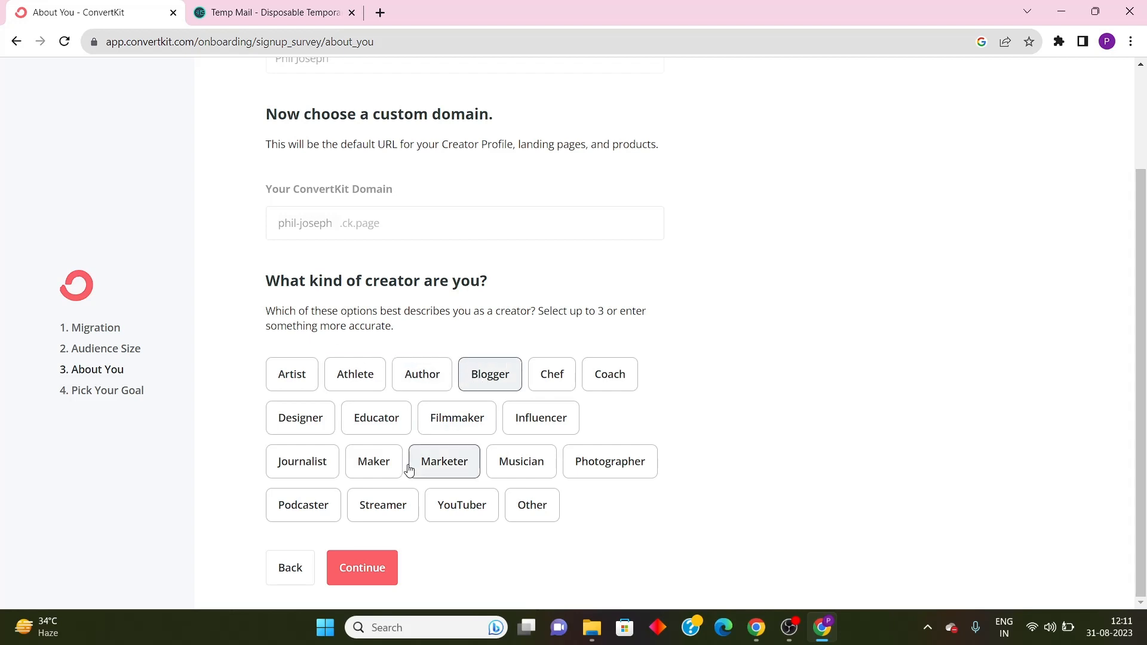
click(366, 575)
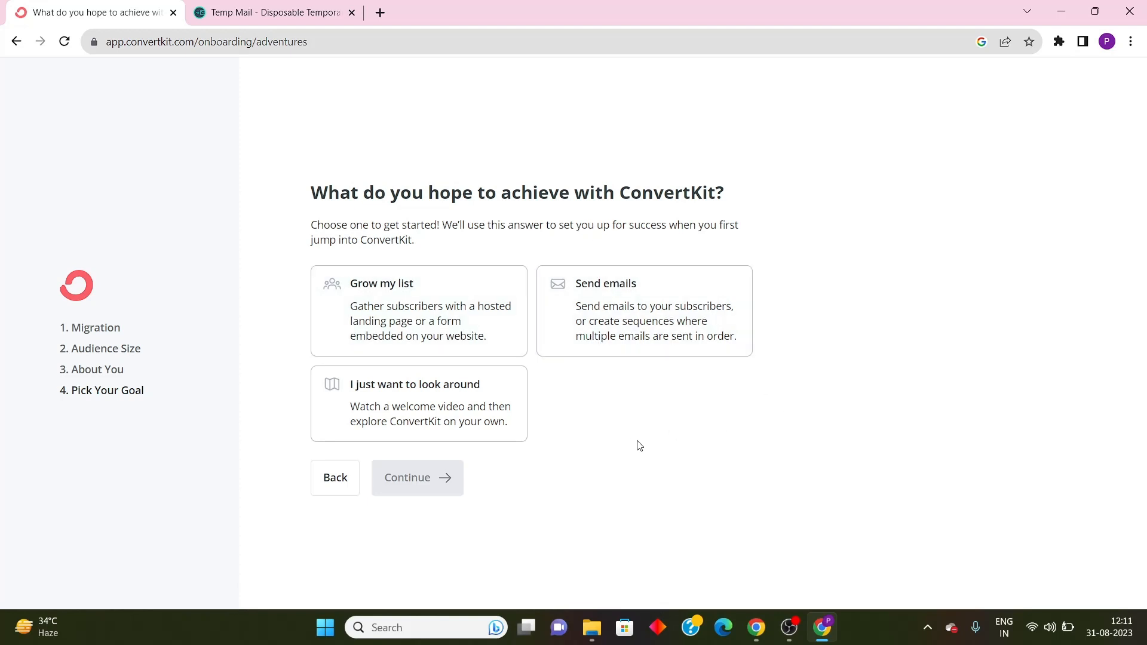
click(393, 307)
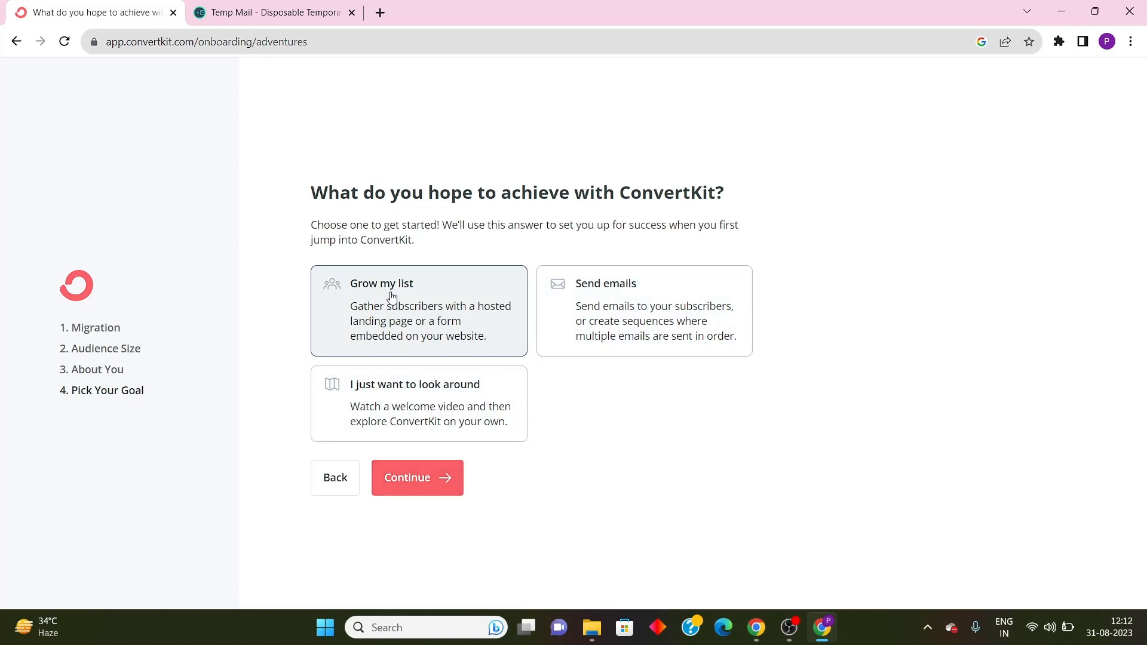
click(430, 478)
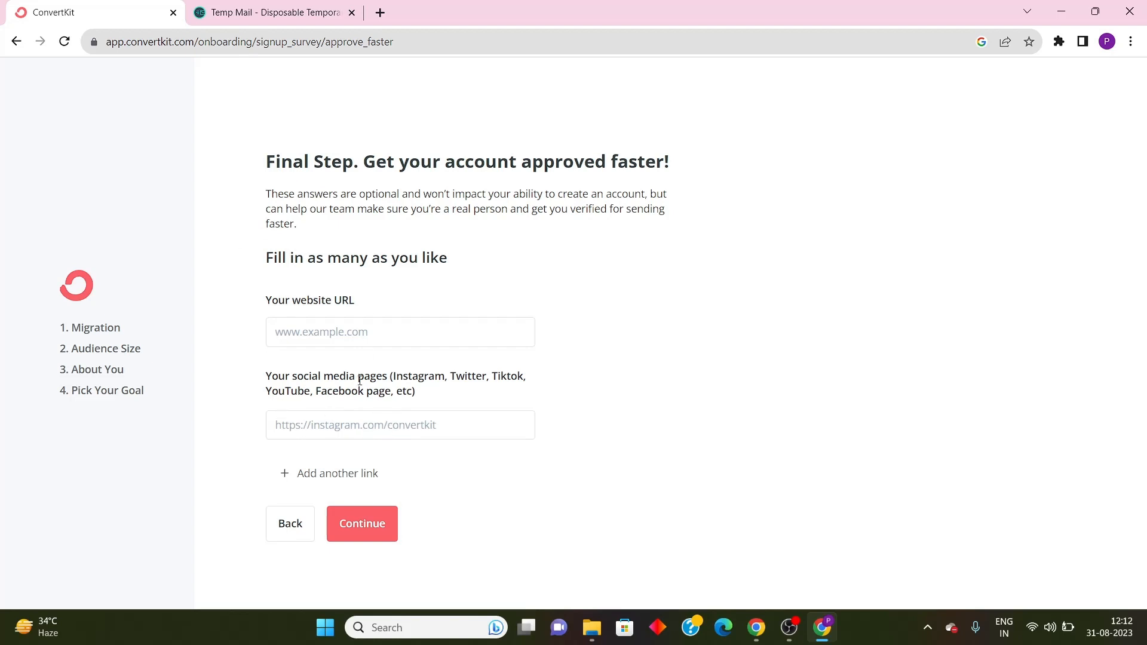
Skip the website links, dismiss the welcome video, and return the goal card to 'Create a landing page'
click(373, 524)
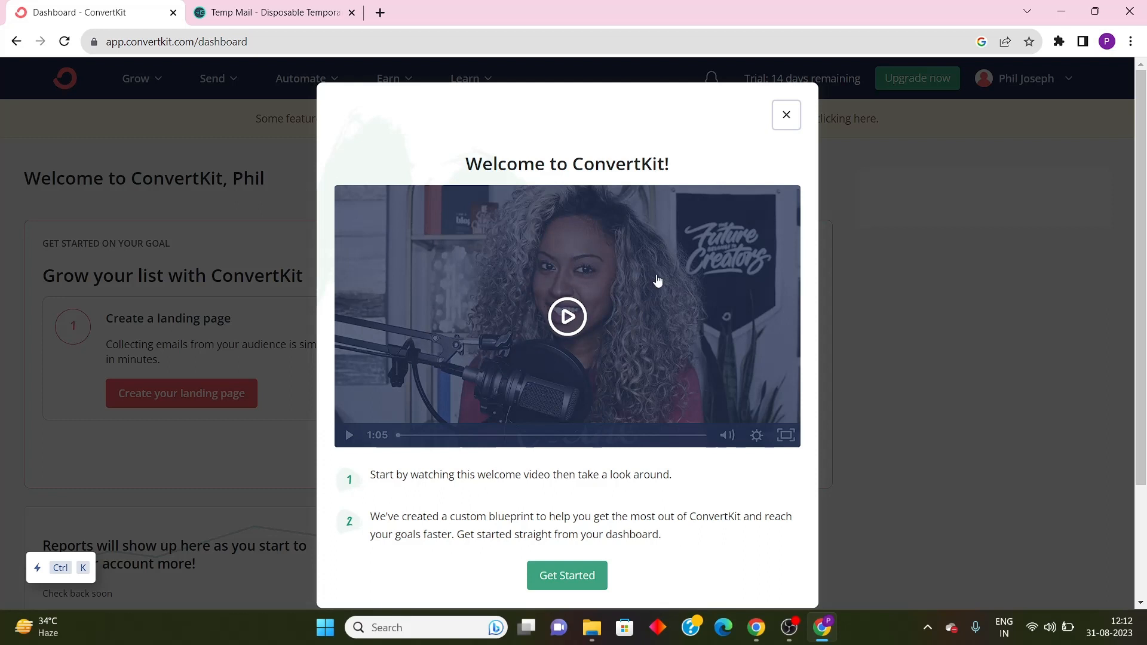
click(784, 116)
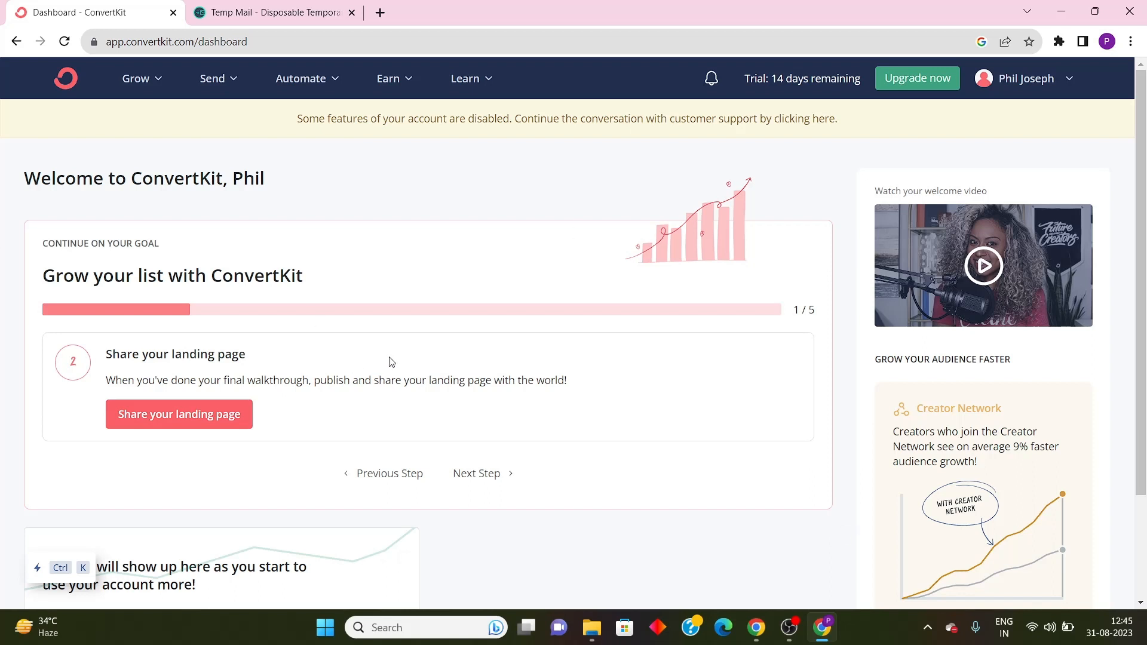
click(386, 475)
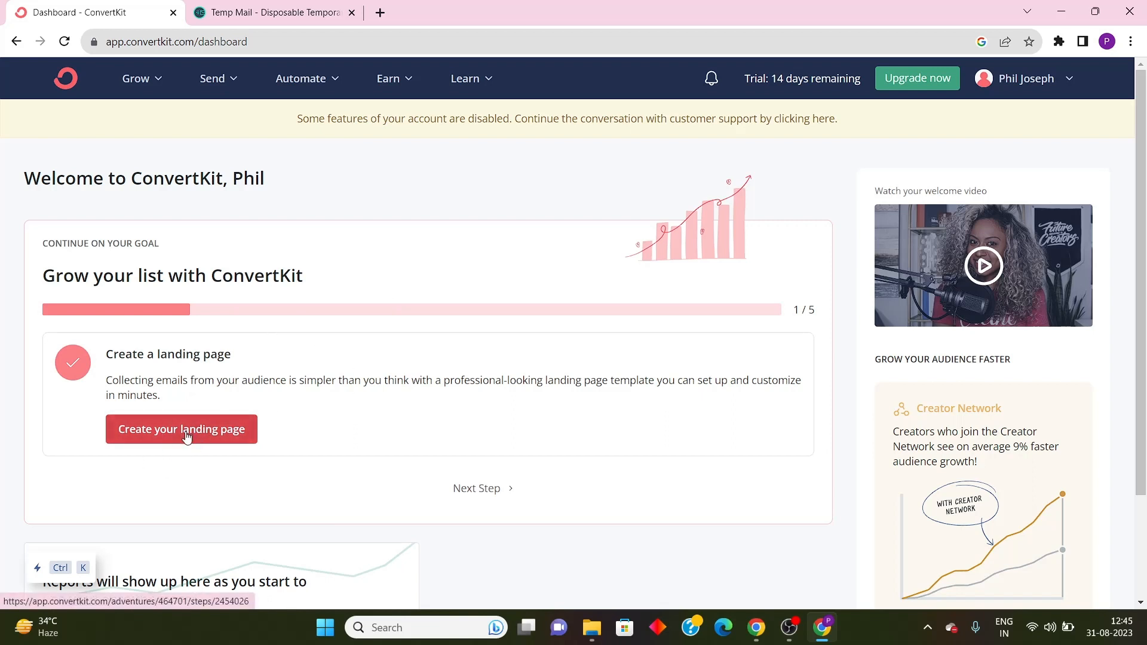
scroll(198, 450, down, 1)
scroll(197, 453, up, 1)
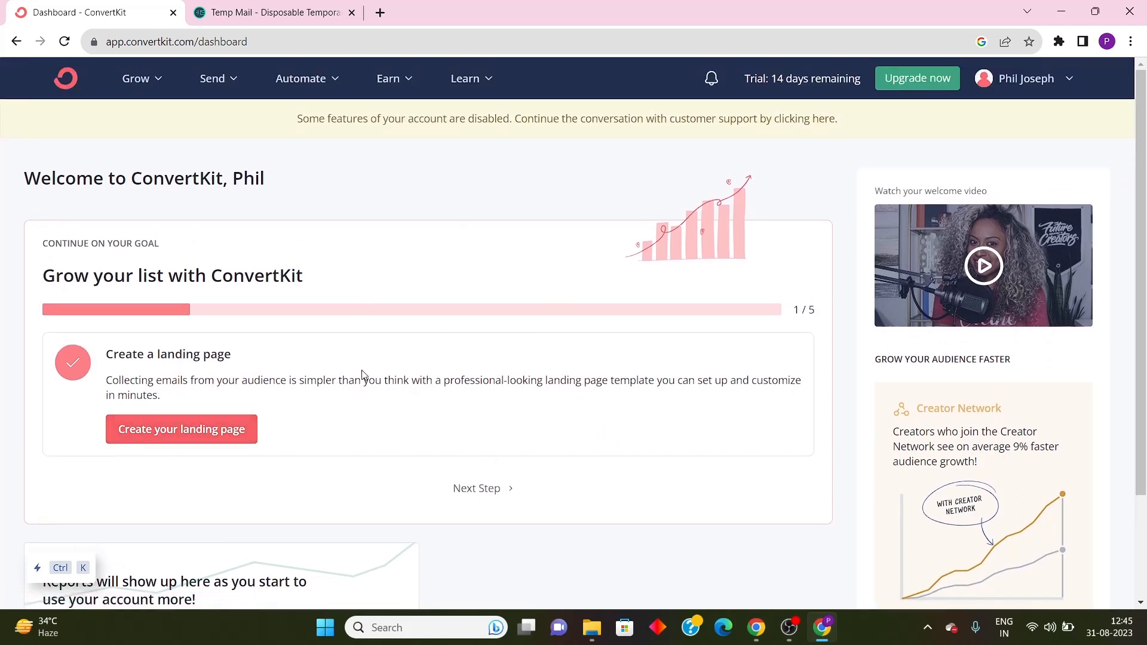
Go to the Landing Pages & Forms page under the audience-growth menu
click(148, 86)
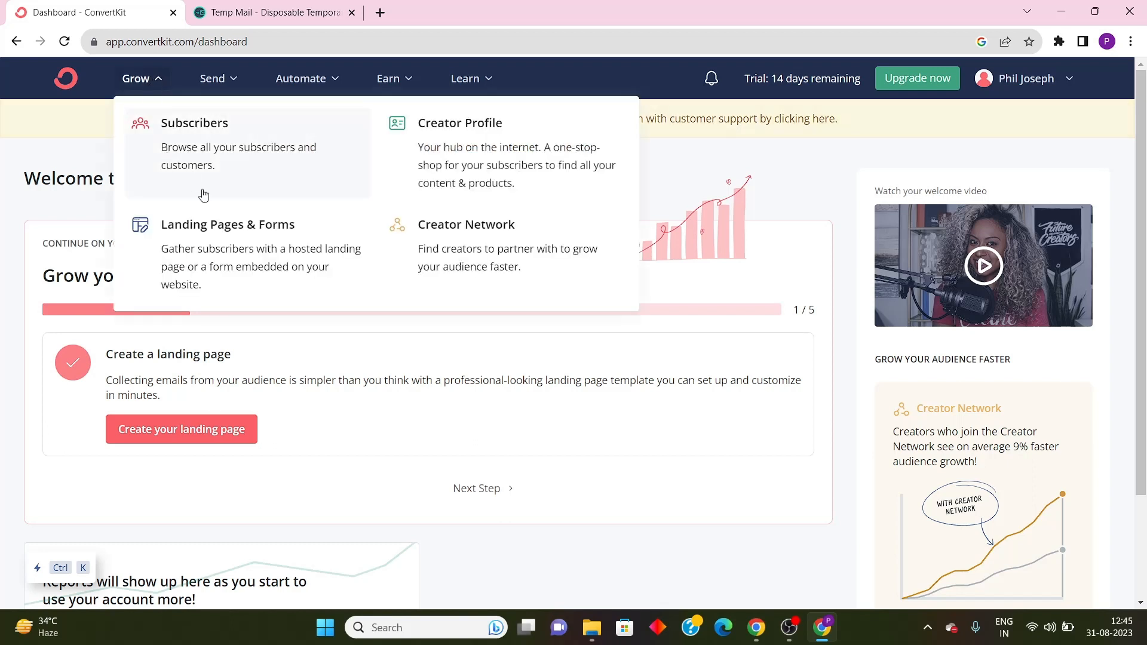
click(216, 239)
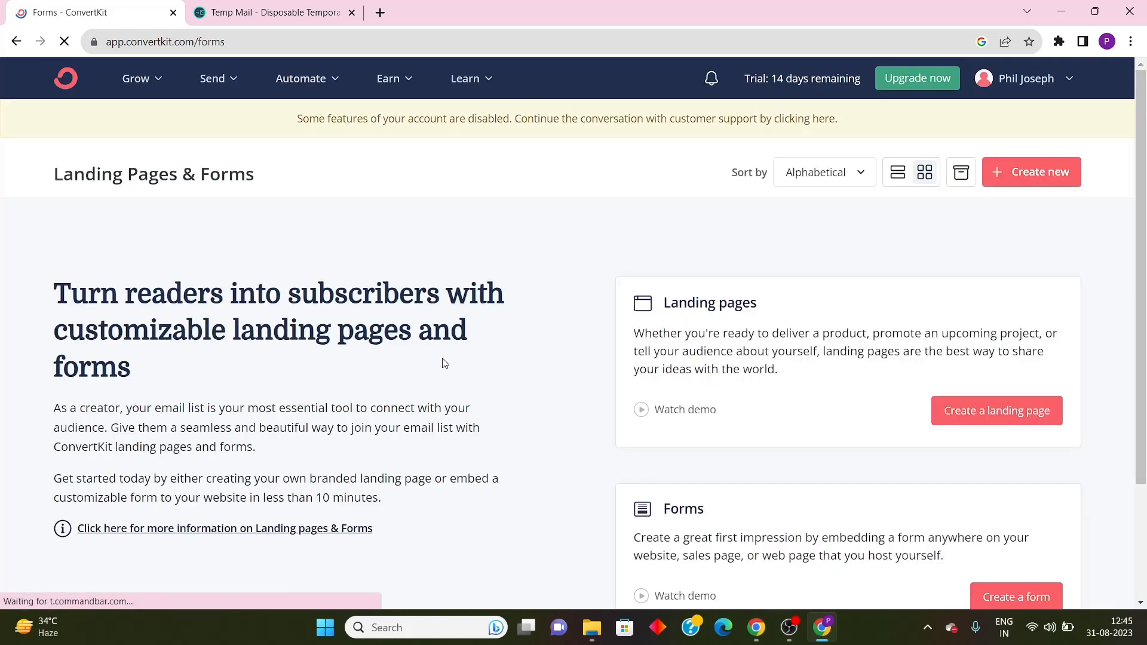
scroll(388, 352, down, 2)
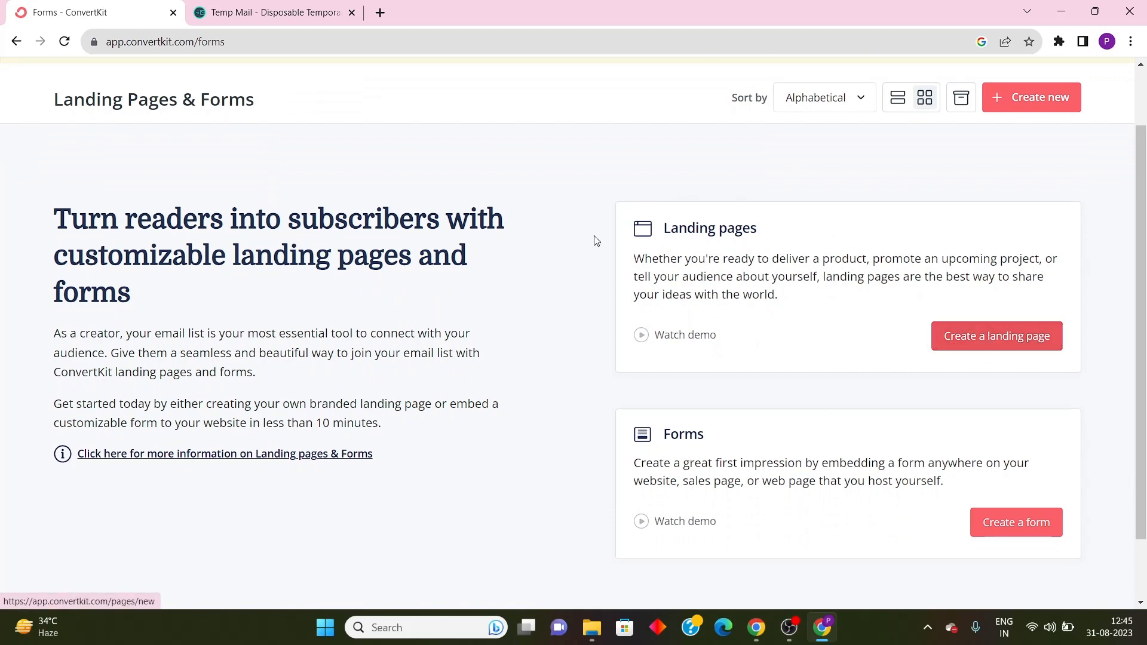
Start a new landing page and browse the template gallery down to Union
click(962, 336)
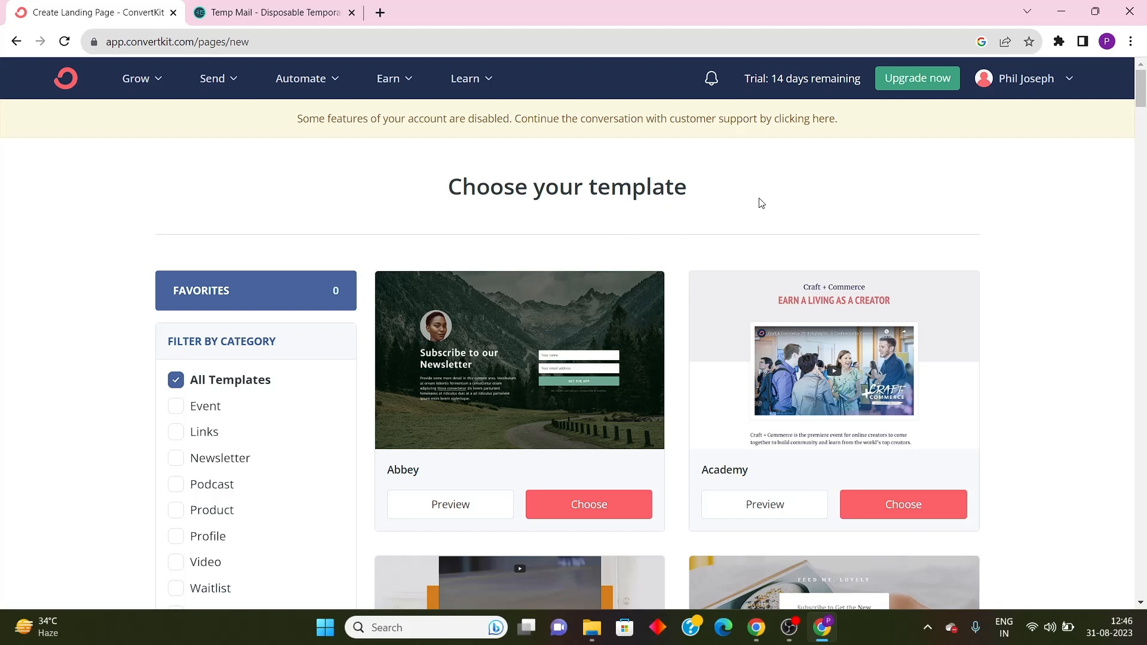
scroll(775, 235, down, 3)
scroll(789, 305, up, 3)
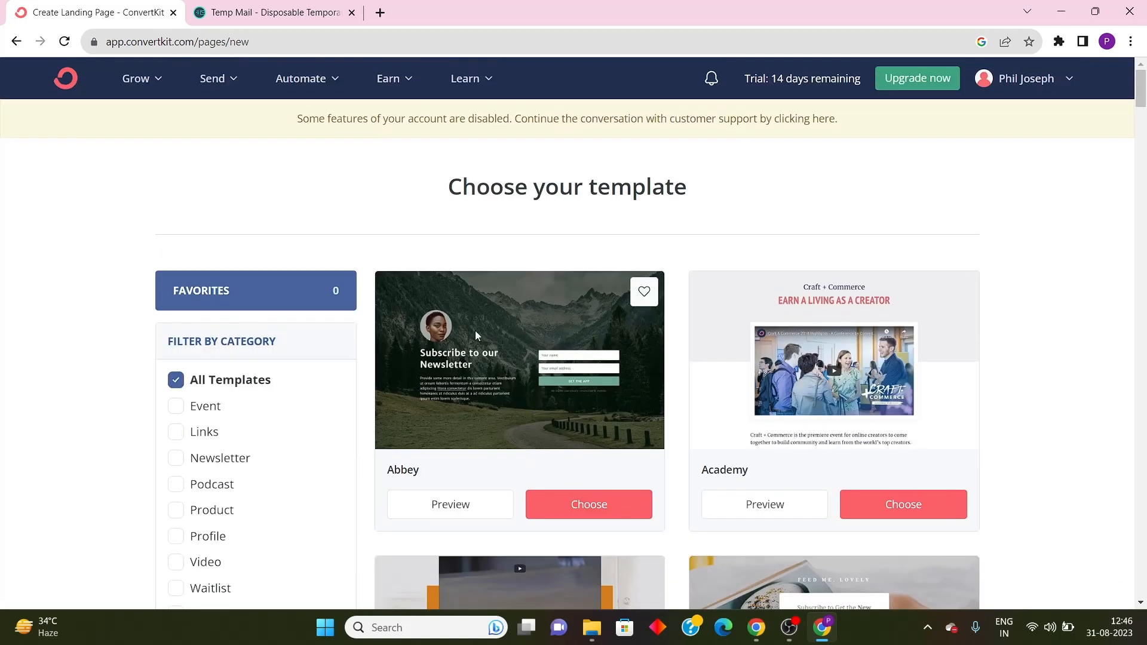
scroll(811, 371, down, 20)
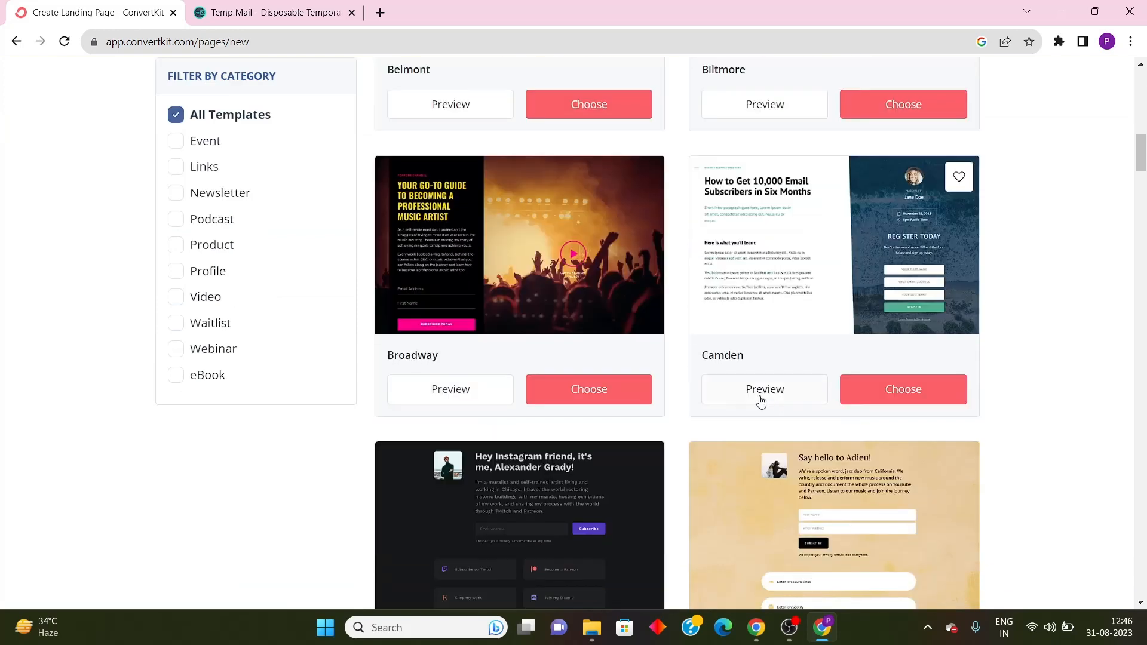
scroll(712, 415, down, 19)
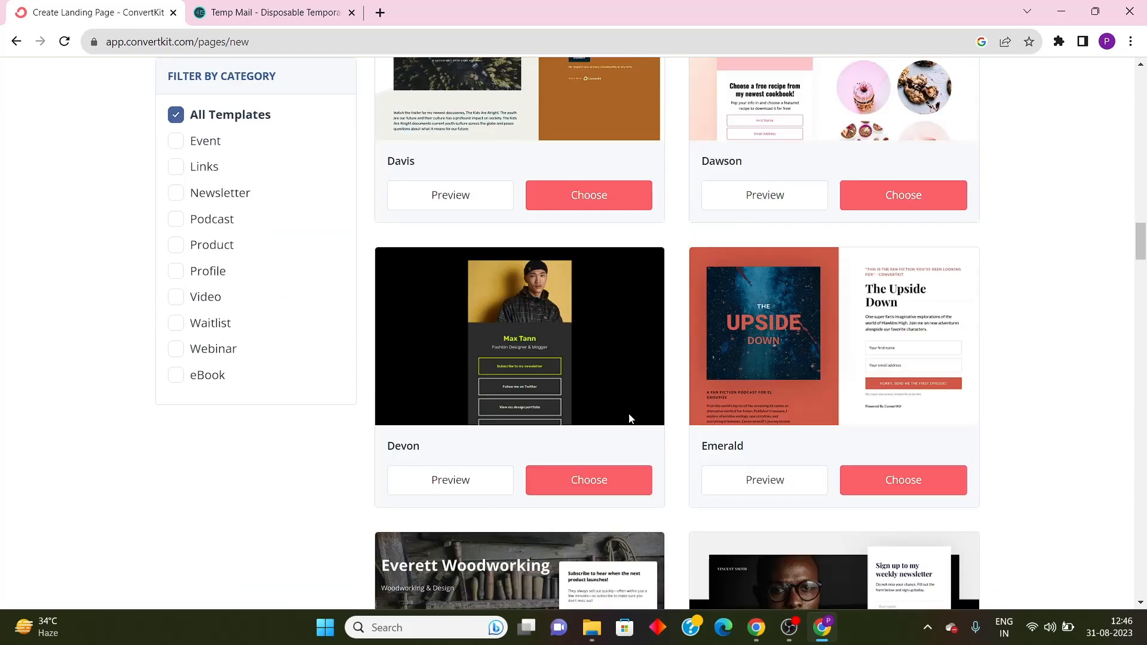
scroll(866, 421, down, 13)
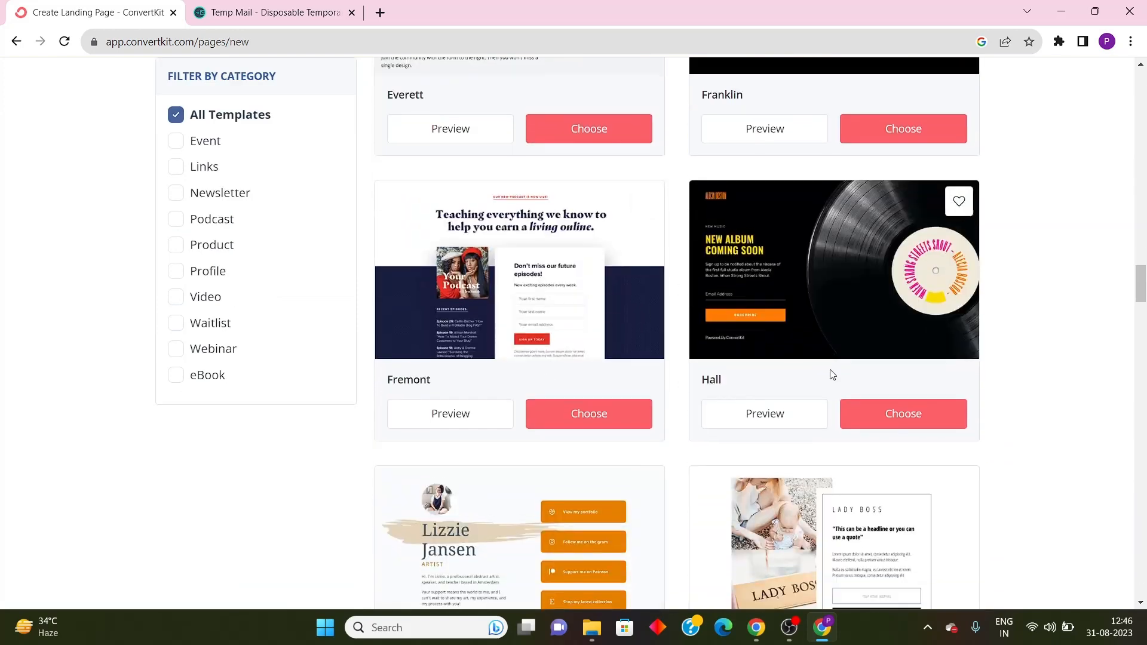
scroll(581, 378, down, 20)
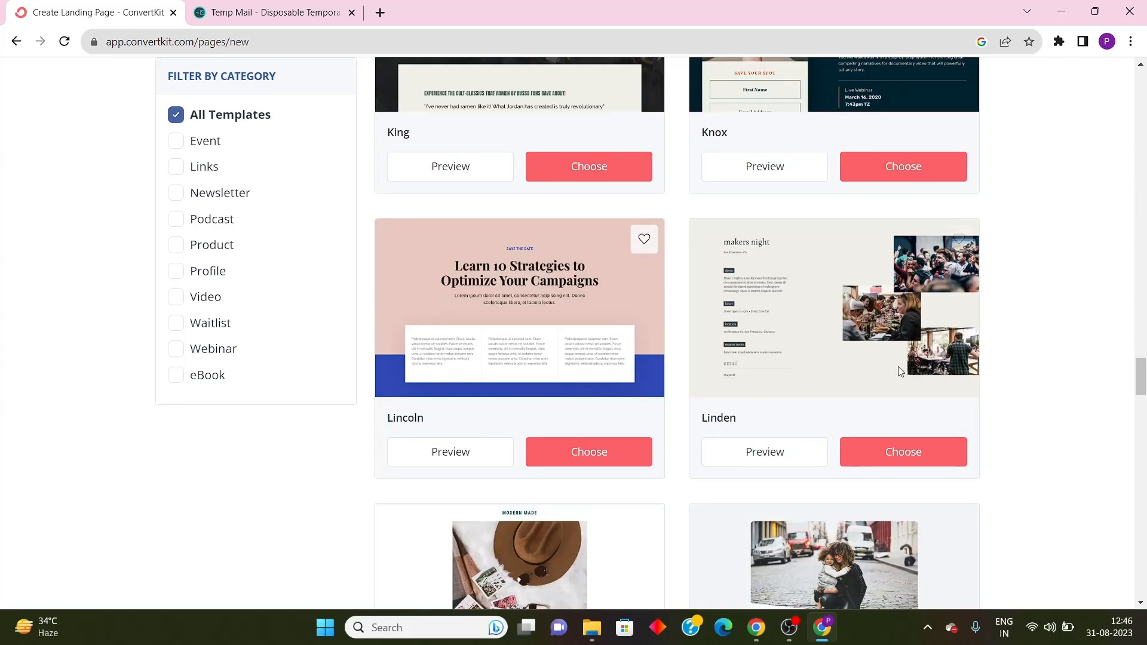
scroll(677, 378, down, 13)
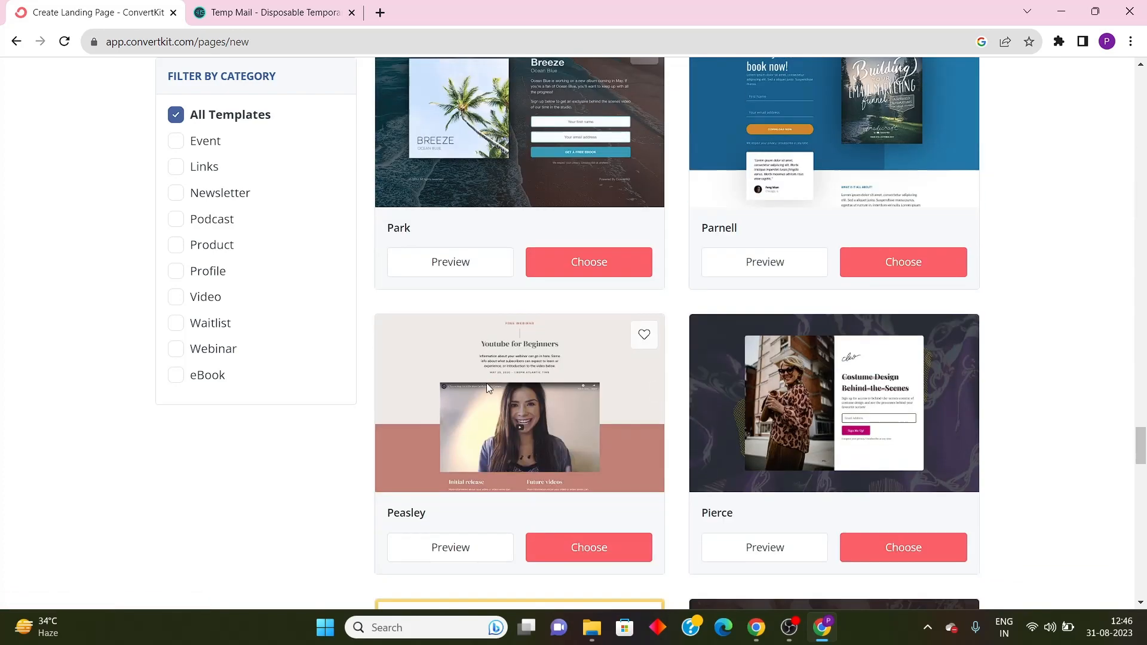
scroll(556, 417, down, 16)
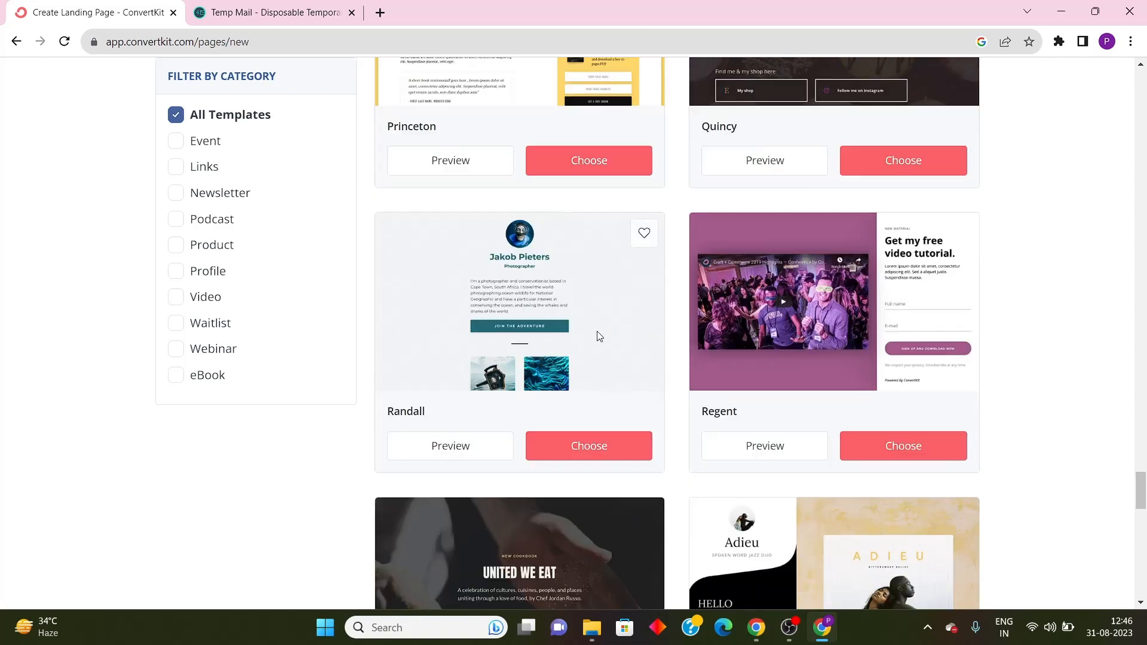
scroll(560, 353, down, 12)
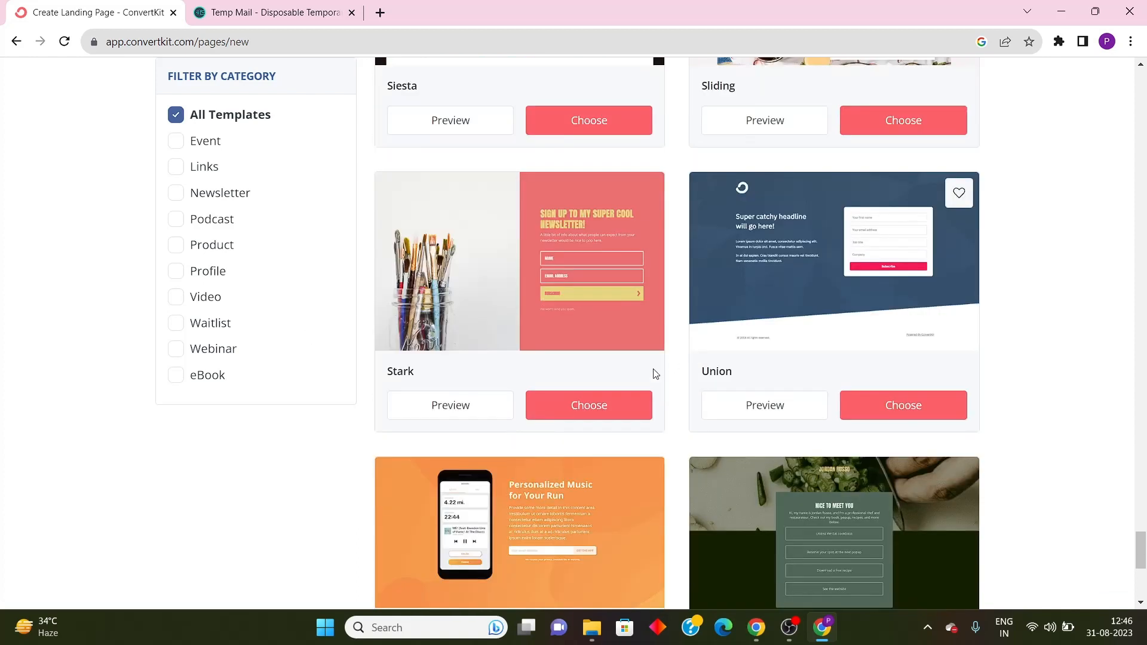
scroll(699, 382, up, 4)
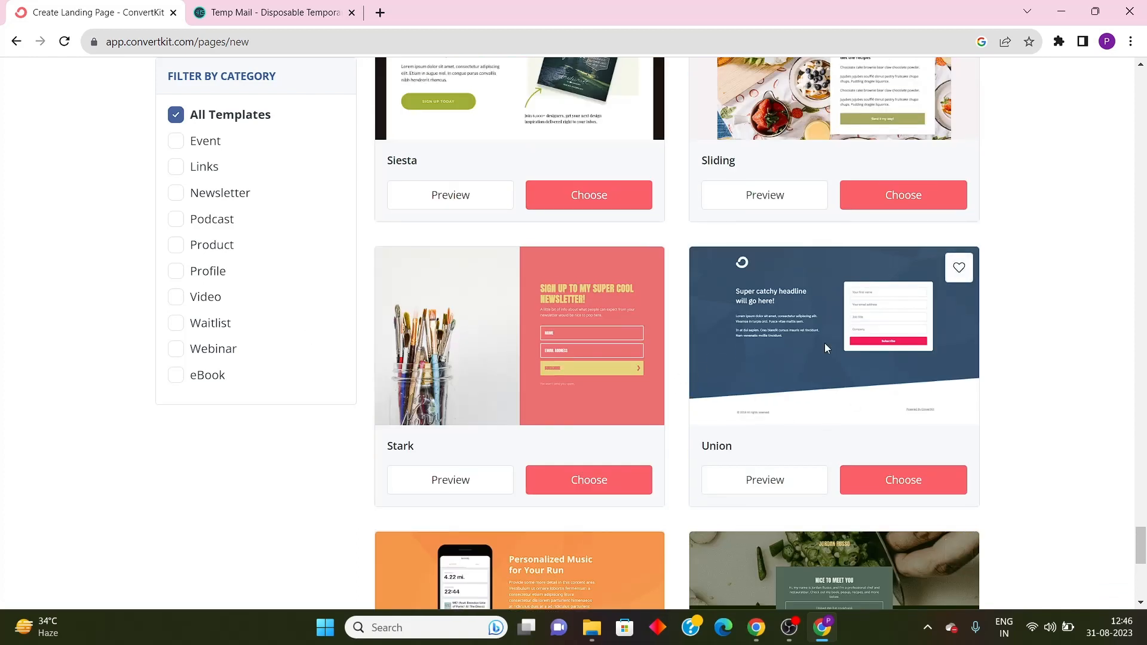
Create the landing page from the Union template and scroll through it to review the layout
click(883, 478)
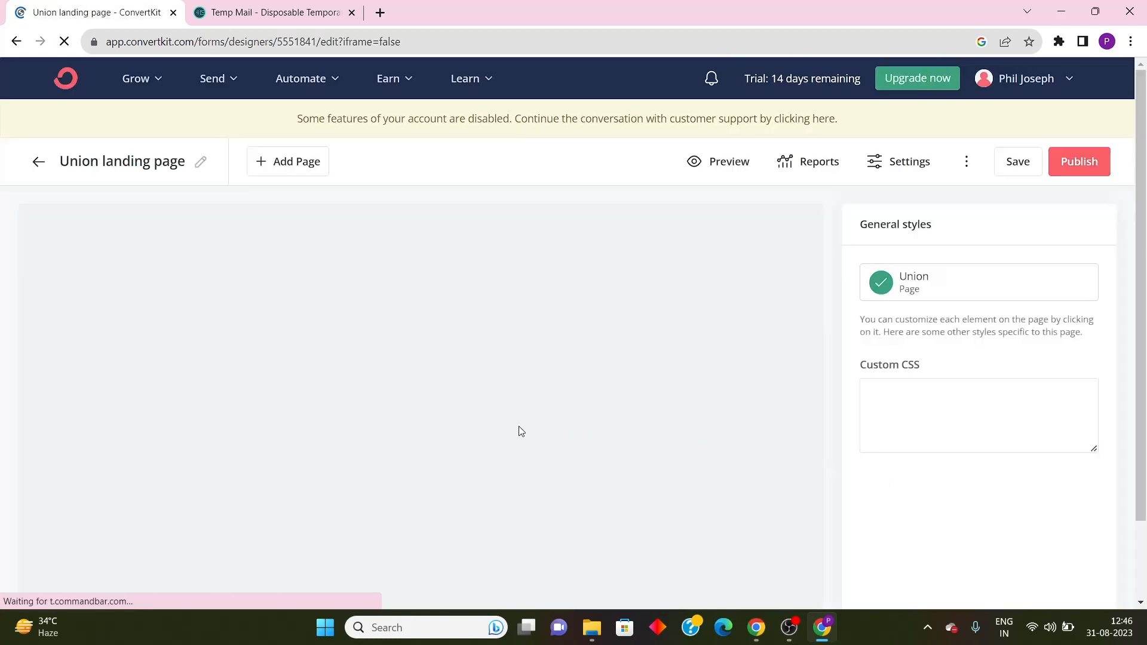
scroll(335, 406, down, 1)
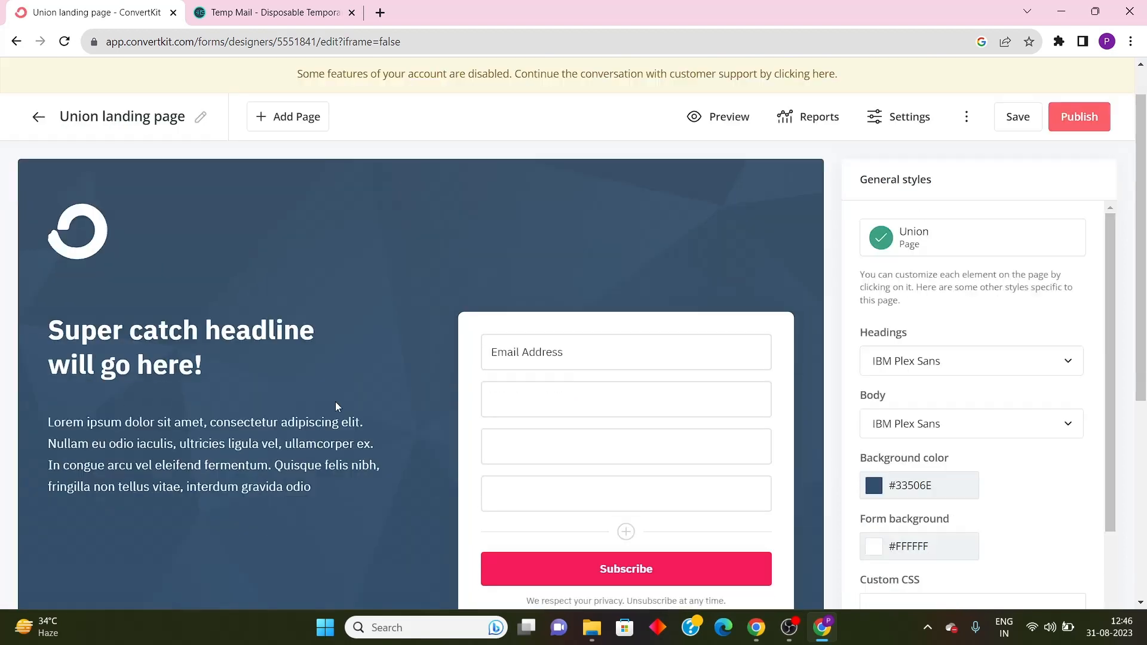
scroll(335, 406, up, 1)
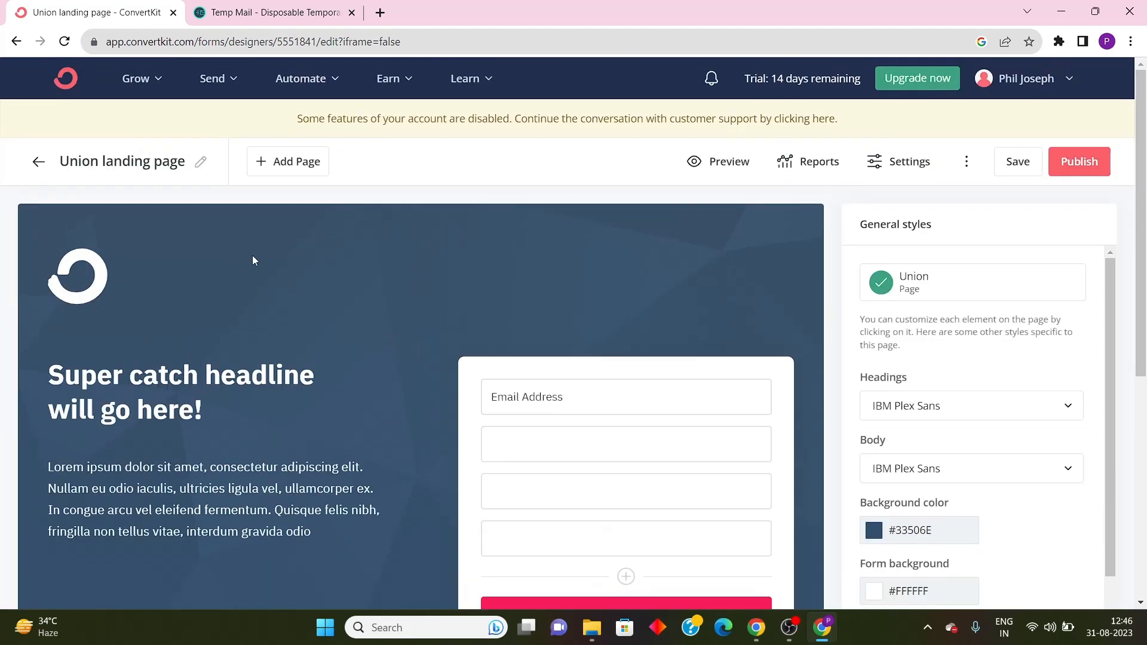
scroll(366, 391, up, 5)
scroll(624, 433, down, 6)
scroll(991, 239, up, 6)
scroll(463, 403, down, 3)
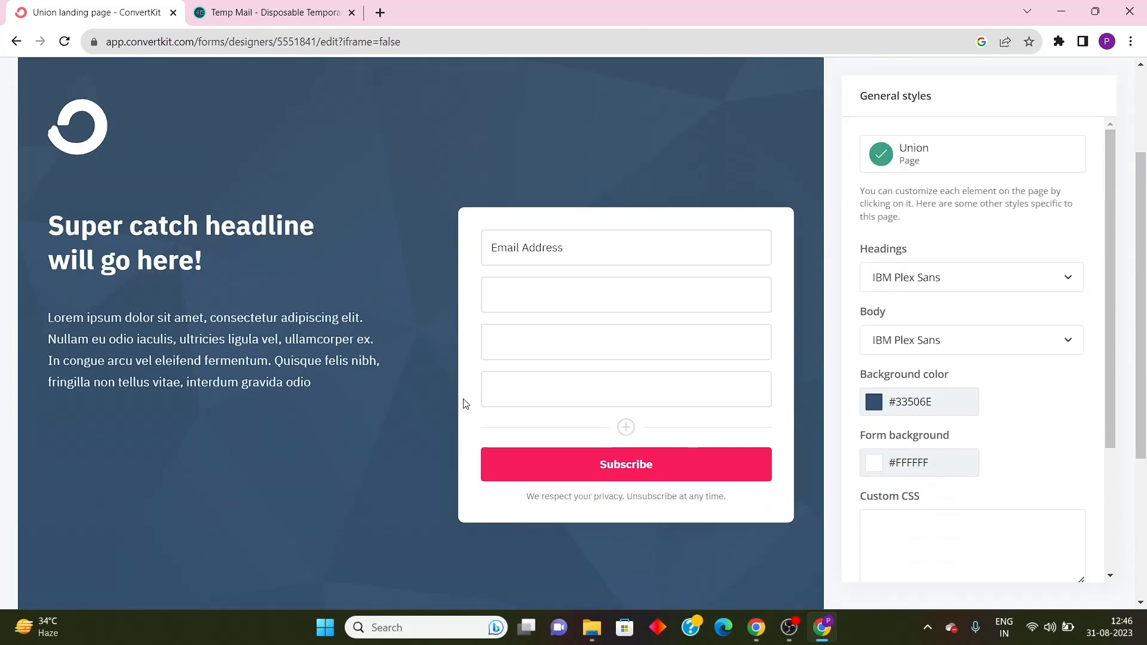
scroll(465, 403, up, 3)
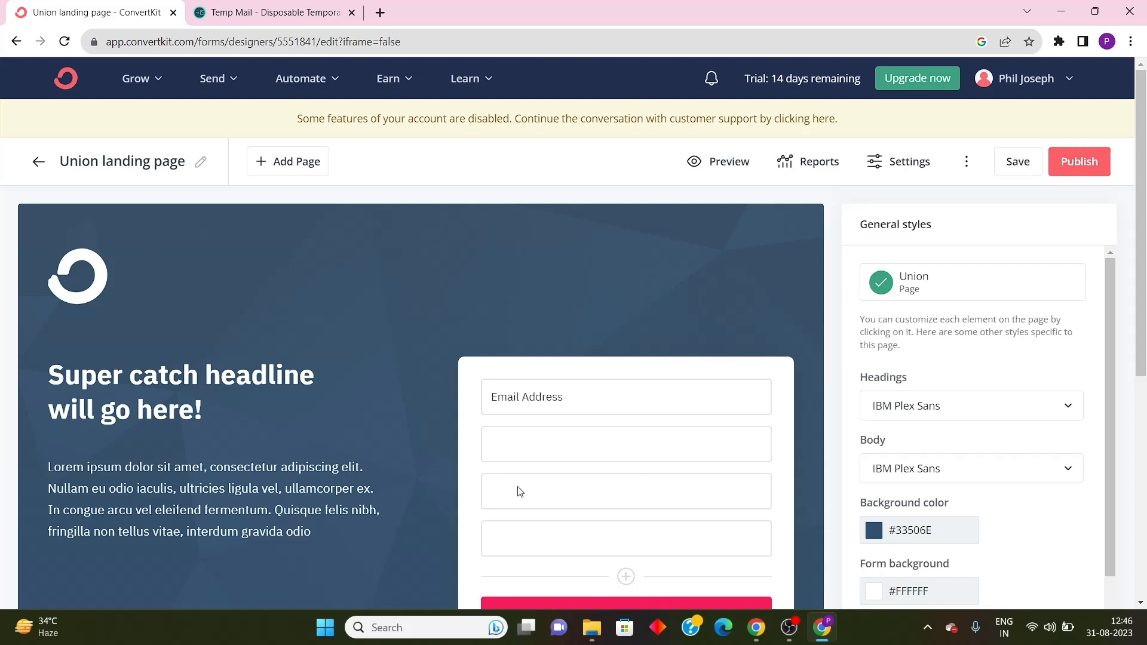
scroll(519, 491, down, 8)
scroll(402, 412, up, 6)
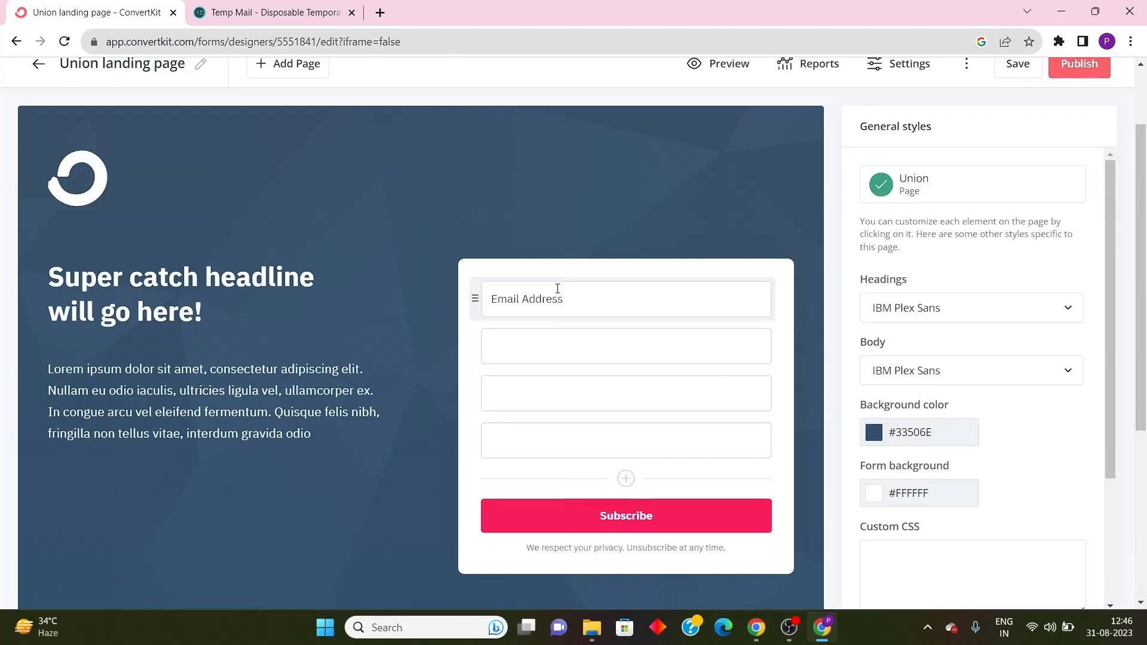
scroll(316, 352, up, 2)
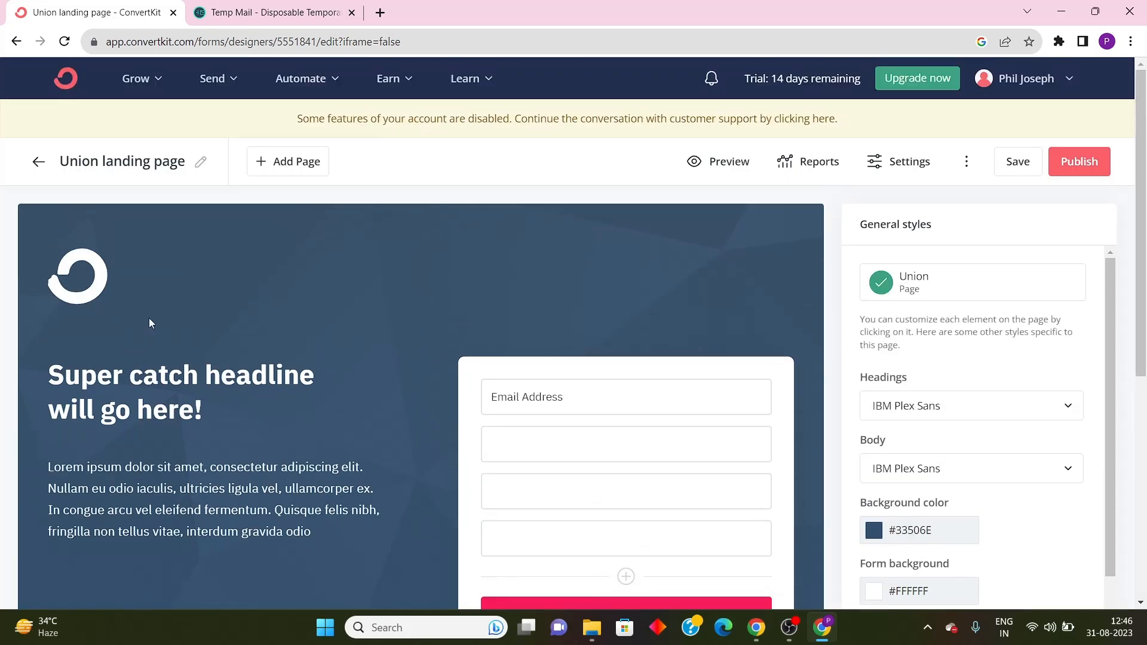
scroll(301, 345, down, 5)
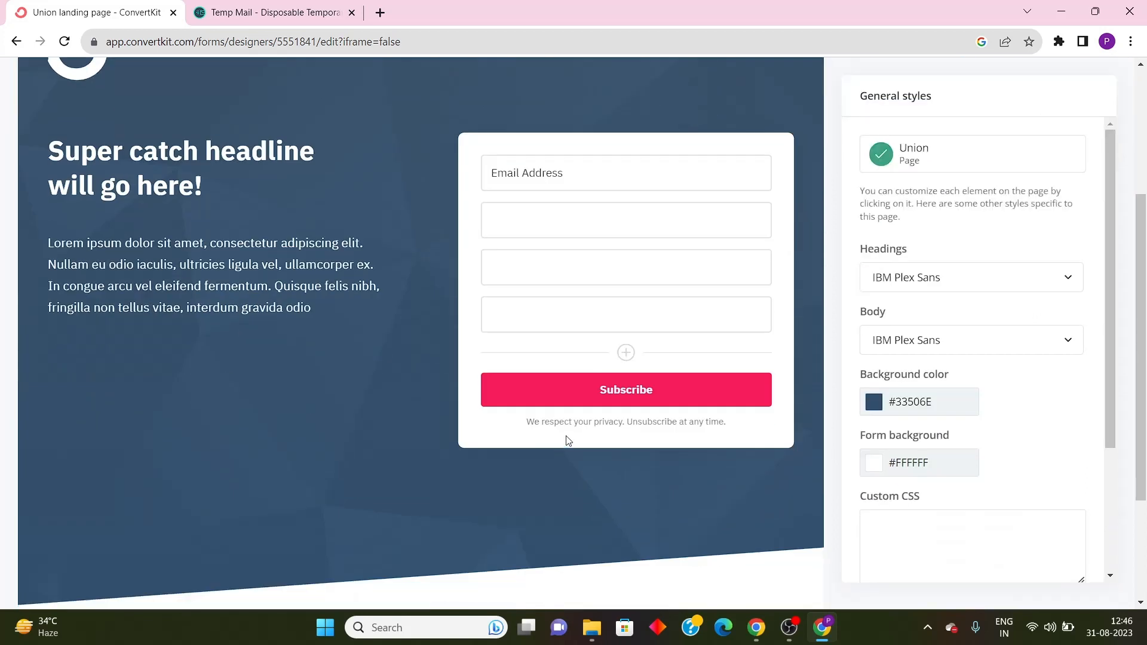
scroll(633, 203, up, 5)
scroll(450, 460, down, 7)
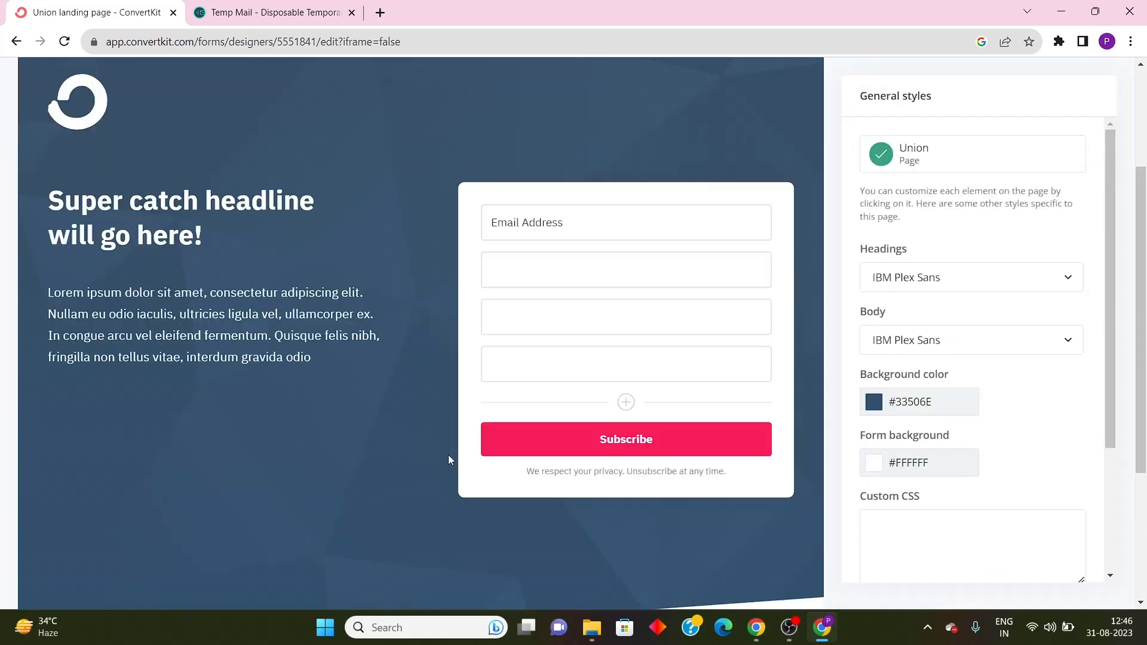
scroll(675, 468, up, 7)
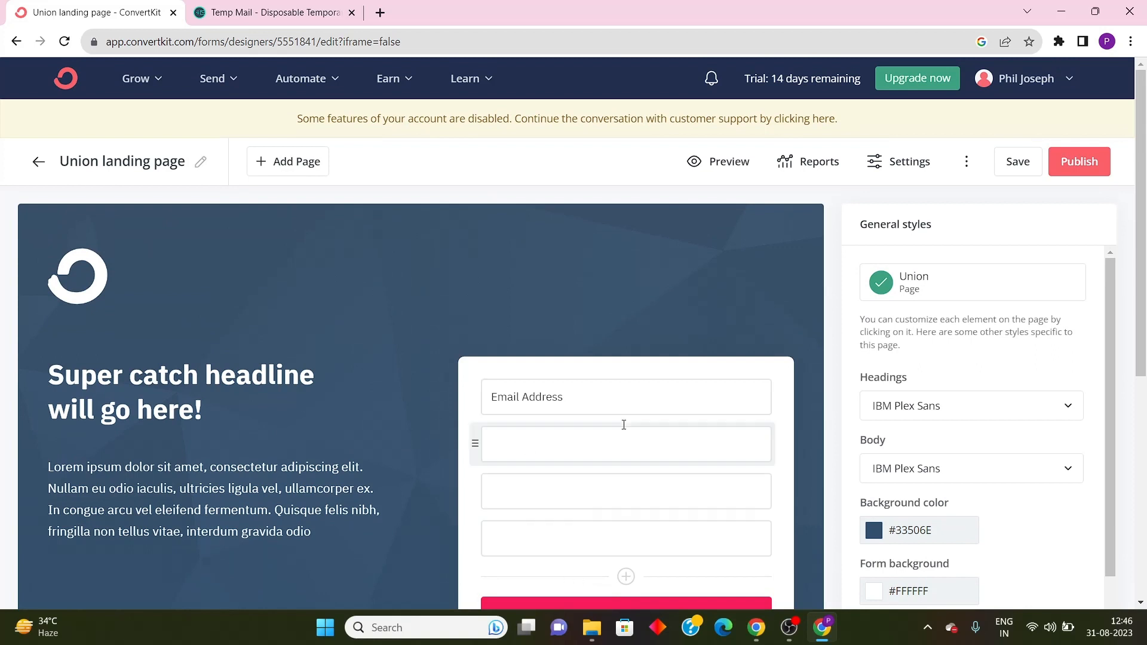
scroll(247, 285, down, 3)
scroll(530, 366, up, 3)
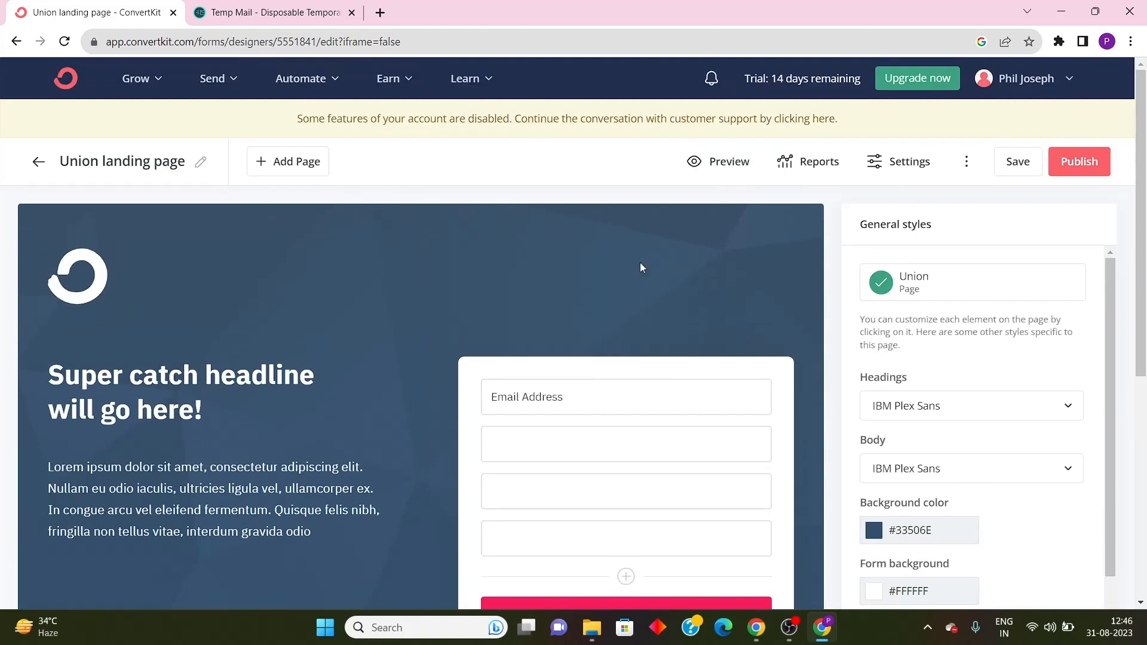
scroll(660, 392, down, 3)
scroll(801, 400, up, 3)
Try cropping the logo and applying the Chrome filter in the image editor, then discard the edits
click(69, 287)
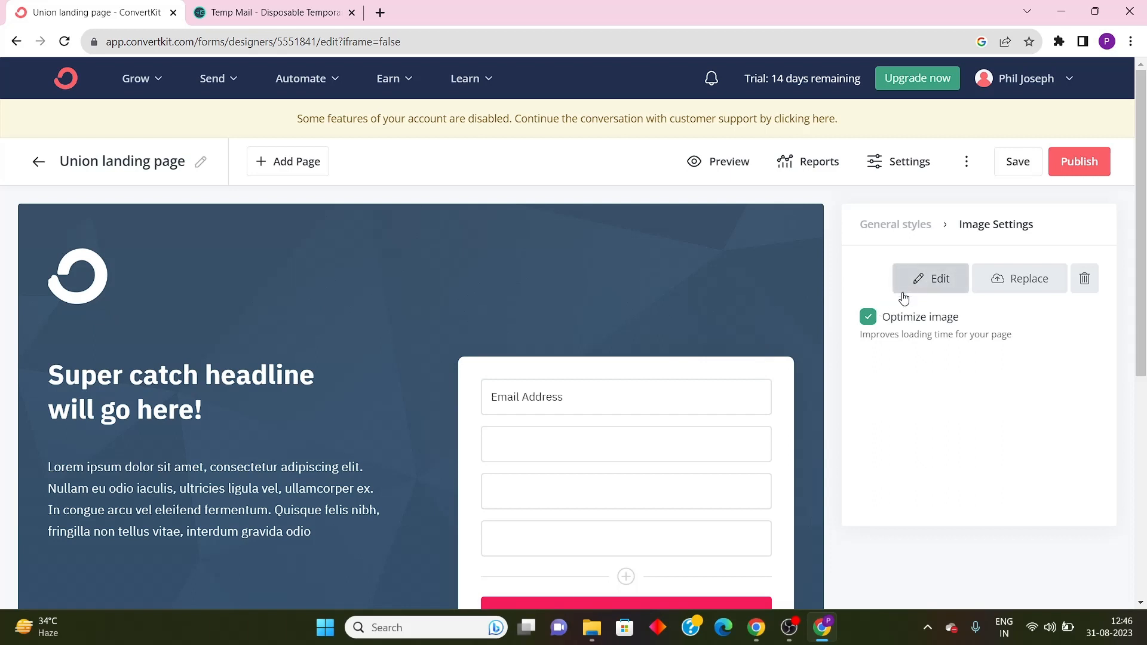
click(950, 292)
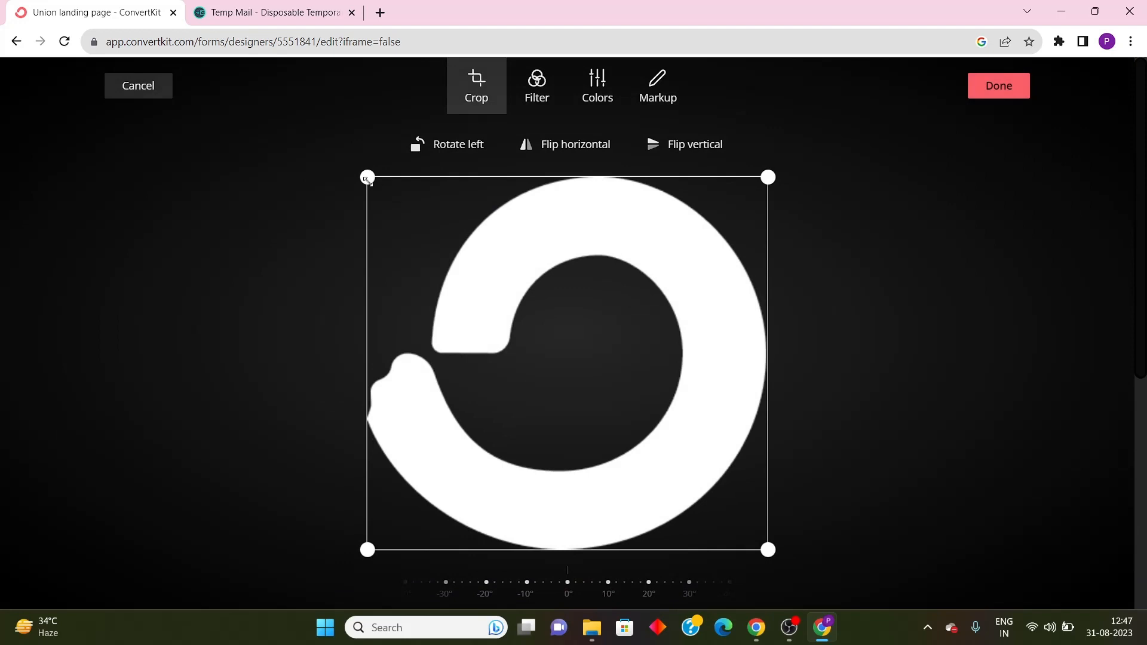
drag(368, 177, 325, 118)
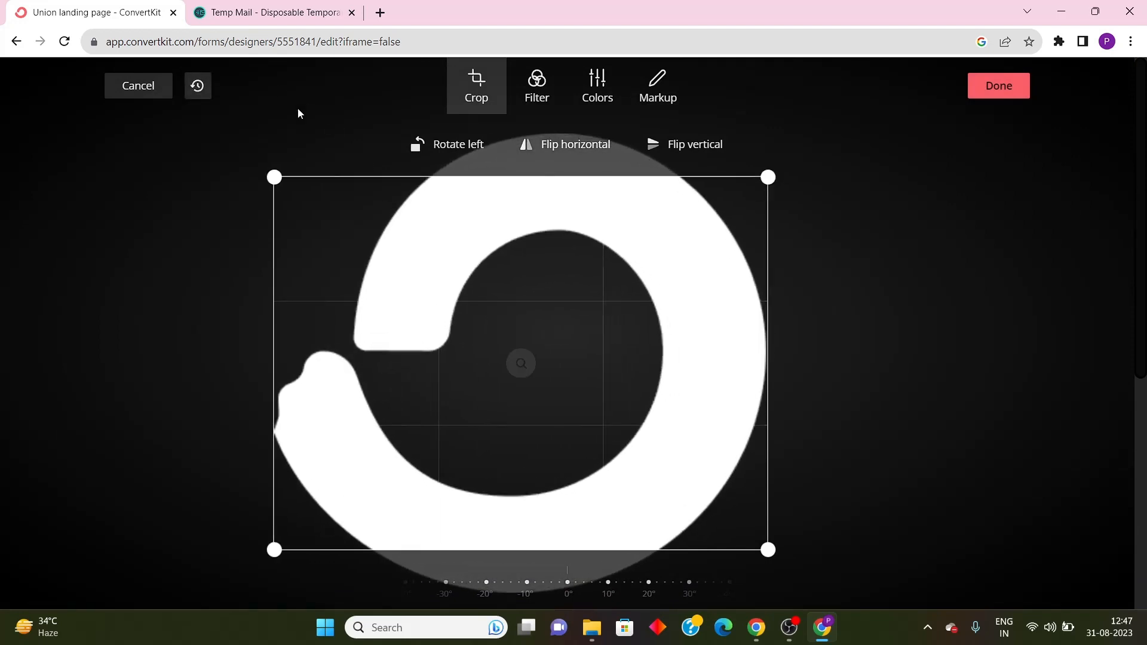
click(535, 88)
click(504, 152)
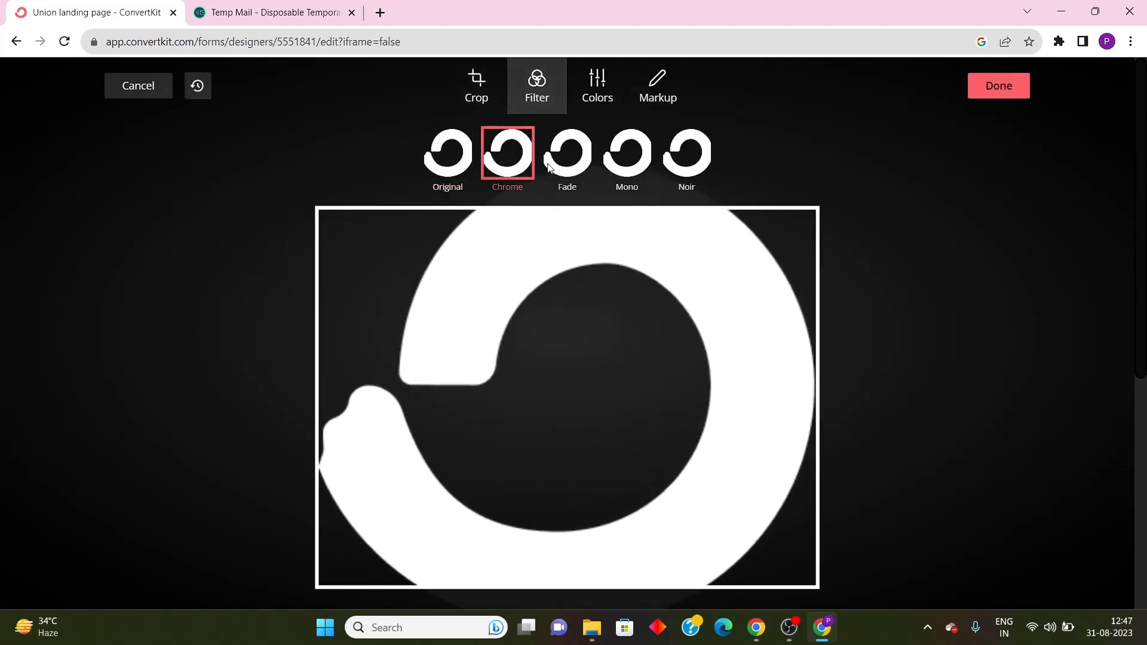
click(592, 88)
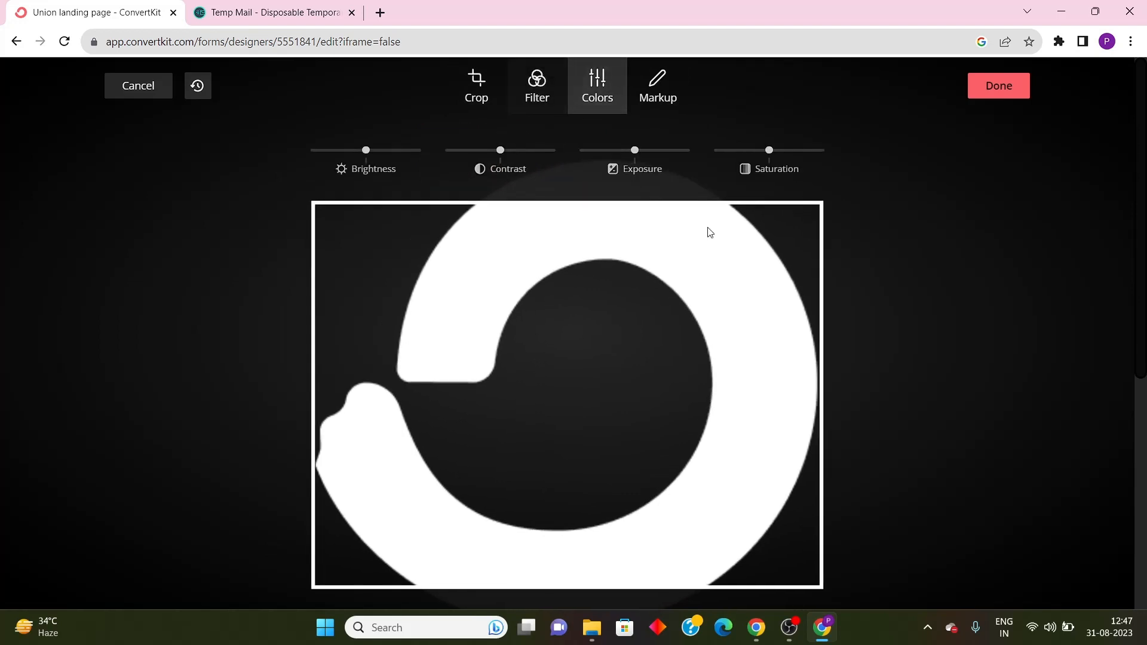
click(145, 91)
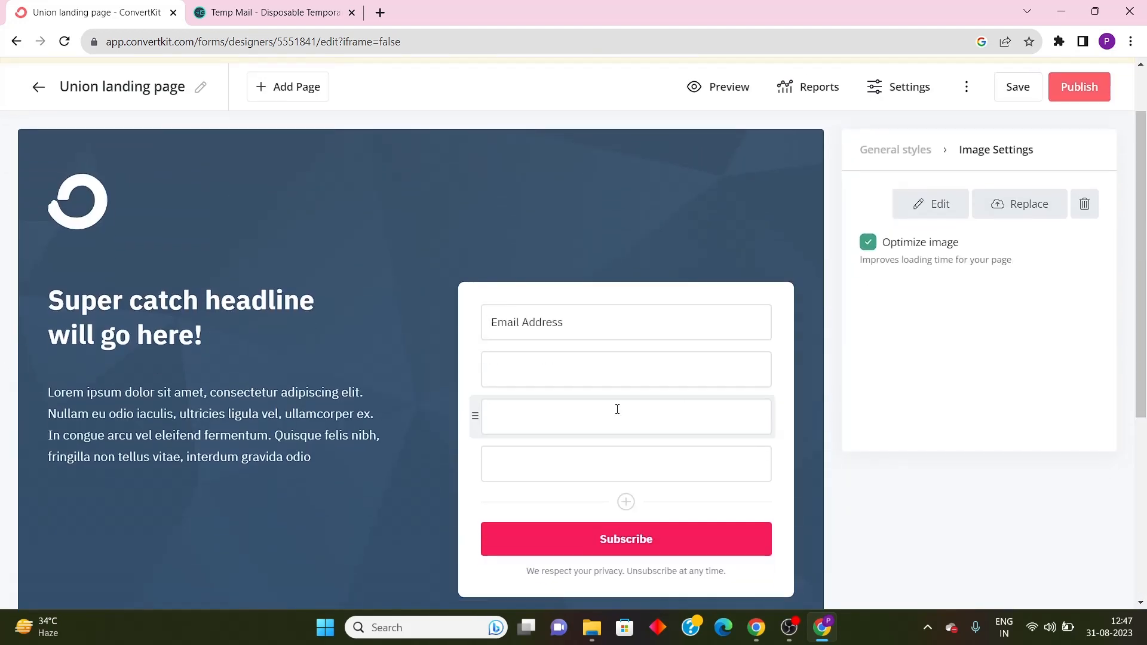
Browse Unsplash, Instagram and upload options for a replacement logo, then cancel and close the Media window
click(1019, 289)
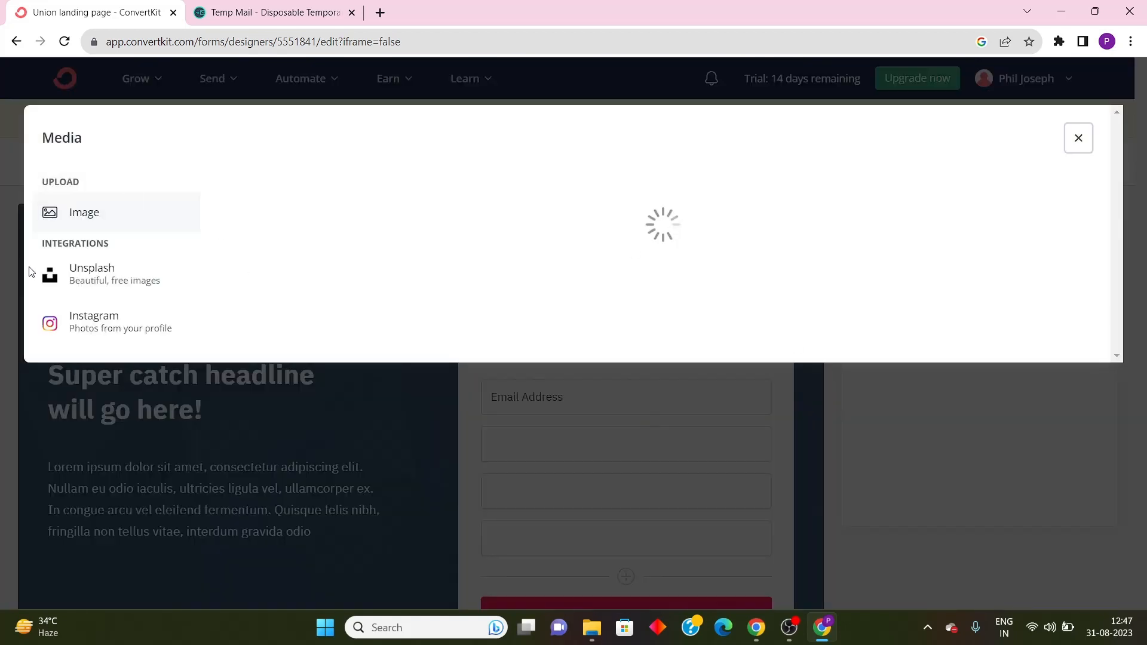
click(95, 282)
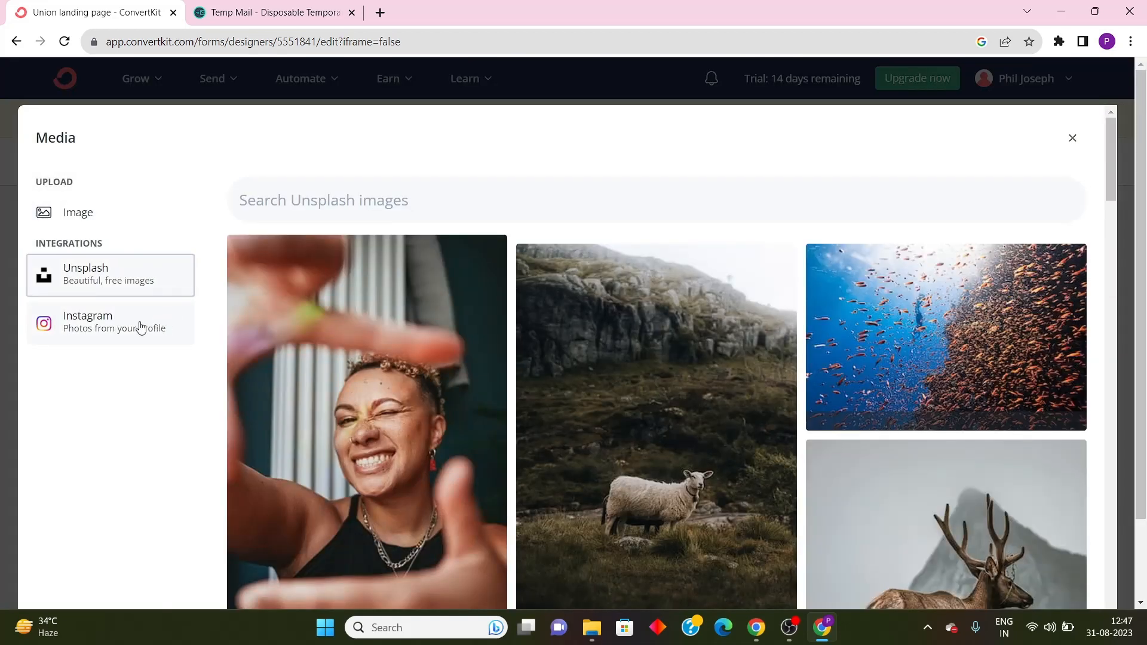
click(146, 327)
click(81, 215)
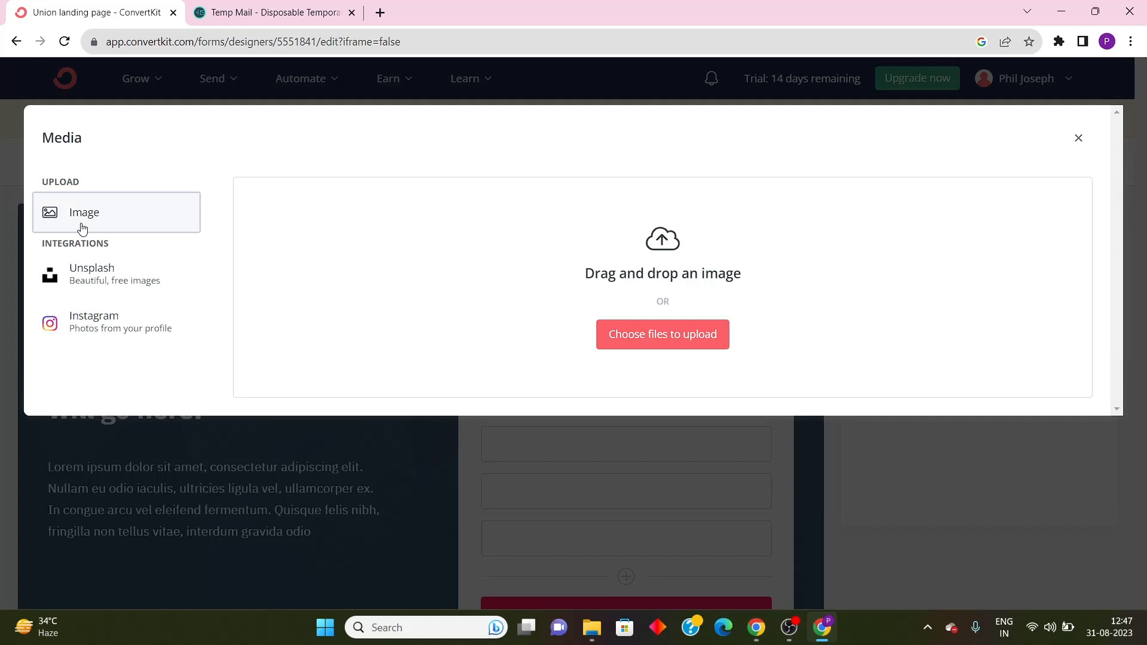
click(609, 332)
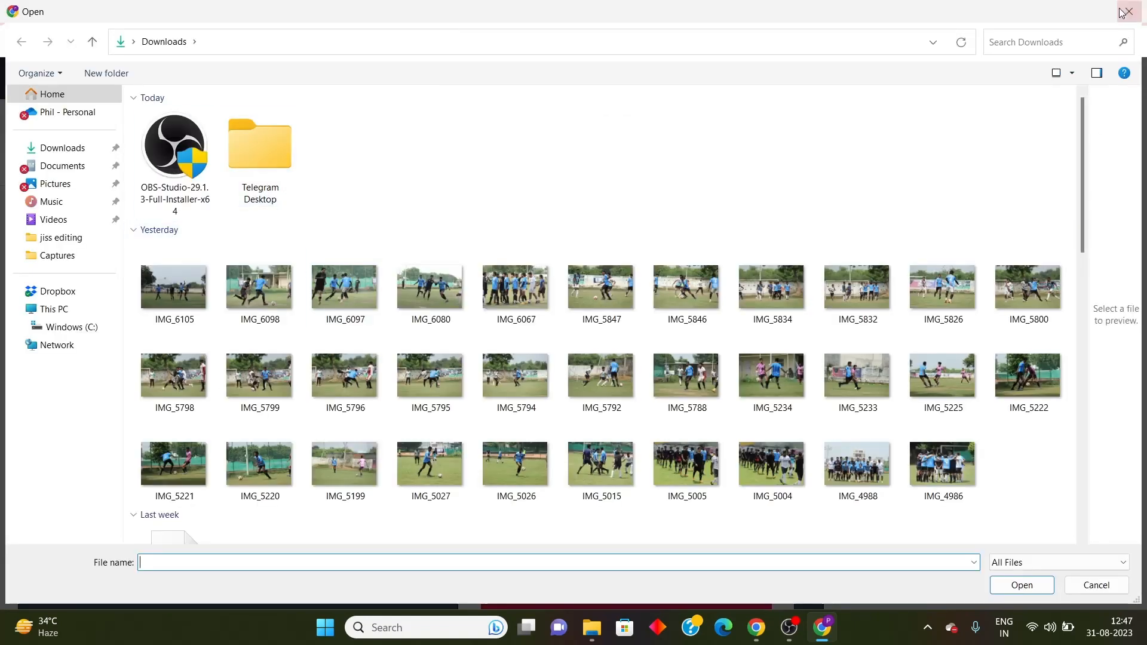
click(1129, 11)
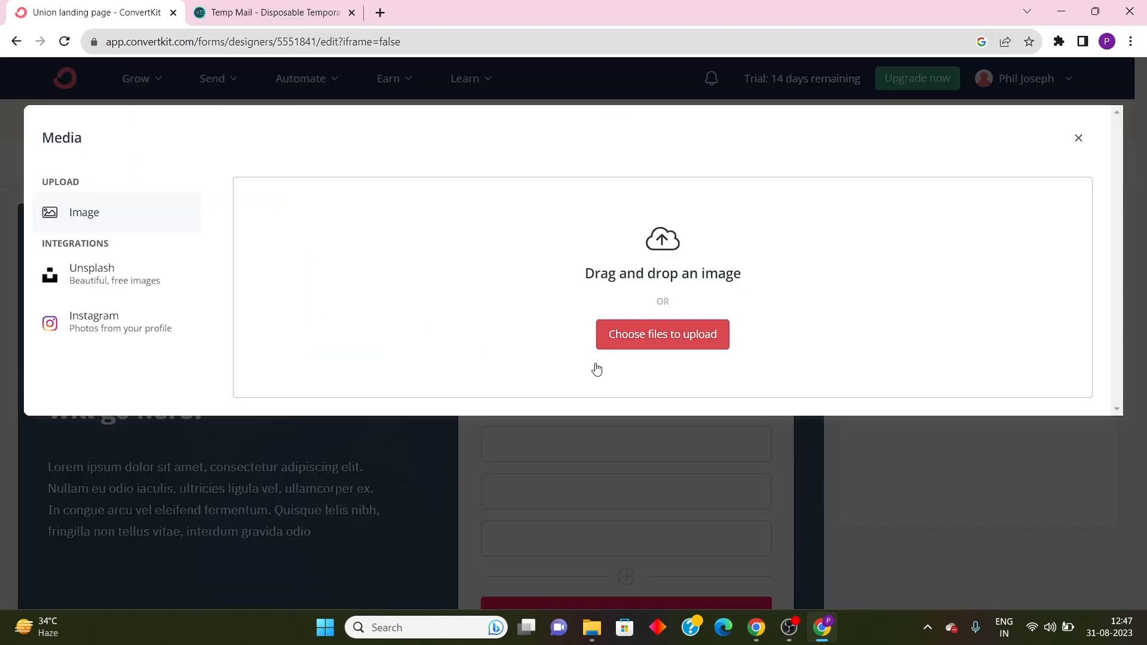
click(1078, 138)
scroll(266, 349, down, 5)
scroll(267, 350, up, 5)
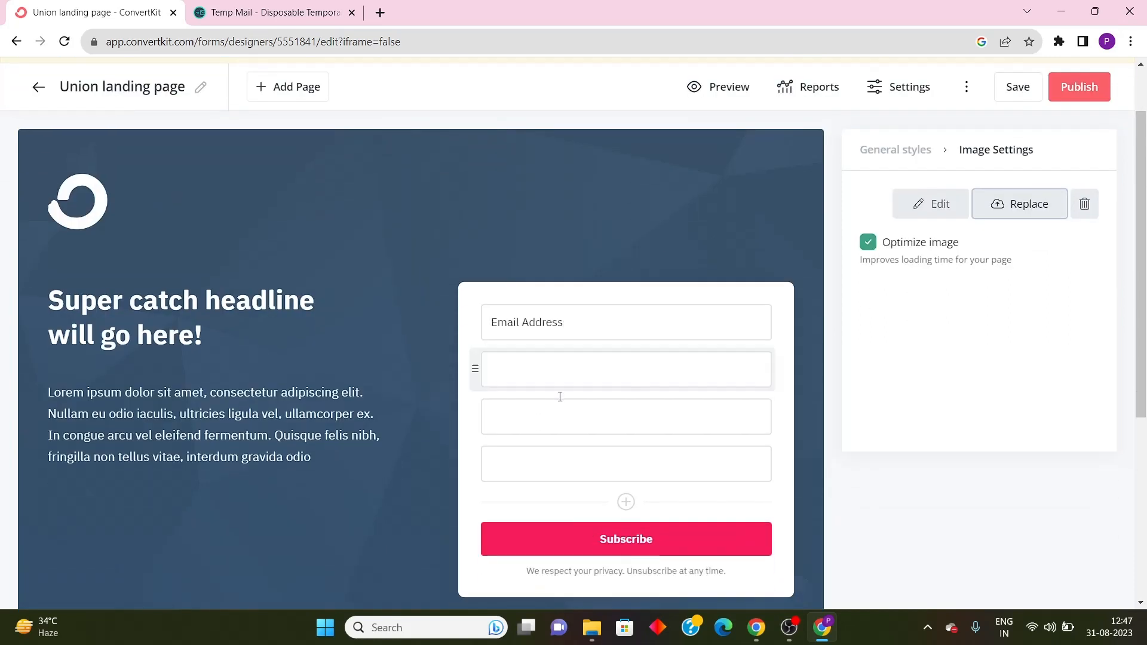
Replace the placeholder headline with 'Sign up to get free E-book', breaking the line before E-book
click(216, 306)
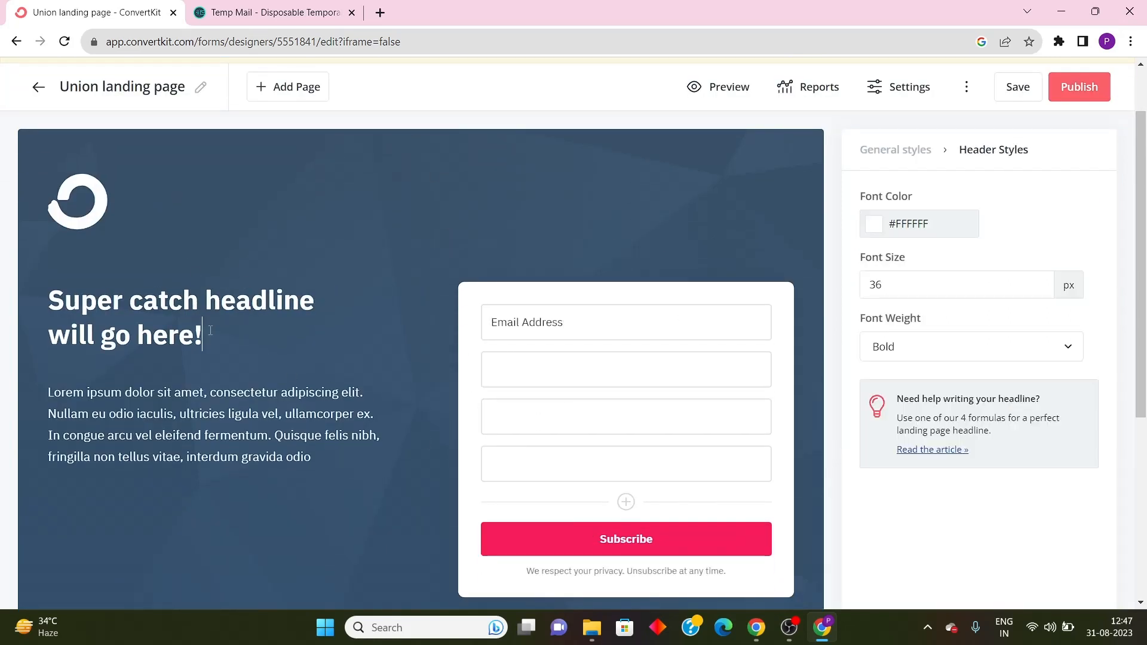
drag(210, 330, 46, 305)
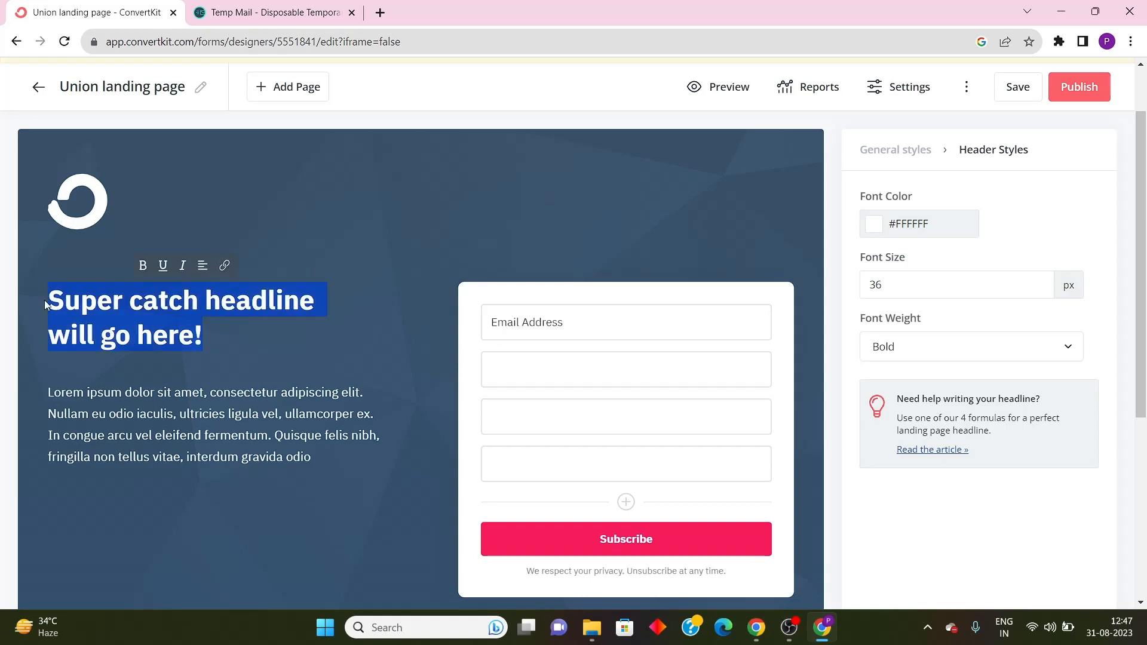
text(Sign up f)
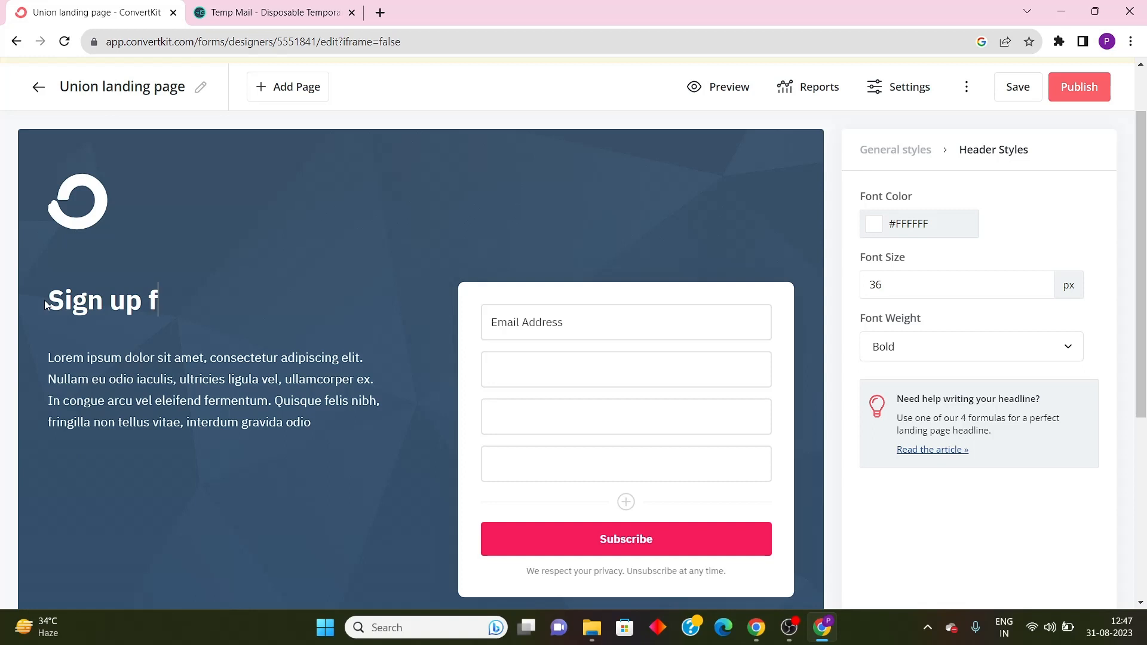
text(o get free)
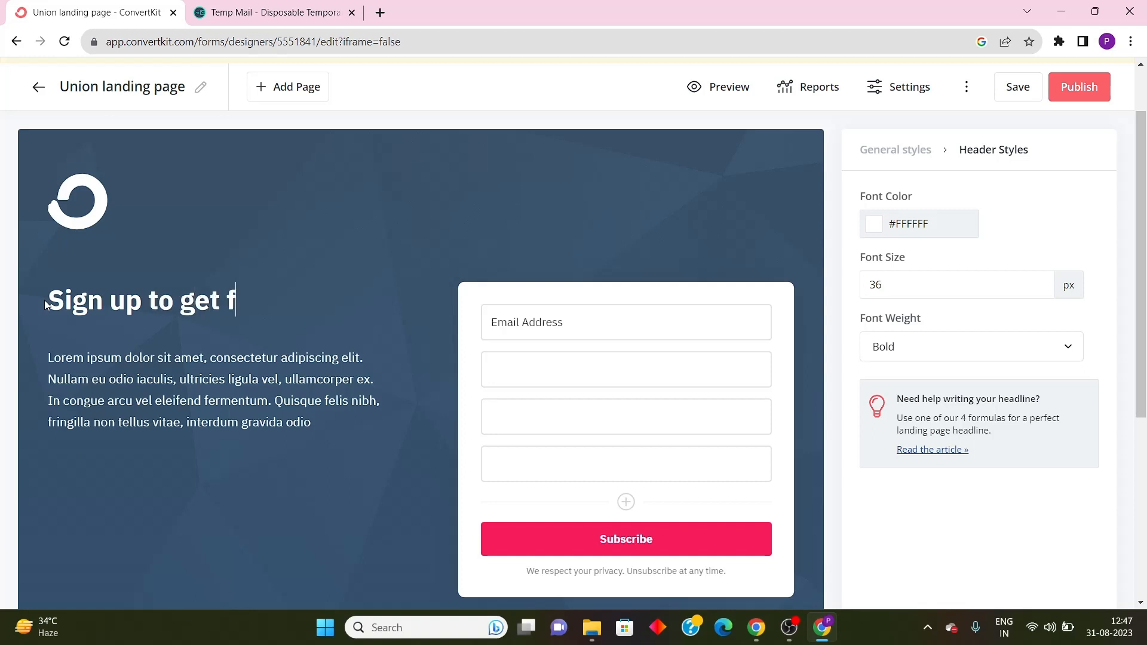
text( E)
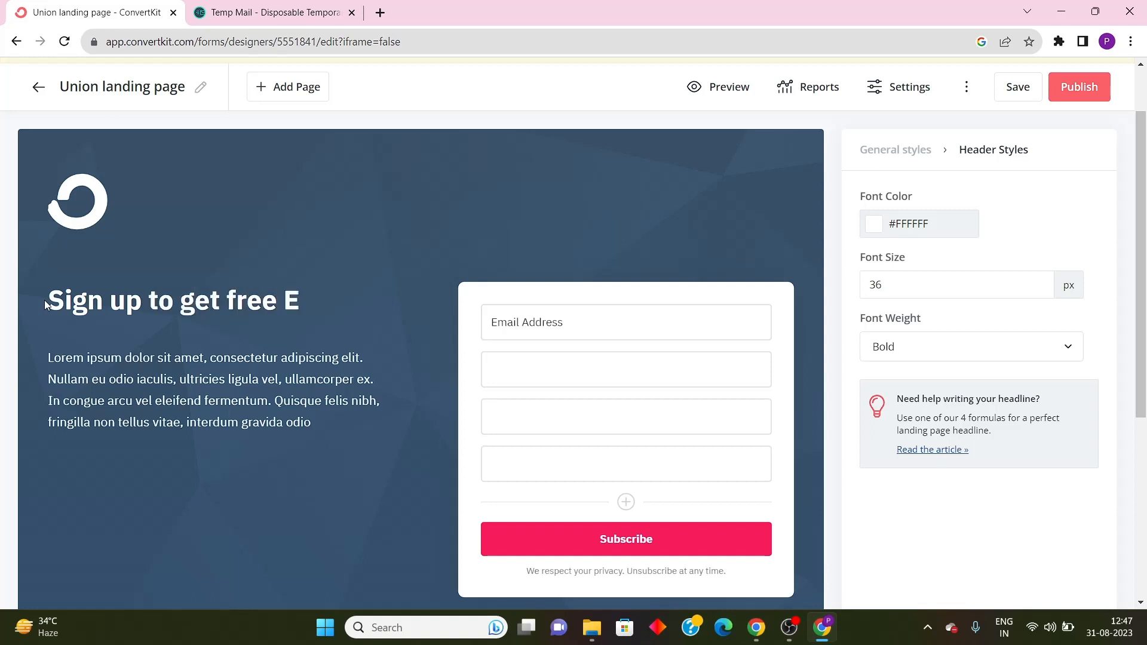
text(-book)
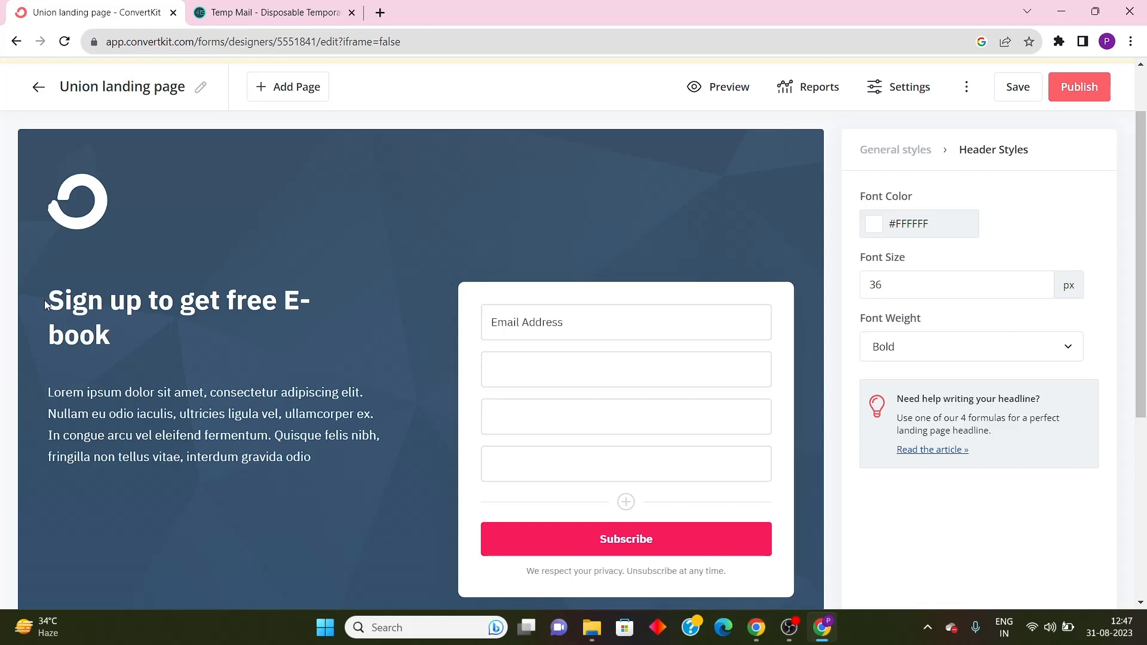
click(290, 297)
key(Return)
Delete the three empty extra fields from the signup form, leaving Email Address
click(242, 384)
scroll(220, 393, down, 5)
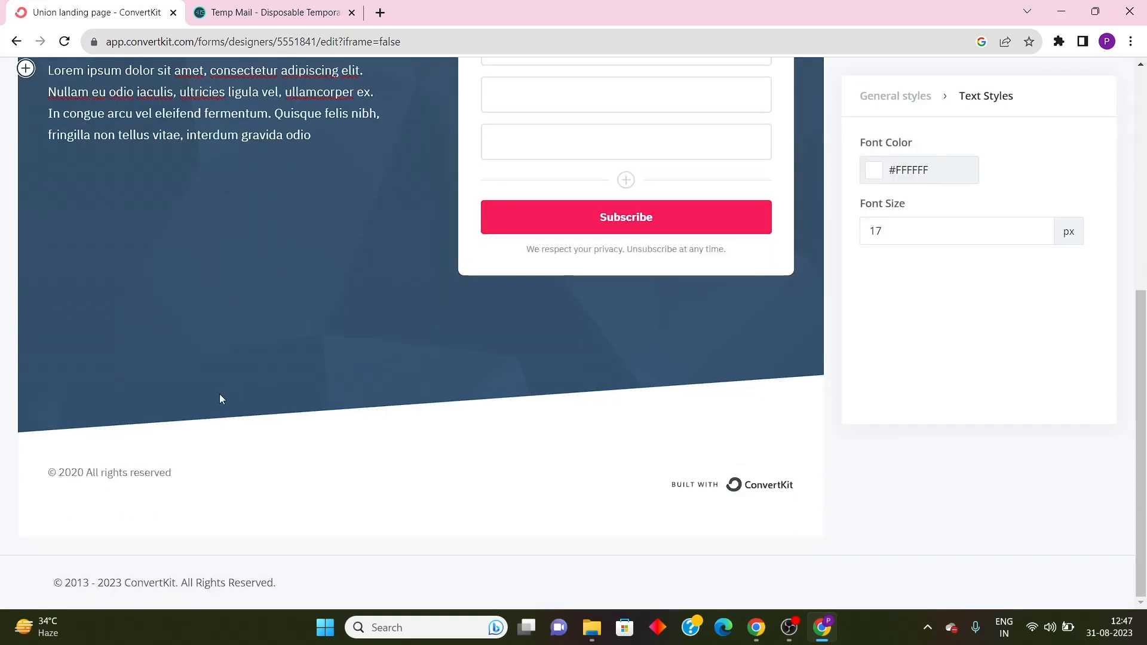
scroll(219, 393, up, 6)
click(591, 375)
scroll(643, 415, down, 4)
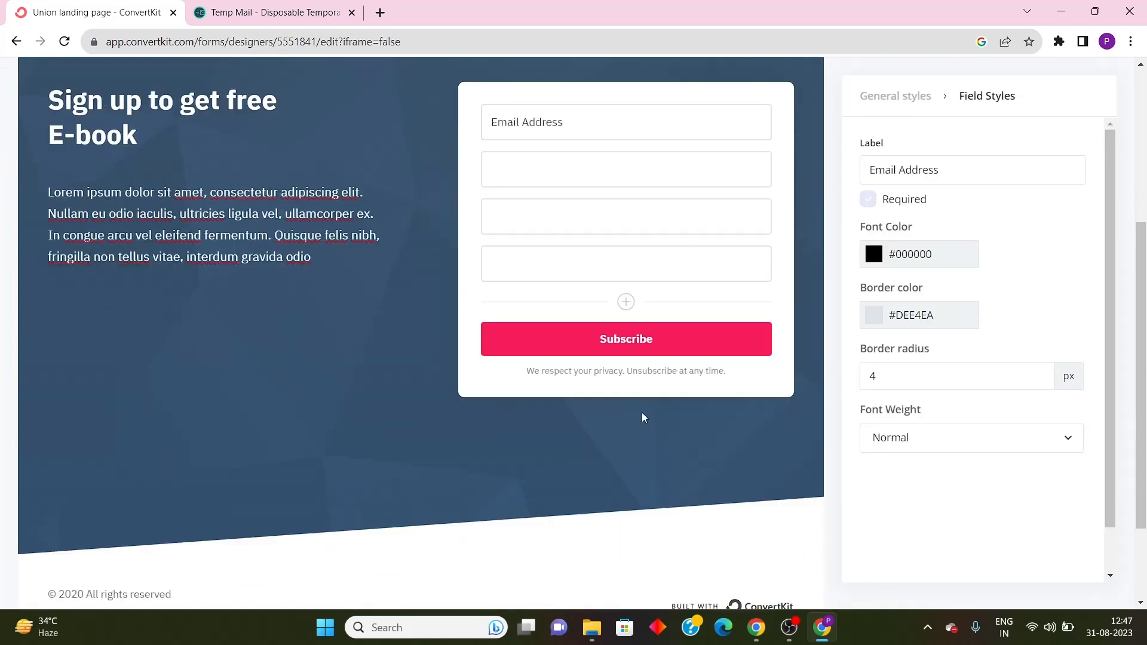
scroll(657, 371, up, 3)
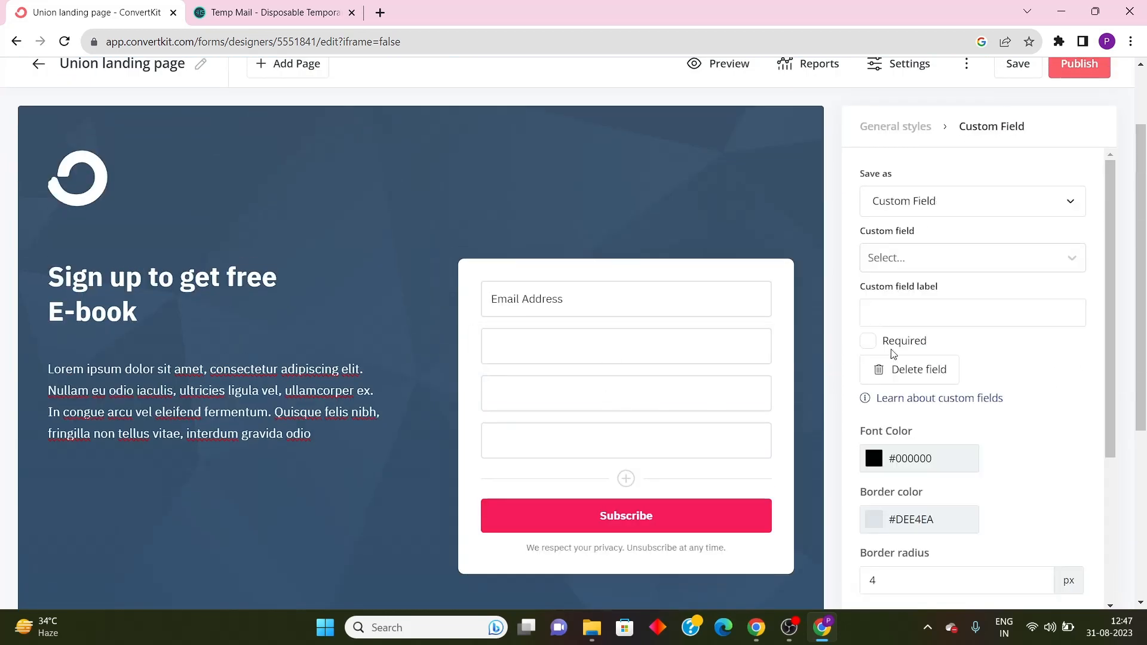
click(932, 370)
click(604, 356)
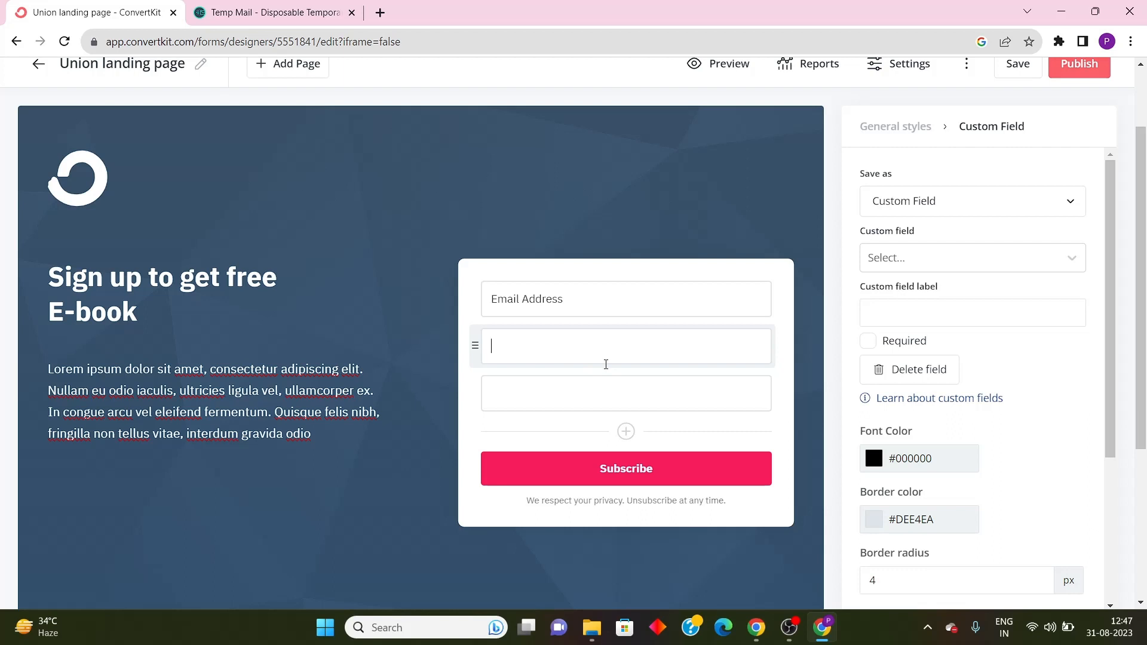
click(924, 375)
click(533, 344)
click(903, 374)
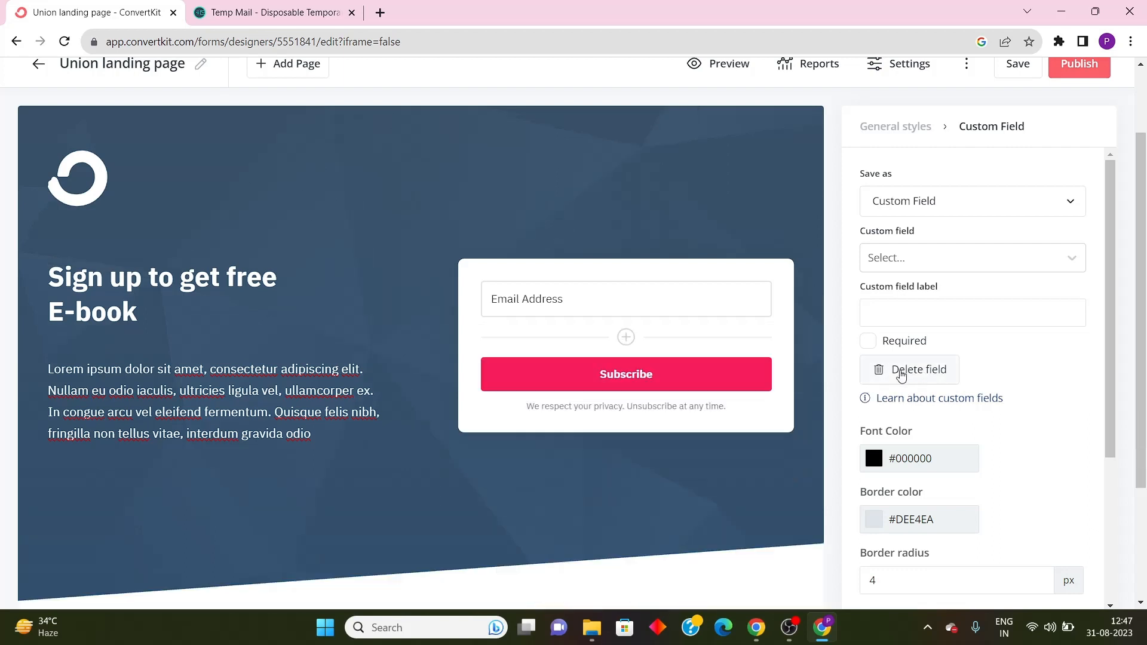
Add one new empty custom field below the Email Address field
click(587, 298)
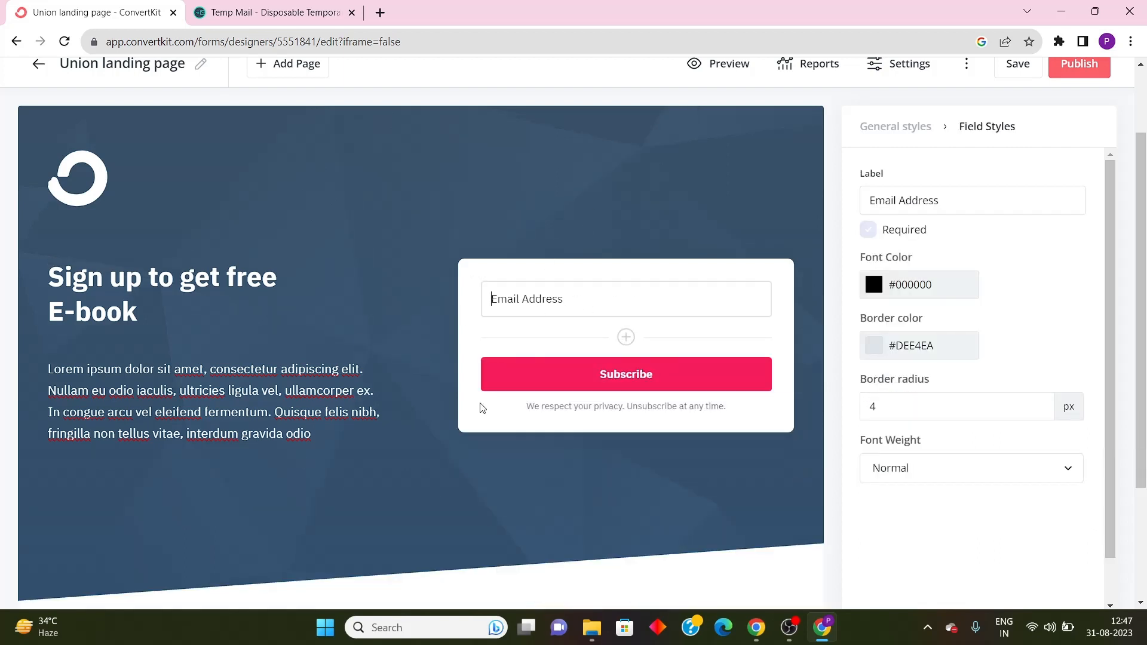
scroll(479, 360, up, 2)
scroll(991, 452, down, 1)
scroll(942, 507, up, 1)
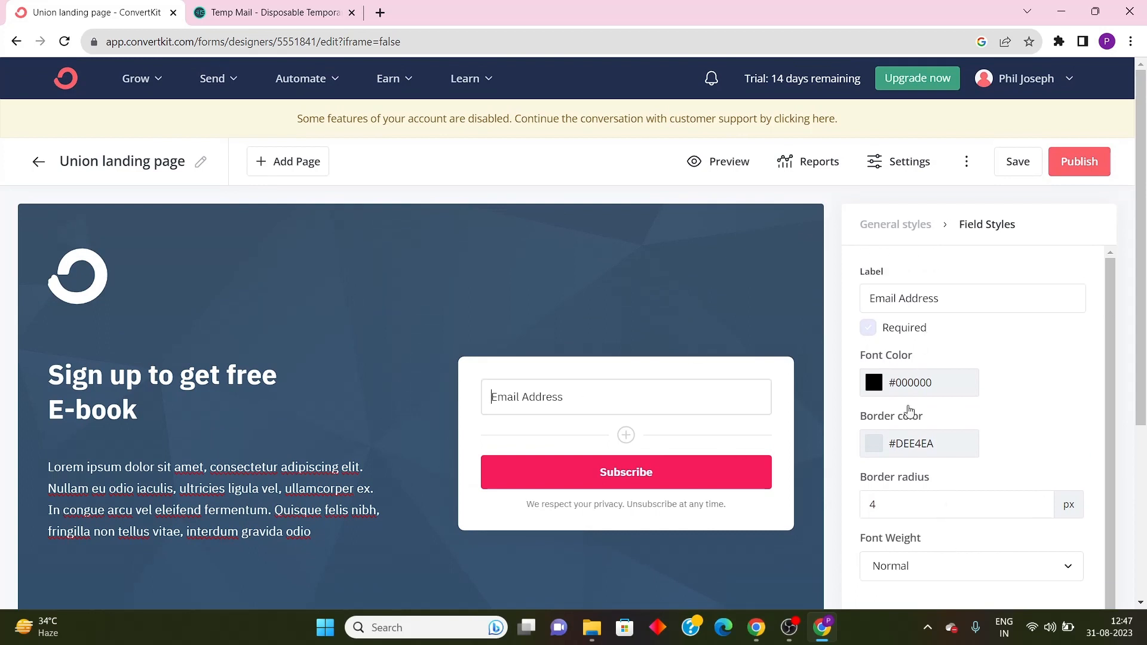
click(625, 435)
scroll(517, 475, down, 3)
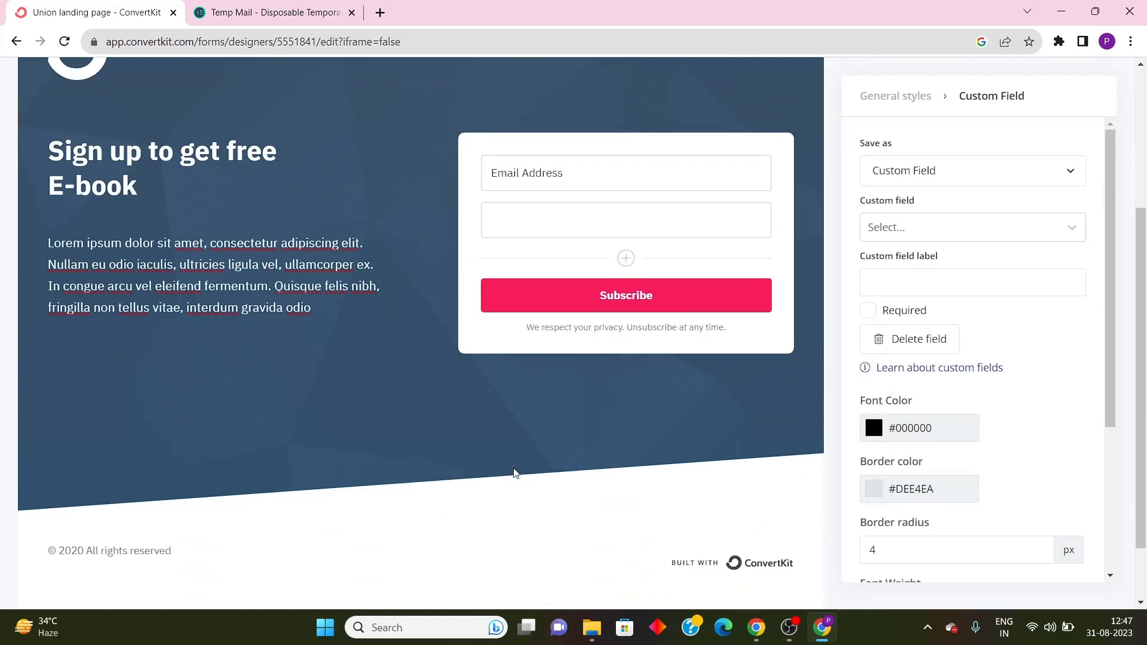
scroll(755, 377, up, 4)
scroll(940, 402, down, 4)
scroll(619, 445, down, 1)
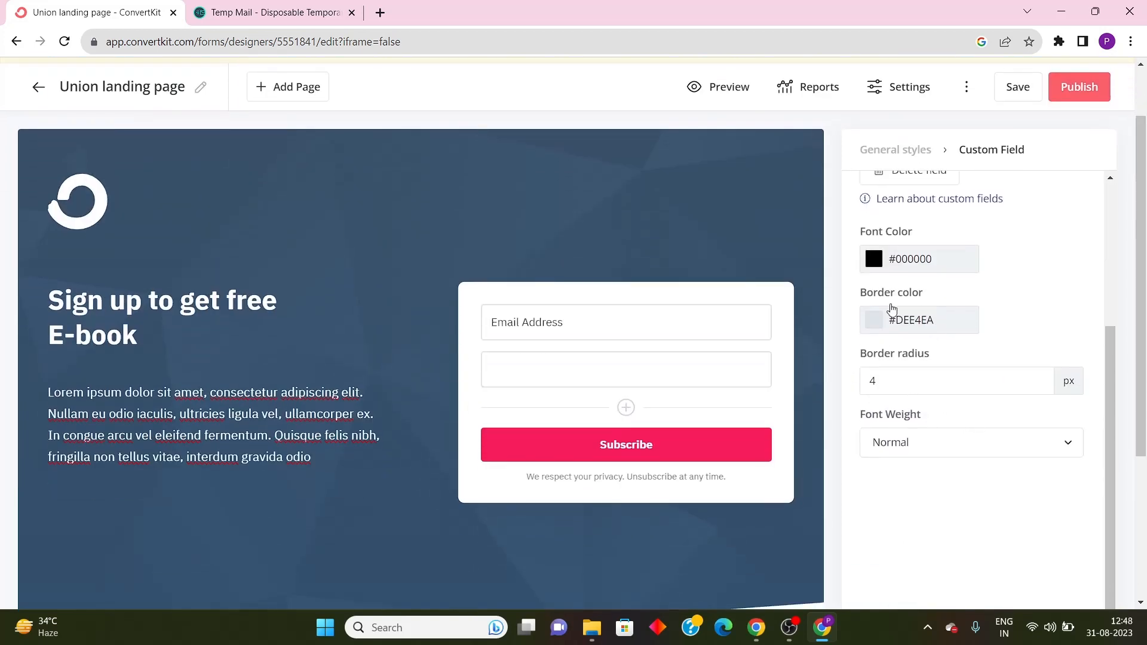
Keep the new field's font colour black after trying others, then save the landing page
click(870, 258)
click(896, 305)
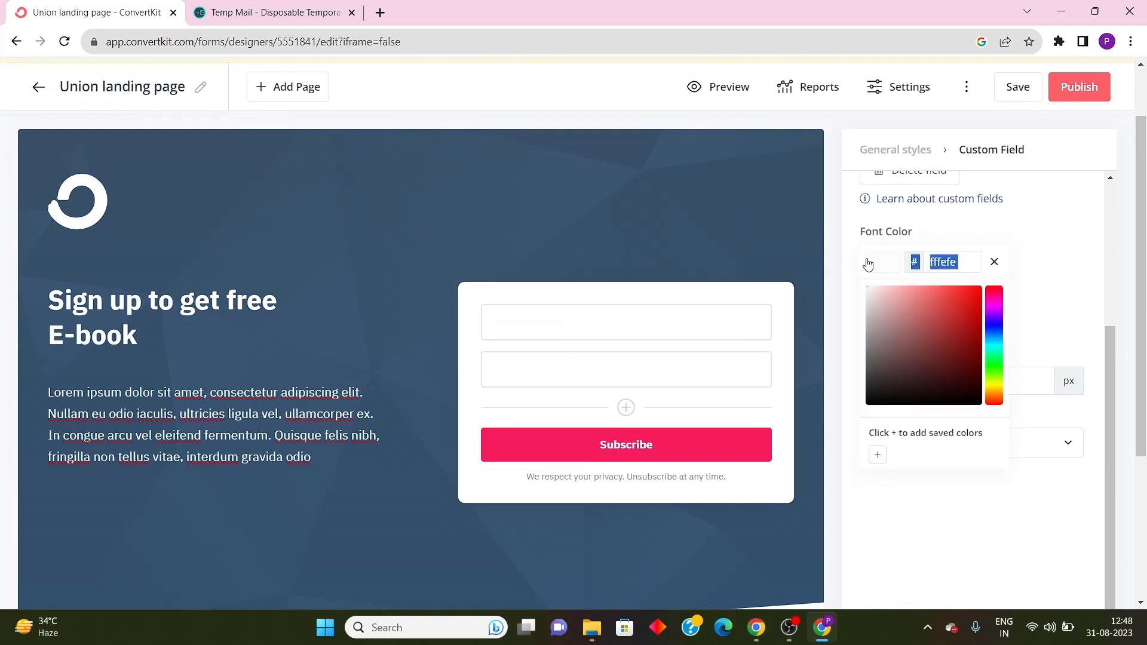
click(912, 324)
drag(917, 332, 874, 427)
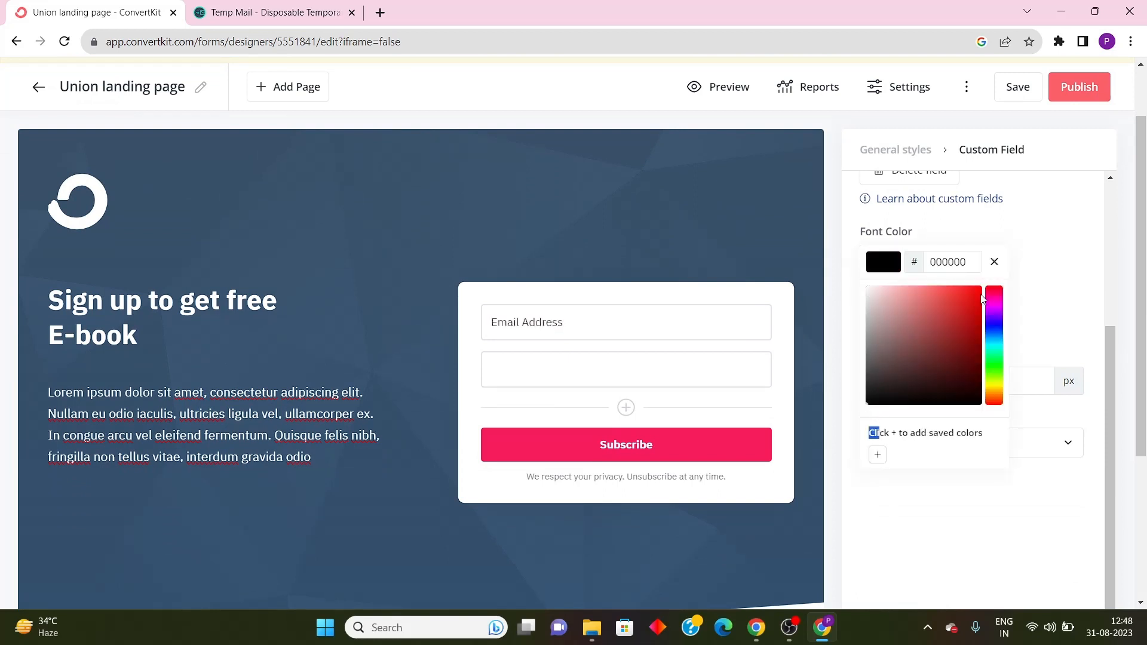
click(1035, 235)
scroll(934, 453, up, 3)
scroll(706, 430, up, 1)
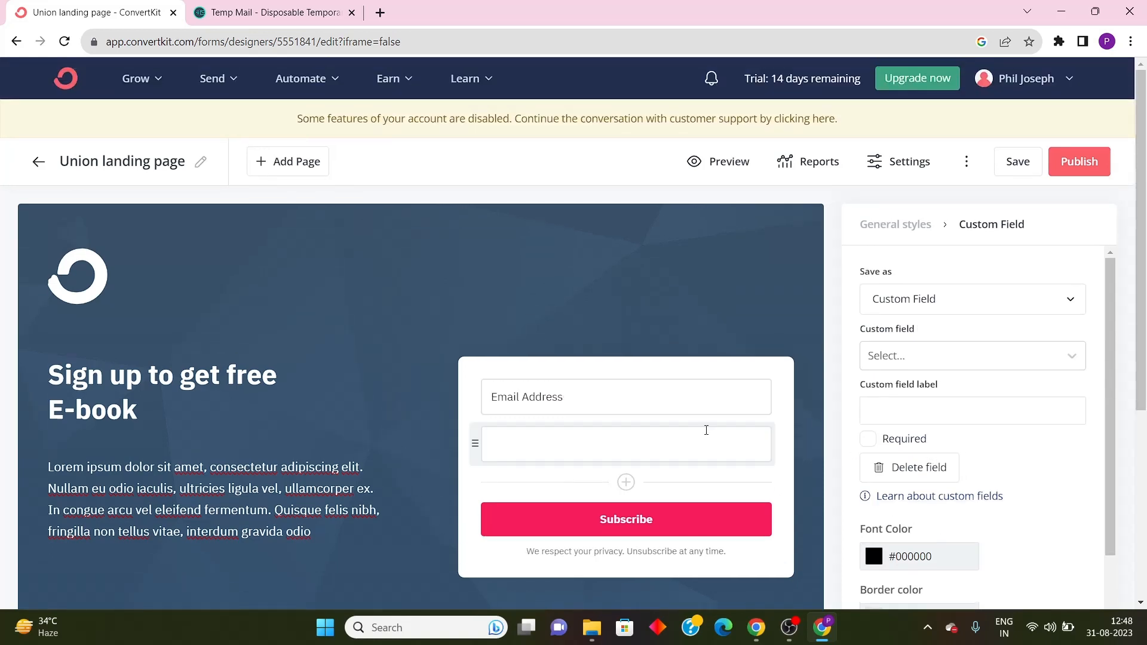
click(1017, 161)
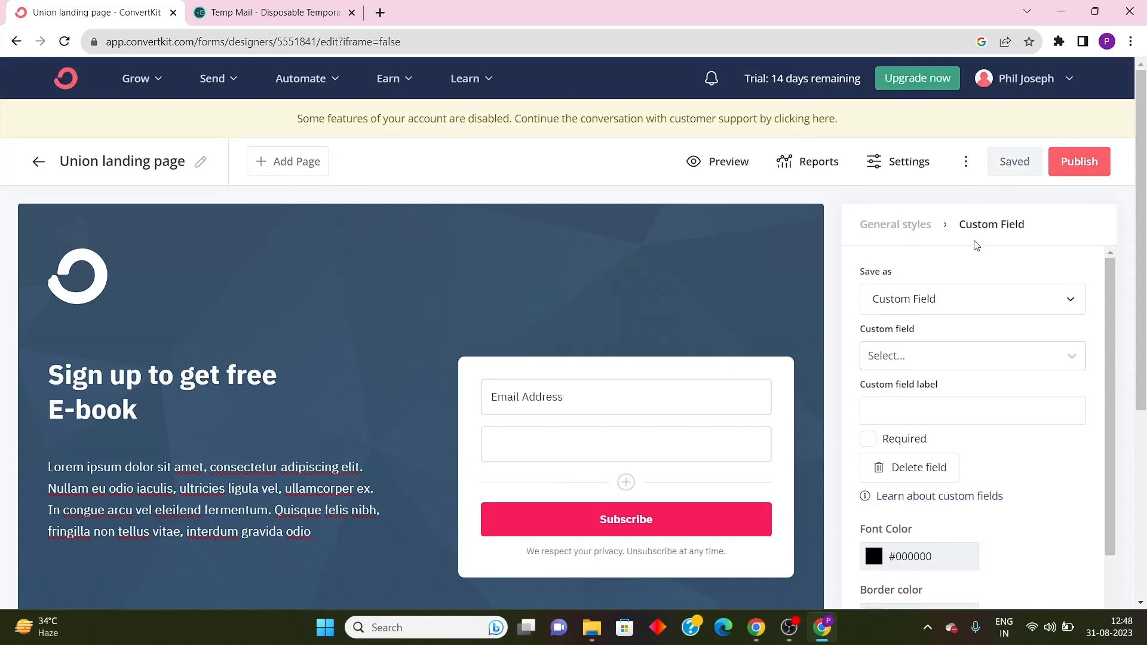
Set the landing page heading font to PT Serif
click(889, 225)
scroll(562, 321, down, 5)
scroll(562, 351, up, 5)
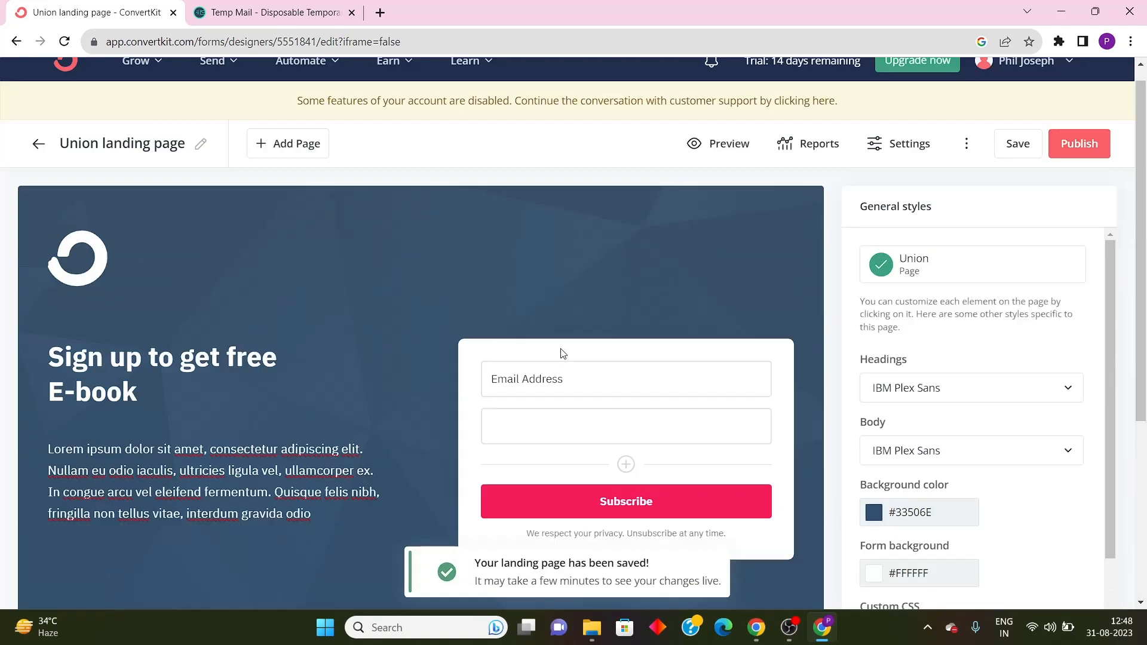
scroll(954, 291, down, 3)
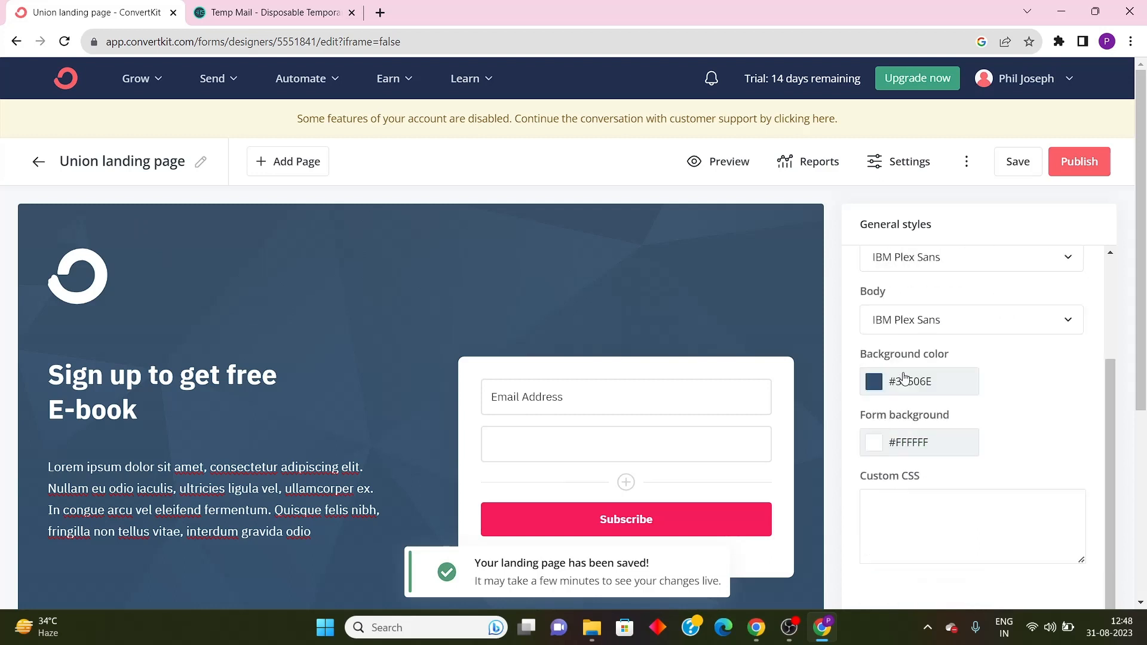
scroll(663, 363, down, 5)
scroll(1004, 408, up, 3)
scroll(560, 363, up, 5)
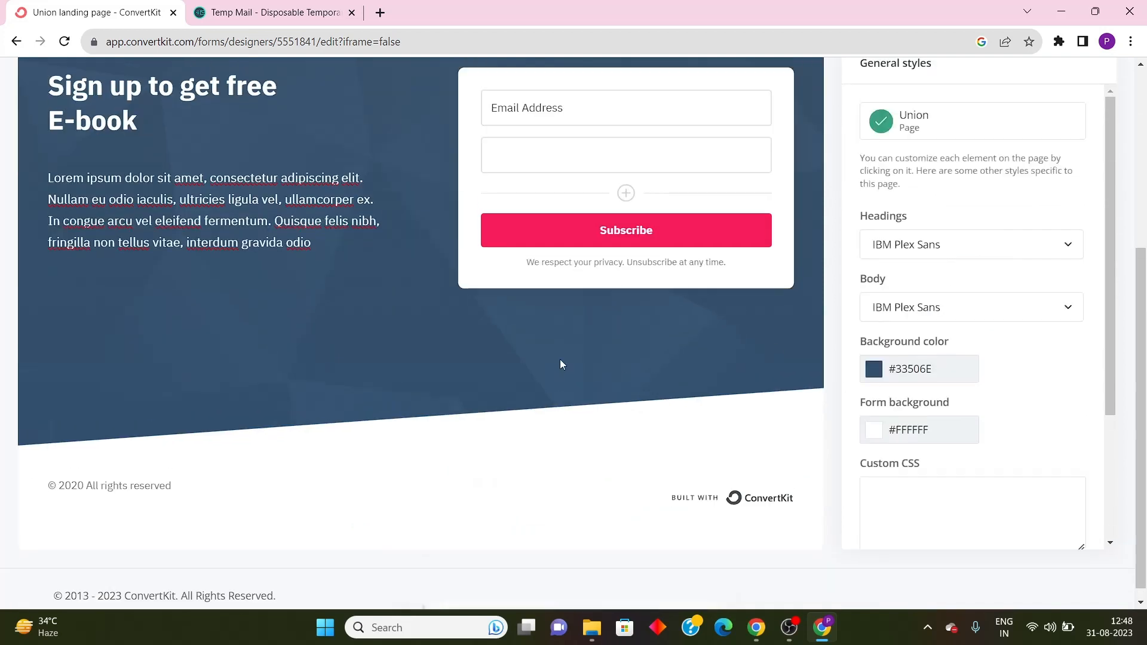
click(922, 328)
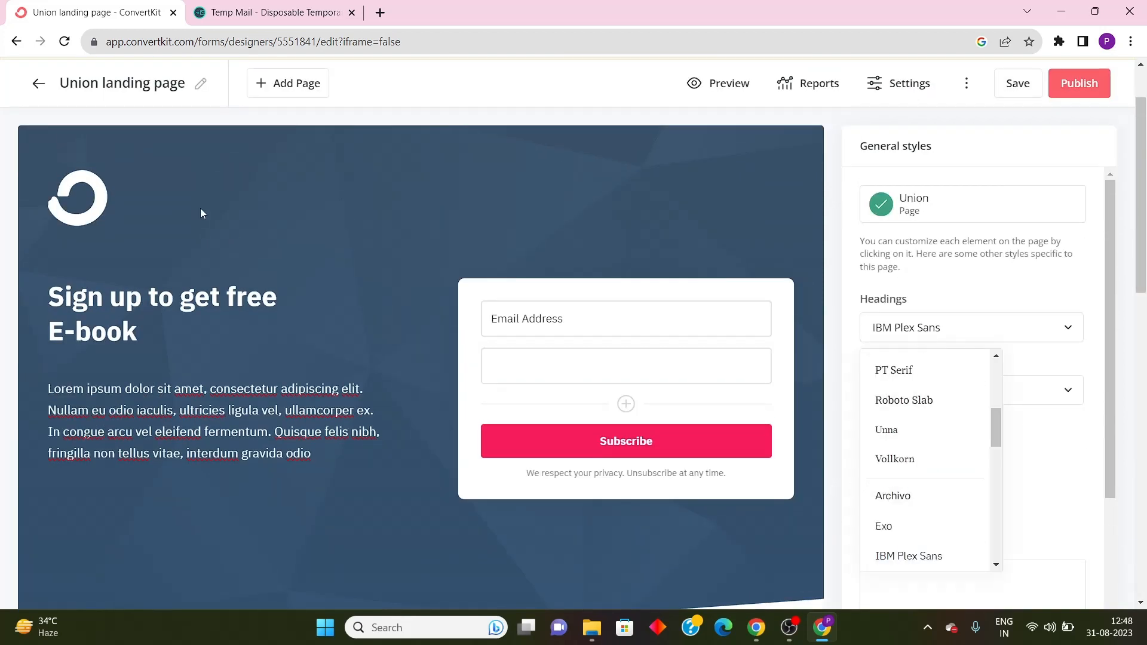
click(940, 372)
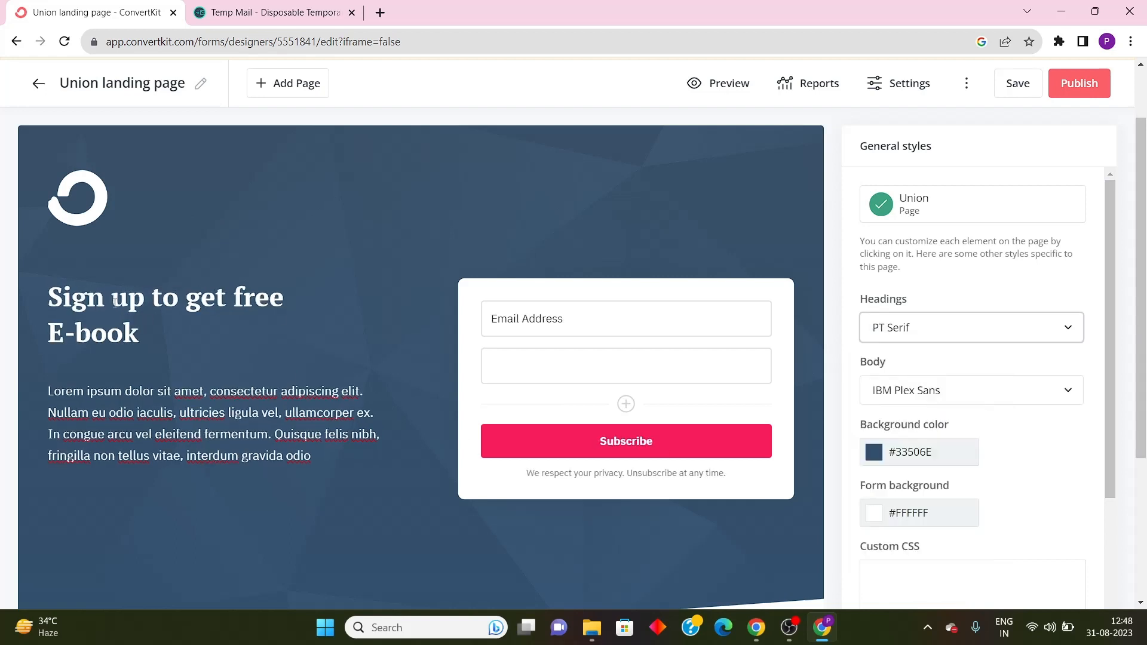
click(907, 339)
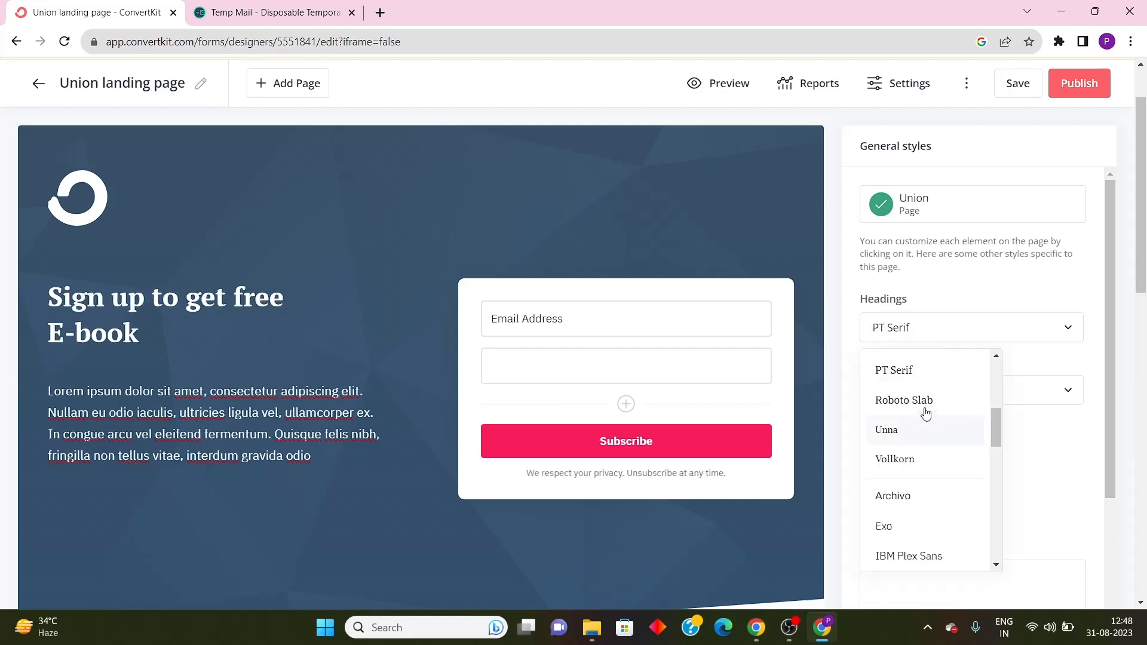
click(1020, 368)
Set the body font to PT Sans and the page background to dark navy #151543
click(972, 395)
scroll(918, 297, down, 5)
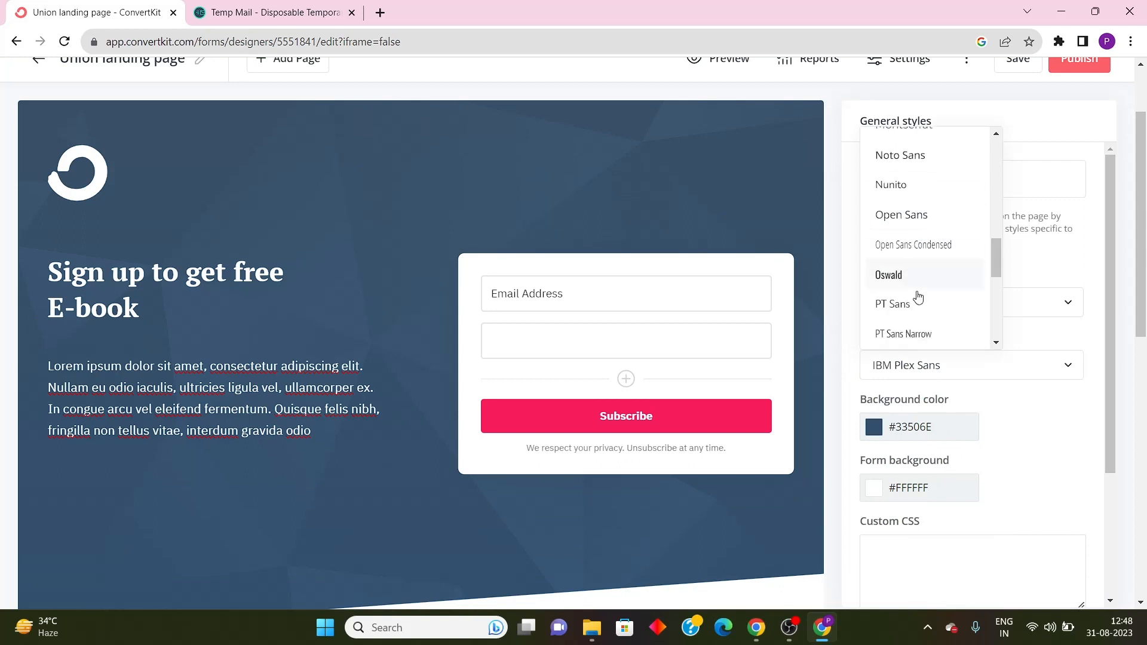
click(916, 302)
scroll(933, 414, down, 3)
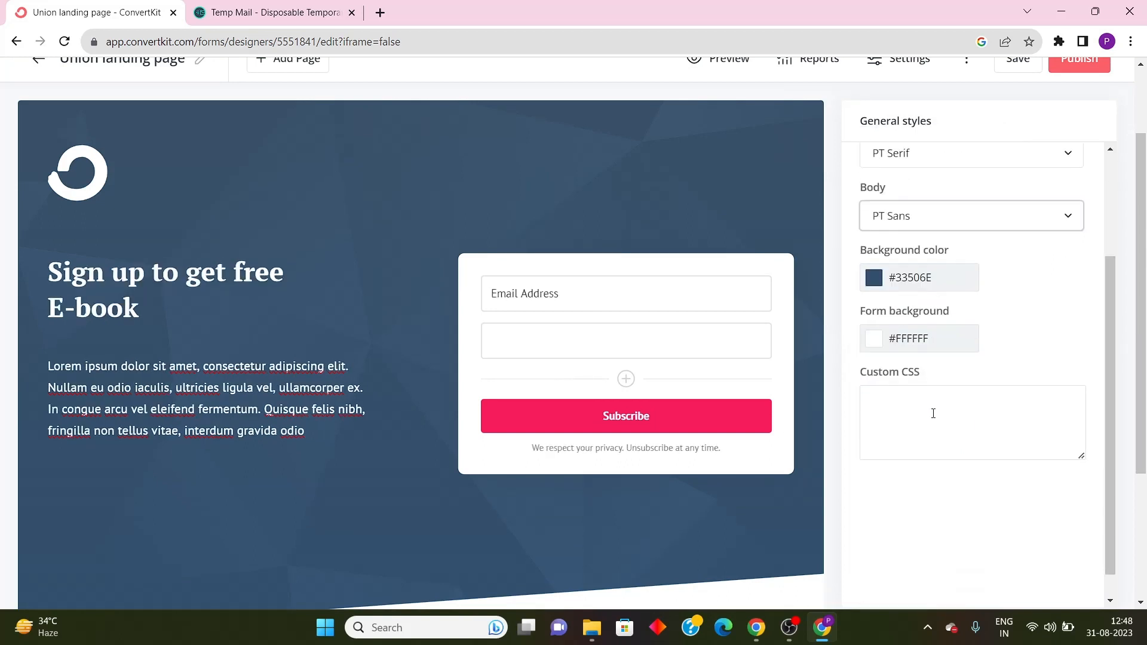
click(877, 287)
mouse_move(922, 371)
mouse_down()
mouse_move(866, 358)
mouse_move(873, 300)
mouse_move(878, 448)
mouse_move(890, 396)
mouse_move(945, 401)
mouse_move(945, 392)
mouse_up()
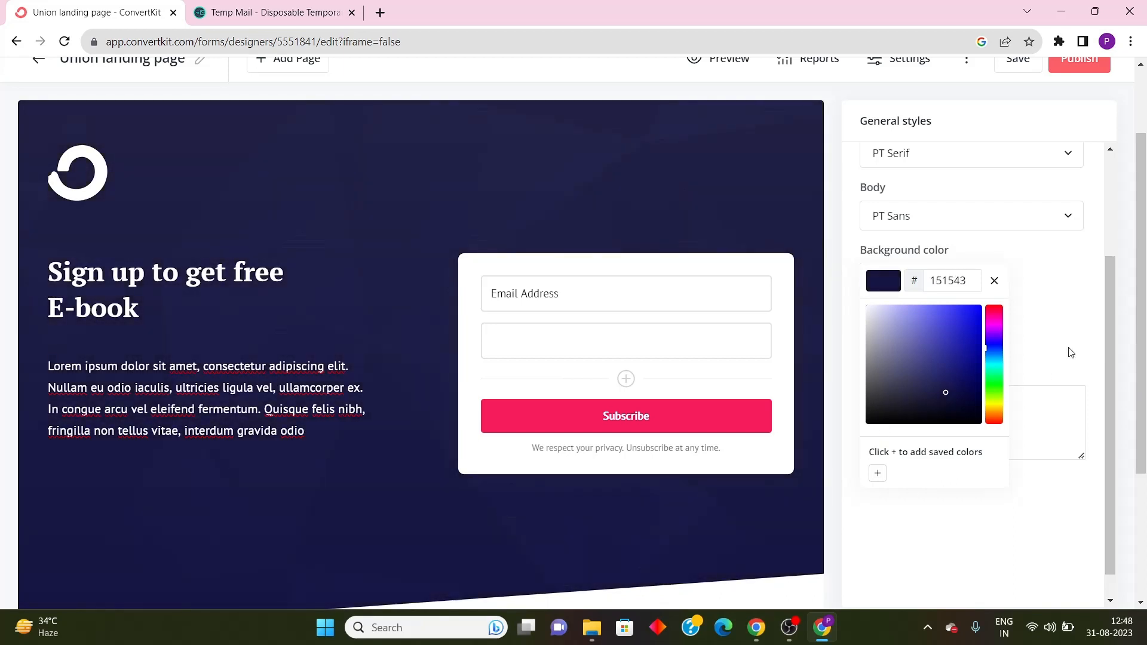
Apply the dark navy #151543 page background
click(1070, 352)
scroll(1009, 423, down, 1)
click(937, 396)
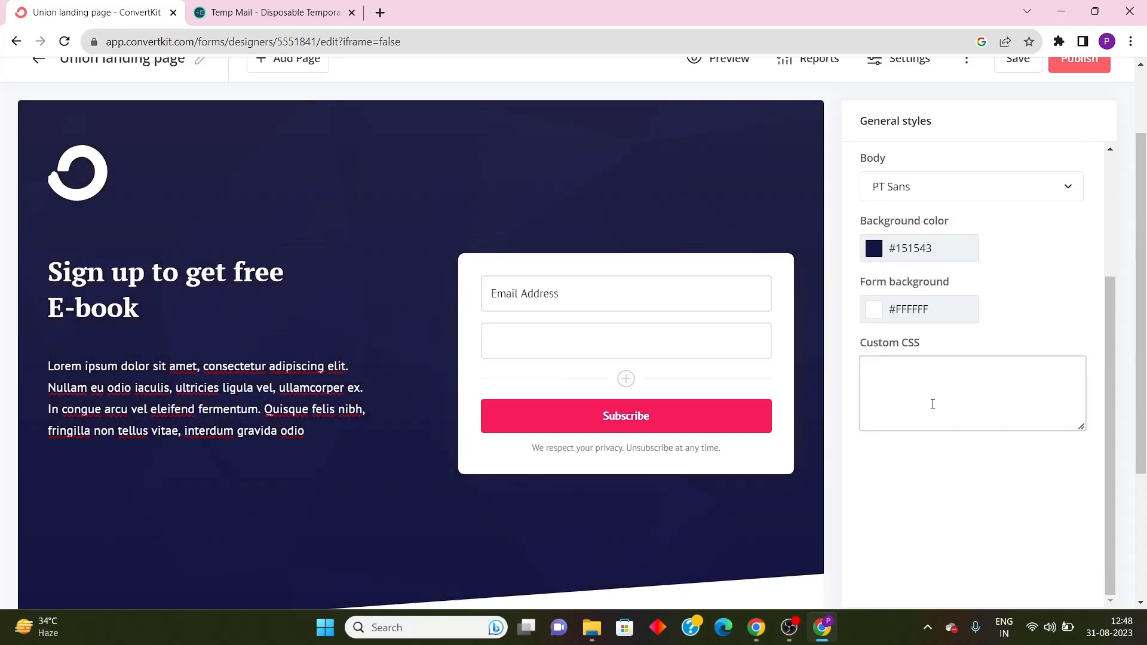
scroll(936, 436, down, 1)
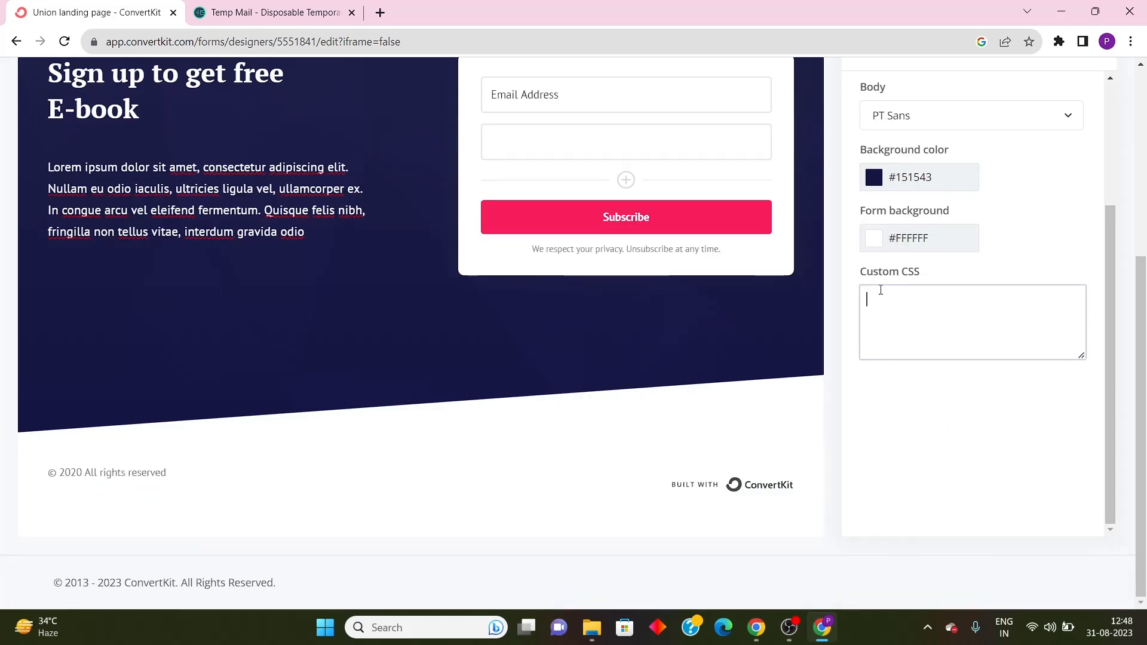
Try a pink form background, revert it to white #FFFFFF, then preview the page full width
click(883, 246)
scroll(681, 425, up, 3)
click(905, 439)
drag(901, 460, 831, 413)
click(1019, 370)
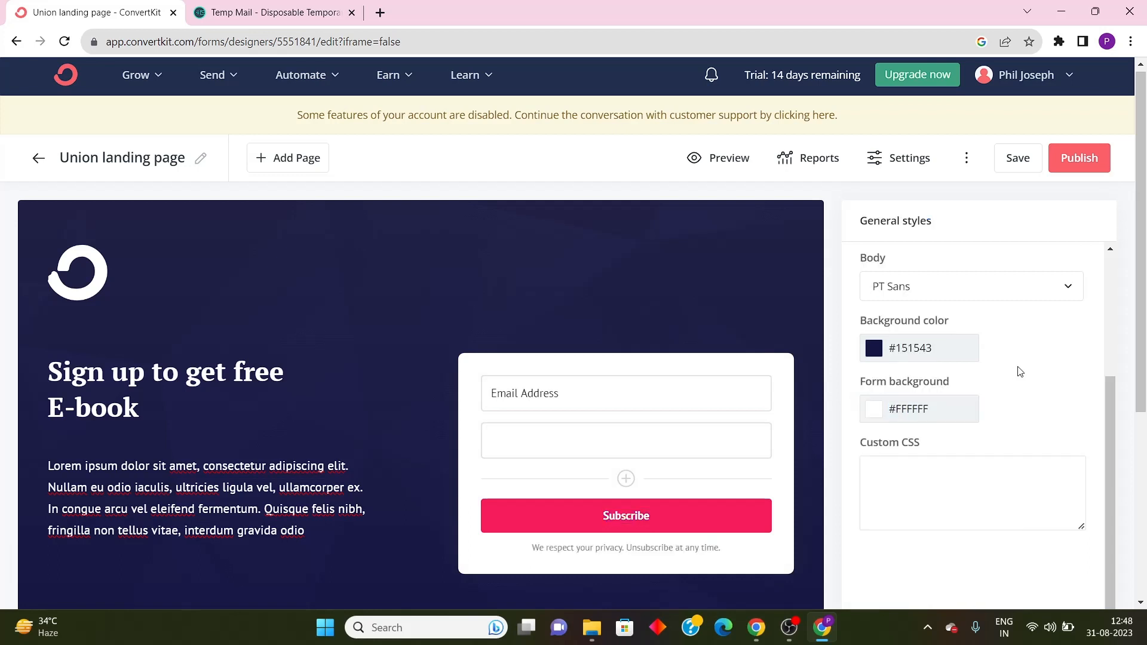
scroll(1024, 430, up, 3)
scroll(668, 503, down, 5)
scroll(661, 511, up, 5)
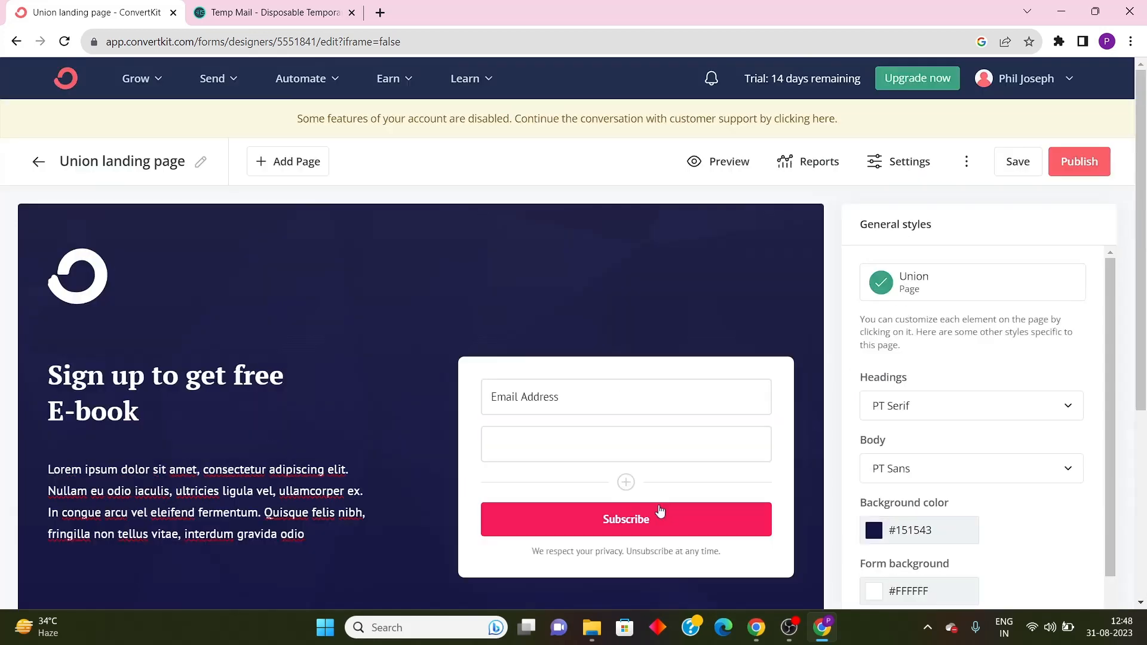
scroll(604, 481, down, 3)
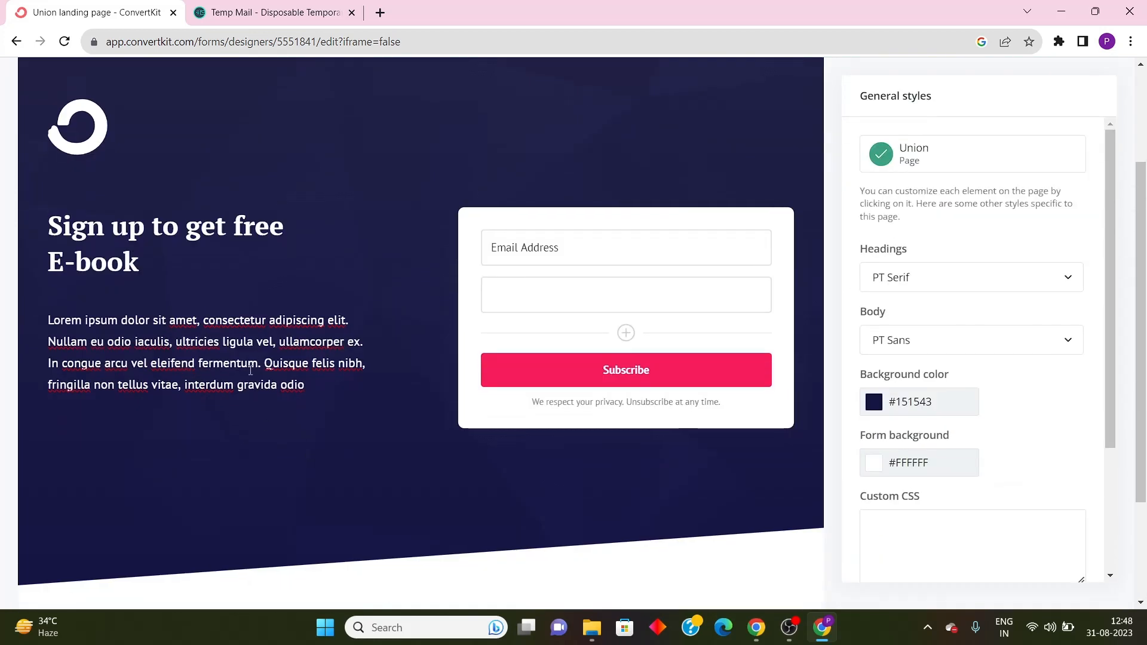
scroll(250, 370, up, 2)
scroll(415, 399, up, 2)
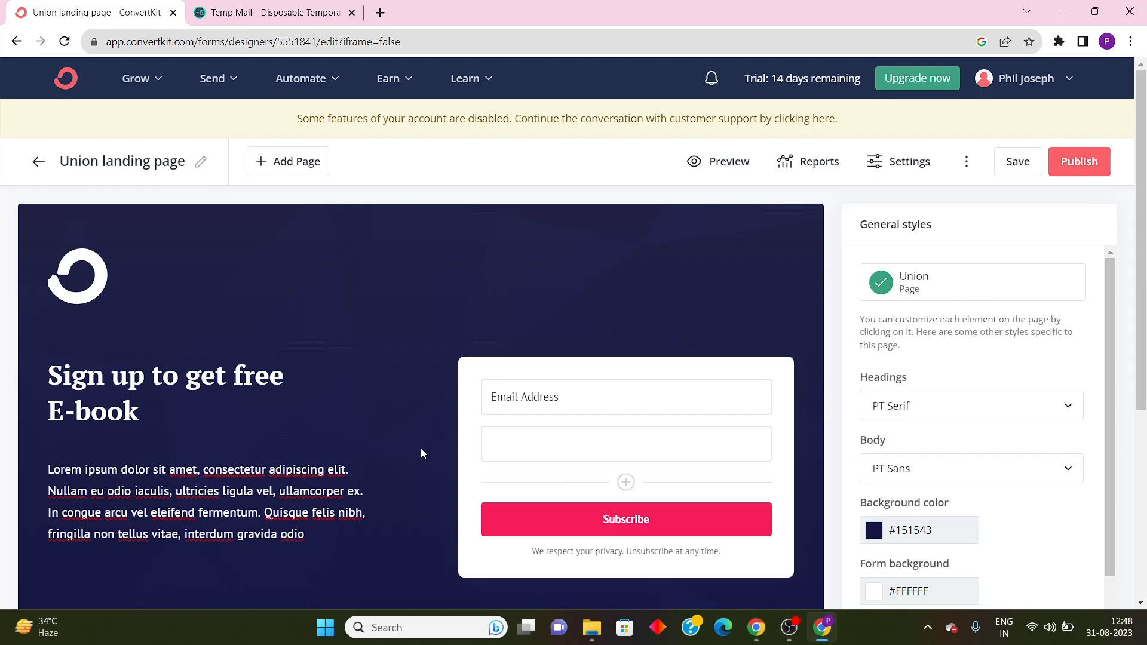
click(727, 168)
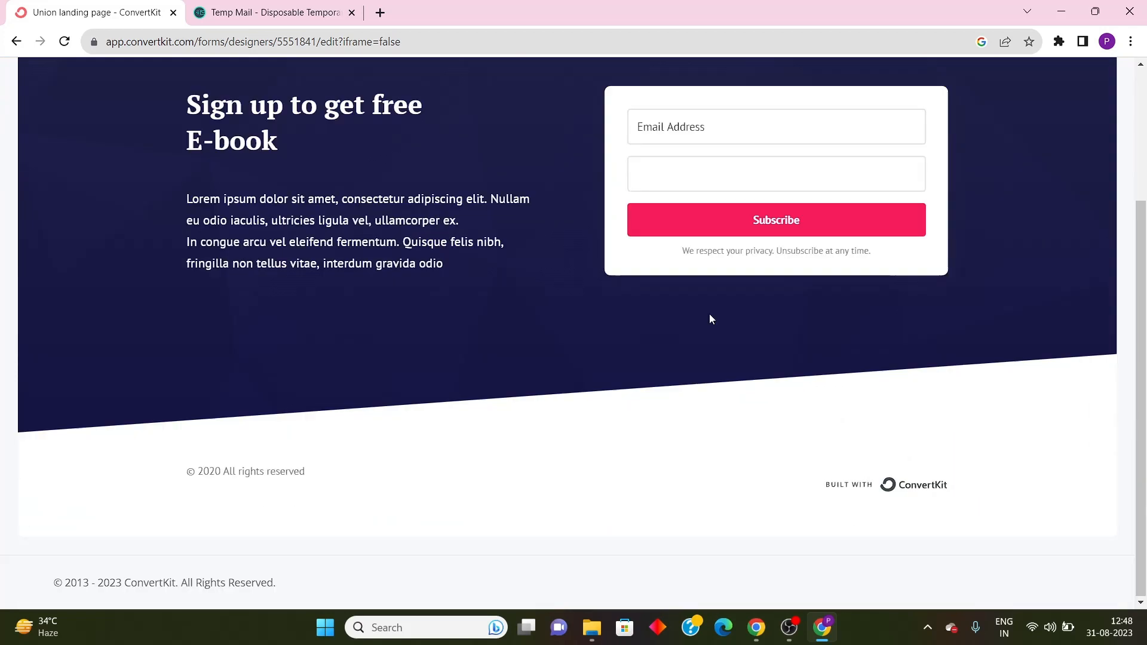
scroll(740, 412, down, 4)
scroll(733, 418, up, 4)
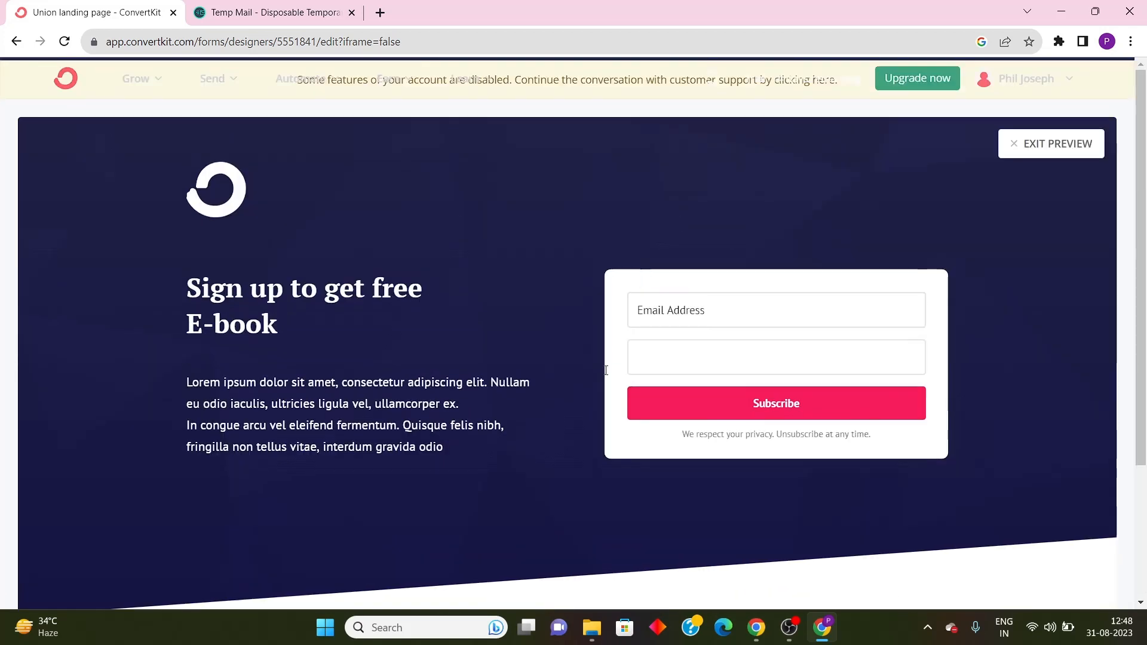
scroll(475, 396, down, 3)
scroll(437, 386, up, 3)
click(1034, 149)
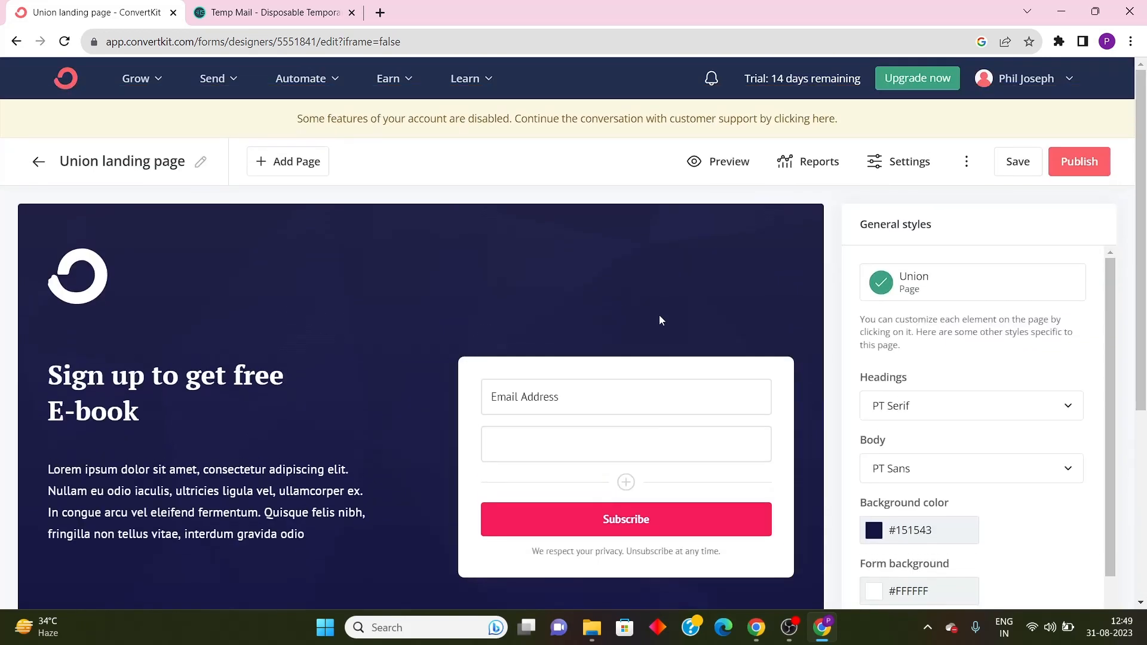
scroll(985, 310, down, 3)
scroll(1045, 281, up, 3)
Publish the landing page
click(1085, 164)
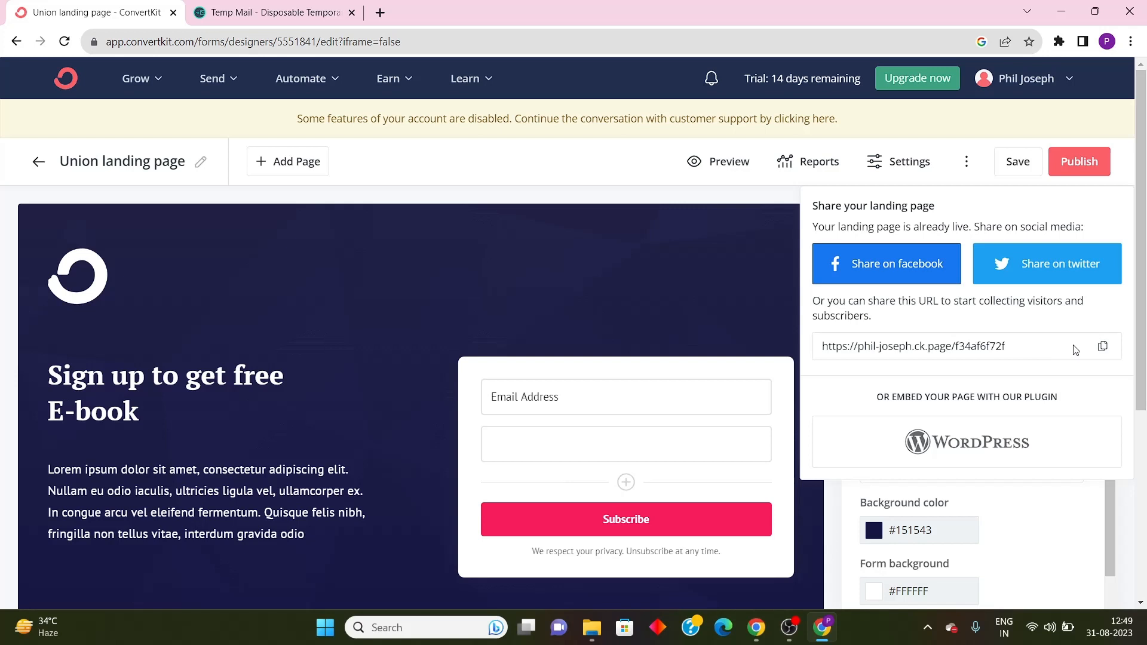
scroll(1073, 347, down, 1)
scroll(1011, 345, up, 1)
Copy the live page's ck.page link and load it in a new browser tab
click(1091, 349)
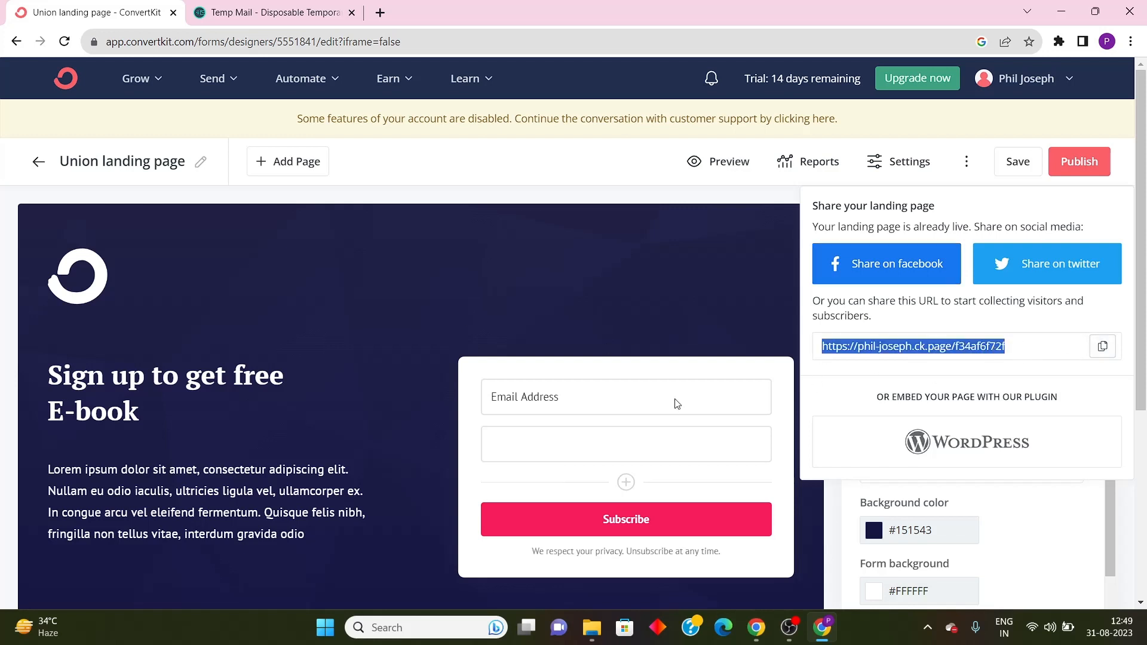
scroll(468, 321, down, 1)
scroll(242, 432, up, 1)
click(379, 12)
key(ctrl+v)
key(Return)
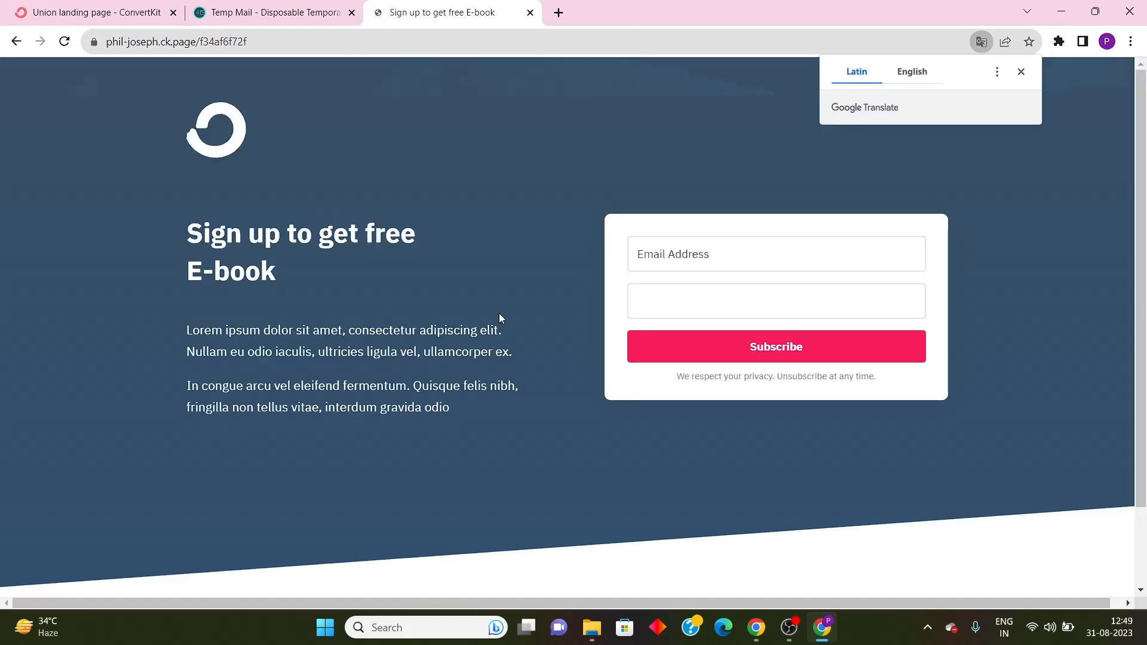
Translate the live landing page into English and scroll through it
click(912, 82)
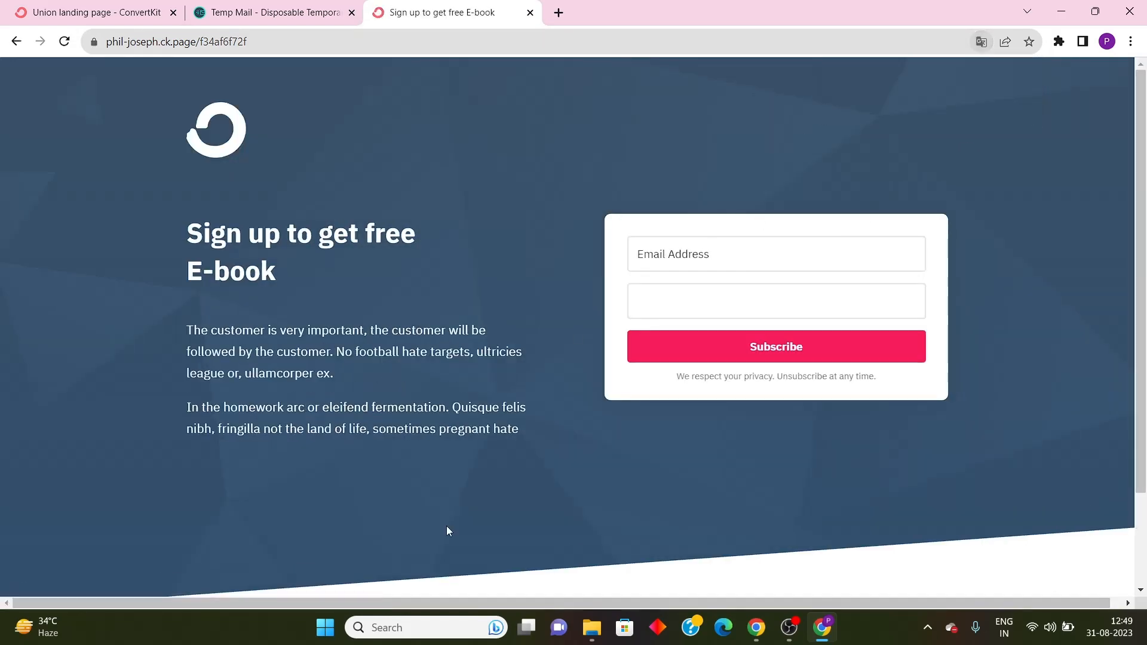
scroll(715, 577, down, 2)
scroll(714, 577, up, 2)
scroll(655, 427, down, 3)
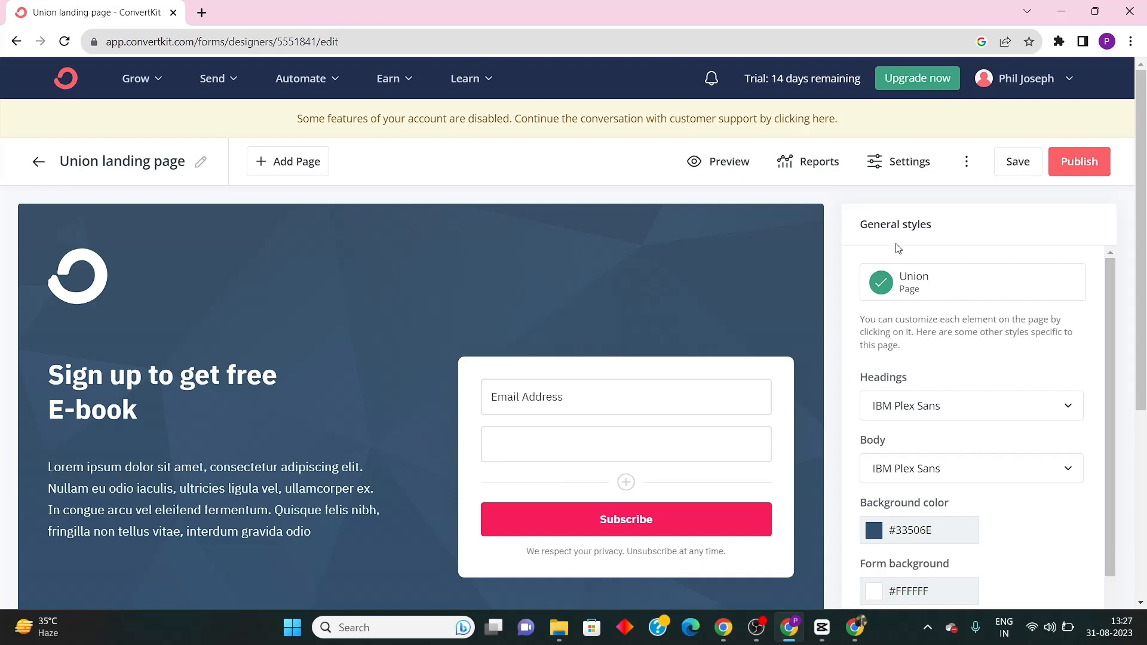
In Landing Page Settings, keep 'Show a success message' for new subscribers after briefly trying Redirect
click(884, 169)
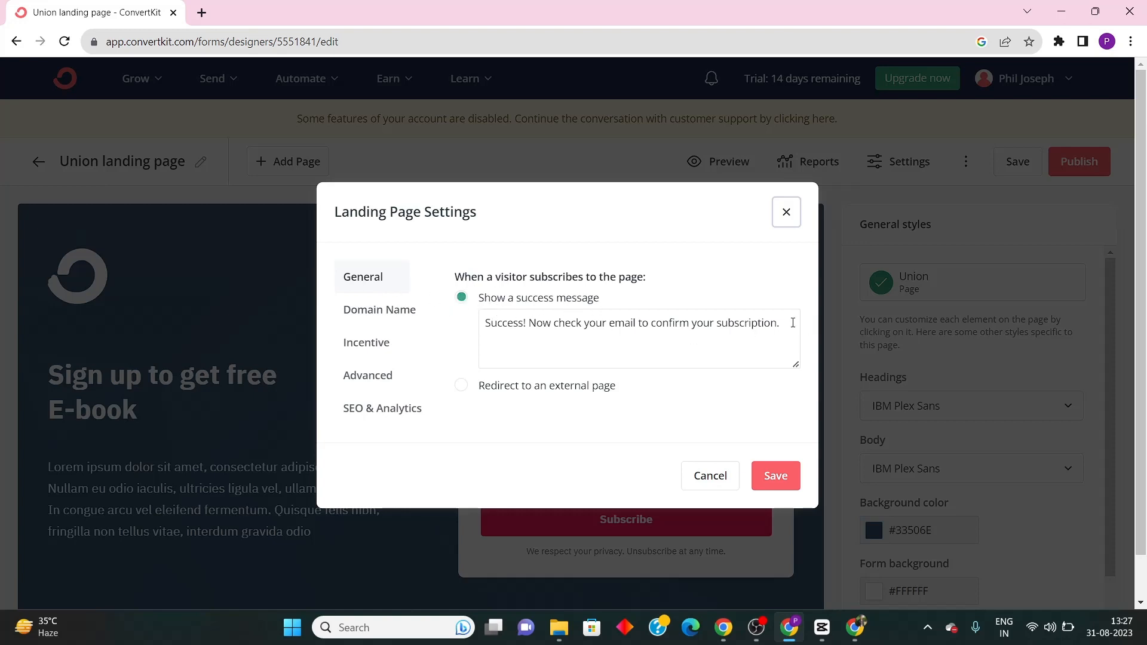
drag(782, 324, 470, 322)
click(563, 342)
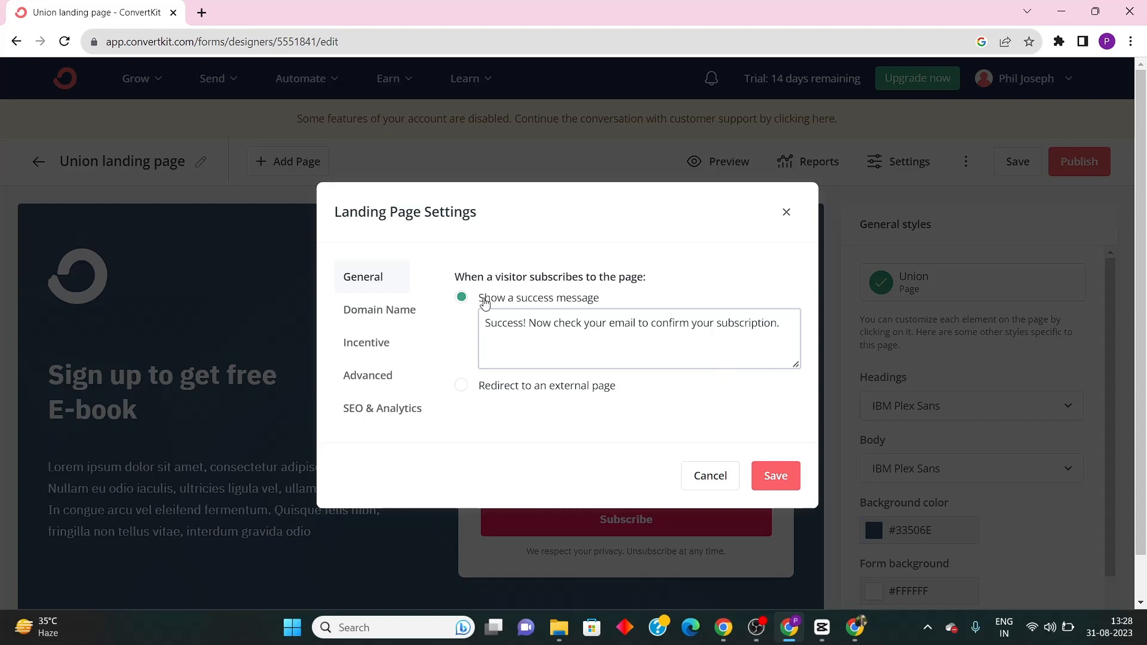
click(463, 386)
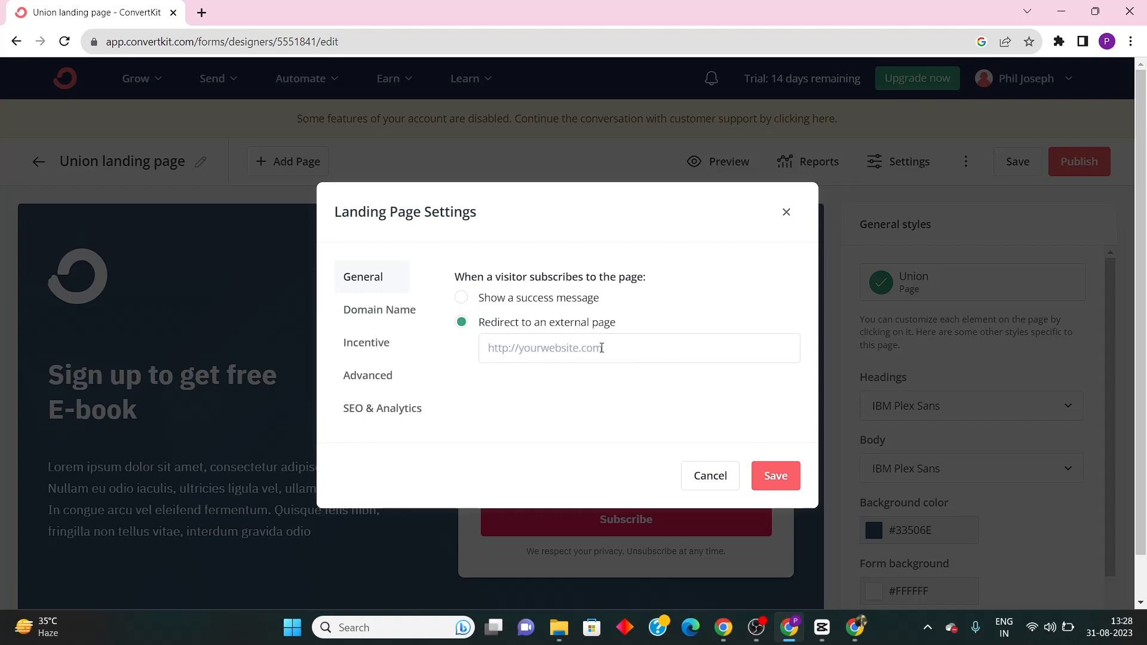
click(462, 298)
click(398, 313)
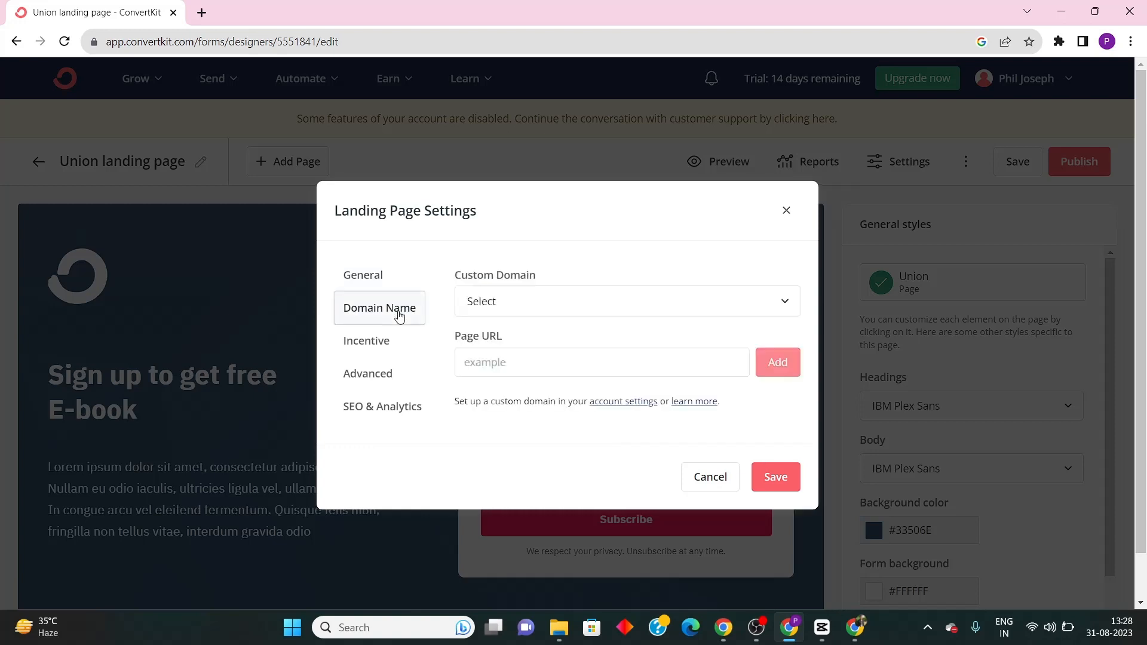
Choose the account's ck.page subdomain as the landing page's custom domain
click(537, 309)
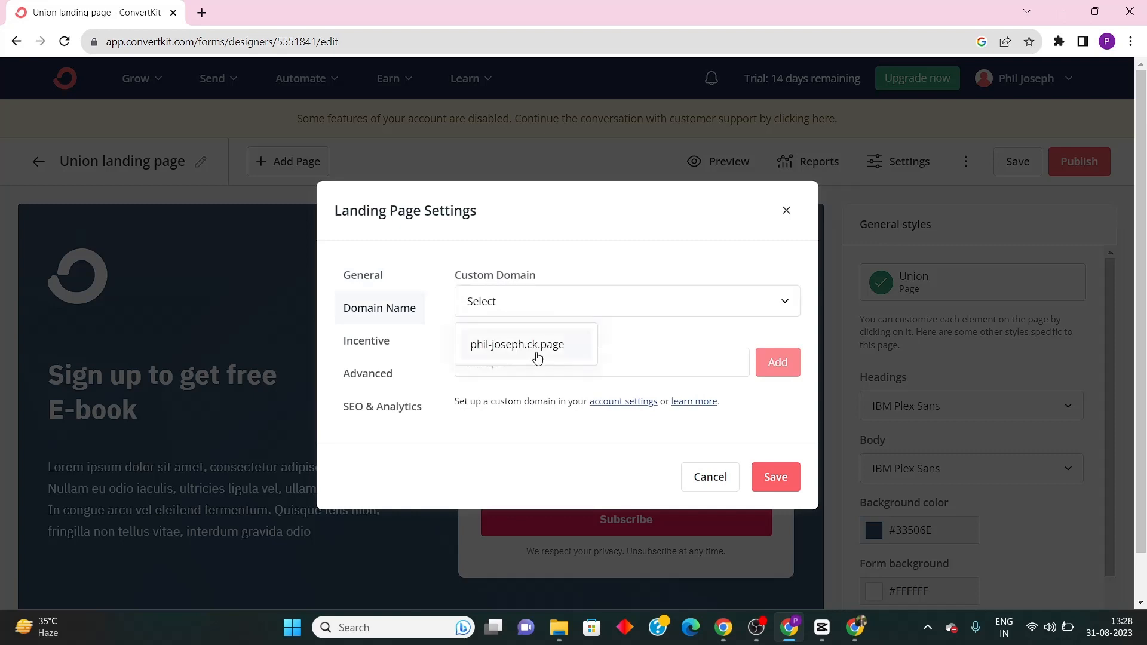
click(600, 270)
click(669, 252)
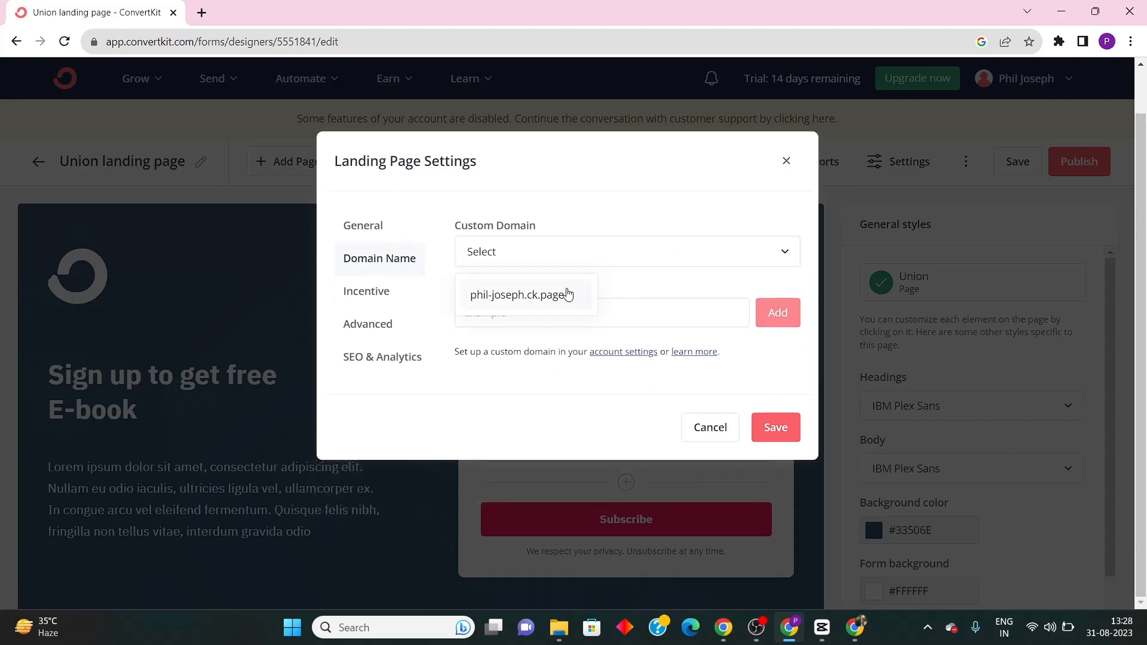
click(568, 294)
click(645, 310)
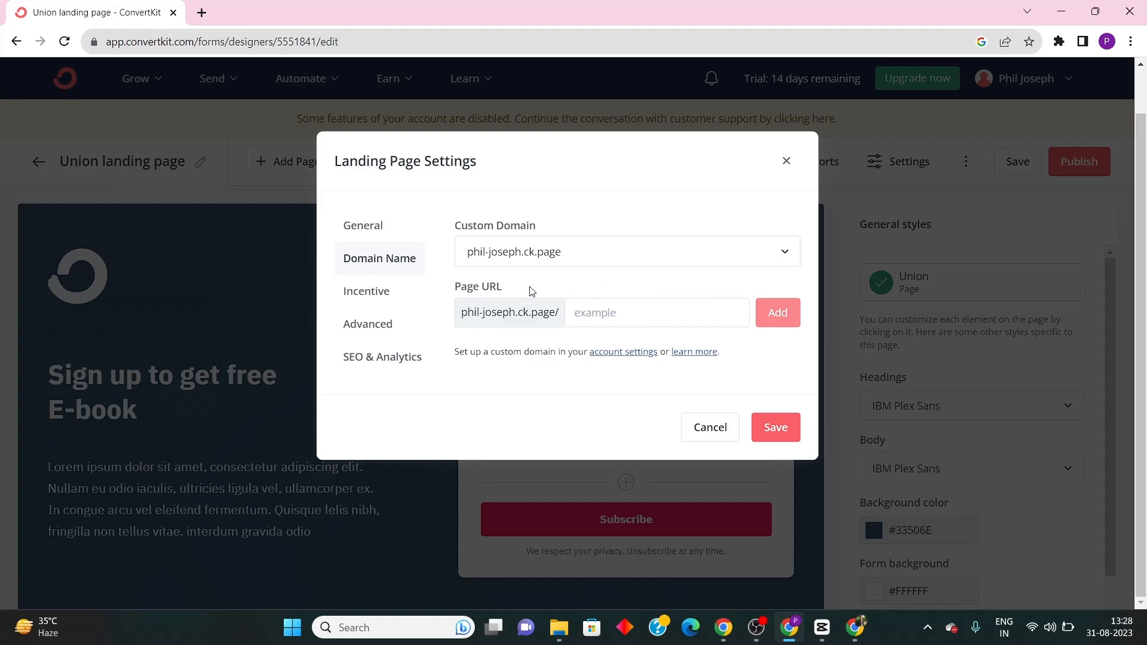
click(399, 302)
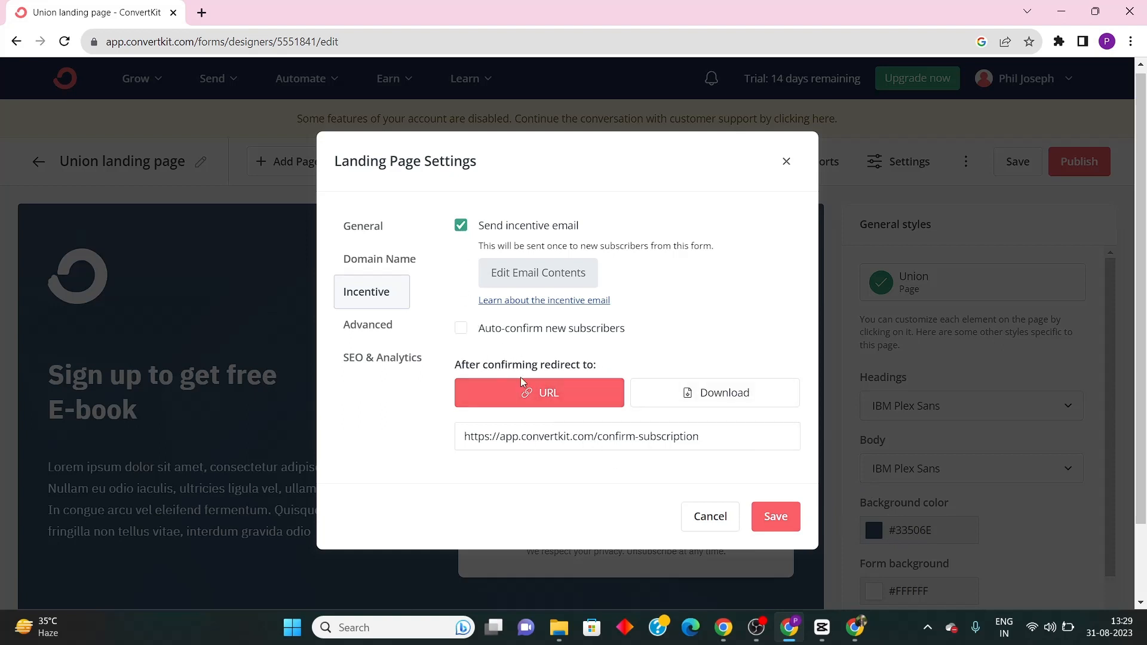
Auto-confirm new subscribers and redirect them to a Download after confirming
click(461, 329)
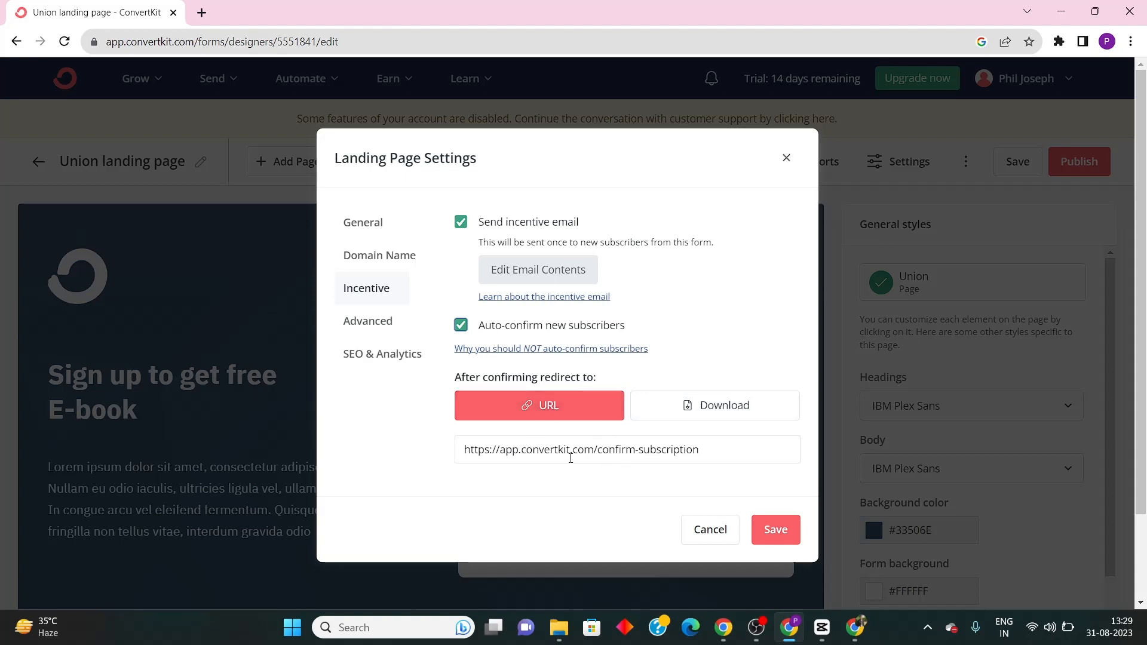
click(668, 412)
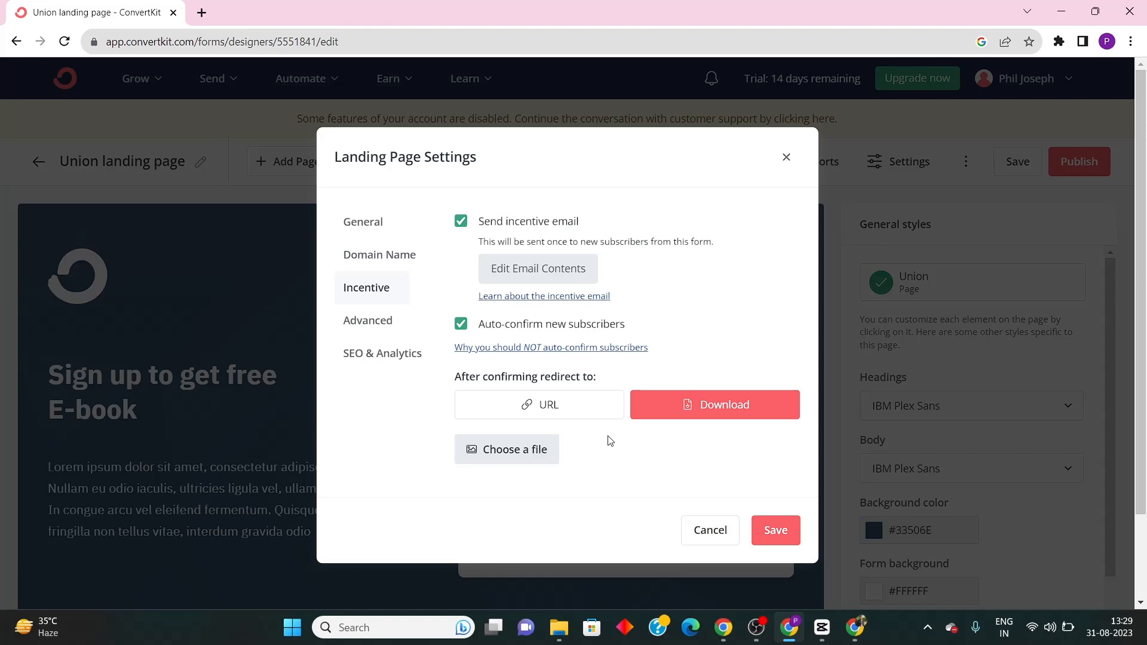
click(399, 326)
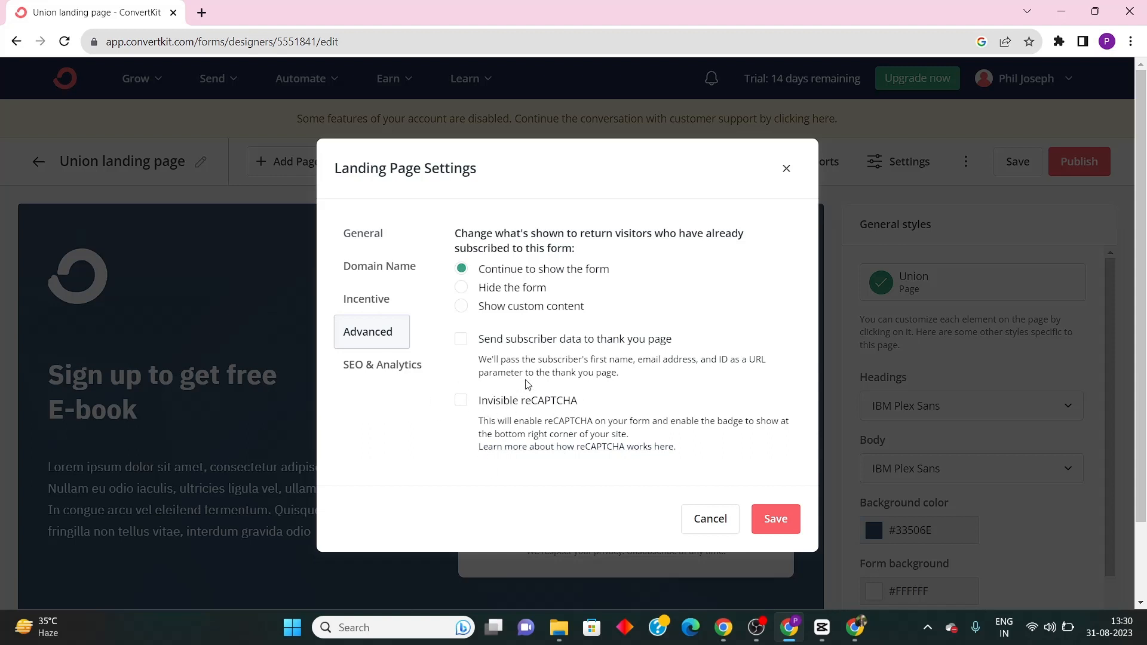
Review the SEO & Analytics settings, then go to the Subscribers page under Grow
click(387, 366)
click(382, 265)
click(382, 368)
scroll(553, 494, down, 2)
scroll(553, 494, down, 3)
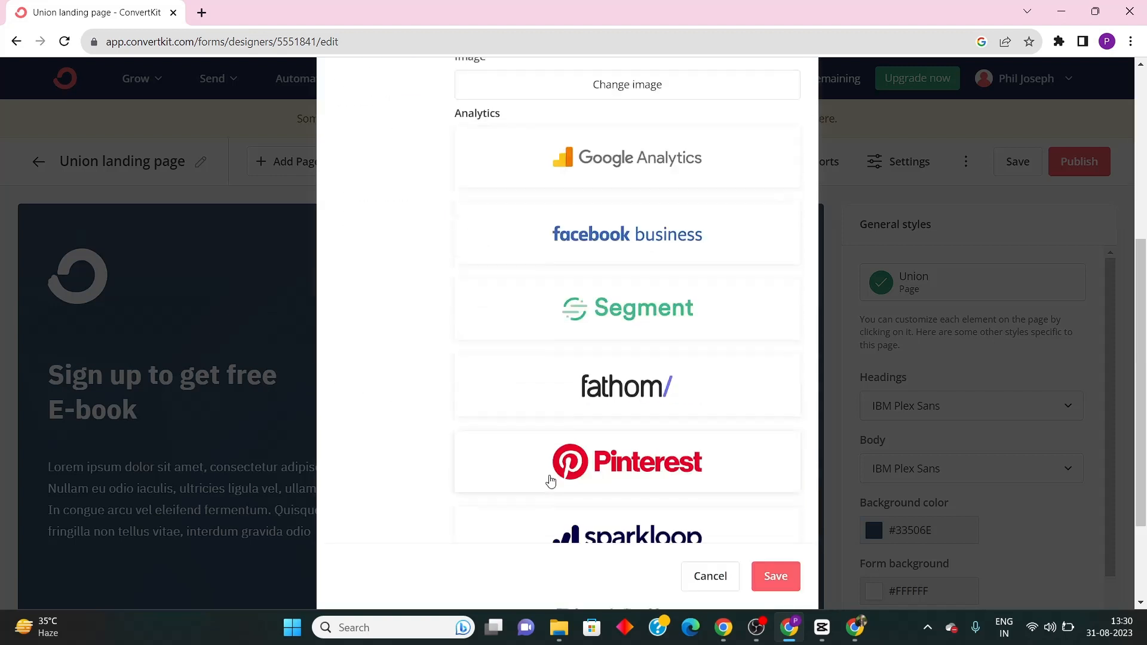
scroll(548, 478, up, 6)
scroll(659, 442, down, 6)
scroll(659, 443, down, 1)
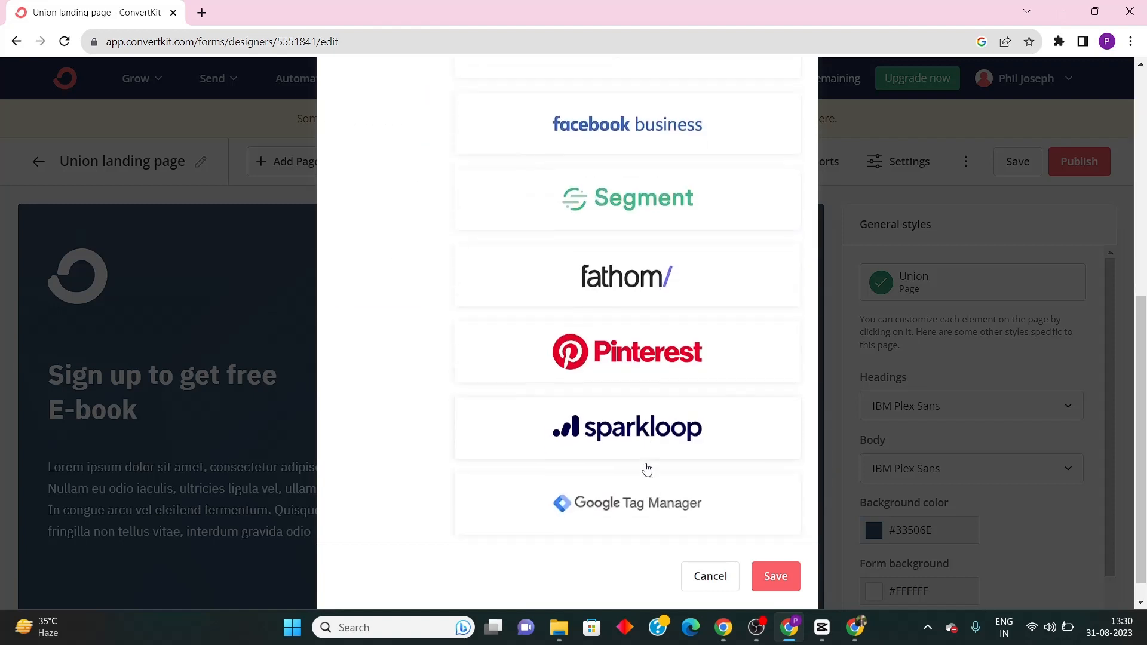
scroll(647, 468, up, 6)
scroll(594, 281, down, 3)
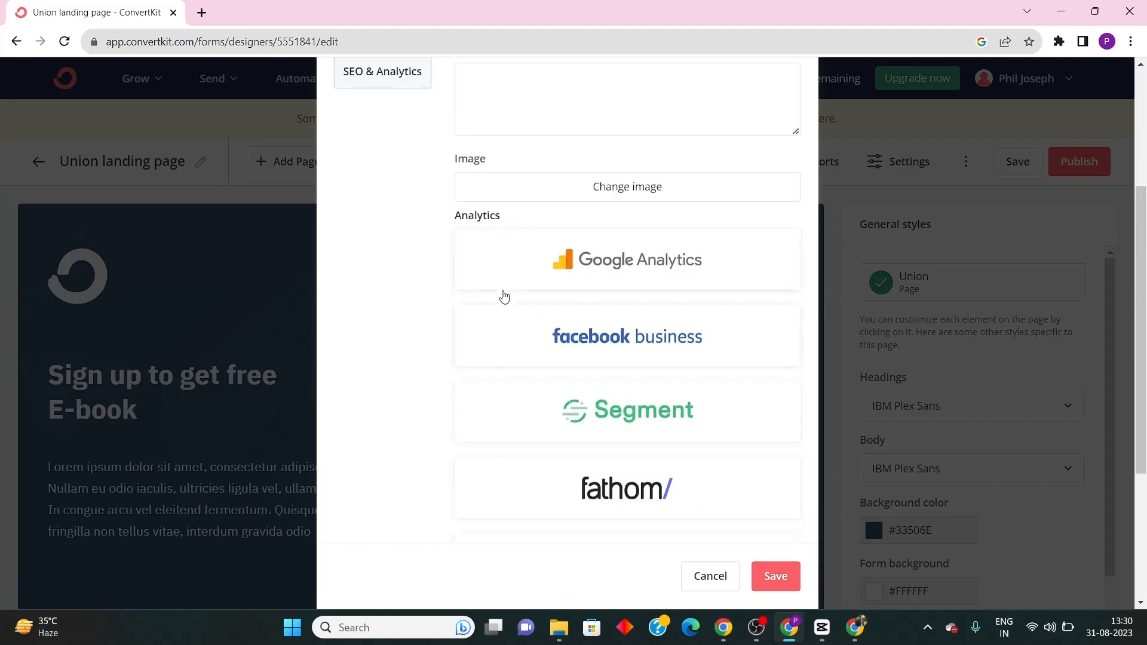
scroll(608, 400, up, 3)
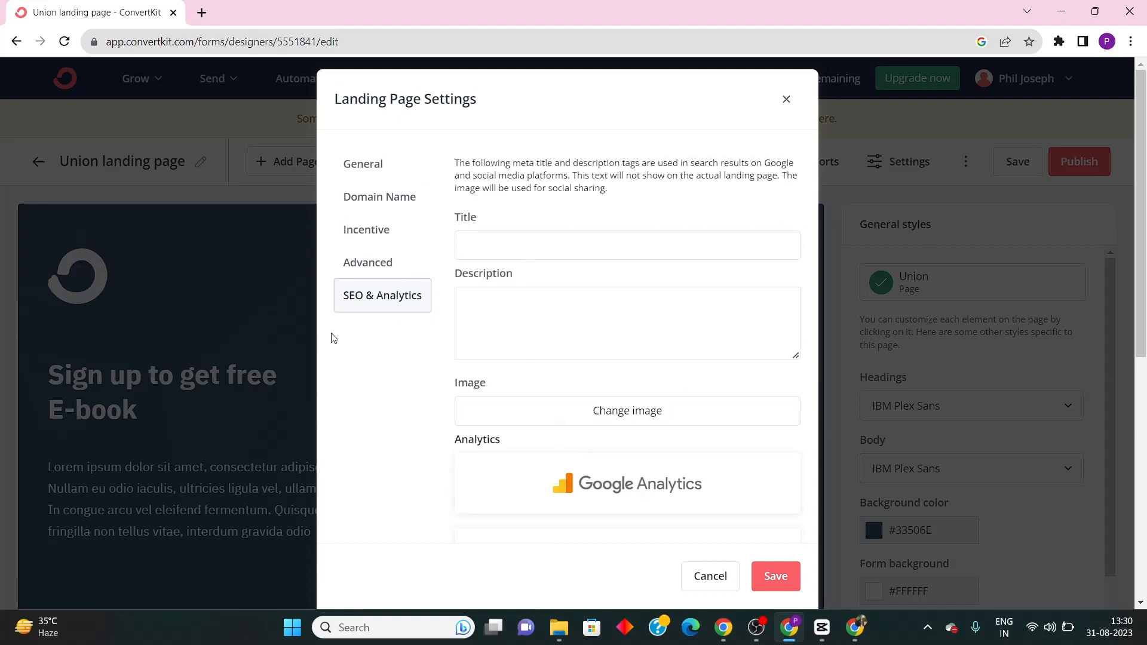
click(474, 255)
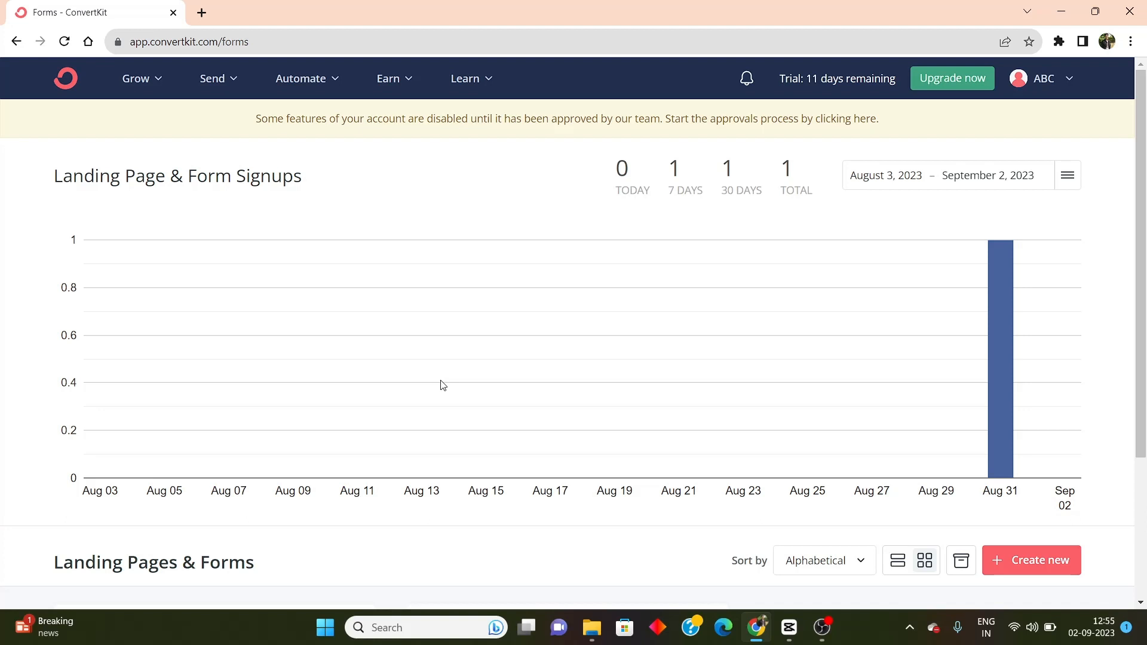
click(136, 79)
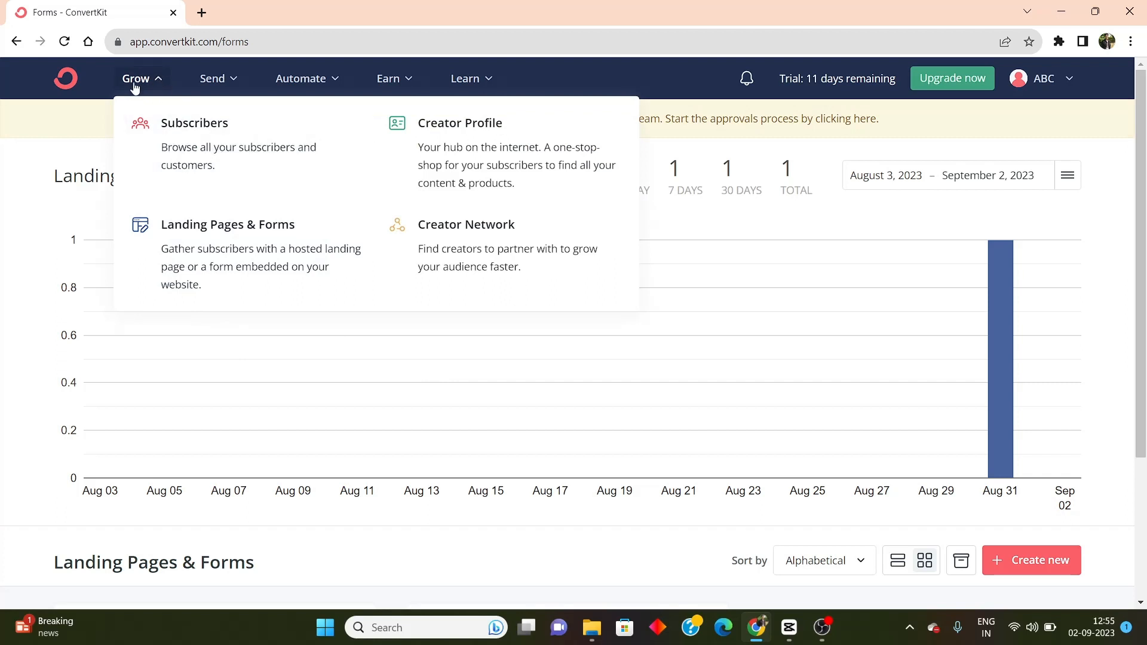
click(201, 141)
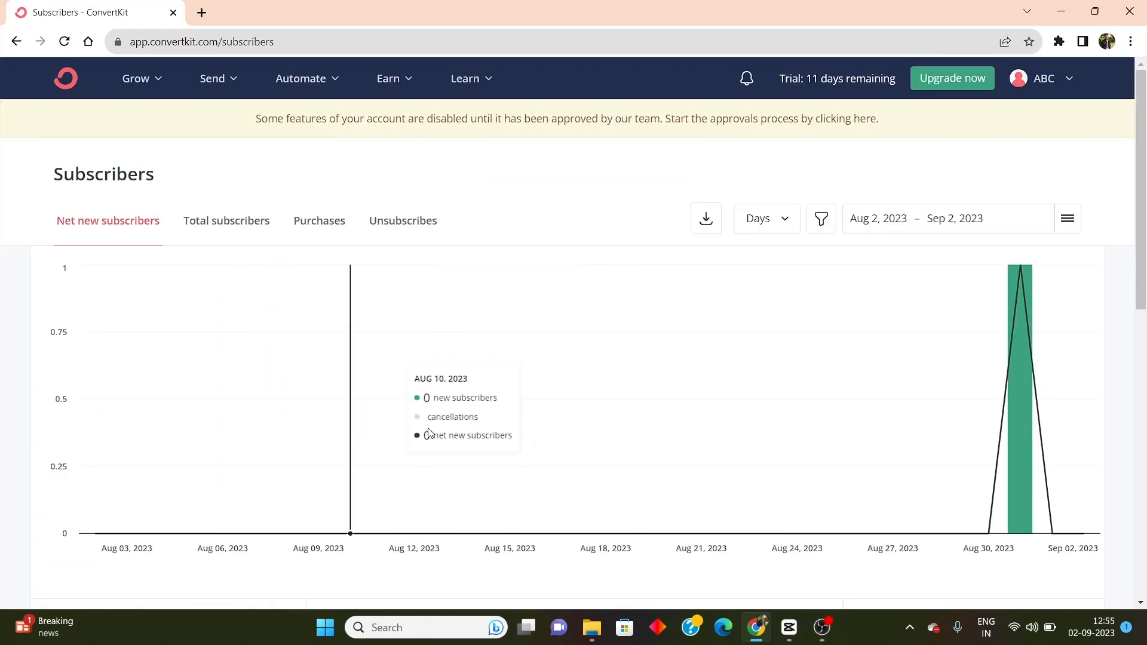
Scroll the Subscribers page to review the net new chart, totals and the one confirmed subscriber
scroll(490, 483, down, 10)
scroll(418, 442, up, 3)
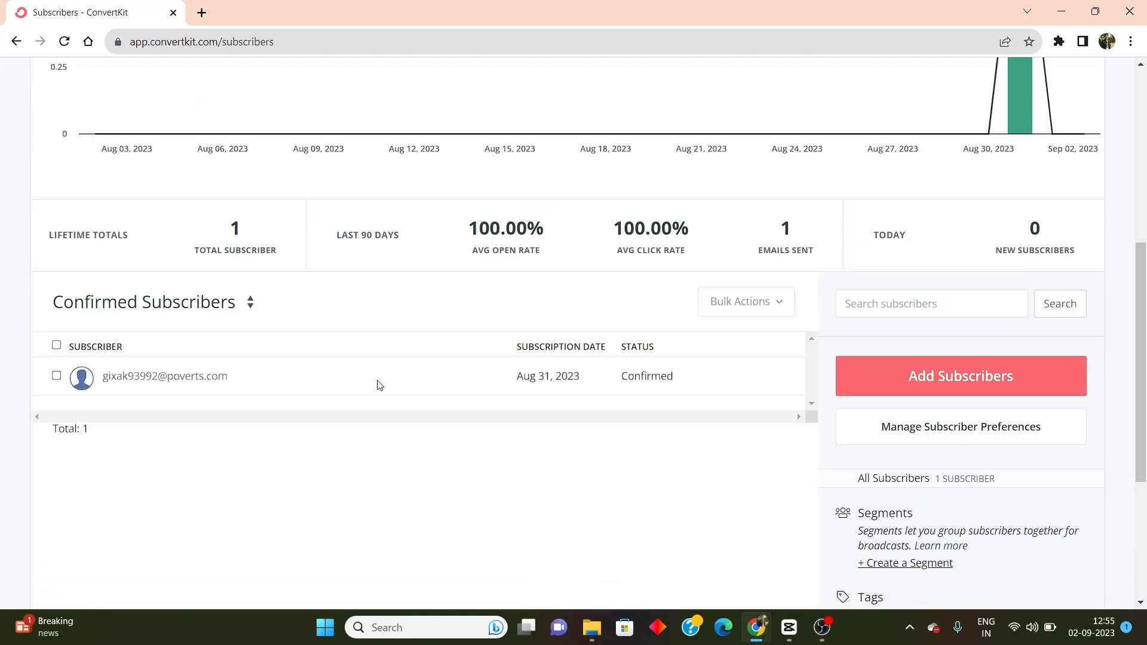
scroll(370, 391, up, 2)
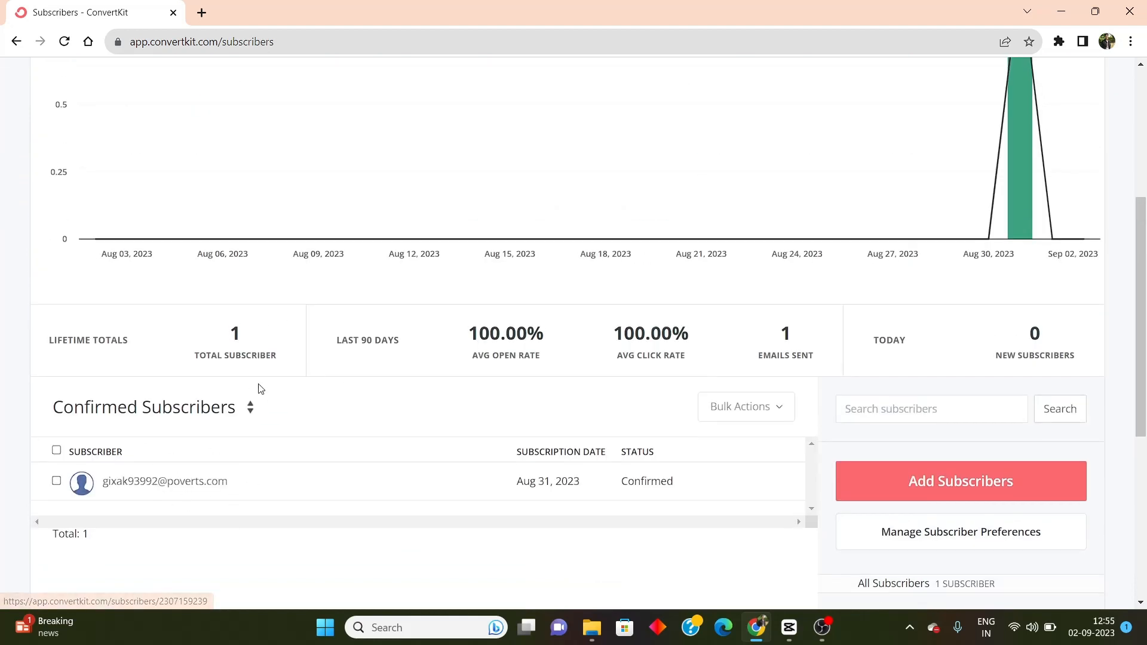
scroll(261, 389, up, 5)
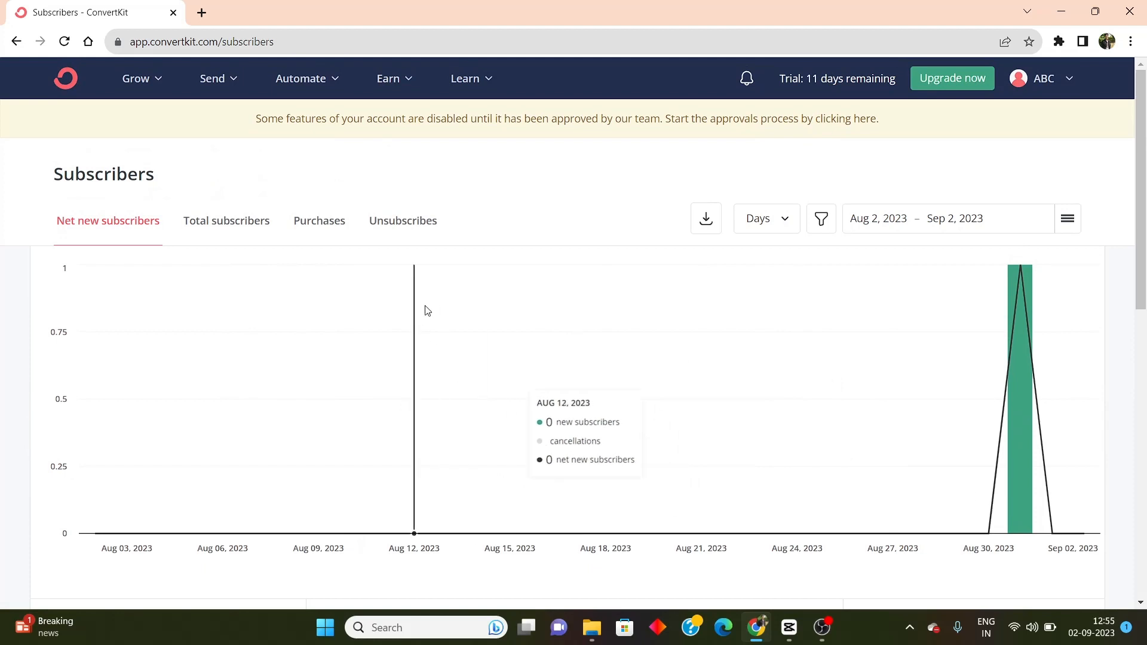
scroll(522, 436, down, 6)
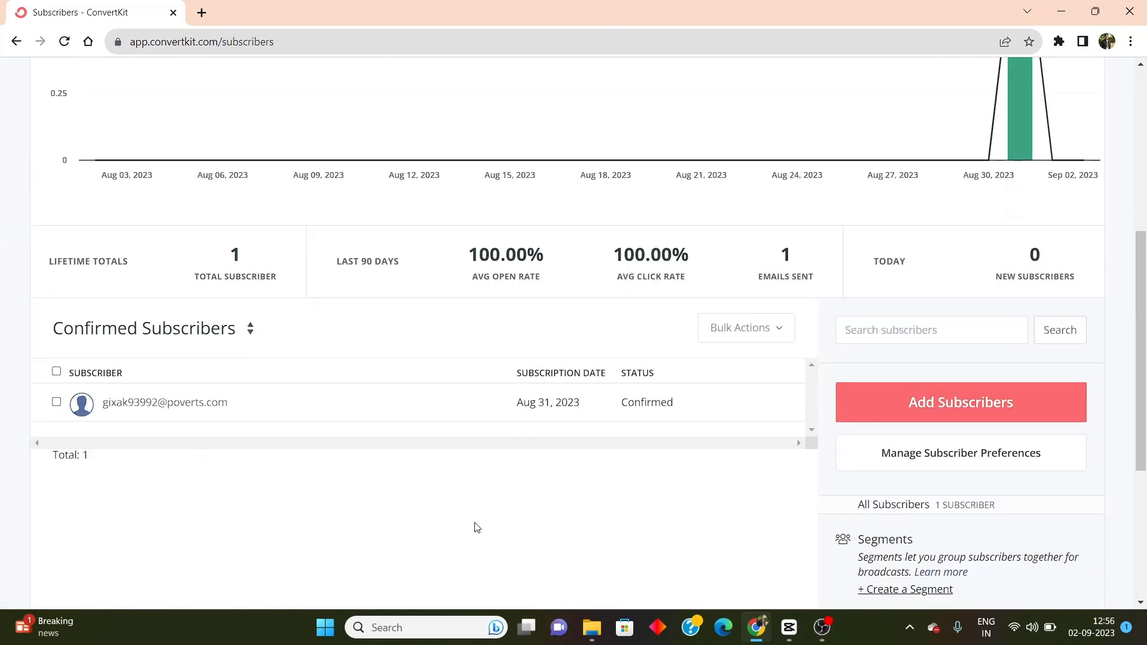
scroll(473, 528, up, 5)
scroll(459, 355, up, 2)
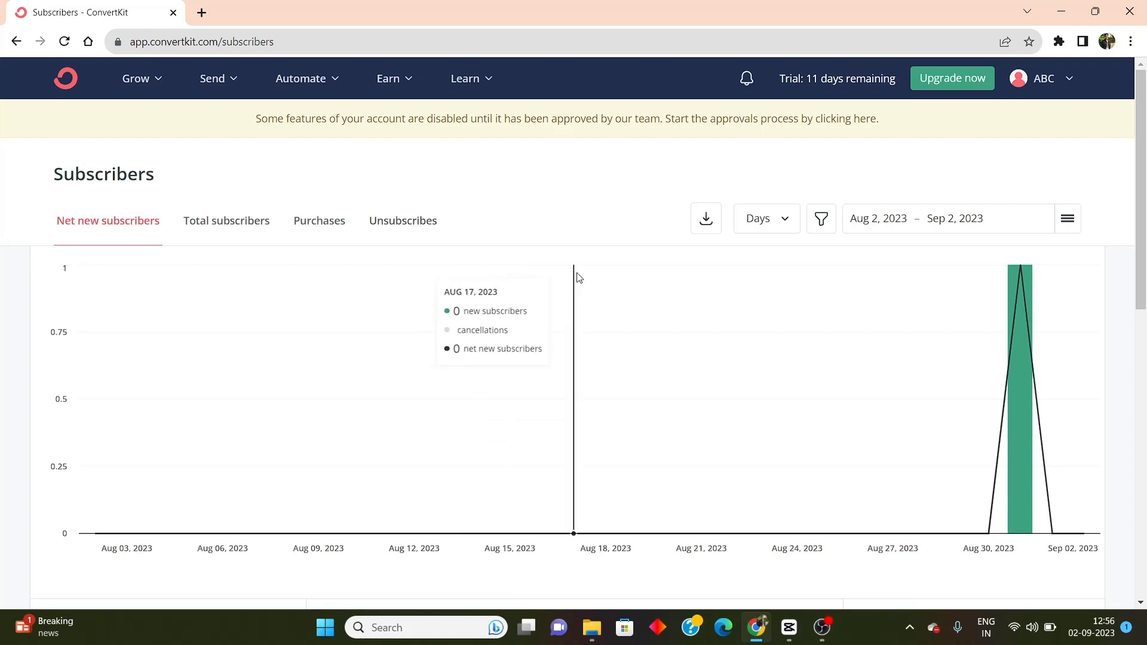
scroll(709, 409, down, 9)
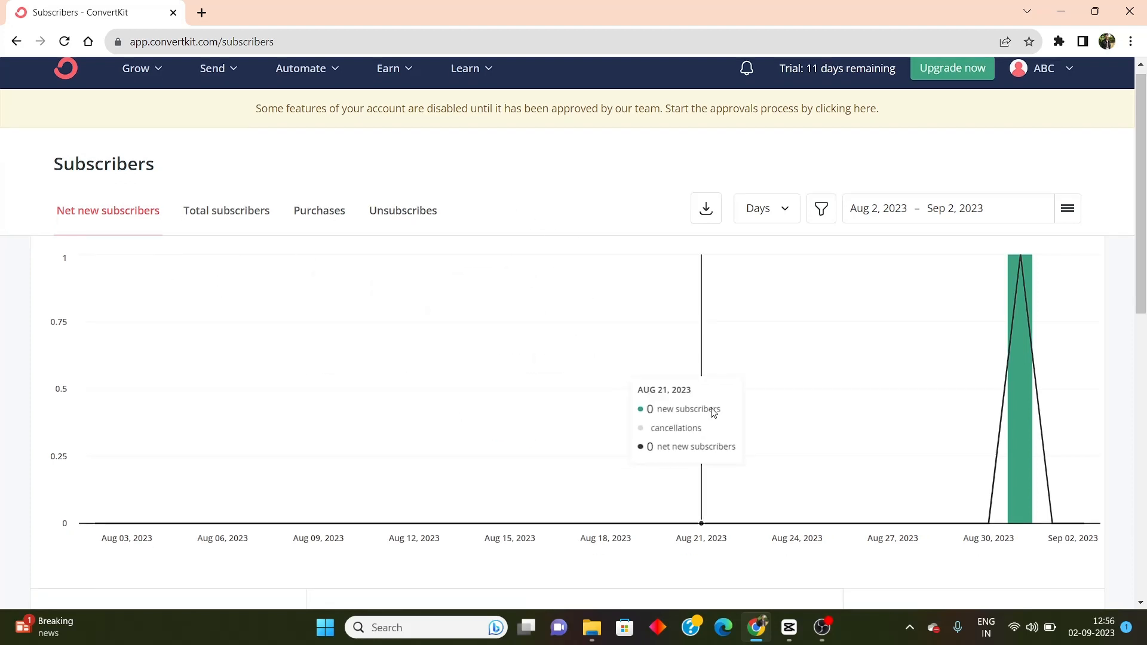
scroll(649, 461, up, 3)
scroll(649, 462, down, 3)
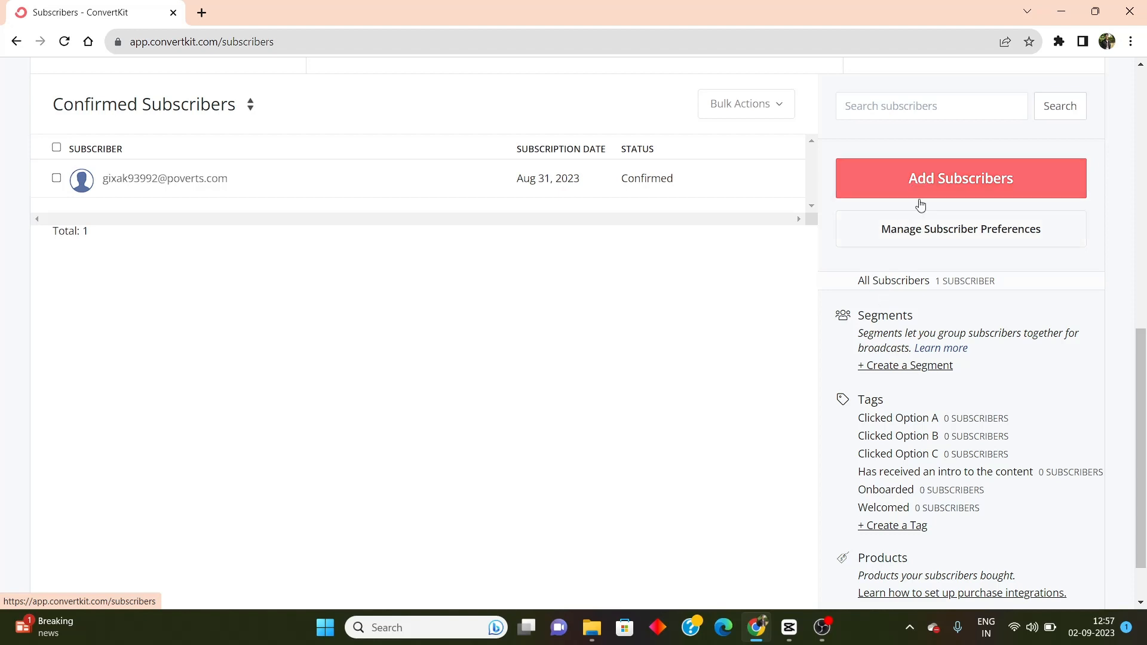
click(936, 191)
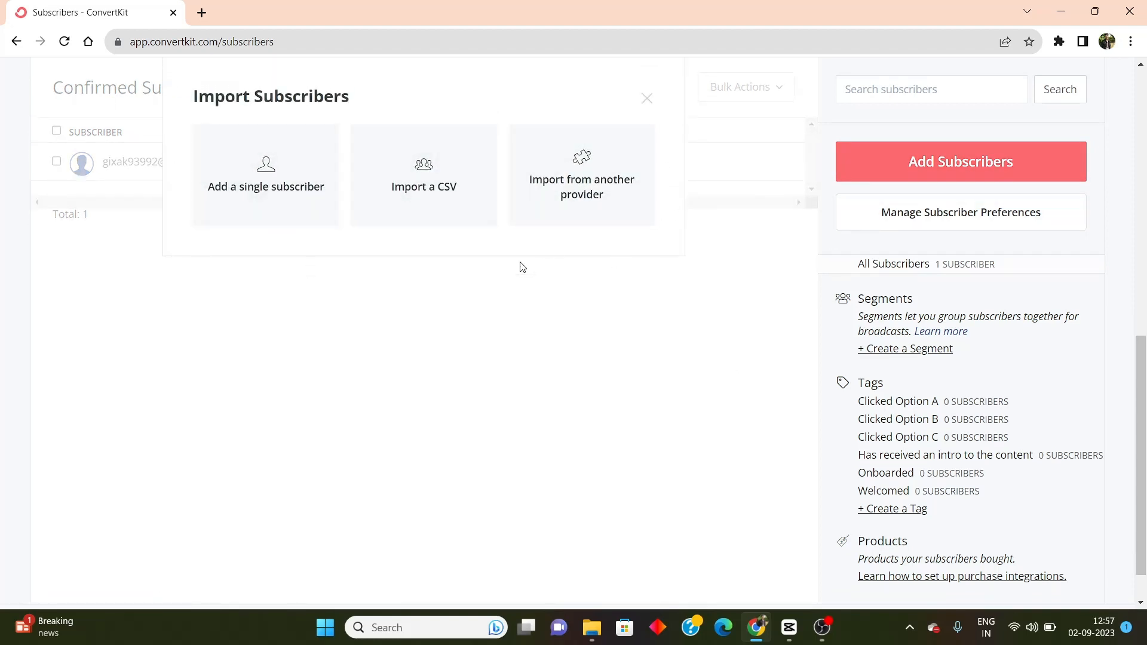
click(266, 170)
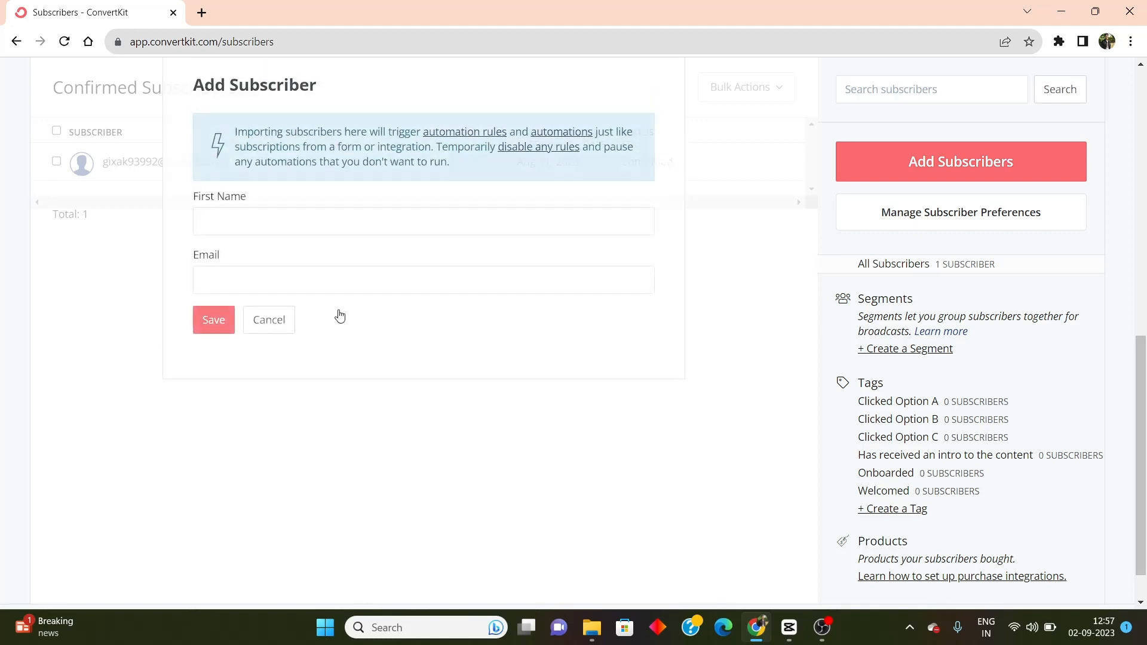
click(248, 224)
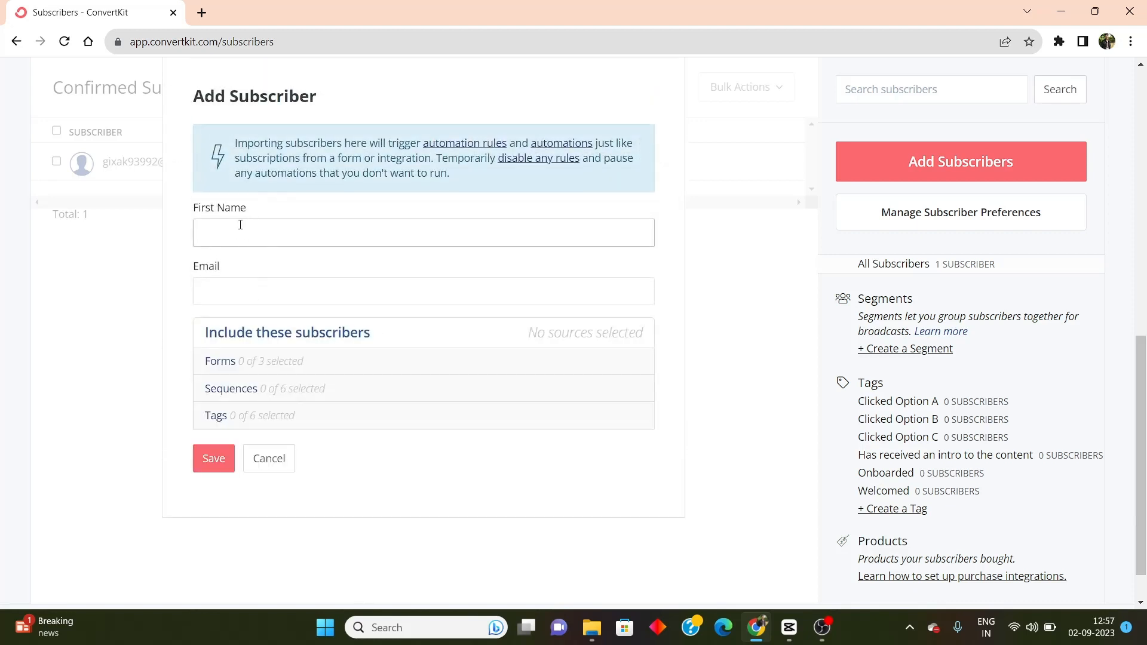
click(239, 292)
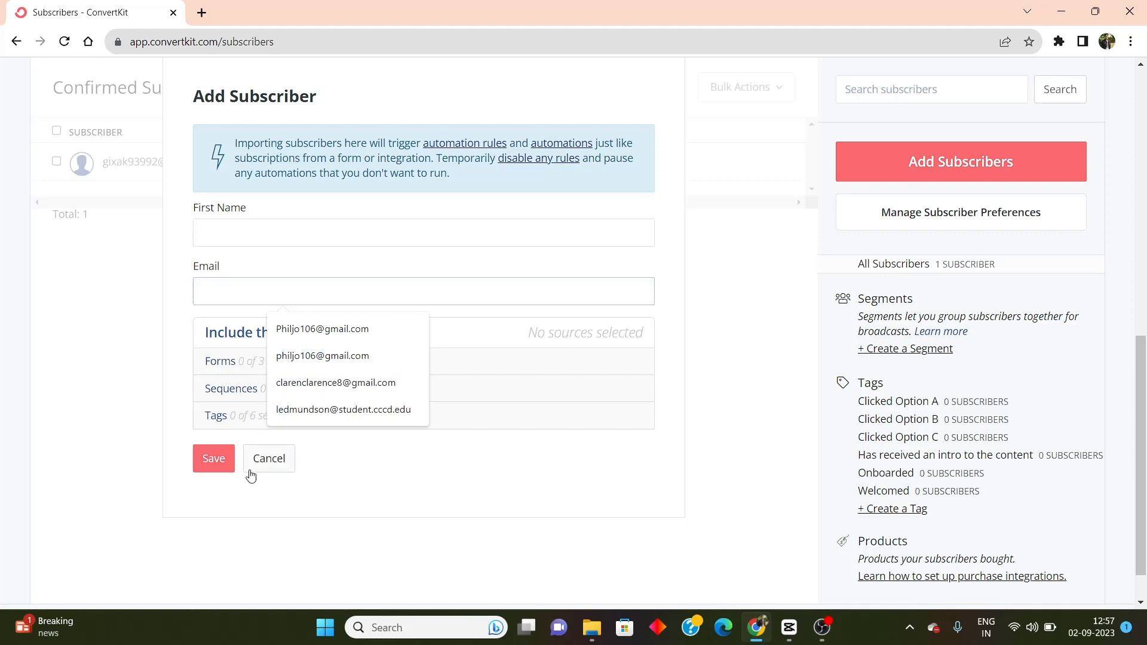
click(595, 495)
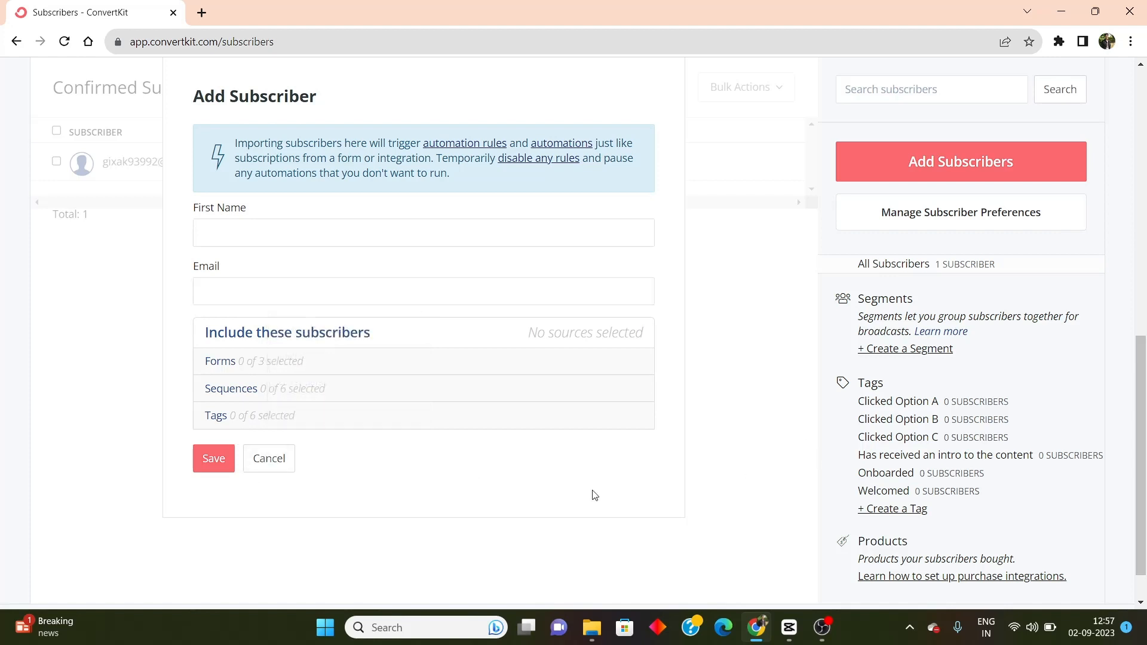
click(272, 459)
scroll(206, 209, up, 2)
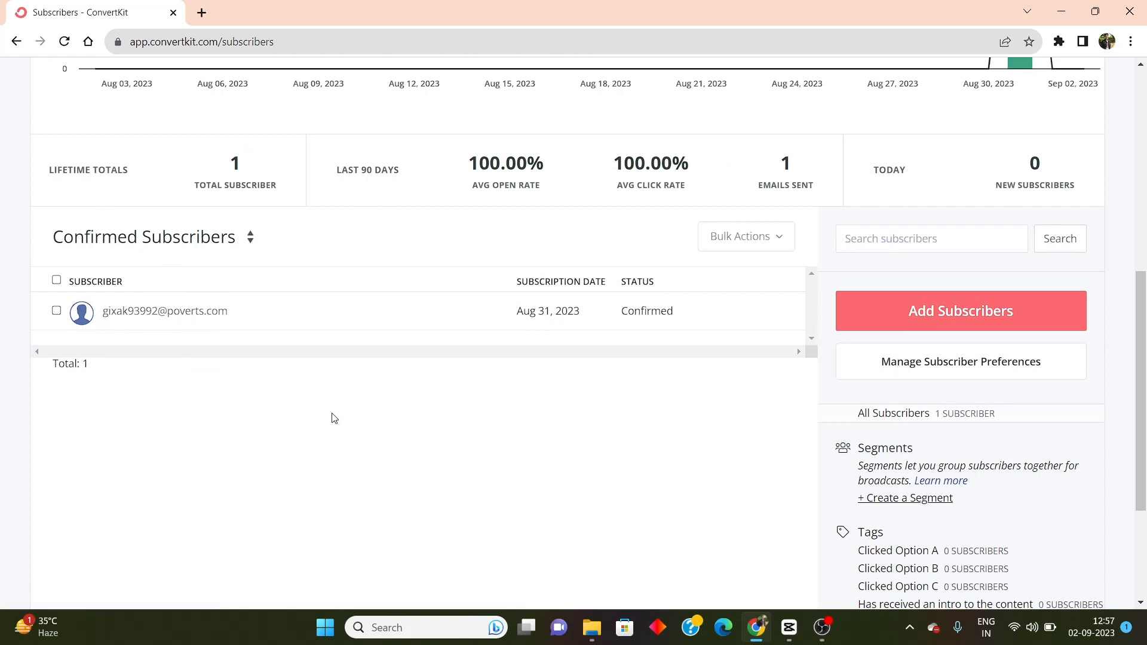
click(970, 331)
scroll(351, 248, down, 2)
scroll(469, 223, up, 2)
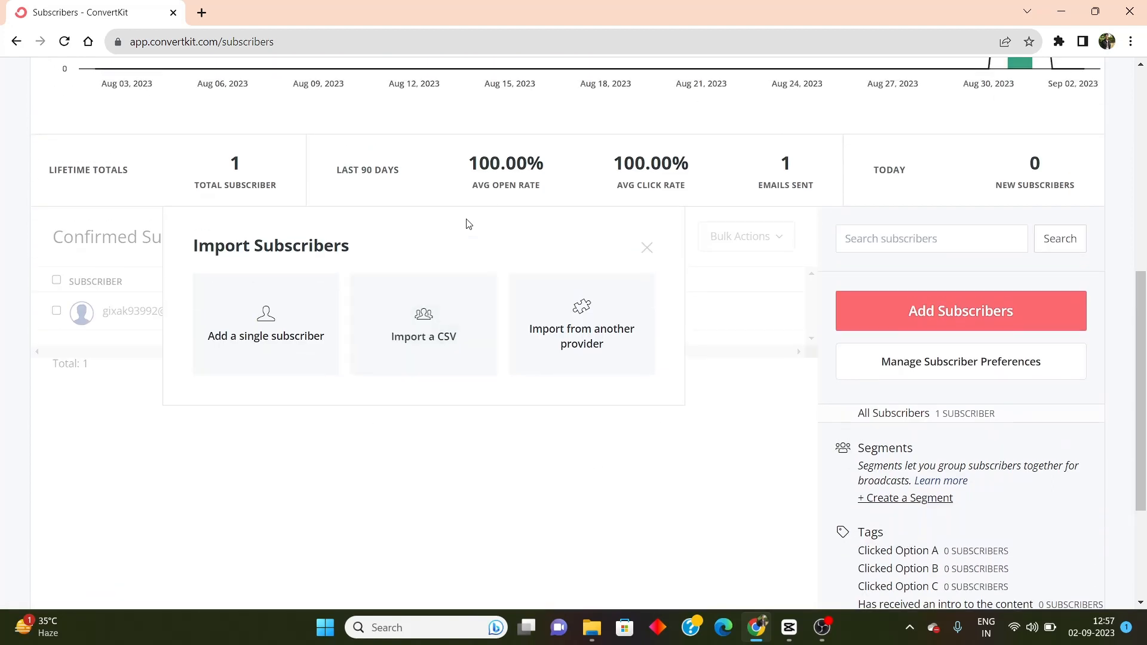
scroll(424, 249, down, 2)
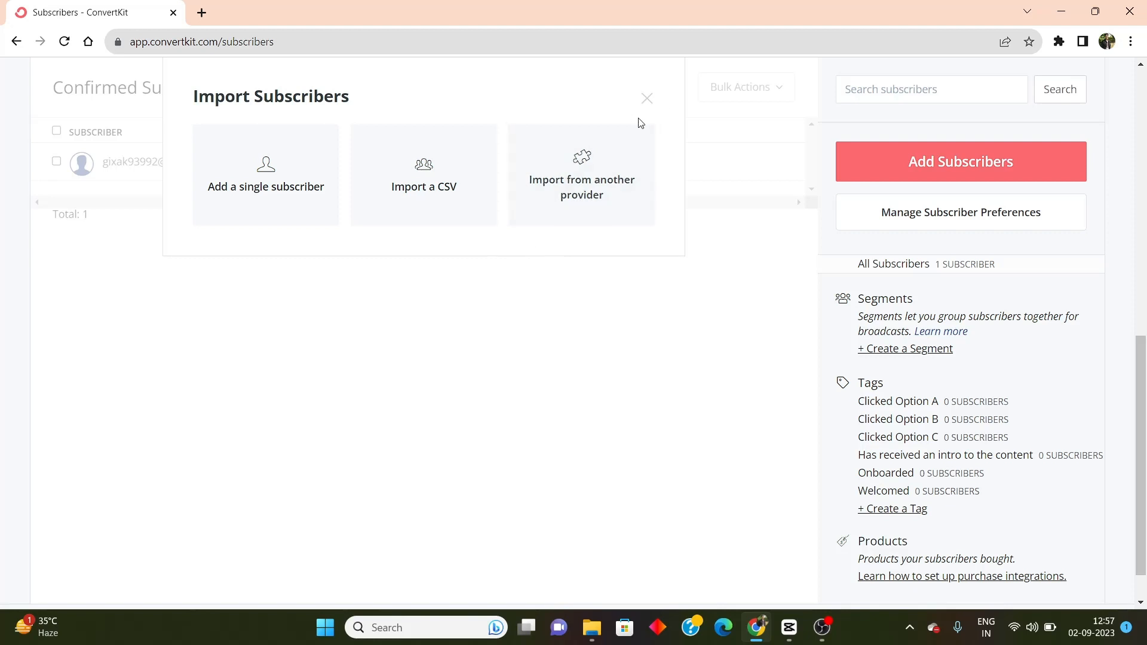
click(647, 99)
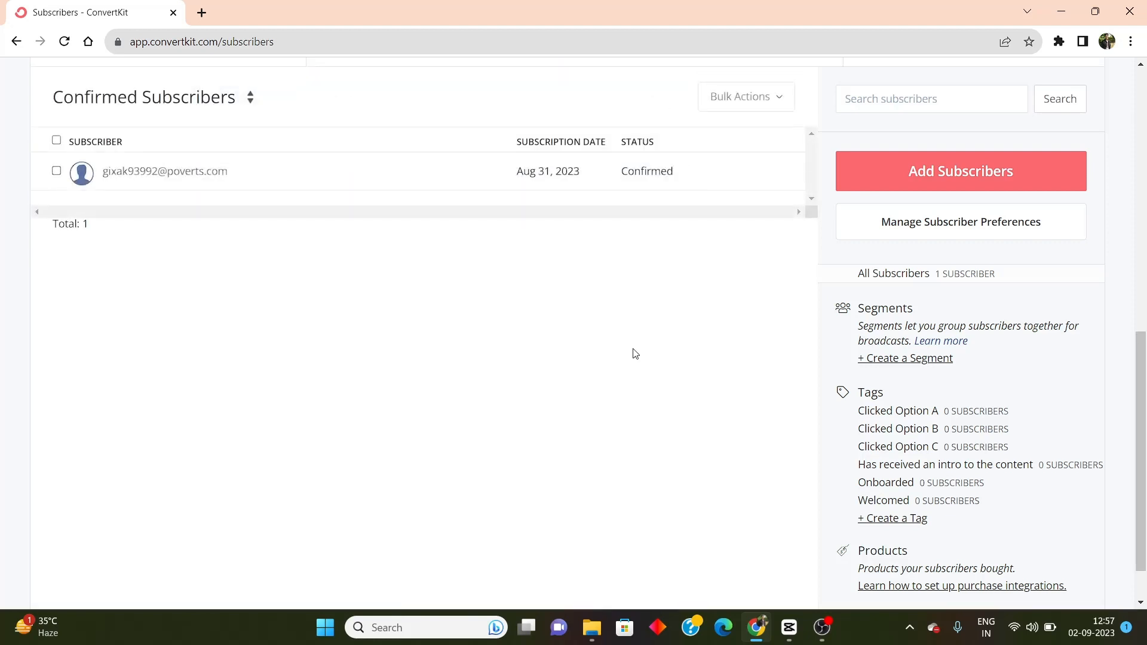
scroll(633, 352, down, 2)
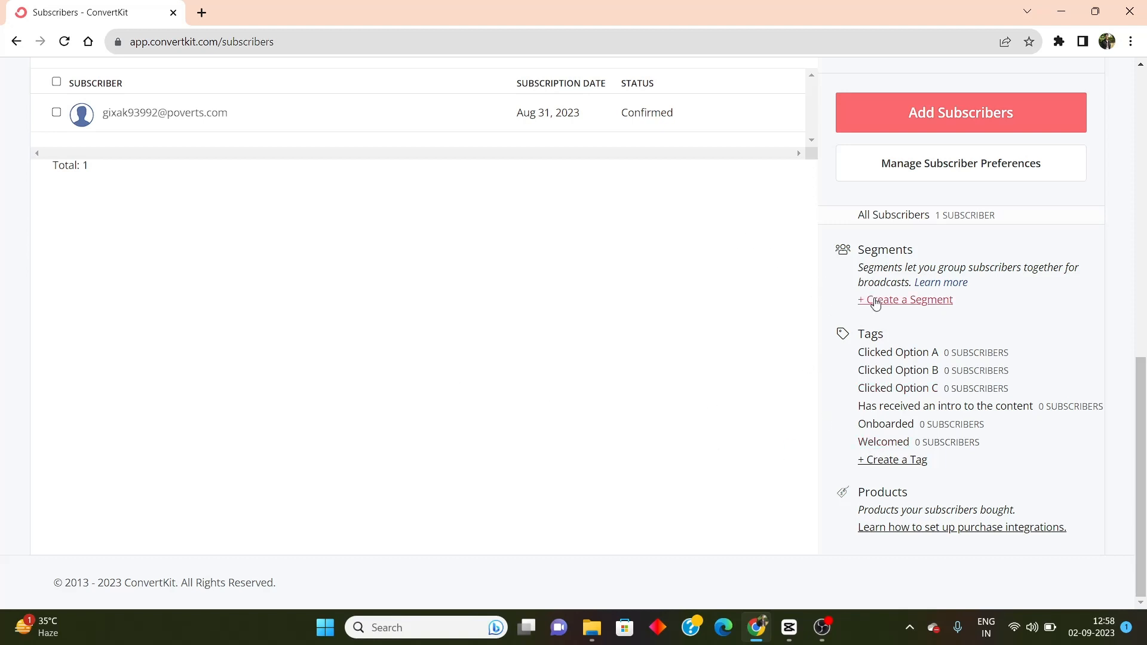
Start a new subscriber segment and name it 'Before Sep 2'
click(897, 300)
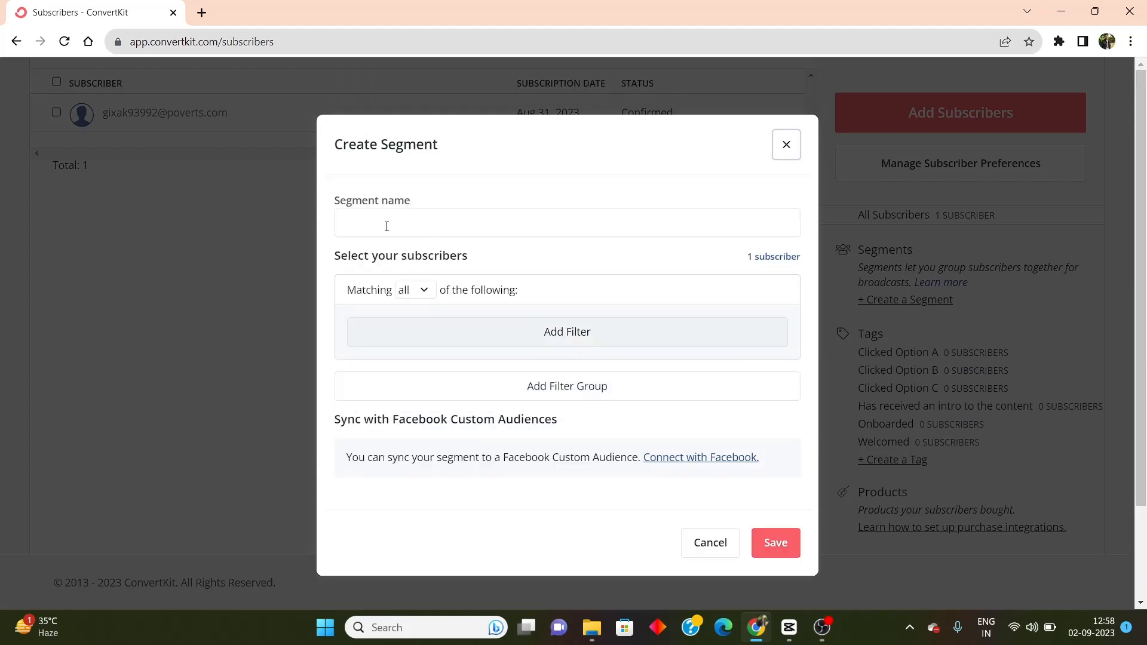
click(387, 226)
click(467, 172)
click(1102, 627)
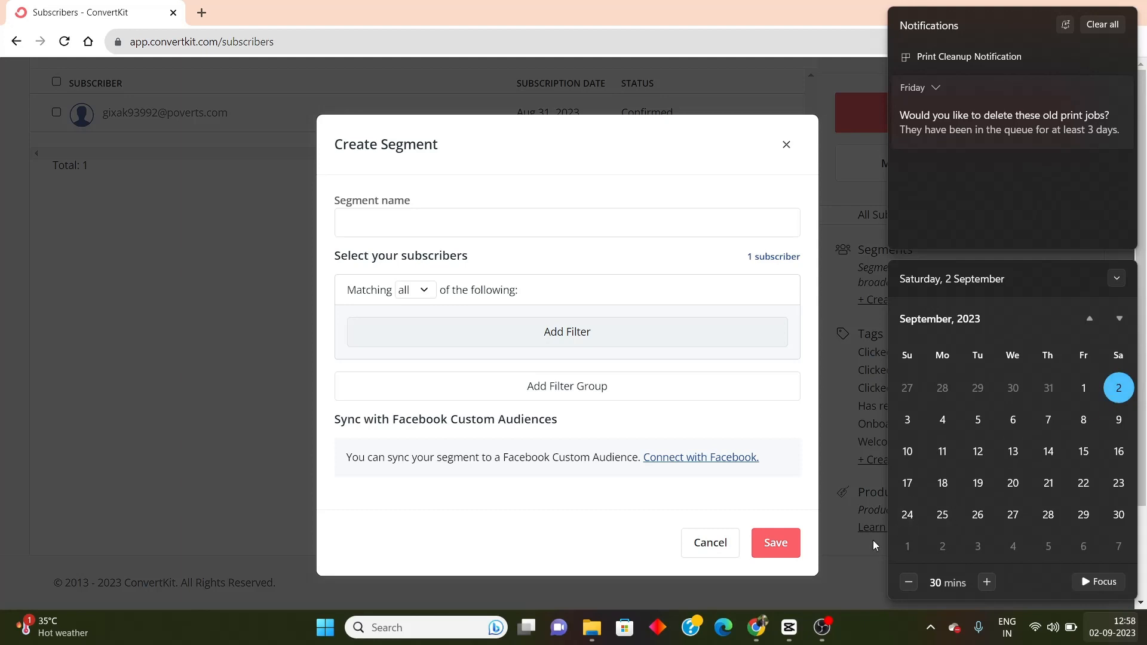
click(767, 487)
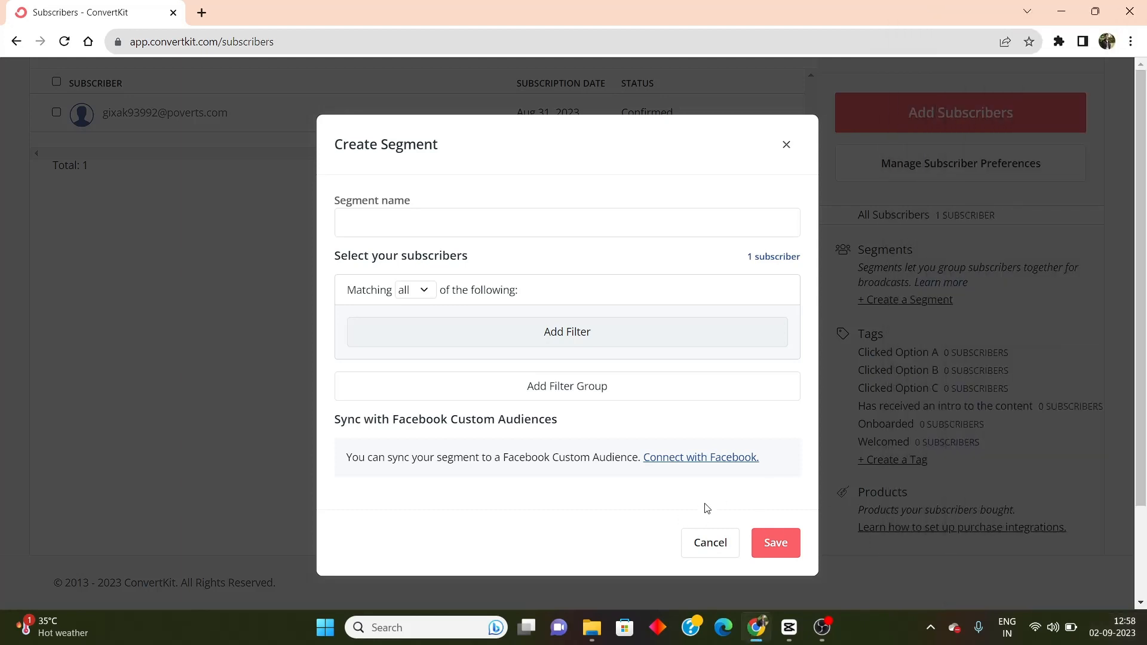
click(396, 227)
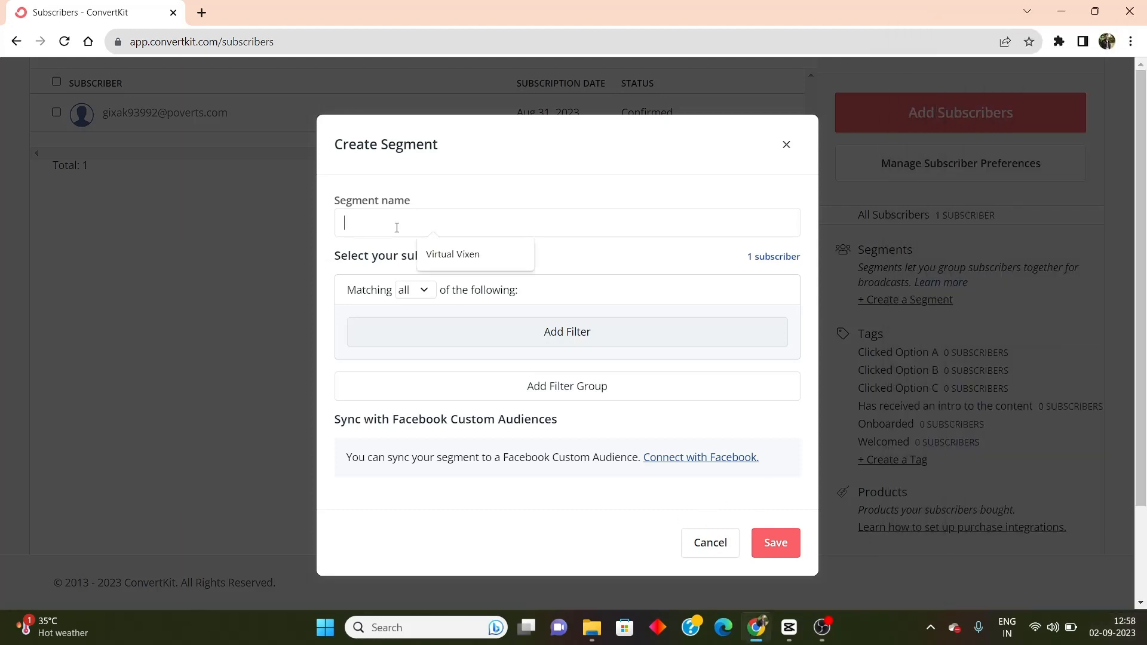
text(Before )
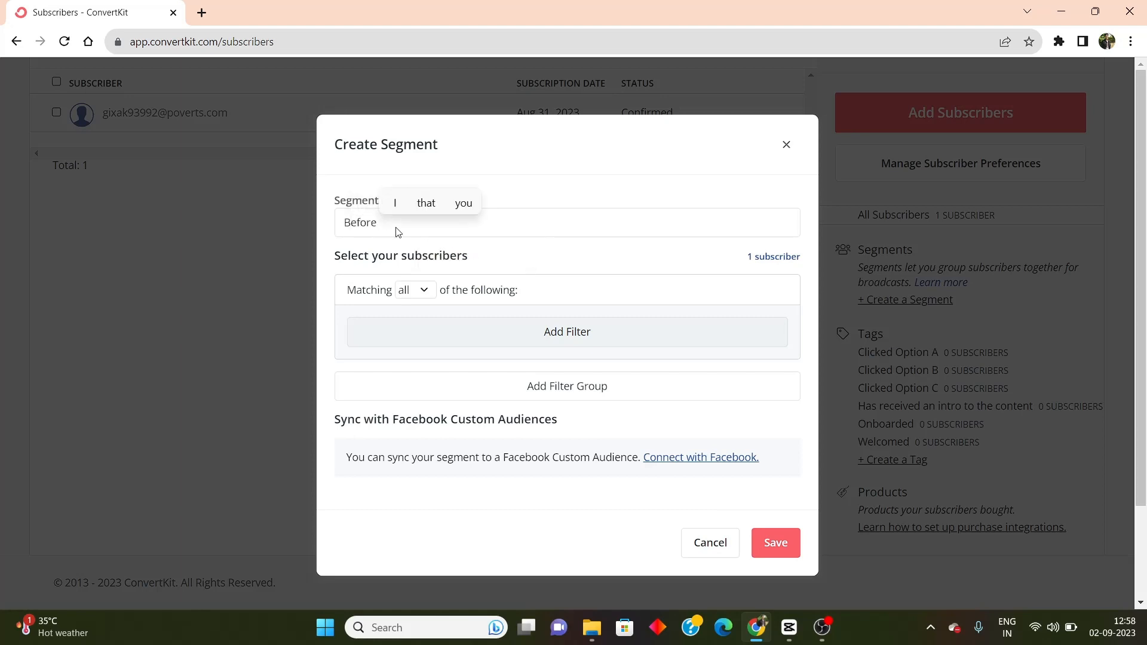
text(Sep 2)
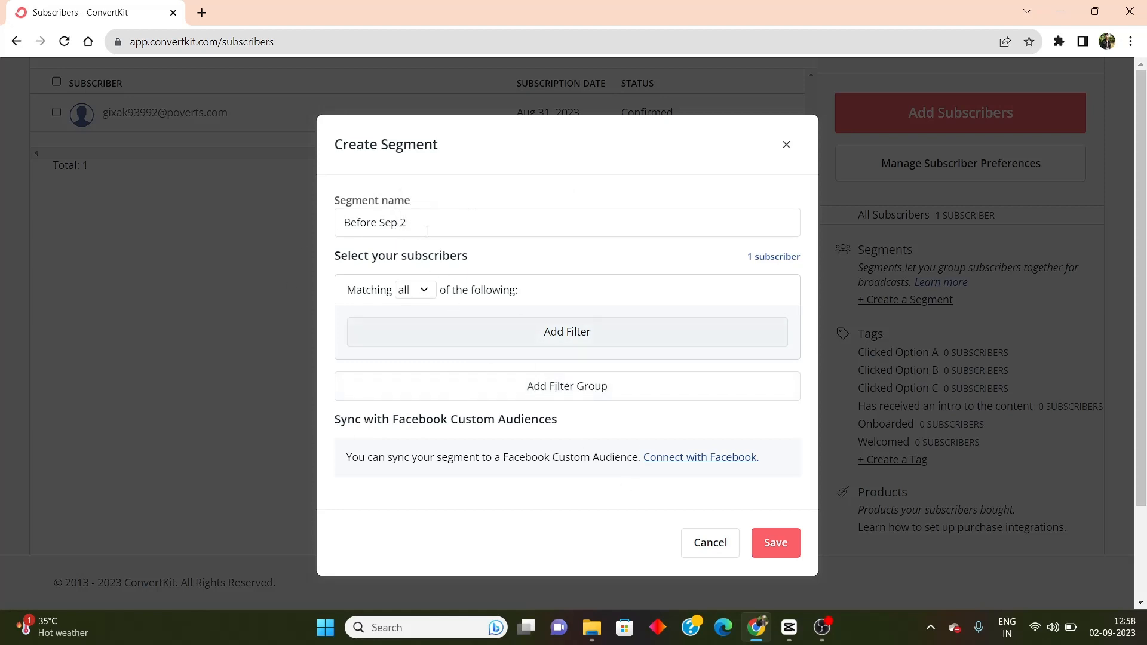
Add a new Subscription date filter to the Before Sep 2 segment
click(538, 343)
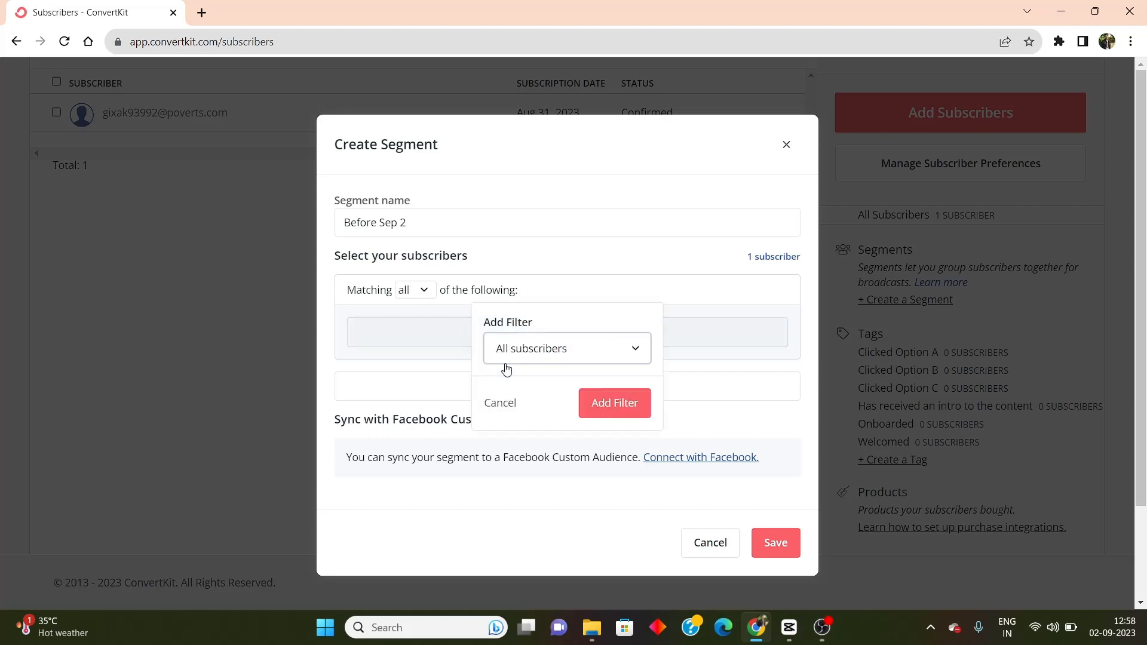
click(551, 352)
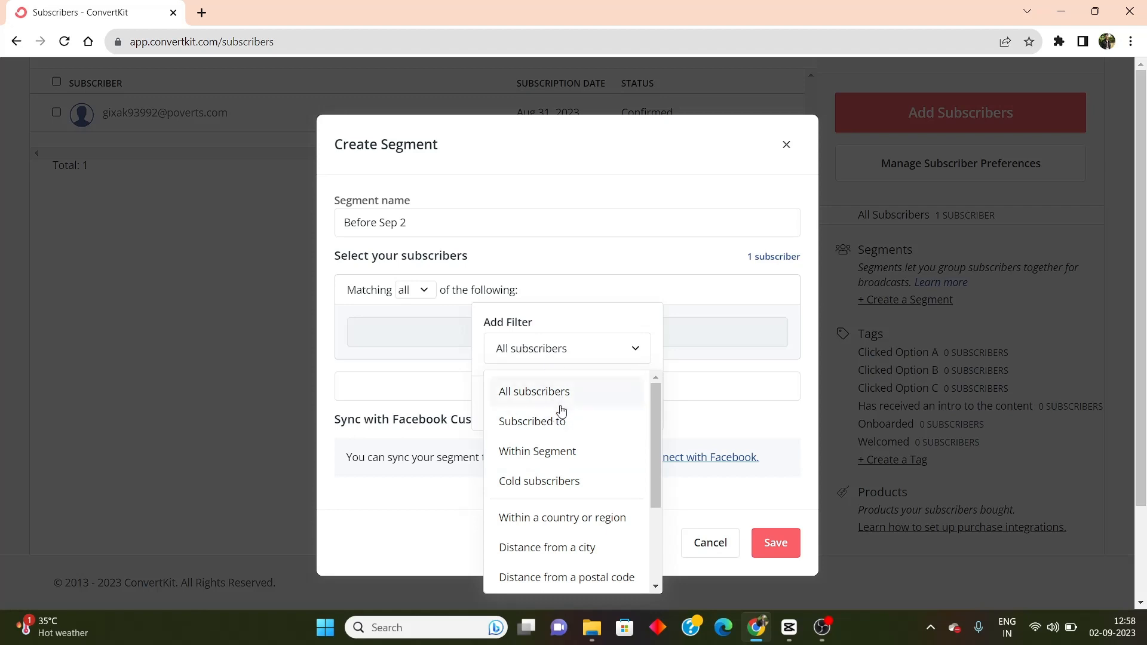
scroll(559, 476, down, 1)
scroll(555, 545, up, 1)
scroll(547, 412, down, 1)
scroll(546, 417, up, 1)
scroll(546, 466, down, 1)
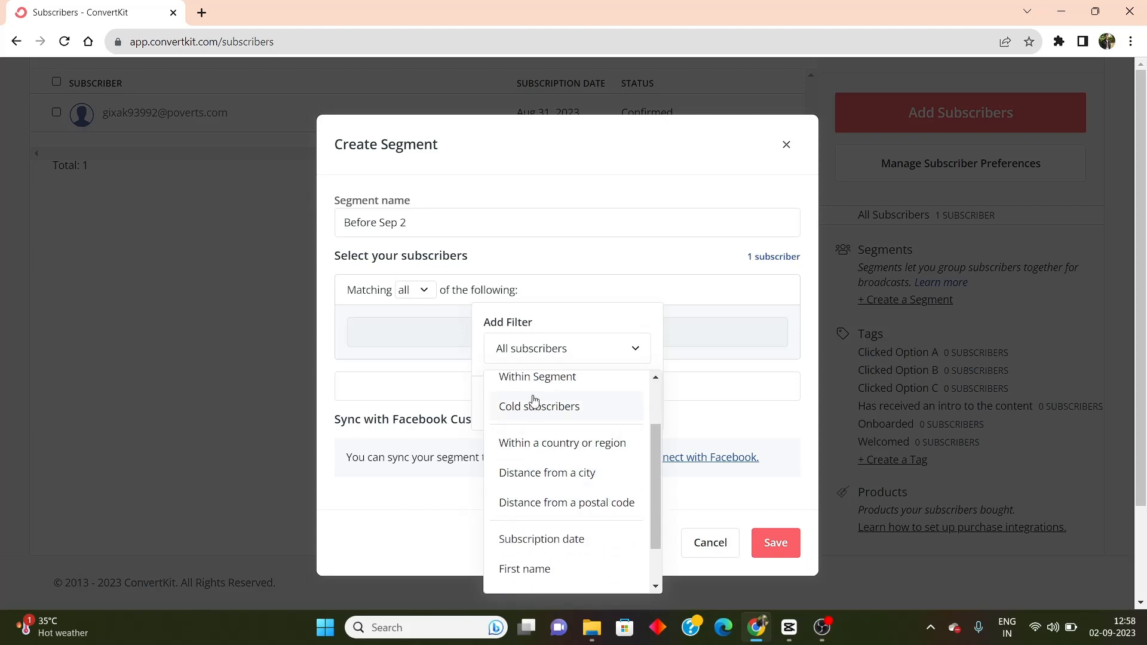
scroll(533, 406, up, 1)
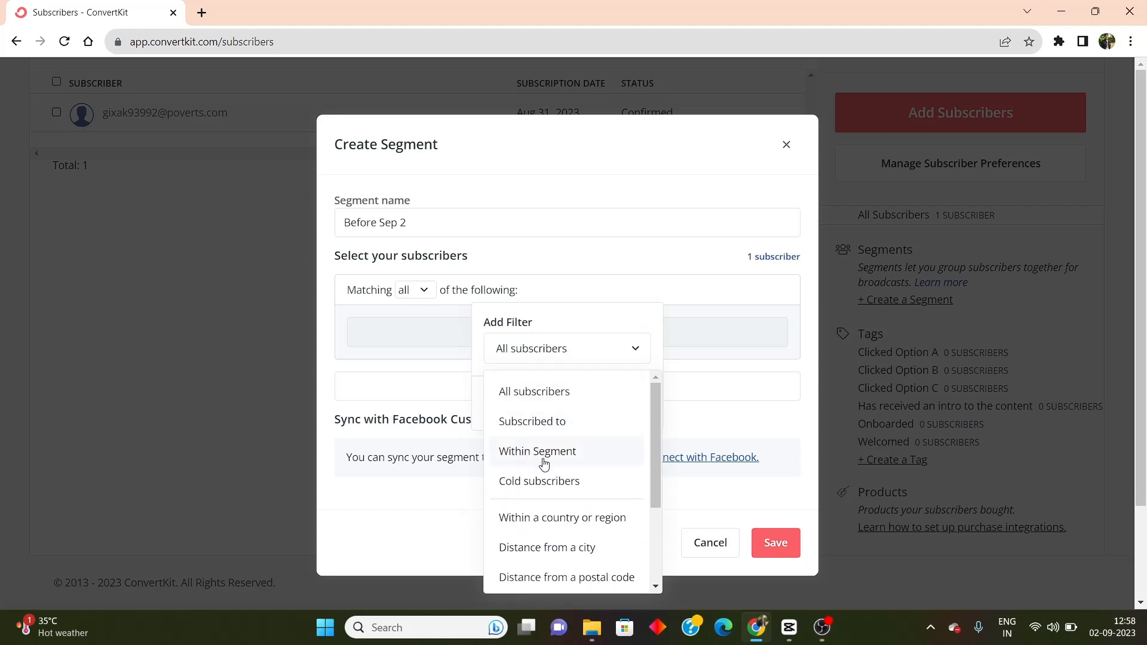
scroll(526, 472, down, 1)
scroll(535, 430, down, 1)
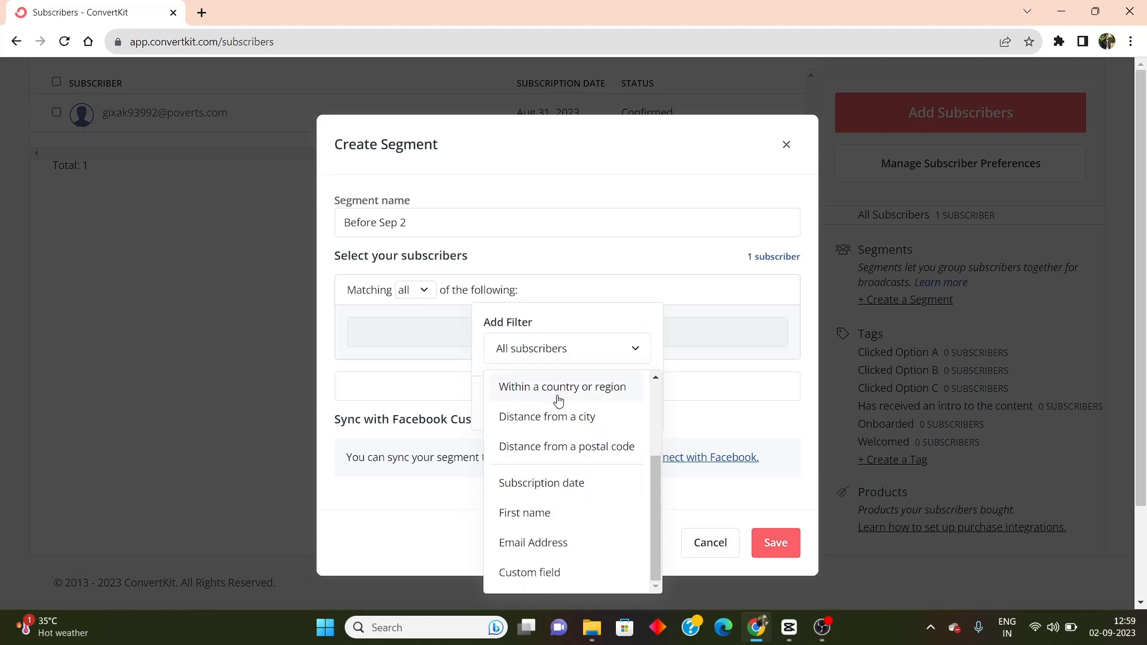
scroll(563, 427, down, 2)
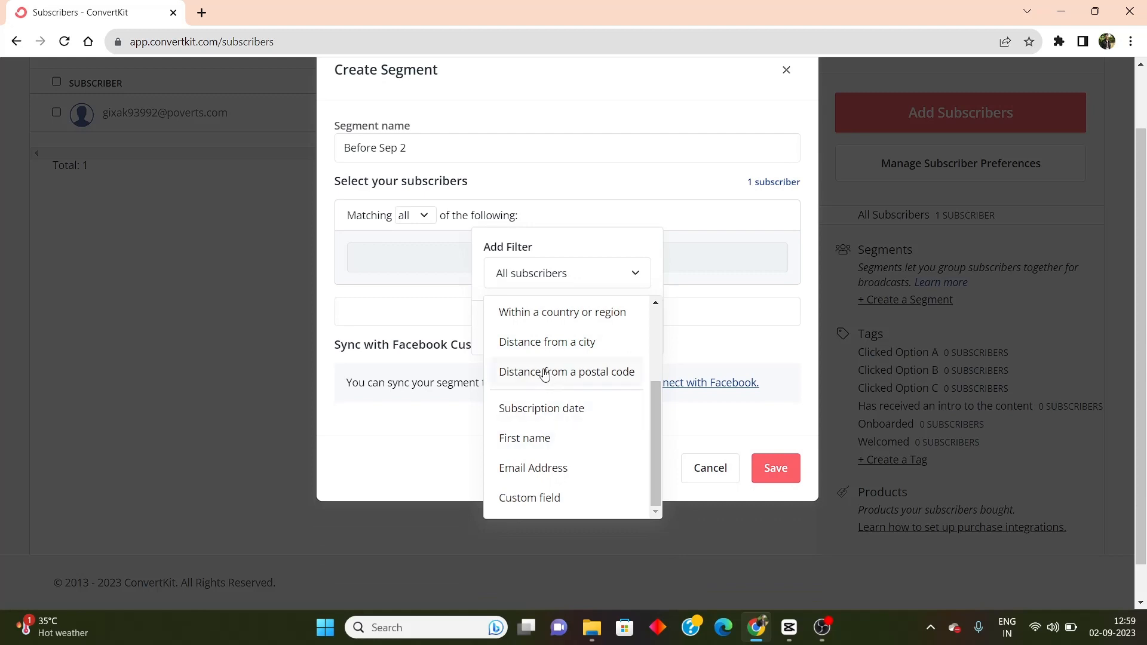
scroll(542, 373, down, 1)
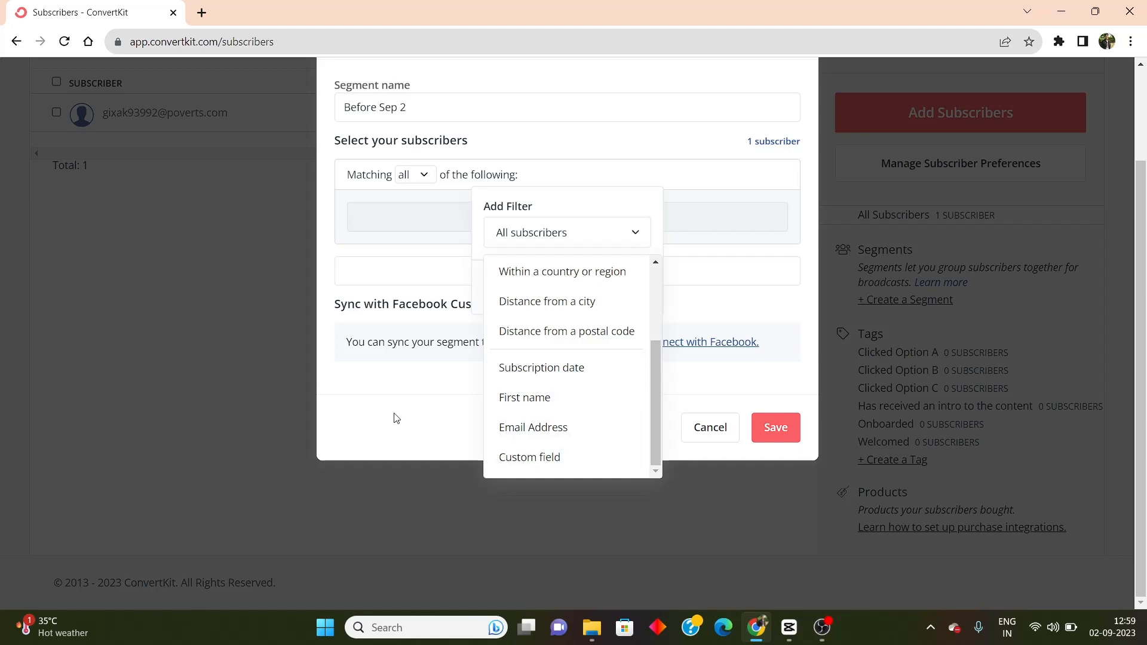
click(532, 375)
Set the filter to subscribers who subscribed before September 2, 2023, and add it
click(525, 269)
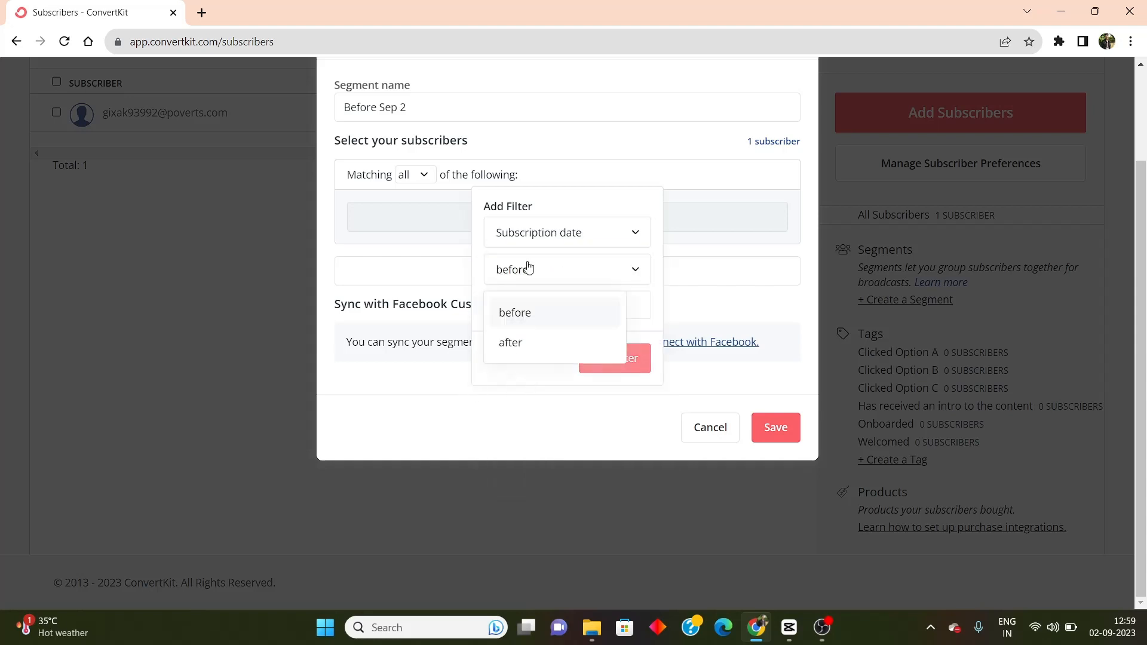
click(528, 314)
click(526, 307)
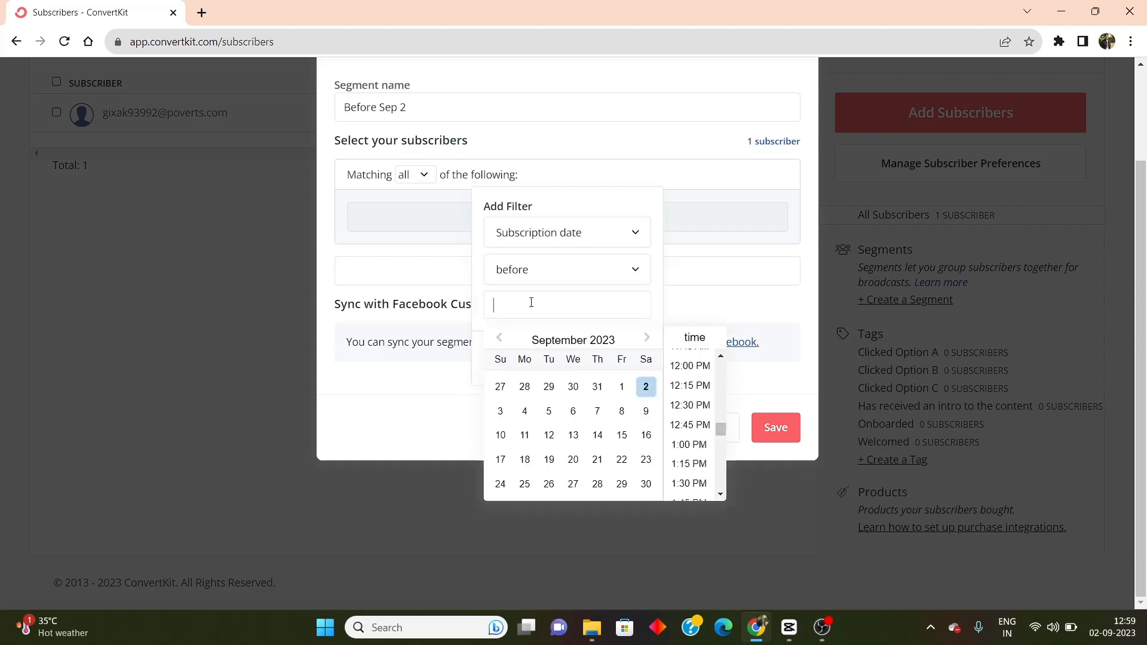
click(646, 389)
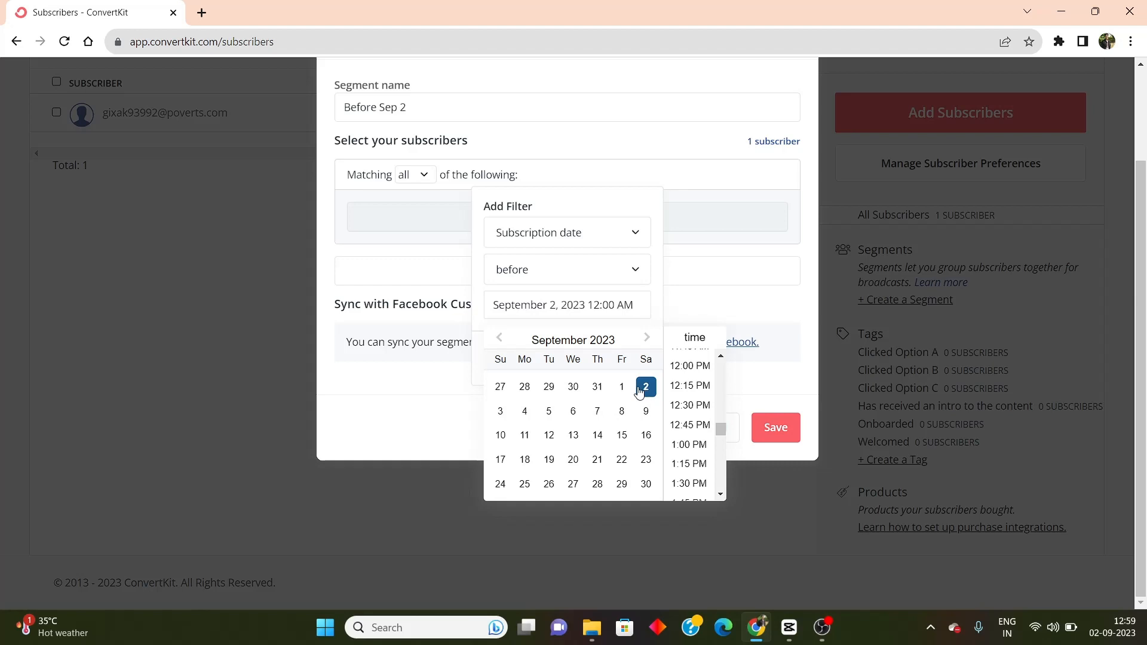
click(655, 312)
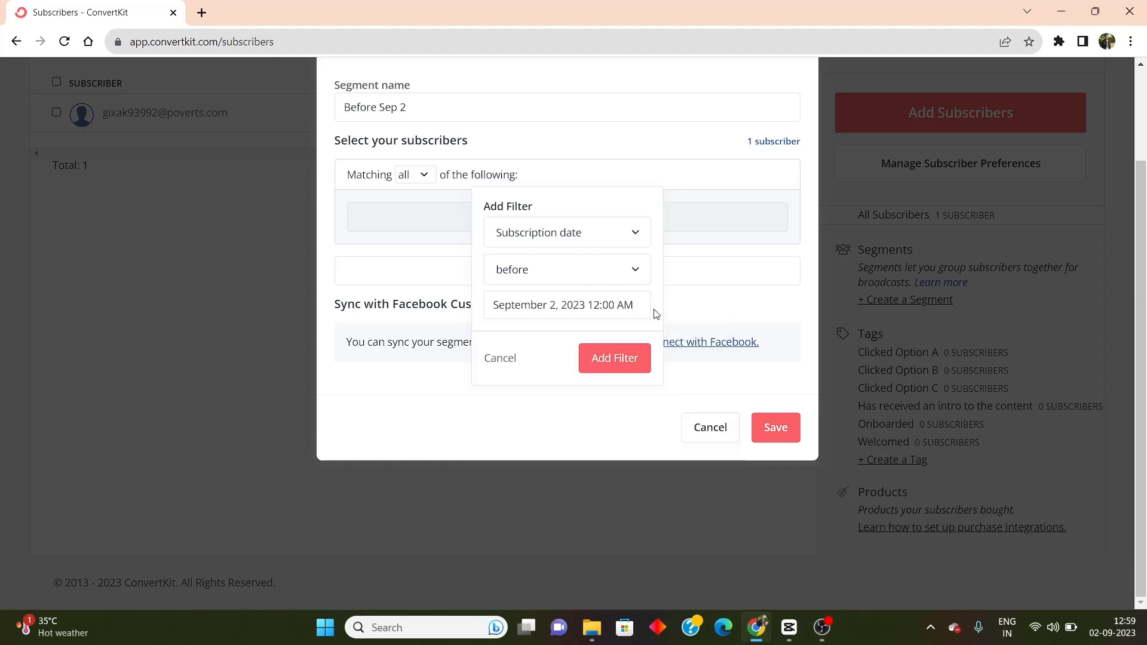
click(614, 366)
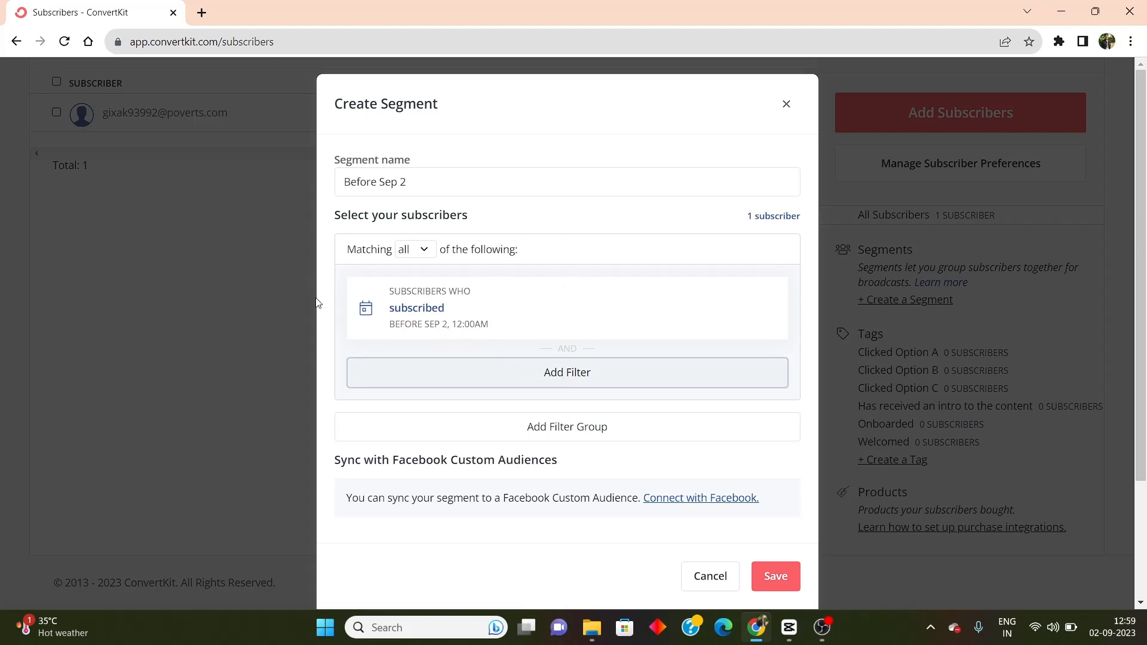
scroll(567, 490, down, 2)
scroll(582, 514, up, 2)
Save the Before Sep 2 segment and confirm it lists 1 subscriber from Aug 31
click(772, 577)
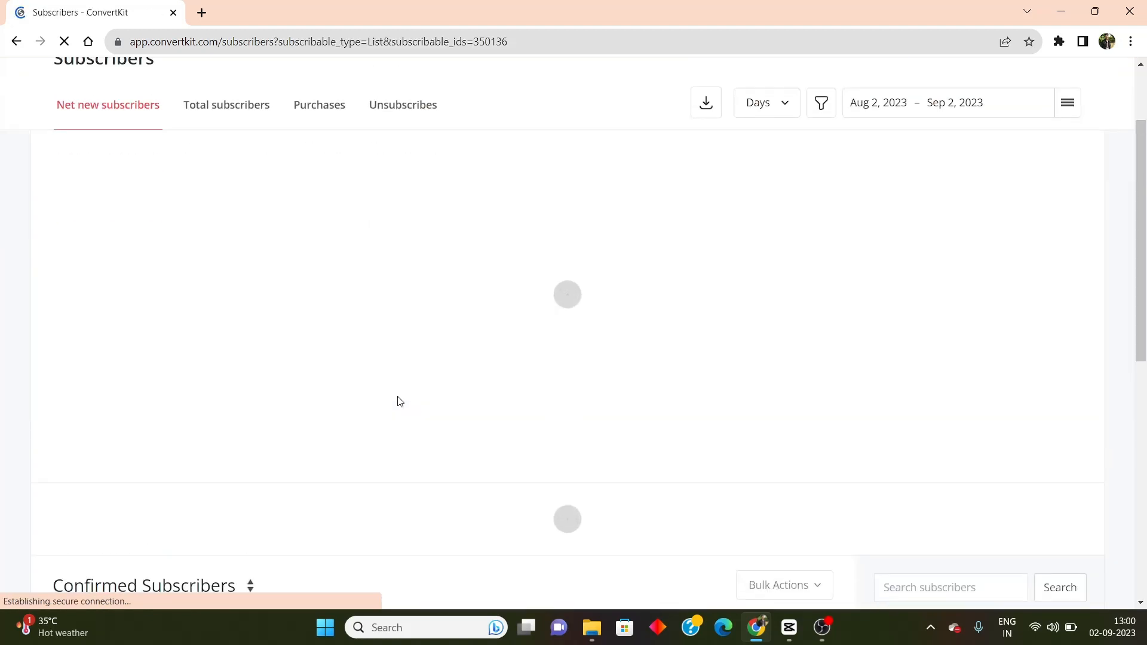
scroll(494, 396, down, 10)
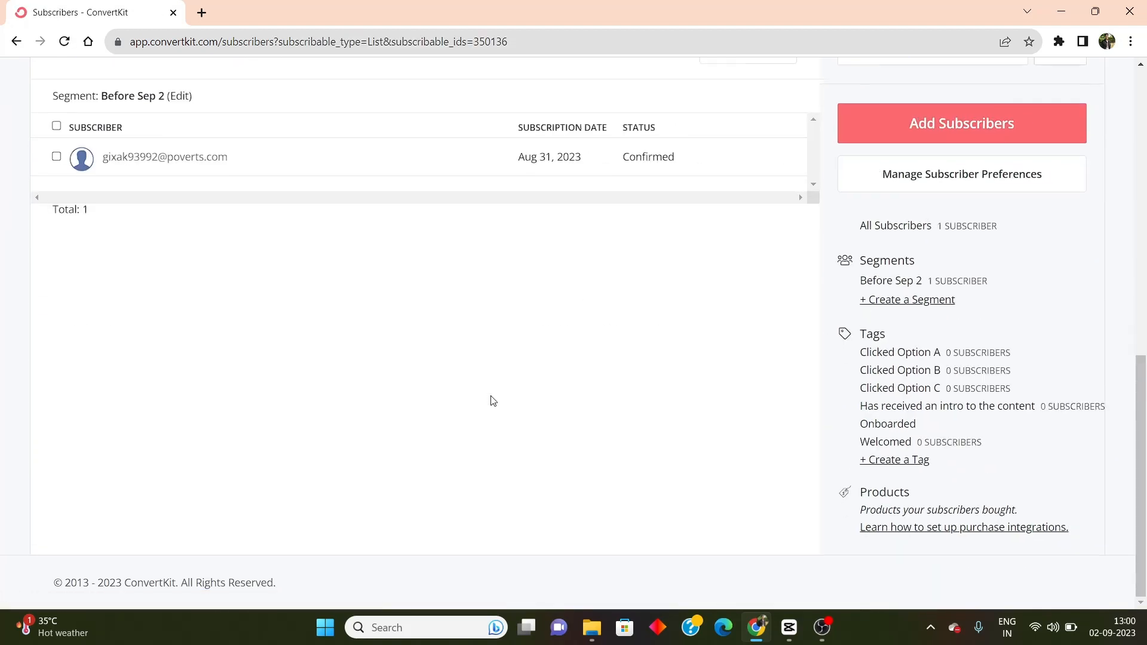
scroll(667, 353, up, 2)
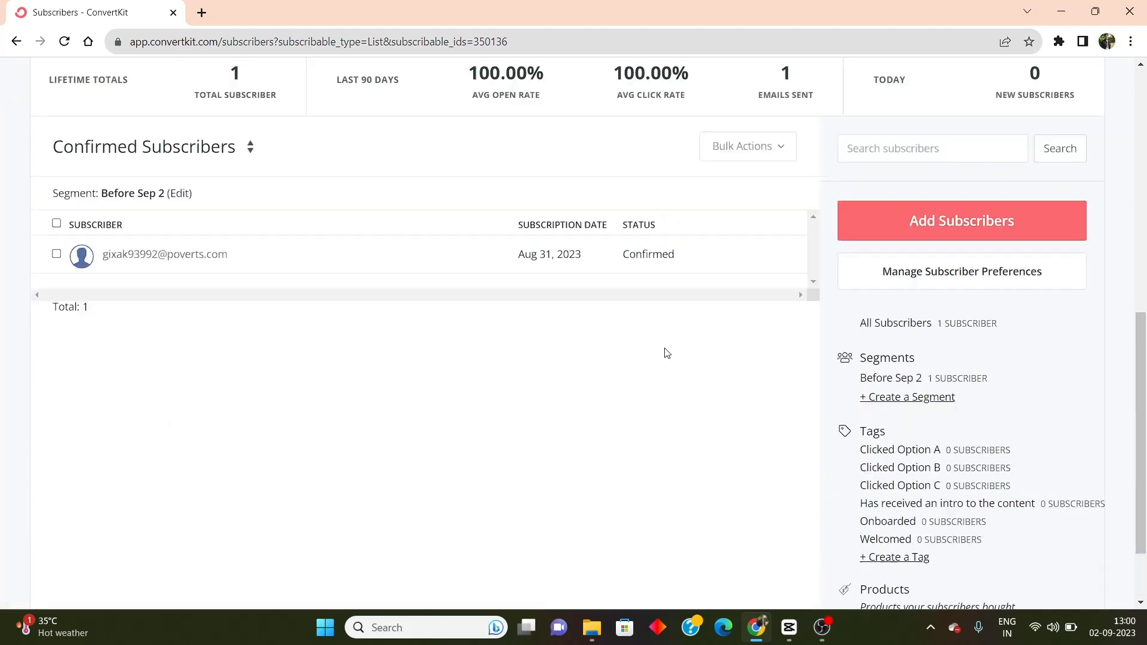
scroll(666, 352, up, 4)
scroll(722, 448, down, 6)
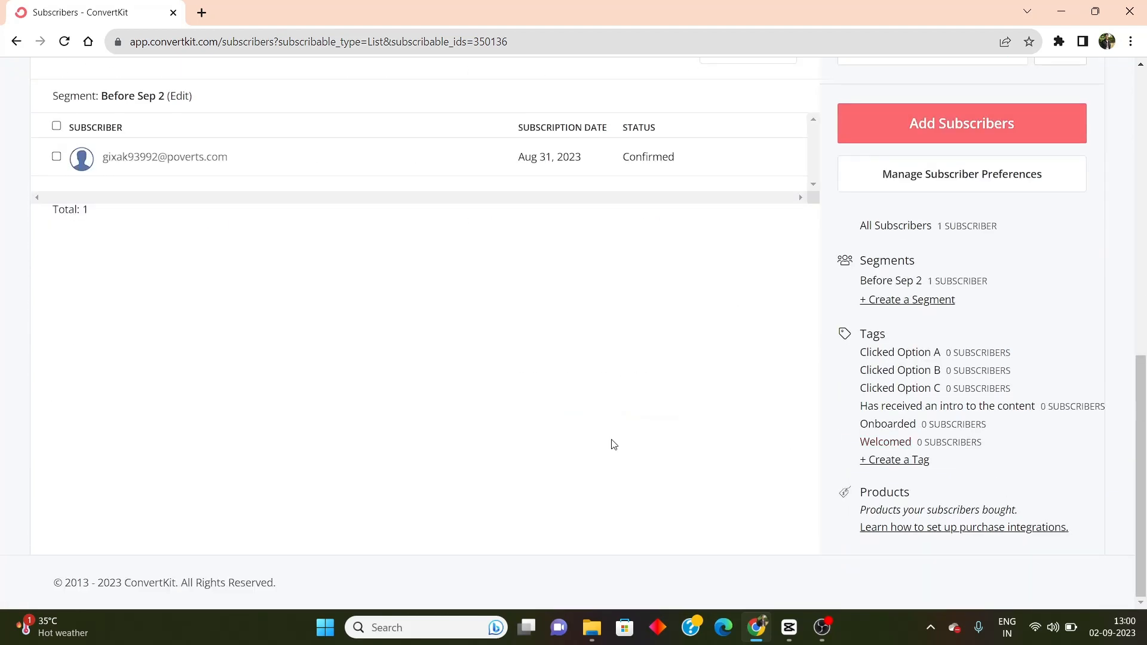
scroll(836, 409, up, 3)
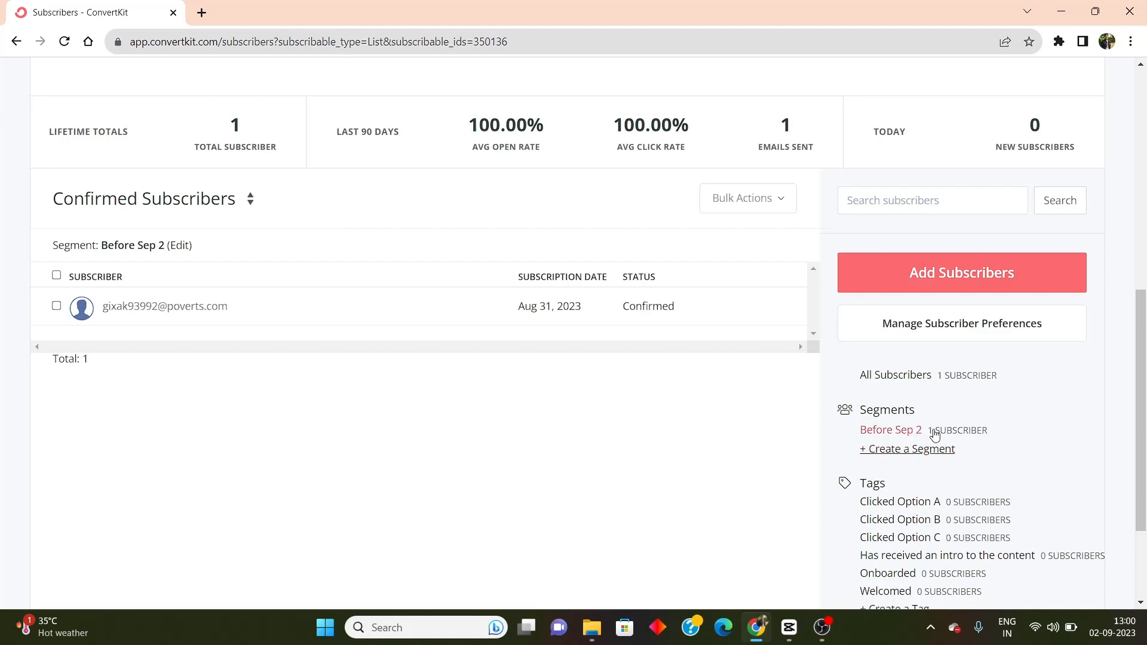
scroll(361, 402, up, 4)
scroll(564, 404, down, 4)
scroll(574, 417, up, 1)
scroll(648, 402, down, 3)
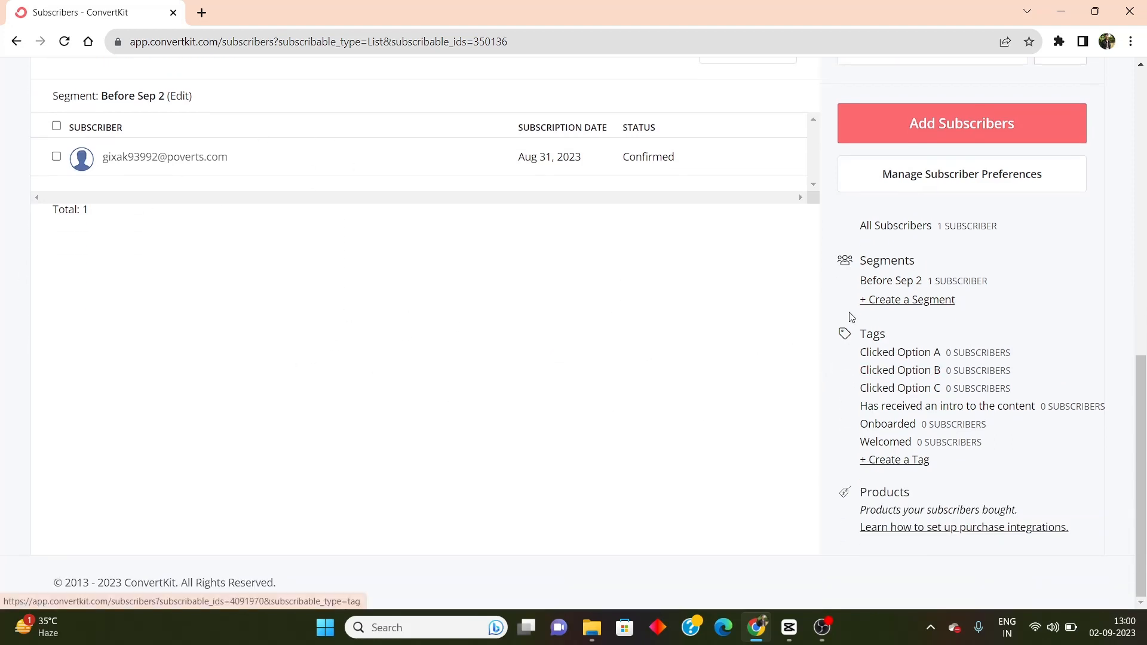
Create and save a tag named 'Keyword research audience'
click(897, 461)
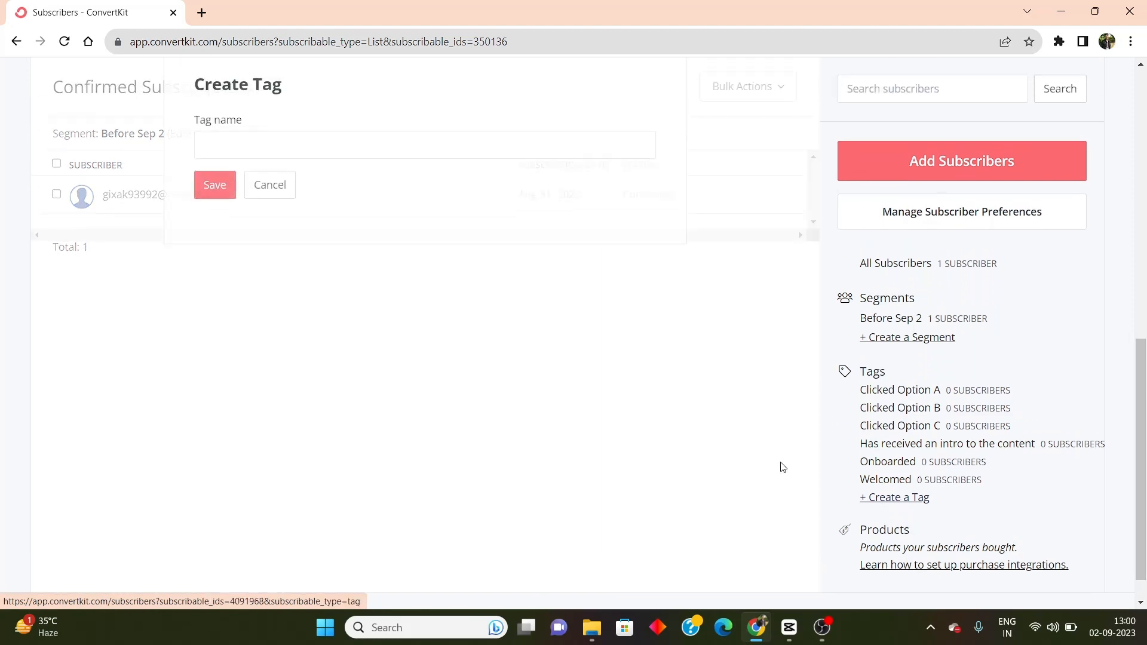
scroll(453, 373, up, 3)
click(287, 306)
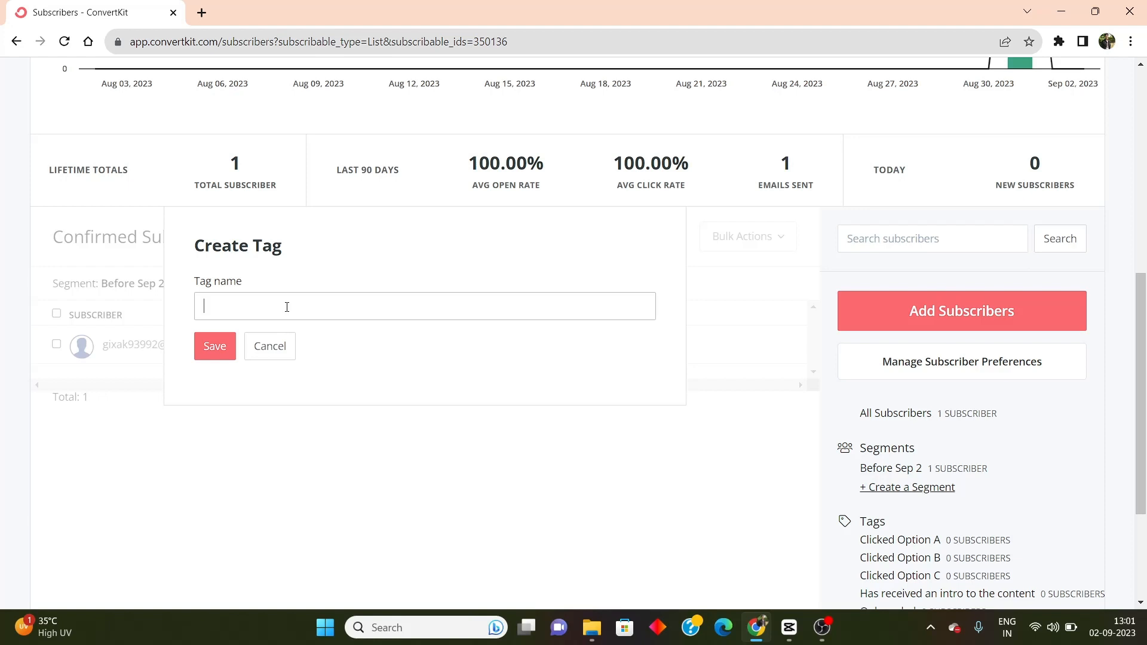
text(Keyword )
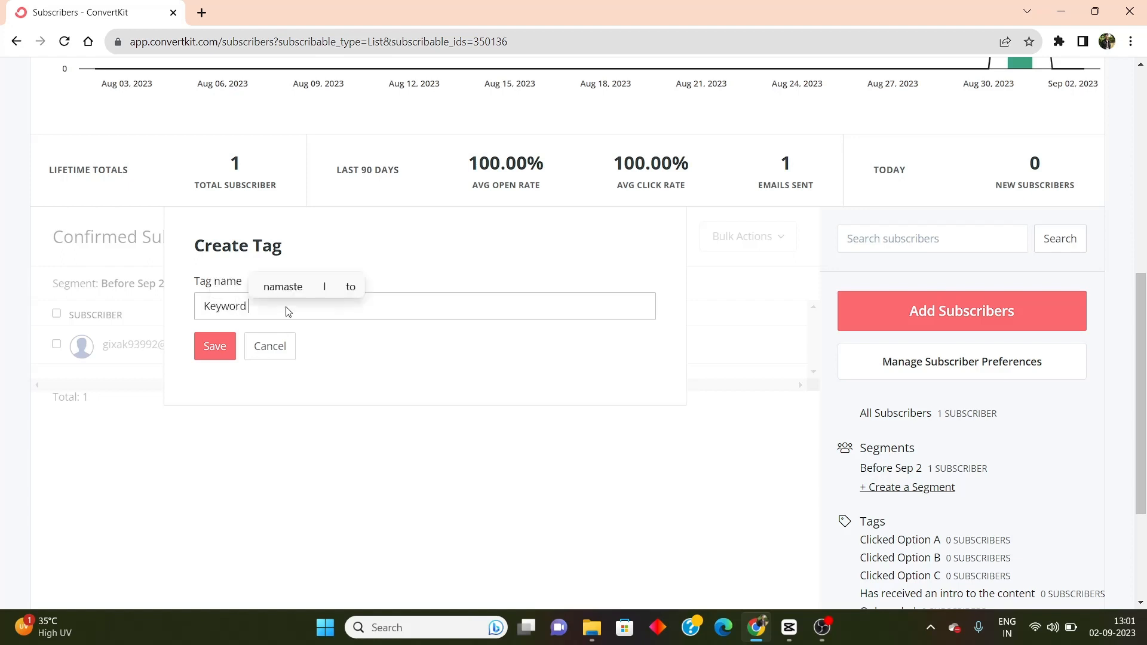
text(rese)
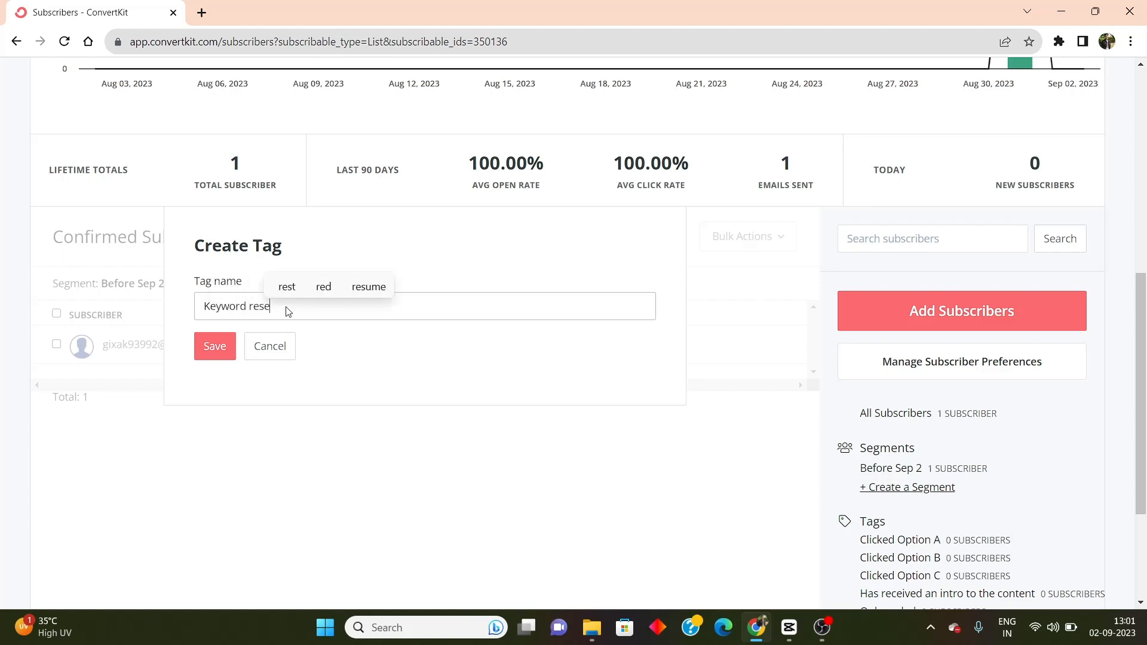
text(arch audience)
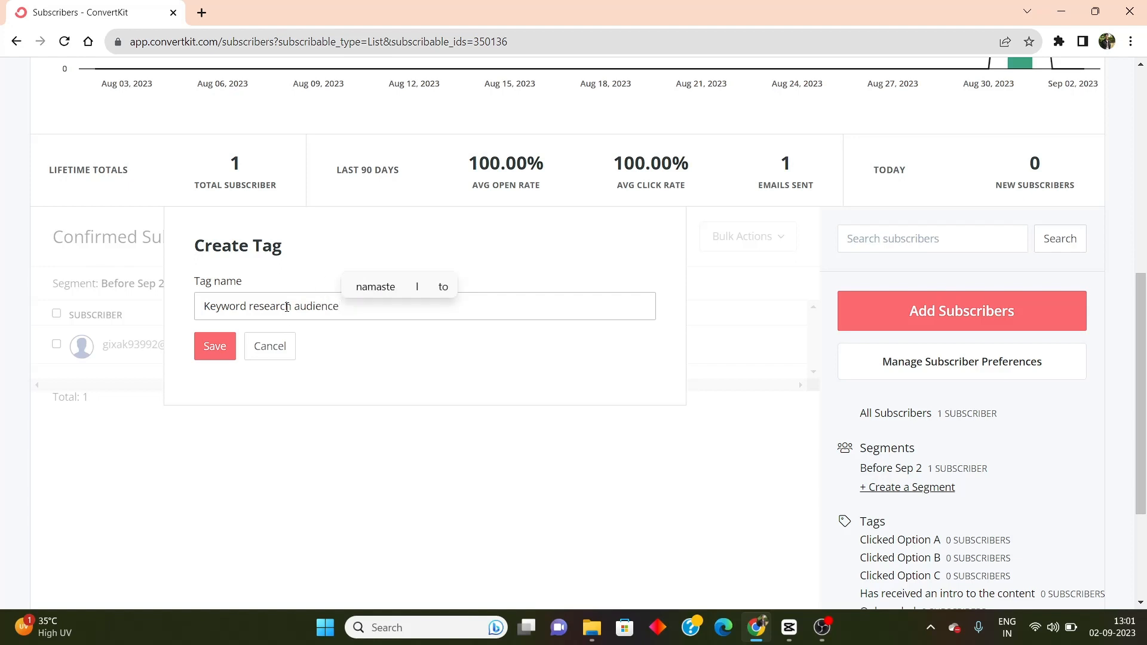
click(226, 345)
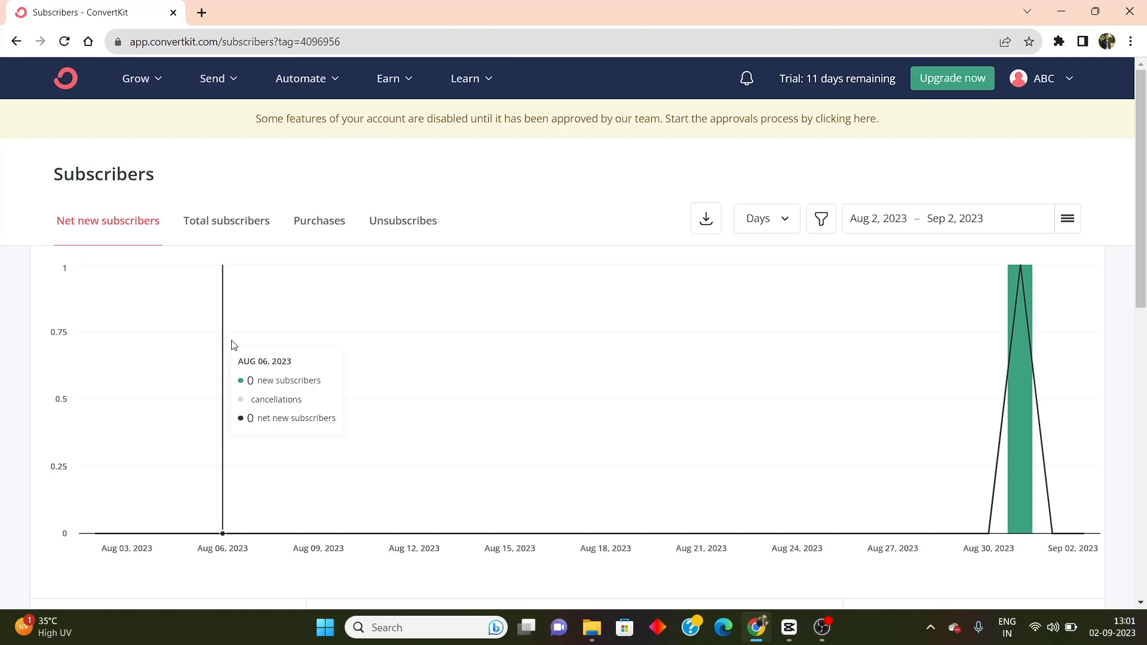
Return to the top of the Subscribers page and show the Send menu's sending options
scroll(627, 366, down, 10)
scroll(648, 489, up, 3)
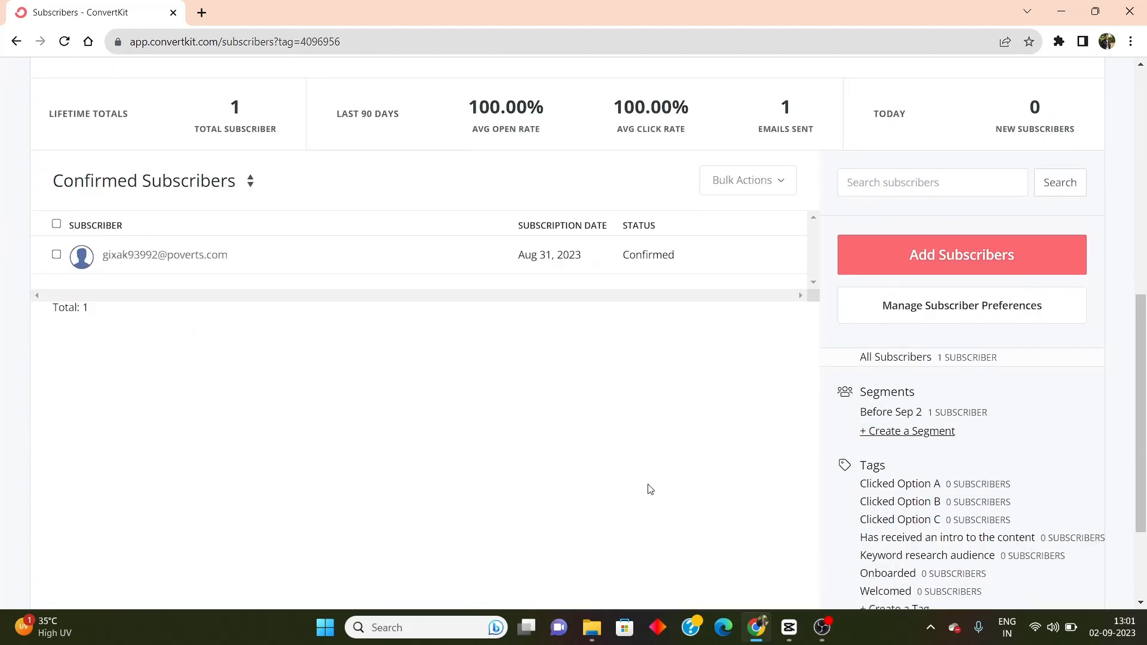
scroll(650, 488, down, 3)
scroll(645, 464, up, 3)
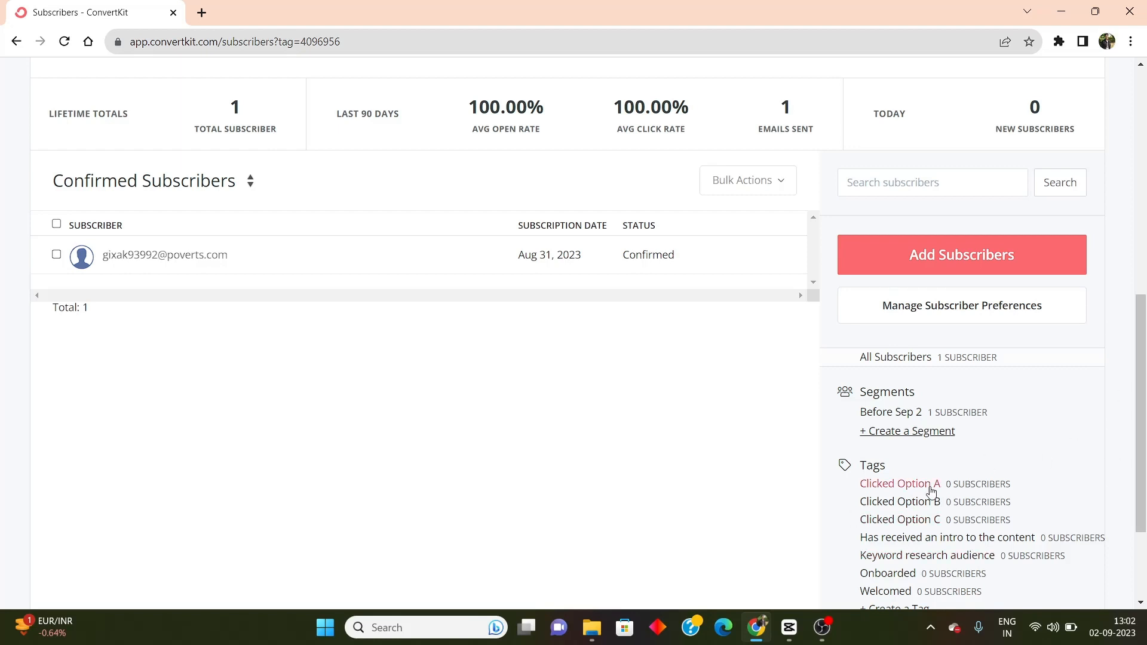
scroll(934, 497, down, 2)
scroll(540, 438, up, 10)
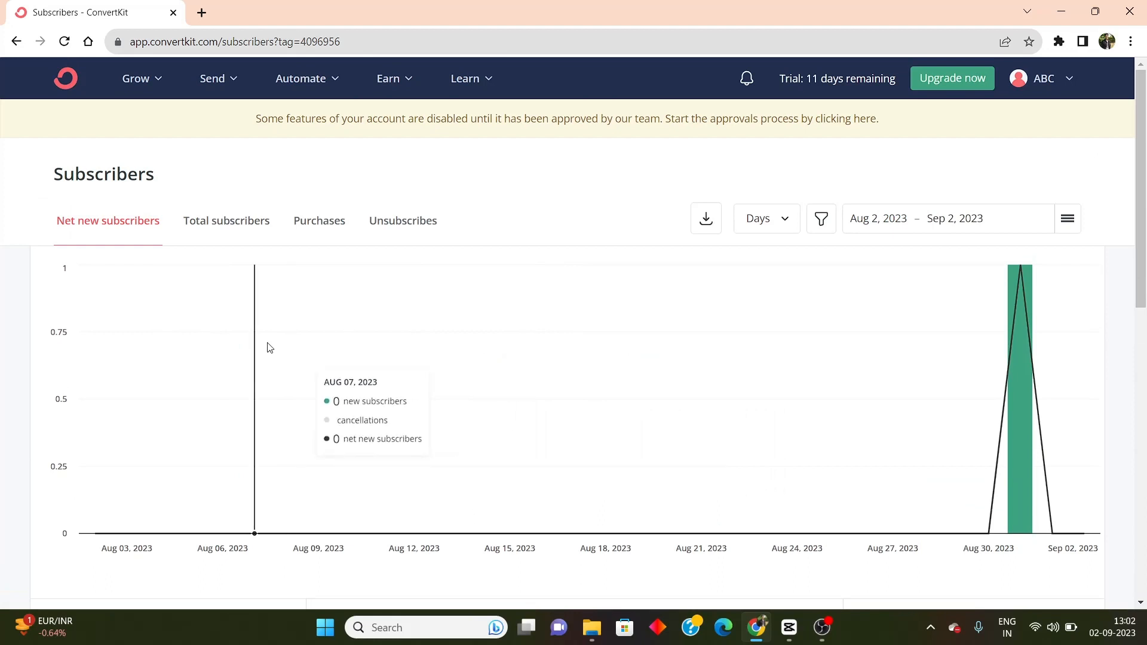
click(222, 81)
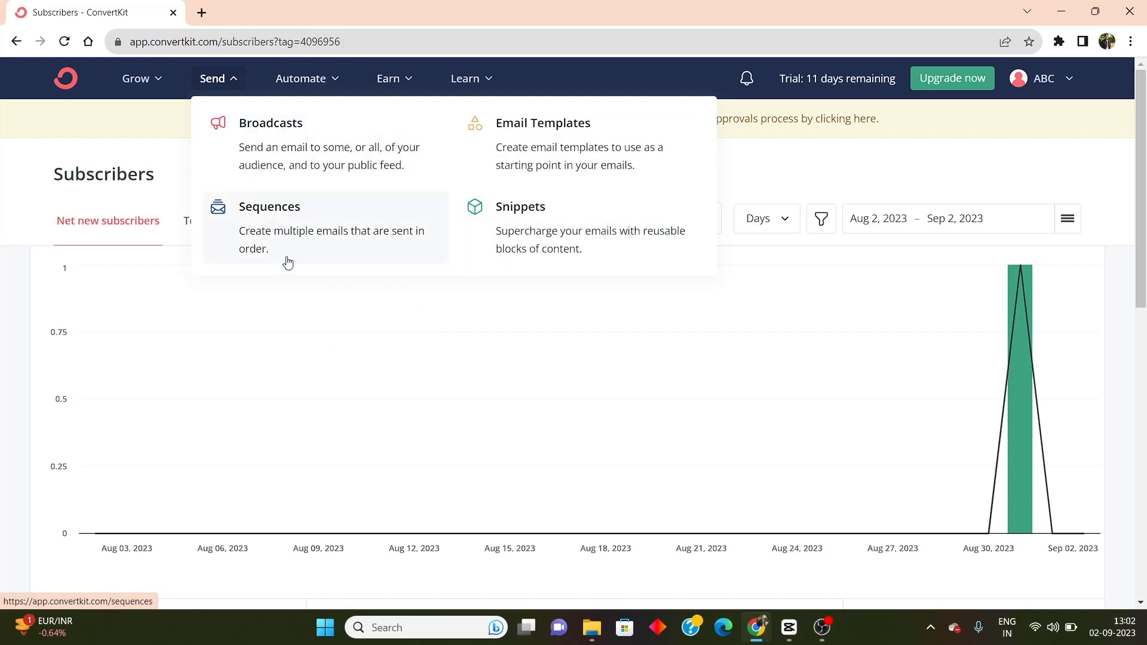
Go to Broadcasts from the Send menu to see the three 'New Broadcast' drafts
click(129, 158)
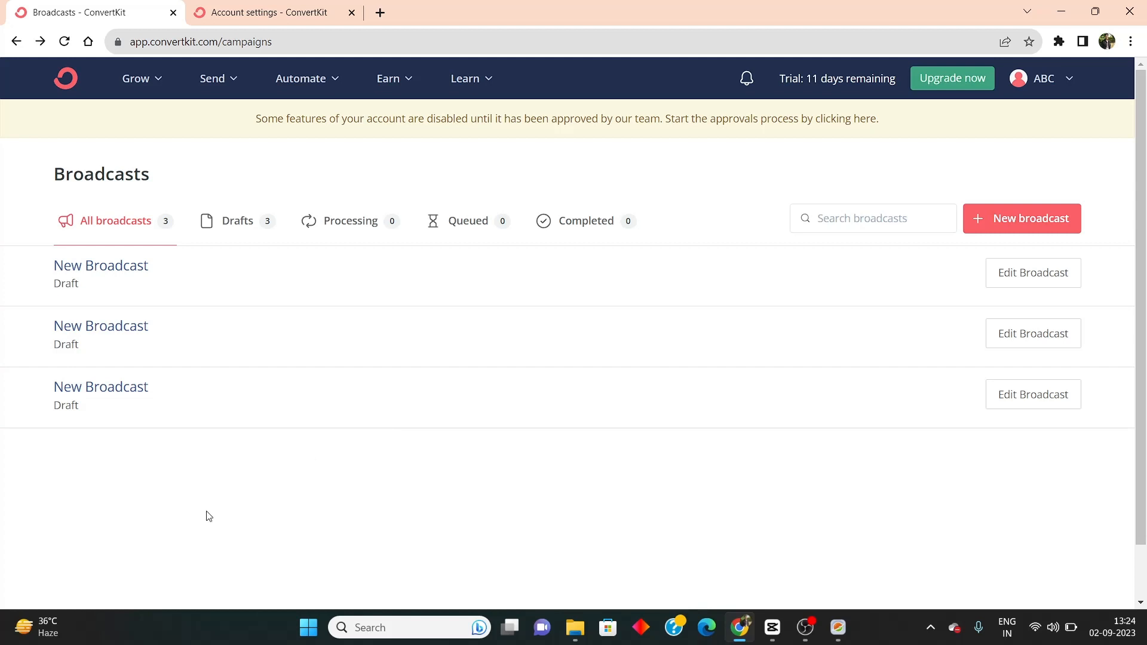
click(221, 79)
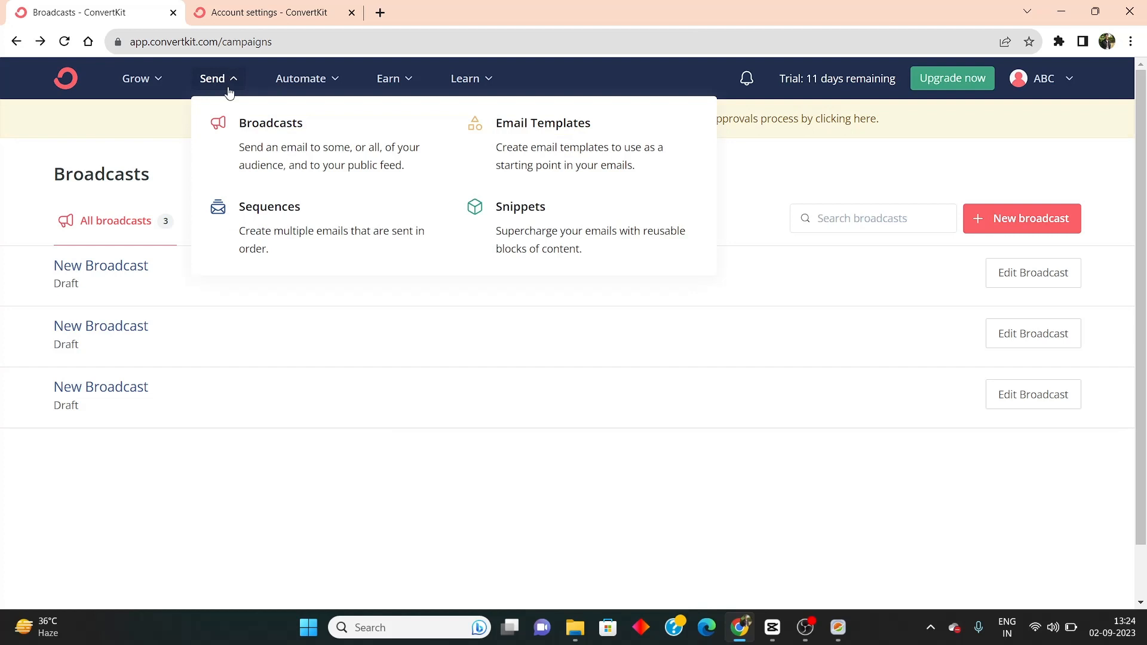
click(125, 159)
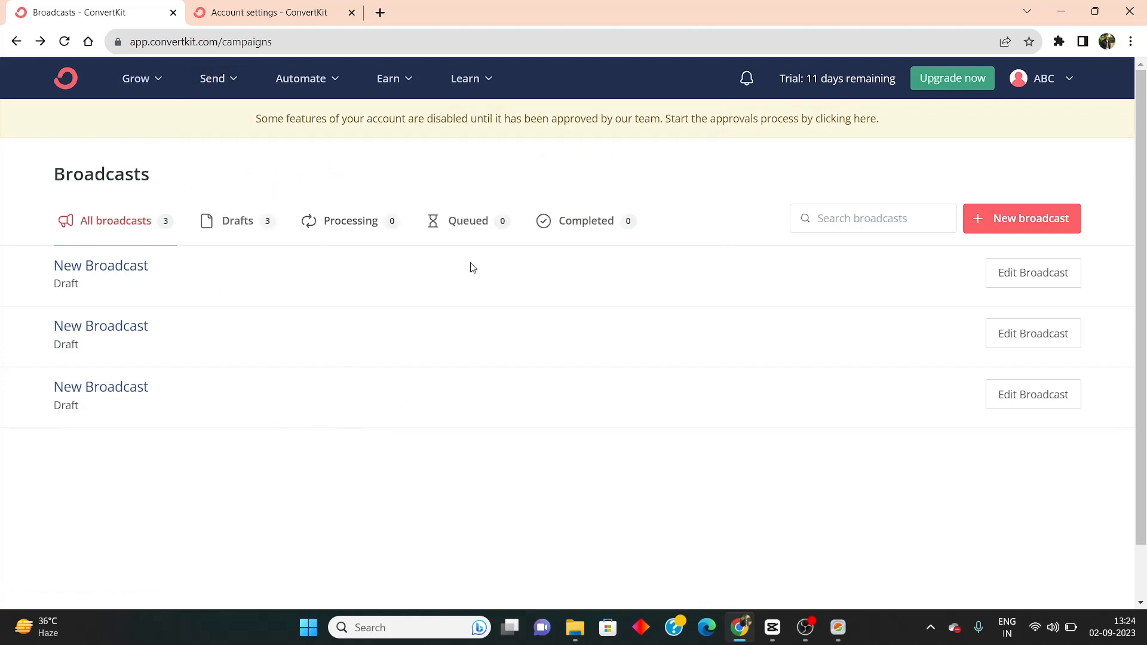
Start a new broadcast and browse the saved and Starting Points templates
click(1007, 225)
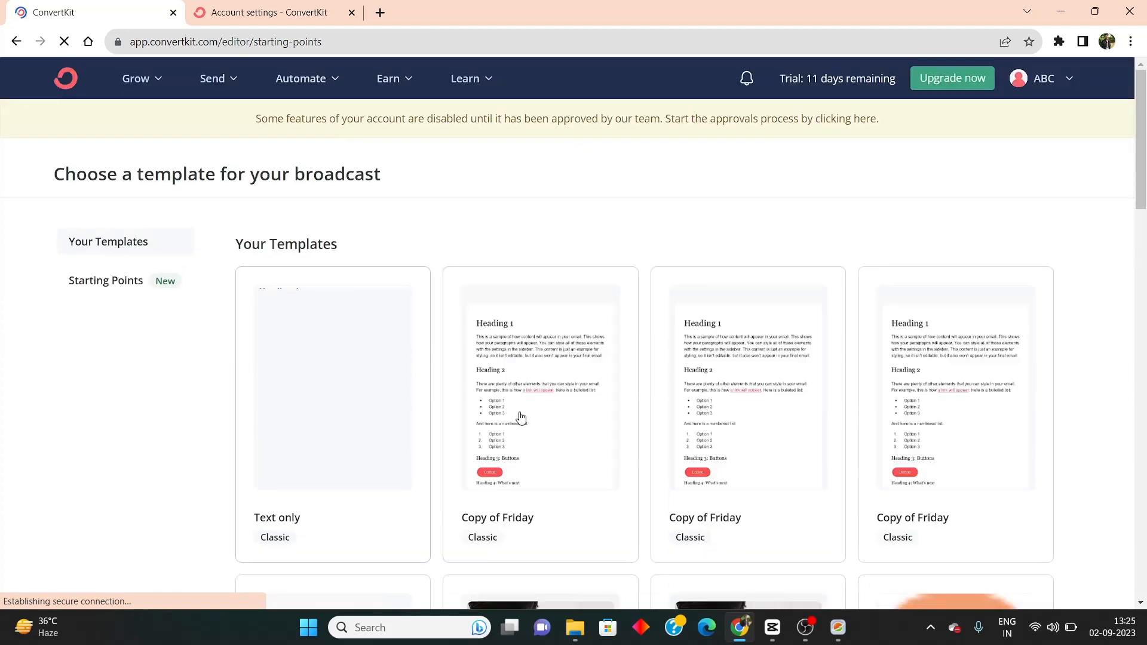
scroll(461, 435, down, 3)
scroll(508, 442, down, 10)
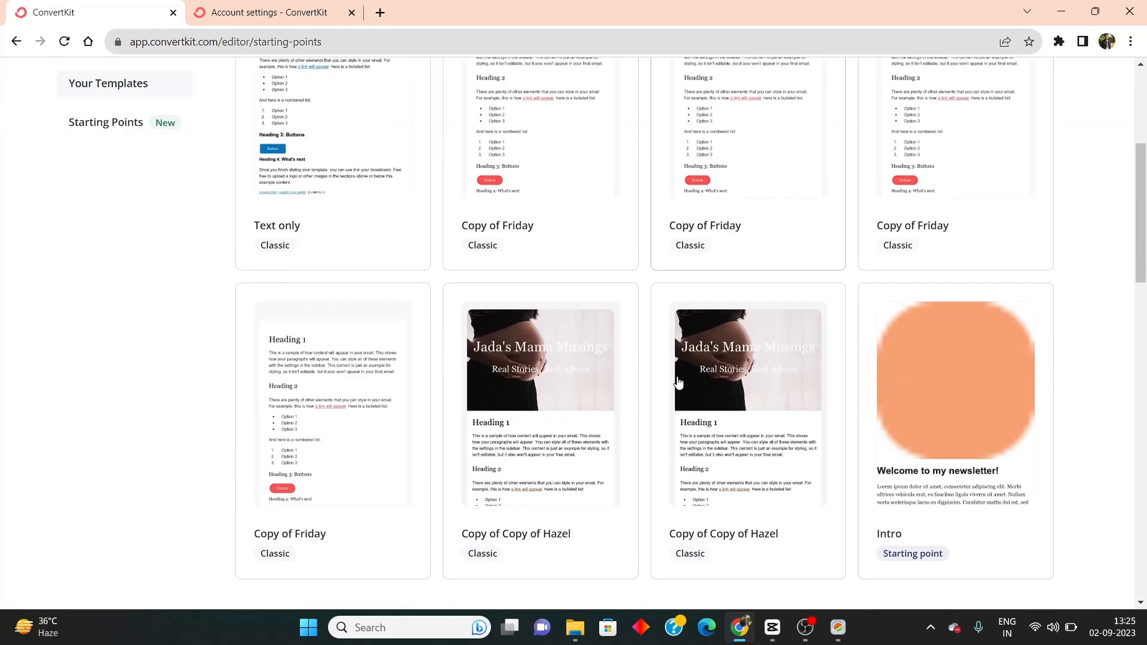
scroll(548, 452, down, 2)
scroll(487, 410, up, 10)
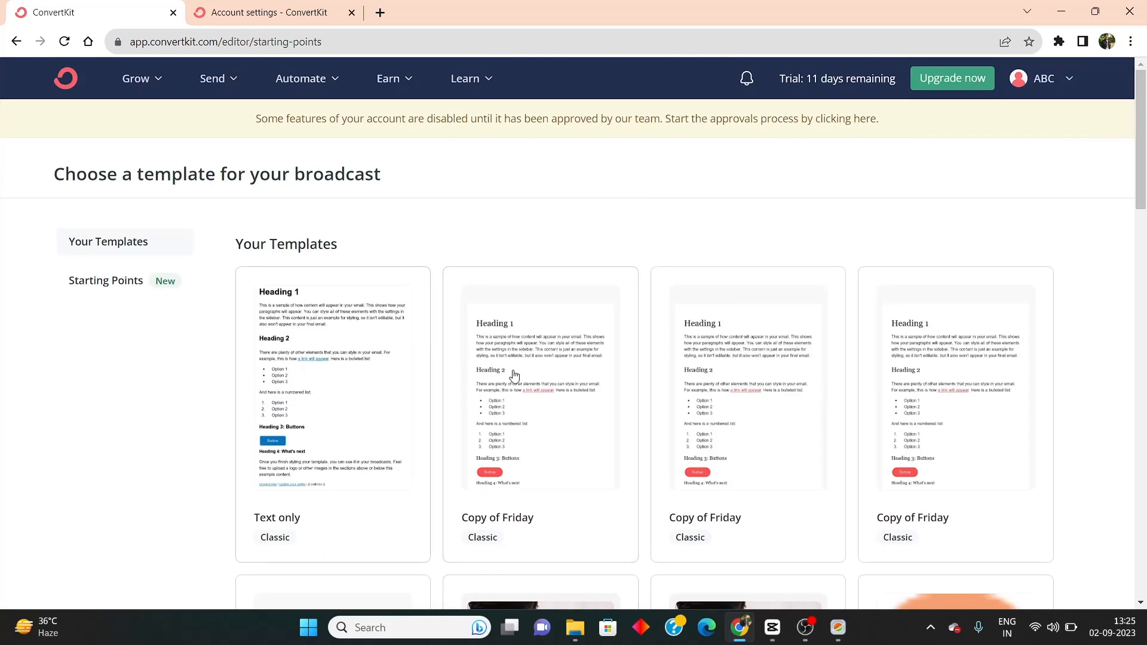
scroll(512, 376, down, 3)
scroll(435, 401, up, 3)
scroll(668, 401, down, 10)
scroll(714, 381, up, 5)
scroll(714, 380, up, 5)
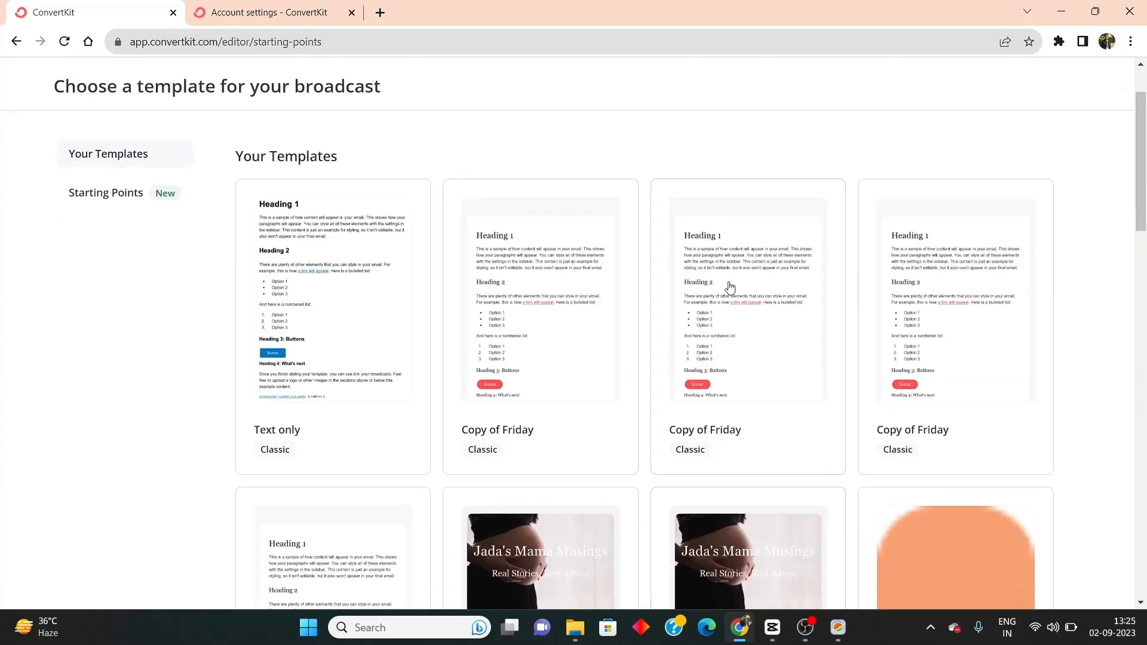
scroll(729, 290, down, 7)
scroll(469, 440, up, 8)
scroll(505, 266, down, 8)
scroll(820, 375, up, 2)
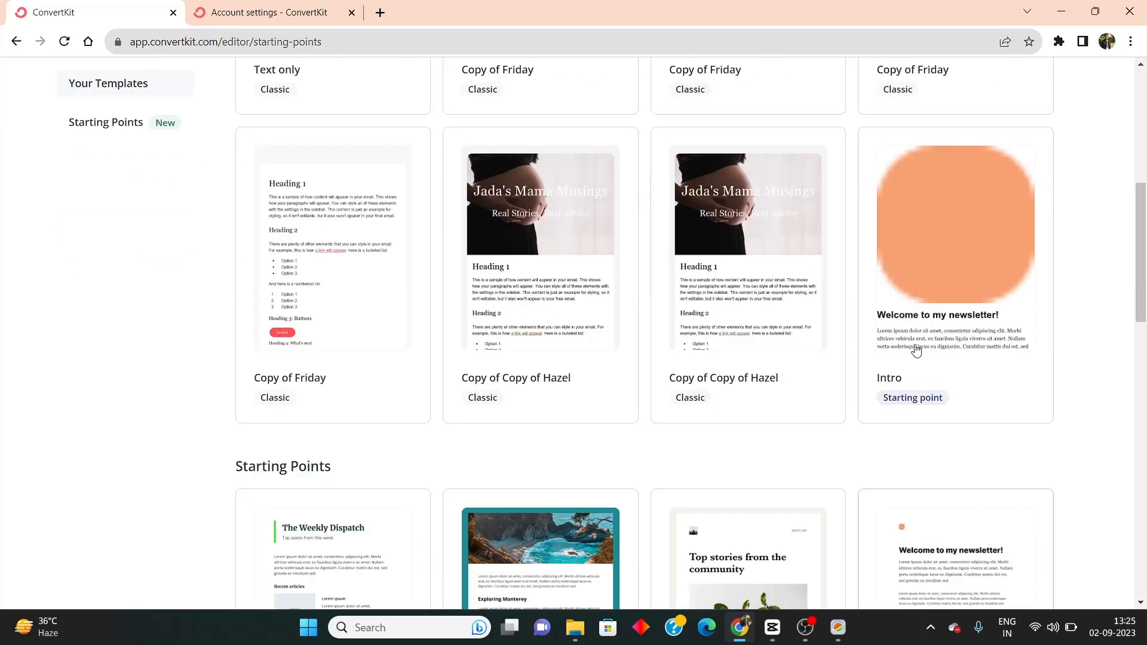
scroll(956, 328, down, 3)
scroll(511, 374, up, 8)
scroll(765, 297, down, 6)
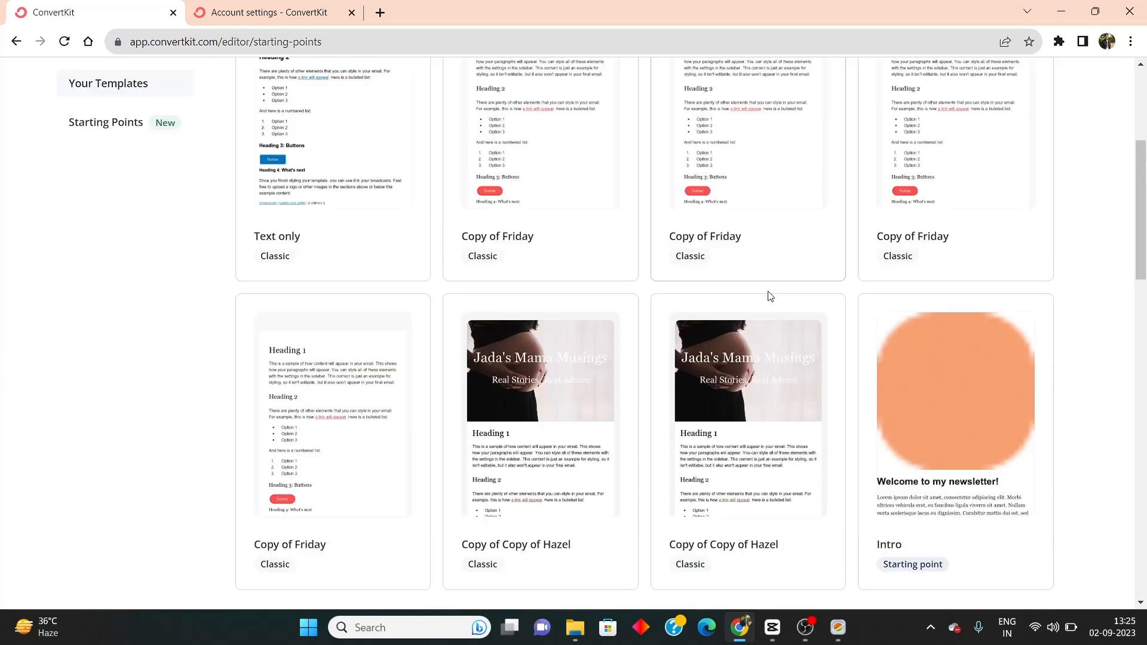
scroll(565, 295, up, 5)
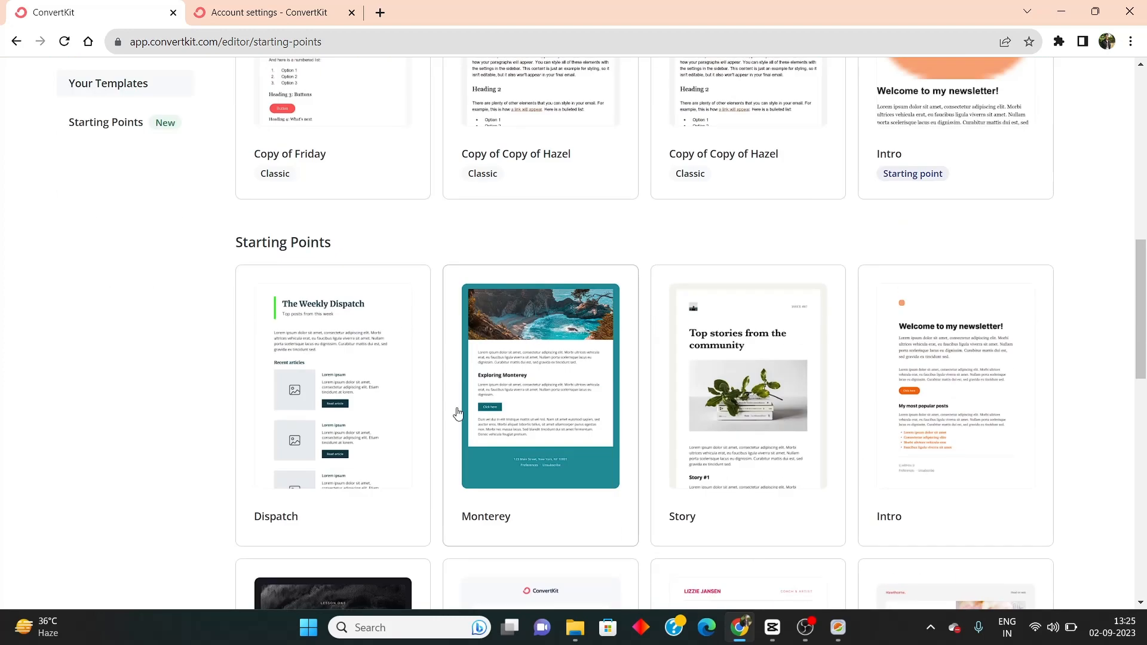
scroll(591, 317, up, 5)
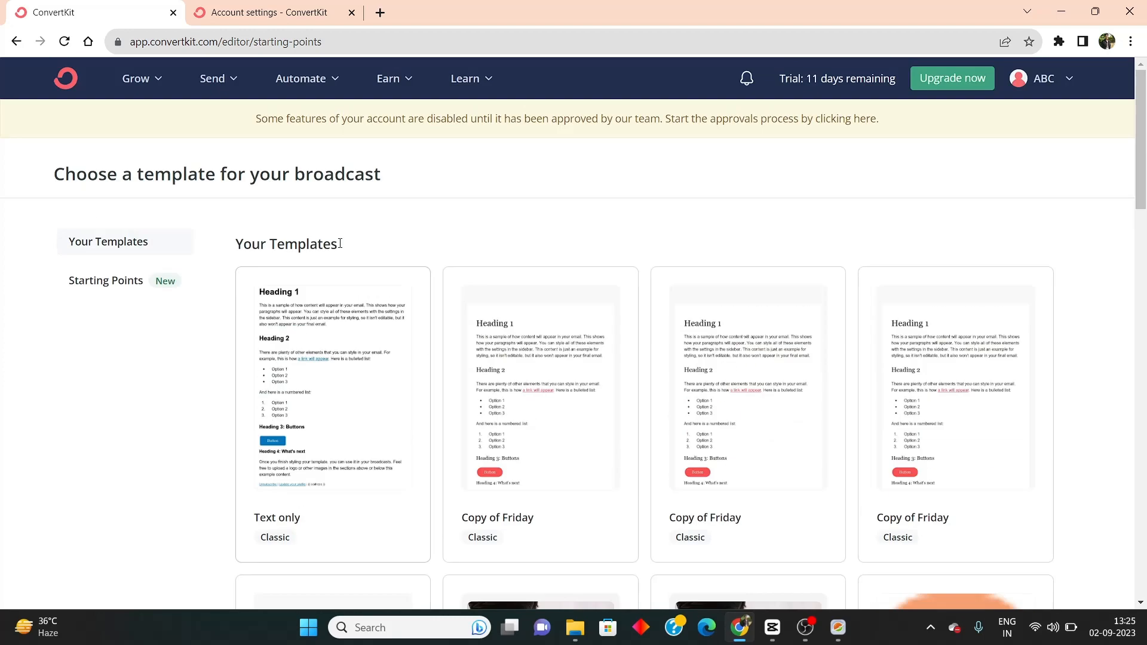
scroll(657, 418, down, 10)
scroll(648, 425, up, 5)
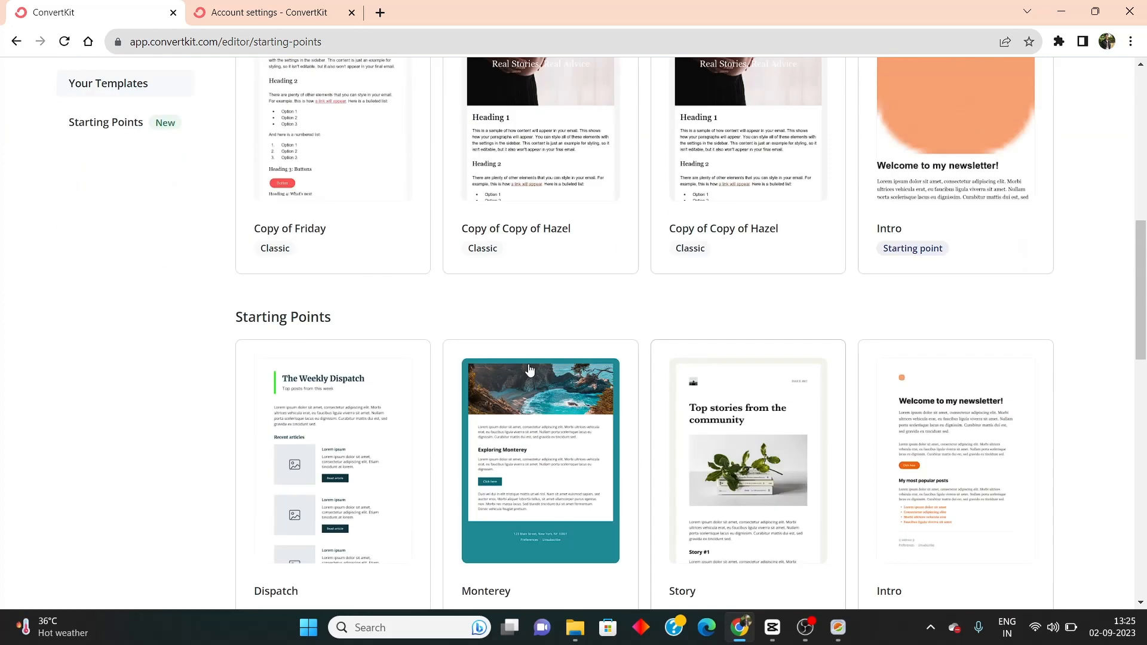
scroll(740, 315, down, 1)
scroll(1039, 376, up, 3)
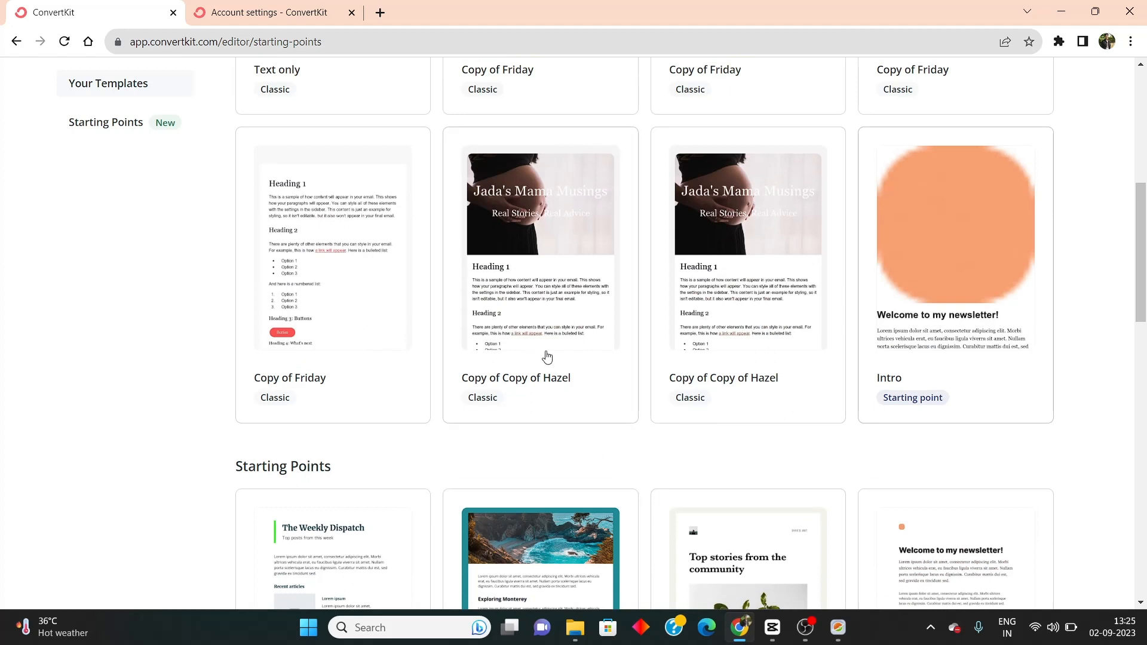
scroll(947, 342, up, 2)
scroll(947, 342, down, 2)
Build the draft on the Intro template and clear the account approval notice selection
click(935, 266)
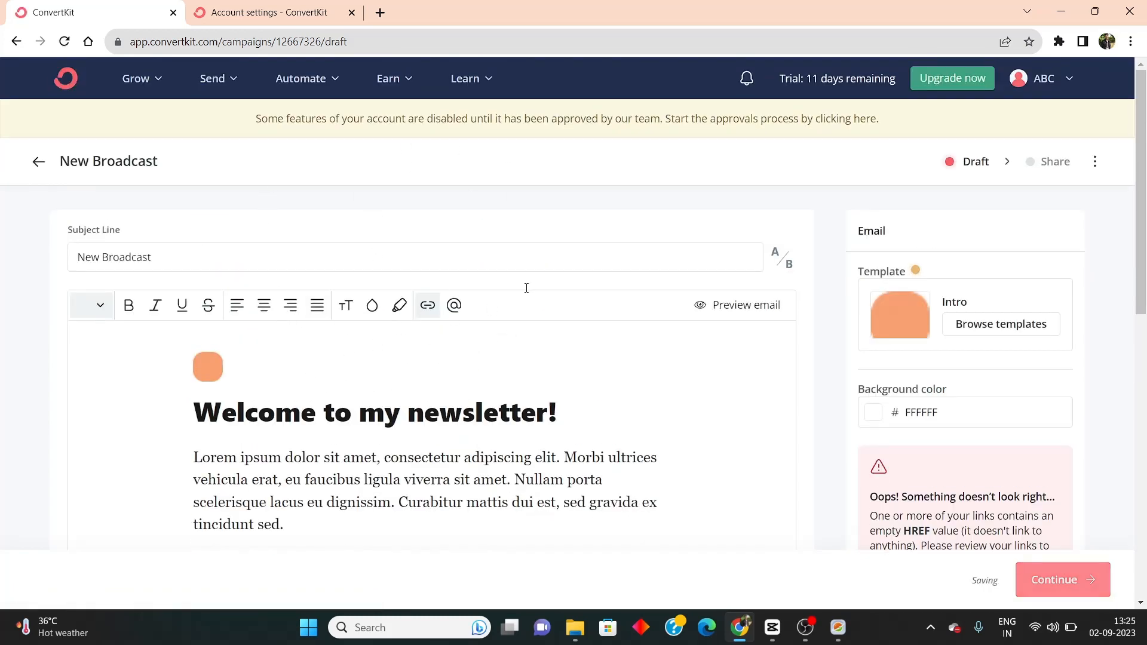
drag(256, 118, 948, 117)
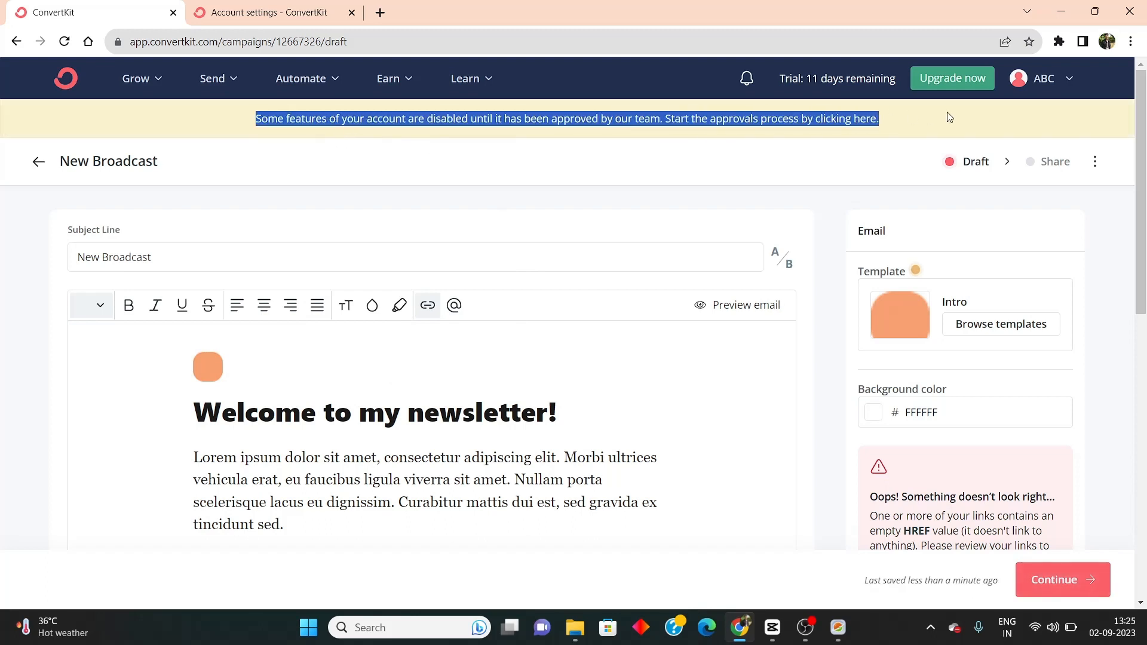
click(510, 160)
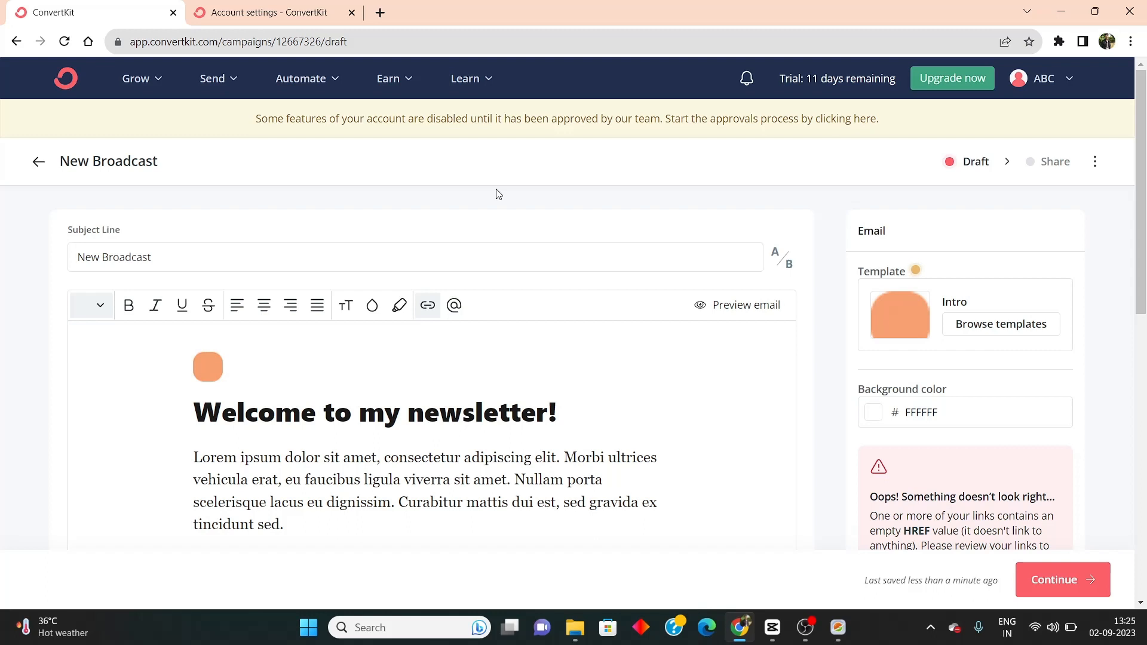
drag(239, 120, 949, 114)
click(774, 191)
Scroll through the draft to review its 'Welcome to my newsletter!' content
scroll(293, 368, down, 2)
scroll(294, 367, up, 2)
scroll(584, 330, down, 5)
scroll(440, 405, up, 5)
scroll(750, 356, down, 4)
scroll(553, 348, up, 4)
scroll(554, 348, down, 4)
scroll(303, 359, up, 4)
scroll(384, 358, down, 5)
scroll(378, 366, up, 5)
Replace the subject line with 'Welcome to my newsletter', correcting the missing 's' typo
triple_click(191, 255)
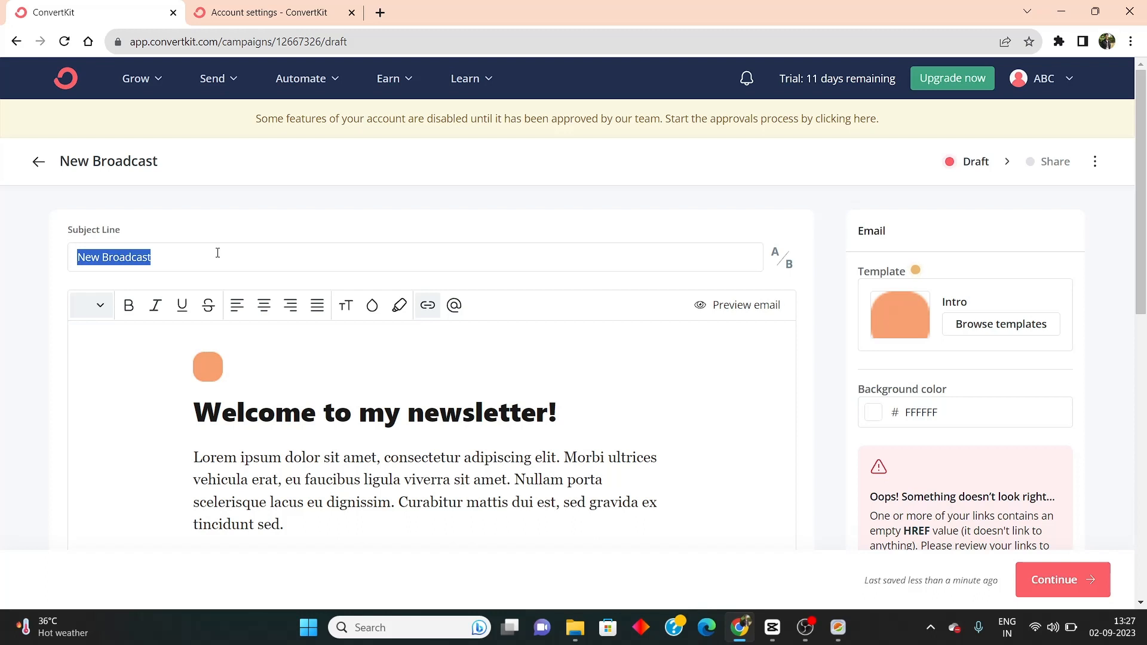
text(We)
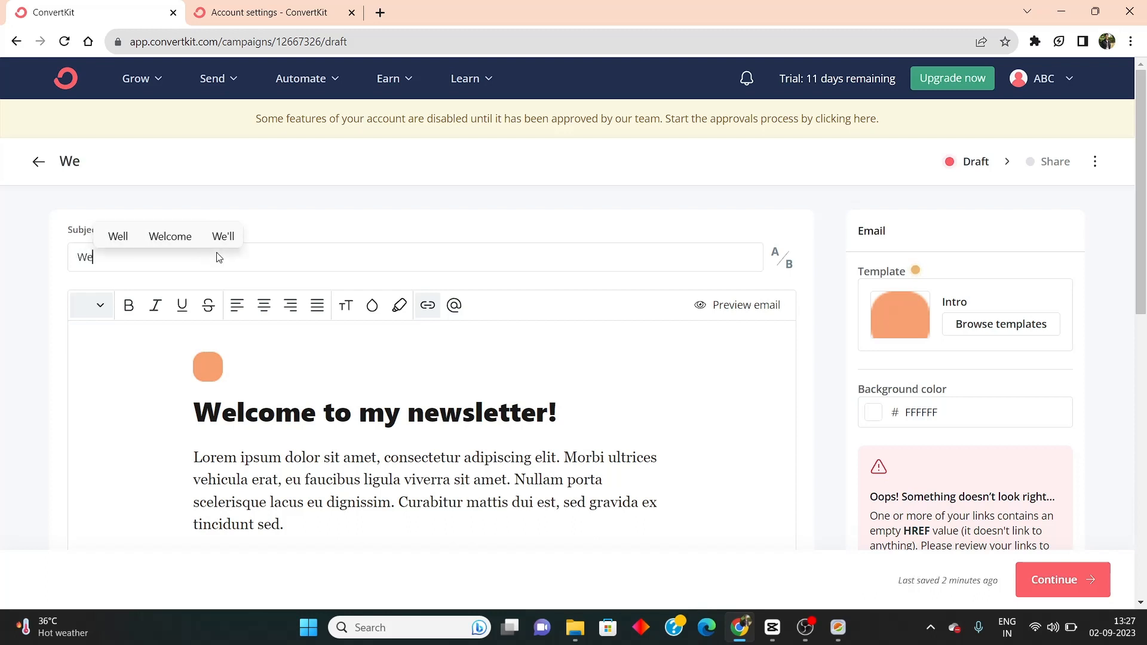
text(lcome to)
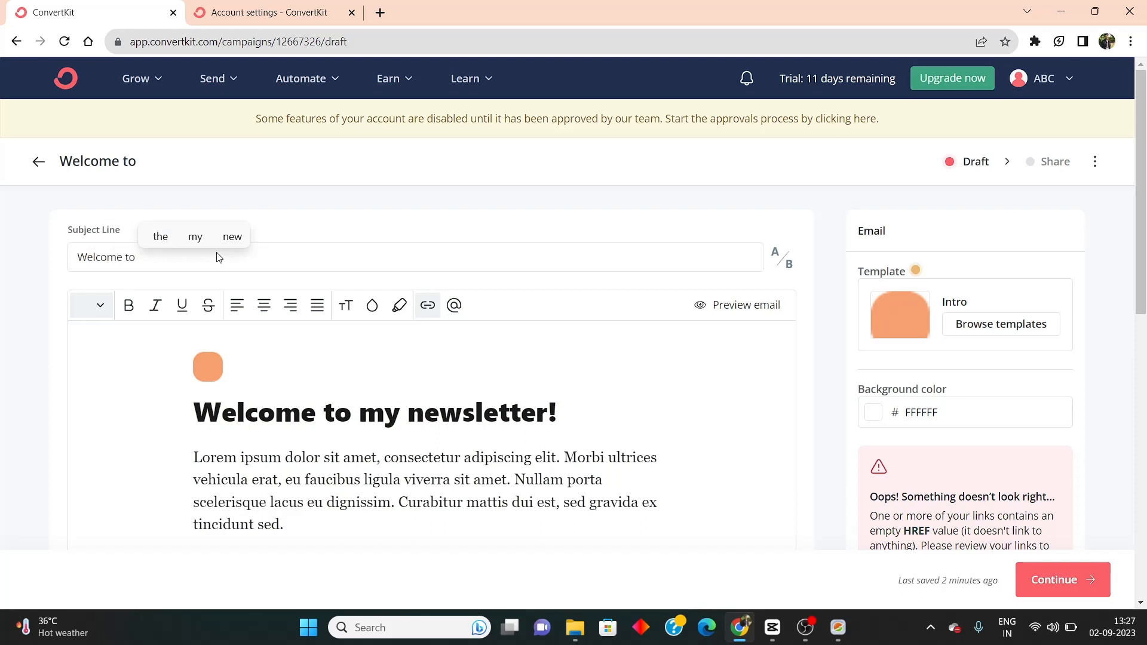
text( my newletter)
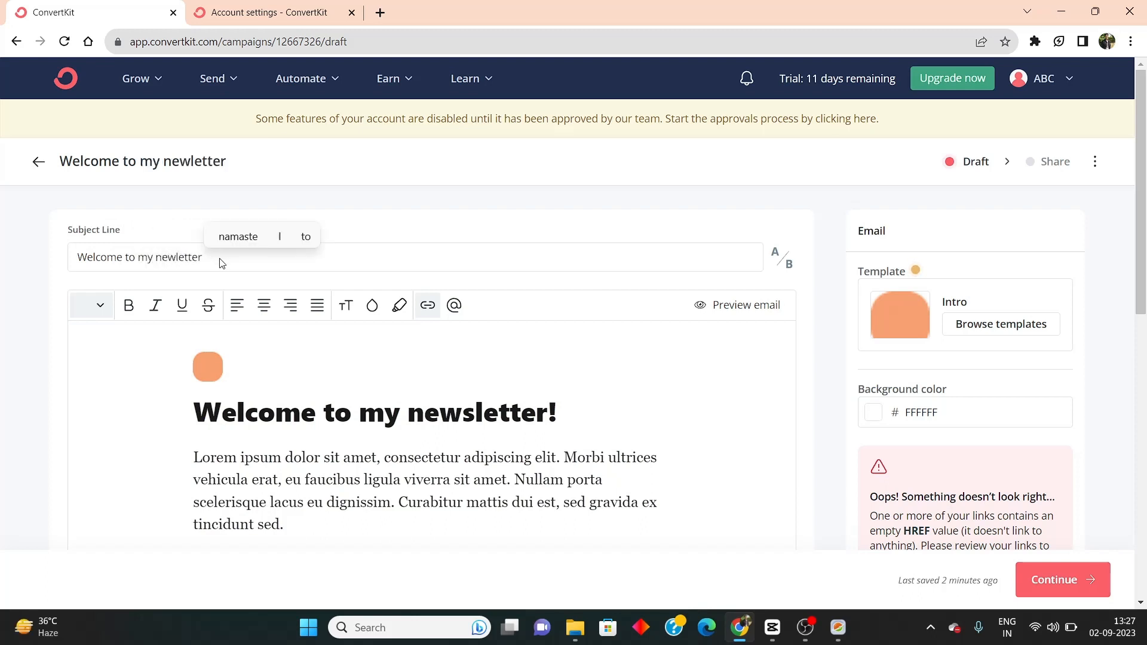
click(177, 257)
text(s)
click(390, 255)
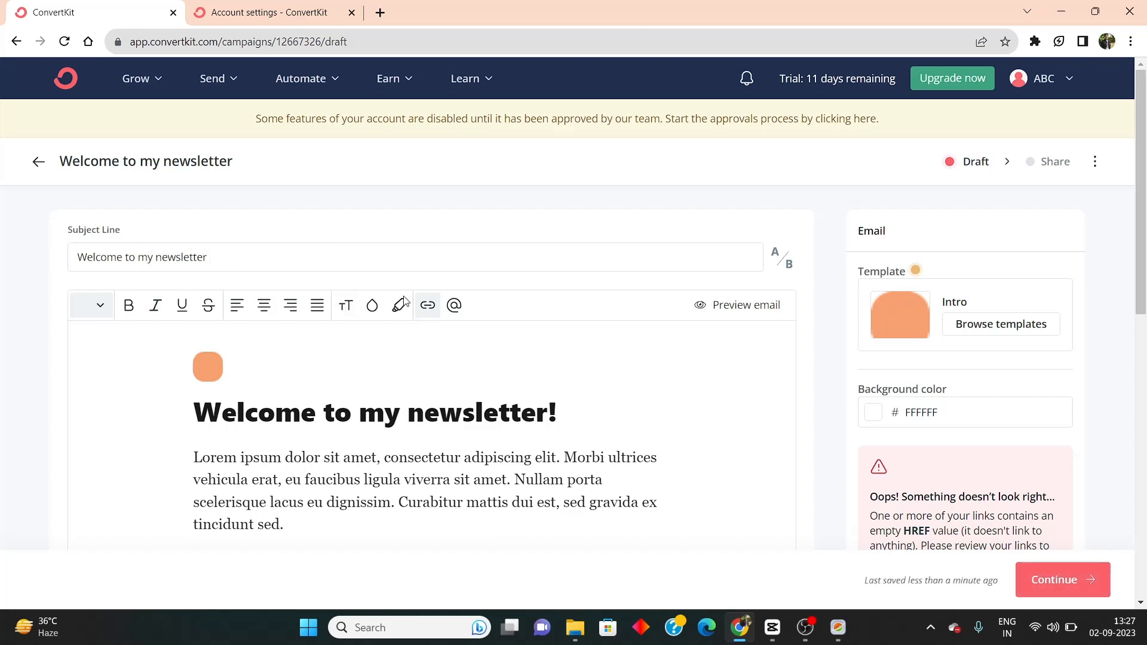
scroll(453, 344, down, 5)
scroll(454, 344, up, 5)
scroll(501, 338, down, 9)
scroll(501, 338, down, 2)
scroll(351, 399, up, 11)
Delete the orange image block above the heading
click(254, 370)
click(230, 361)
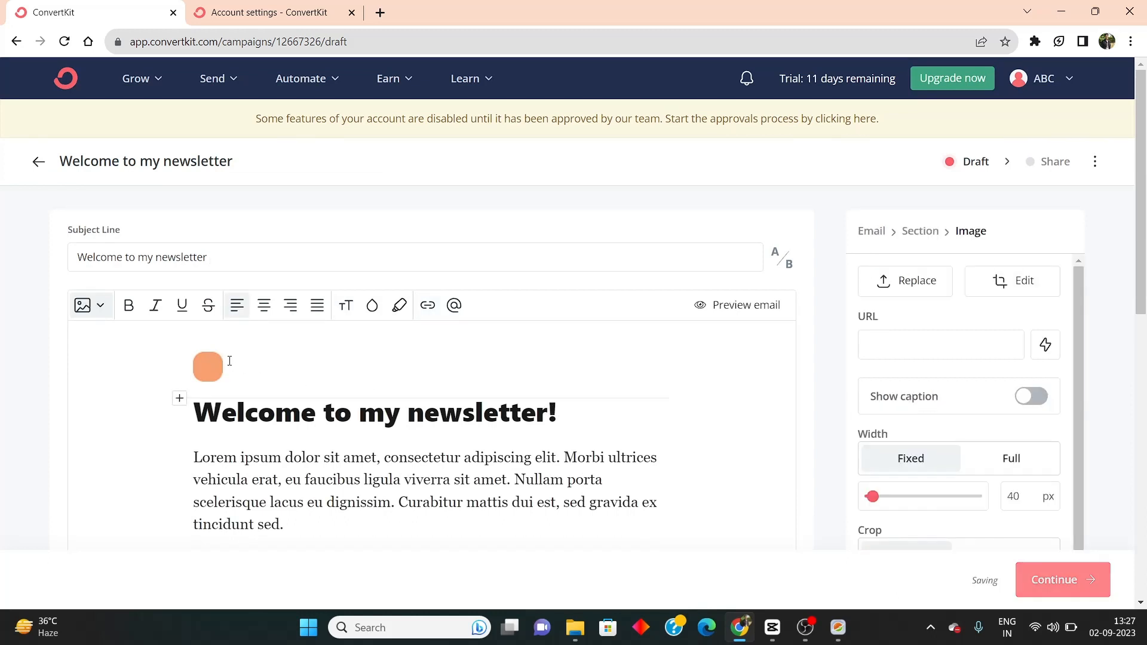
key(BackSpace)
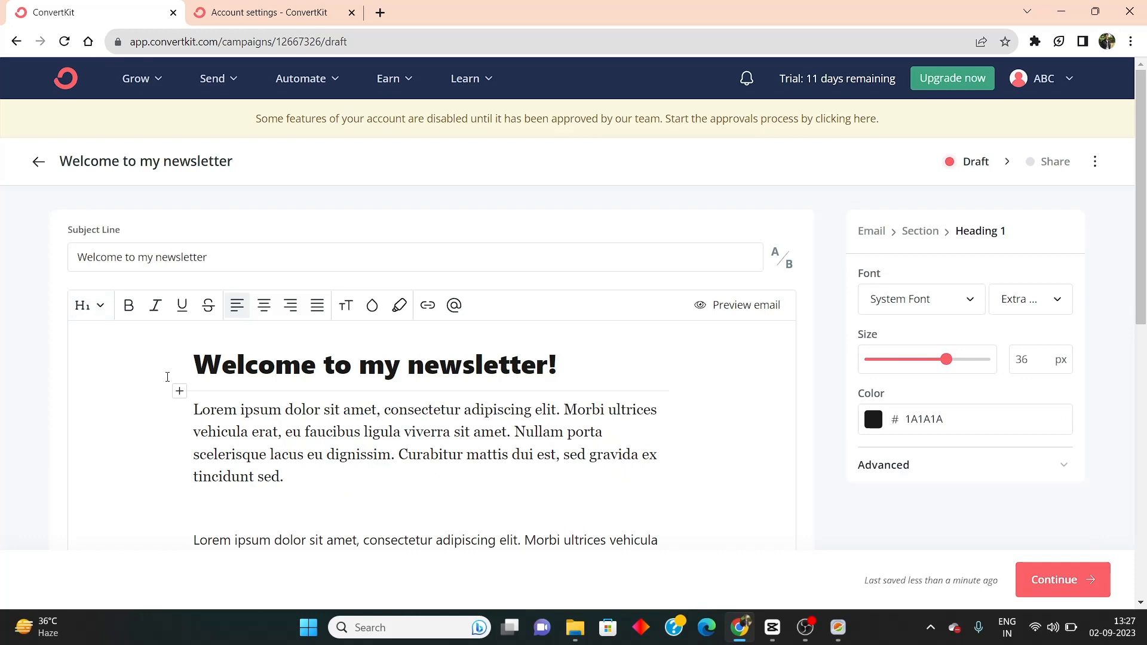
scroll(524, 460, down, 5)
scroll(524, 460, up, 5)
Toggle bold, italic and underline on the 'Welcome to my newsletter!' heading text
click(337, 431)
click(351, 363)
triple_click(352, 363)
click(128, 306)
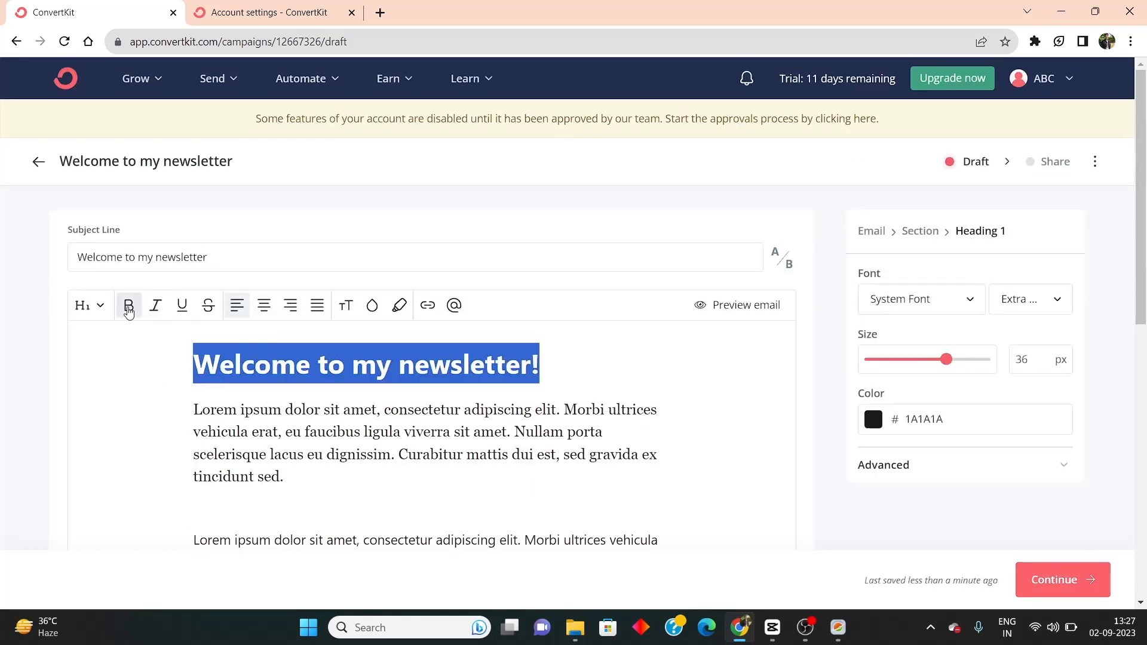
click(481, 435)
click(241, 363)
triple_click(241, 363)
click(156, 306)
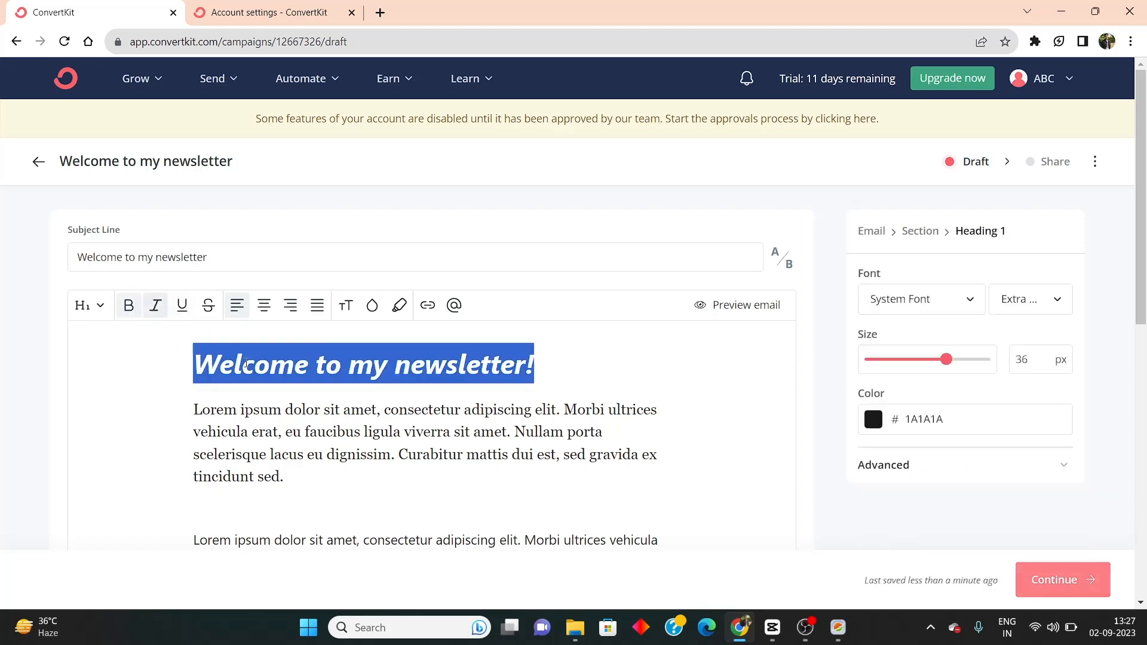
click(292, 365)
triple_click(255, 363)
click(182, 305)
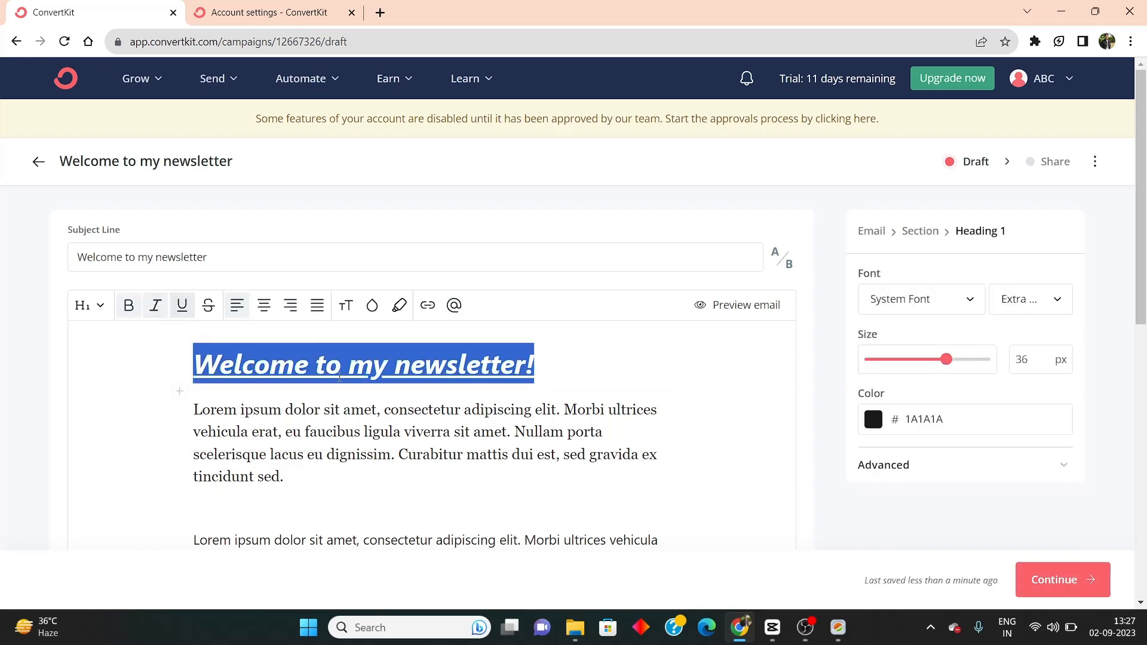
click(344, 363)
triple_click(332, 364)
click(72, 312)
Make the title a Heading 1 and remove its italic and underline
click(89, 304)
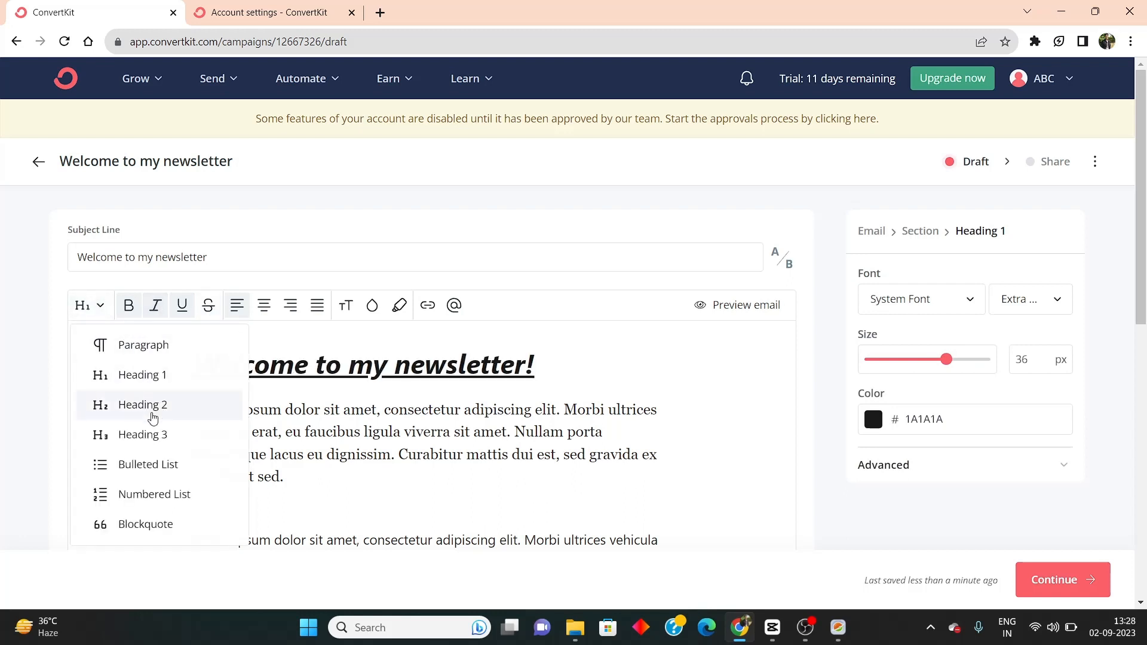
click(150, 494)
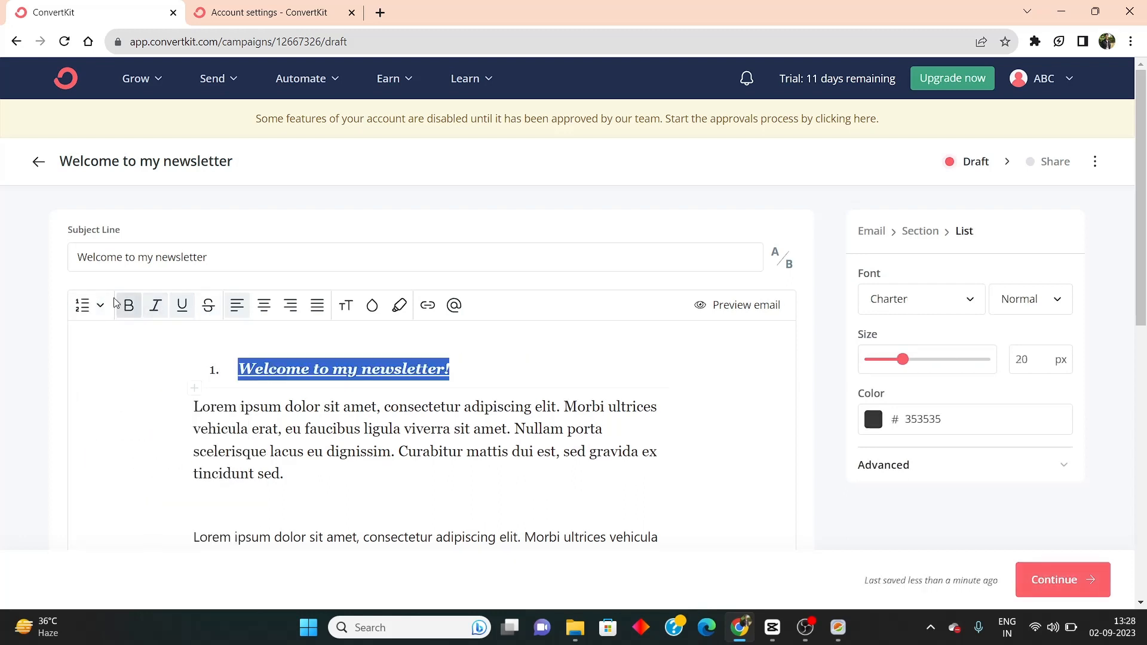
click(90, 305)
click(128, 381)
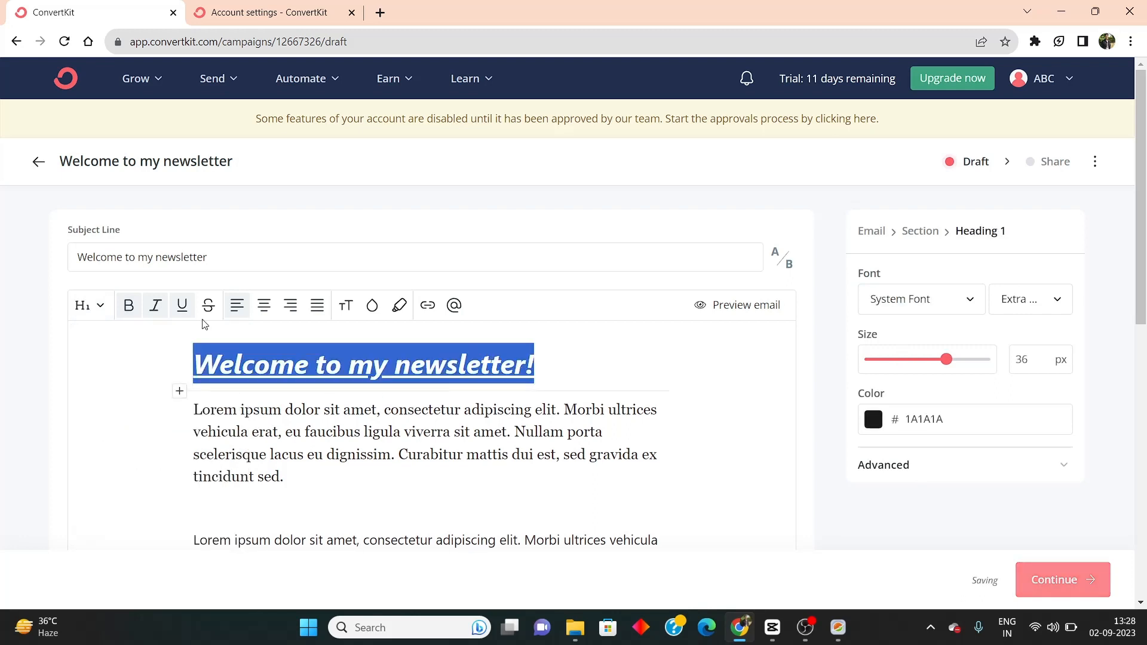
click(155, 305)
click(184, 307)
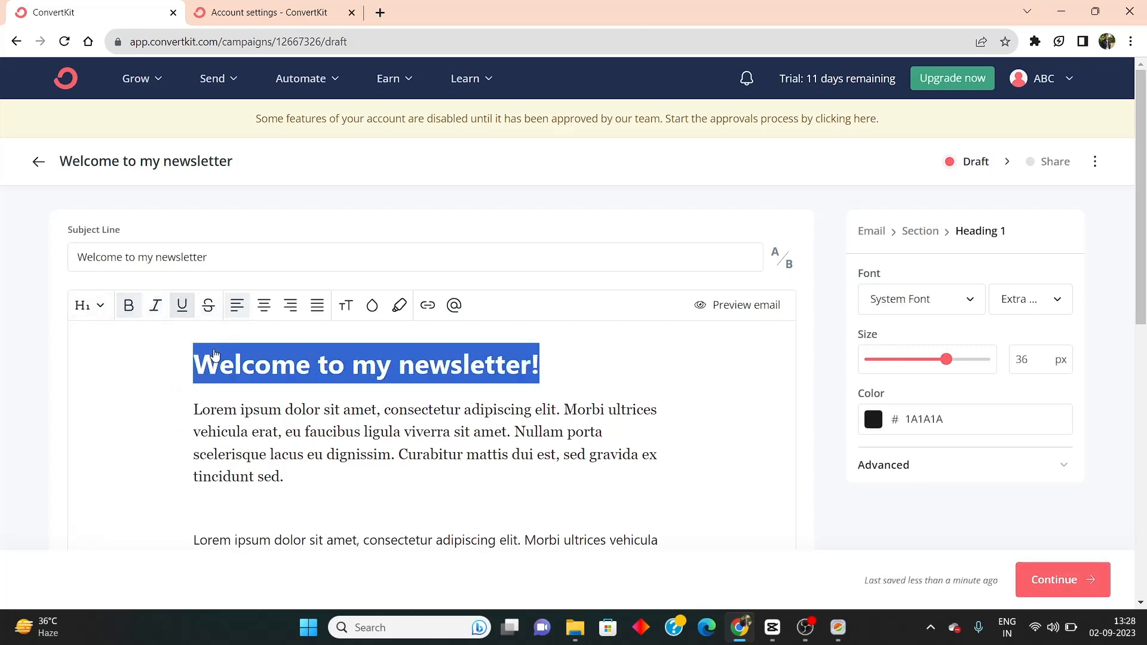
click(389, 432)
scroll(408, 413, down, 2)
scroll(408, 413, up, 2)
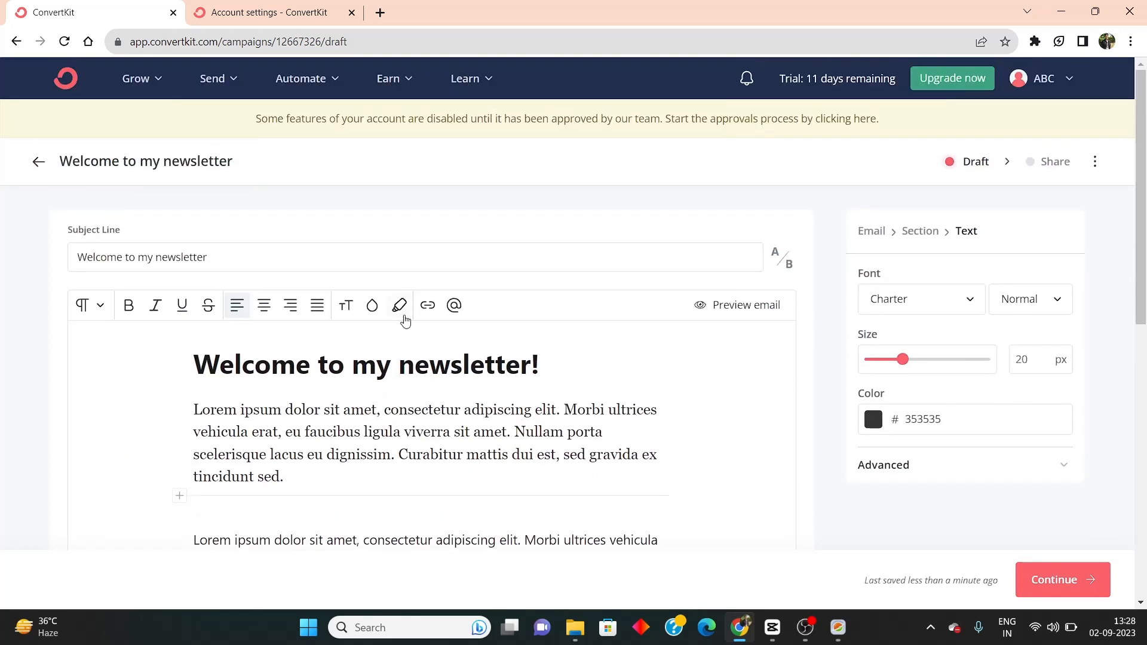
click(399, 305)
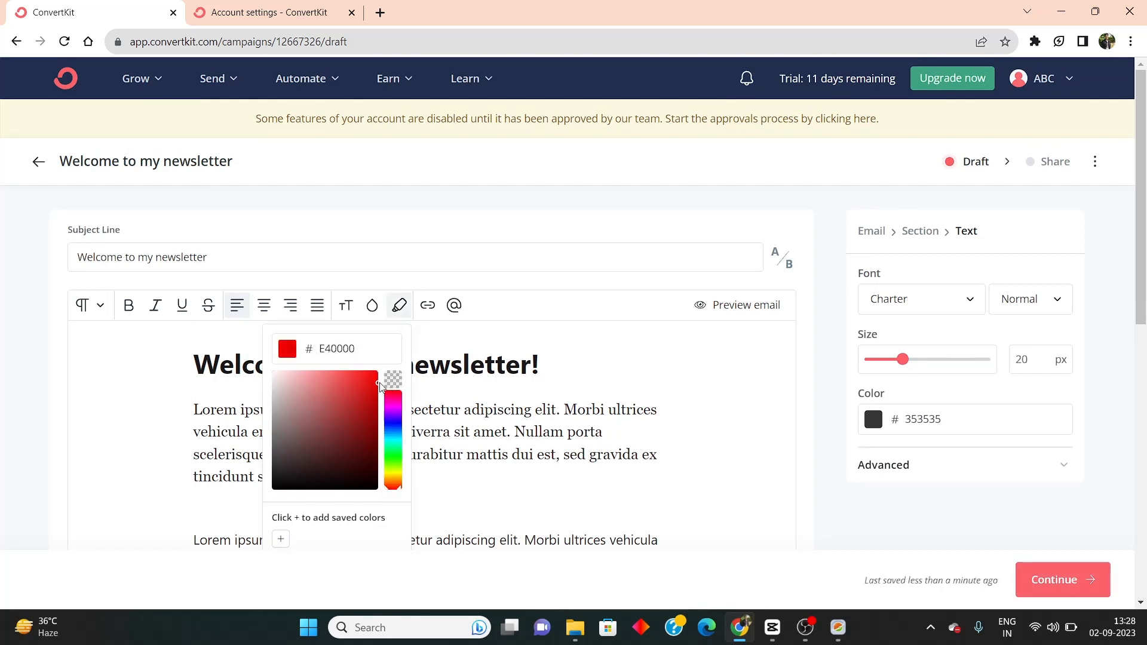
click(399, 305)
scroll(463, 441, down, 8)
scroll(464, 442, up, 4)
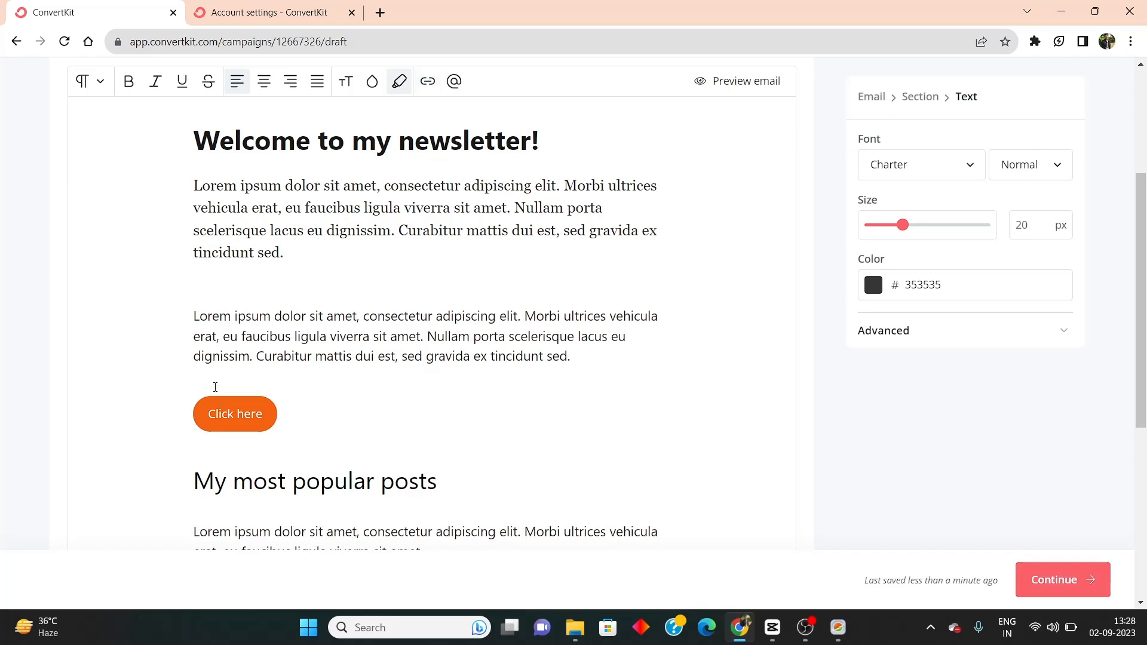
click(230, 412)
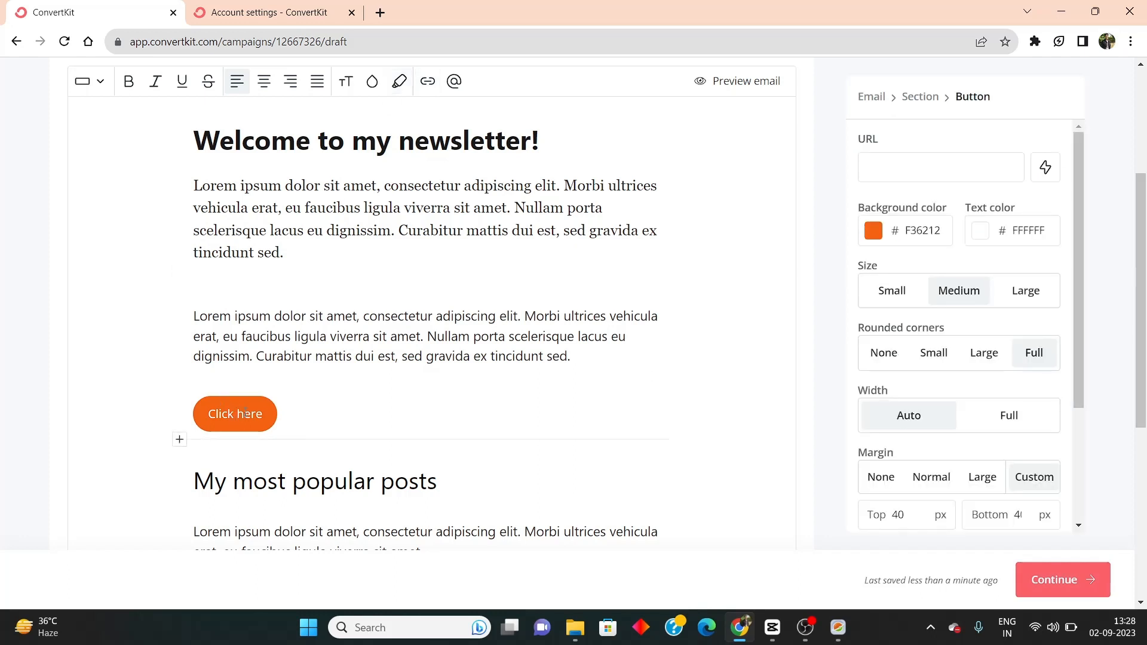
click(427, 81)
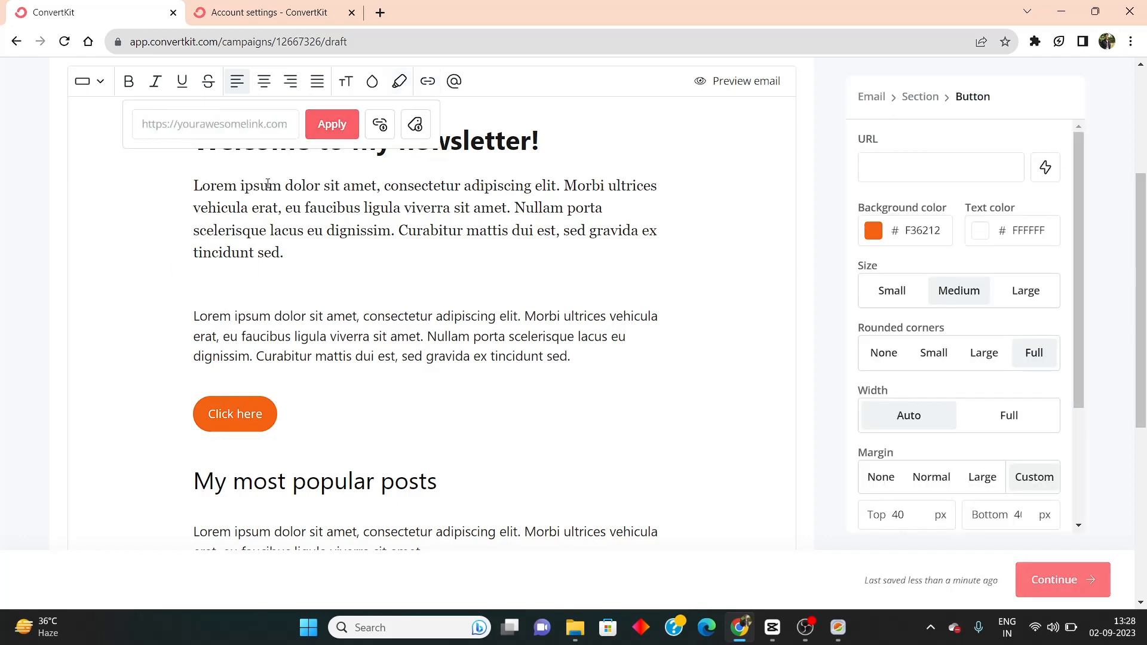
text(google.com)
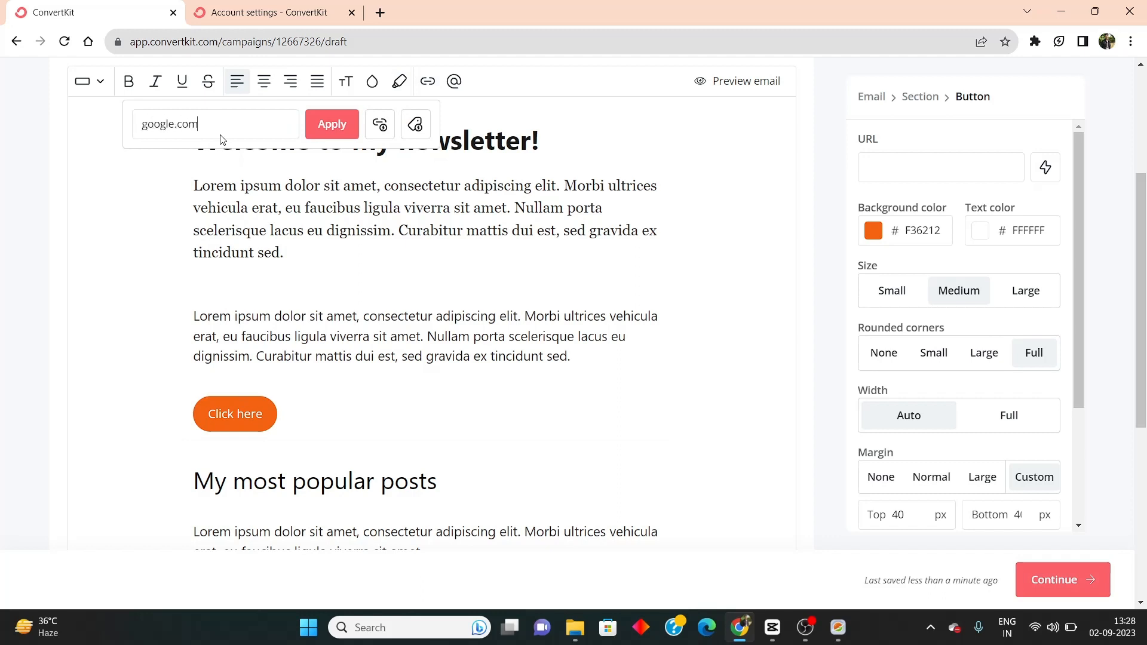
click(332, 124)
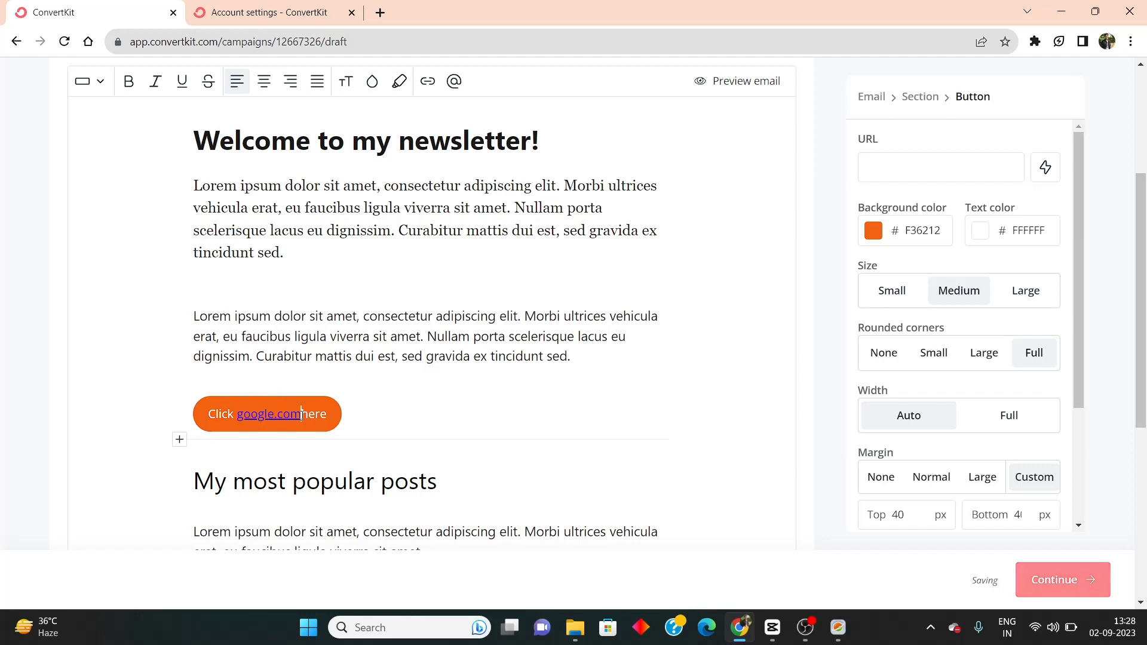
drag(301, 414, 234, 414)
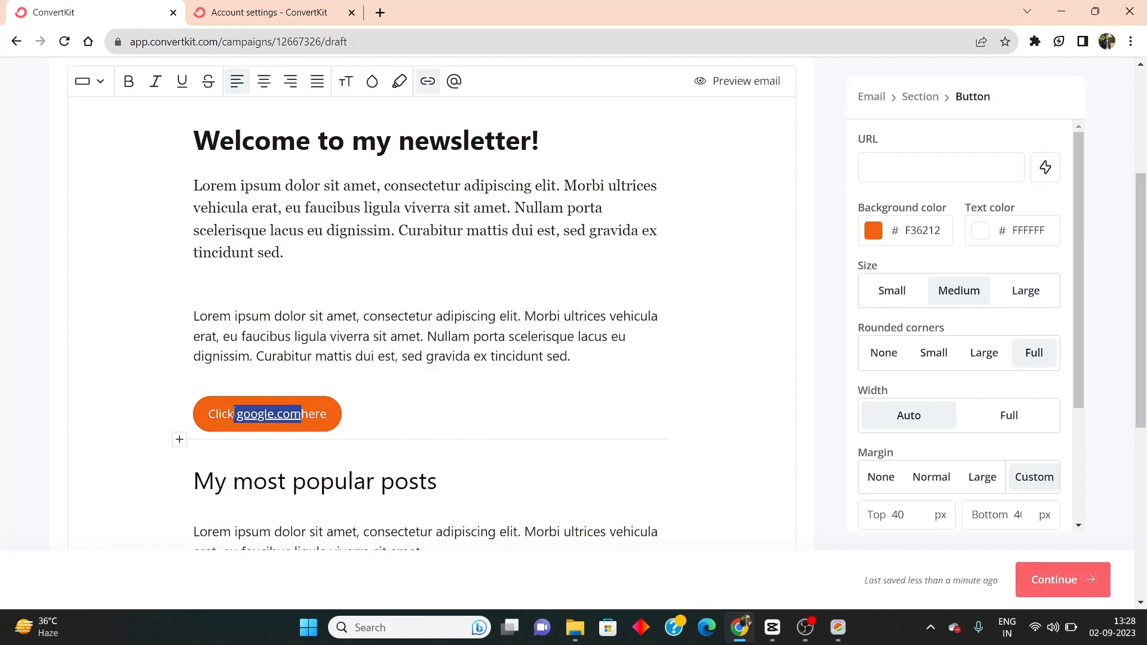
key(BackSpace)
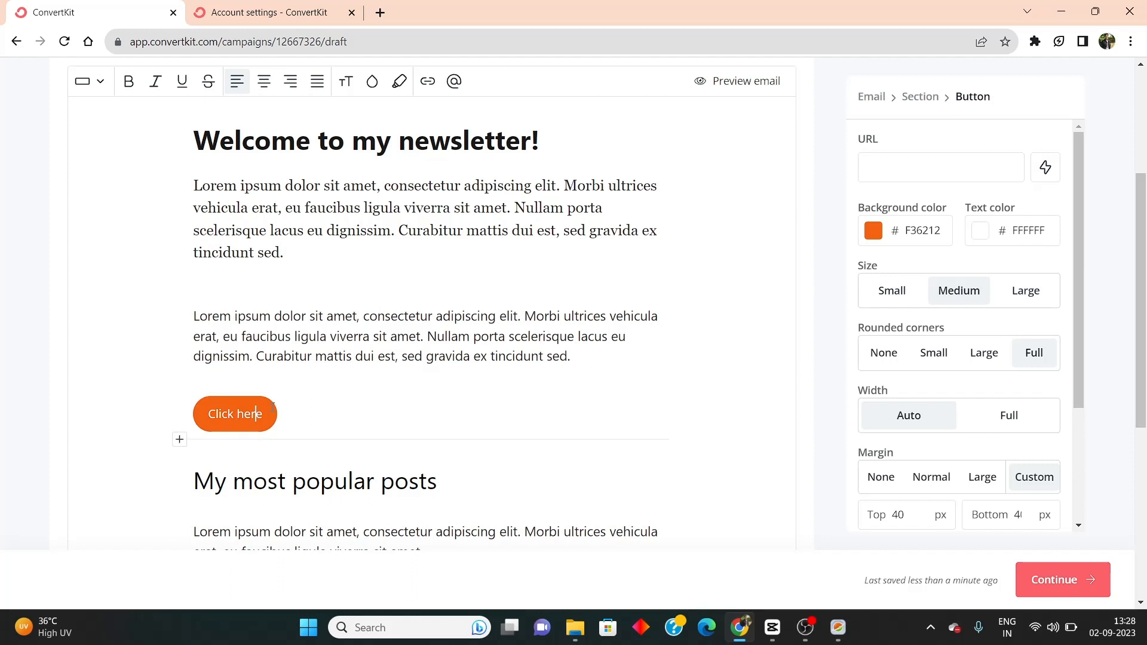
scroll(474, 431, down, 5)
scroll(522, 441, up, 5)
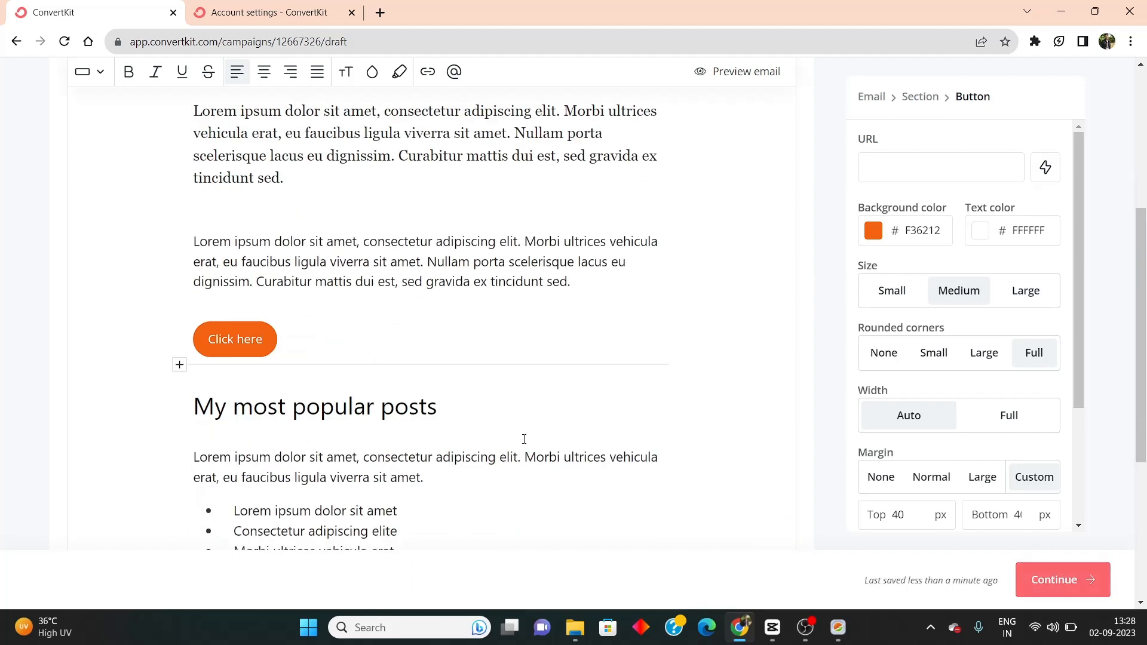
scroll(1003, 293, up, 4)
scroll(1014, 252, down, 4)
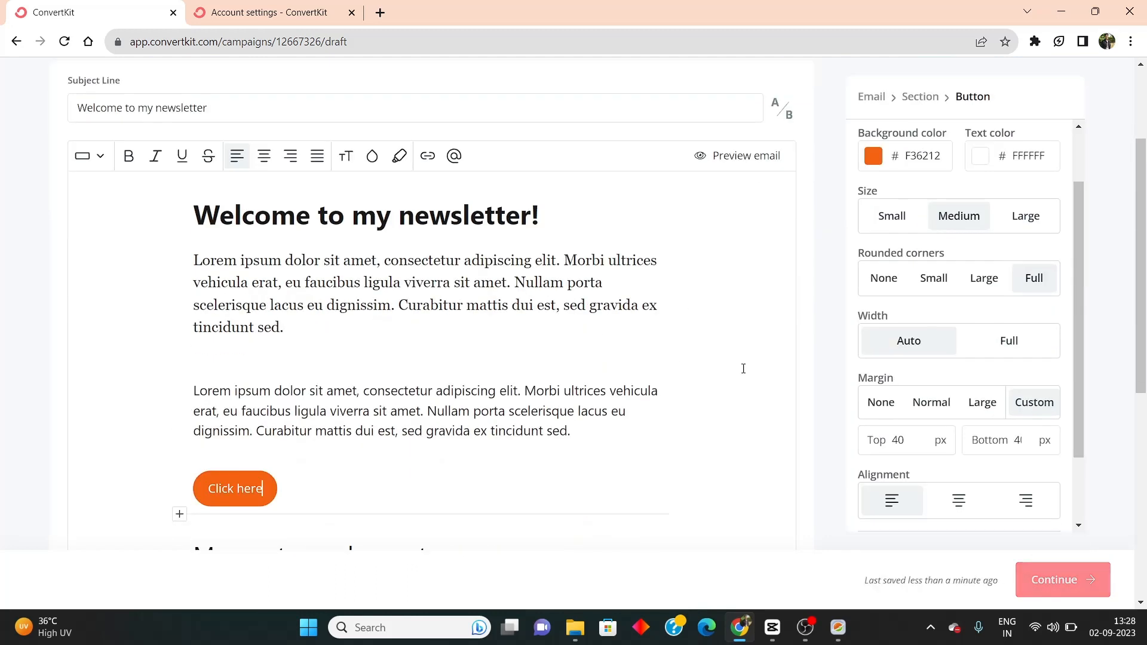
scroll(489, 389, up, 3)
scroll(311, 393, down, 4)
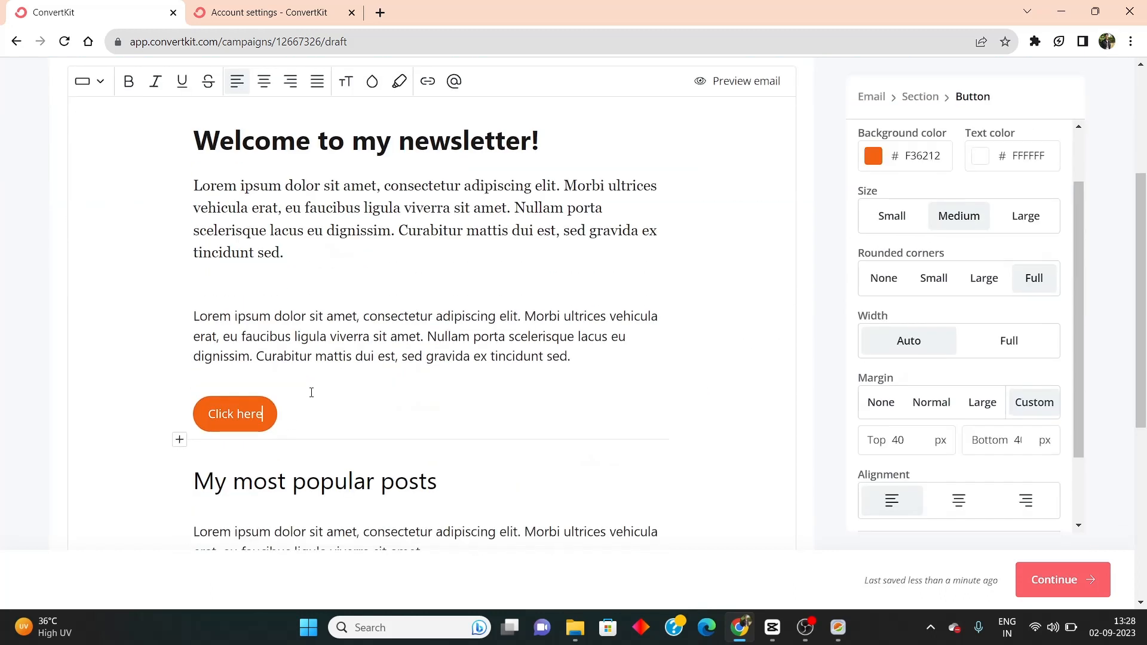
scroll(361, 312, up, 3)
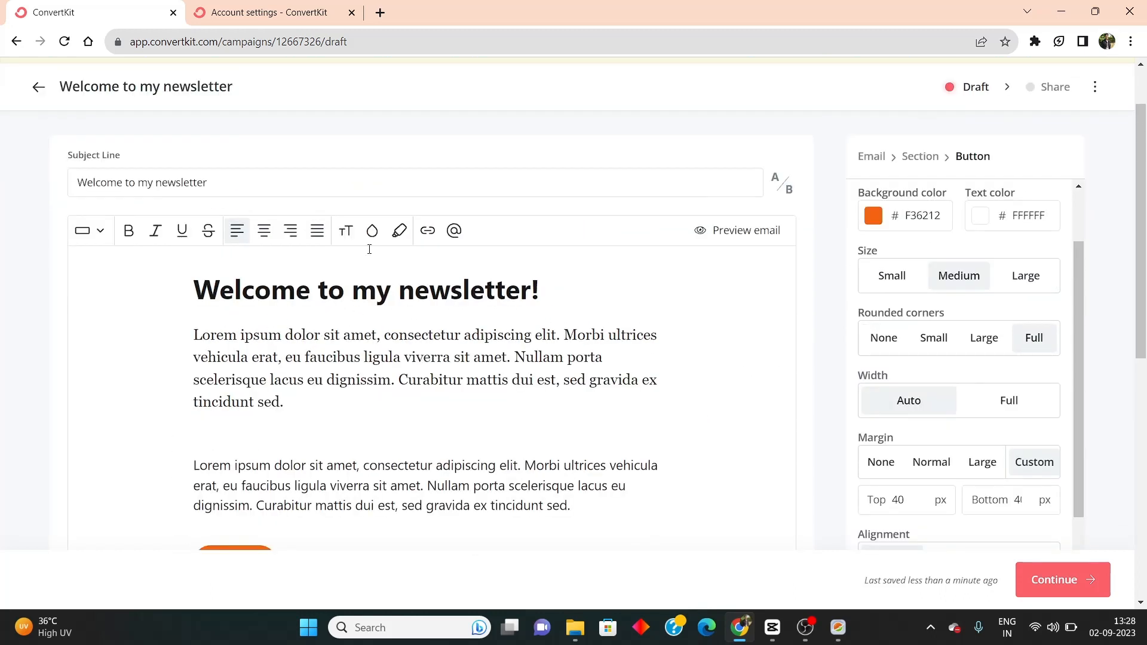
scroll(881, 275, up, 3)
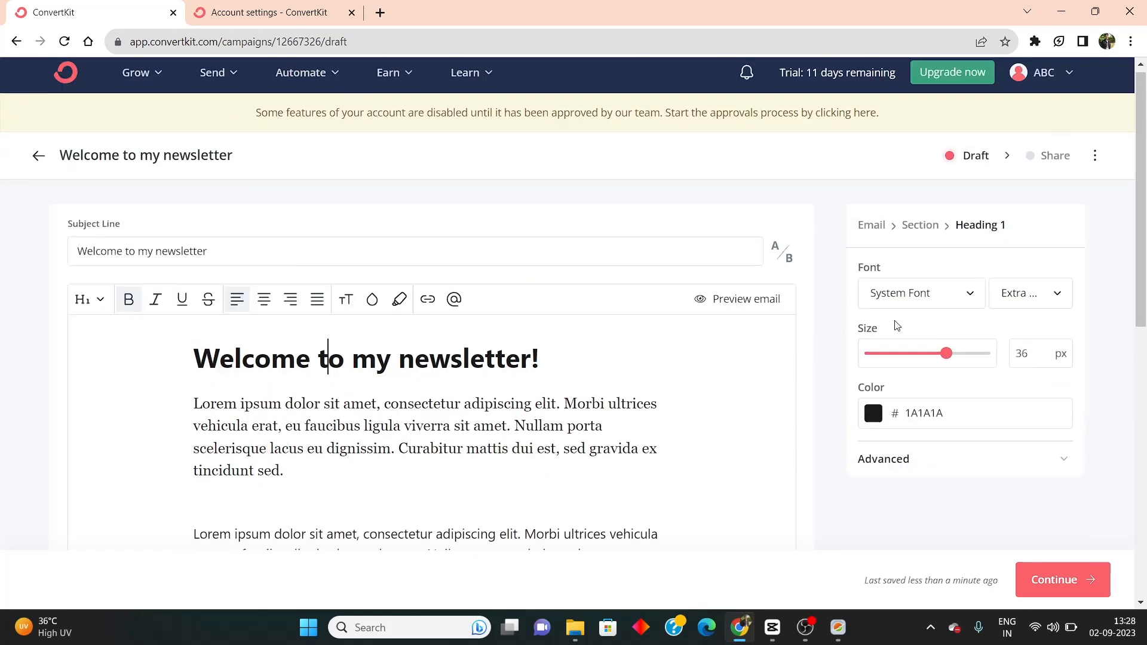
scroll(697, 353, down, 1)
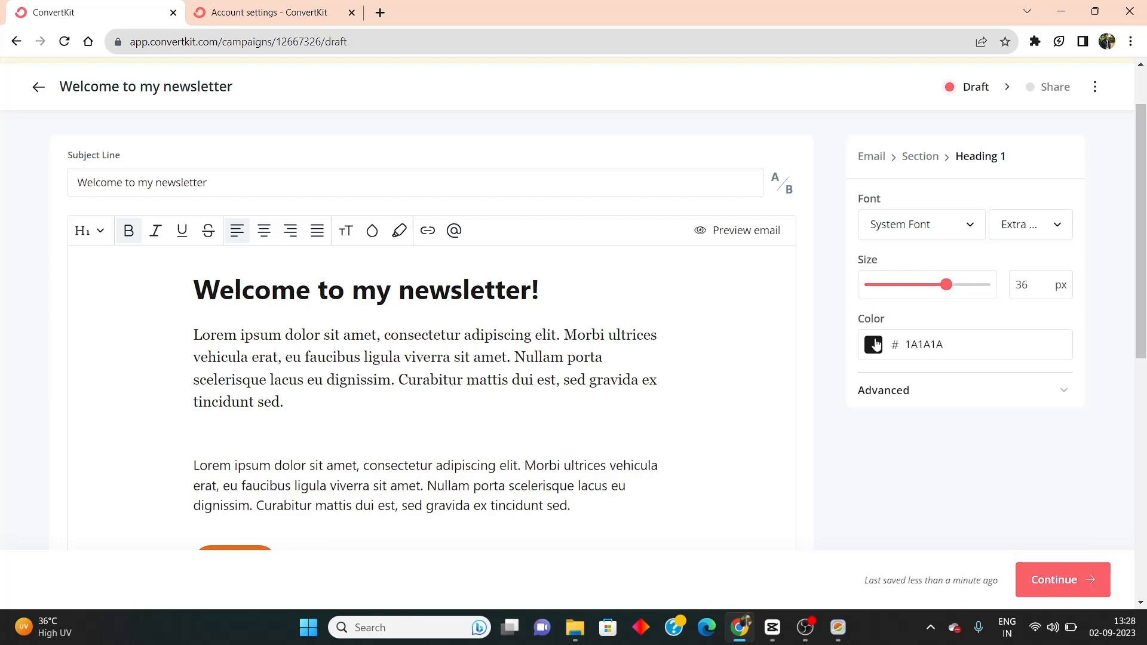
Colour the Heading 1 text #141313 using the swatch picker
click(876, 347)
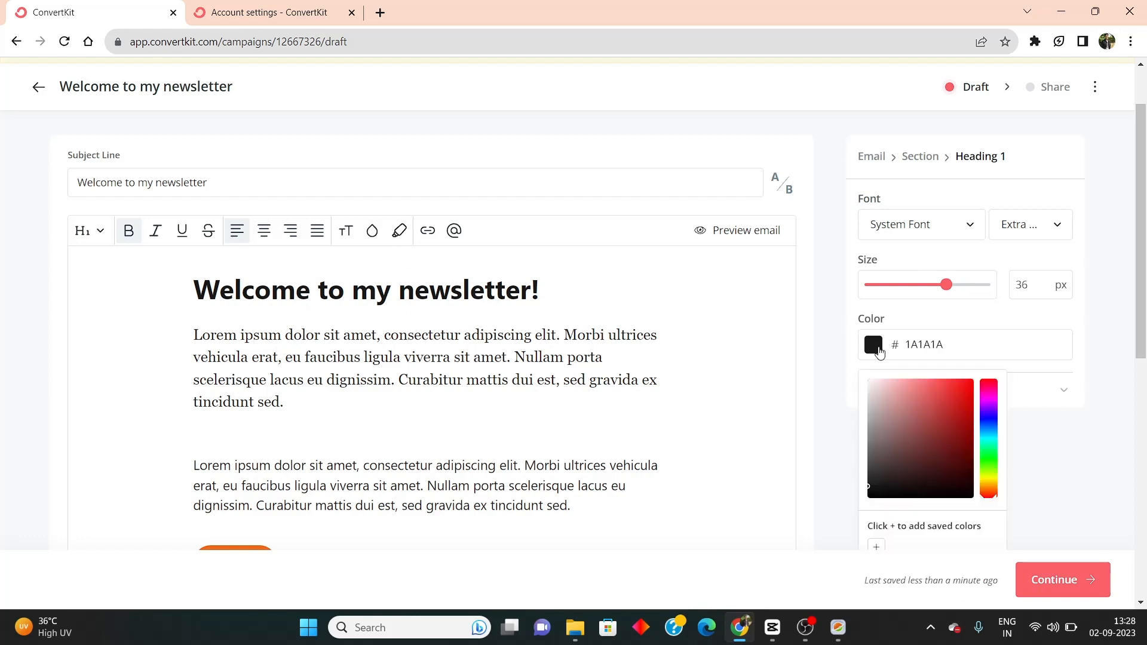
mouse_move(940, 404)
mouse_down()
mouse_move(958, 392)
mouse_move(967, 448)
mouse_move(895, 481)
mouse_move(869, 387)
mouse_move(908, 435)
mouse_move(873, 489)
mouse_up()
click(1042, 294)
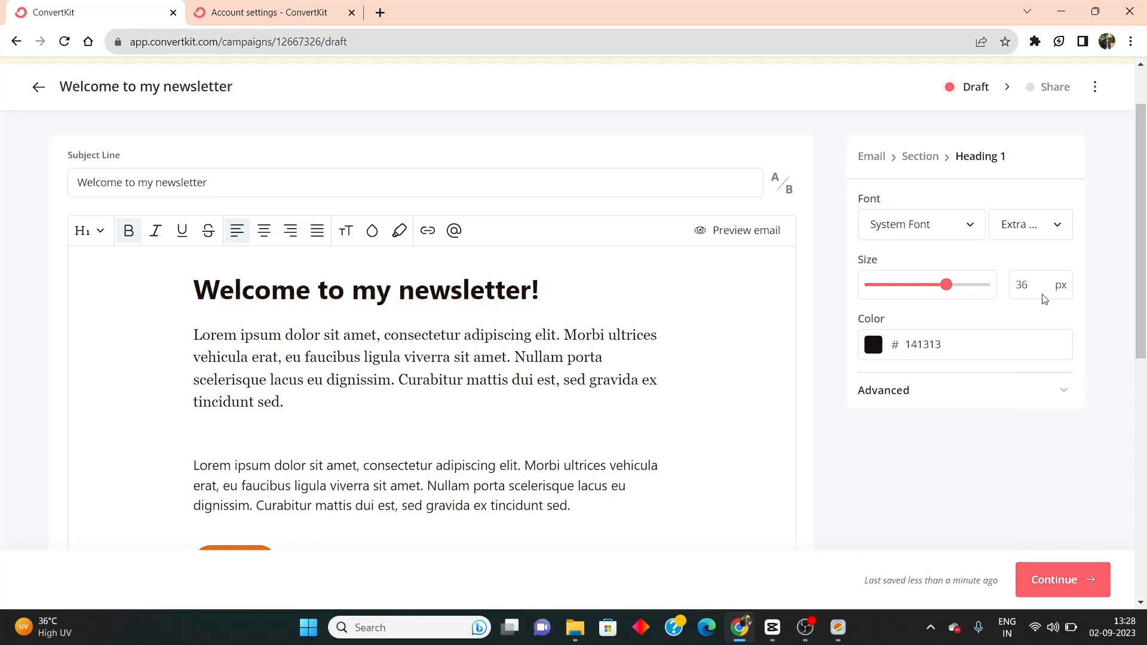
Try Roboto and Arial Black as the heading font, then revert to System Font
click(941, 225)
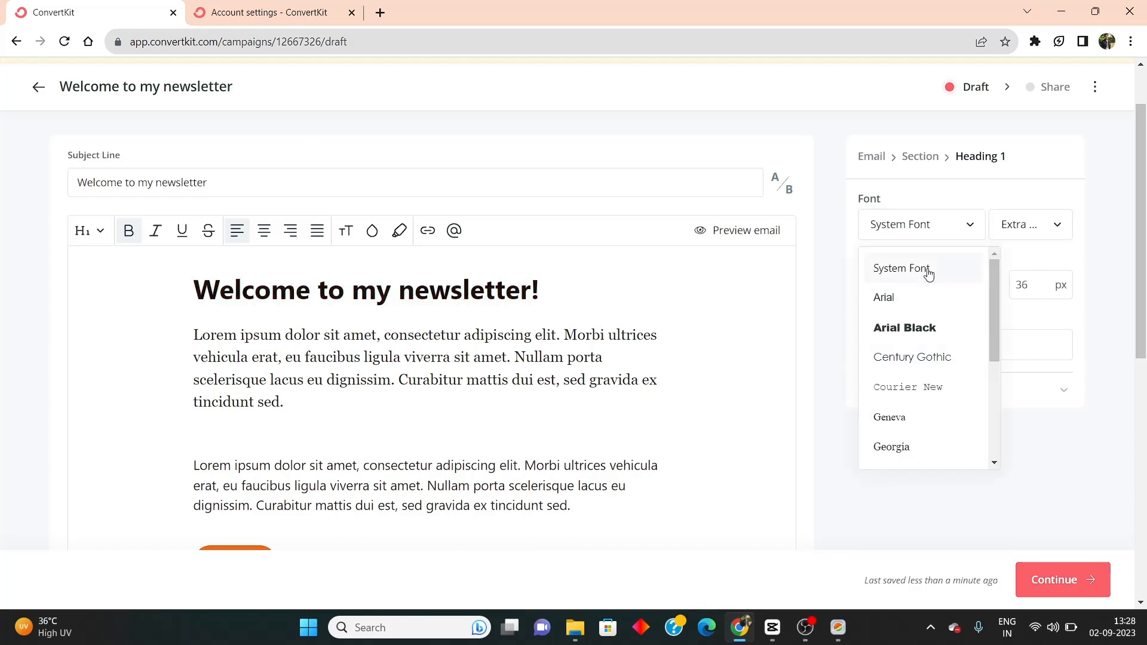
scroll(914, 347, down, 3)
scroll(911, 358, down, 5)
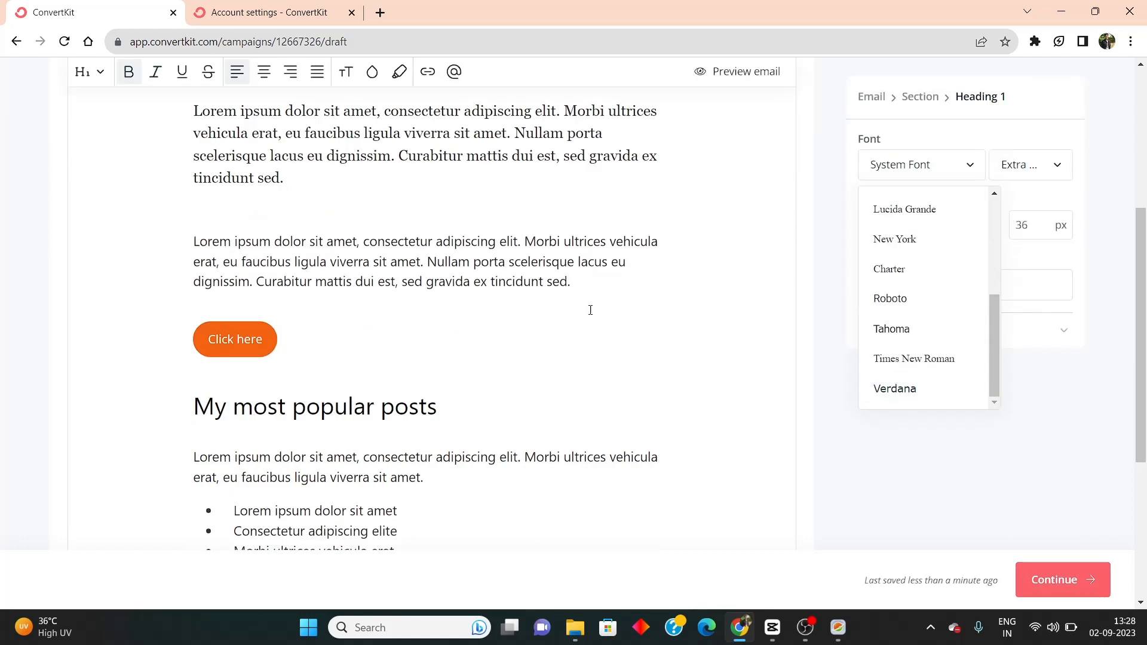
scroll(590, 310, up, 4)
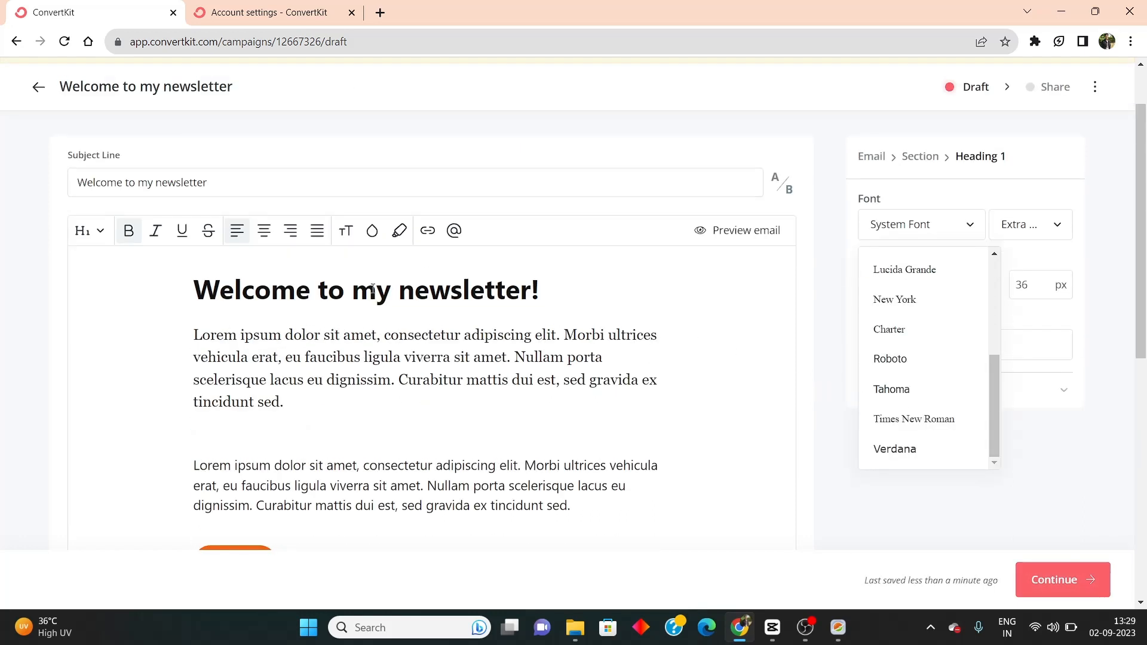
click(889, 360)
click(917, 237)
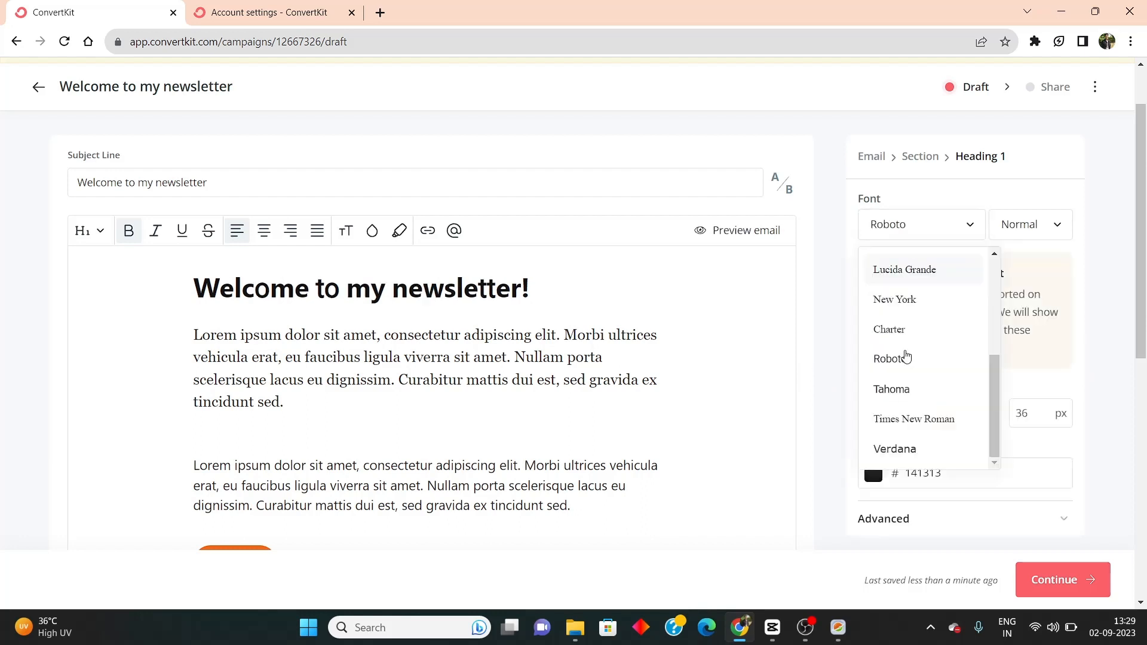
scroll(908, 343, up, 5)
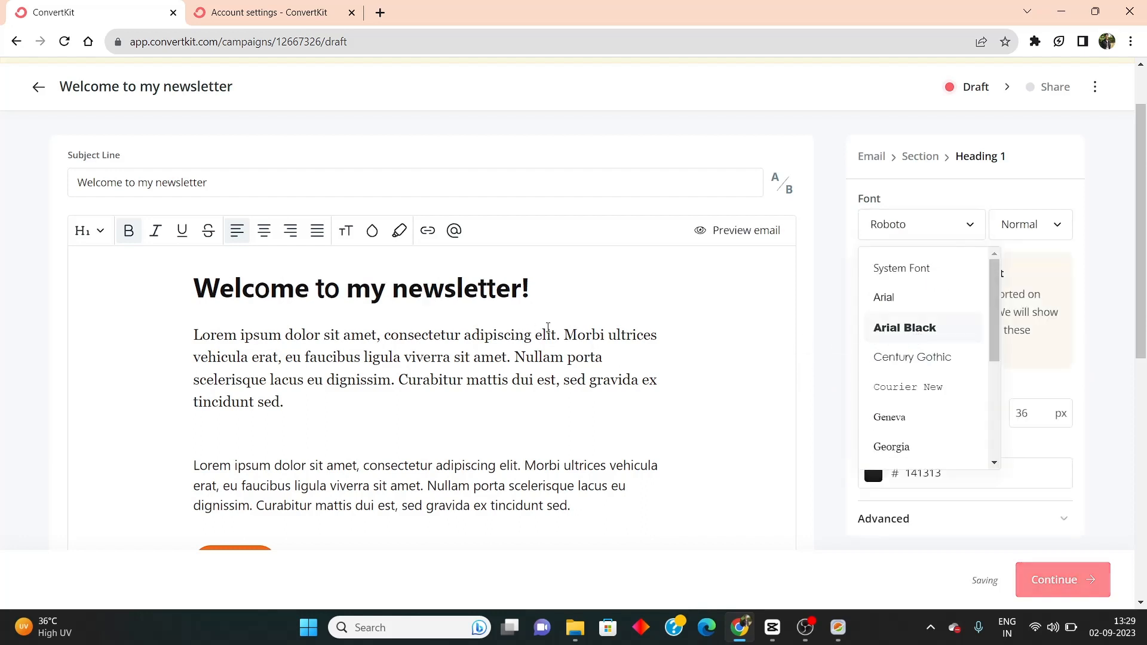
click(899, 335)
click(906, 233)
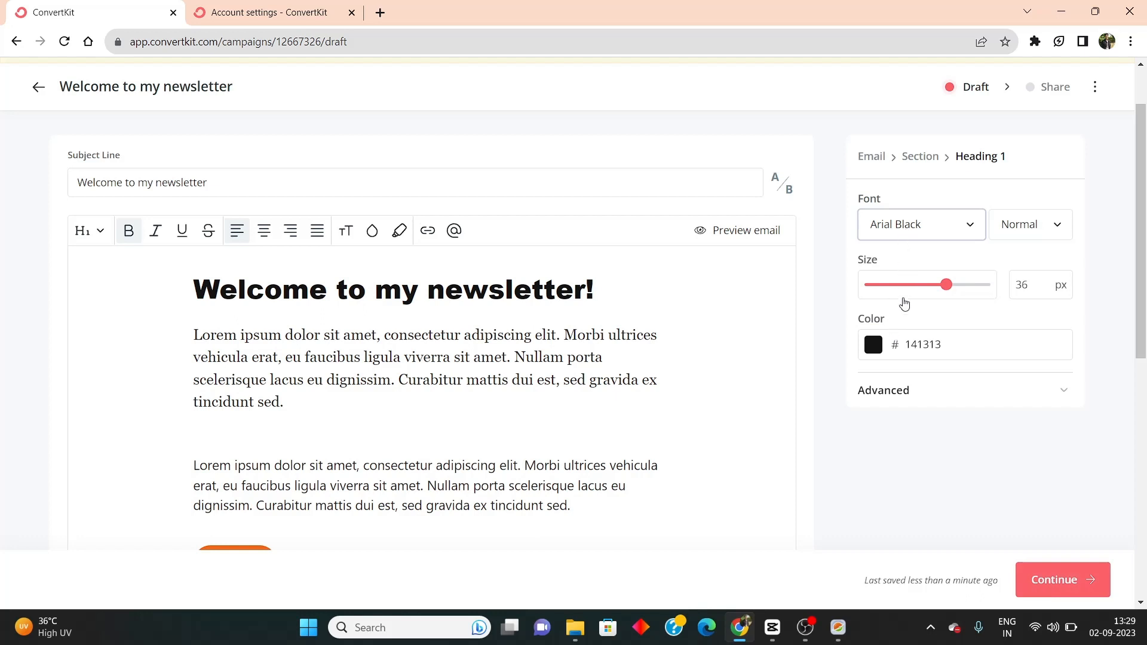
scroll(920, 292, up, 3)
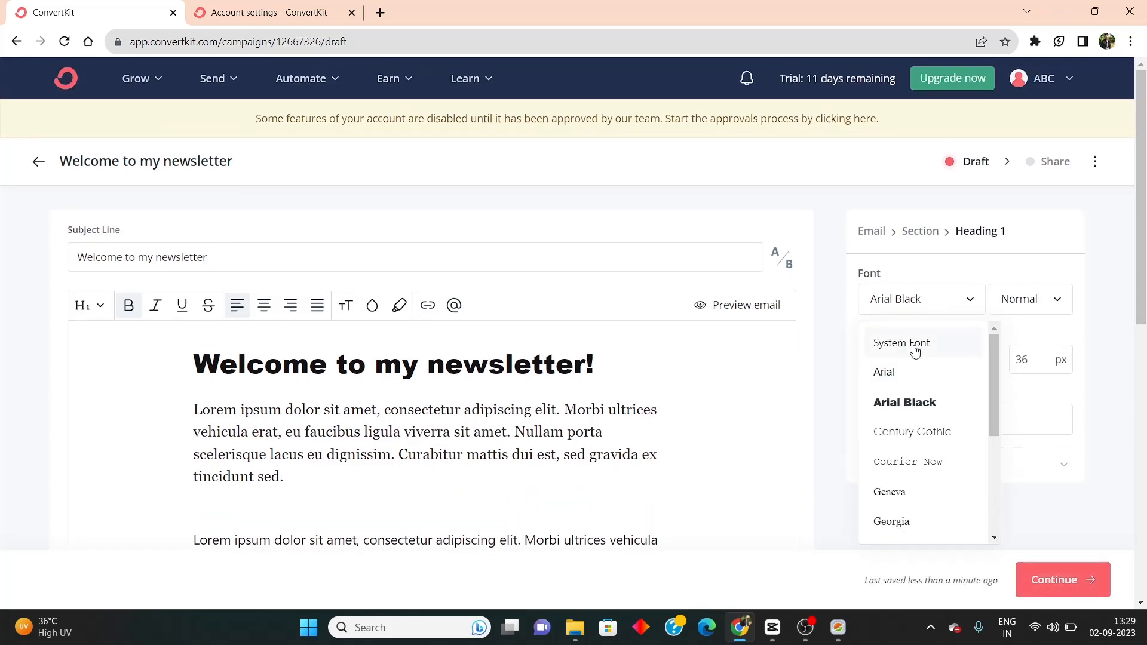
click(916, 347)
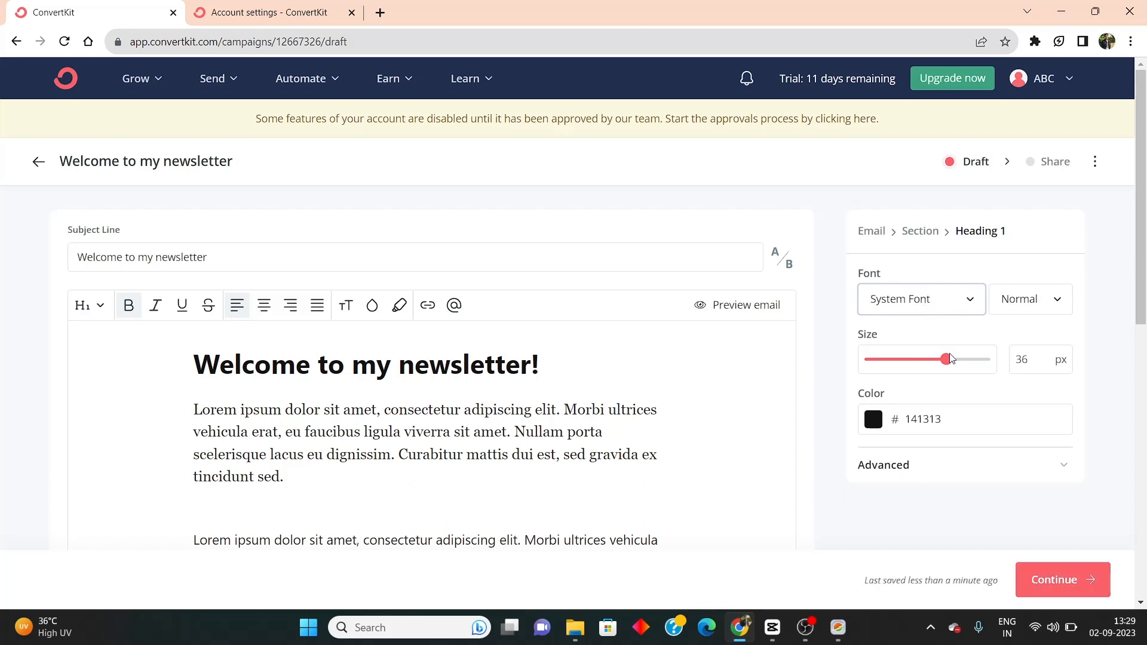
Nudge the heading size slider to 37 px
mouse_move(946, 360)
mouse_down()
mouse_move(918, 363)
mouse_move(951, 366)
mouse_up()
scroll(283, 380, down, 3)
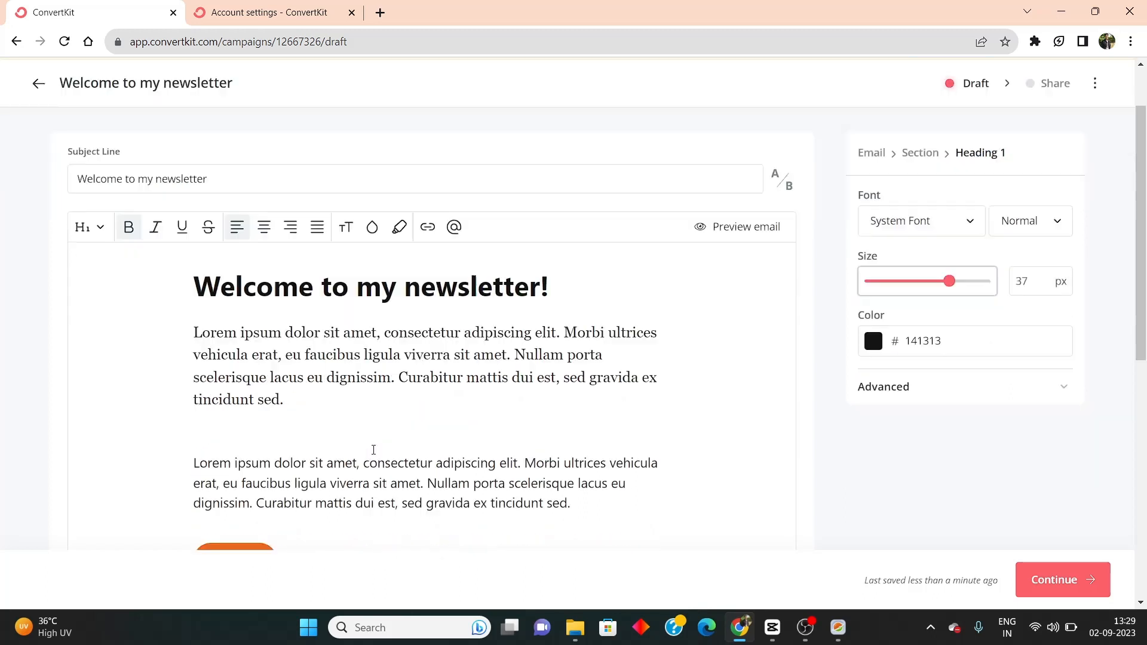
scroll(409, 440, up, 1)
scroll(384, 447, down, 5)
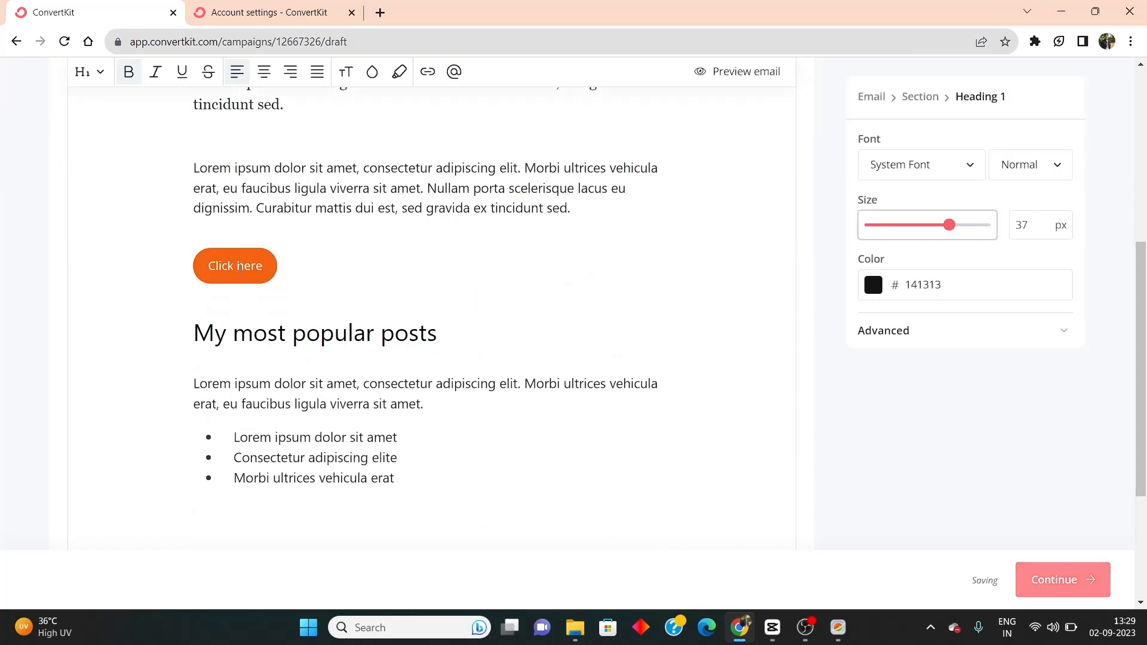
Make the Click here button Auto width, Small size, with Small rounded corners
click(236, 266)
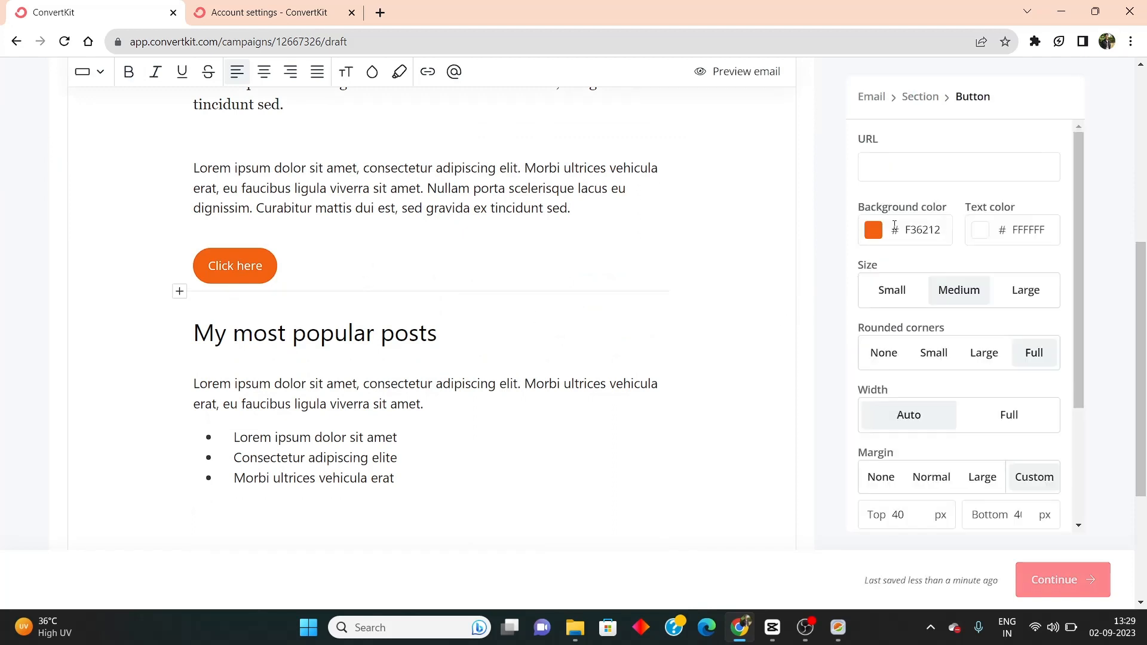
scroll(948, 440, down, 3)
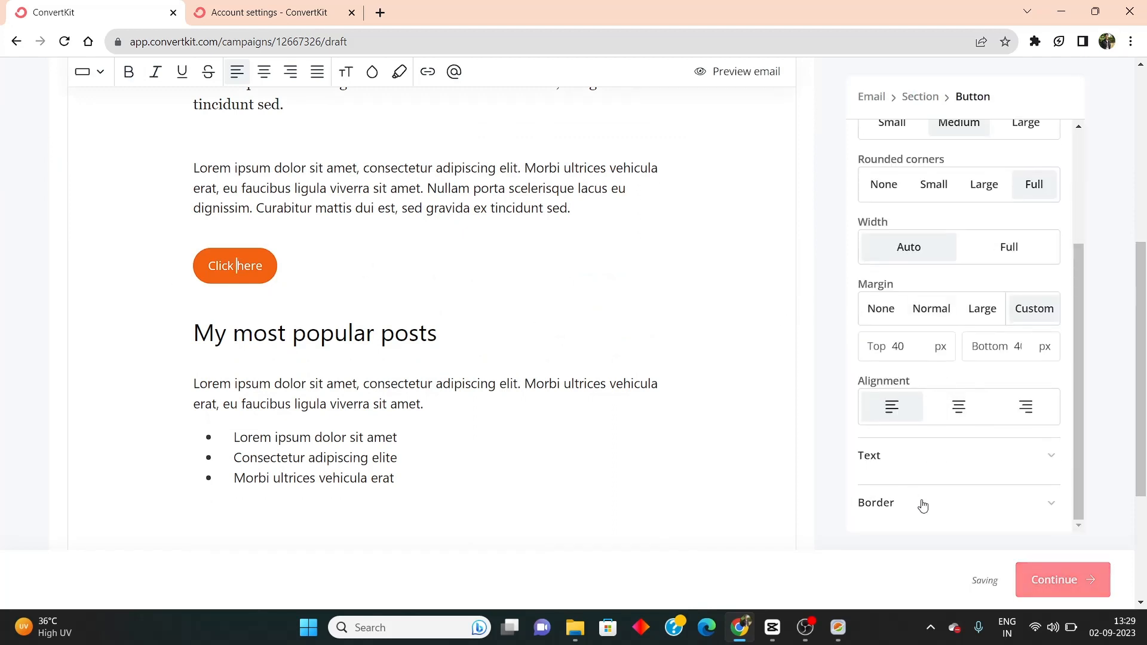
scroll(982, 359, up, 3)
scroll(927, 310, down, 2)
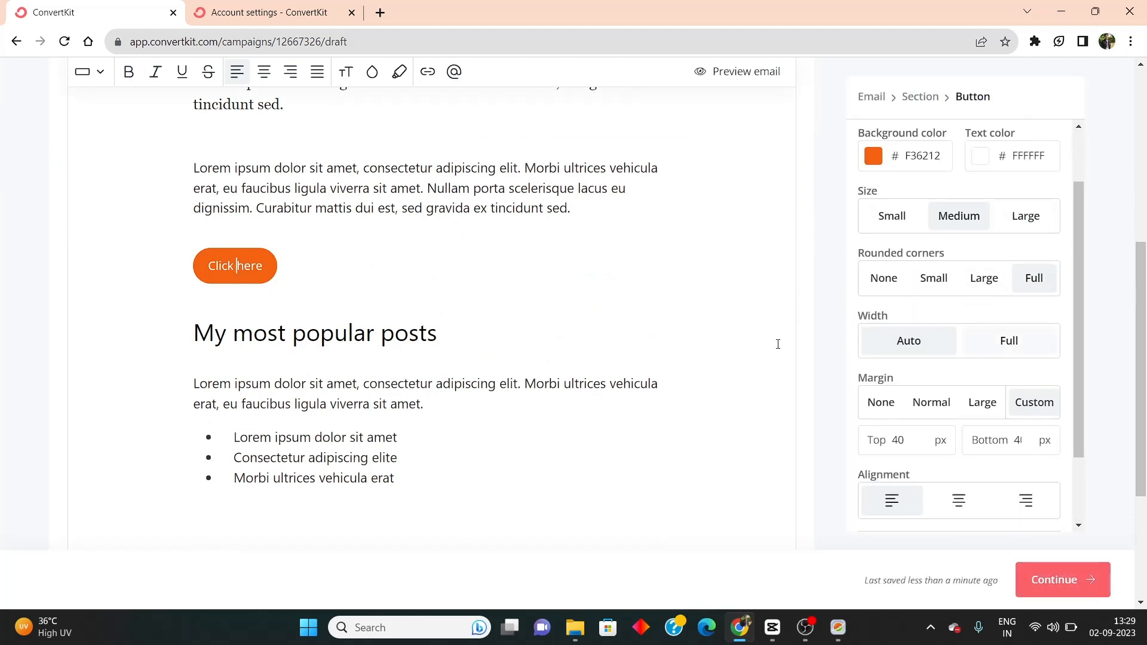
click(1007, 338)
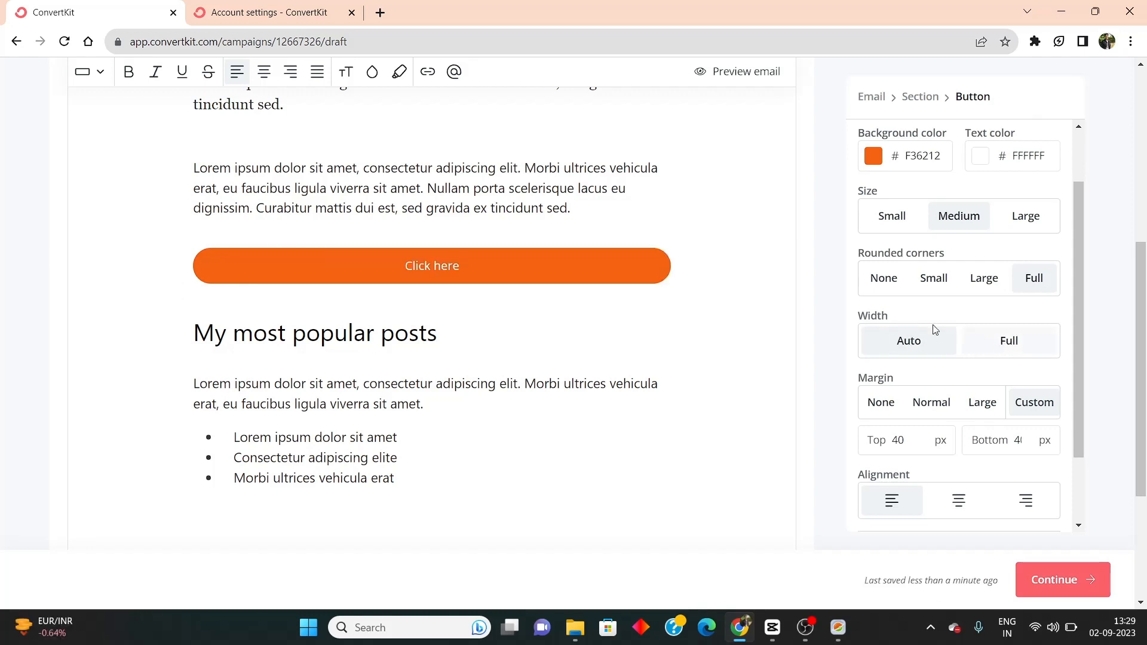
click(929, 339)
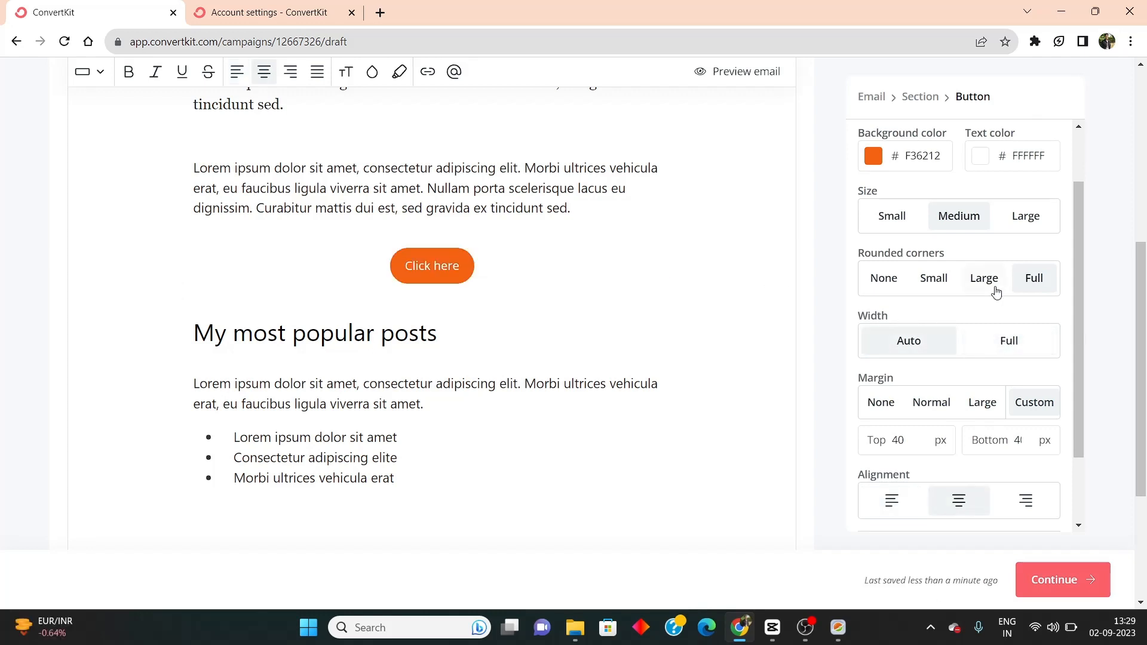
click(990, 286)
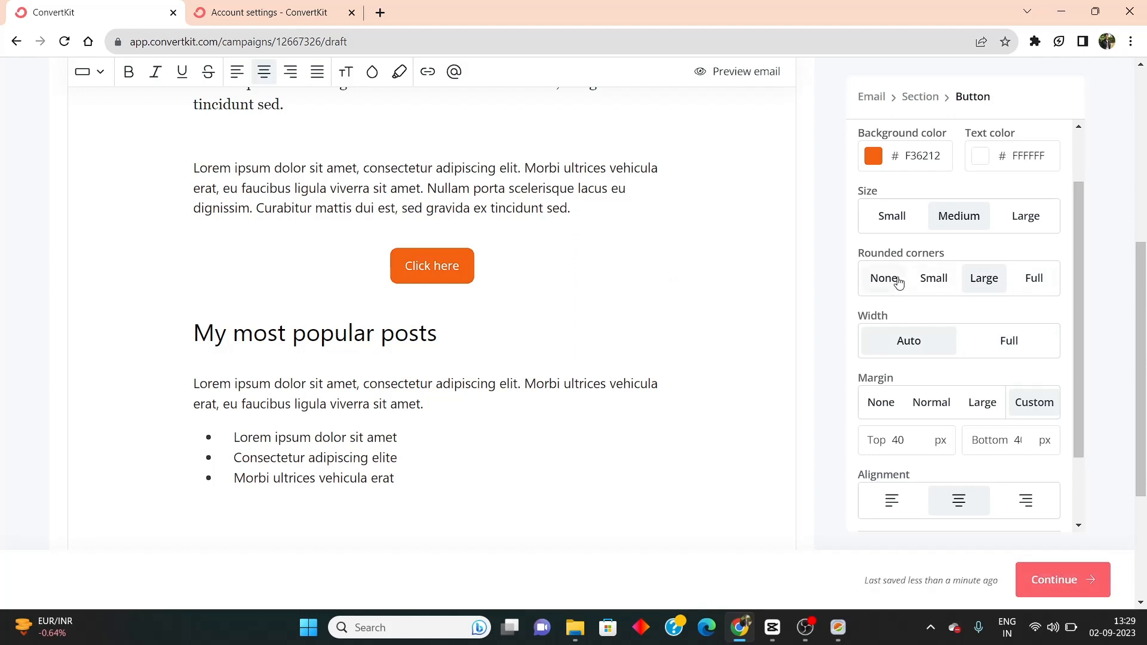
click(887, 279)
click(1025, 218)
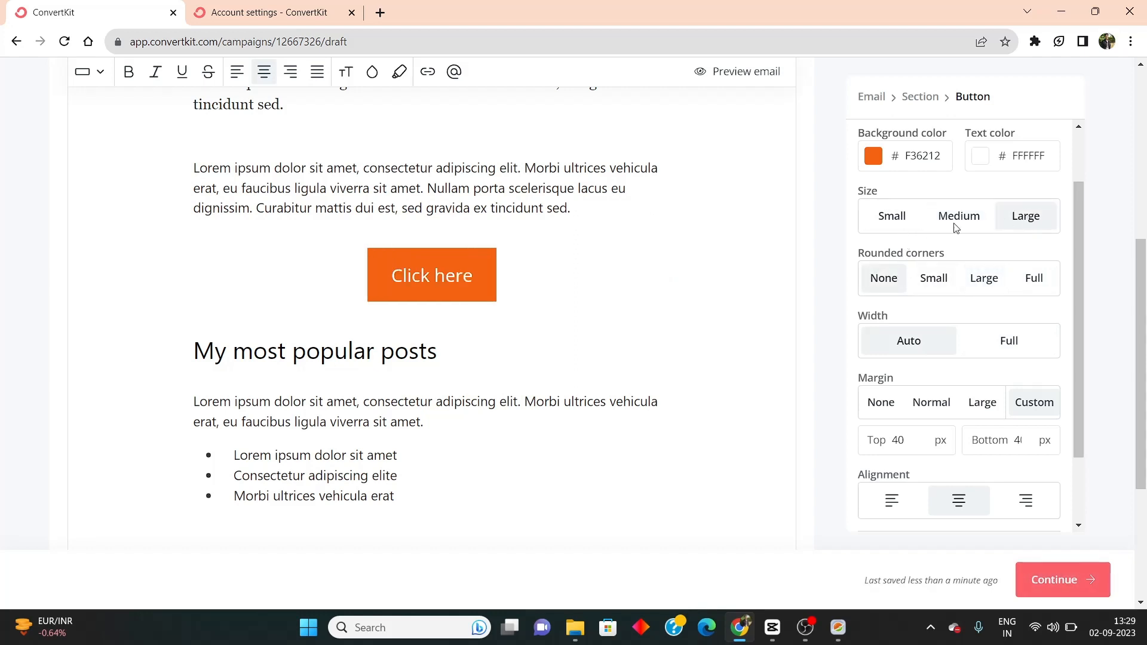
click(900, 214)
click(948, 283)
scroll(947, 286, up, 2)
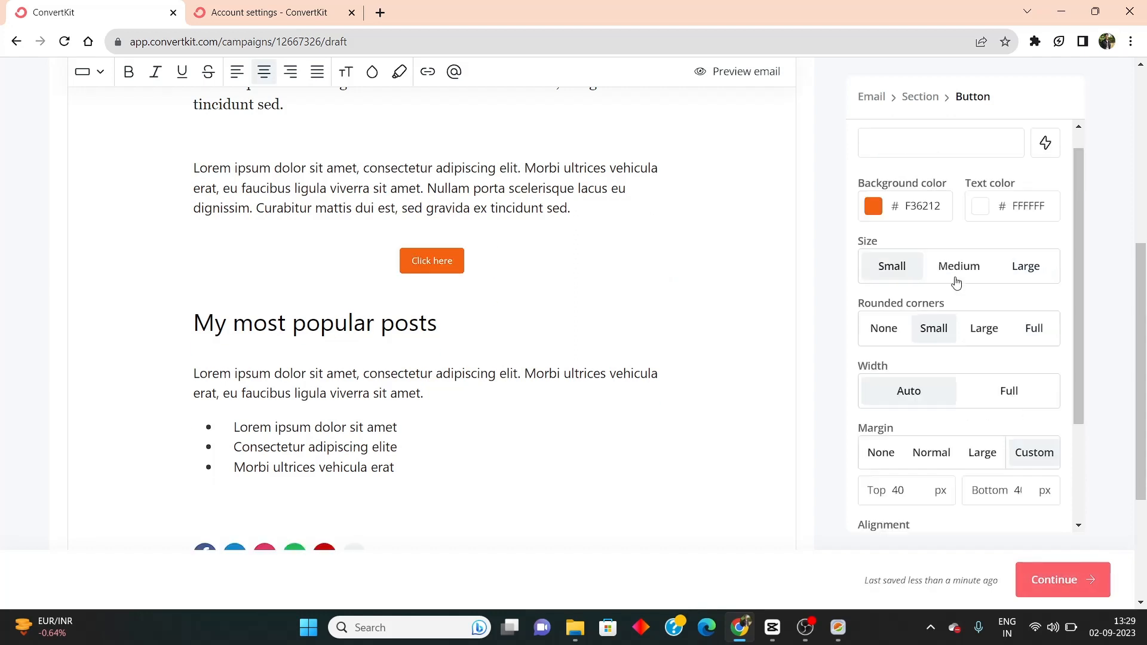
Set the button background colour to orange FF5700
click(873, 233)
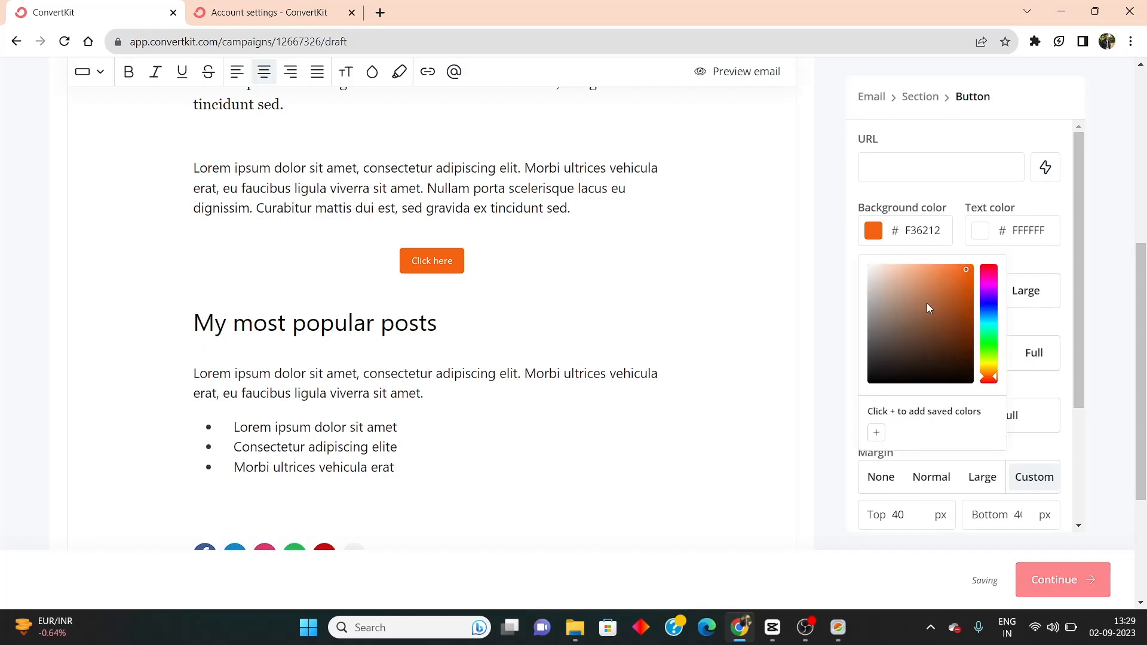
mouse_move(926, 303)
mouse_down()
mouse_move(880, 345)
mouse_move(986, 266)
mouse_up()
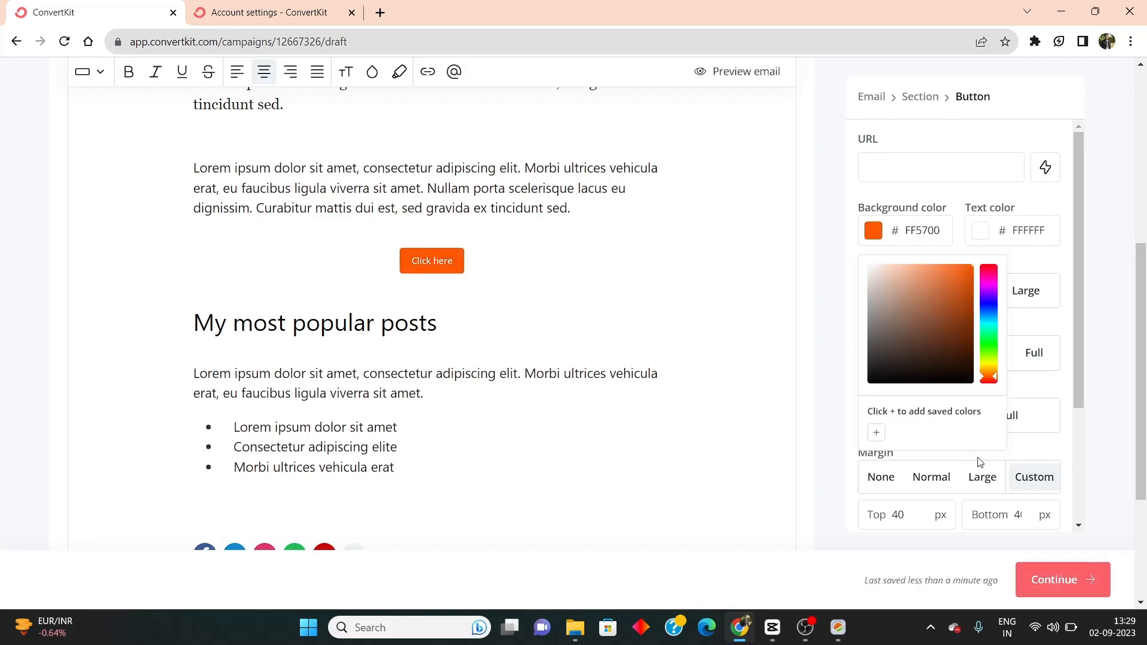
click(1040, 449)
scroll(991, 446, down, 3)
scroll(960, 452, up, 1)
scroll(615, 440, up, 5)
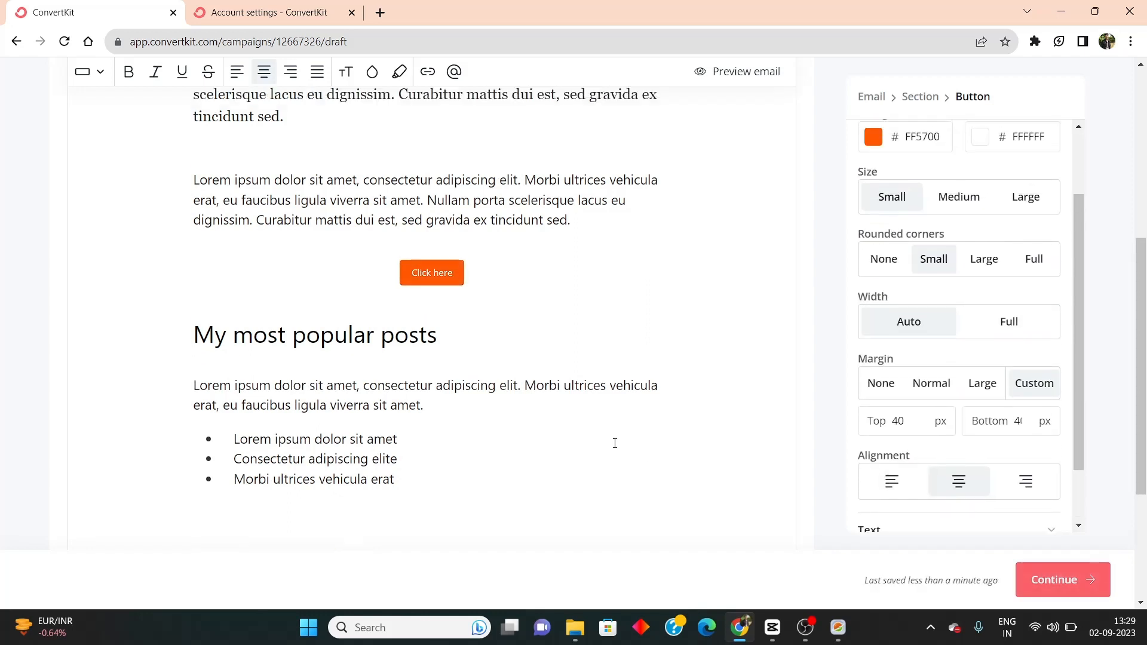
scroll(511, 418, down, 8)
scroll(488, 410, up, 6)
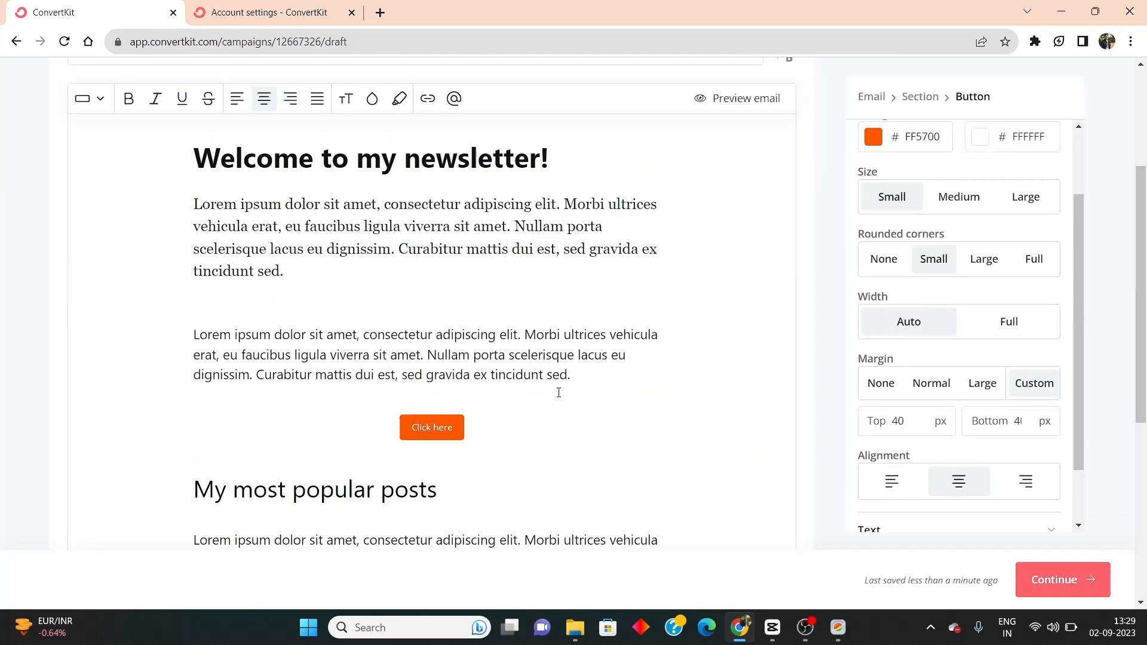
scroll(855, 137, up, 4)
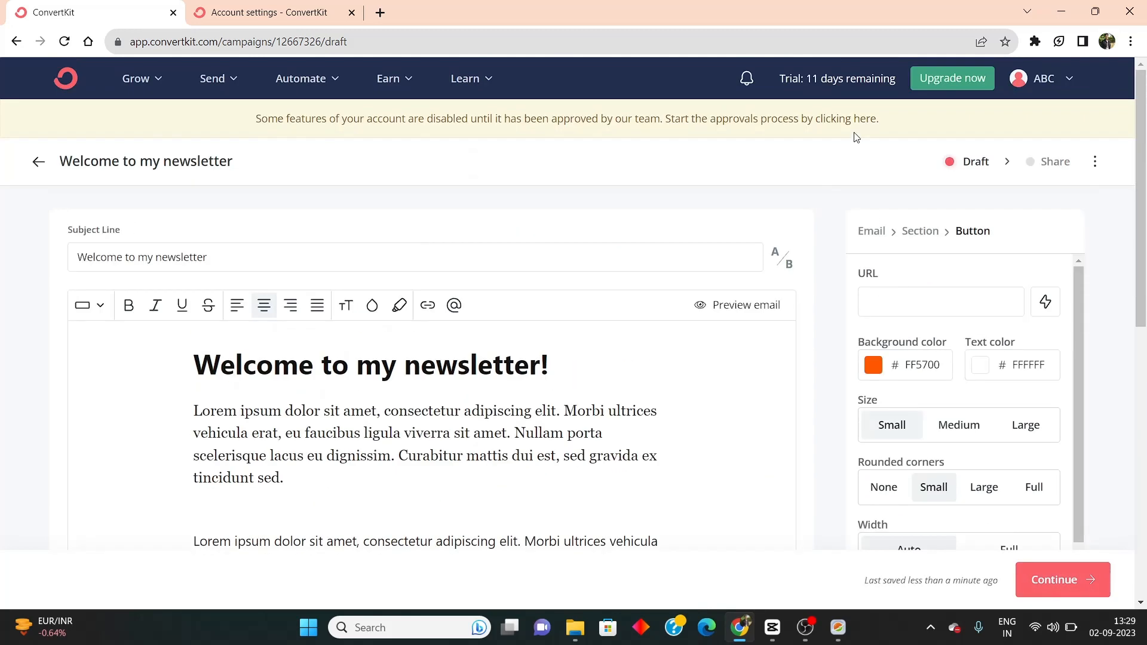
Open the whole-email settings and cancel the template switch, keeping the current template
click(874, 231)
scroll(727, 327, down, 3)
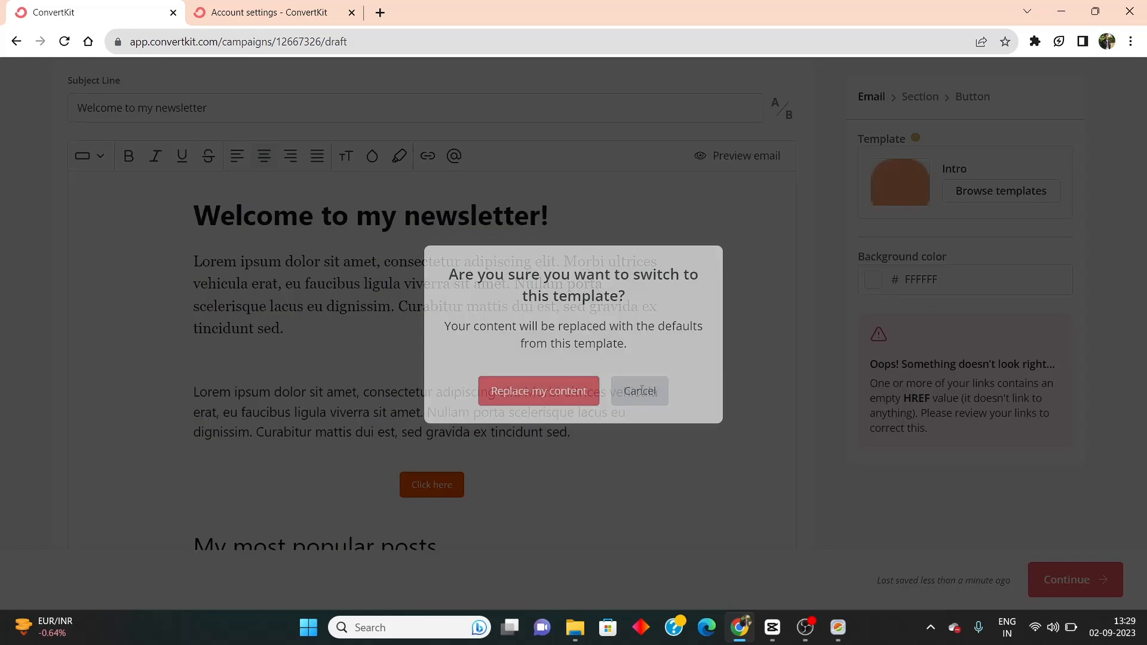
click(639, 391)
scroll(941, 246, up, 3)
Expand the Section's Spacing settings, then save the draft and continue to Share
click(914, 228)
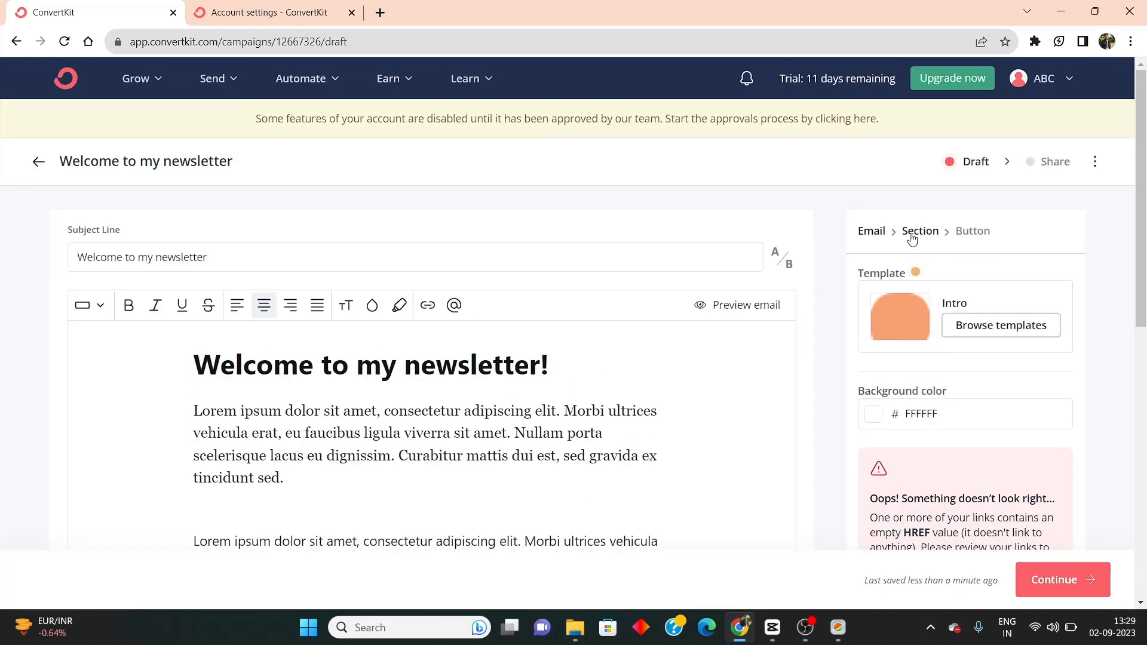
scroll(671, 338, down, 1)
scroll(717, 341, down, 3)
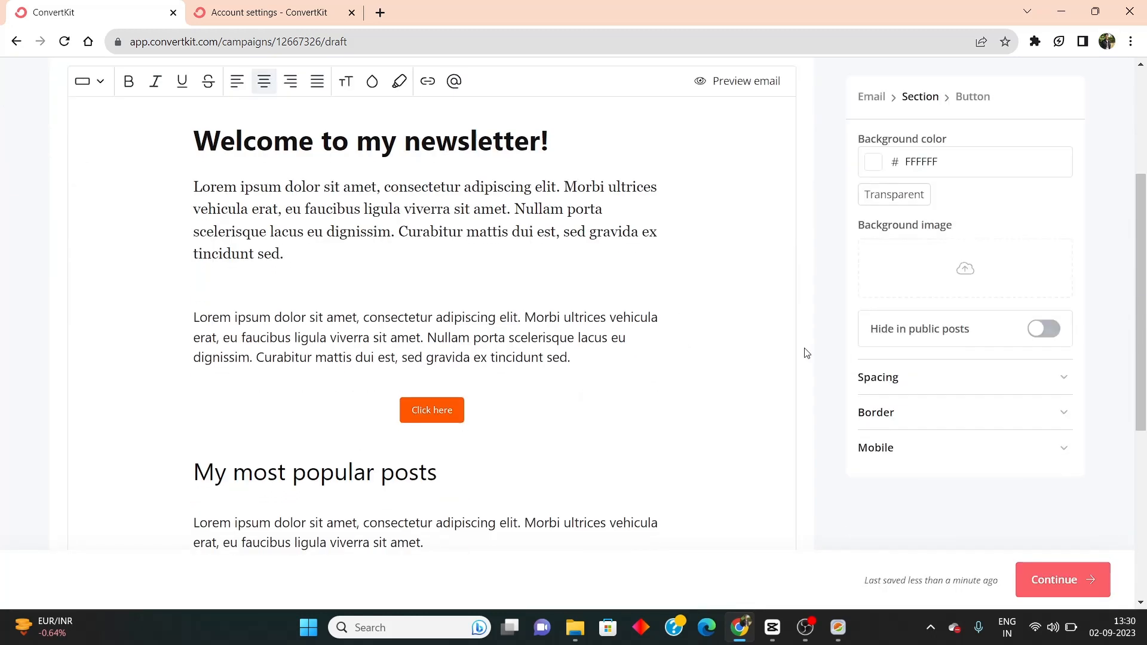
scroll(804, 350, up, 3)
scroll(656, 286, down, 3)
scroll(852, 414, up, 1)
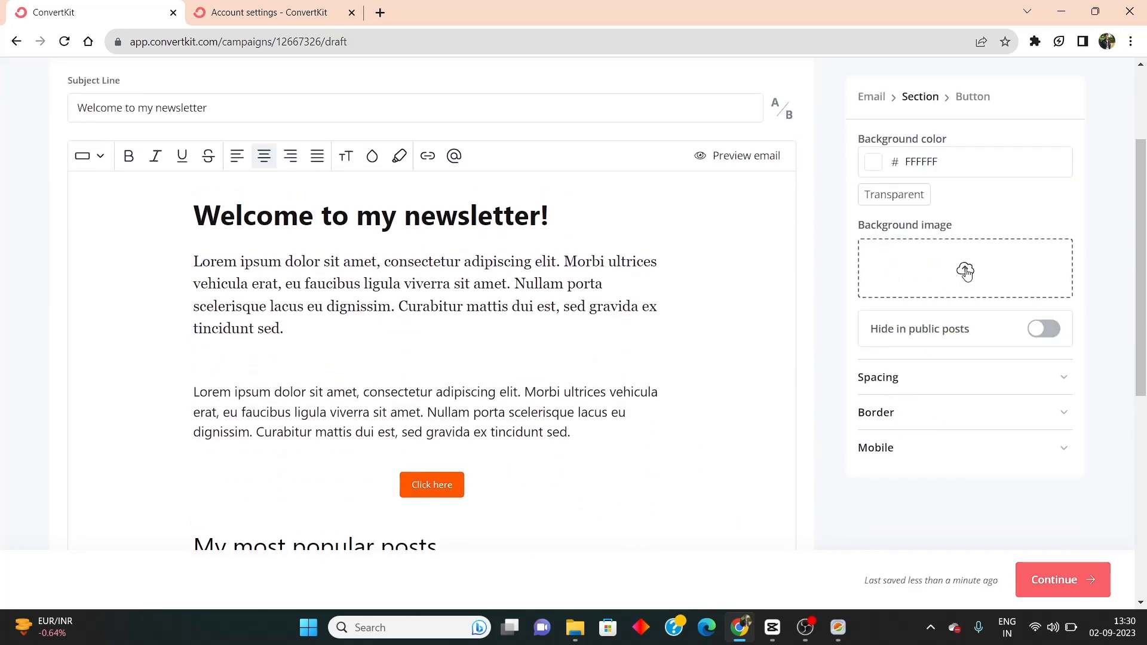
scroll(914, 399, down, 3)
click(917, 392)
scroll(915, 442, down, 4)
scroll(916, 453, up, 4)
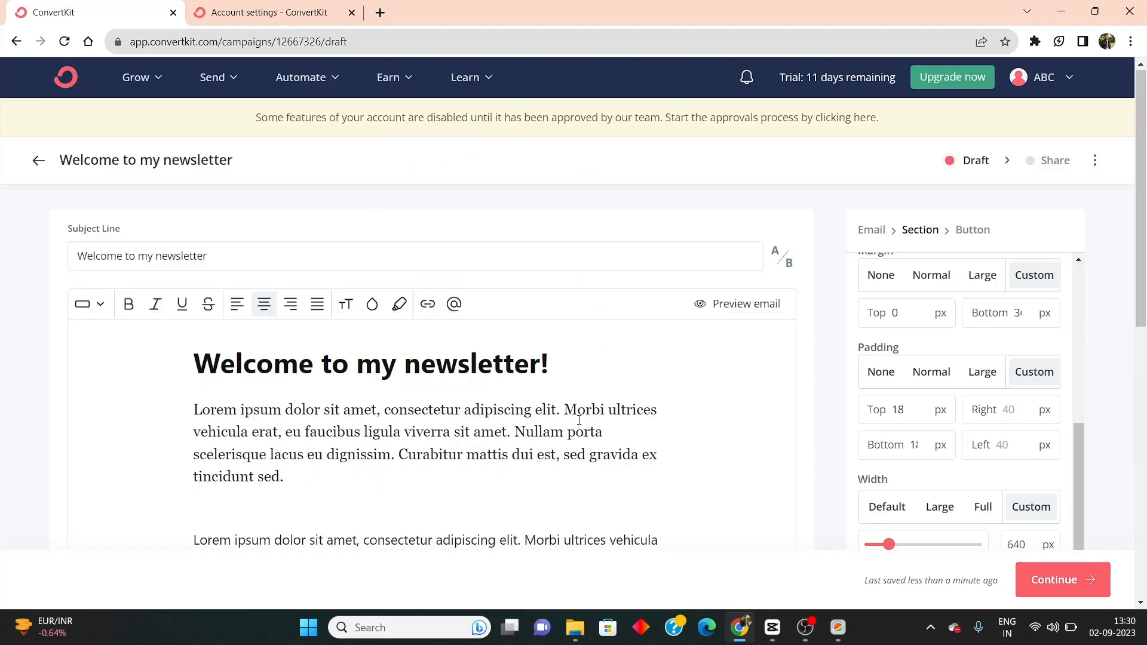
scroll(572, 457, down, 8)
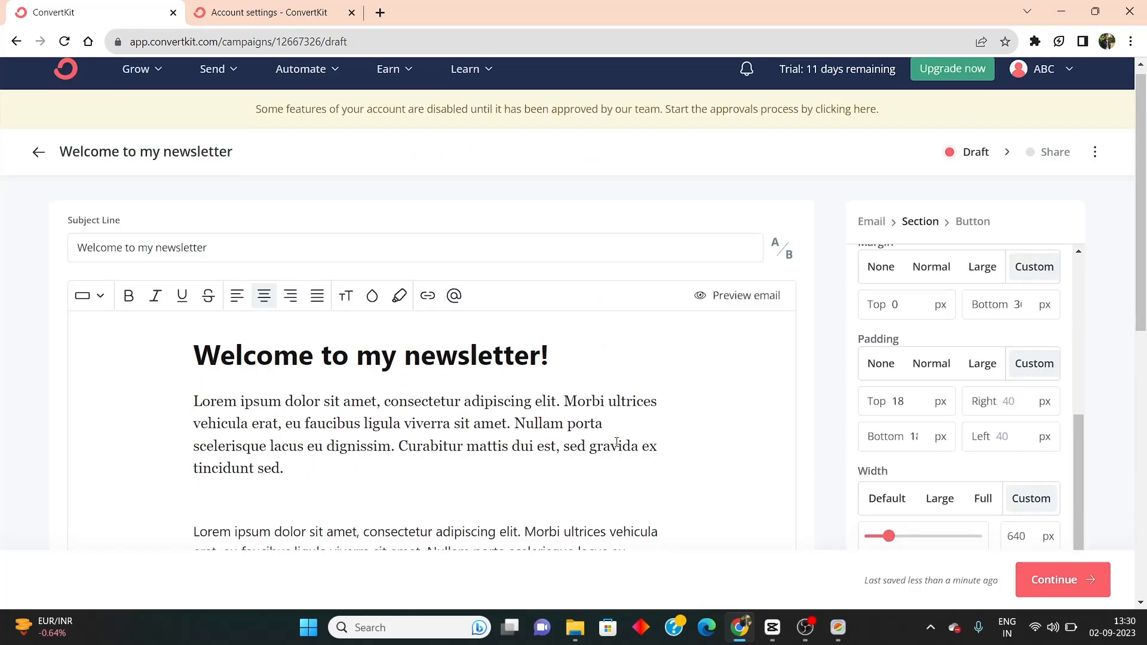
click(1096, 582)
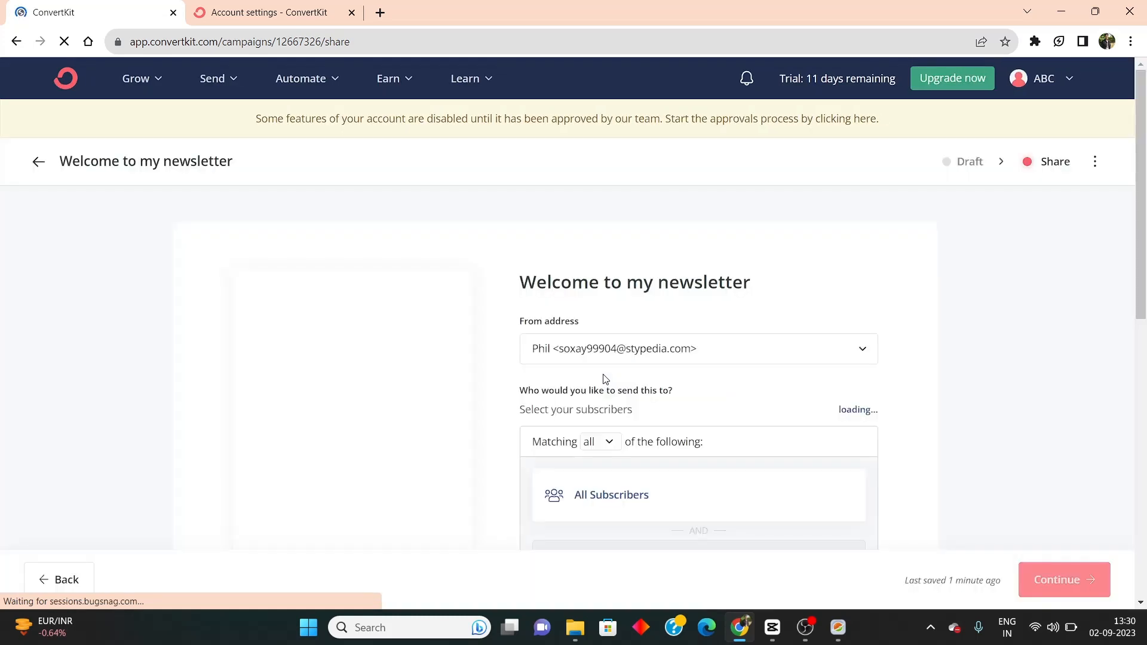
Check the From address options on the Share page, then view Account settings' Email Addresses page
scroll(780, 328, down, 2)
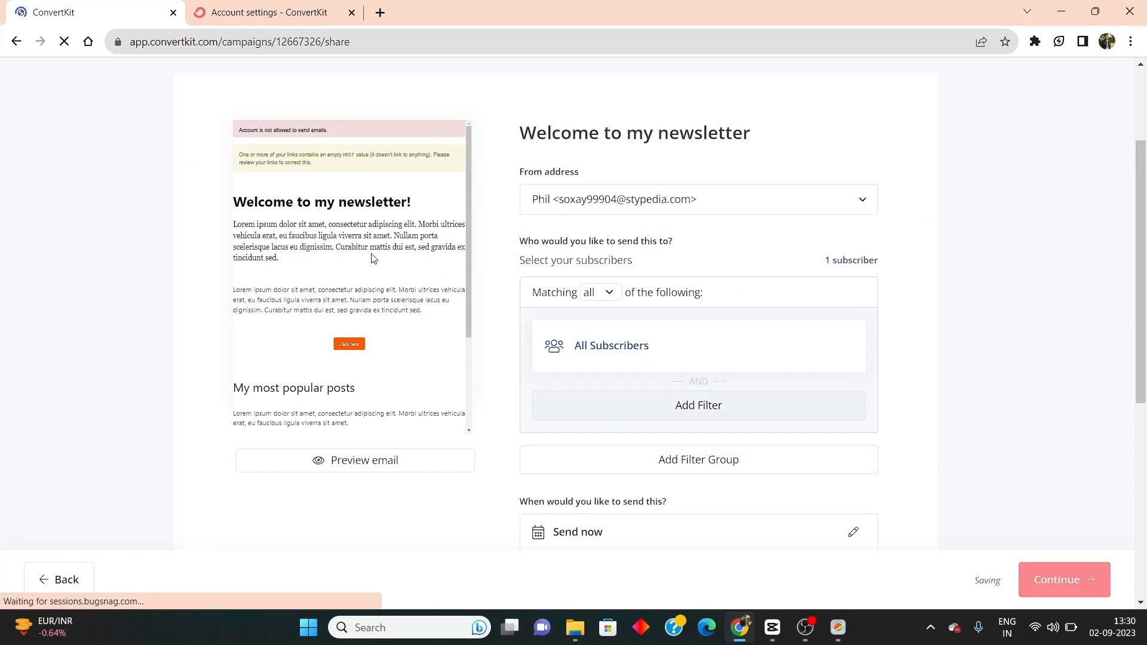
scroll(370, 255, down, 2)
scroll(370, 281, up, 5)
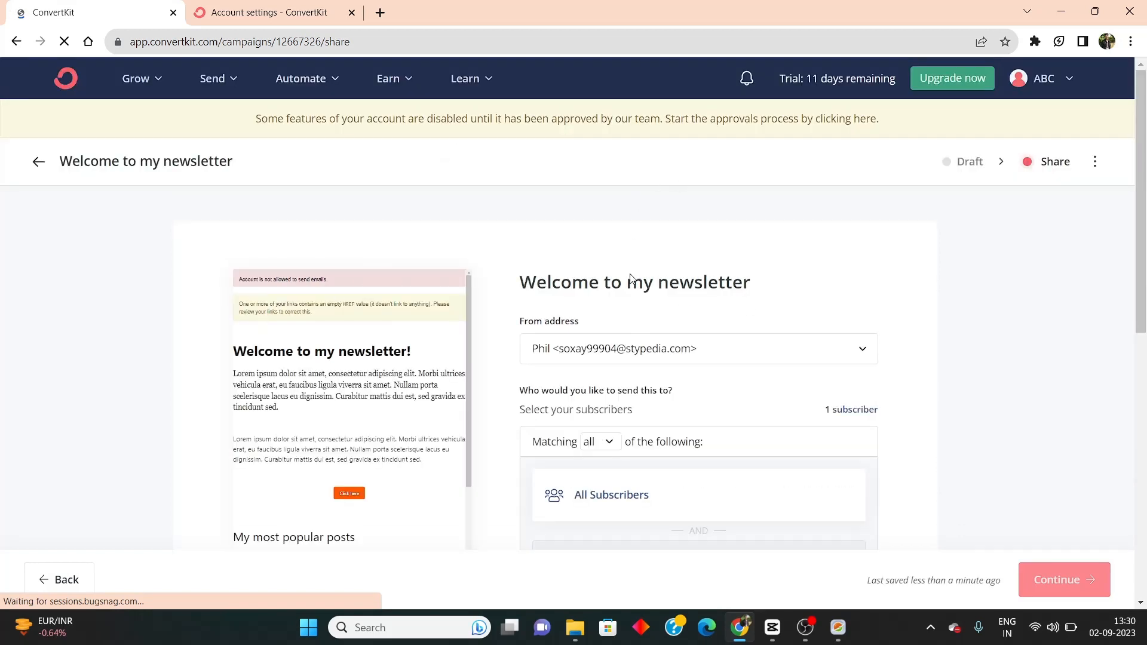
scroll(405, 337, down, 2)
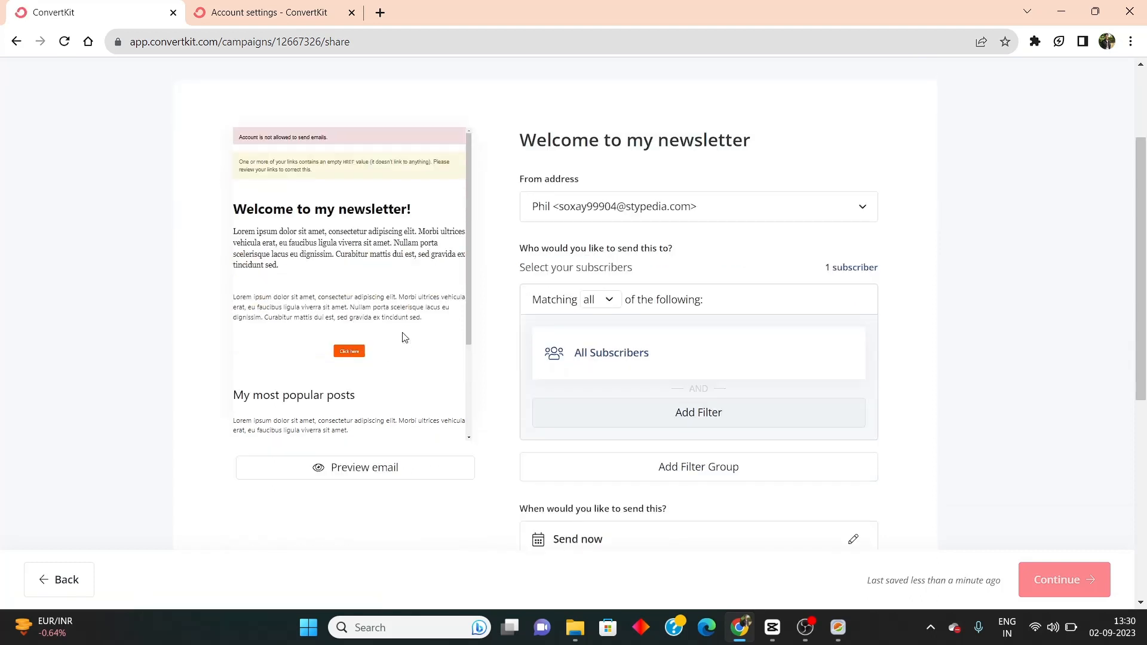
scroll(445, 361, up, 2)
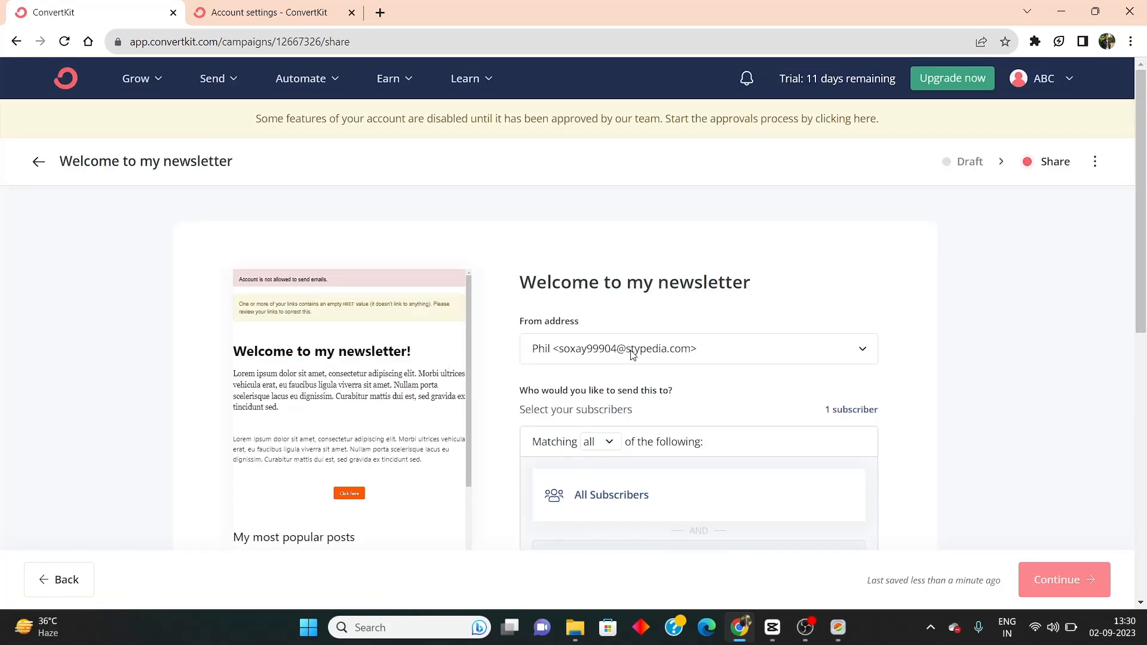
scroll(633, 355, down, 1)
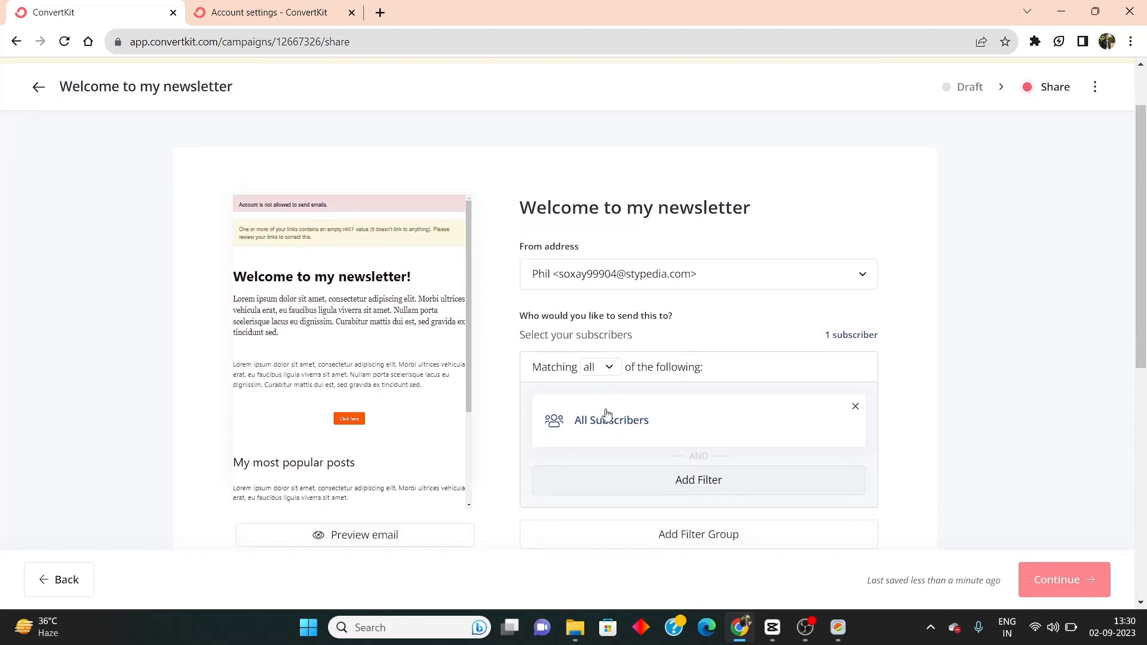
click(595, 273)
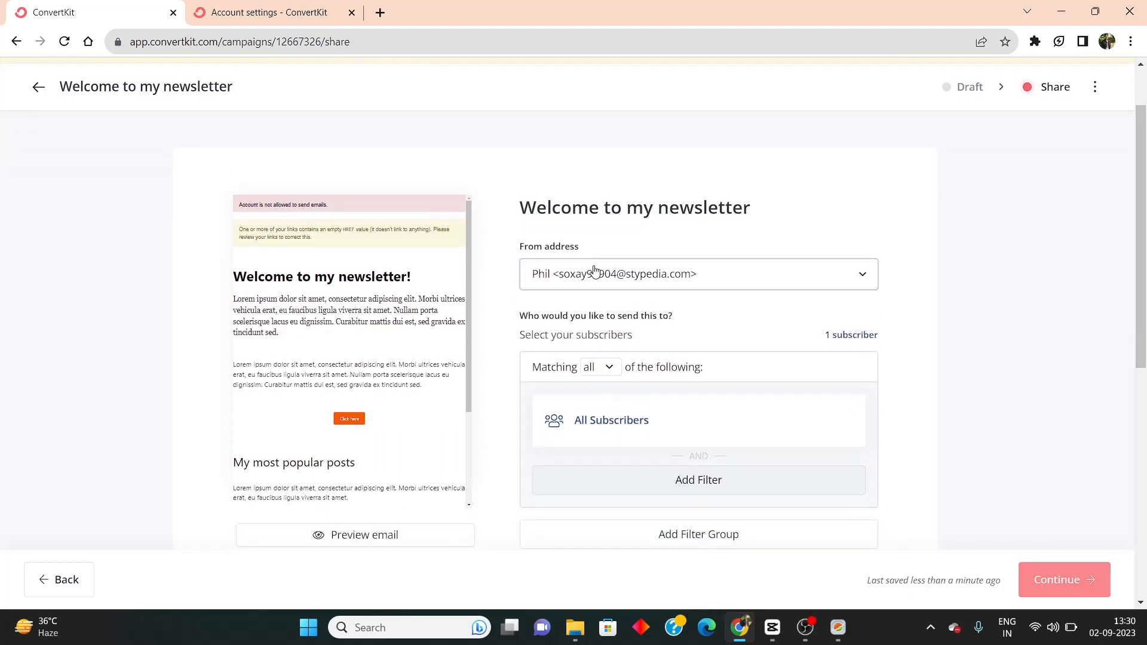
click(608, 266)
click(276, 12)
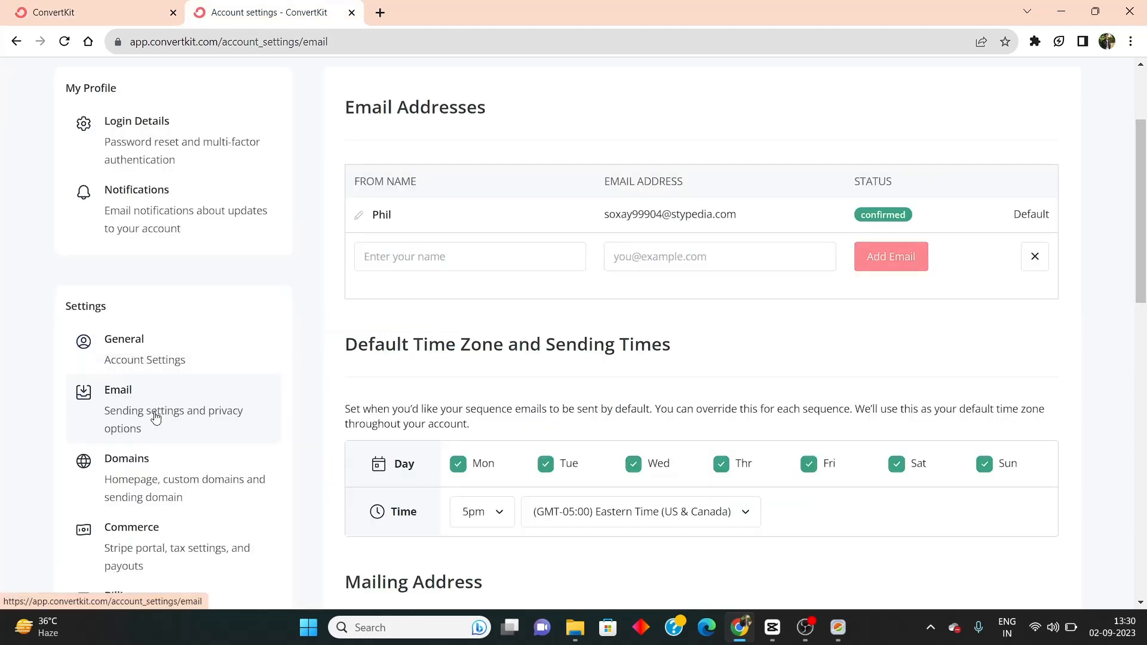
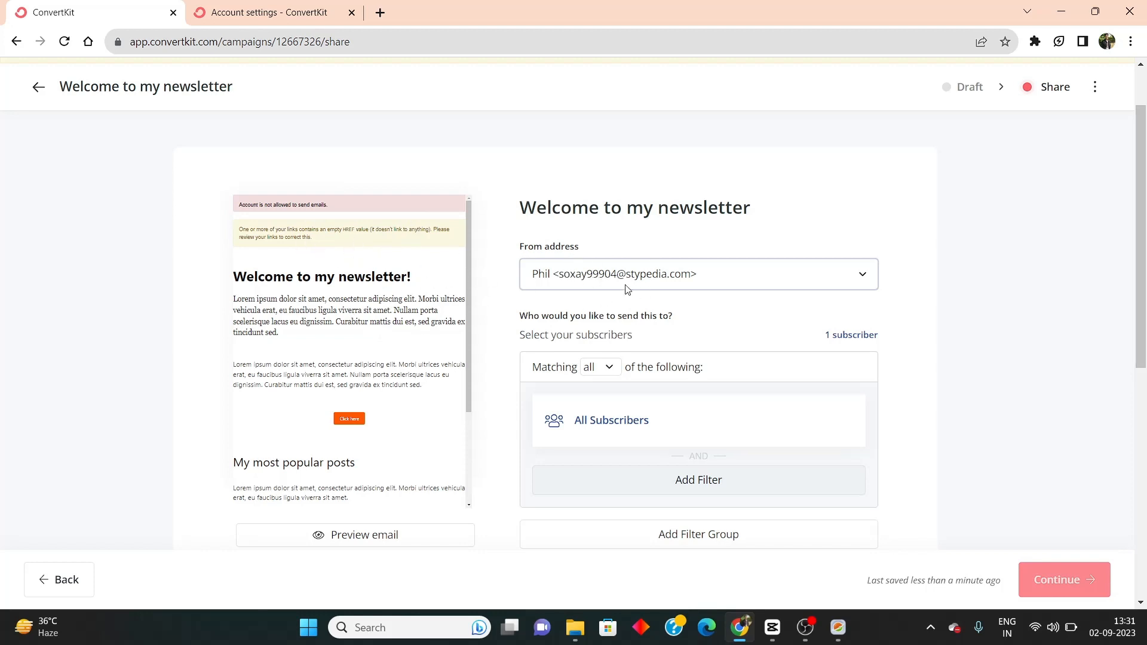
Review the available subscriber filters for the recipients, then cancel without adding one
scroll(588, 327, down, 3)
scroll(438, 394, up, 4)
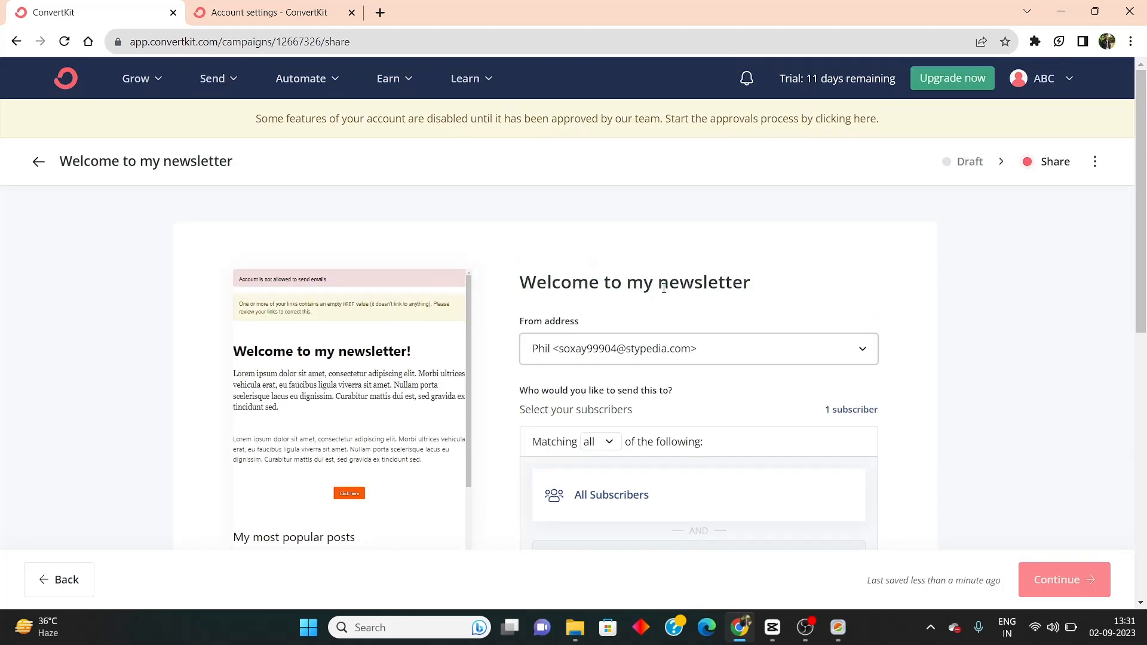
scroll(631, 407, down, 3)
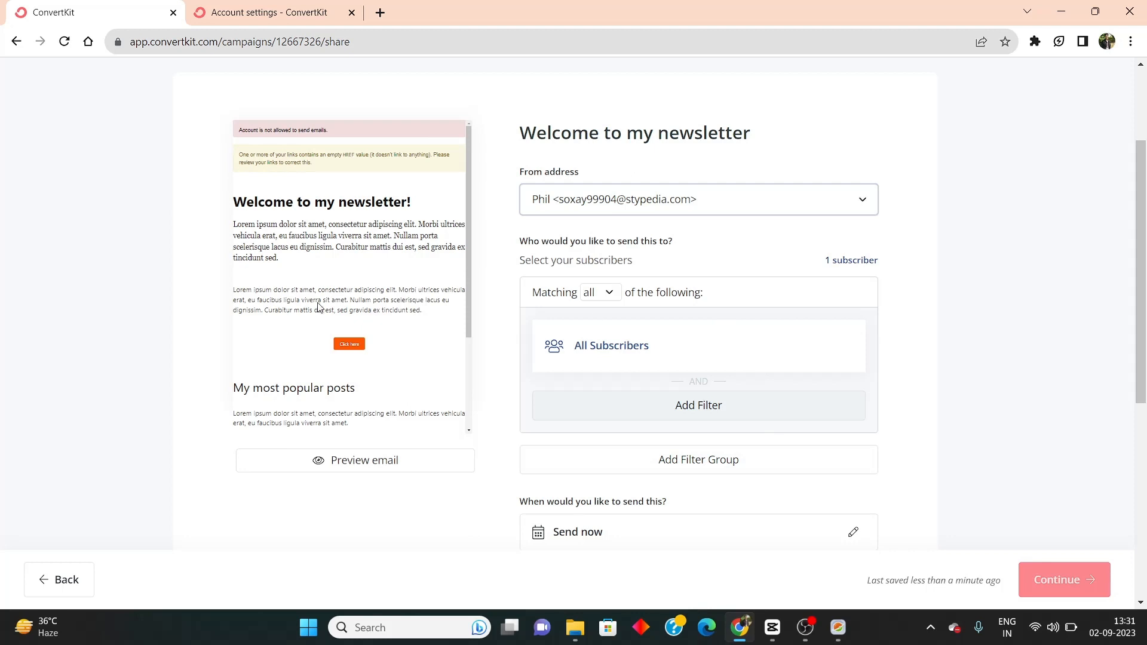
click(670, 422)
click(730, 423)
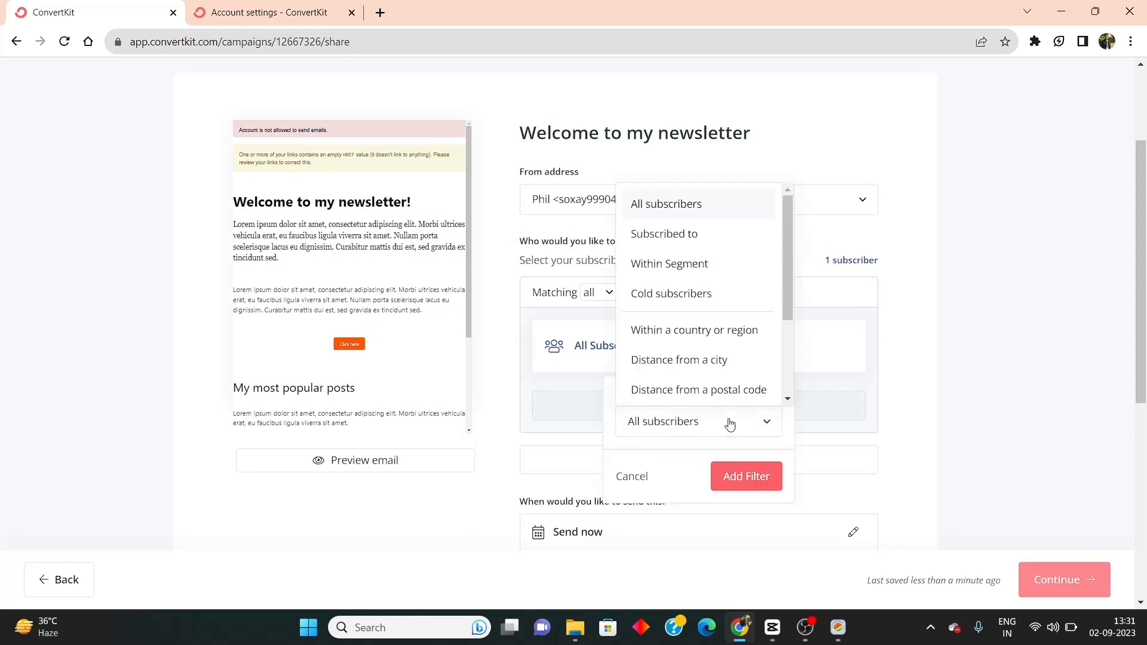
scroll(704, 298, down, 3)
click(629, 472)
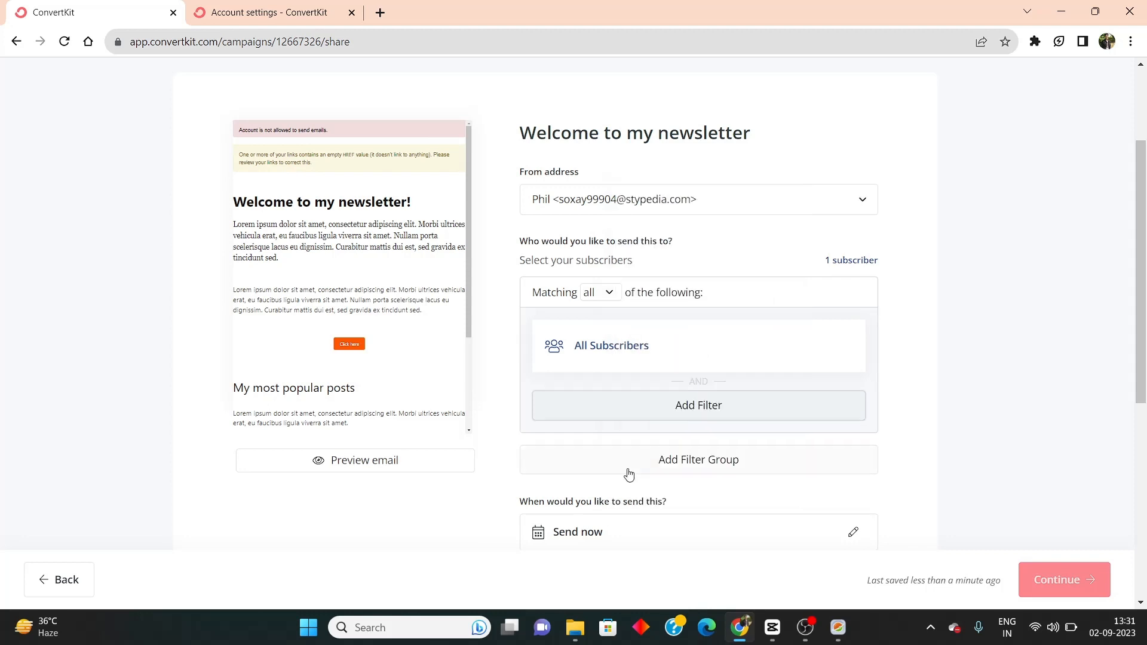
scroll(699, 334, down, 3)
scroll(633, 422, up, 3)
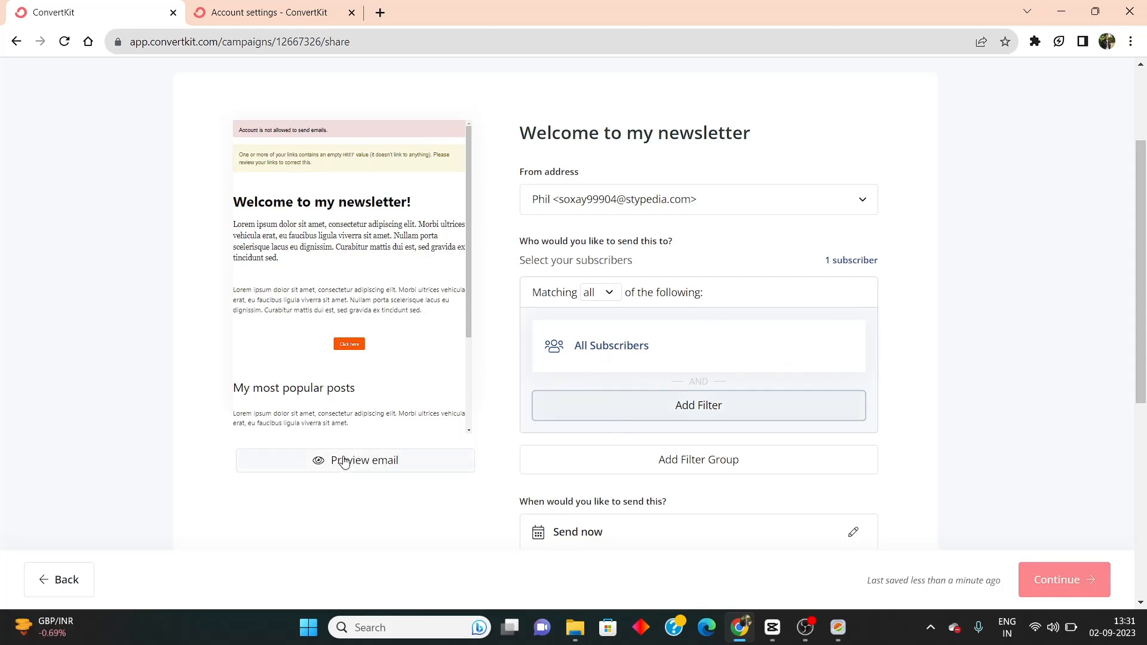
Preview the email, including its account warning text, then close the preview
click(310, 461)
scroll(691, 379, down, 8)
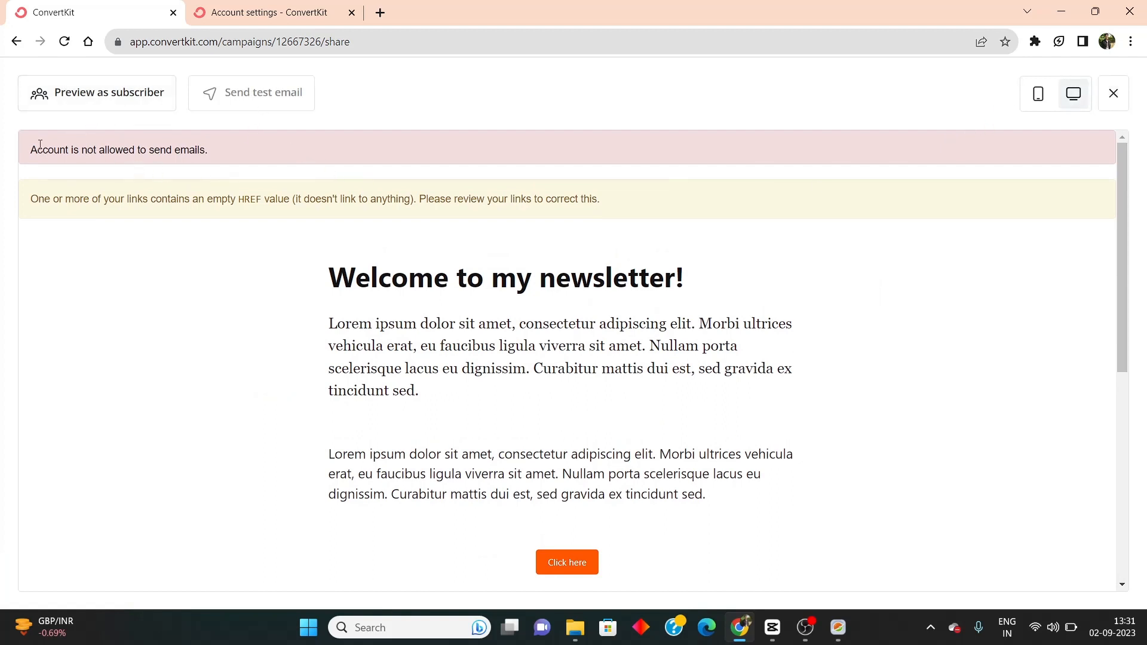
drag(33, 147, 229, 160)
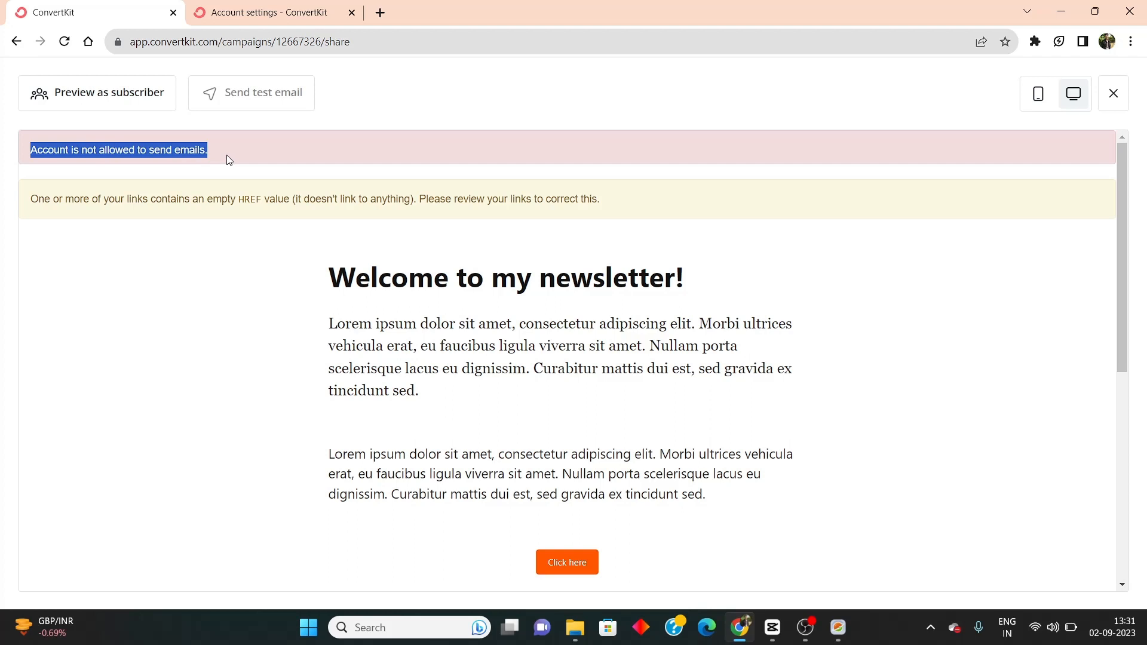
click(225, 145)
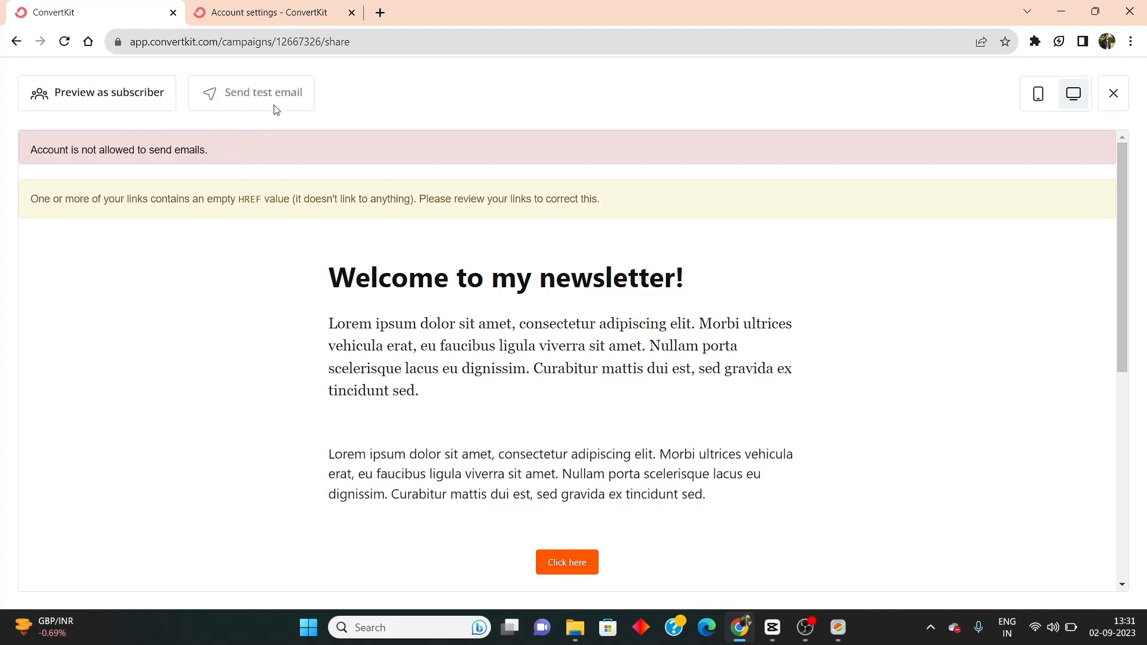
click(1115, 92)
scroll(746, 355, down, 3)
scroll(661, 382, down, 4)
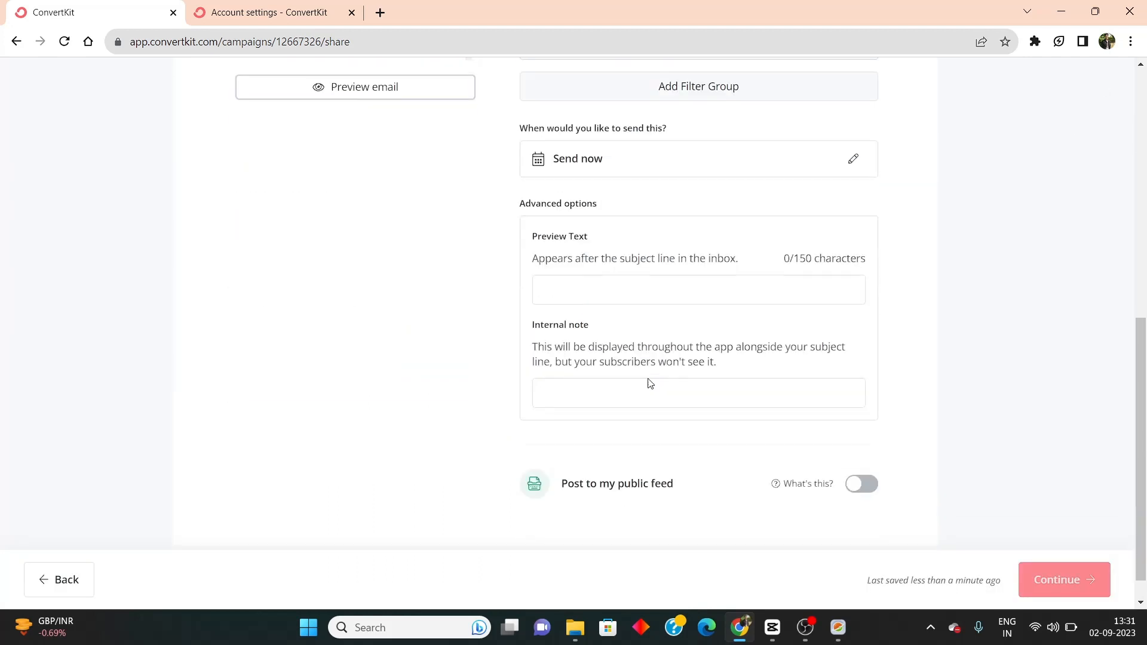
scroll(650, 379, up, 3)
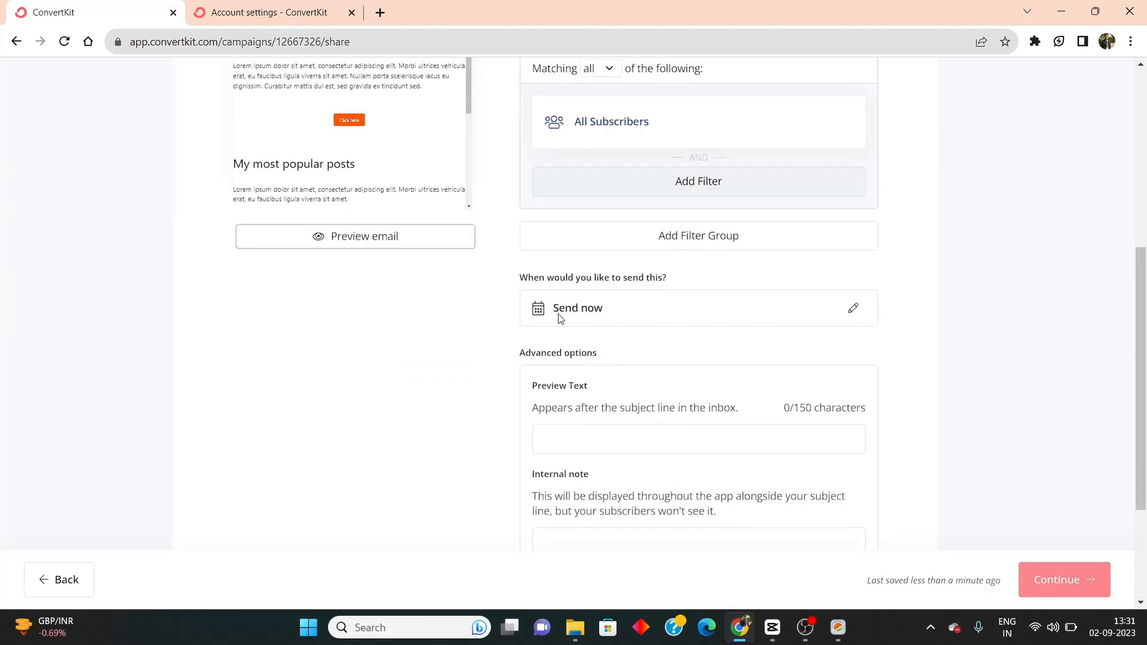
Replace Send now with a scheduled send on September 16, 2023 at 12:10 AM
click(853, 308)
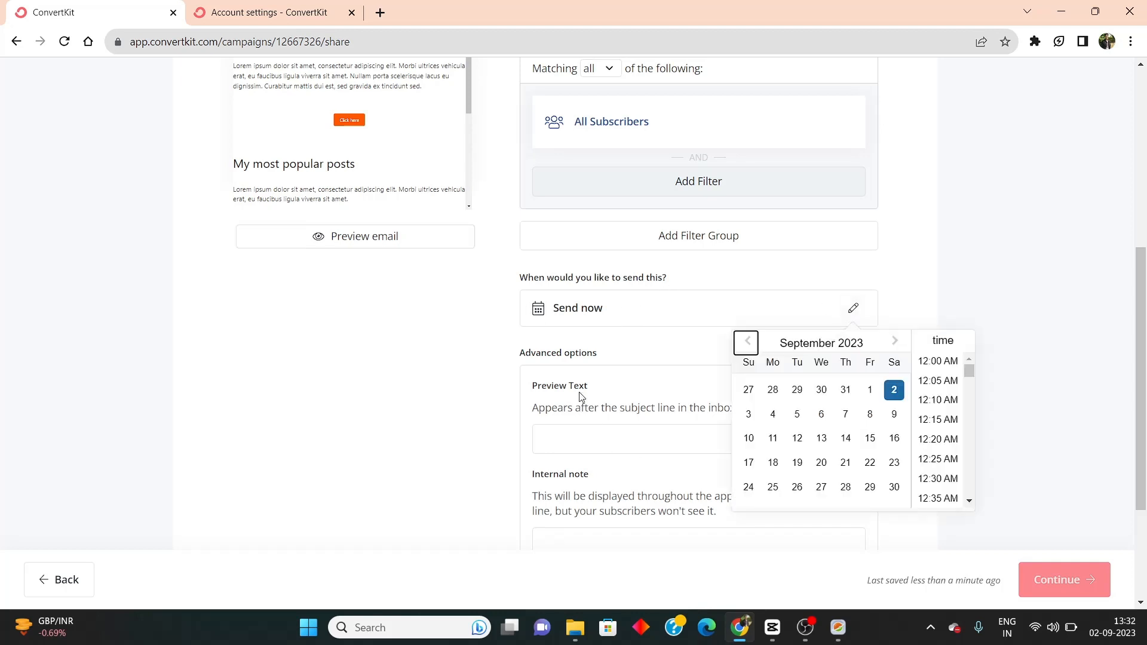
scroll(350, 292, up, 6)
scroll(624, 332, down, 5)
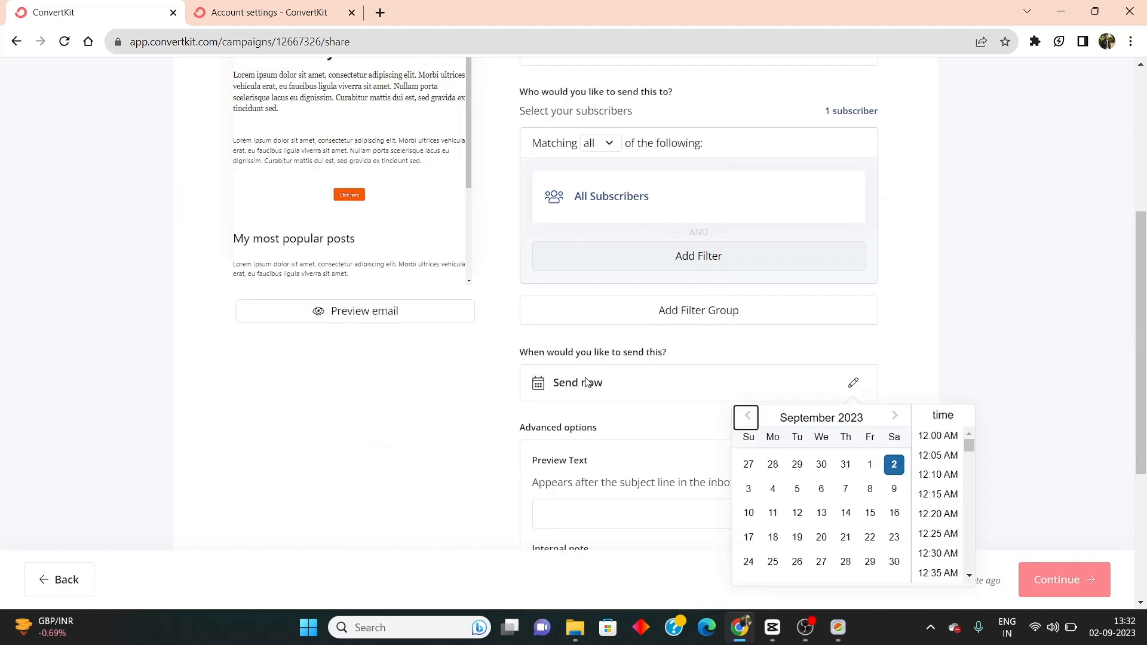
scroll(830, 486, down, 1)
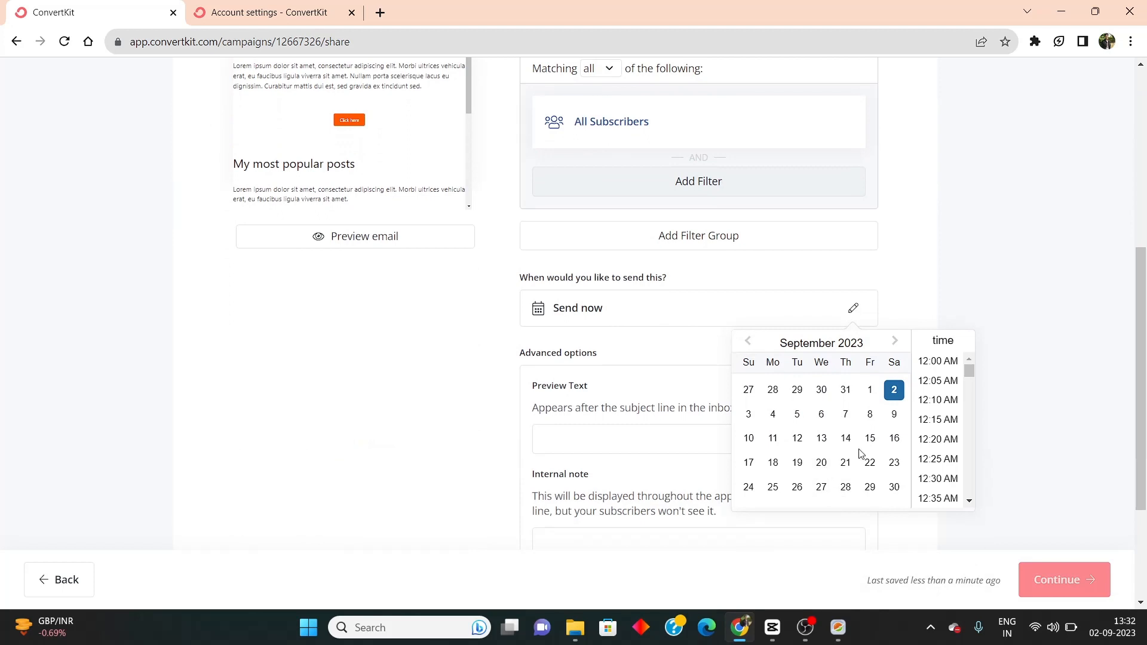
click(900, 439)
click(937, 399)
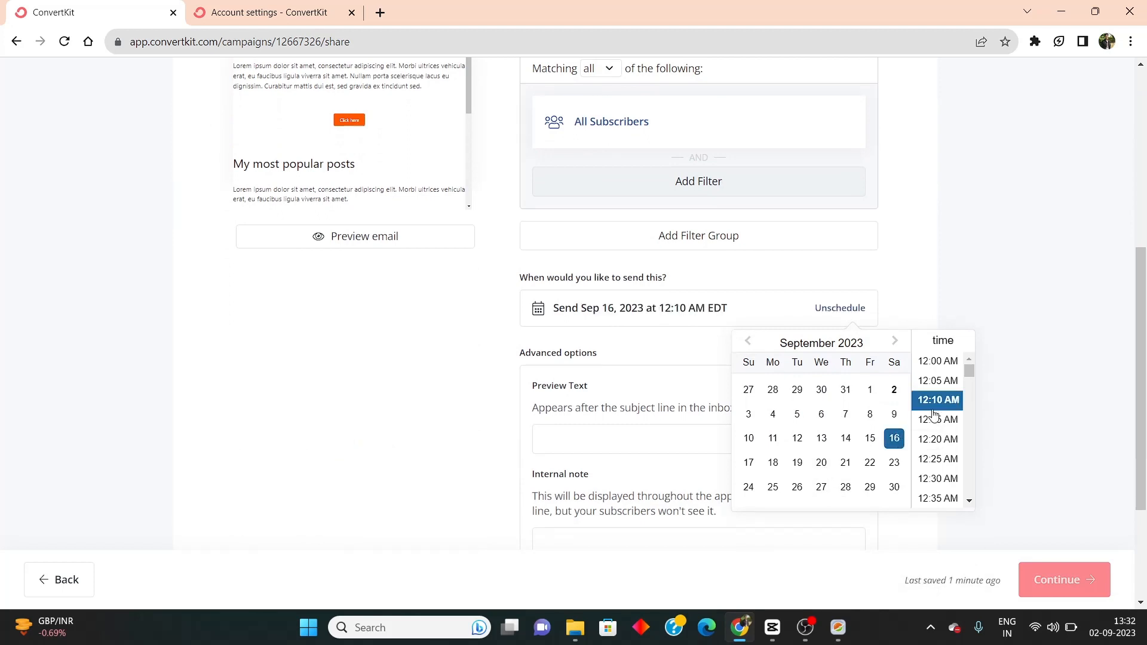
click(1024, 322)
scroll(601, 430, down, 3)
scroll(608, 436, up, 3)
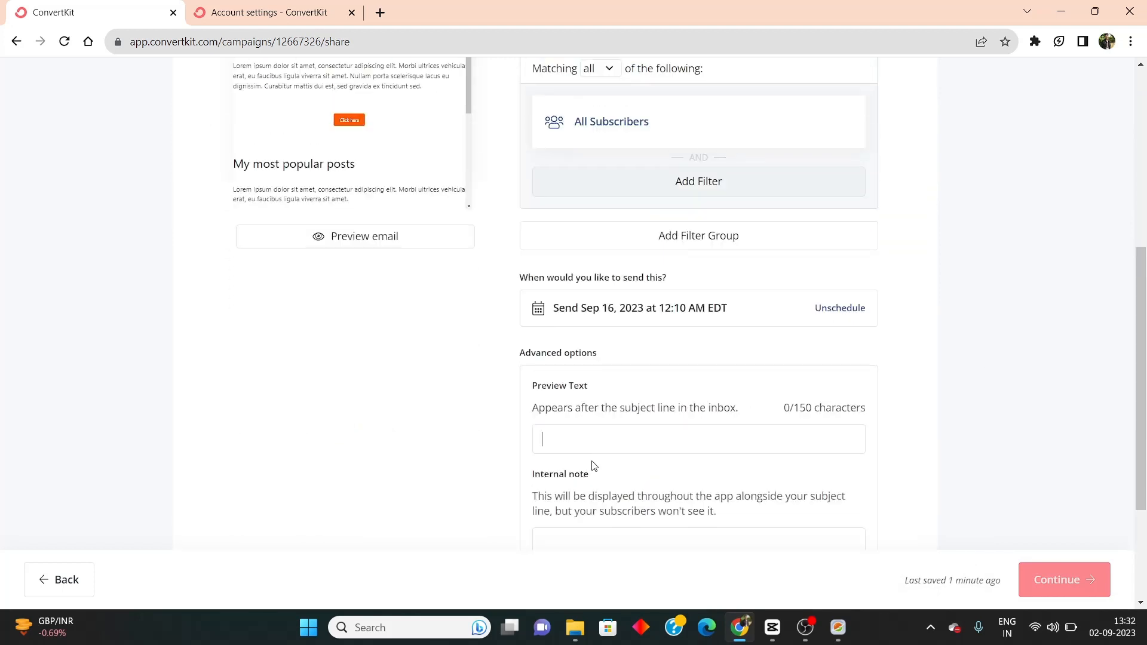
scroll(593, 465, down, 3)
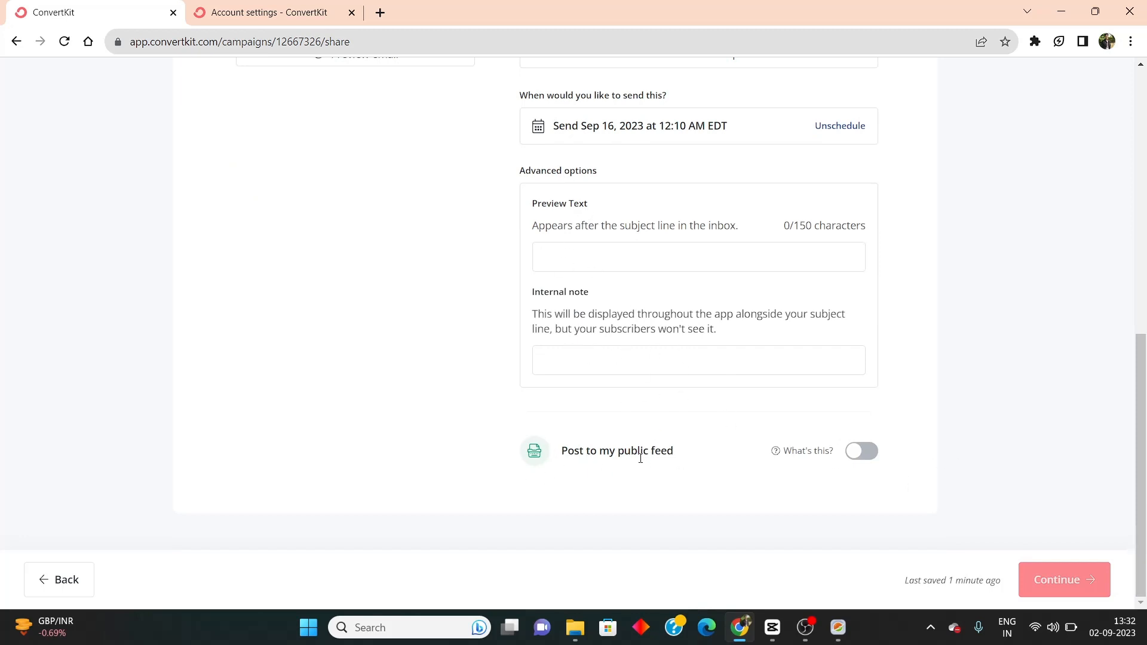
scroll(913, 464, up, 10)
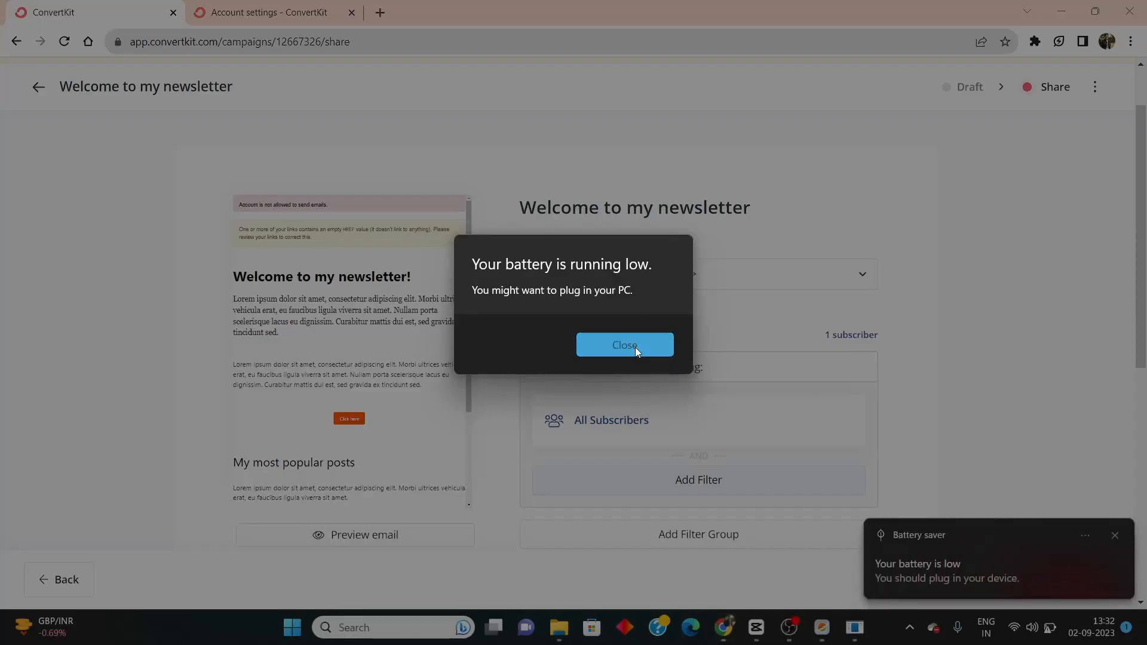
Dismiss the low-battery notice and look over the Send menu's sending features
click(635, 346)
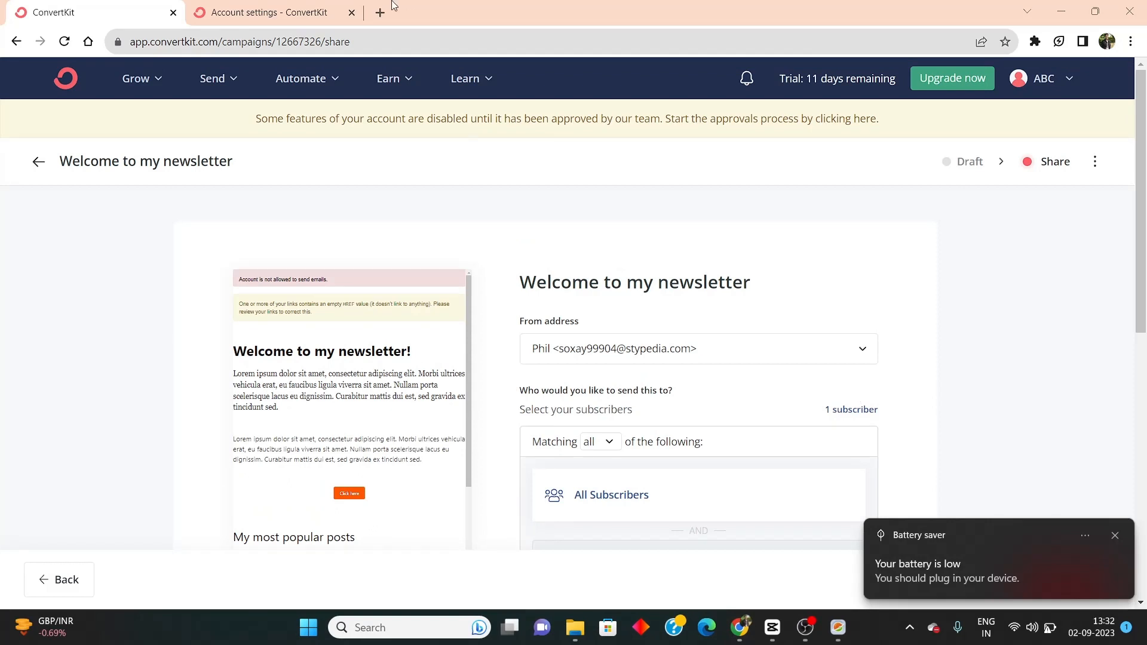
click(215, 79)
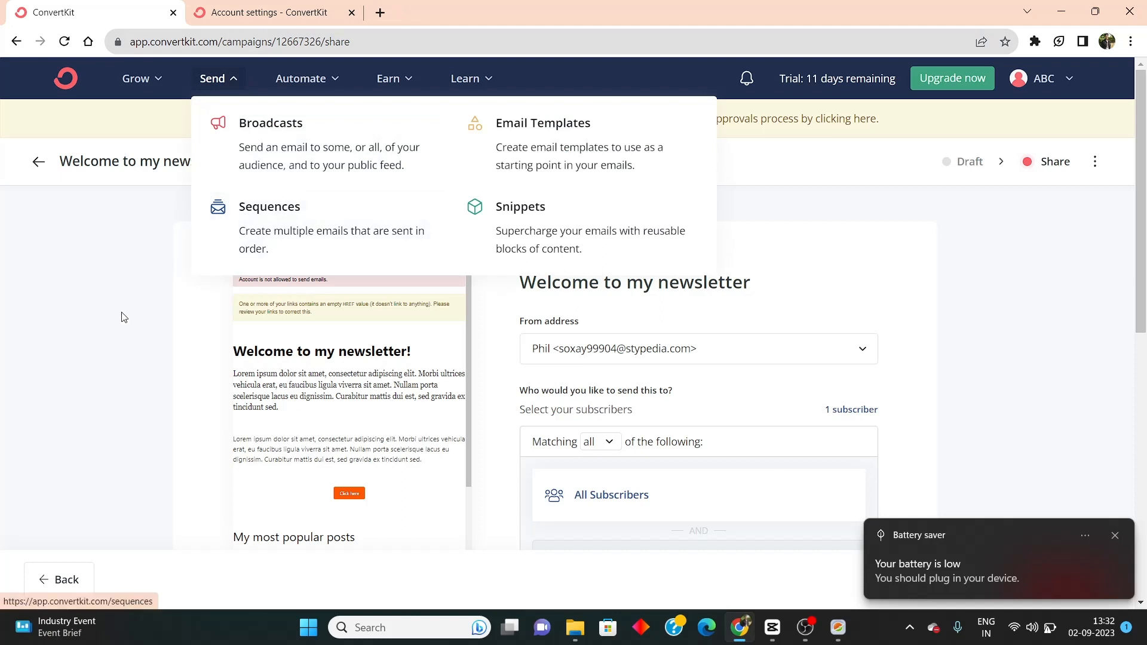
click(100, 361)
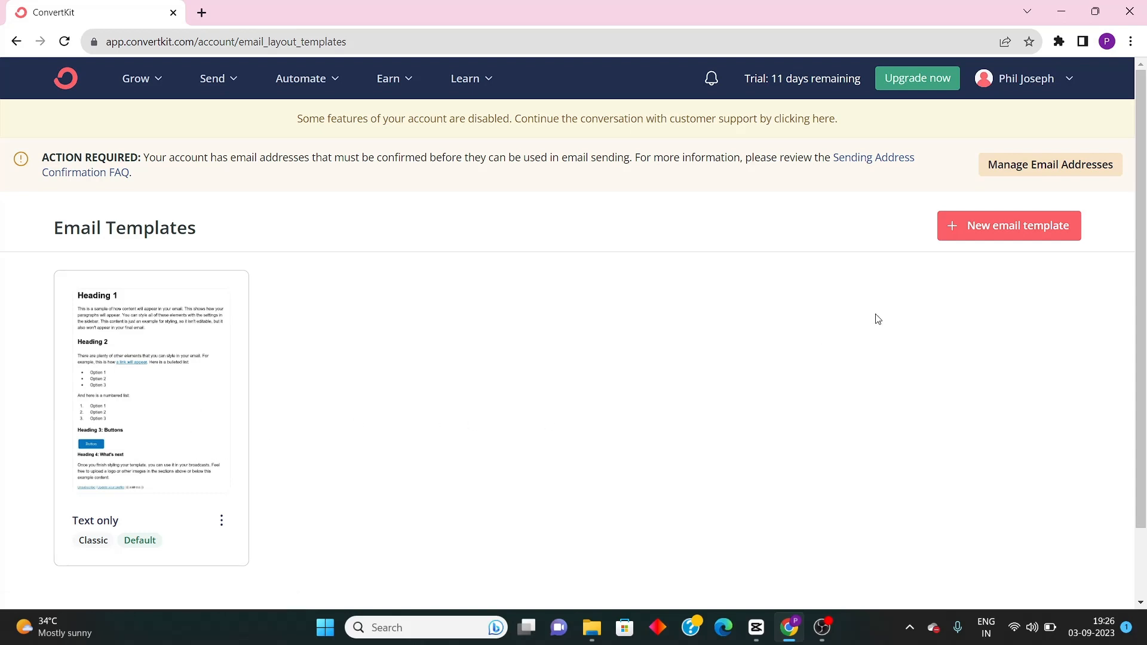
Start a new email template and browse the Starting points grid for Willow
click(1016, 231)
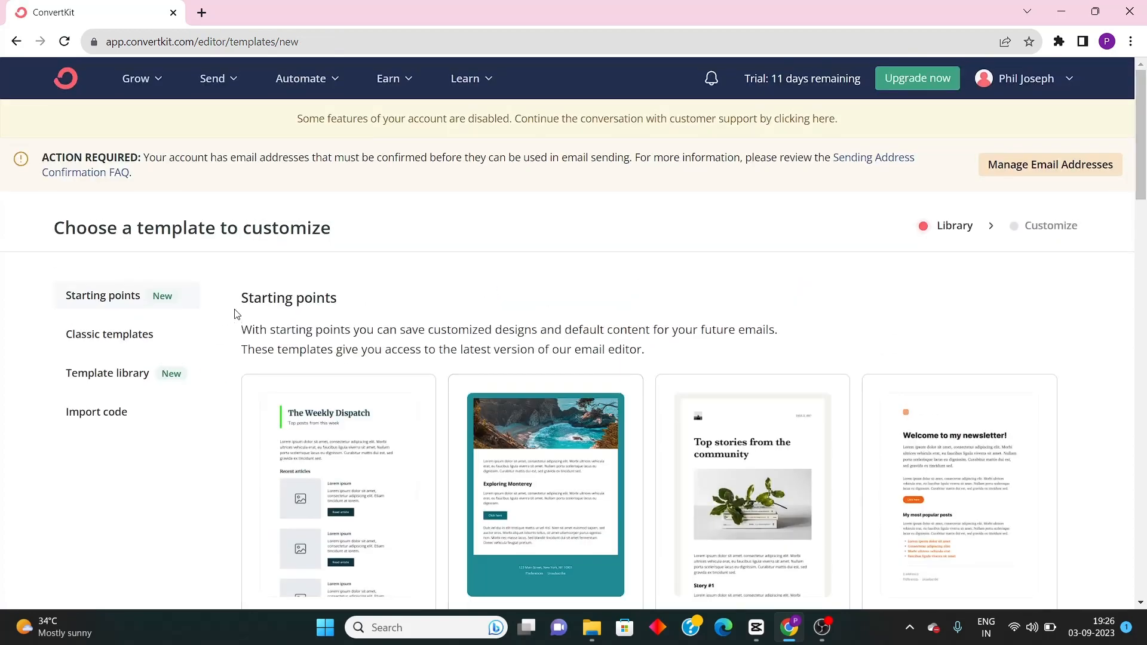
scroll(433, 474, down, 5)
scroll(615, 384, up, 3)
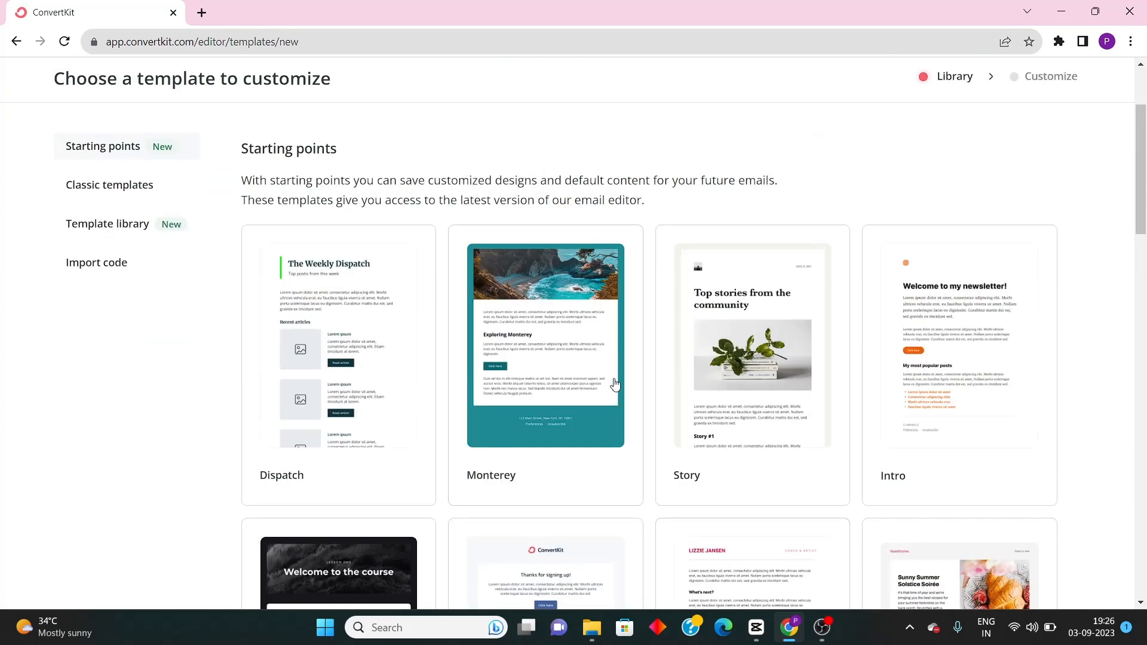
scroll(616, 384, down, 7)
scroll(621, 391, up, 9)
scroll(639, 408, down, 3)
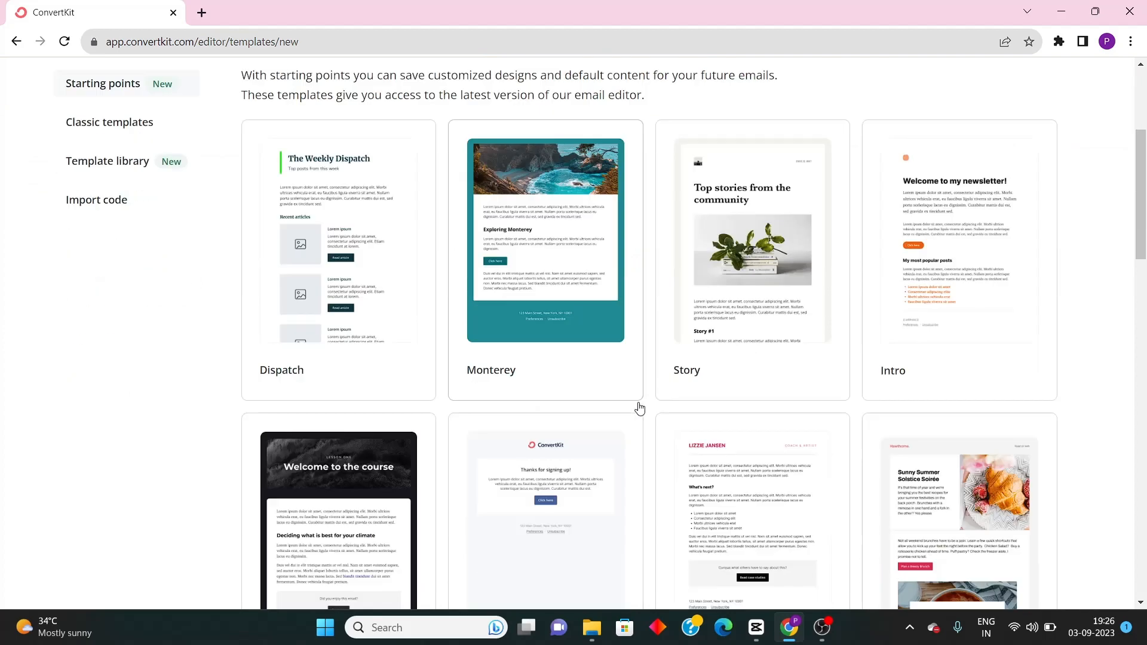
scroll(639, 408, down, 6)
scroll(512, 389, up, 4)
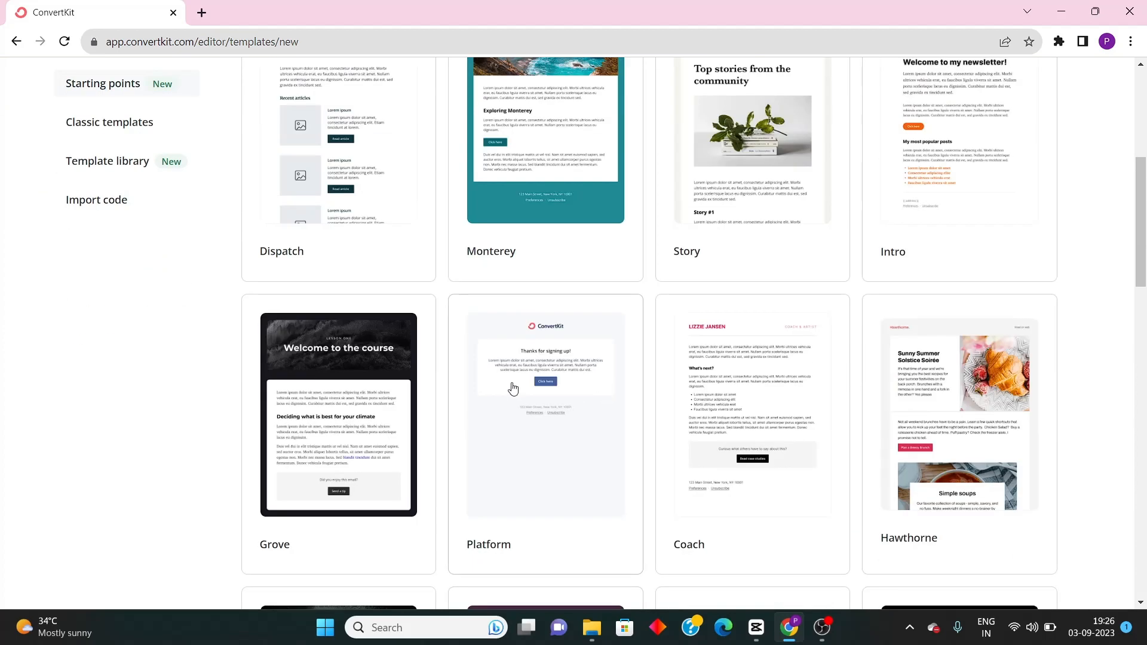
scroll(512, 388, up, 6)
scroll(622, 422, down, 18)
scroll(658, 412, up, 14)
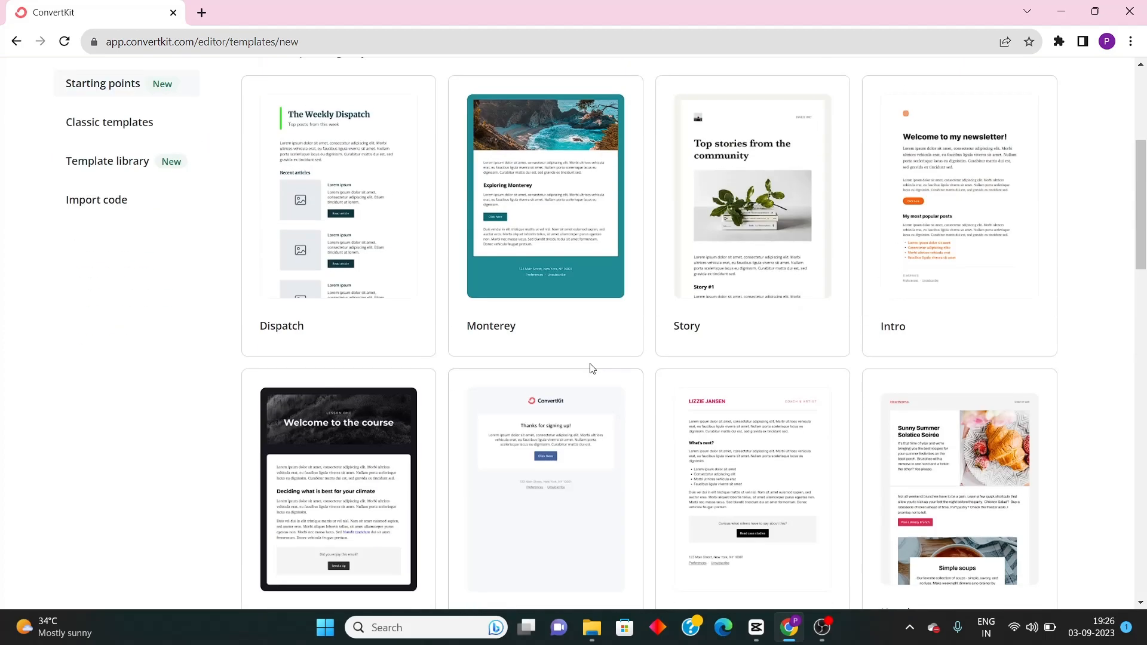
scroll(591, 368, down, 11)
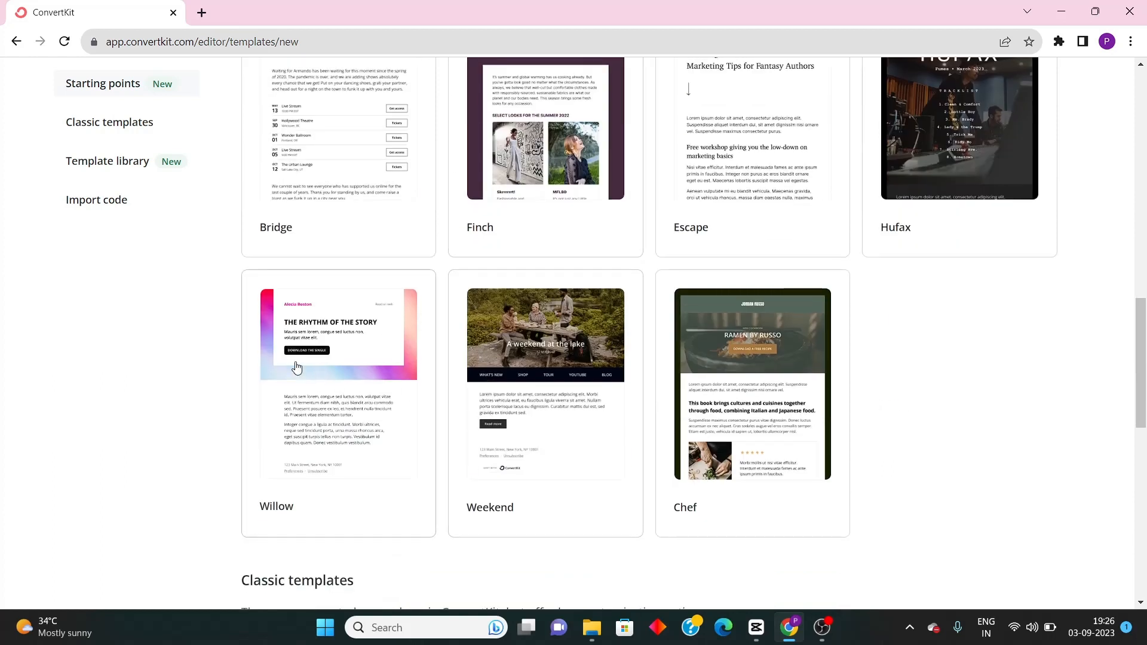
scroll(297, 366, up, 15)
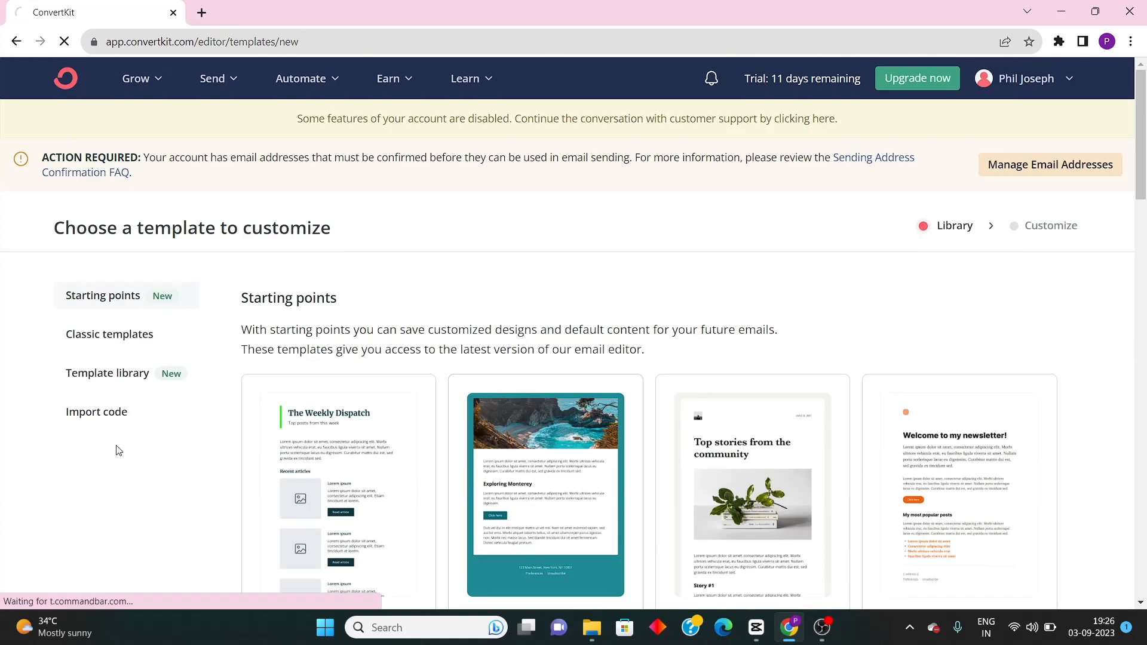
scroll(358, 379, down, 5)
Select the pink name heading, keeping its System Font and Bold weight
scroll(517, 400, up, 1)
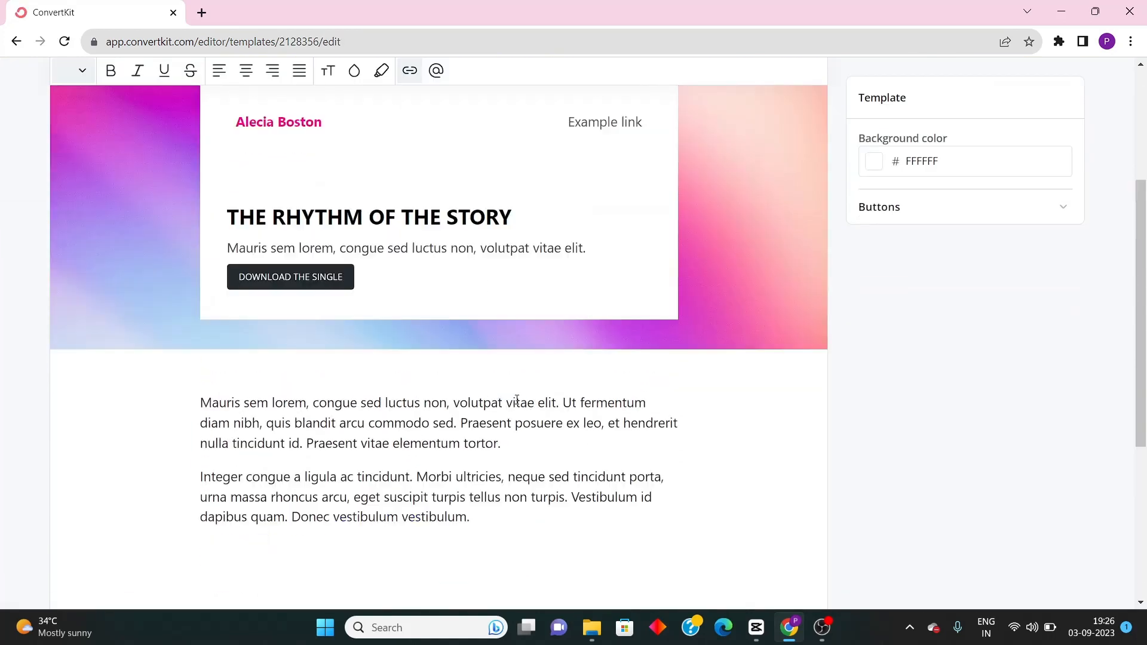
scroll(378, 376, up, 4)
scroll(346, 310, down, 9)
scroll(392, 330, up, 9)
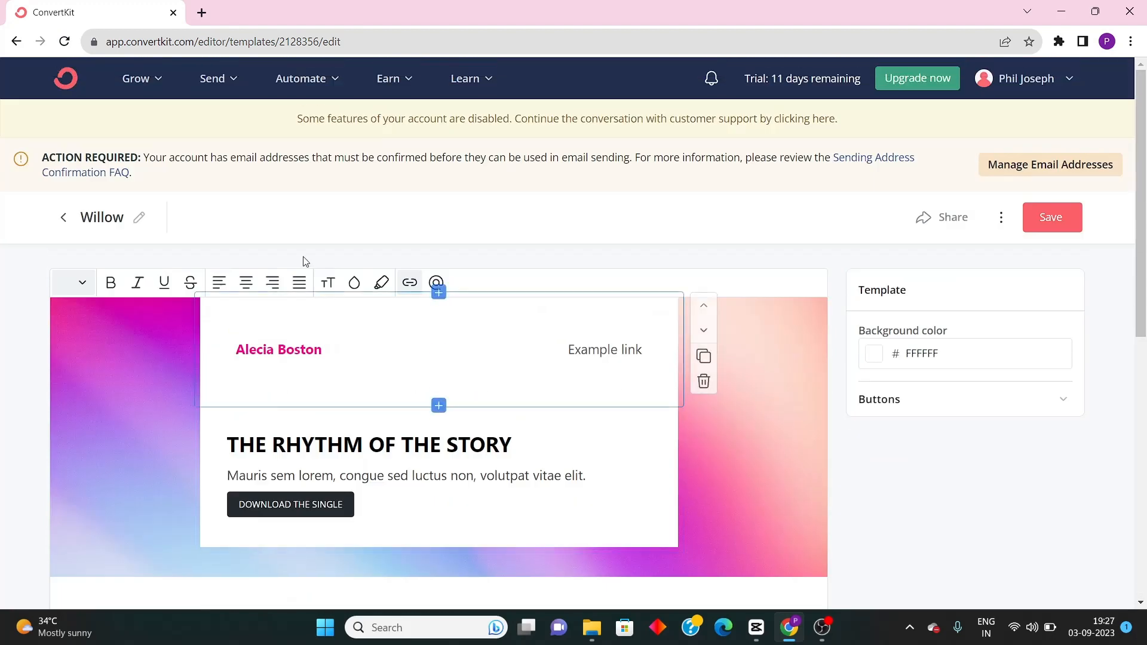
scroll(371, 473, down, 5)
scroll(363, 396, up, 5)
scroll(615, 406, down, 5)
scroll(733, 340, up, 5)
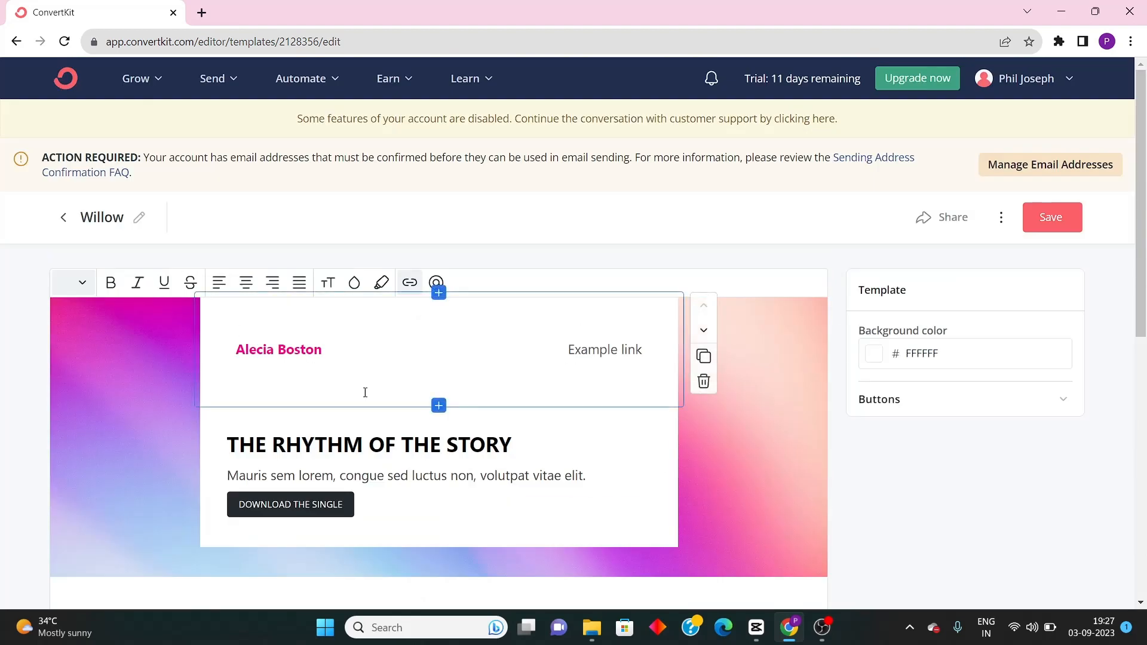
scroll(366, 392, down, 5)
scroll(410, 396, up, 5)
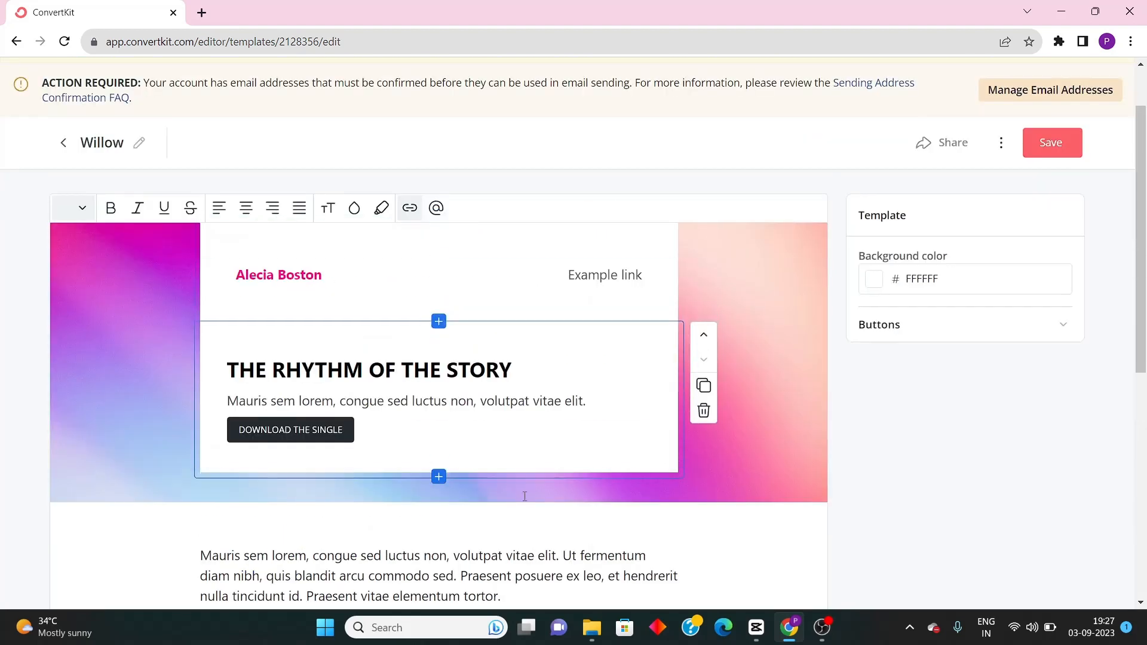
scroll(469, 436, down, 5)
scroll(473, 445, up, 6)
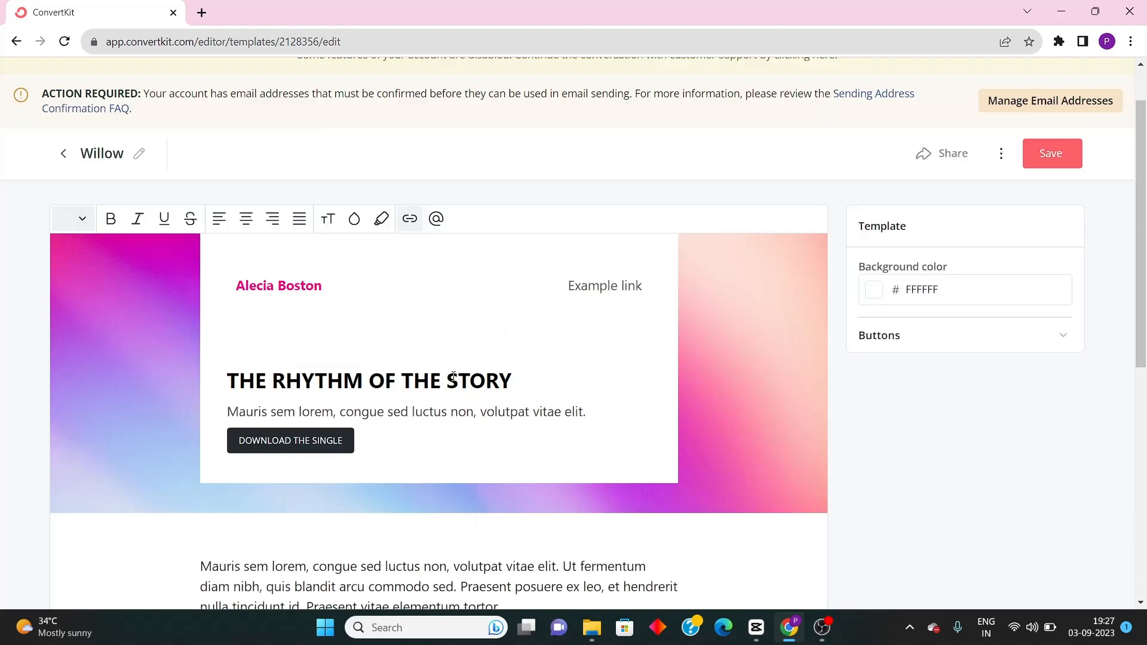
click(435, 340)
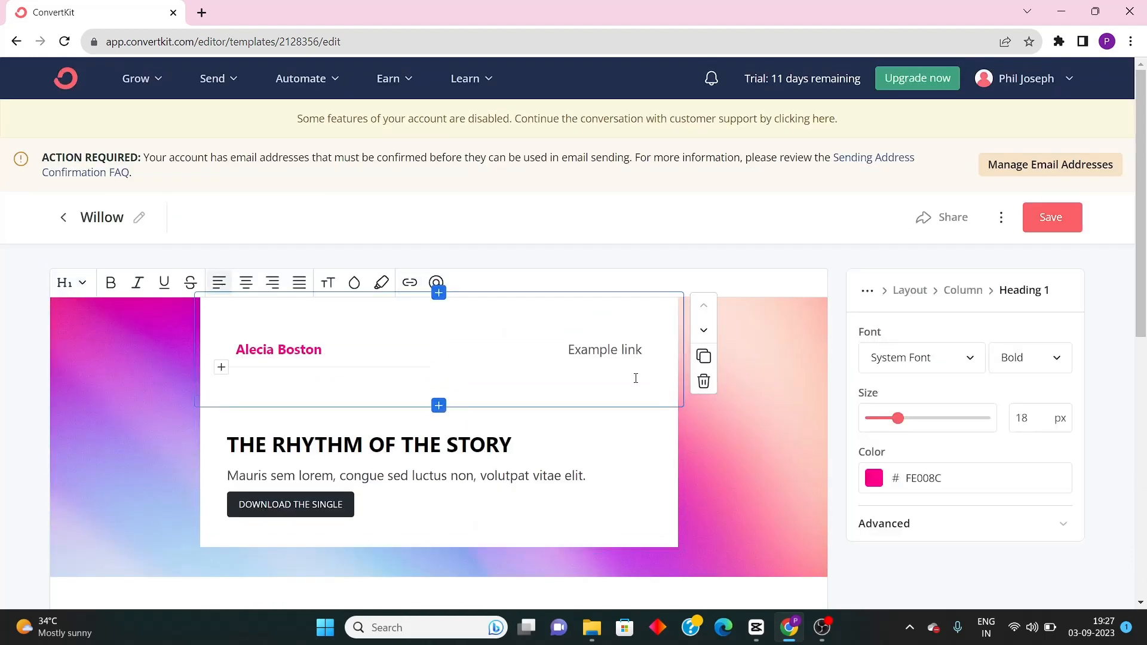
scroll(975, 361, down, 3)
scroll(975, 361, up, 3)
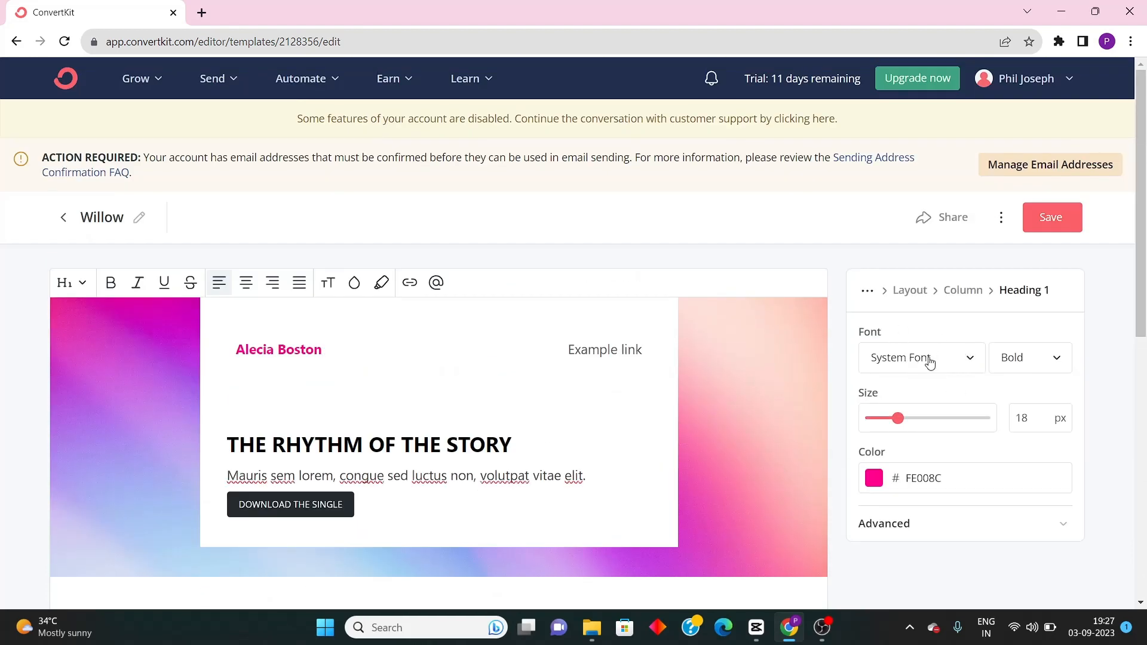
click(921, 363)
click(942, 336)
click(927, 368)
click(947, 353)
click(1032, 364)
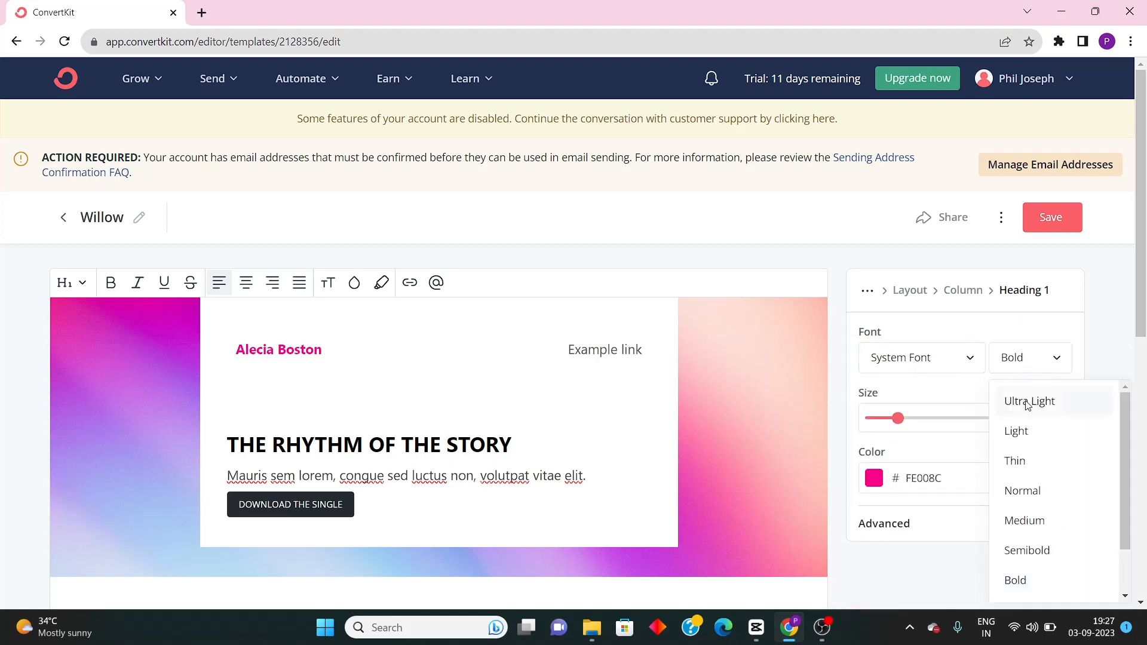
click(1009, 336)
Enlarge the heading to 23 px and set its Advanced line height to 1.6
mouse_move(898, 419)
mouse_down()
mouse_move(923, 428)
mouse_move(914, 428)
mouse_up()
scroll(914, 419, down, 3)
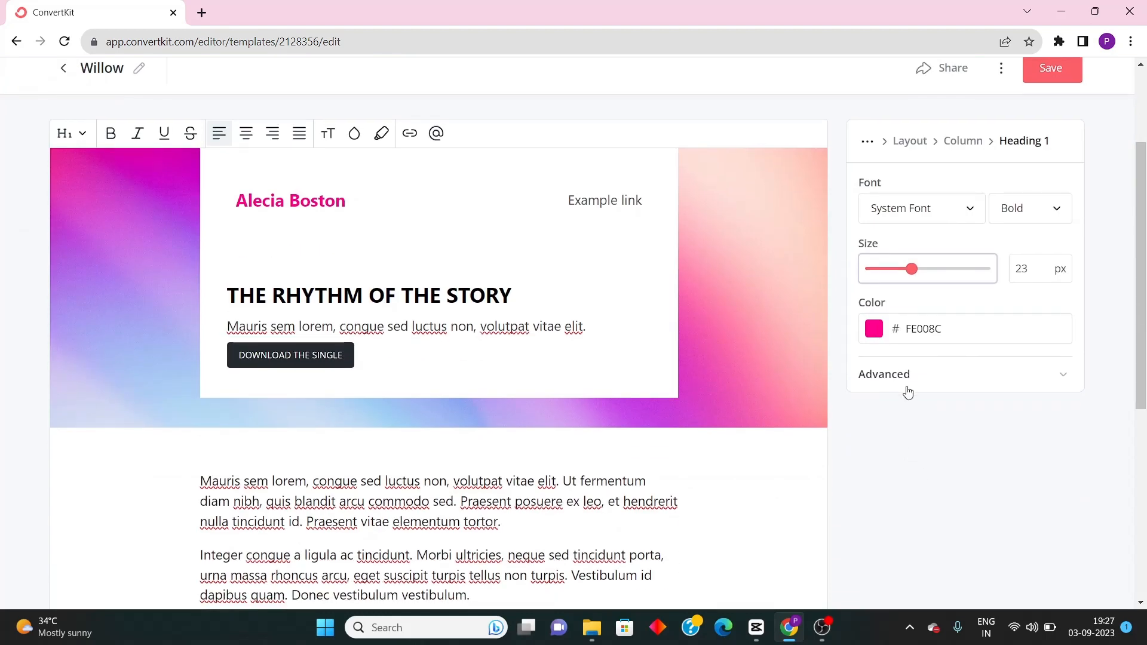
click(907, 385)
scroll(925, 382, down, 6)
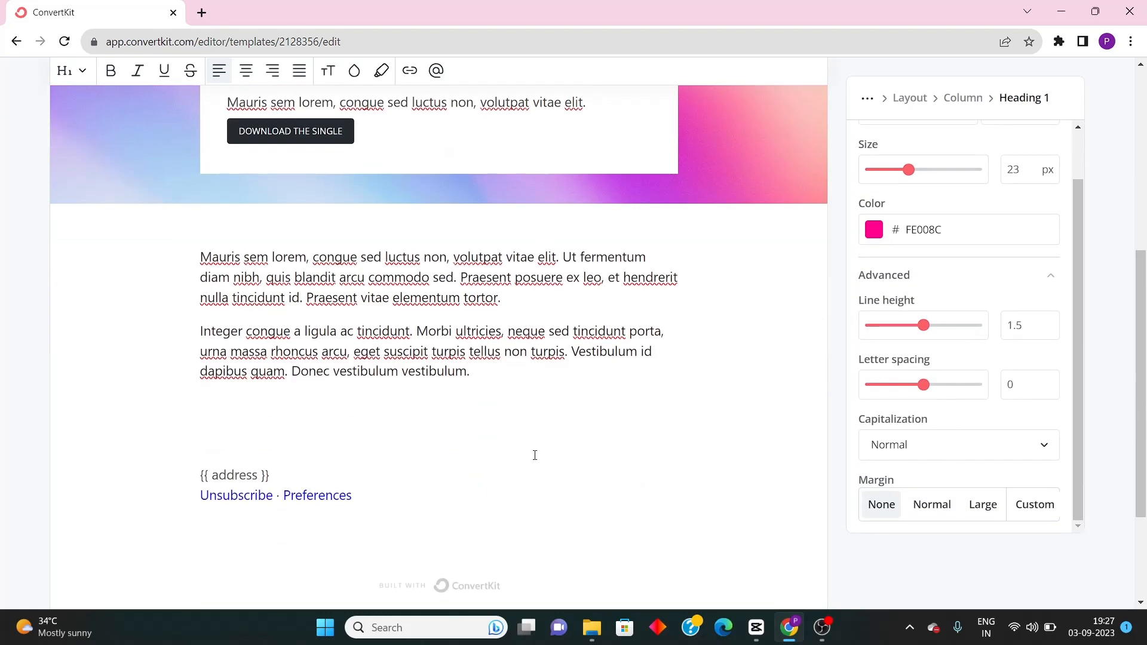
scroll(535, 456, up, 5)
scroll(889, 480, down, 5)
drag(924, 325, 933, 326)
scroll(835, 363, up, 4)
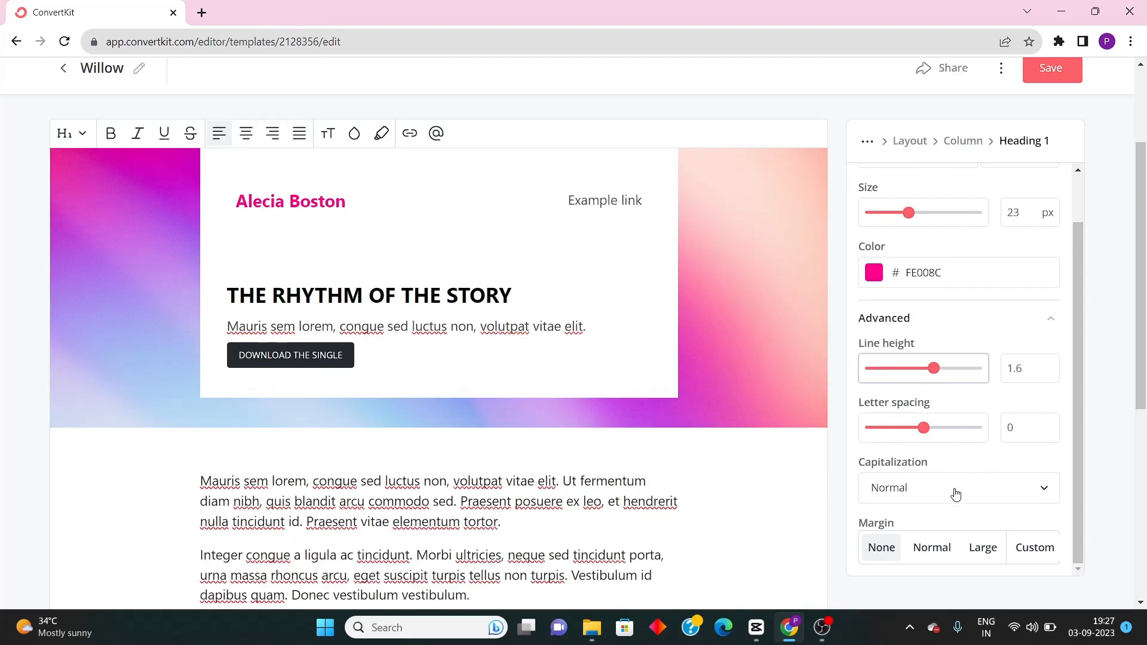
scroll(645, 474, up, 3)
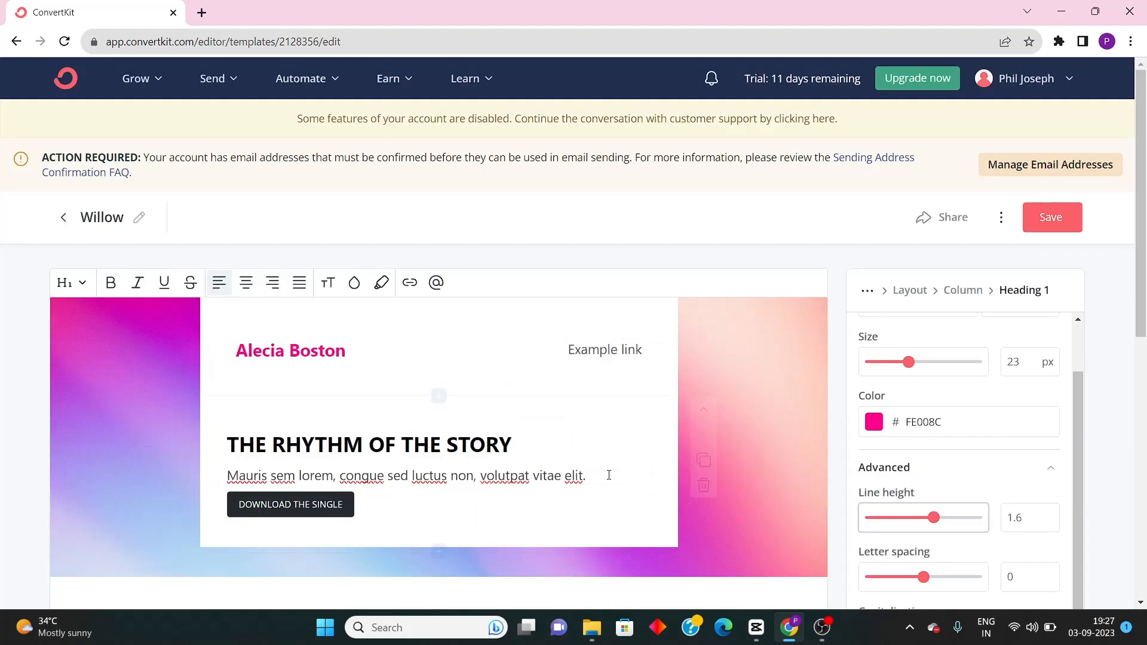
scroll(418, 460, down, 7)
scroll(335, 436, up, 5)
Inspect the styling of a body paragraph and the footer's Preferences link
click(279, 520)
scroll(359, 311, down, 5)
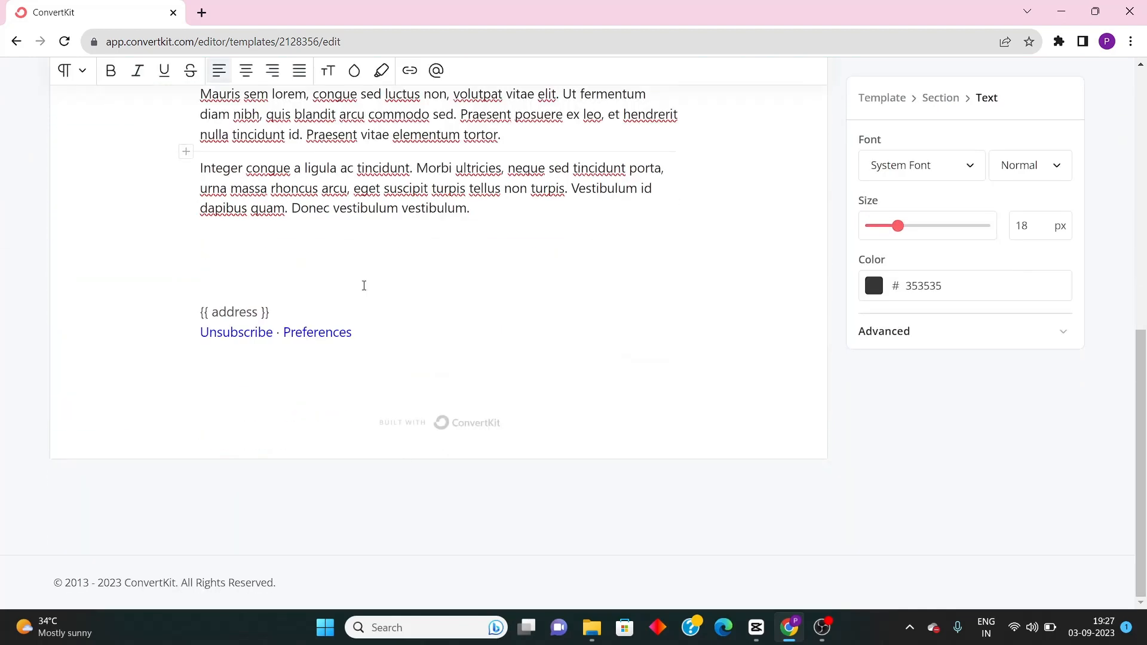
click(316, 333)
scroll(596, 384, up, 10)
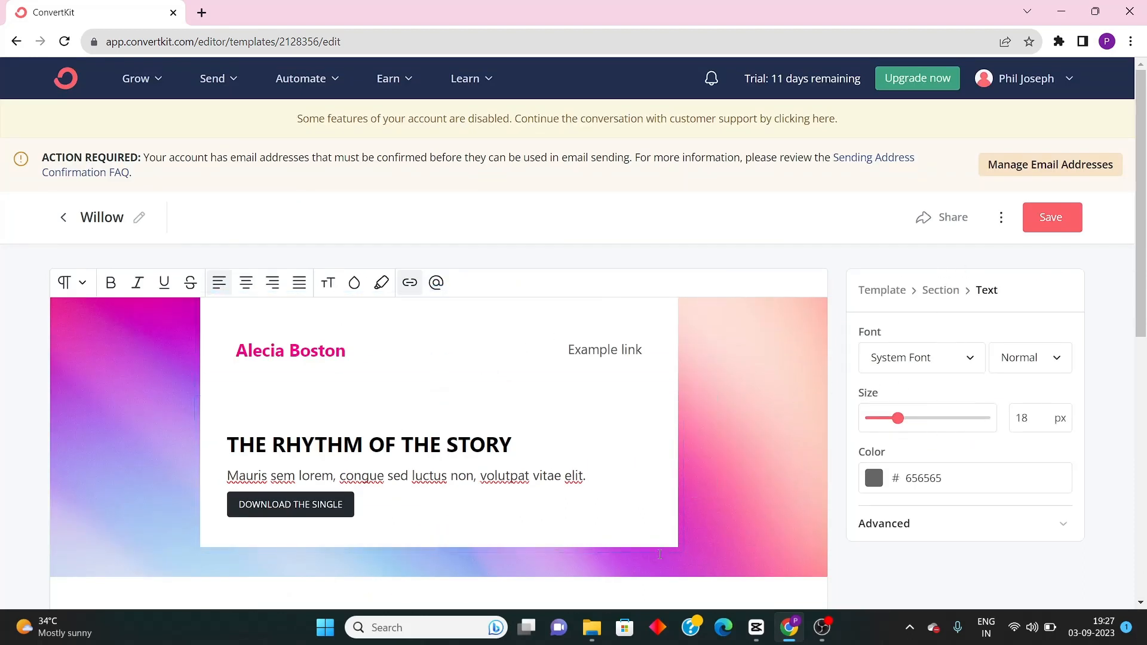
scroll(705, 442, down, 1)
scroll(878, 406, up, 1)
scroll(725, 425, down, 5)
scroll(720, 358, up, 5)
Go to Send > Sequences from the top navigation bar
scroll(683, 502, down, 3)
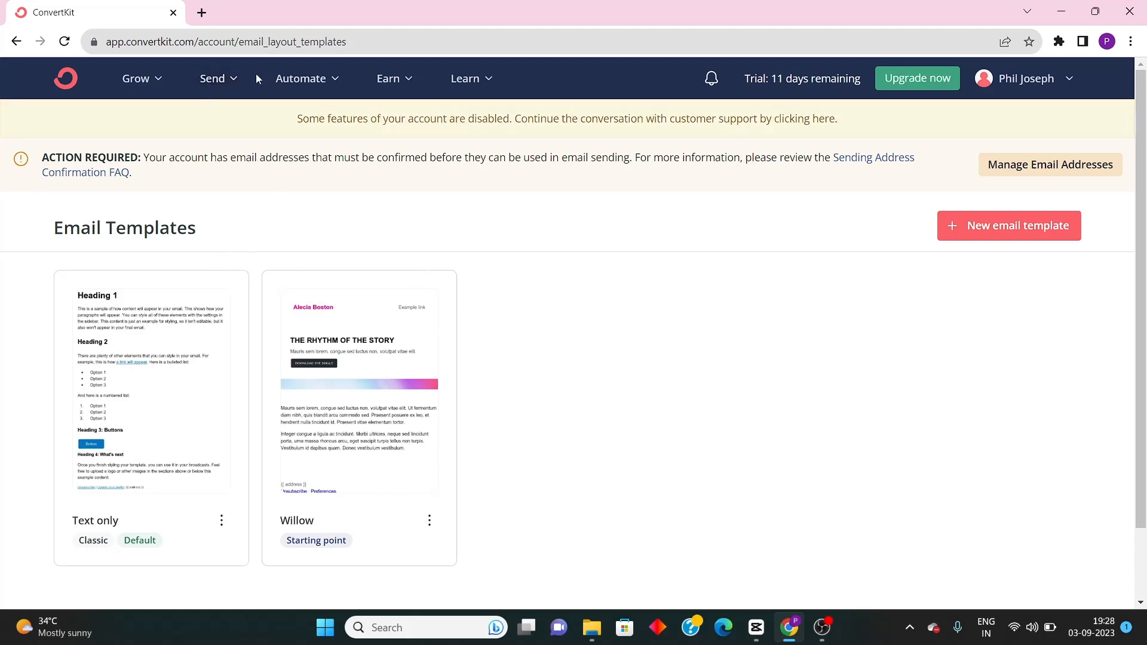
click(210, 78)
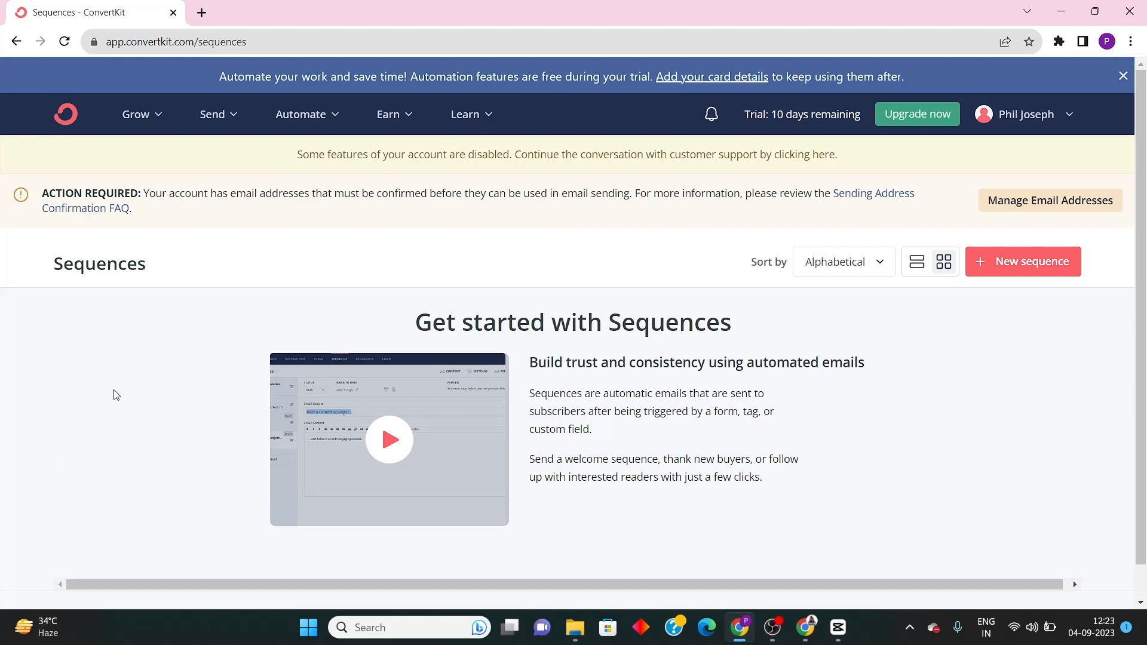
Start a new sequence and review the Text only and Willow template options
click(1013, 268)
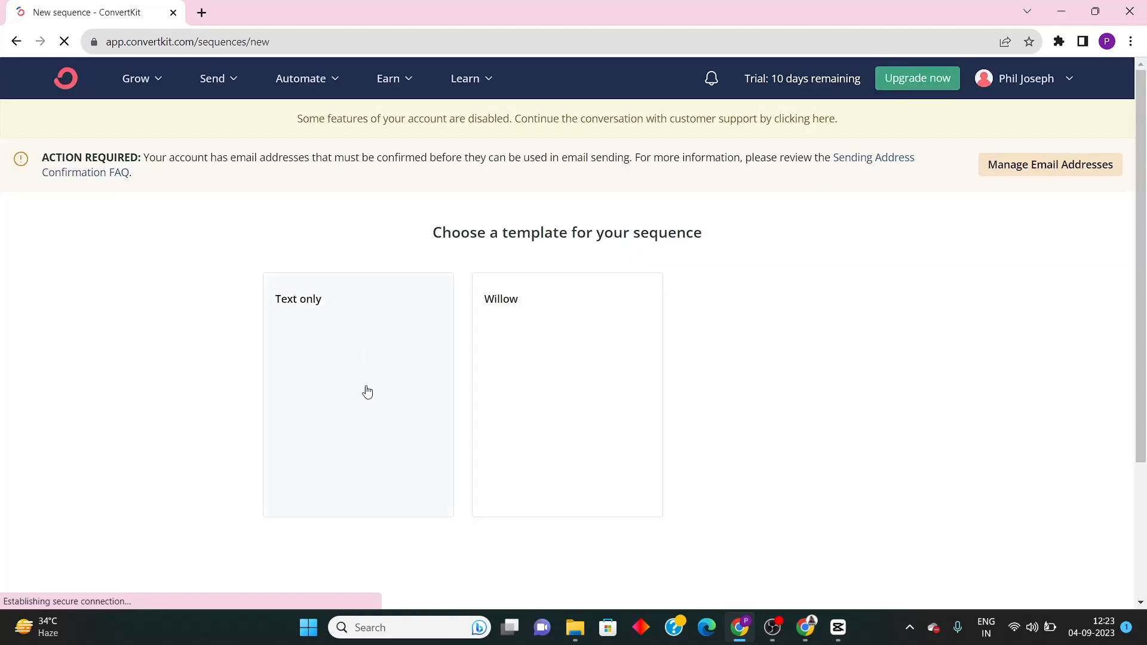
scroll(383, 400, down, 3)
scroll(400, 410, up, 3)
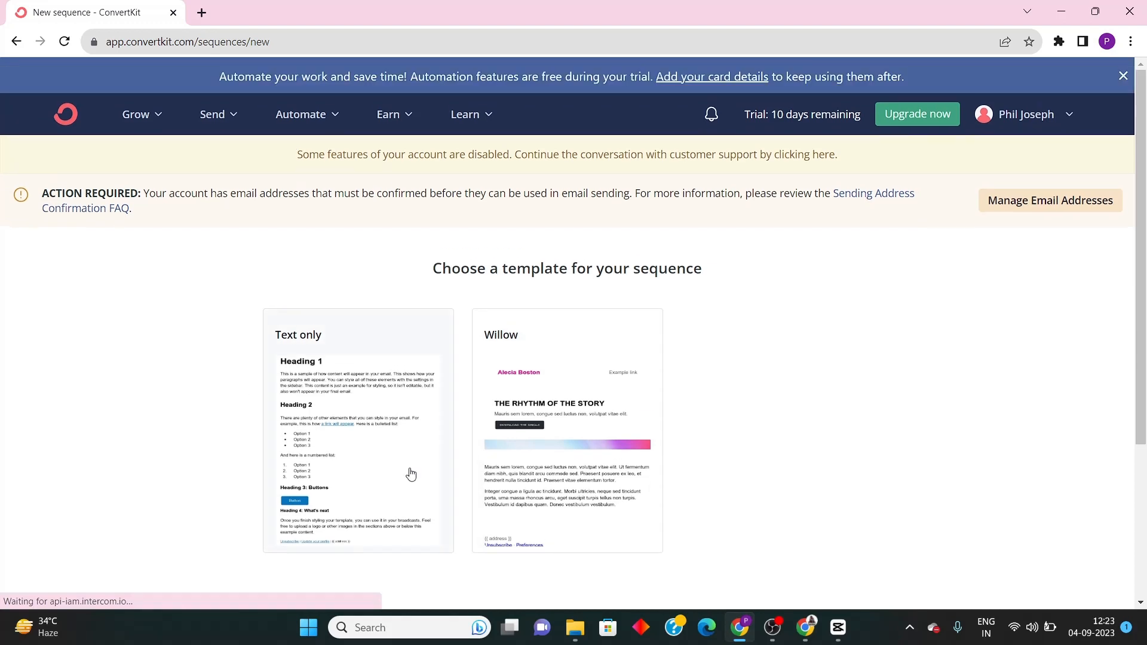
scroll(458, 348, down, 3)
scroll(374, 402, up, 3)
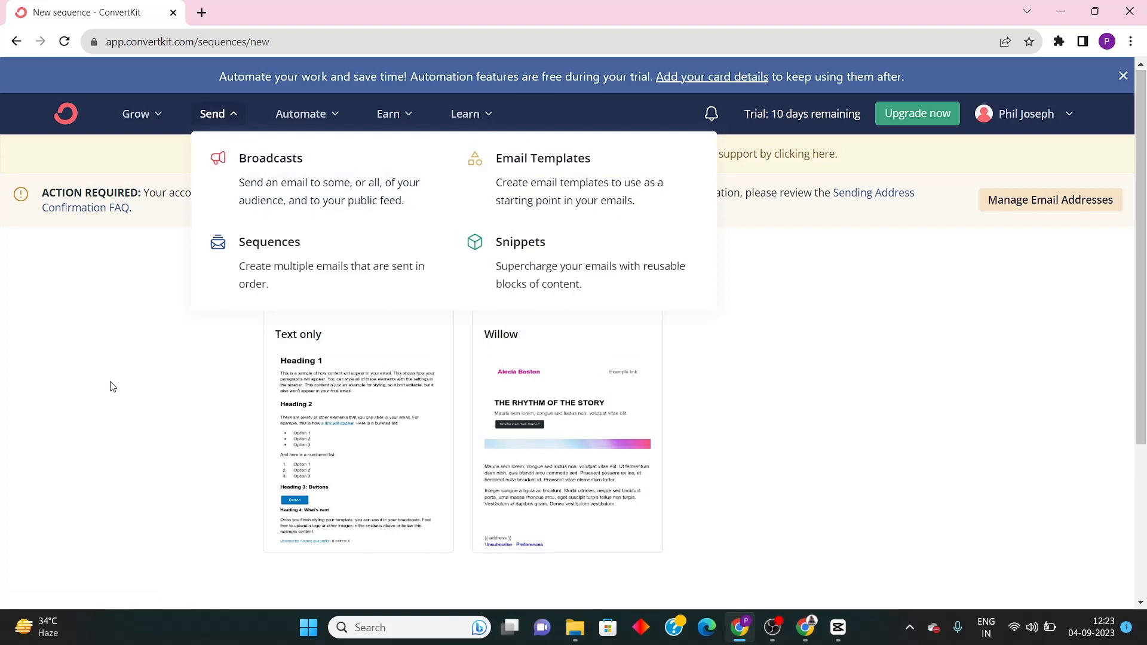
scroll(332, 460, down, 1)
scroll(625, 474, up, 1)
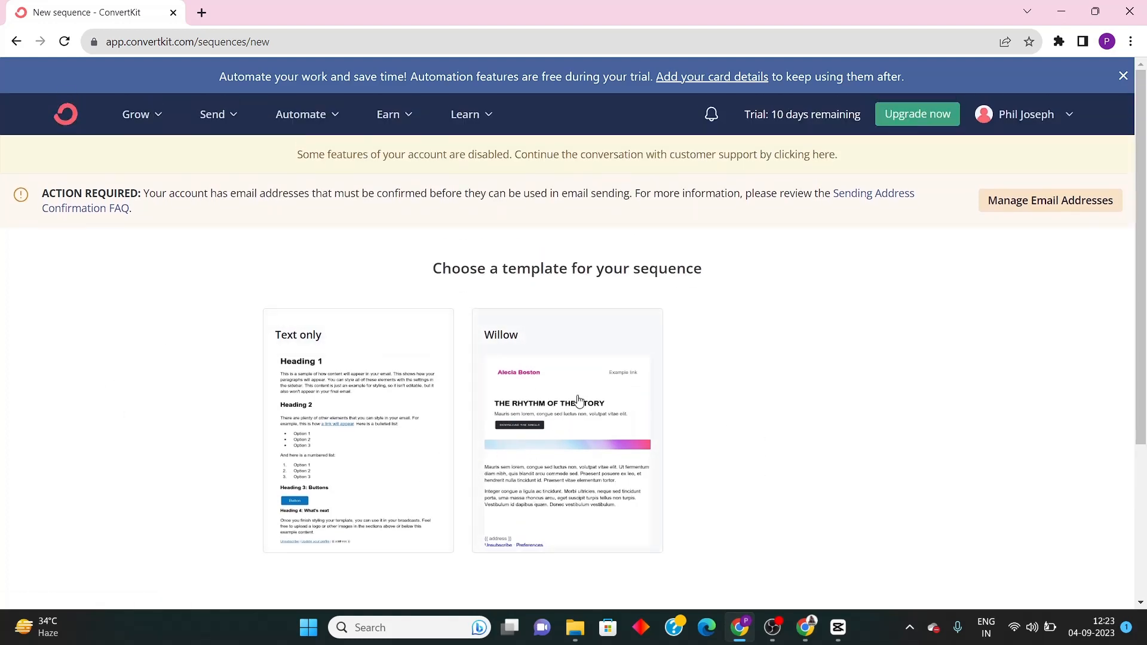
Build the sequence on the Willow template and review its first draft email, sent after 1 day
click(648, 404)
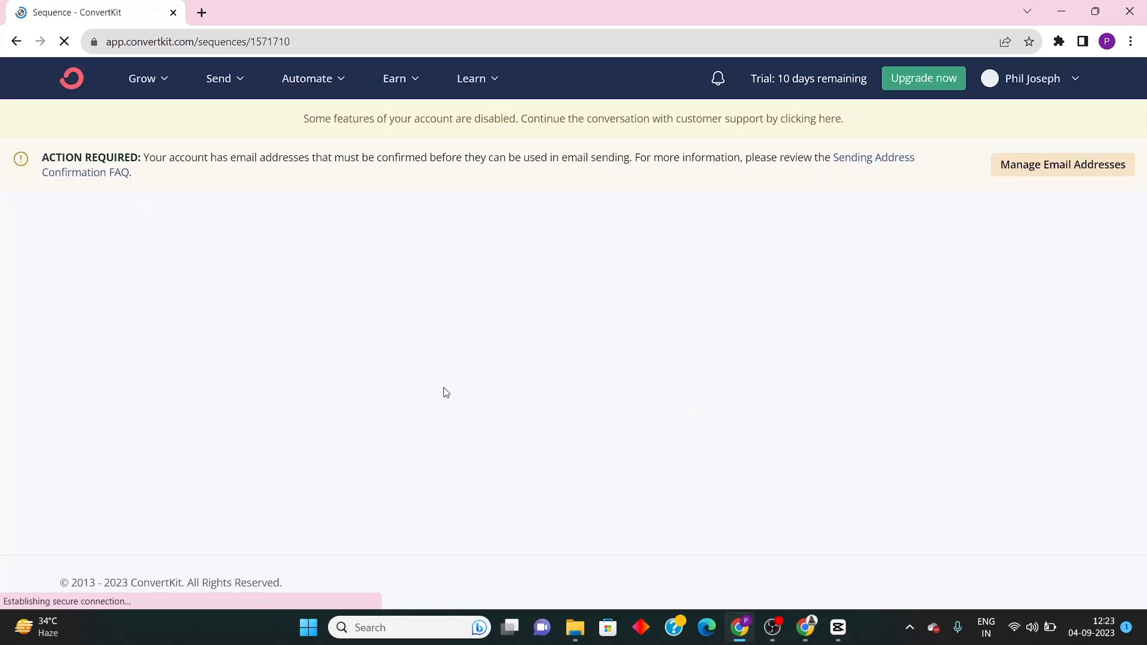
scroll(335, 391, down, 5)
scroll(341, 395, up, 5)
scroll(418, 430, down, 10)
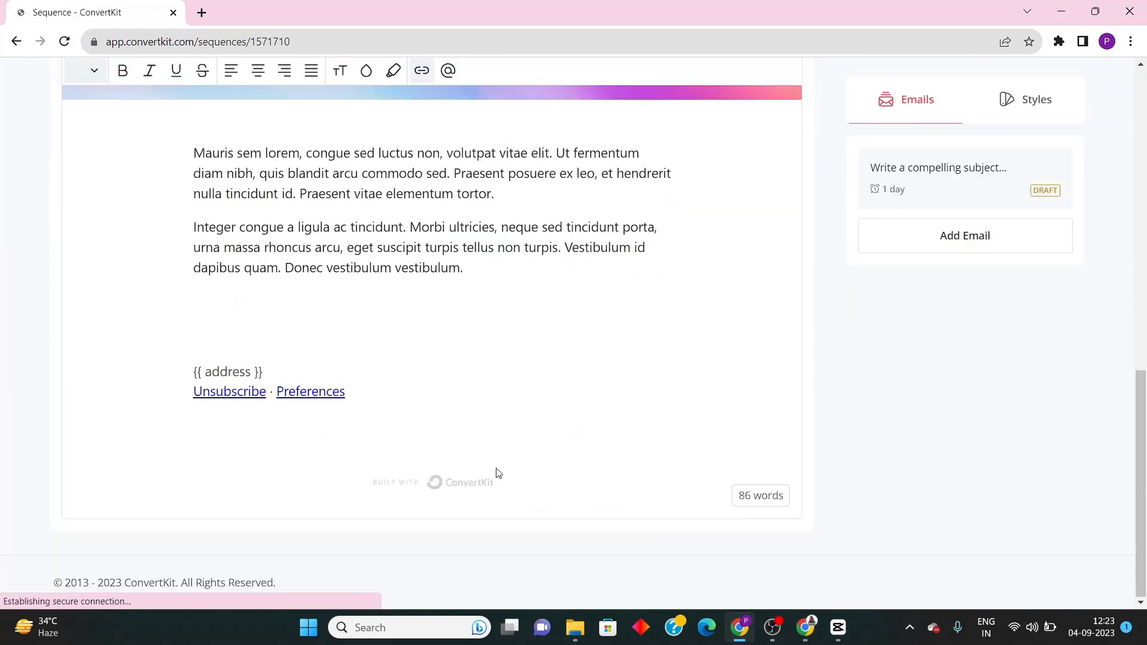
scroll(483, 477, up, 6)
scroll(333, 363, up, 5)
scroll(358, 399, down, 10)
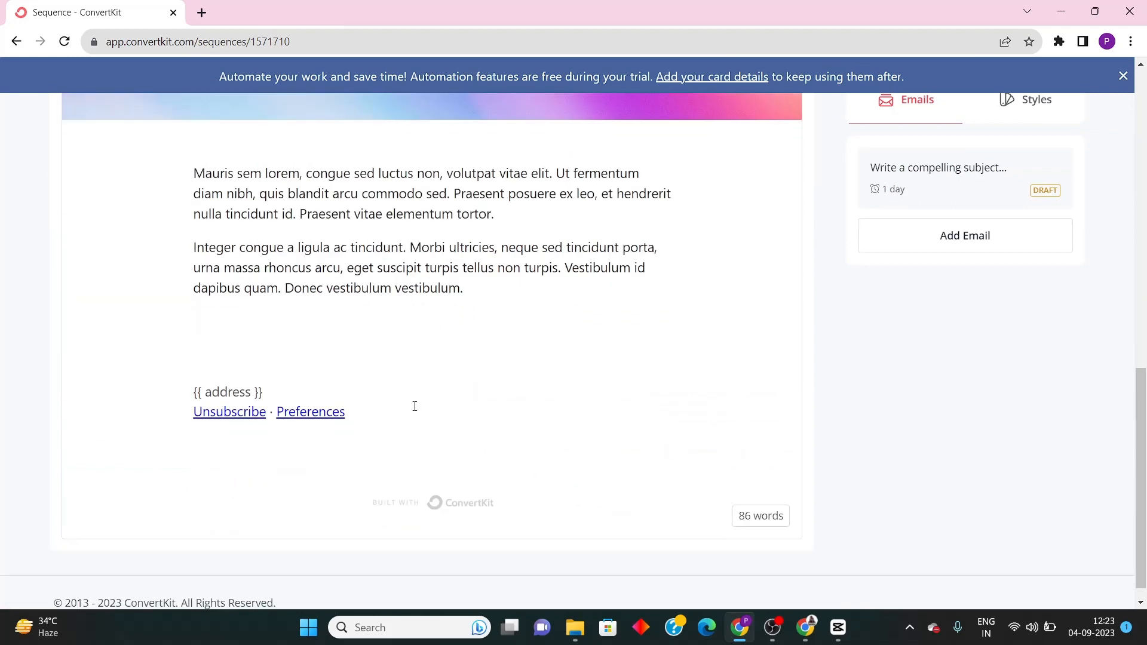
scroll(415, 404, up, 3)
scroll(374, 491, up, 6)
scroll(392, 382, down, 6)
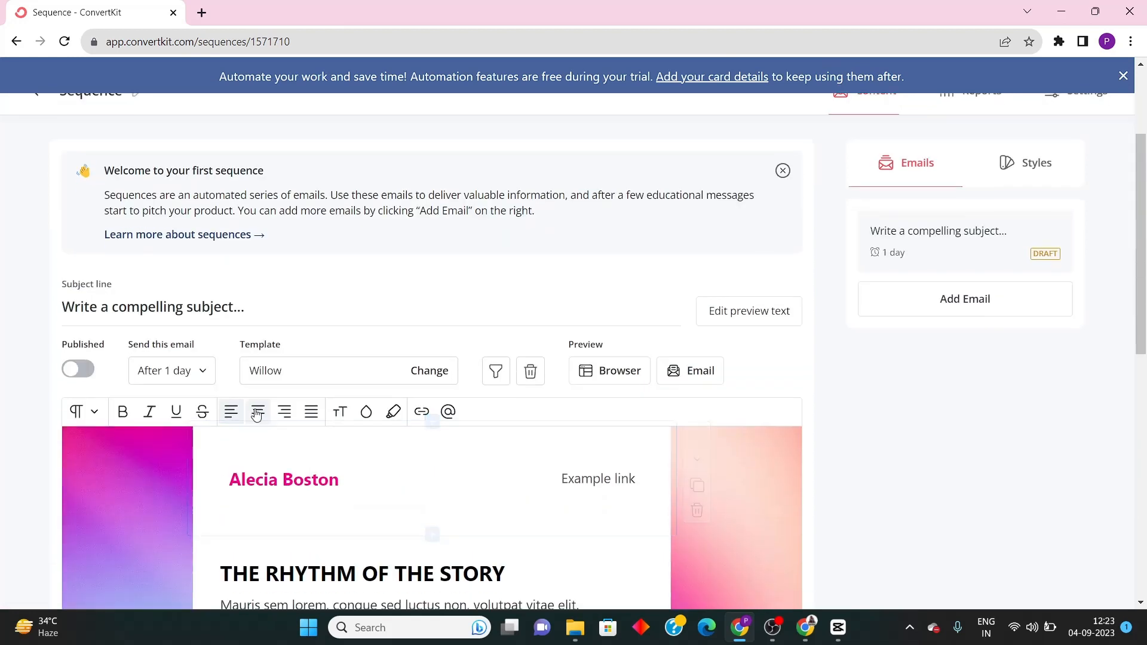
scroll(542, 460, up, 3)
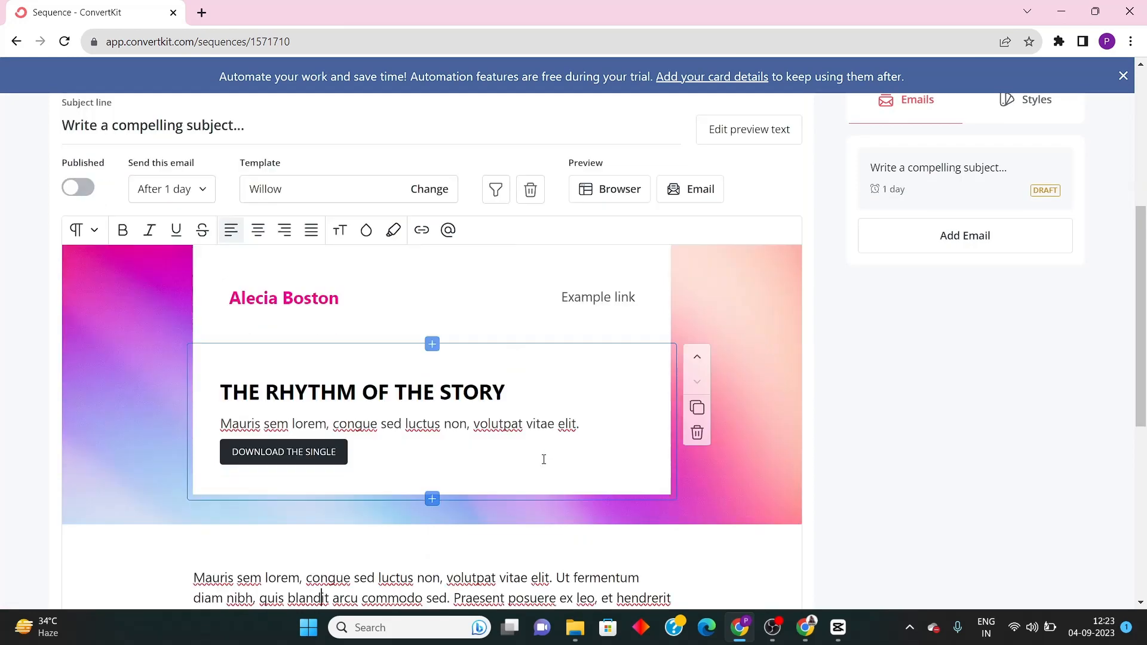
scroll(501, 446, down, 6)
scroll(544, 454, up, 12)
scroll(389, 473, down, 6)
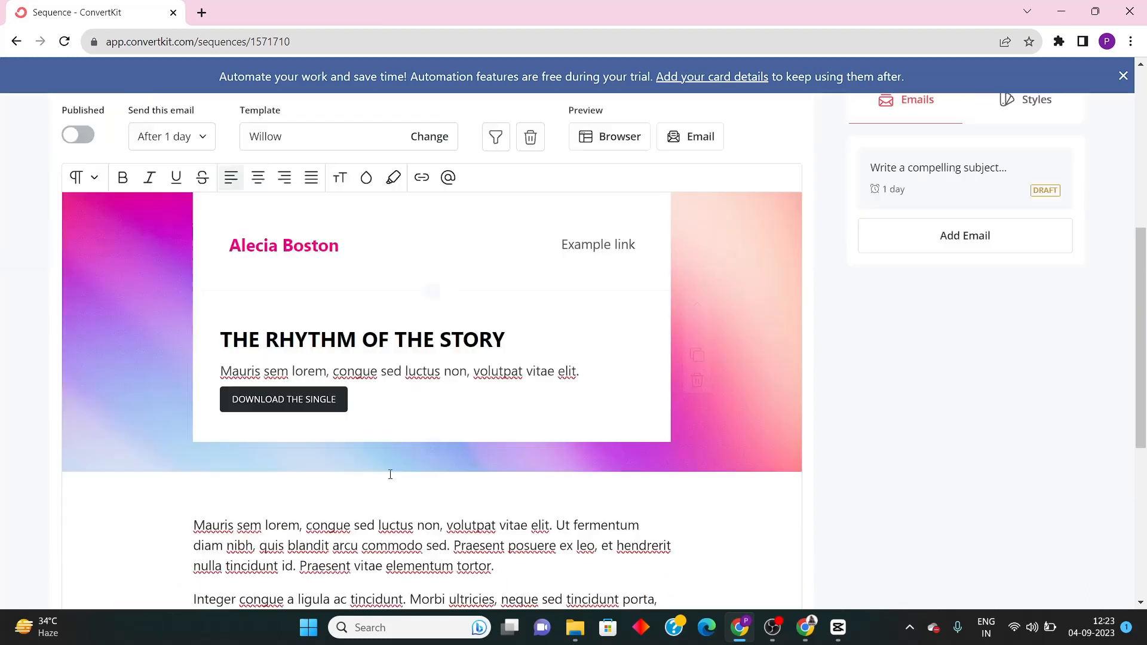
scroll(302, 464, up, 6)
scroll(438, 392, down, 8)
scroll(409, 490, up, 5)
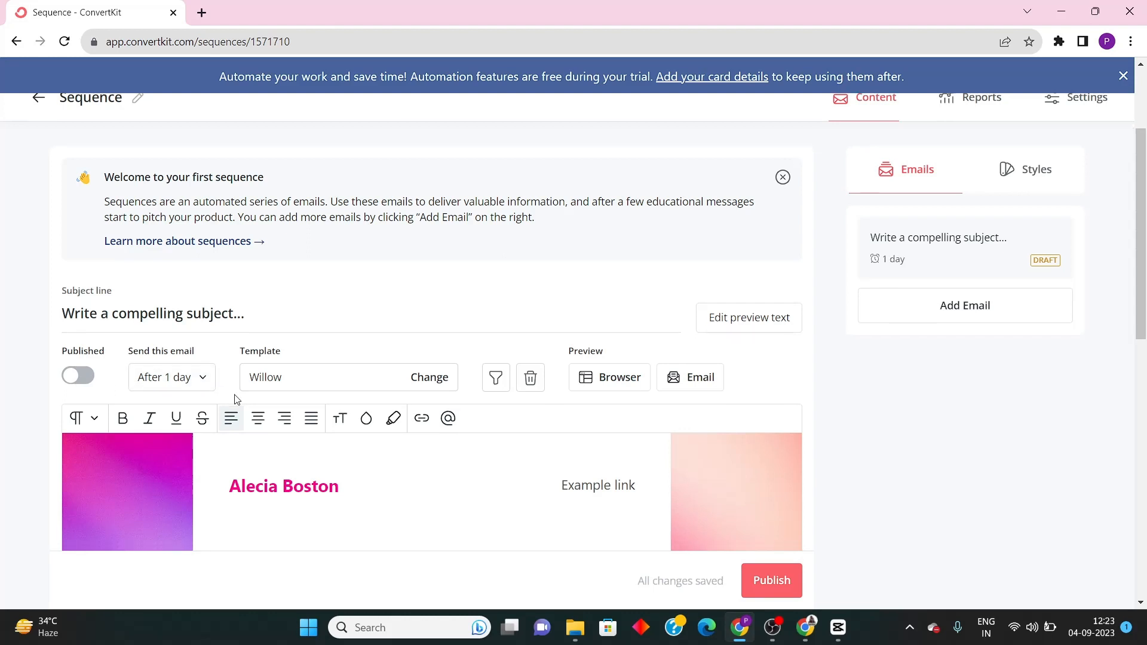
scroll(233, 396, down, 4)
scroll(458, 440, up, 6)
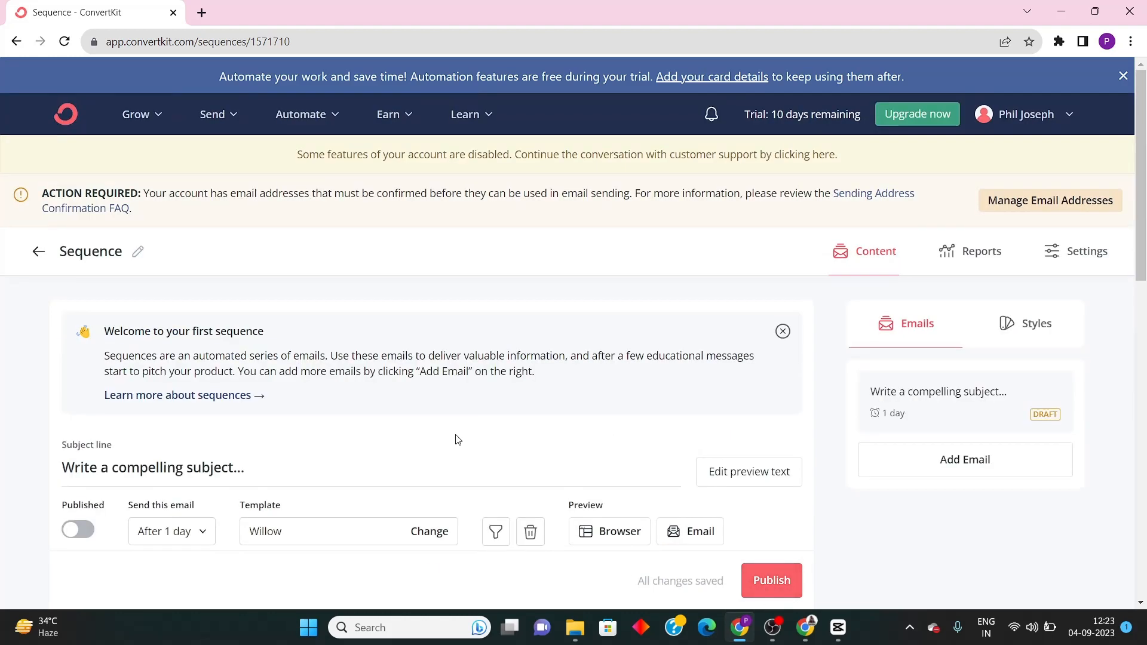
scroll(654, 463, down, 2)
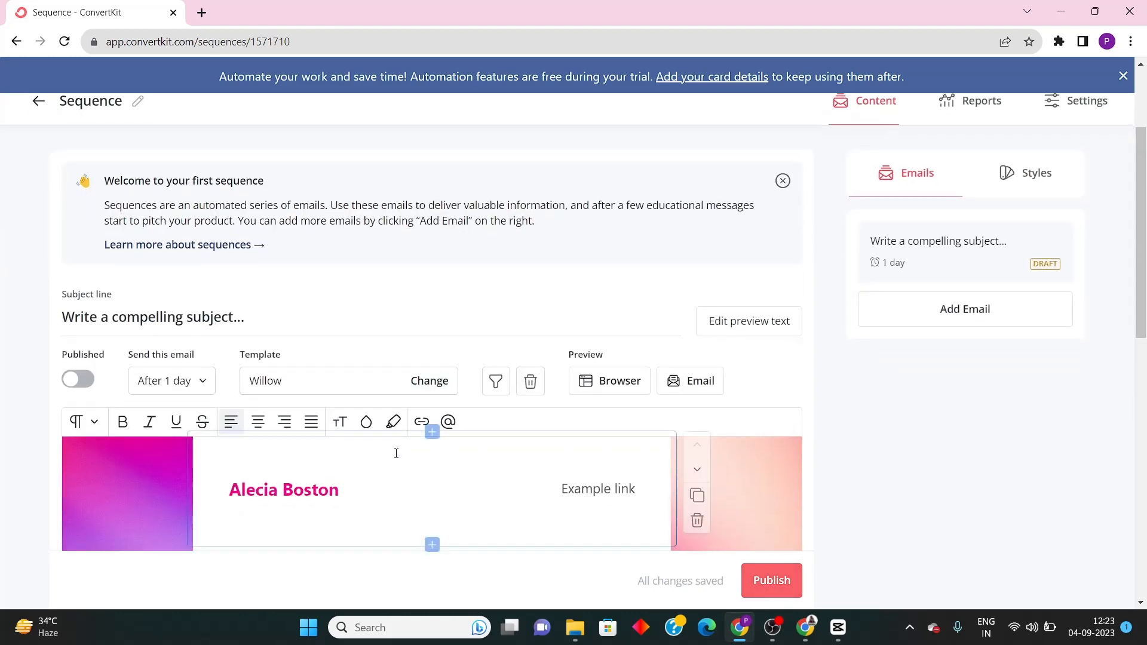
scroll(352, 447, up, 2)
scroll(382, 418, down, 4)
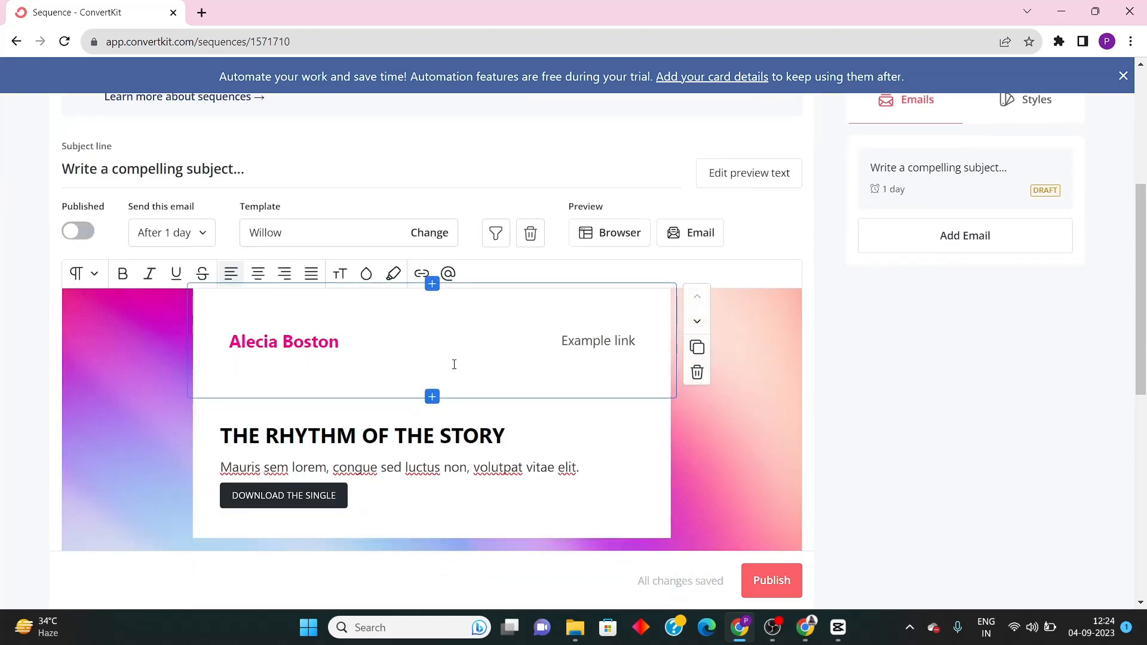
scroll(169, 382, up, 2)
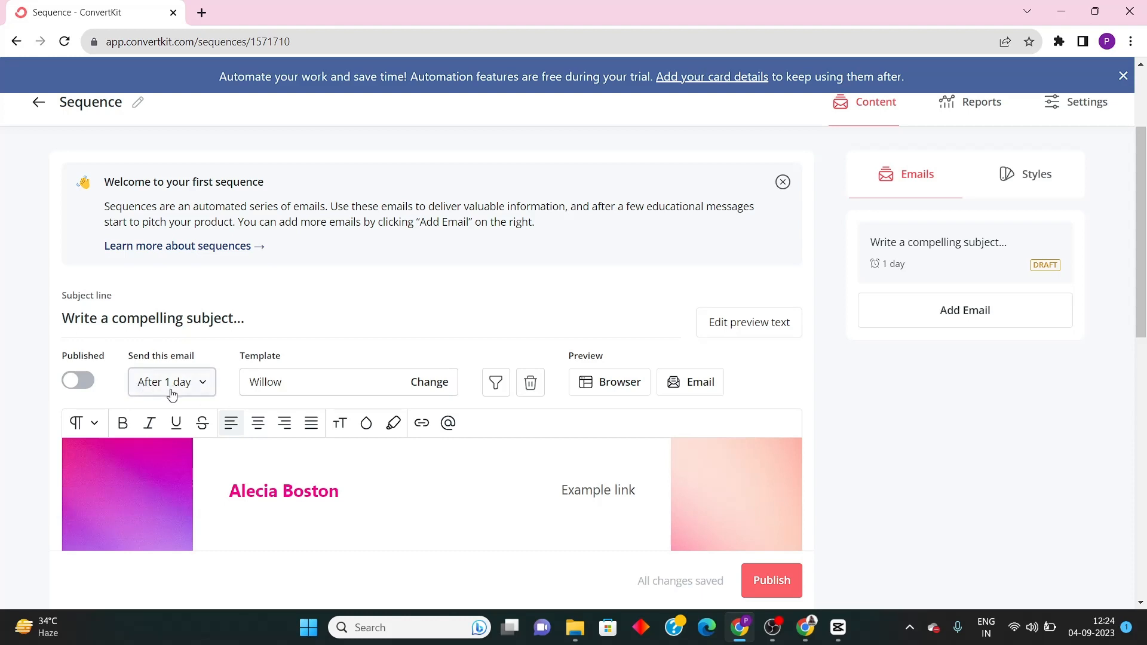
click(184, 393)
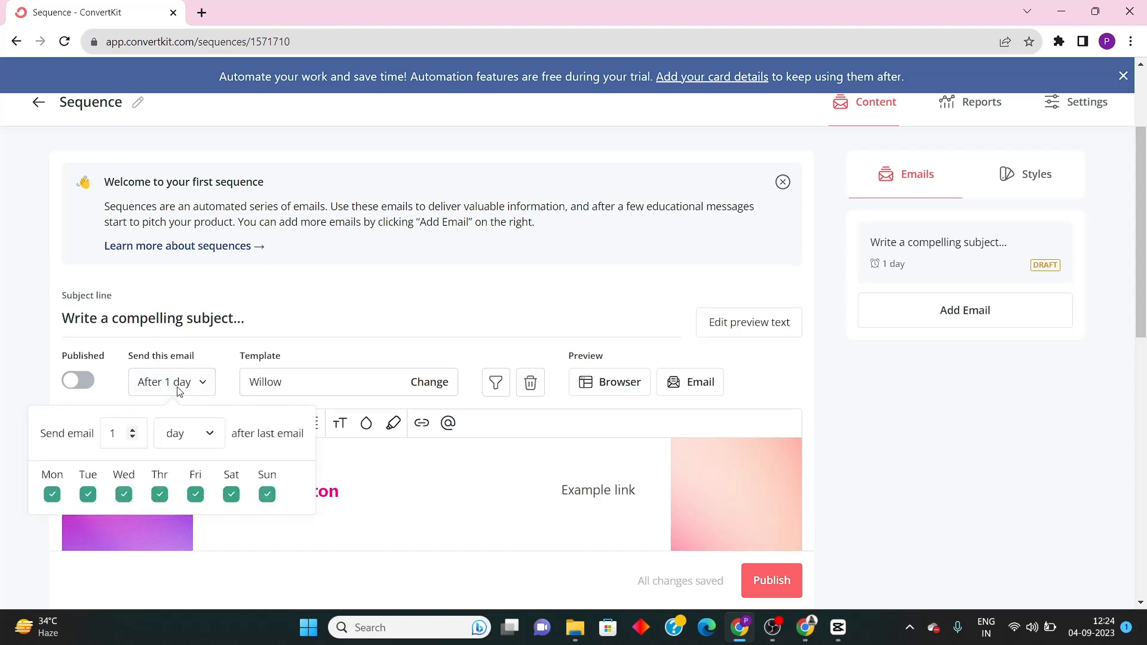
click(178, 391)
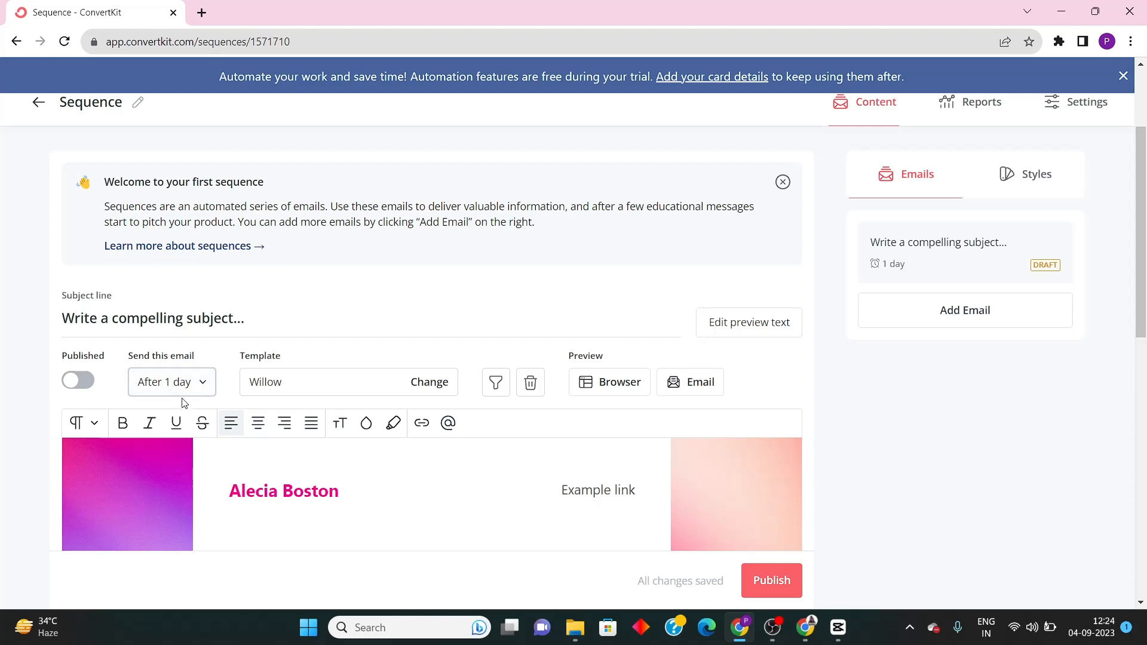
scroll(384, 446, down, 8)
scroll(384, 415, up, 6)
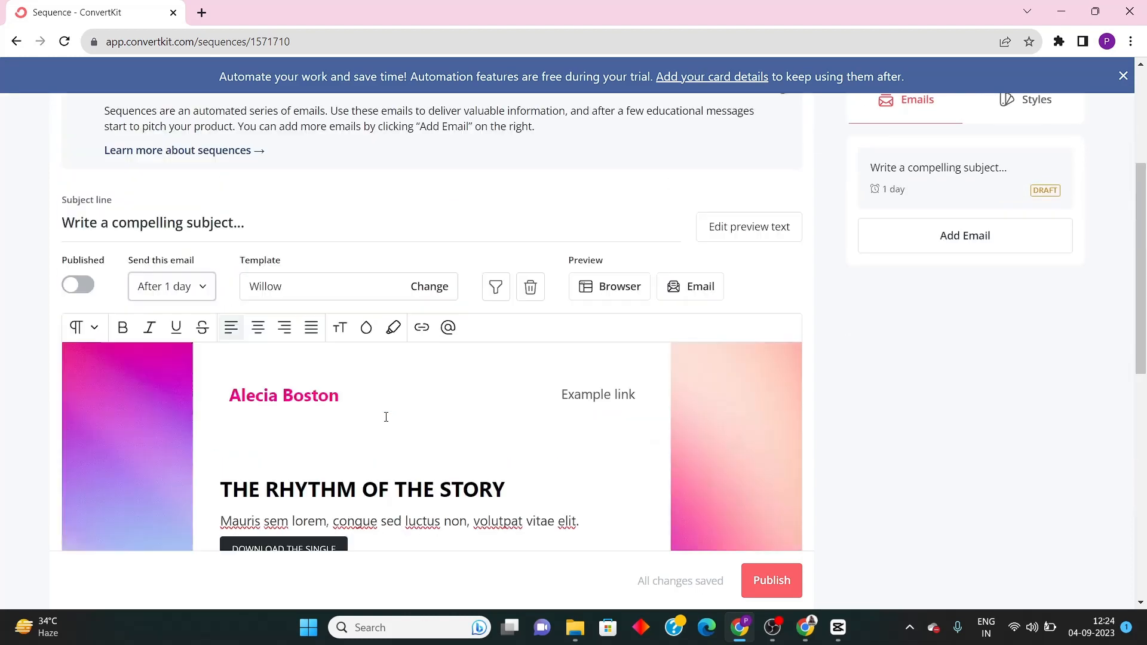
click(180, 307)
click(184, 311)
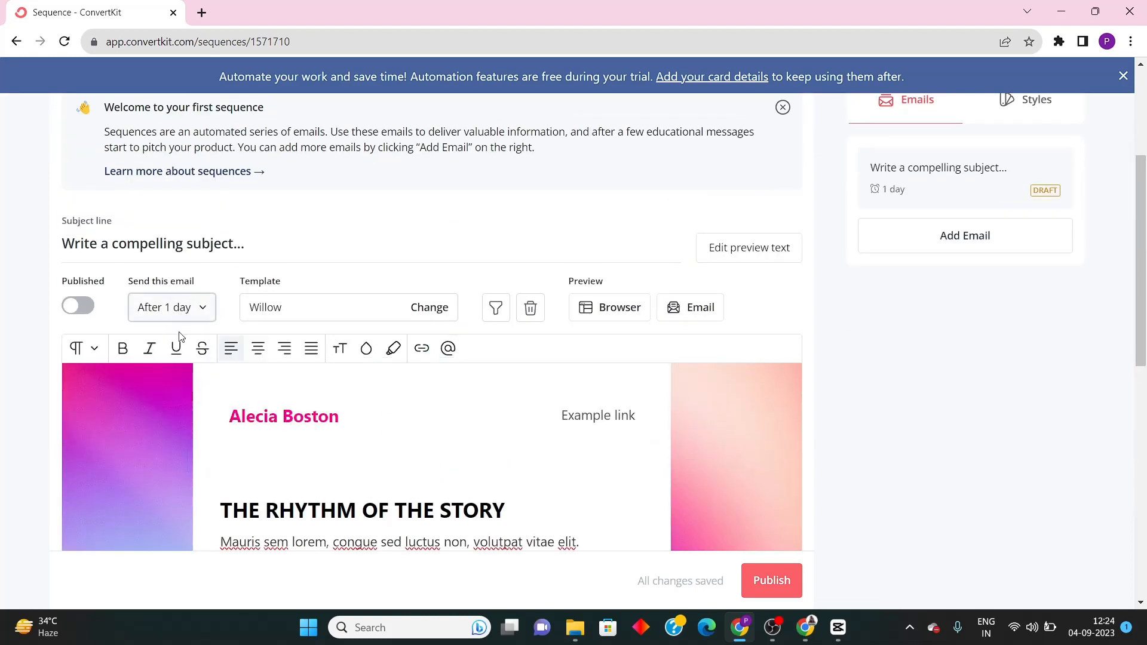
click(182, 308)
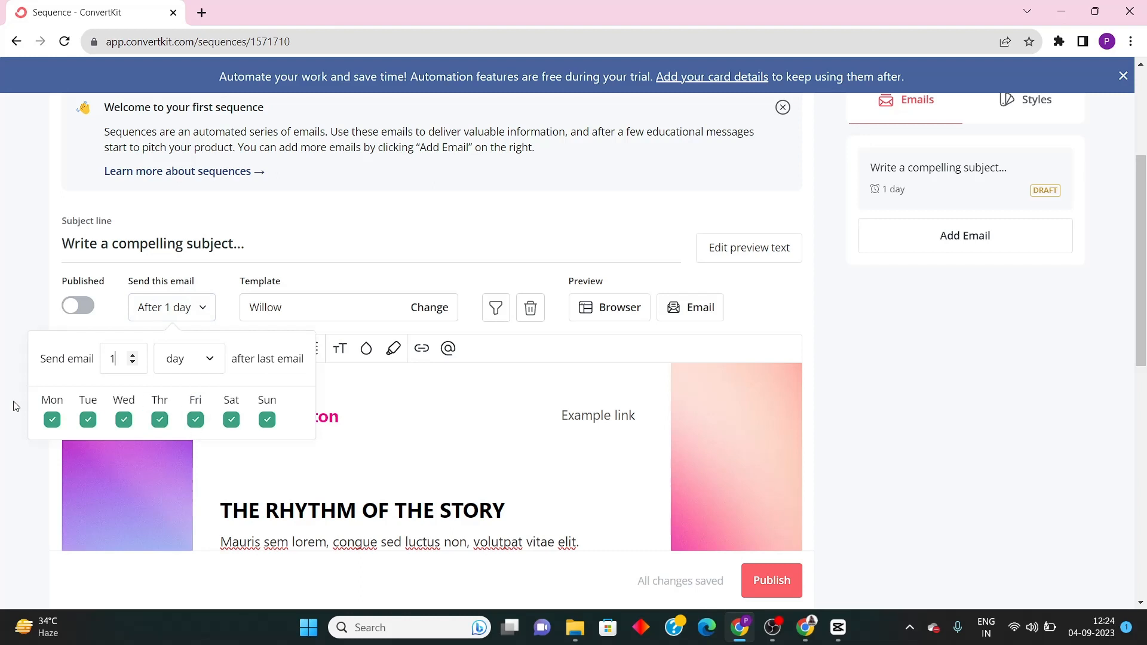
click(53, 421)
click(52, 421)
click(189, 306)
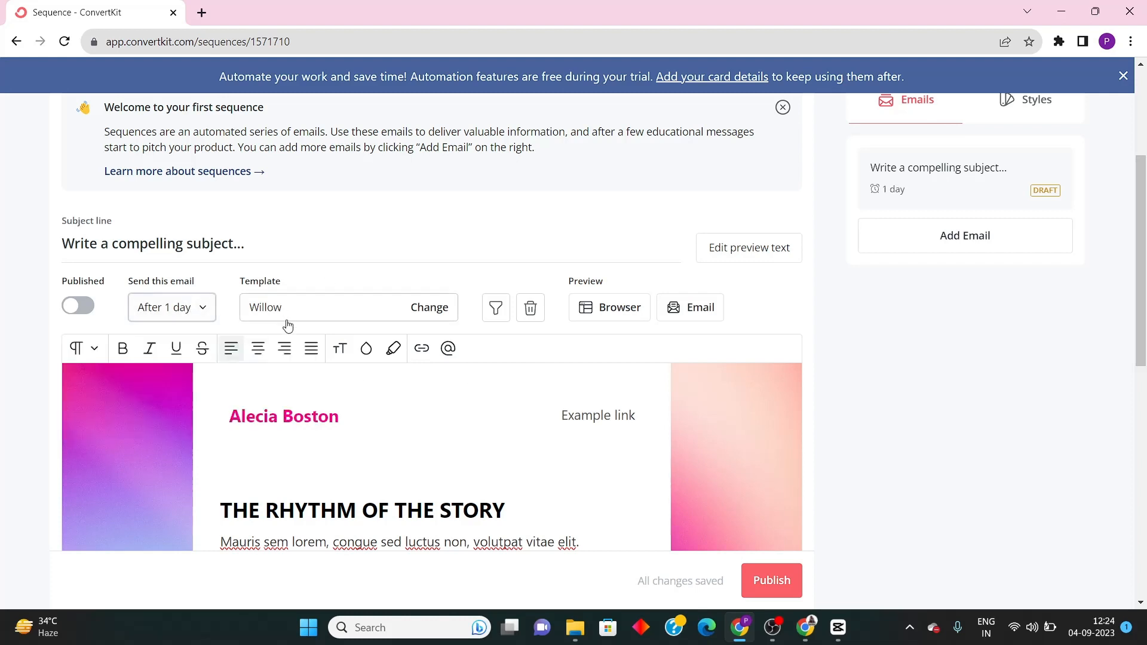
click(400, 307)
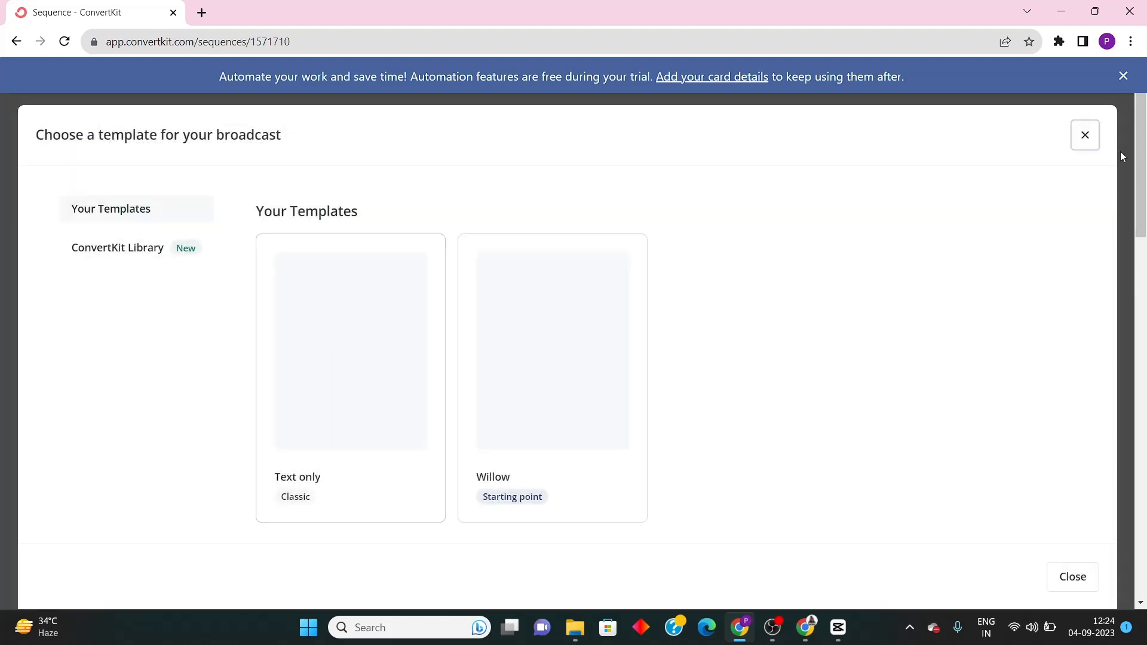
click(1085, 134)
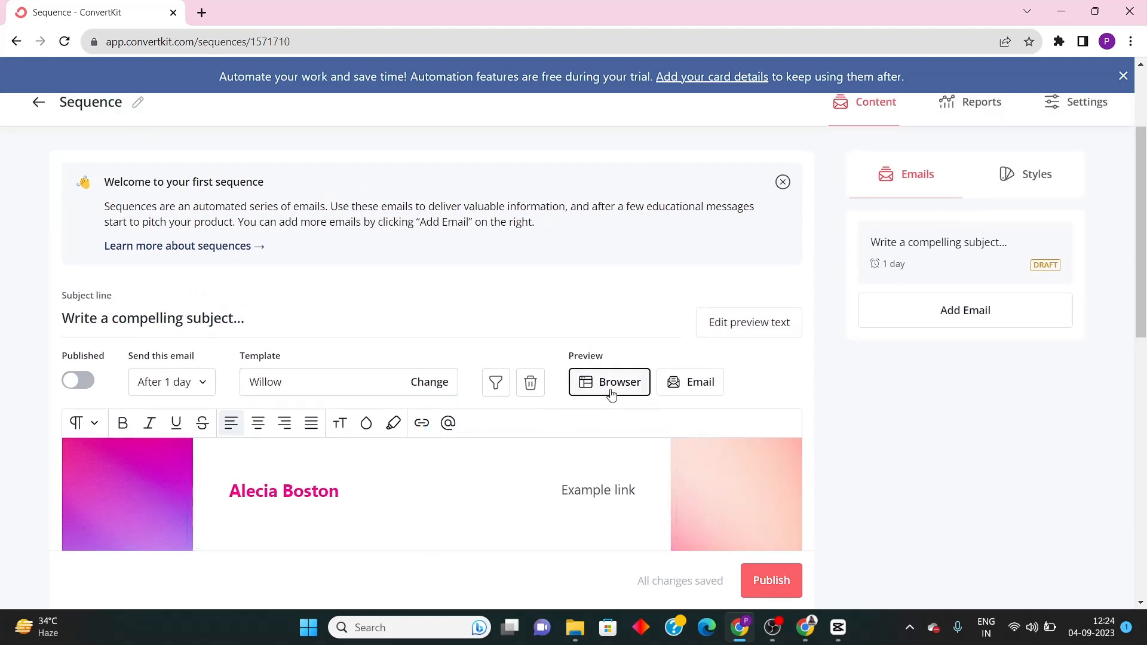
click(611, 382)
scroll(502, 371, down, 5)
scroll(501, 371, up, 4)
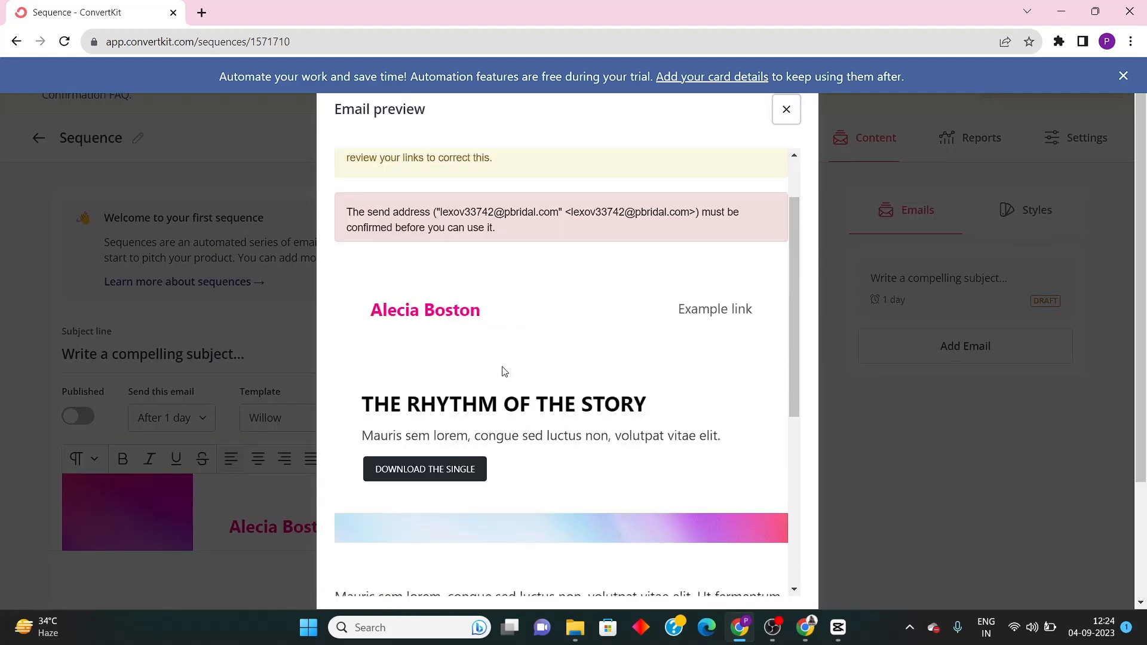
scroll(501, 371, up, 2)
click(777, 121)
click(690, 383)
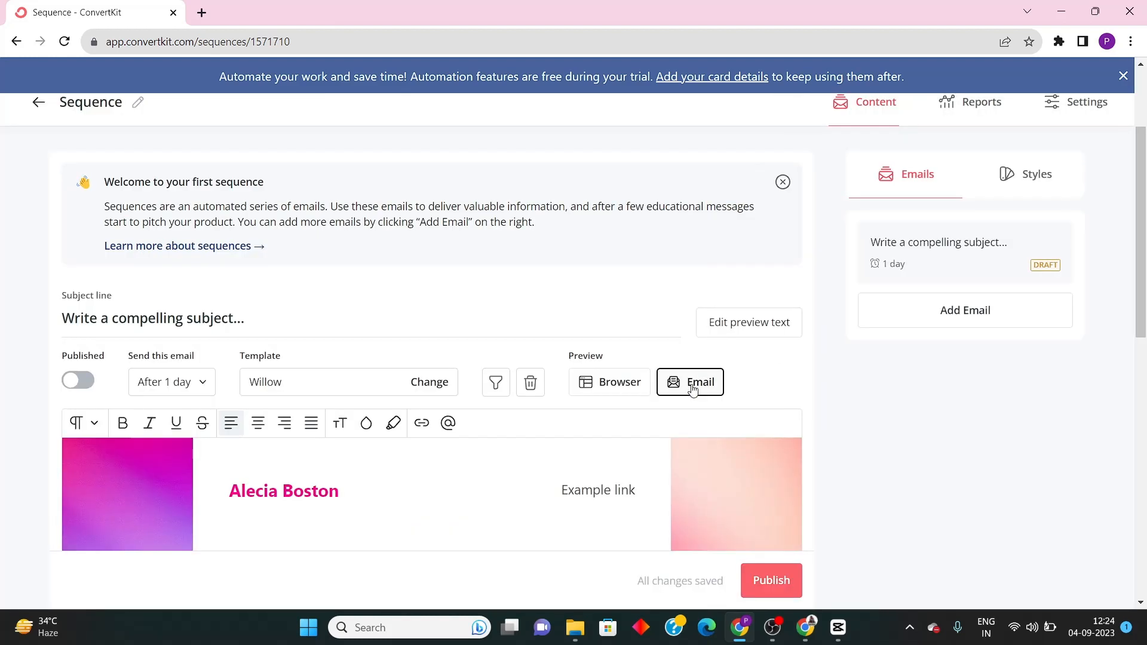
click(950, 433)
scroll(525, 365, up, 3)
scroll(612, 331, down, 2)
scroll(617, 335, down, 1)
scroll(763, 277, up, 4)
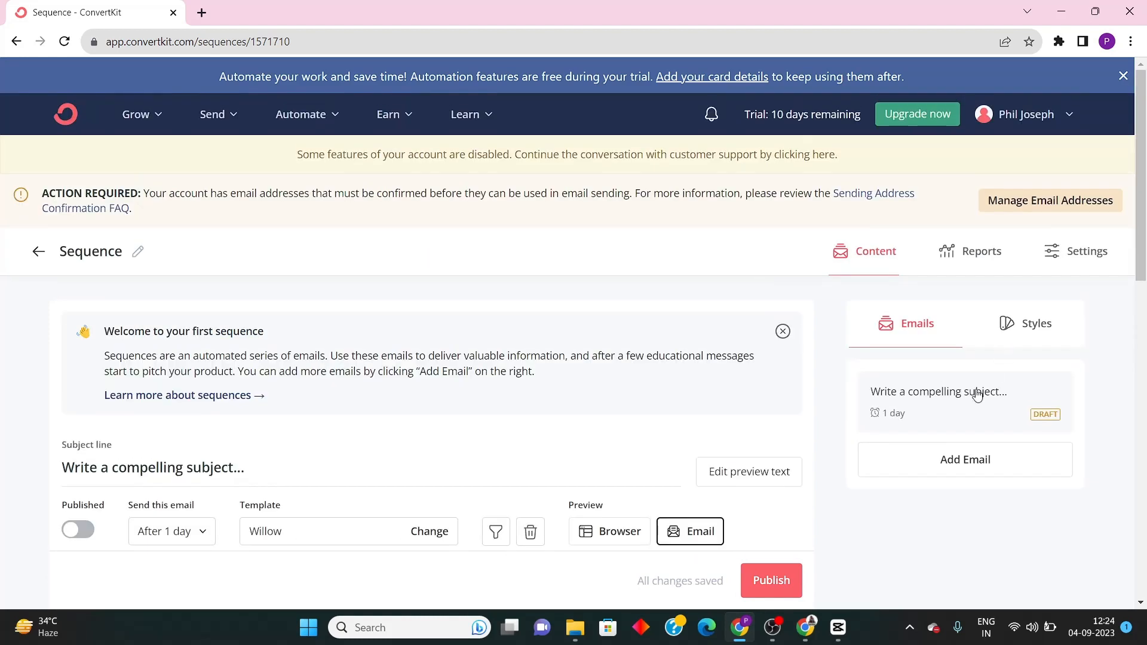
Add a second email and delete most of its sample body text
click(940, 469)
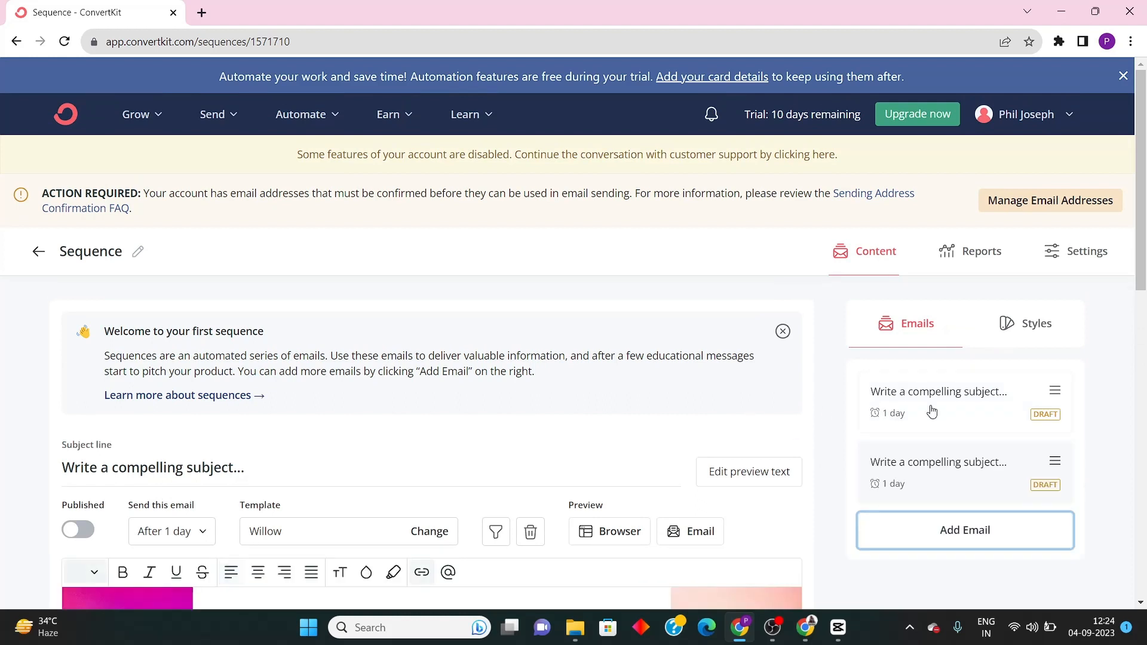
scroll(933, 416, down, 1)
scroll(832, 402, down, 2)
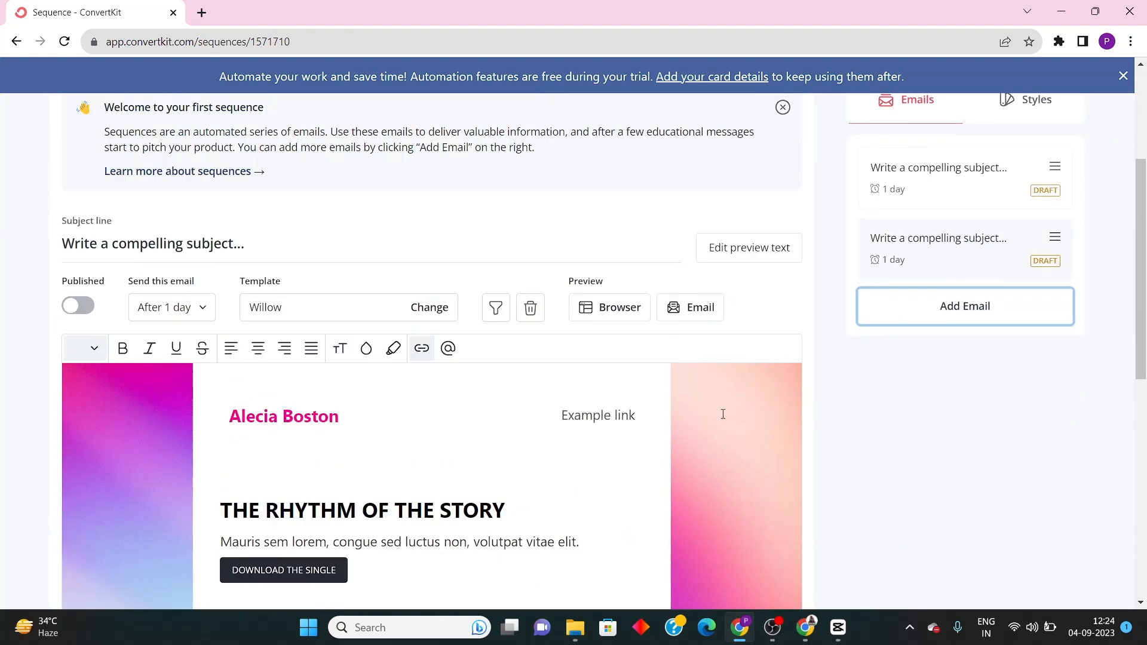
scroll(742, 402, down, 5)
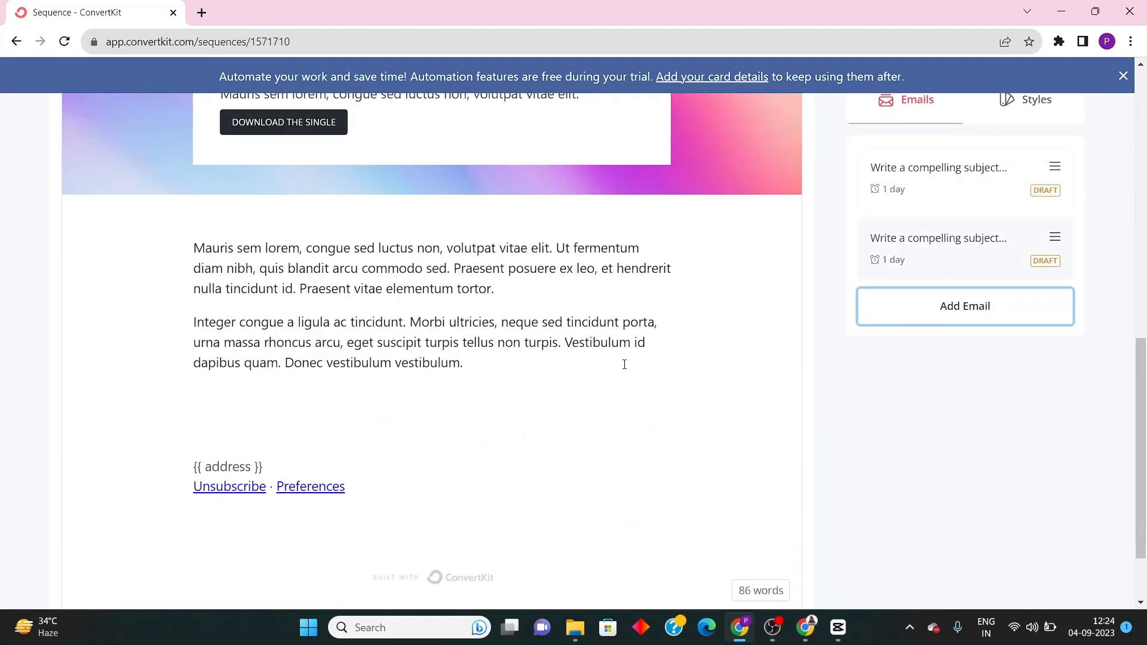
scroll(464, 388, down, 1)
scroll(512, 564, up, 5)
drag(483, 587, 201, 167)
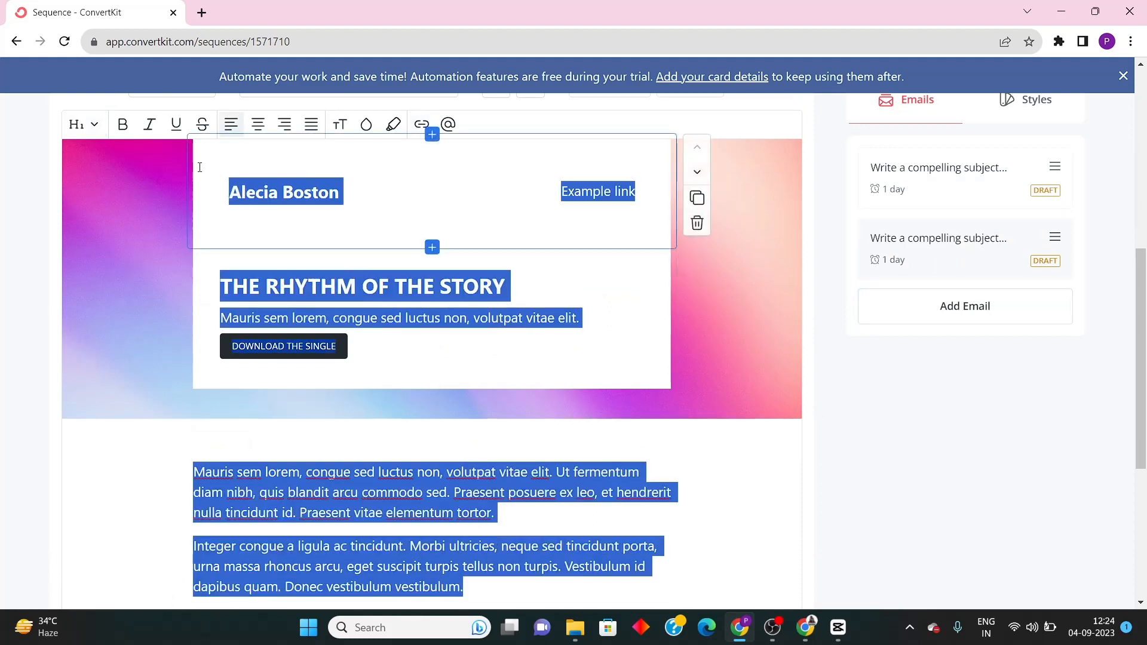
scroll(293, 274, up, 3)
key(BackSpace)
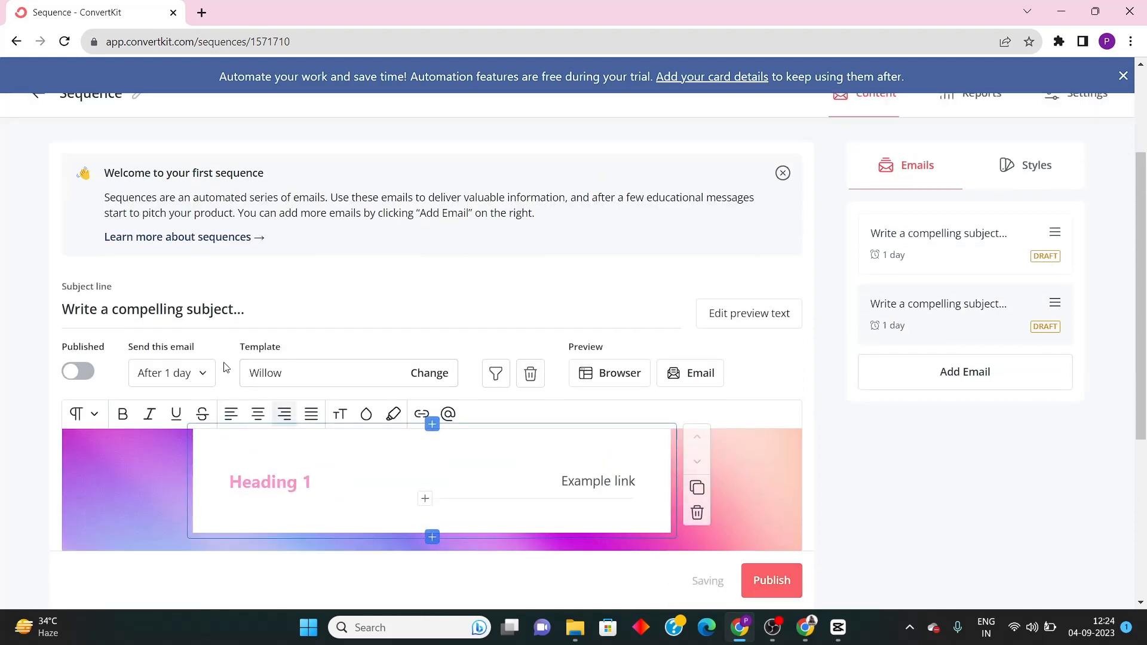
scroll(179, 370, up, 1)
Set the second email's send delay to 2 days
click(171, 381)
click(958, 267)
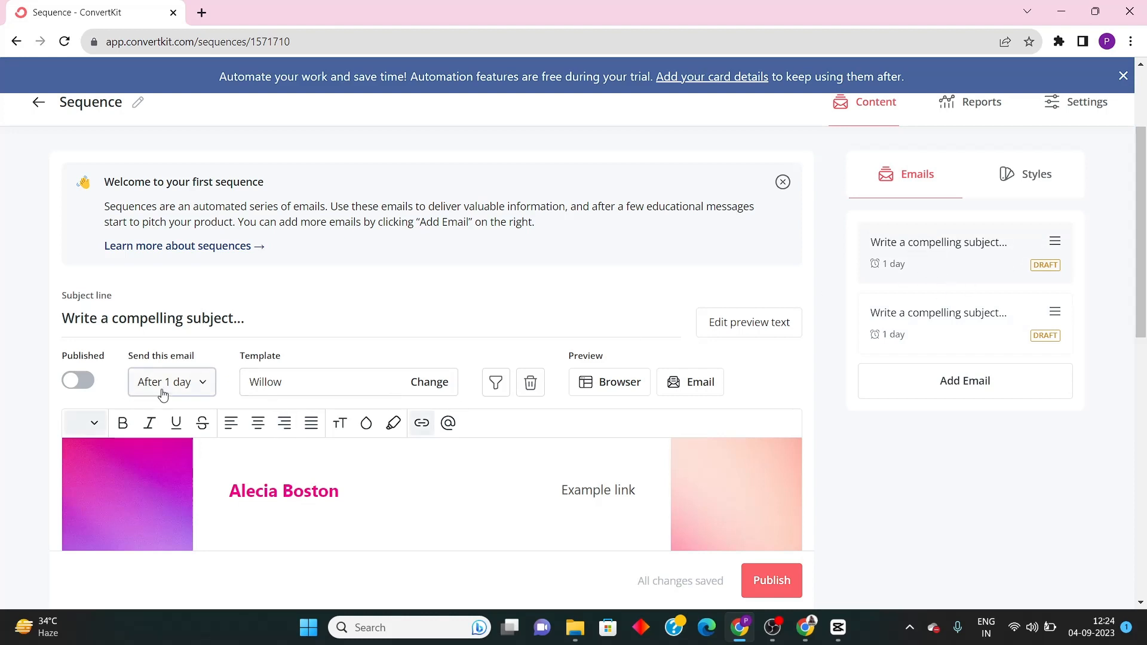
click(973, 328)
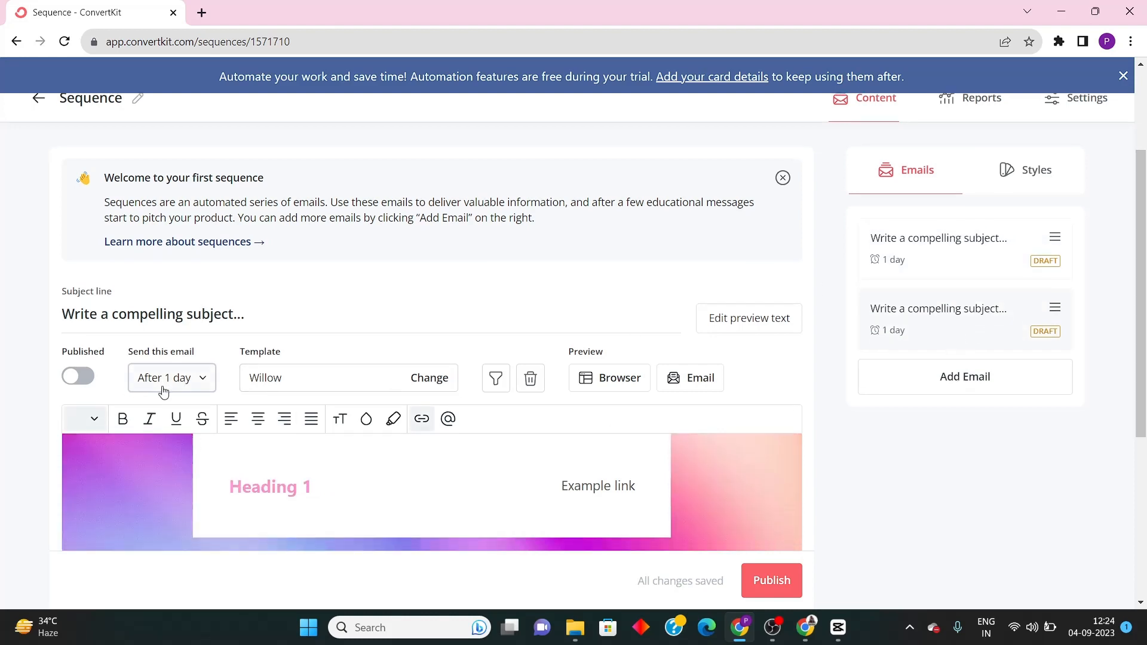
scroll(163, 391, down, 3)
click(171, 232)
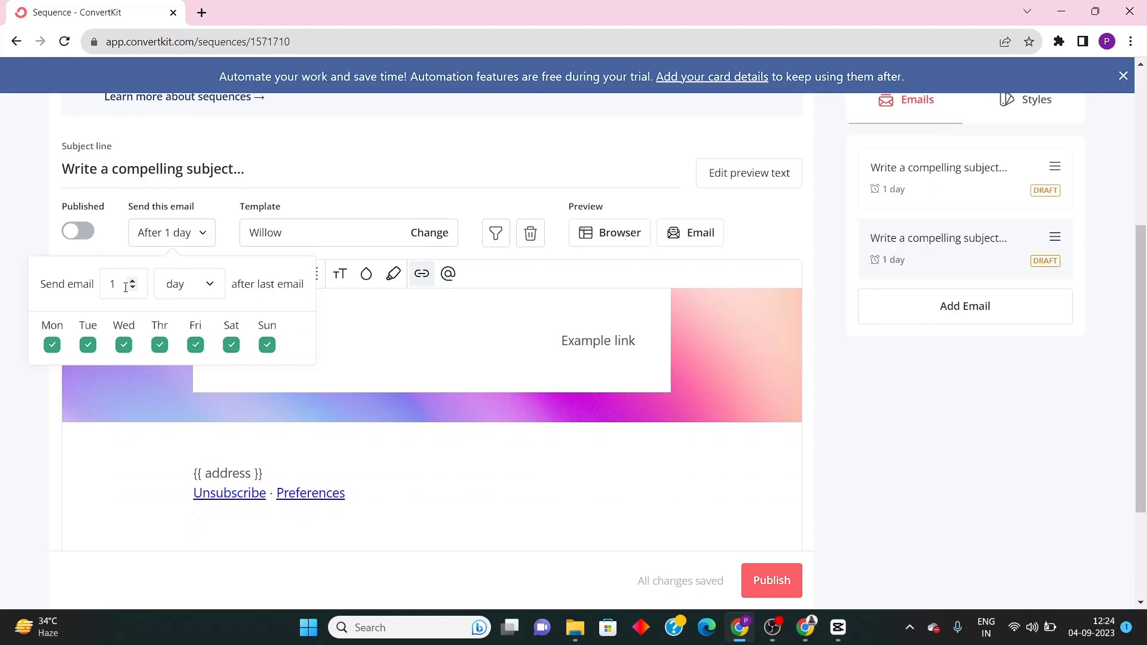
text(2)
key(BackSpace)
text(2)
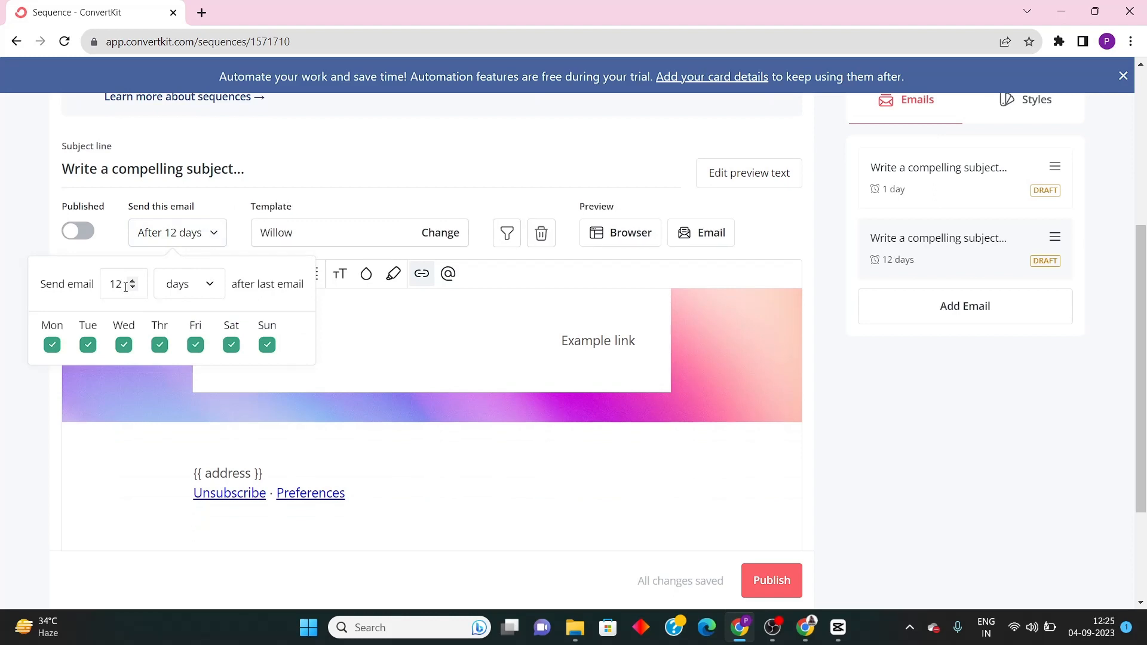
key(BackSpace)
click(133, 280)
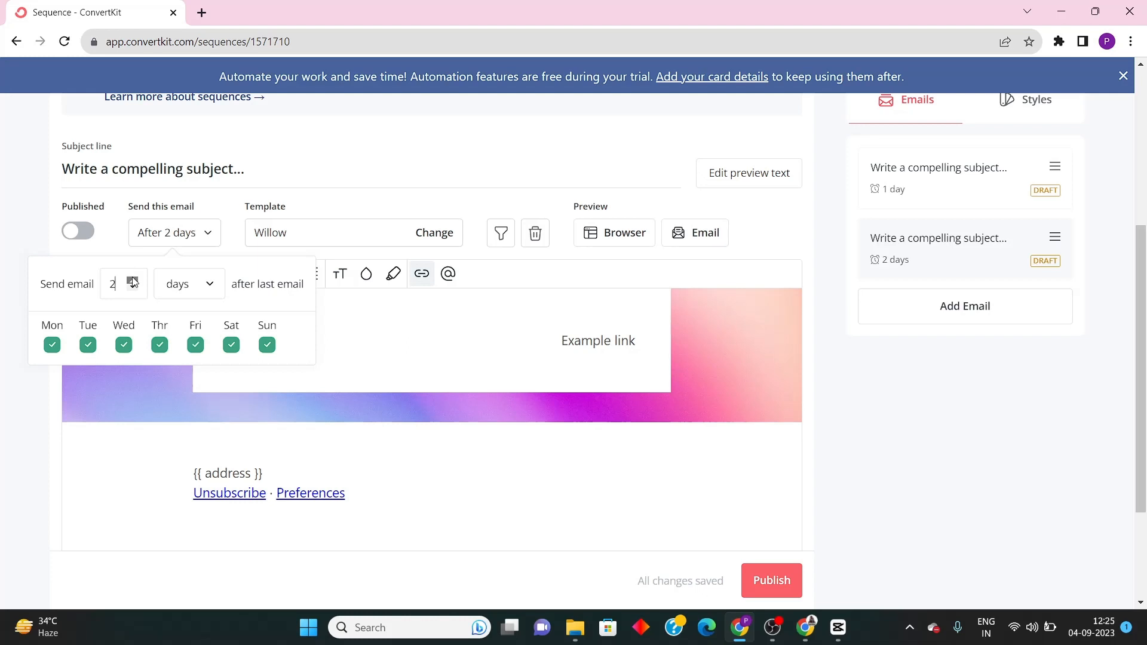
click(178, 239)
Add a third draft email and view the sequence reports
scroll(774, 440, up, 5)
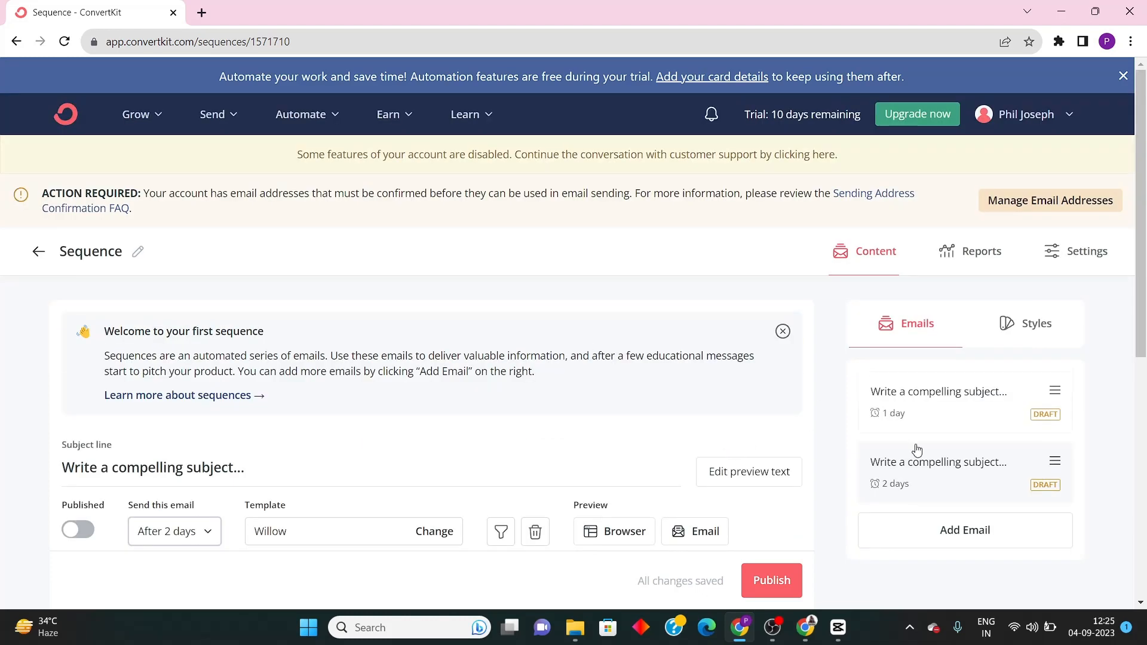
scroll(917, 449, down, 5)
click(895, 307)
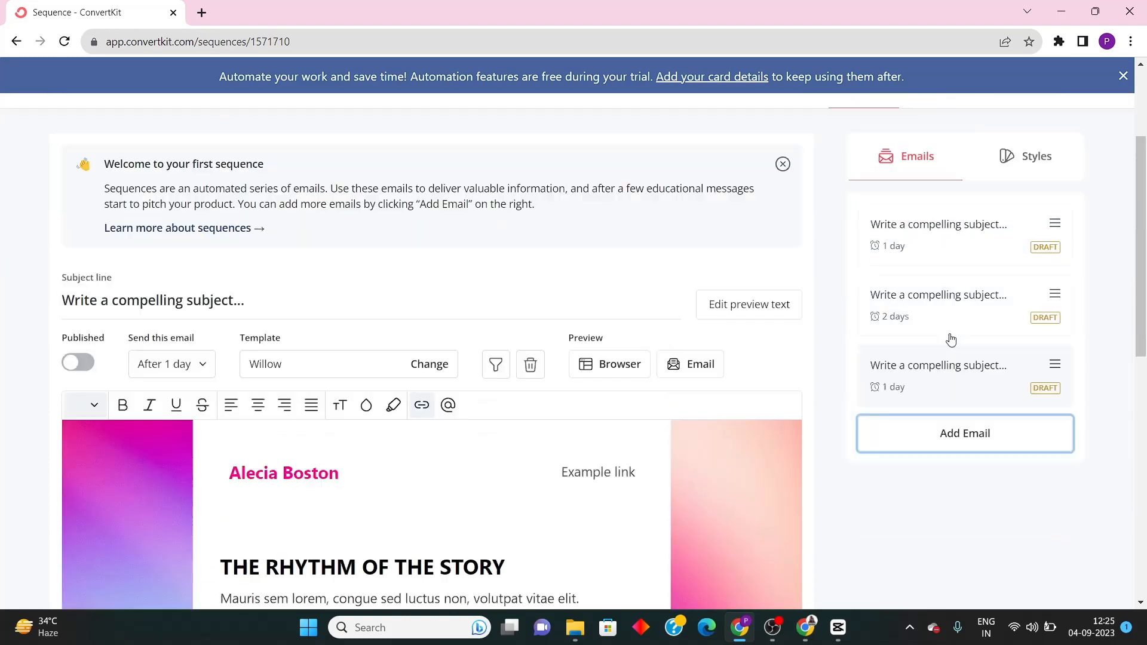
scroll(951, 340, up, 3)
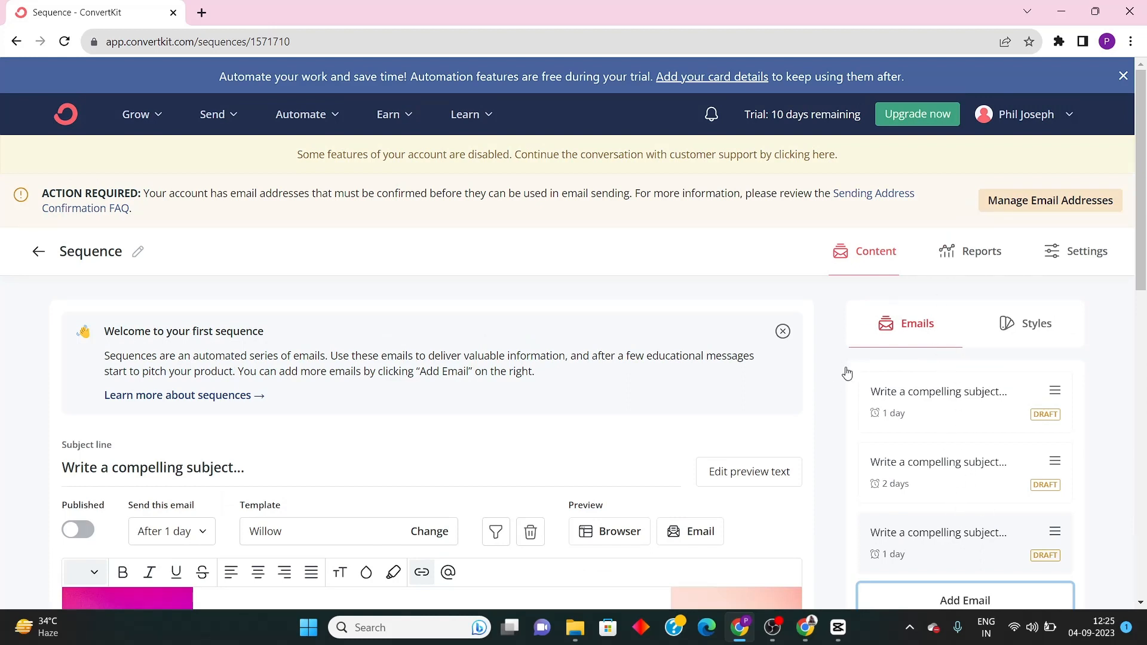
scroll(601, 443, down, 5)
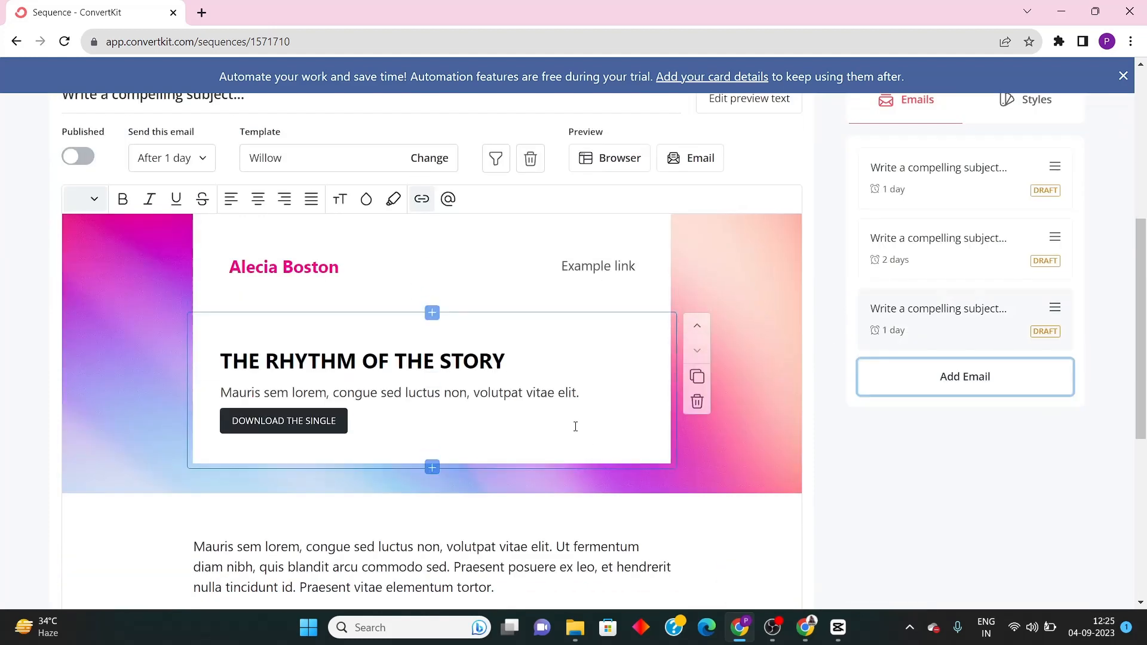
scroll(576, 426, up, 5)
scroll(717, 400, down, 1)
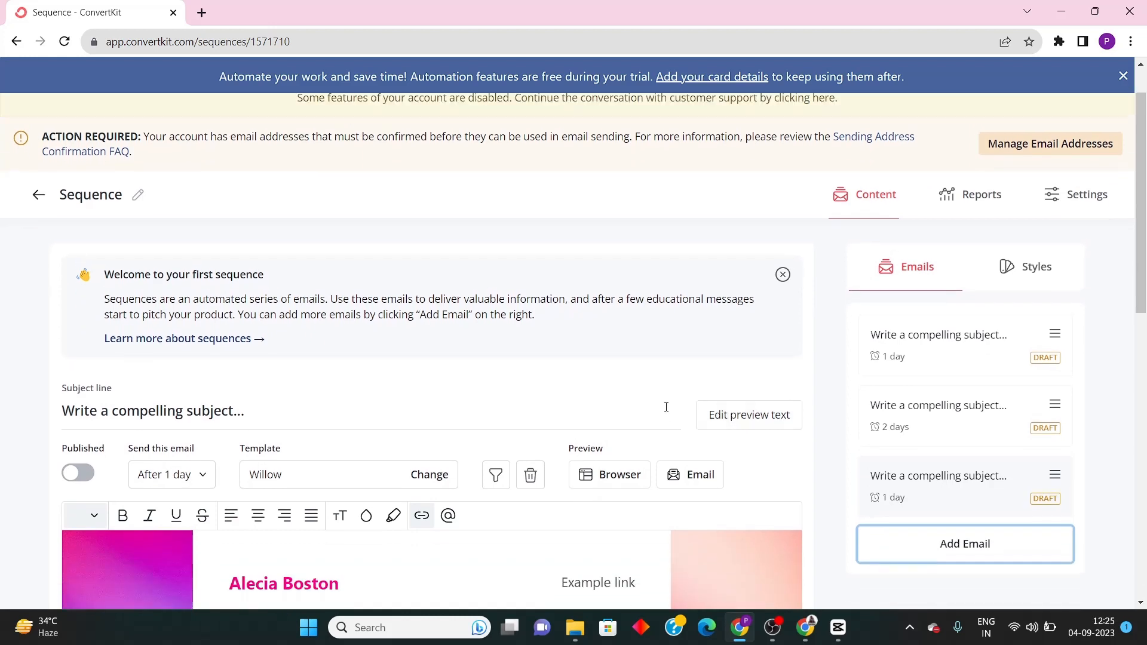
scroll(669, 407, up, 1)
click(946, 261)
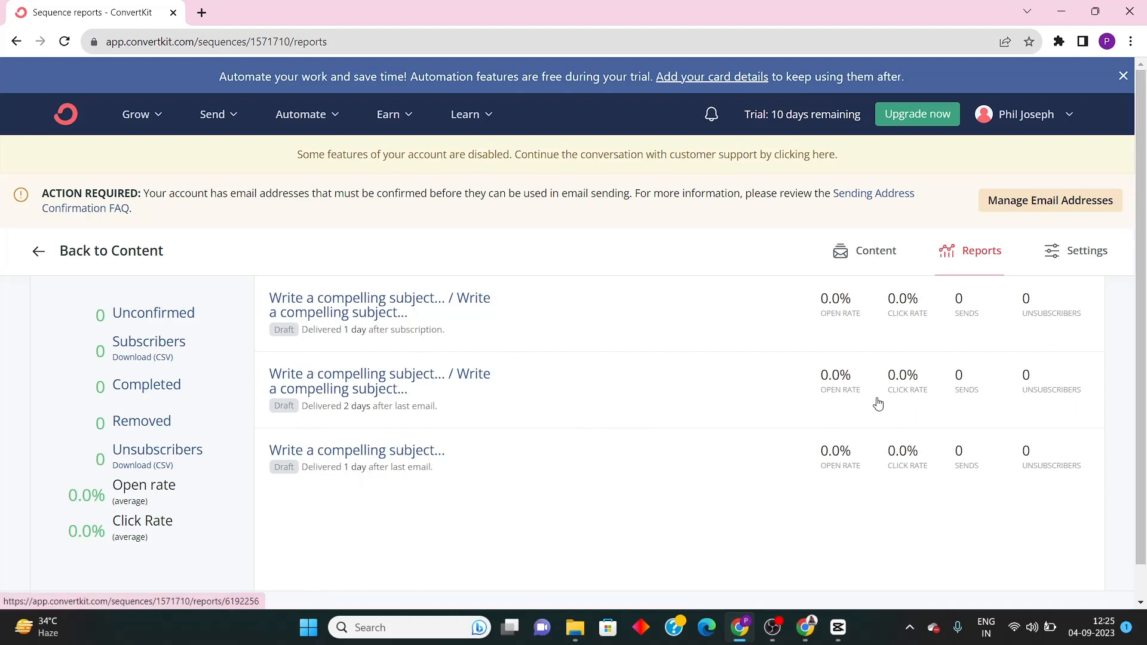
In sequence settings, check the 'Send emails as' list, which shows only the single unconfirmed sender address
click(1047, 251)
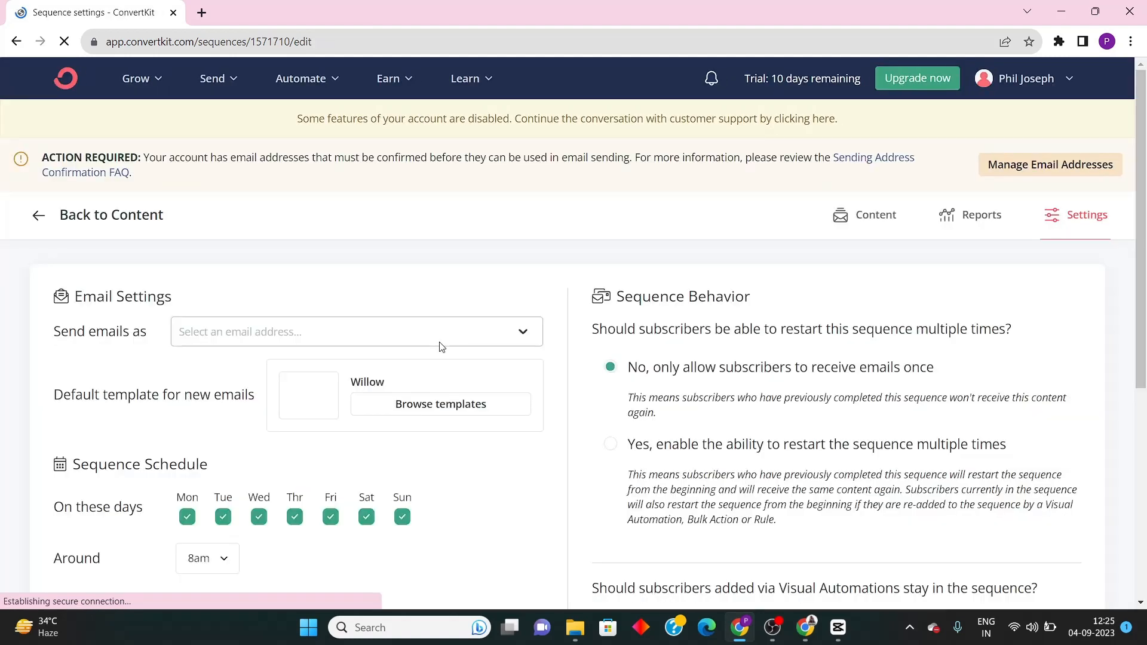
scroll(402, 332, down, 1)
scroll(383, 339, up, 2)
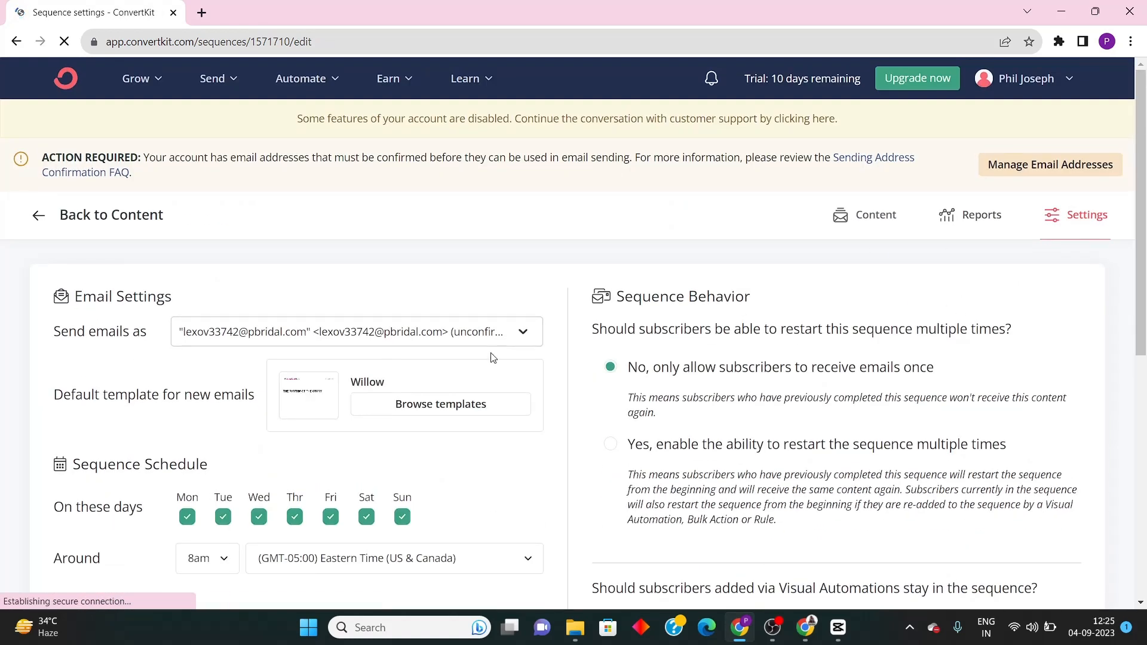
scroll(481, 442, down, 4)
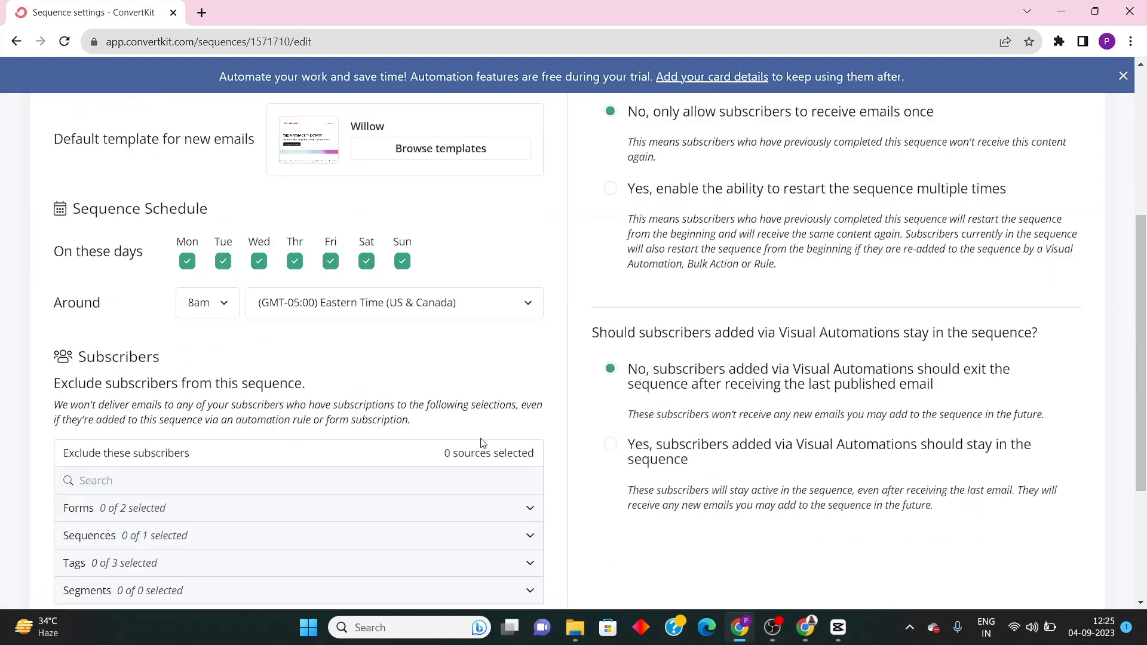
scroll(540, 436, up, 3)
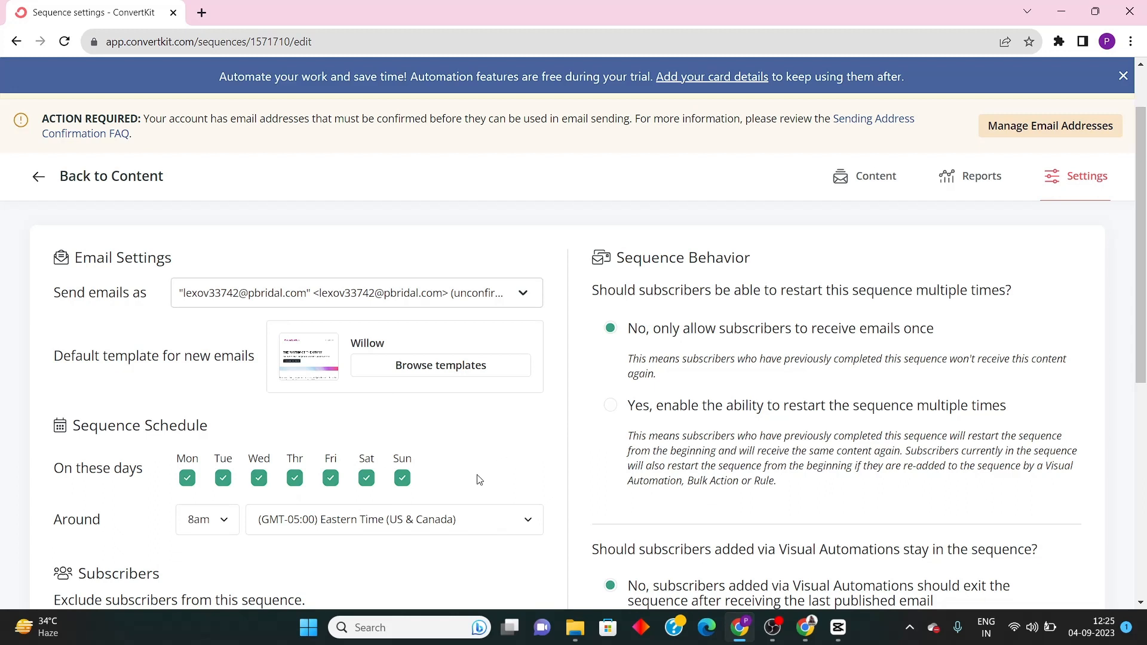
click(297, 304)
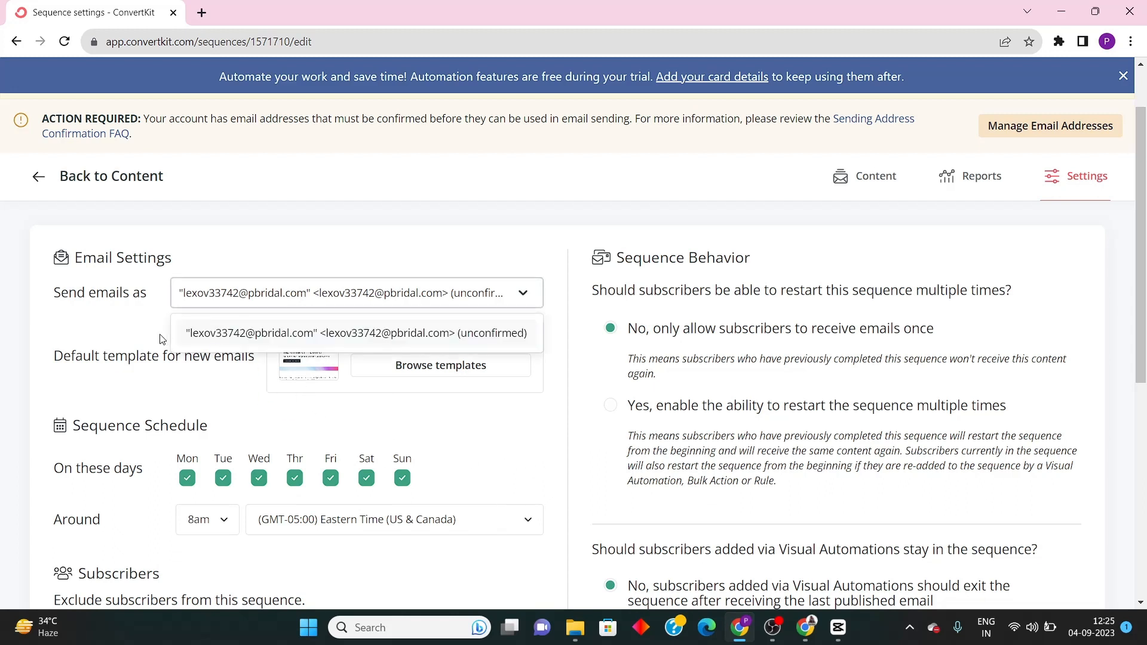
click(125, 323)
click(347, 294)
click(143, 333)
click(370, 293)
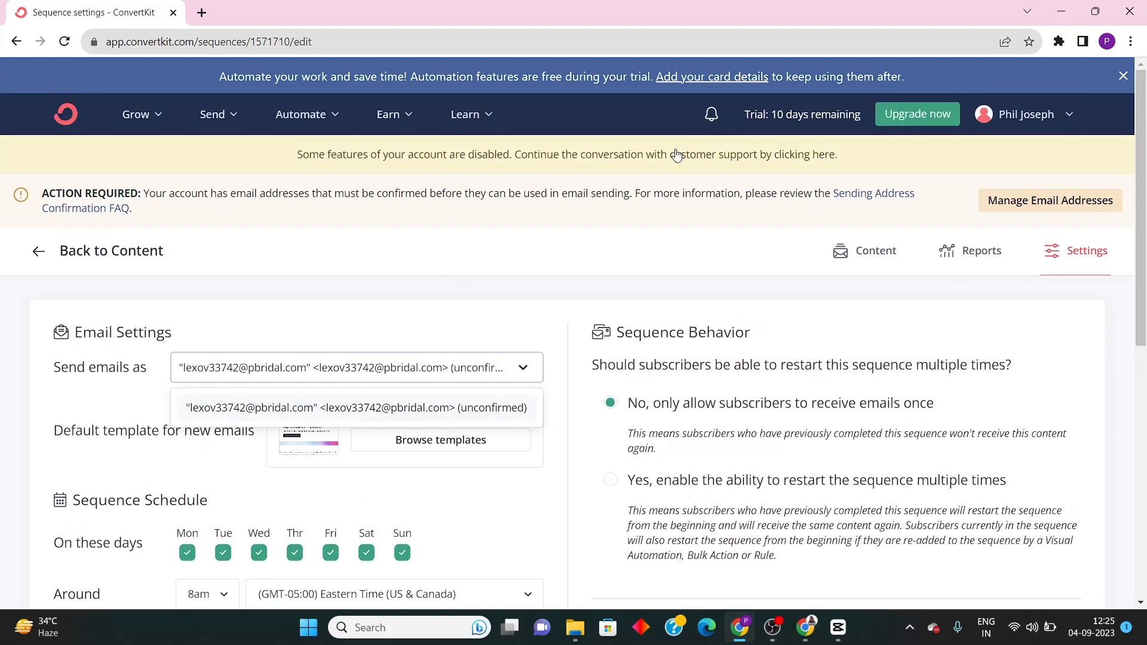
Open account Settings in a new tab, go to Email, and start adding a from address
click(1025, 114)
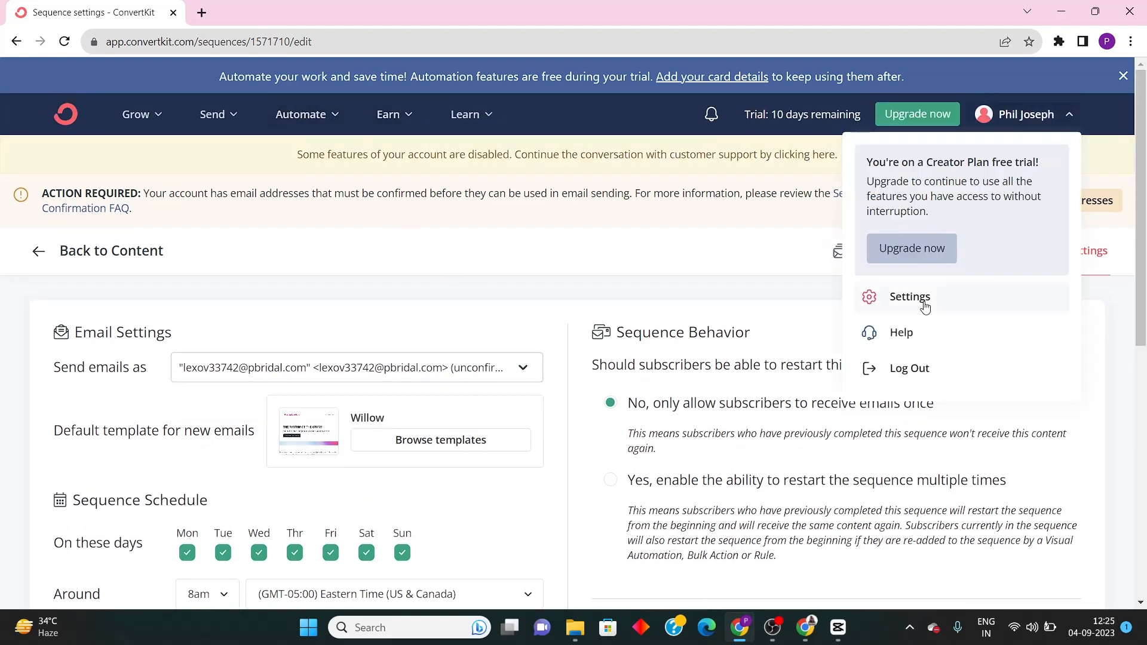
right_click(926, 300)
click(955, 315)
key(ctrl+Tab)
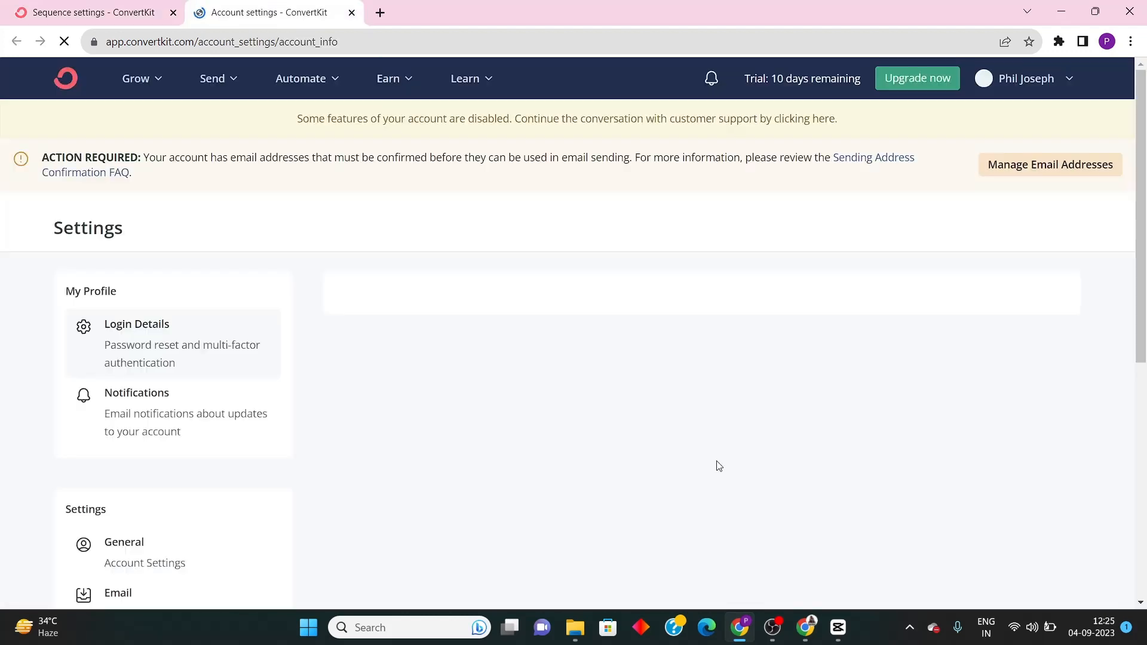
scroll(319, 451, down, 5)
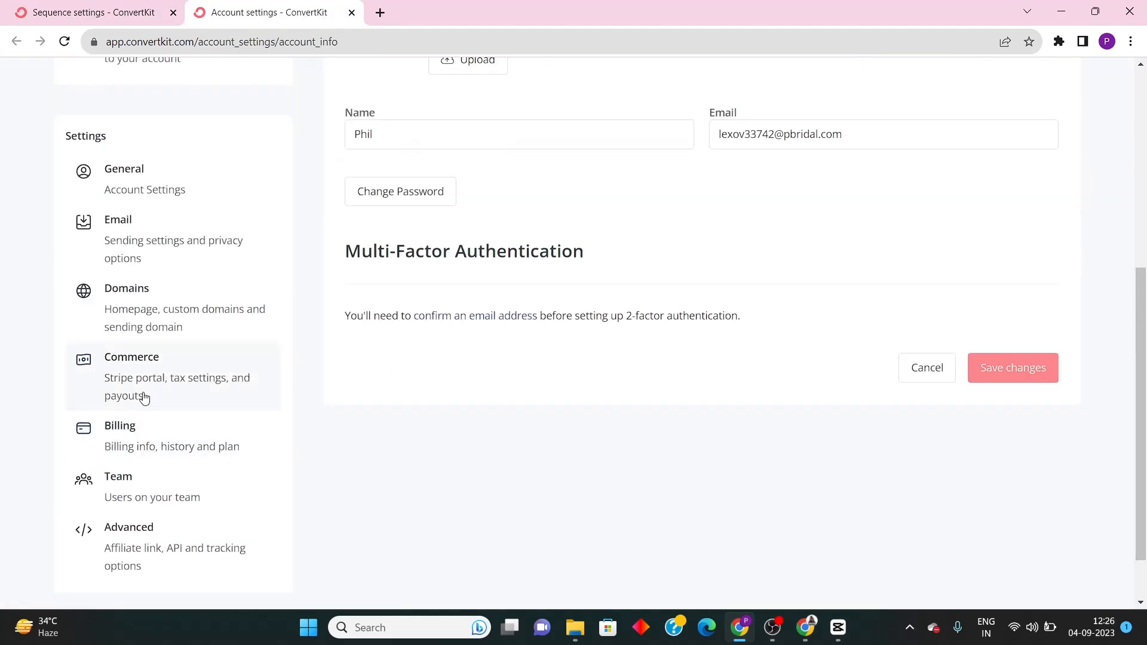
click(153, 231)
scroll(427, 427, down, 1)
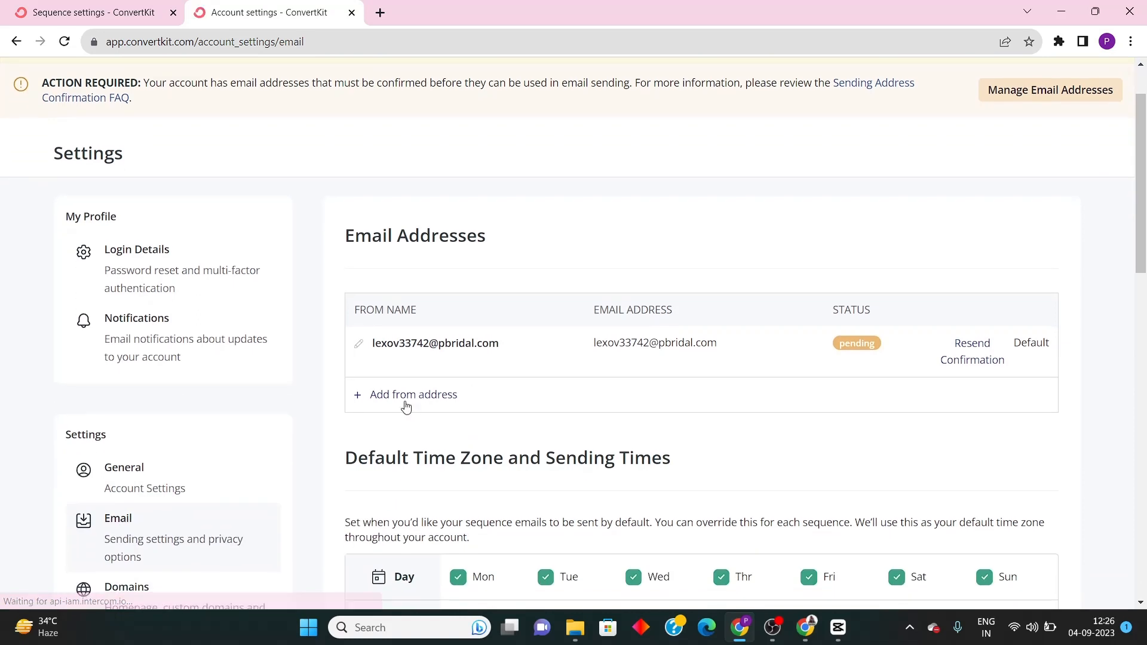
click(403, 396)
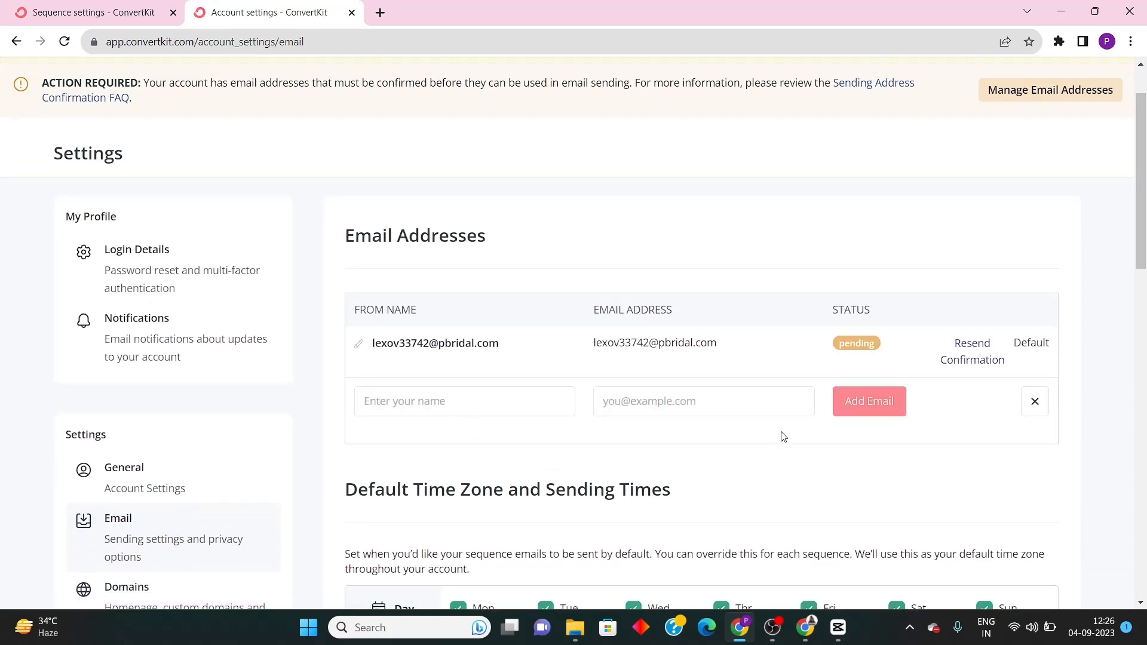
Back in the sequence tab, recheck the sender list against the pending address
key(ctrl+Tab)
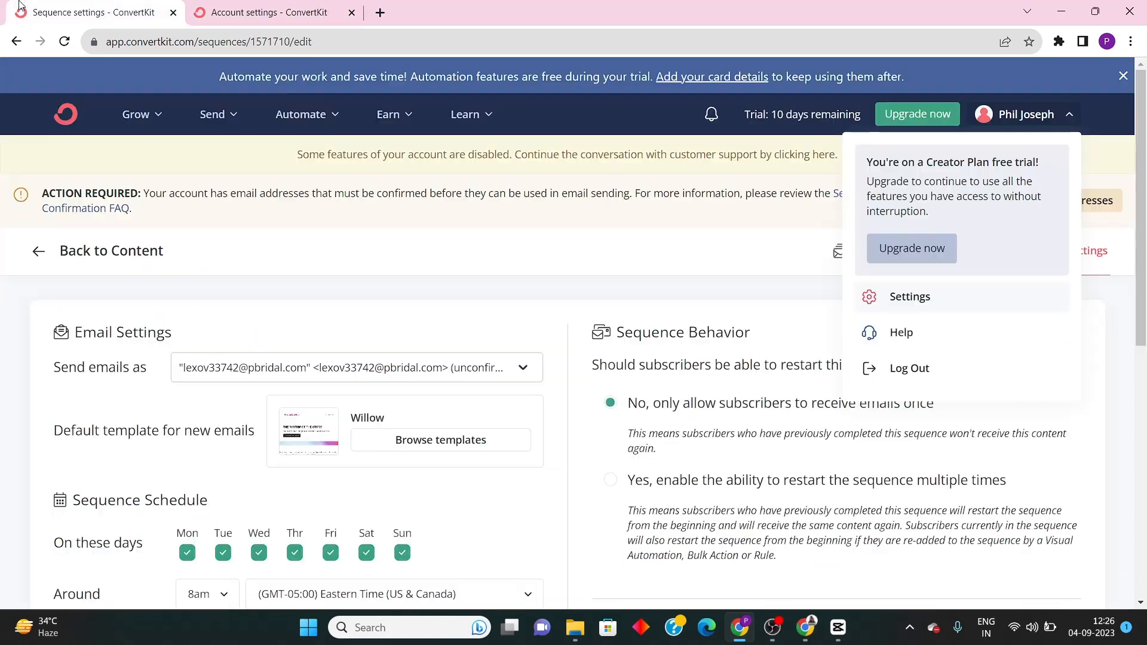
click(244, 372)
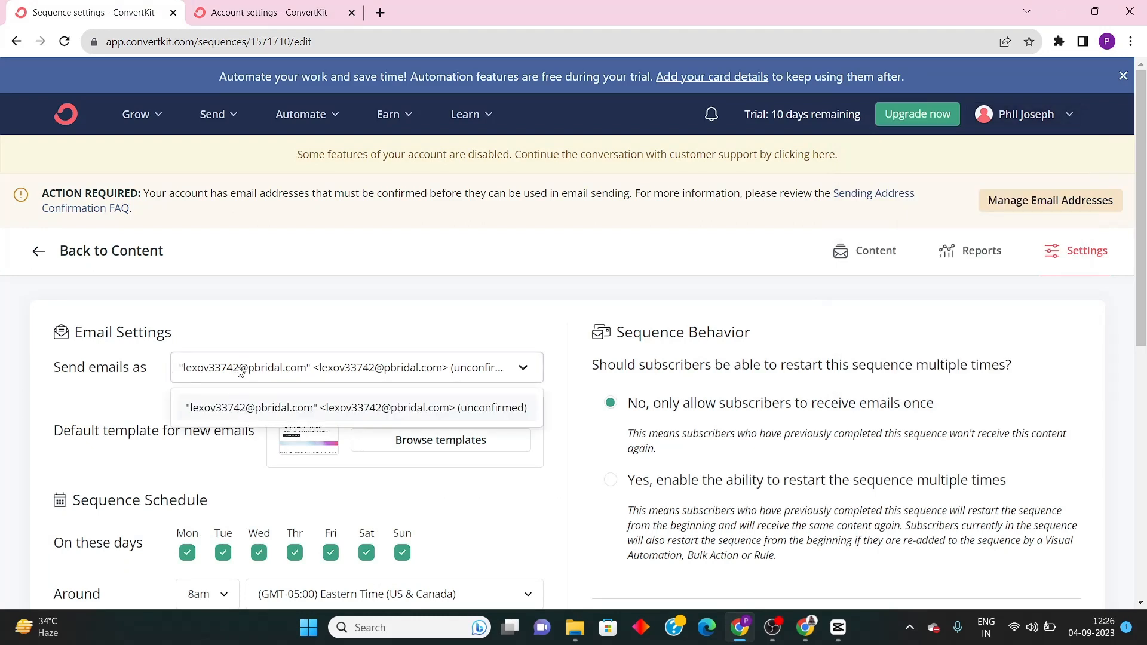
click(355, 286)
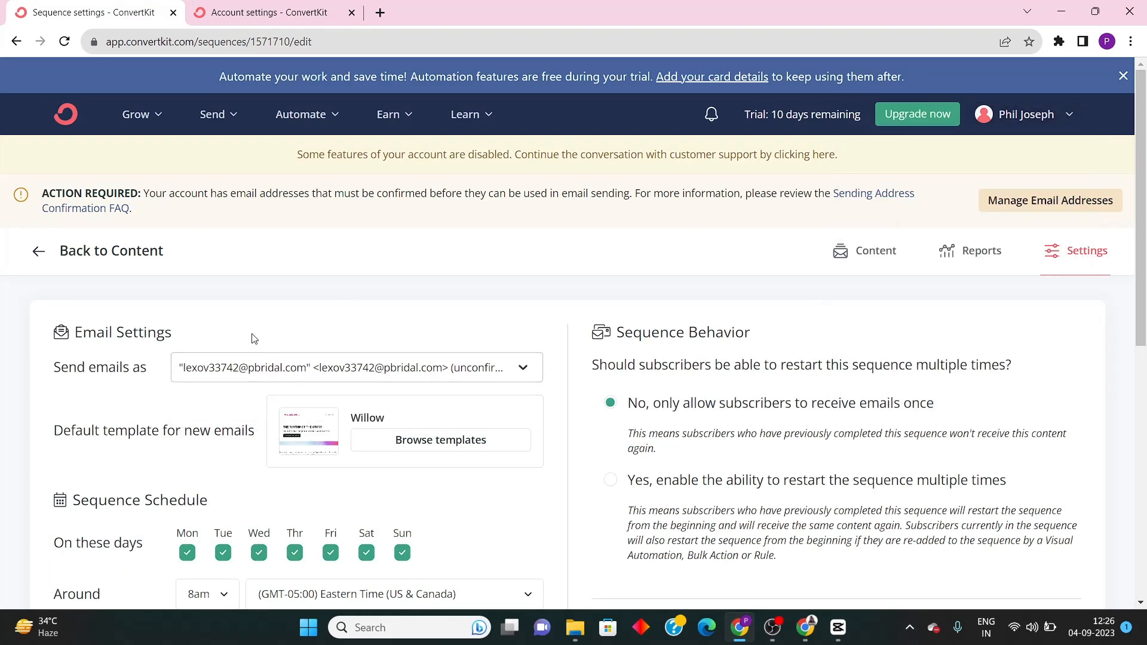
click(323, 5)
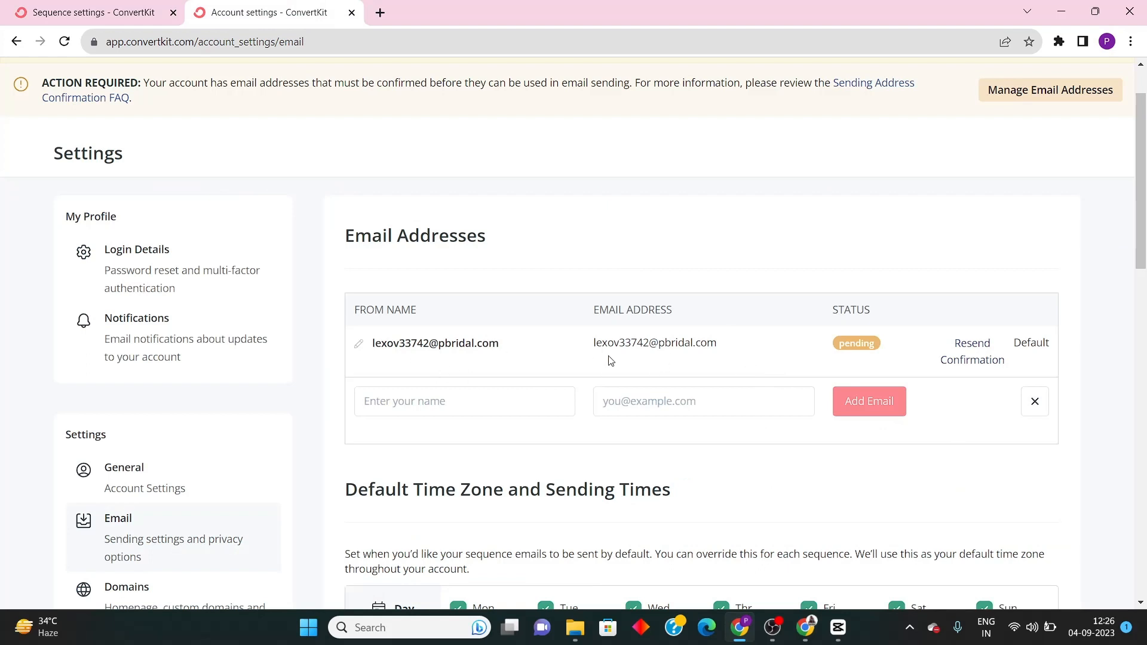
click(2, 23)
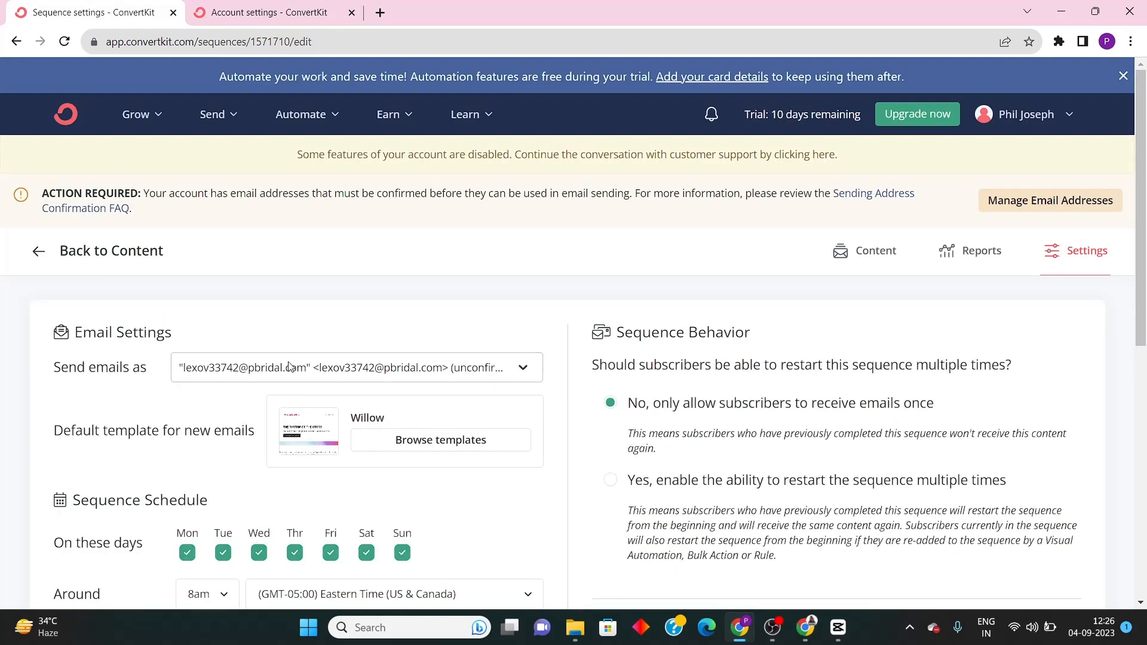
Change the daily sending hour from 8am to Noon
scroll(394, 547, down, 10)
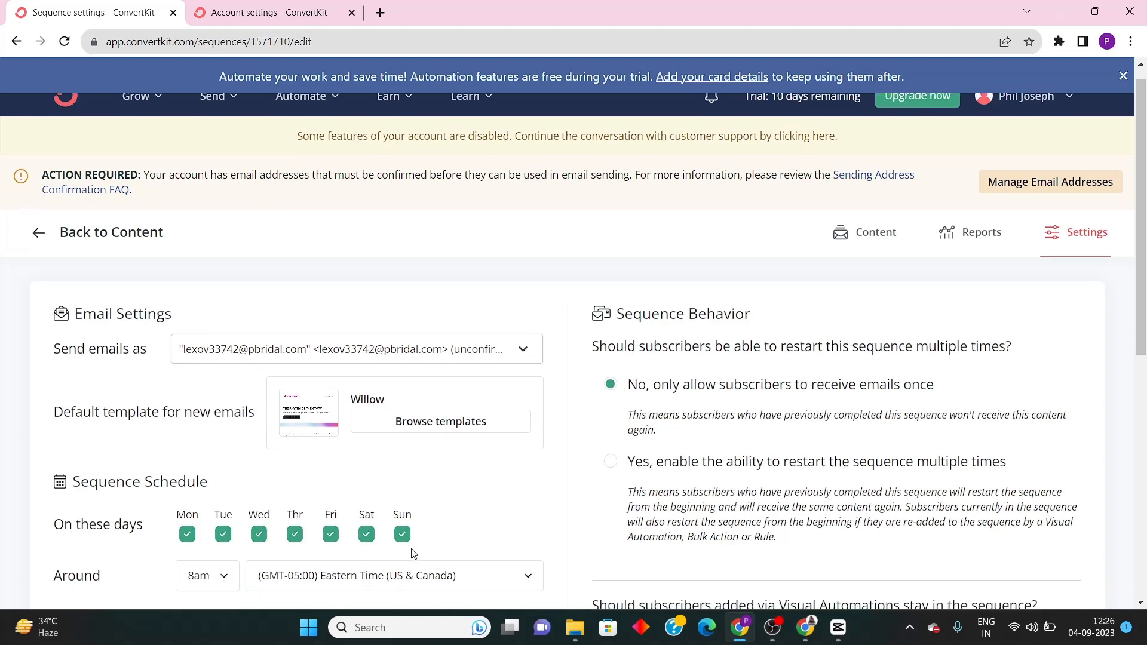
scroll(394, 547, up, 8)
scroll(265, 500, down, 3)
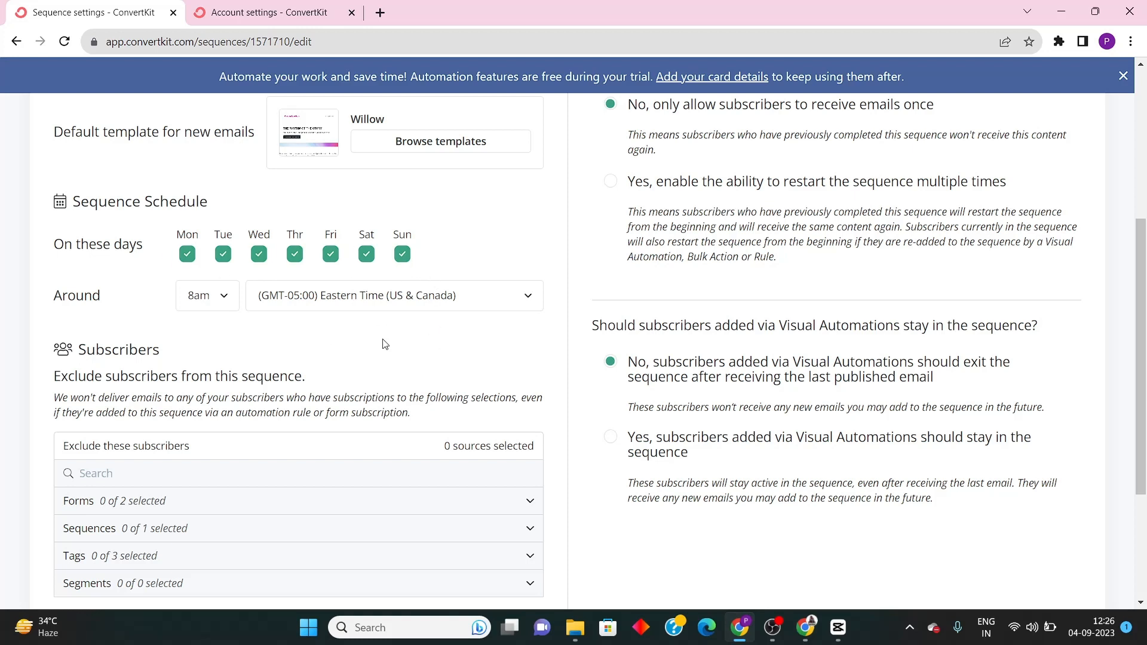
click(206, 295)
click(400, 373)
click(206, 295)
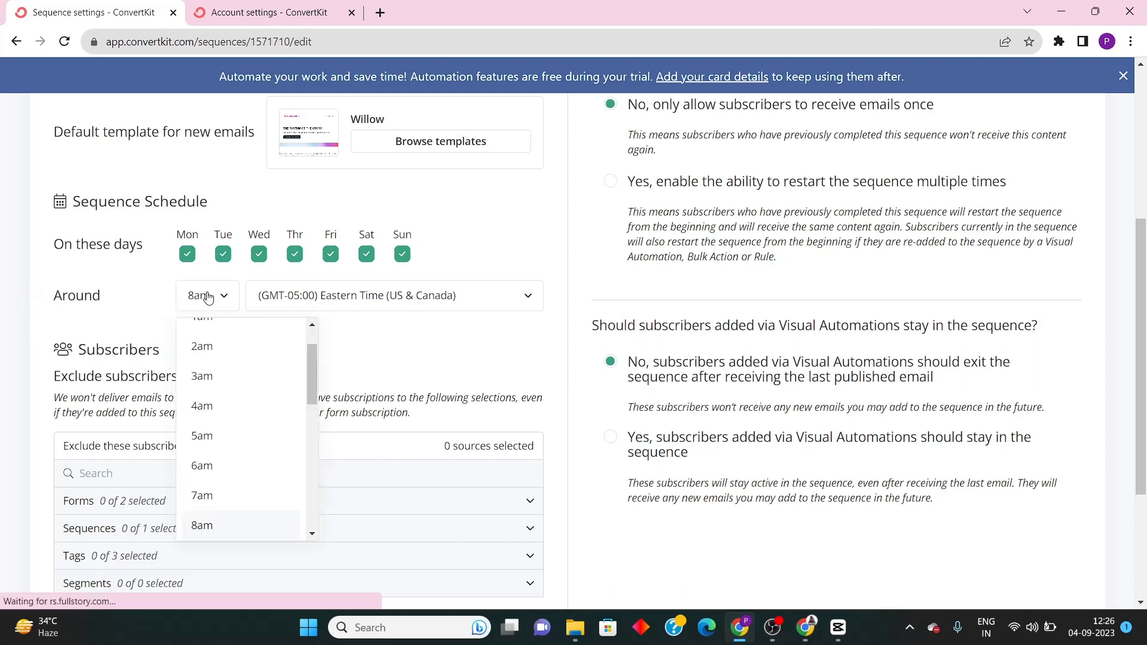
click(135, 319)
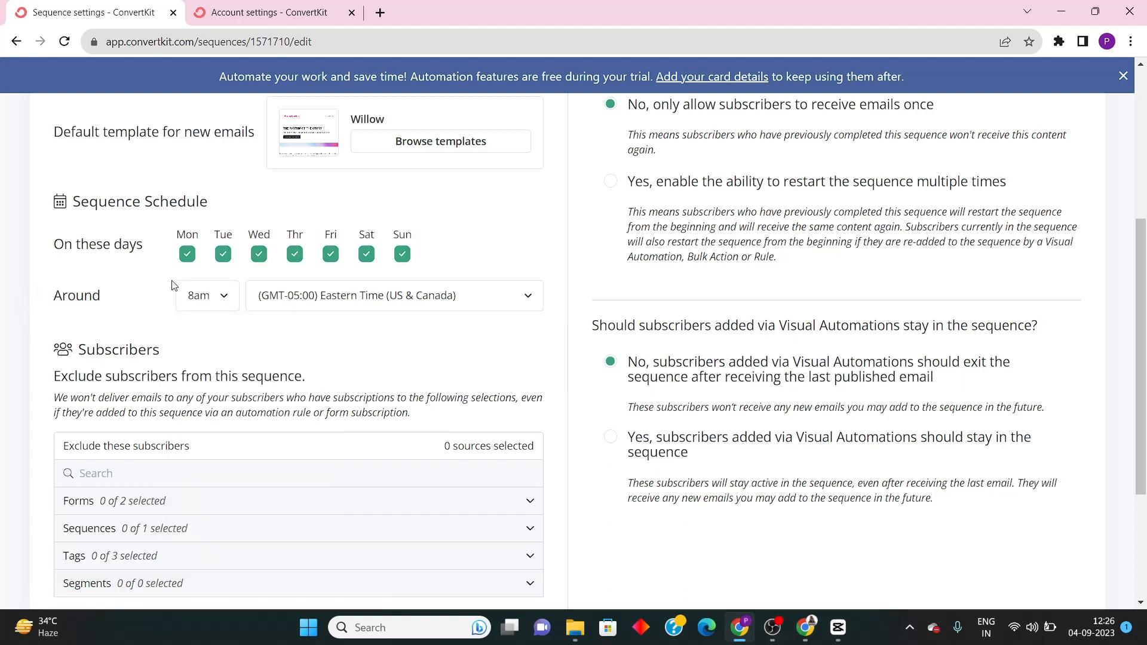
click(206, 295)
scroll(221, 418, up, 2)
scroll(222, 449, down, 5)
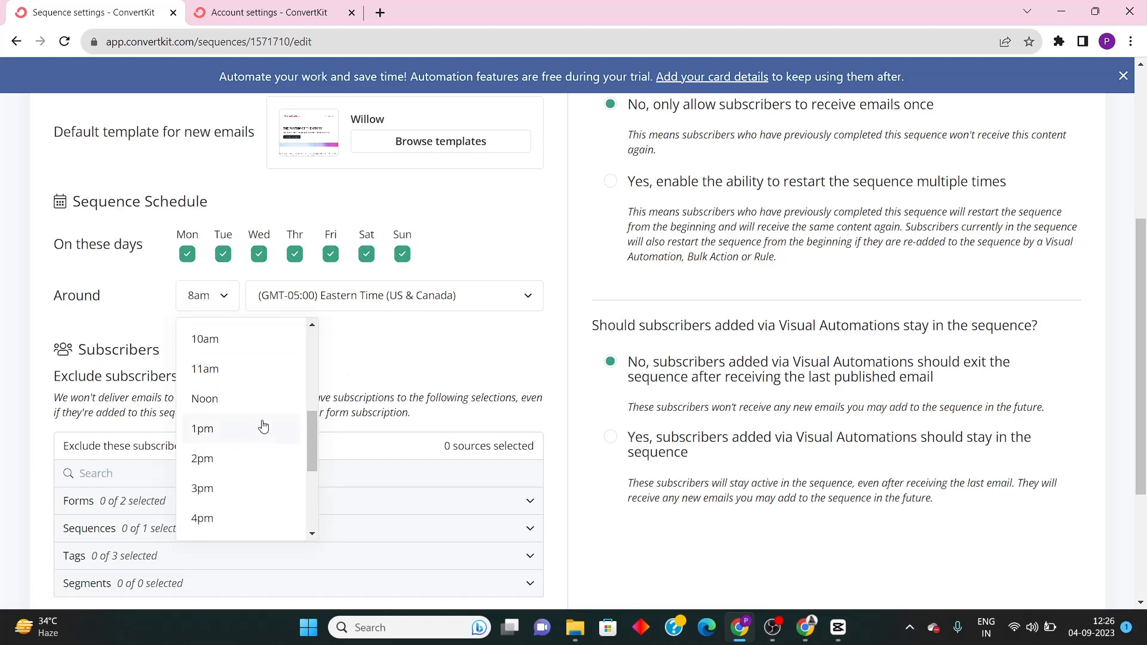
click(238, 371)
click(208, 296)
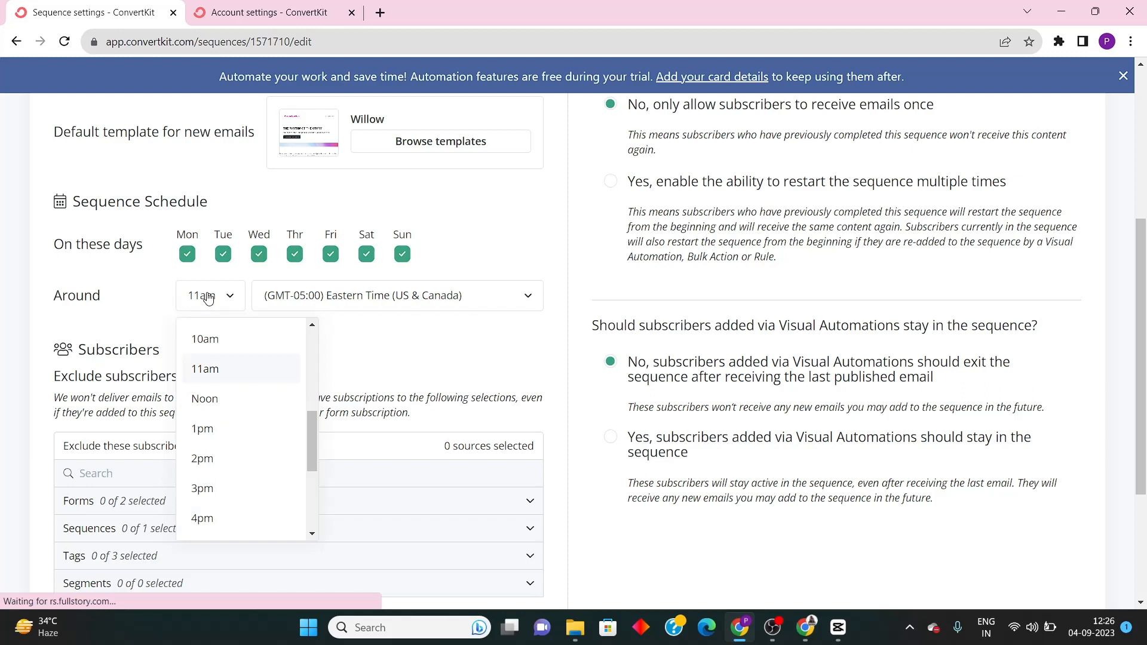
click(212, 397)
Confirm the timezone stays (GMT-05:00) Eastern Time (US & Canada)
click(316, 295)
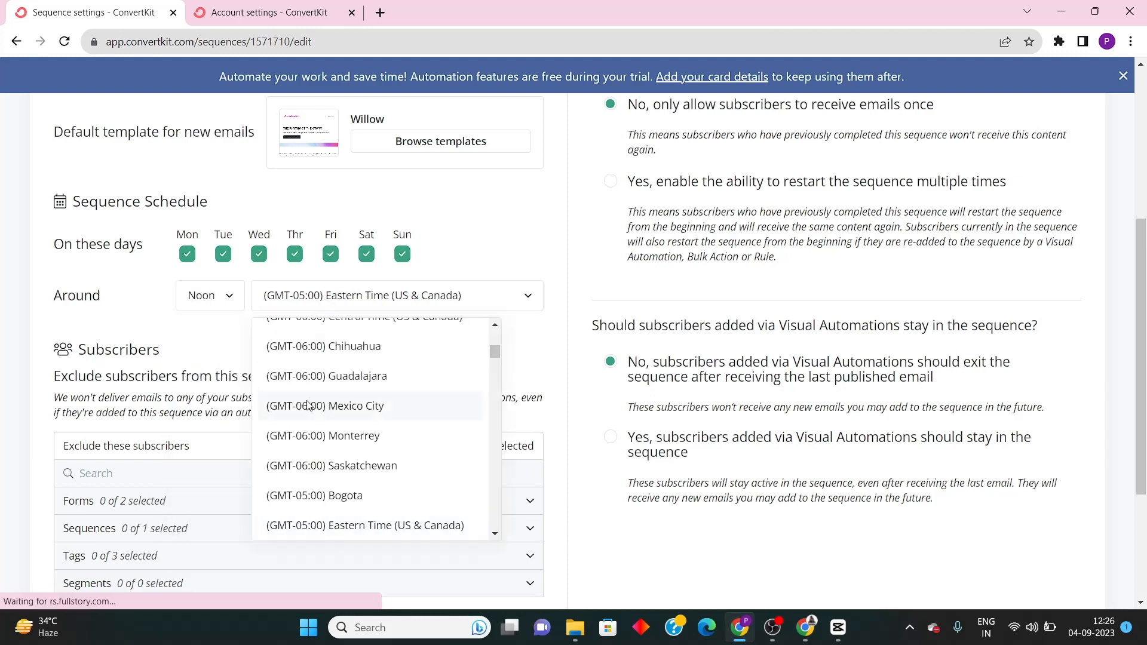
scroll(330, 397, down, 5)
scroll(331, 455, up, 3)
scroll(331, 455, up, 8)
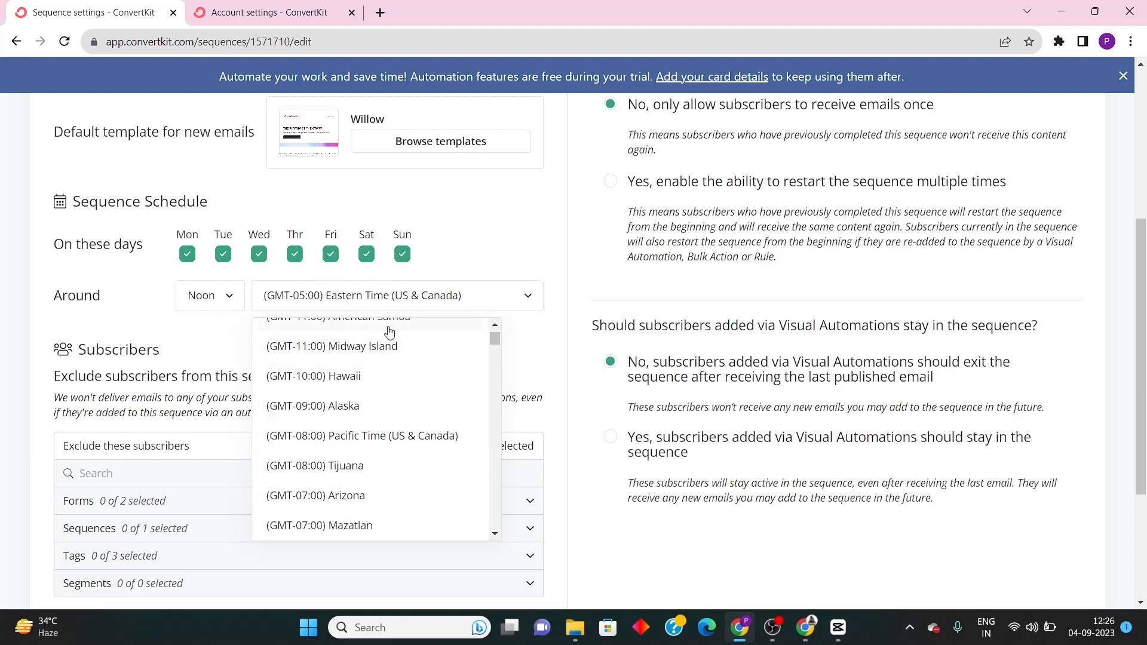
click(503, 392)
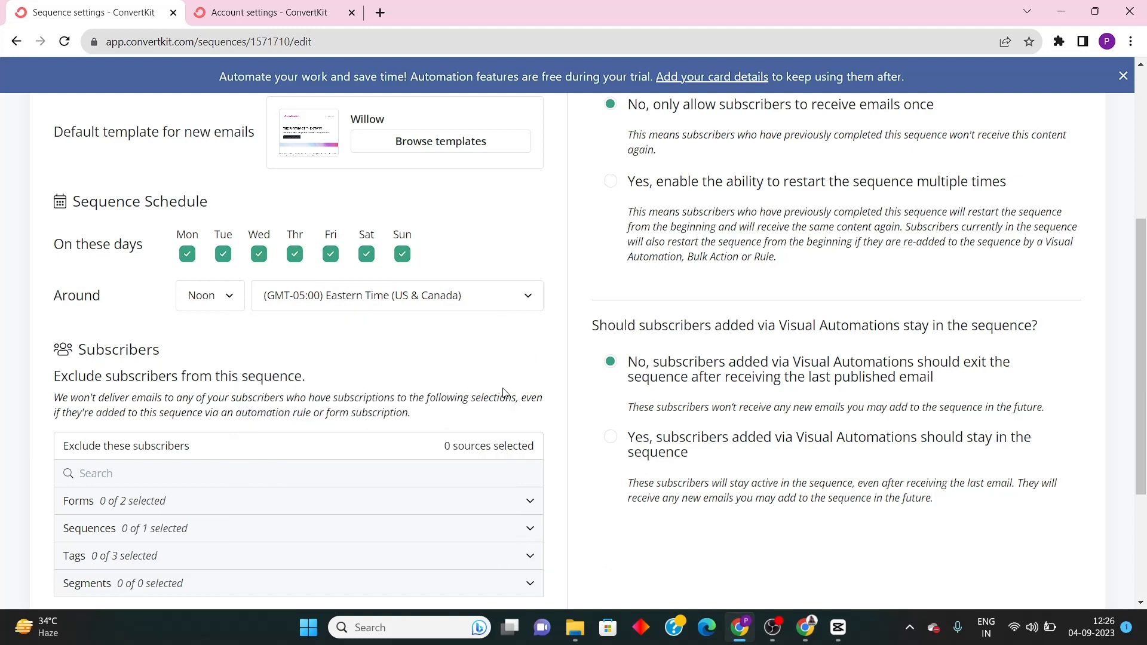
scroll(382, 471, down, 3)
scroll(366, 486, up, 1)
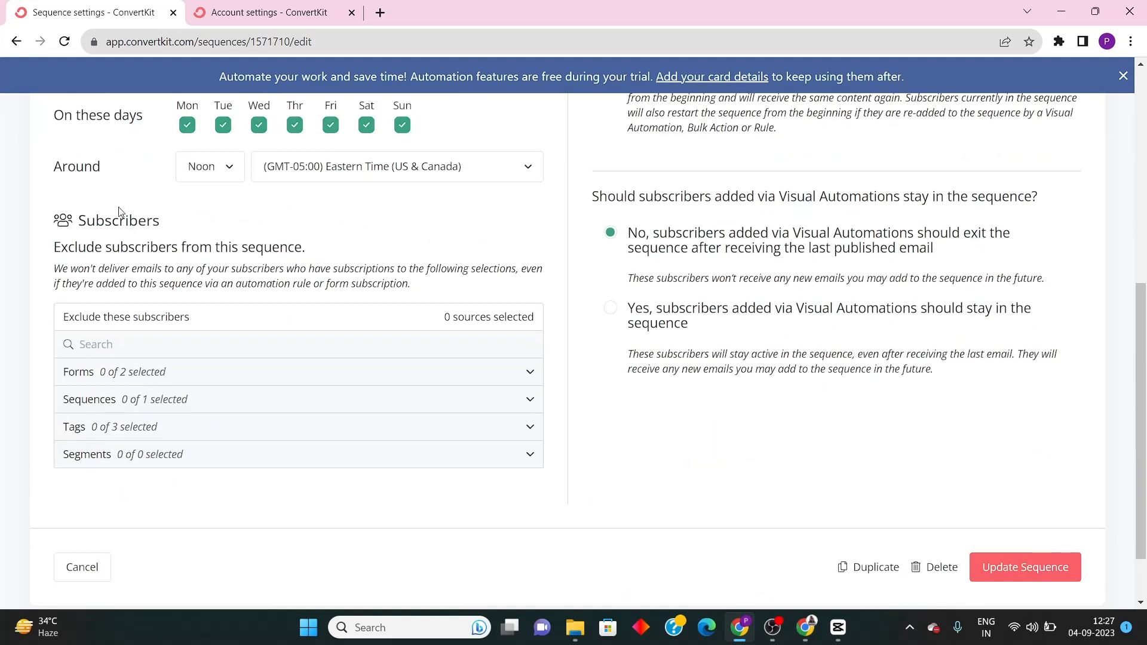
Review the form and sequence exclusions and the Visual Automations exit option, leaving them unchanged
click(194, 377)
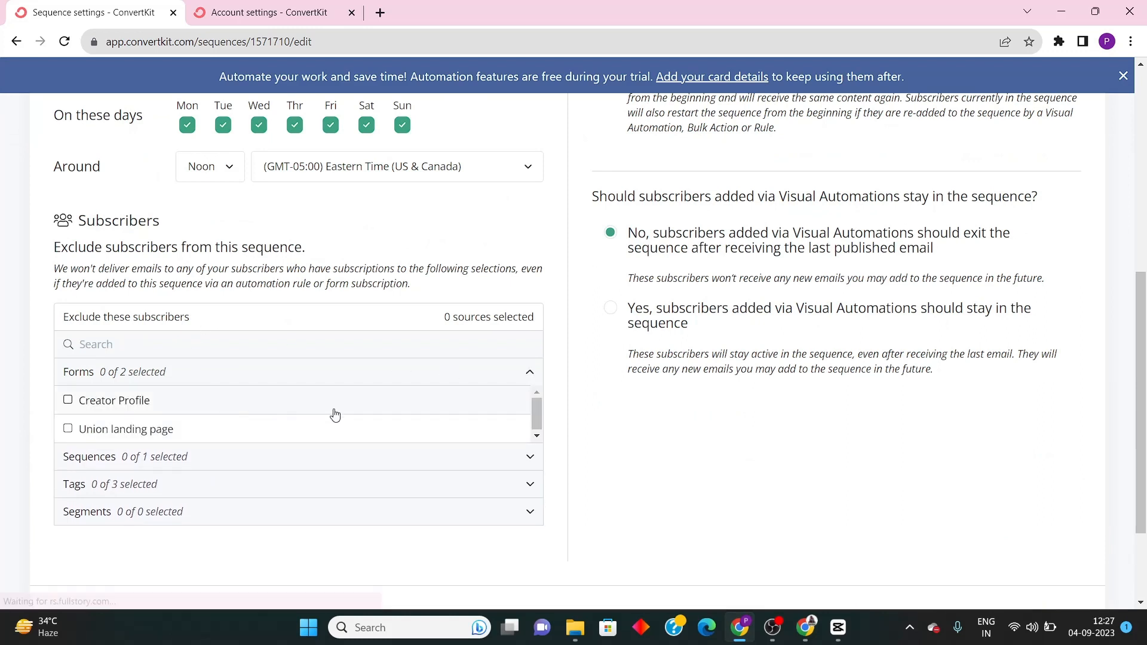
click(238, 458)
scroll(197, 524, up, 5)
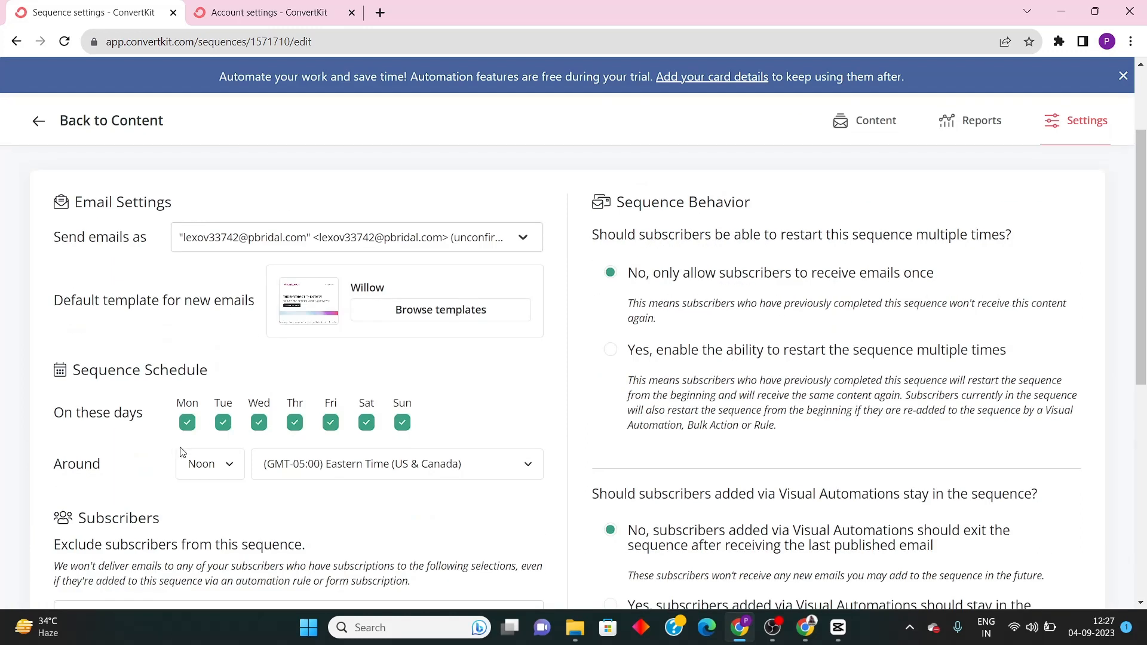
scroll(217, 430, down, 3)
scroll(282, 456, up, 1)
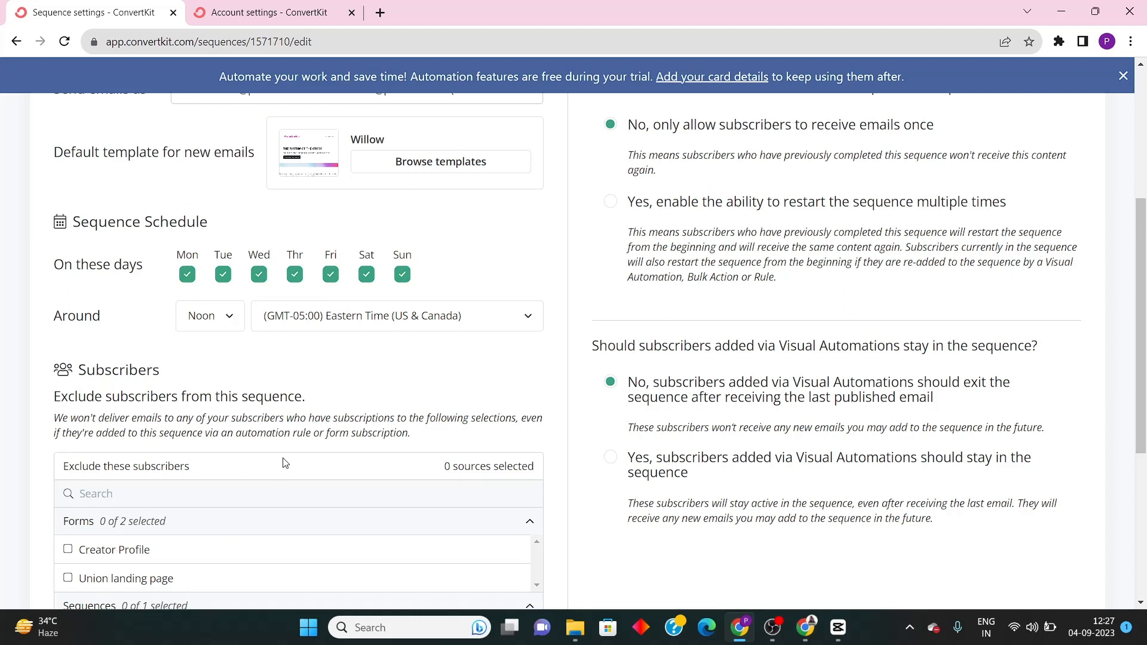
scroll(149, 489, up, 3)
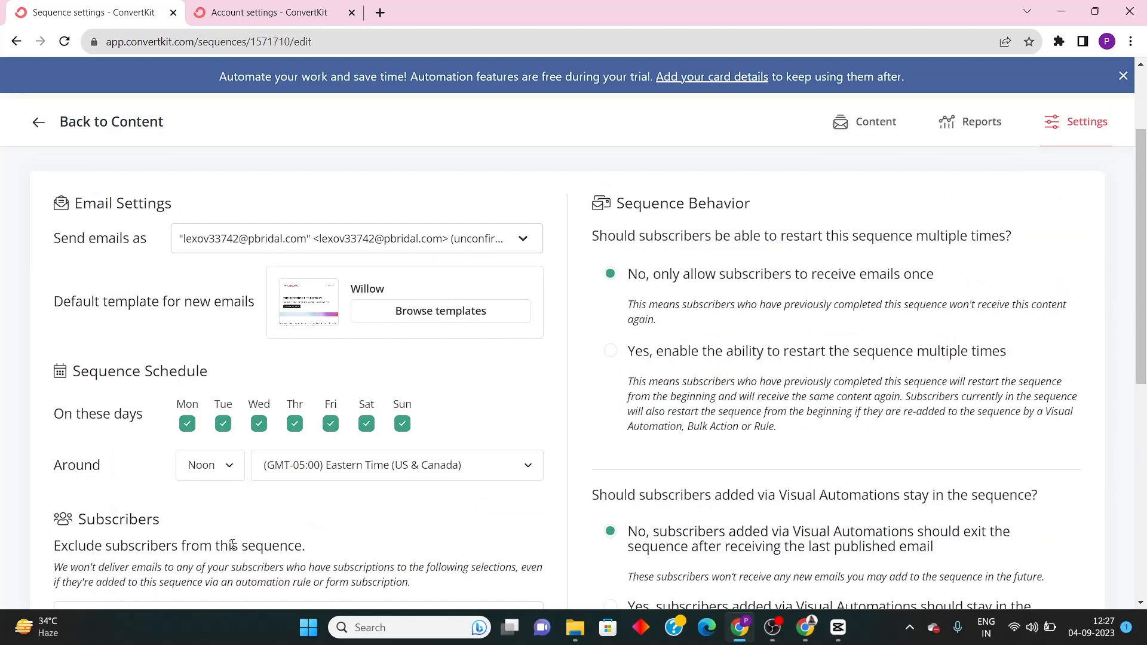
scroll(672, 401, down, 3)
scroll(709, 297, up, 1)
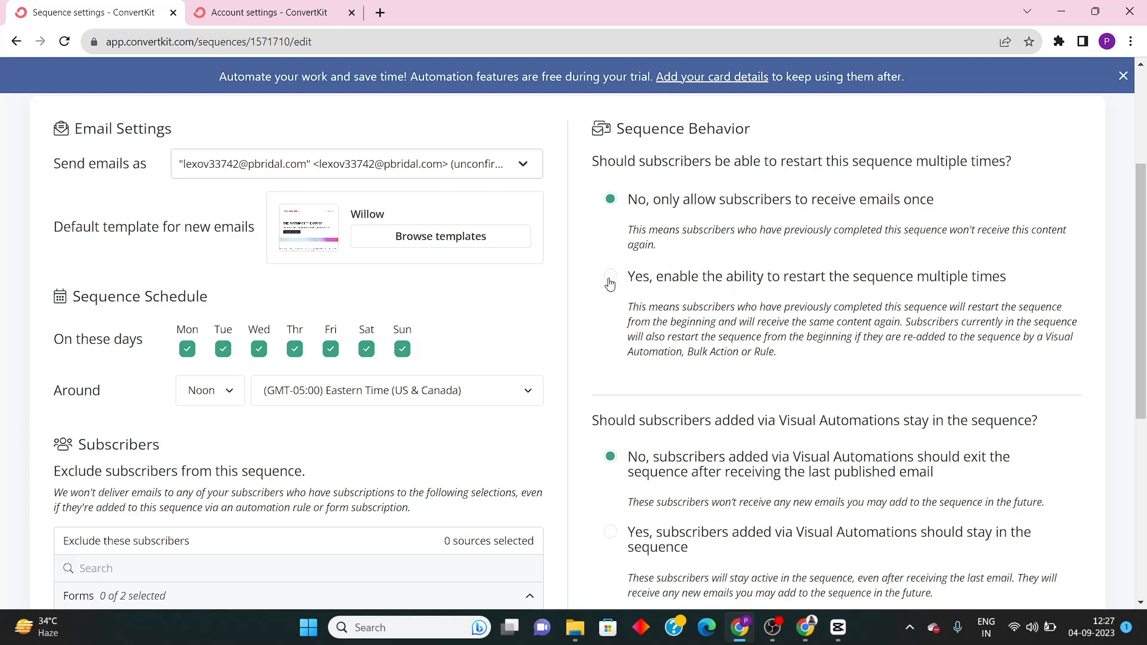
scroll(695, 300, down, 4)
scroll(669, 354, up, 2)
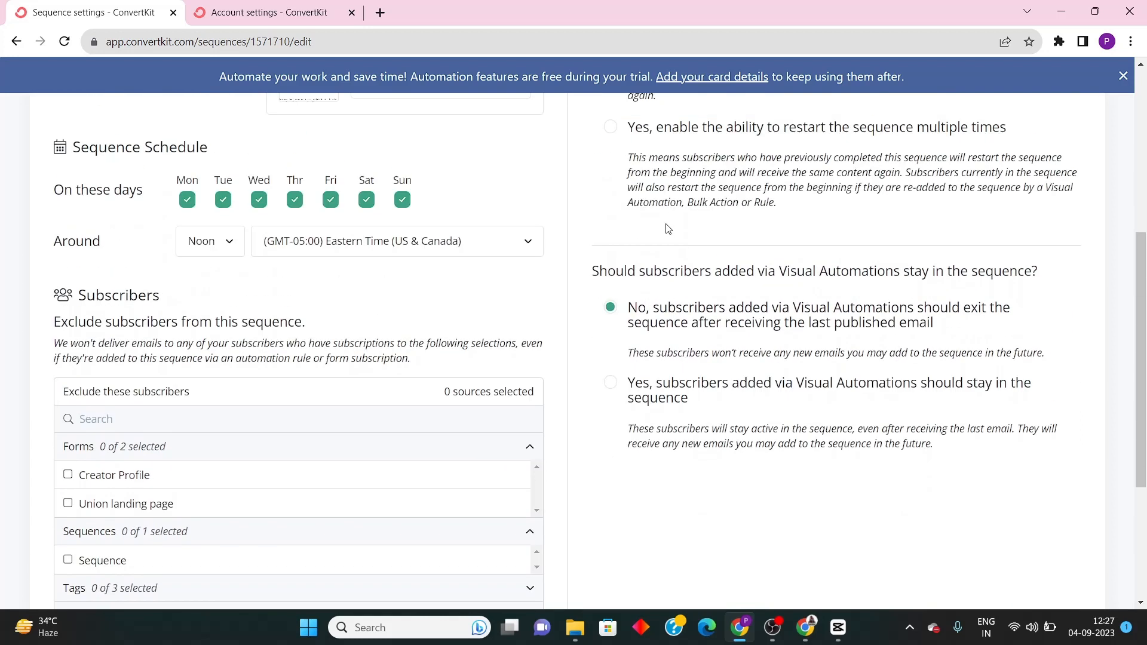
drag(591, 271, 1051, 284)
click(1062, 295)
Save the sequence settings with Update Sequence
scroll(681, 326, down, 1)
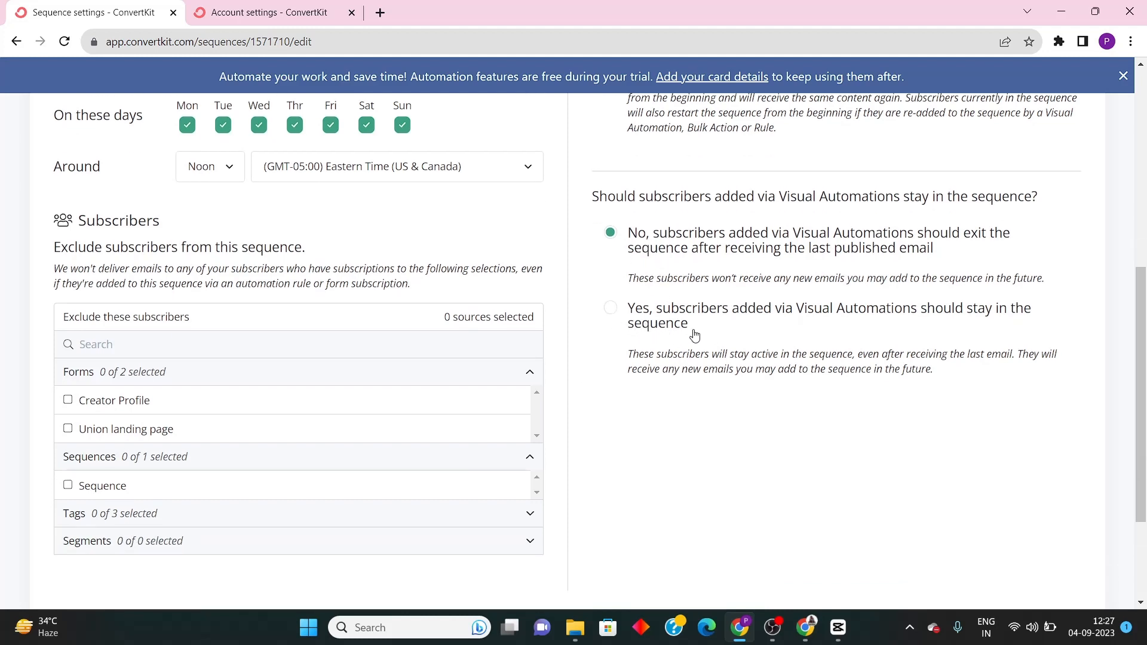
scroll(770, 329, down, 2)
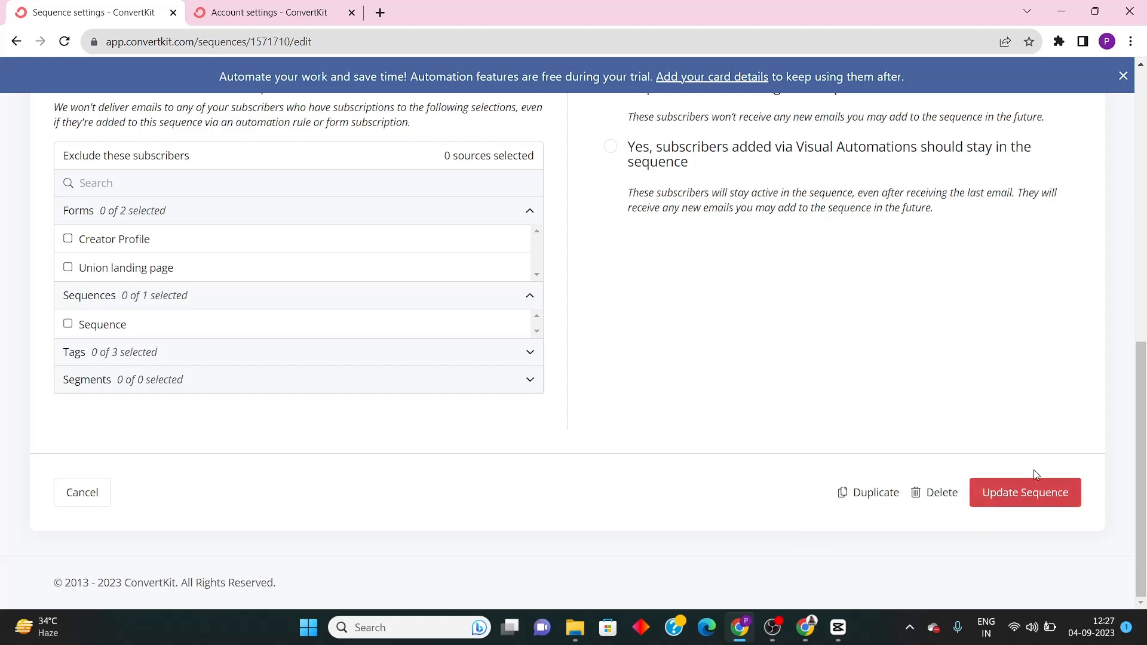
scroll(821, 364, up, 6)
scroll(461, 315, up, 4)
scroll(804, 417, down, 6)
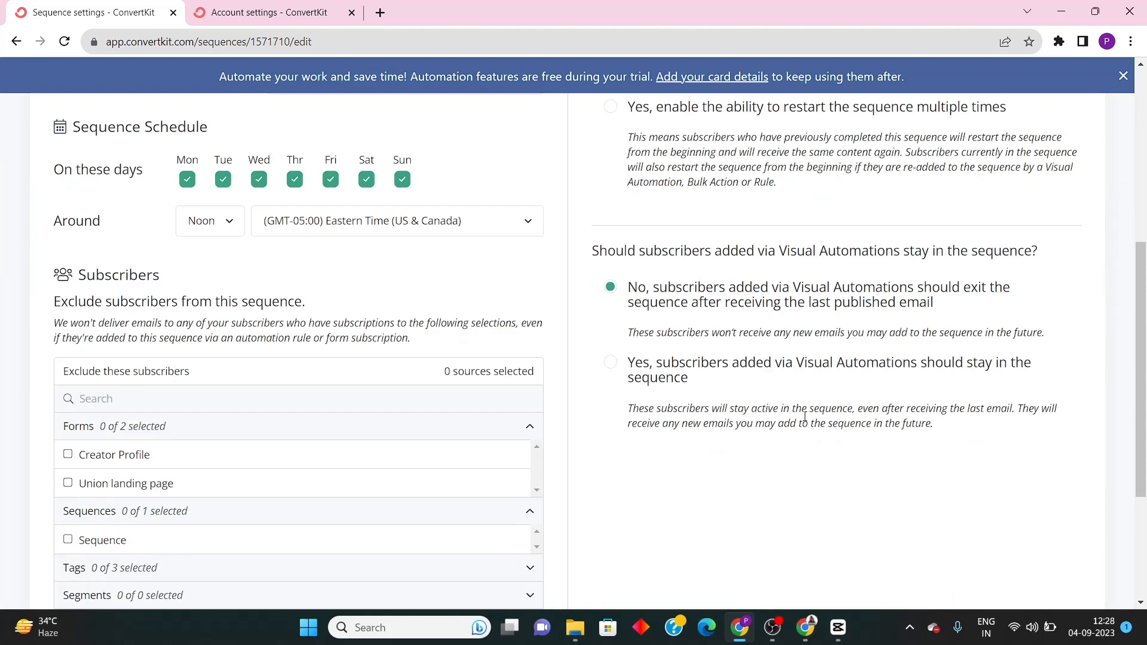
scroll(738, 351, down, 4)
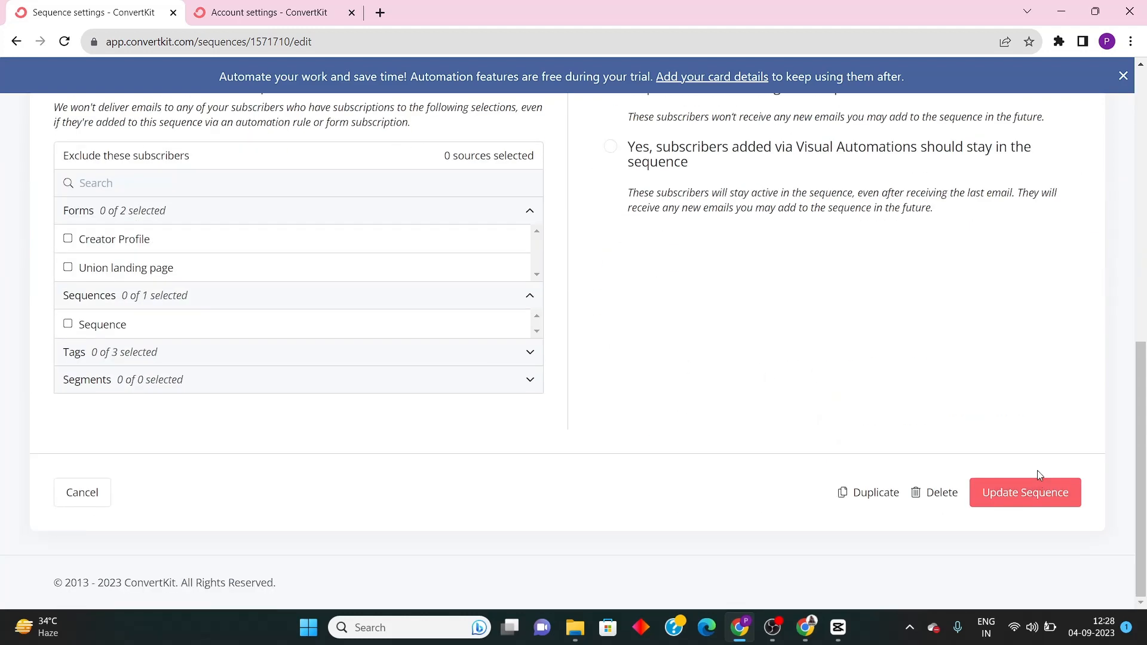
click(1029, 495)
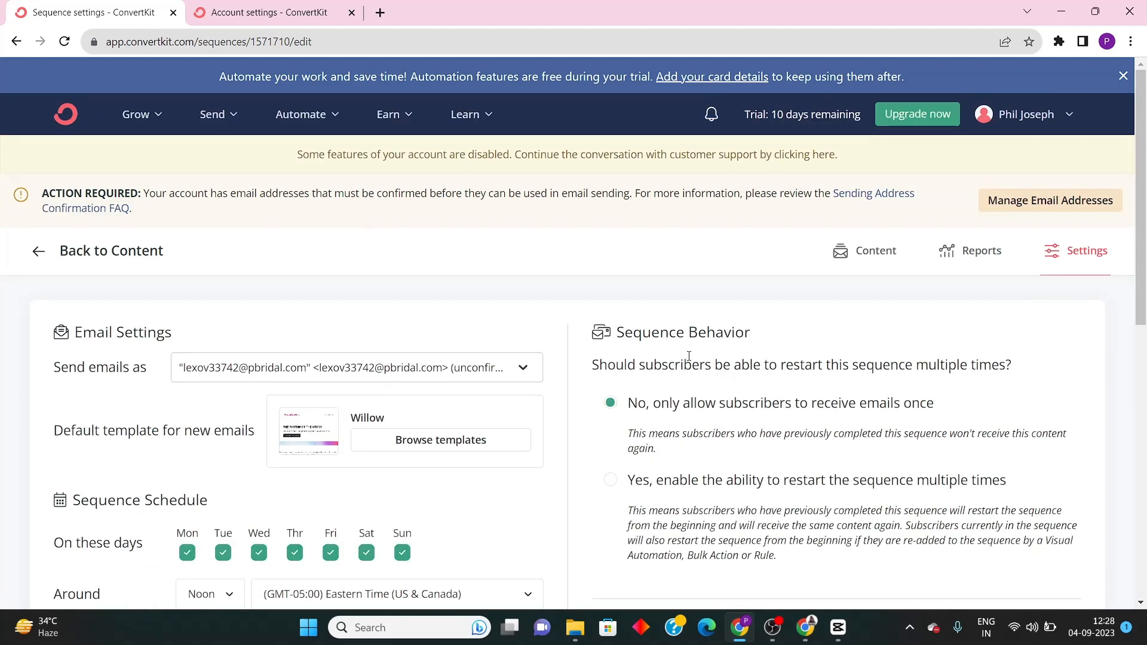
Return to the sequence's three draft emails, then exit to the Sequences list
click(35, 252)
scroll(194, 394, down, 2)
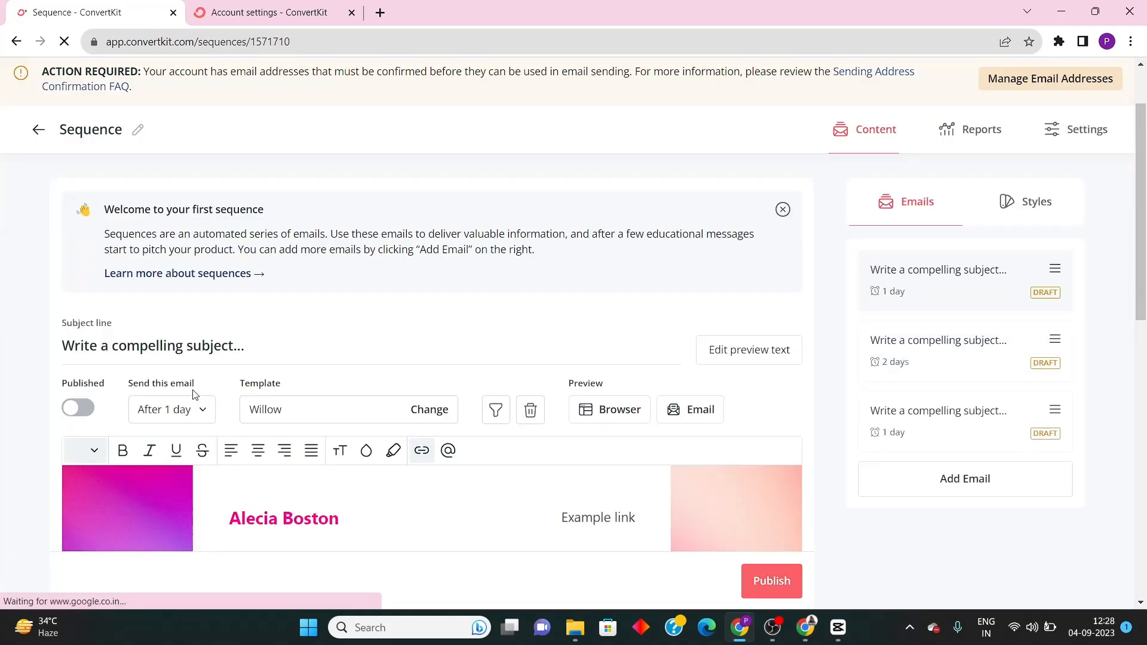
scroll(621, 396, down, 5)
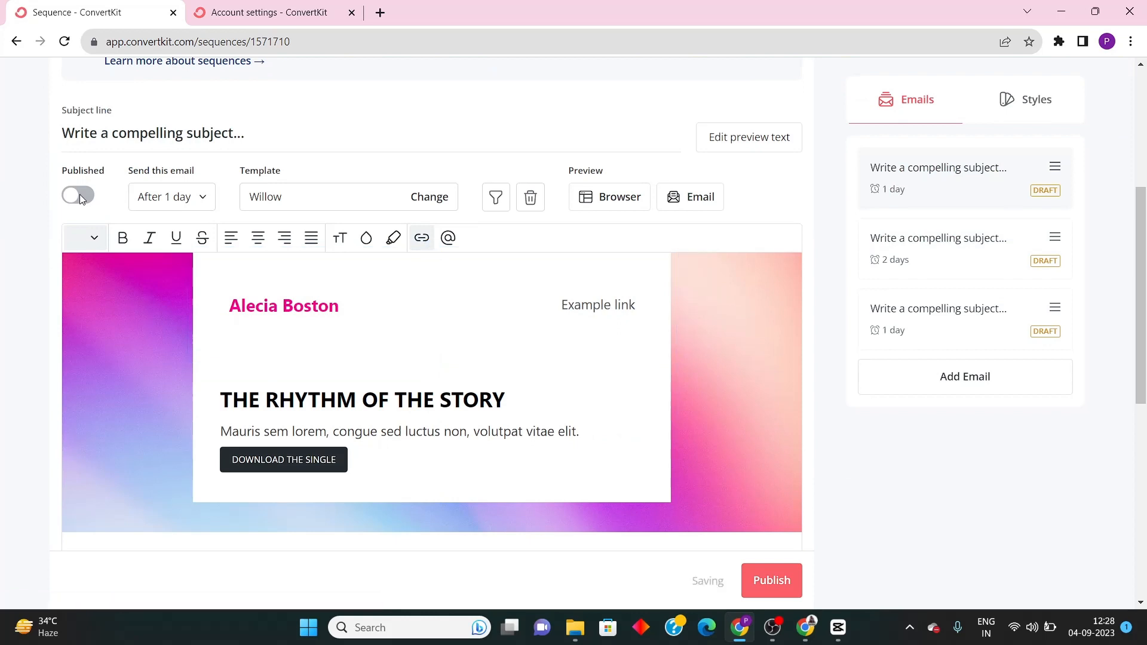
click(786, 573)
scroll(323, 428, up, 5)
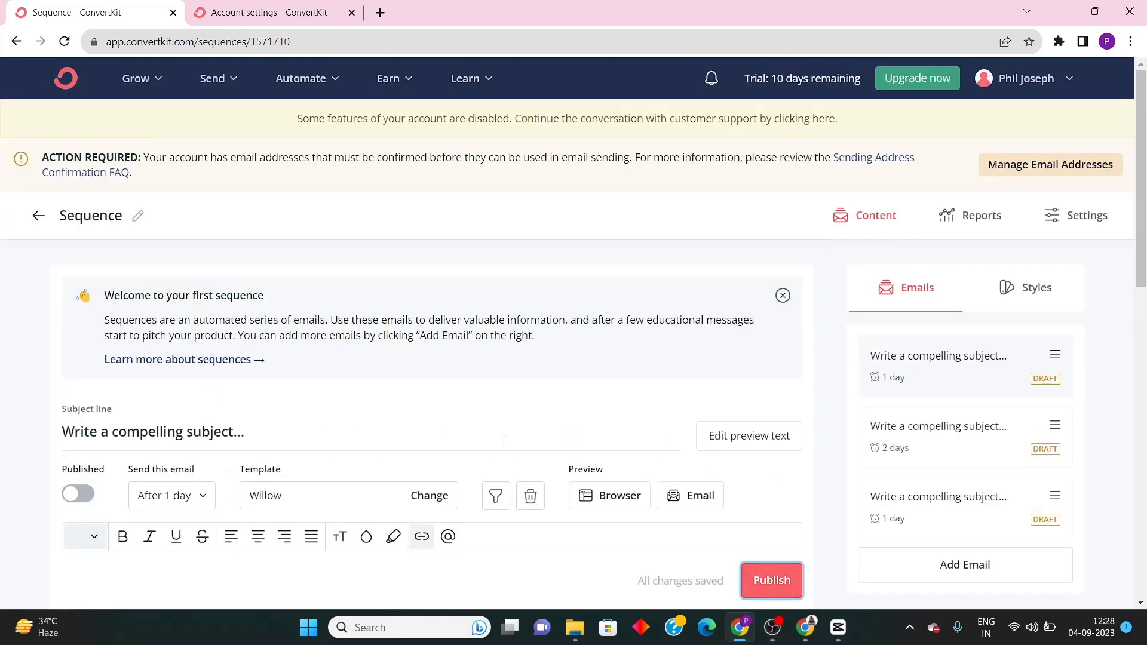
click(38, 216)
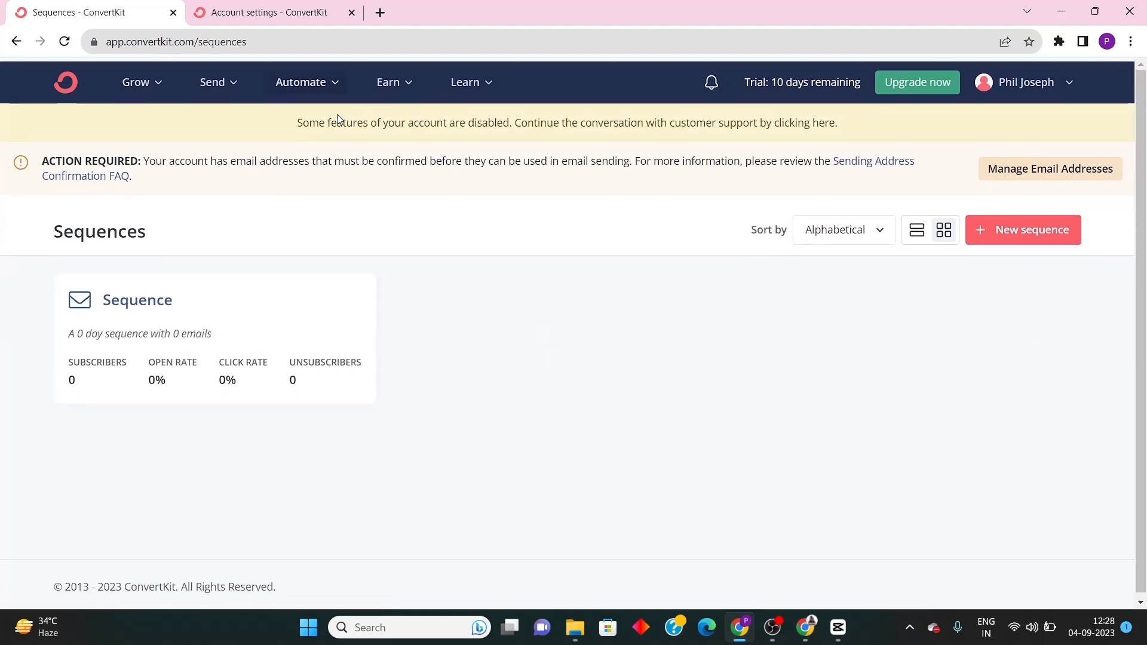
Browse the Automate menu options
click(321, 80)
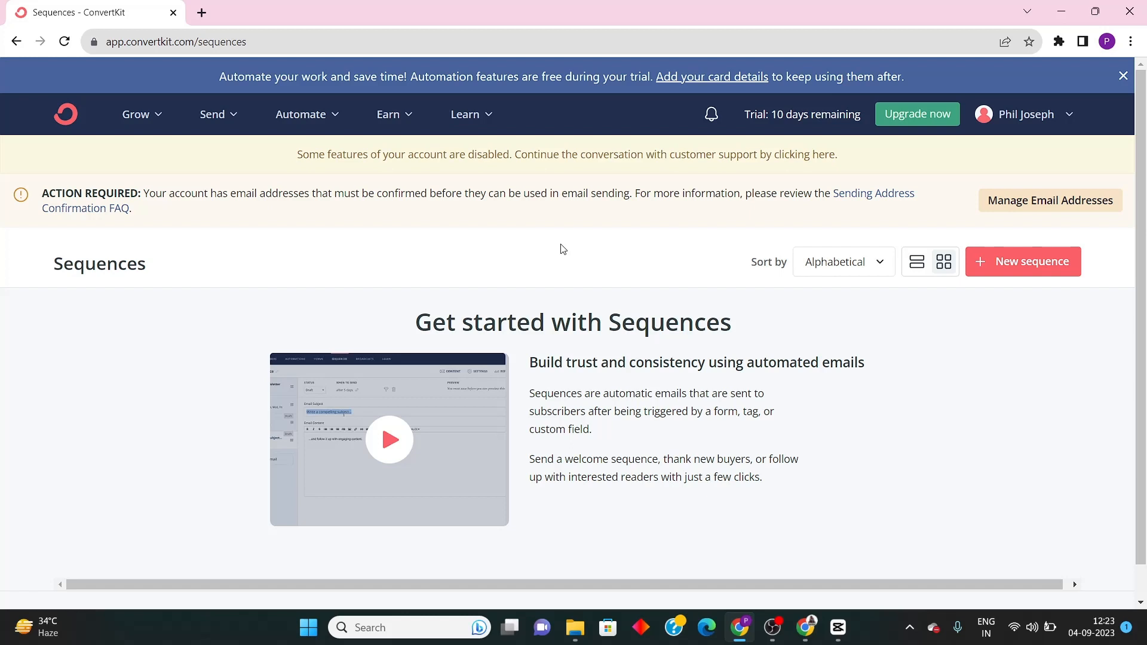
Start a new sequence and pick the Willow template
click(1013, 269)
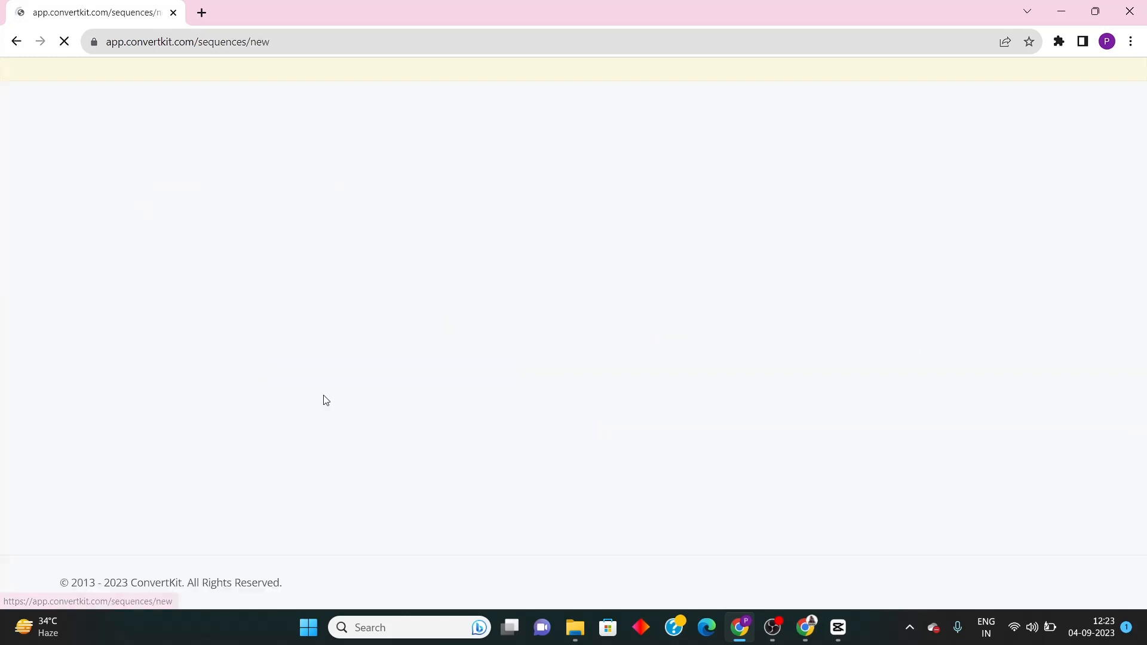
scroll(504, 359, down, 3)
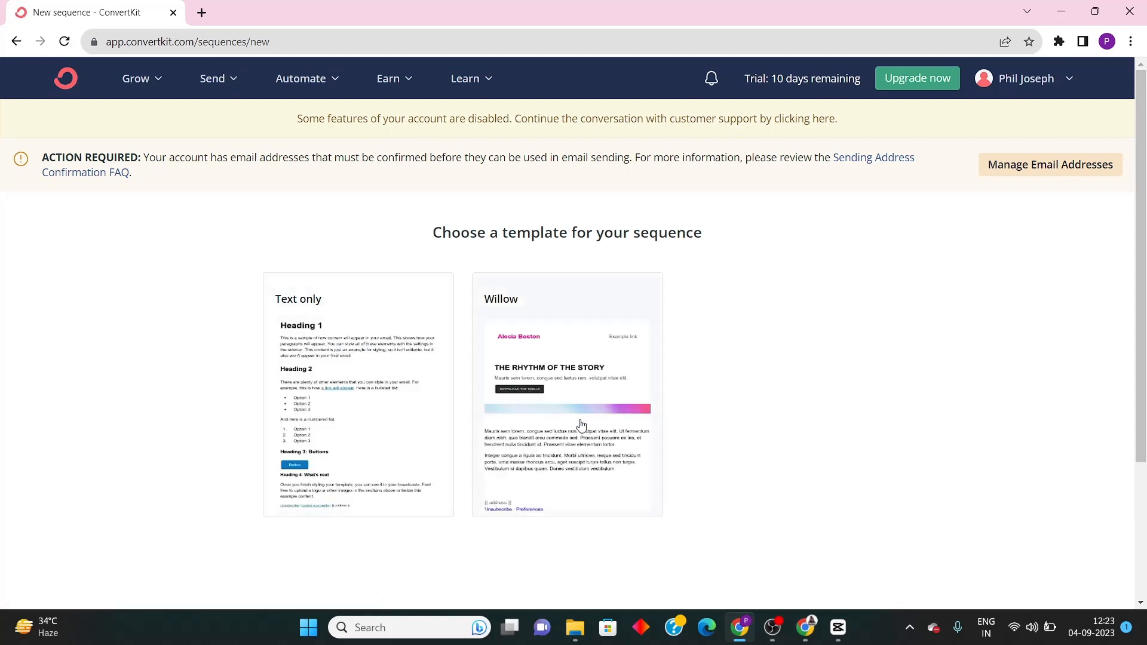
scroll(436, 357, down, 4)
scroll(370, 316, up, 4)
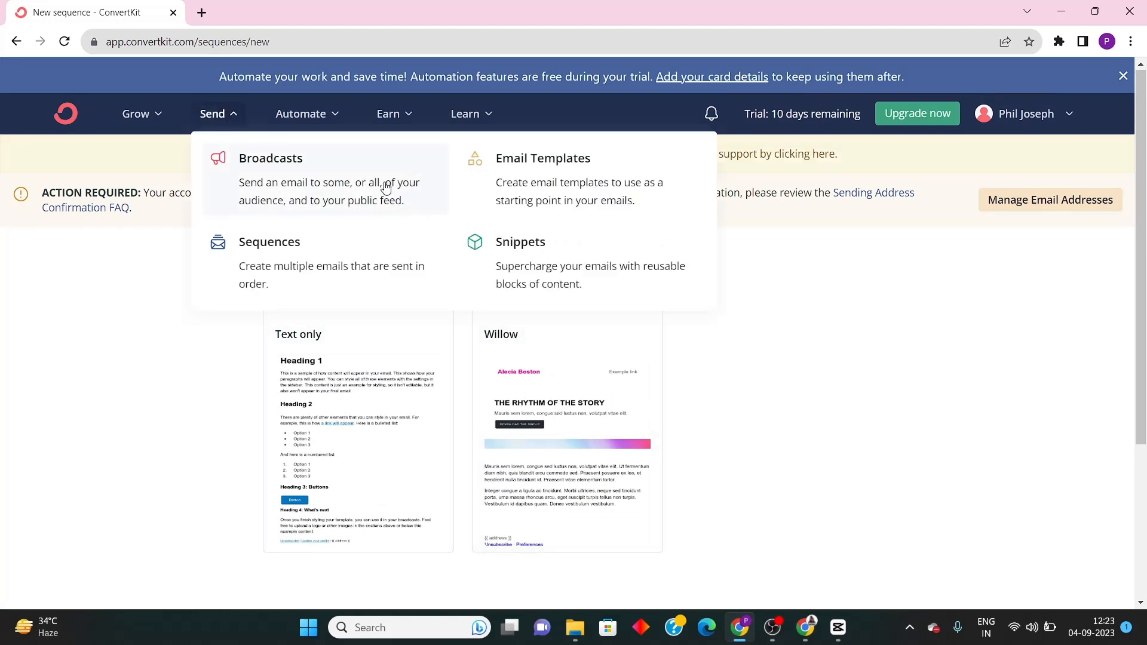
scroll(598, 442, down, 1)
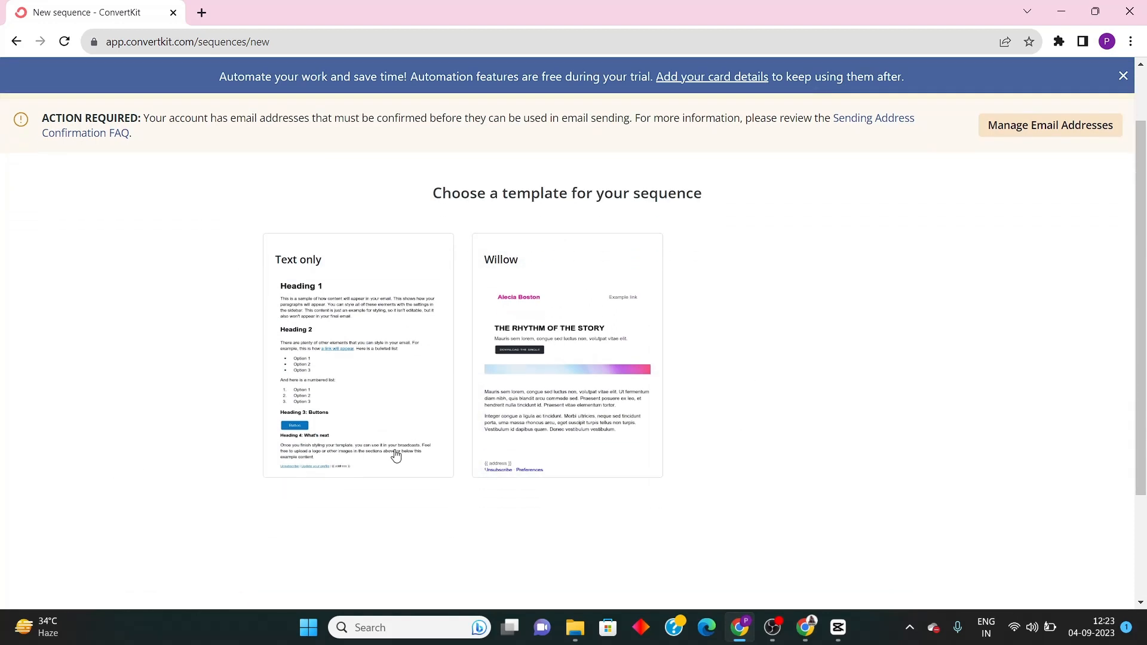
scroll(459, 378, up, 1)
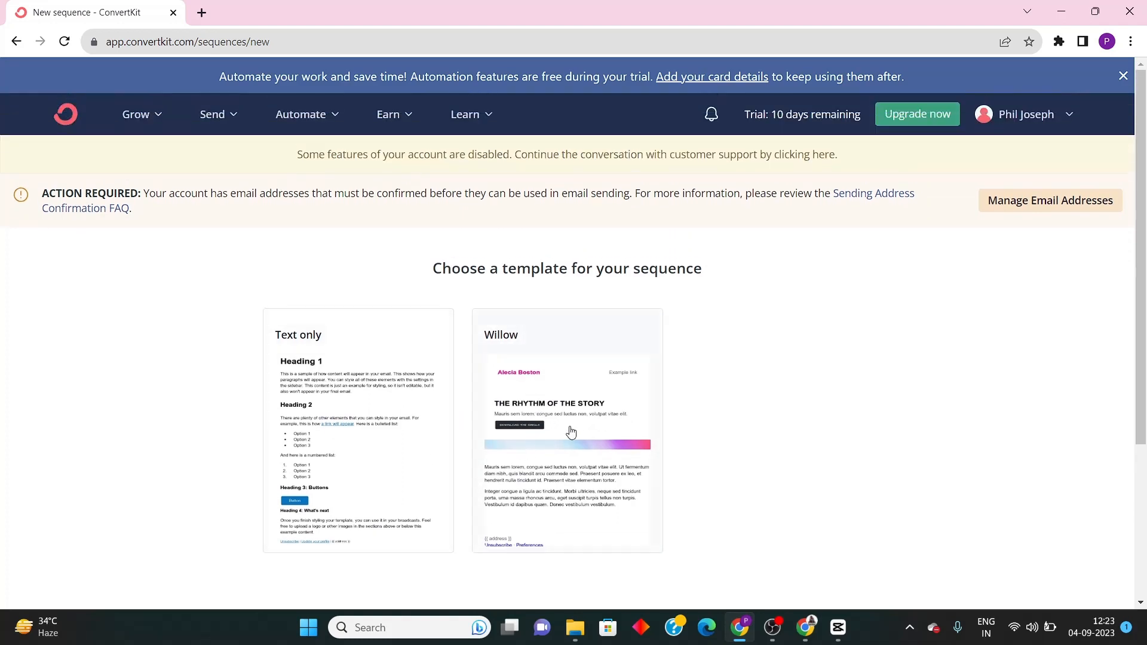
click(543, 427)
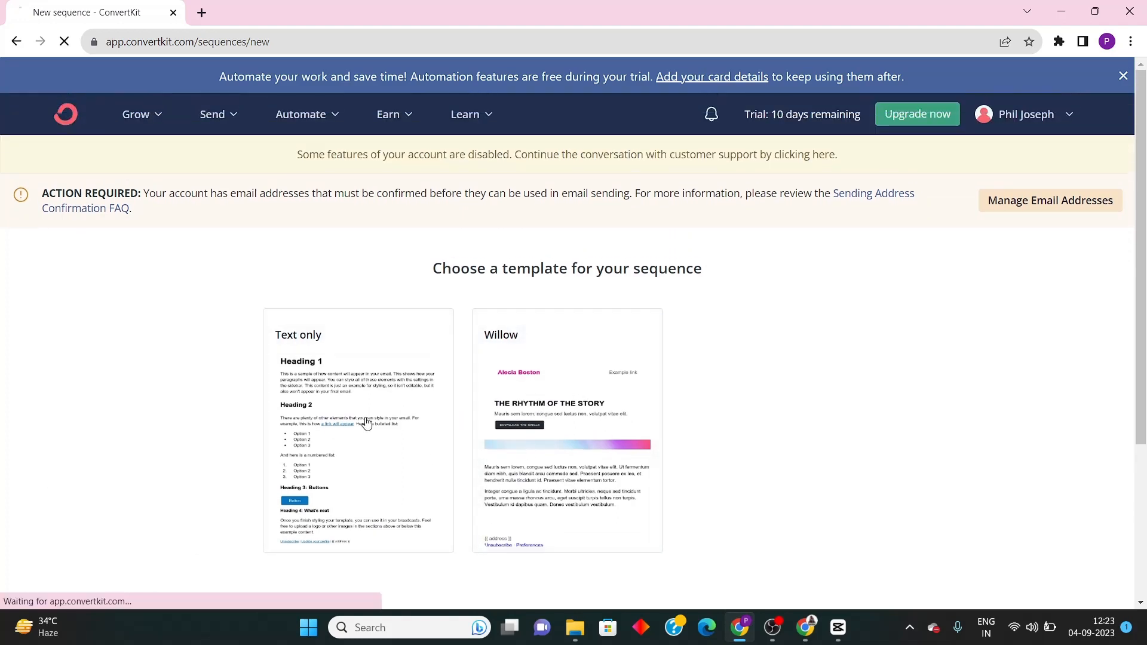
Scroll through the new Willow draft email and click into its body text
scroll(329, 370, down, 2)
scroll(332, 369, down, 2)
scroll(347, 412, up, 5)
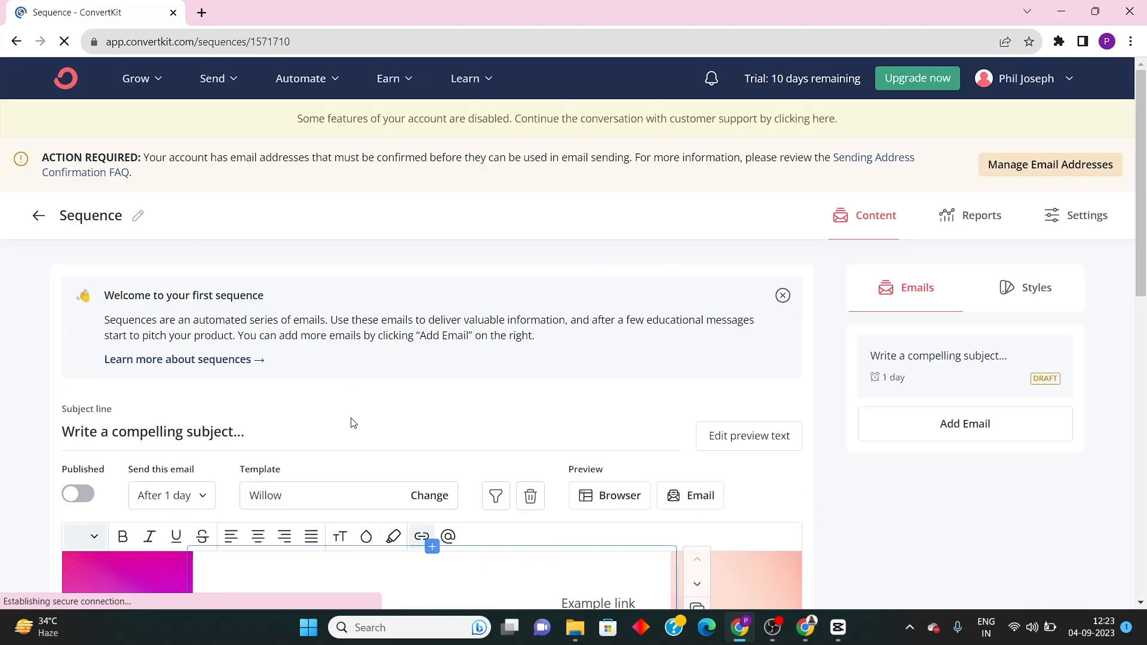
scroll(478, 430, down, 10)
scroll(418, 442, up, 10)
scroll(316, 358, down, 10)
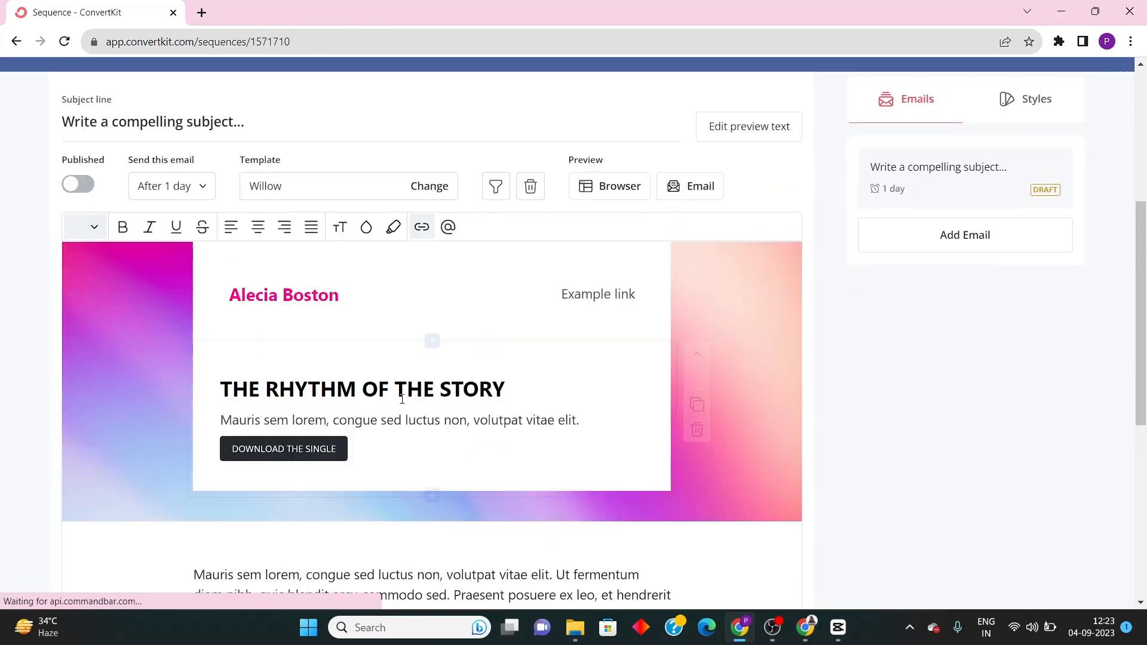
scroll(356, 399, up, 3)
click(323, 419)
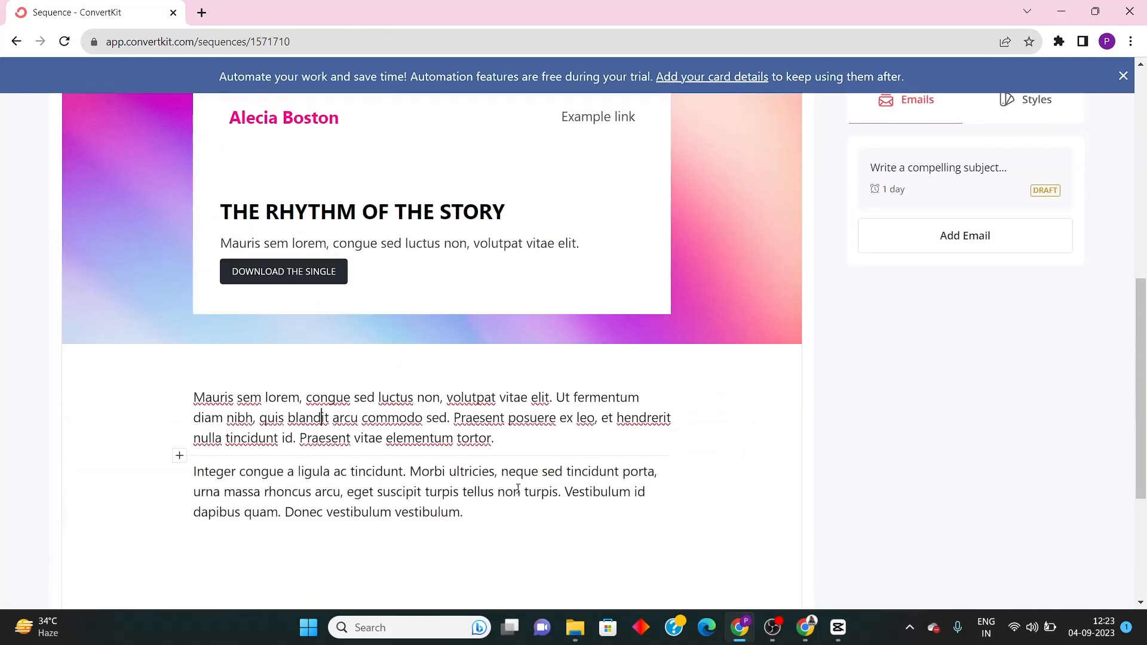
scroll(400, 461, up, 5)
scroll(400, 461, down, 5)
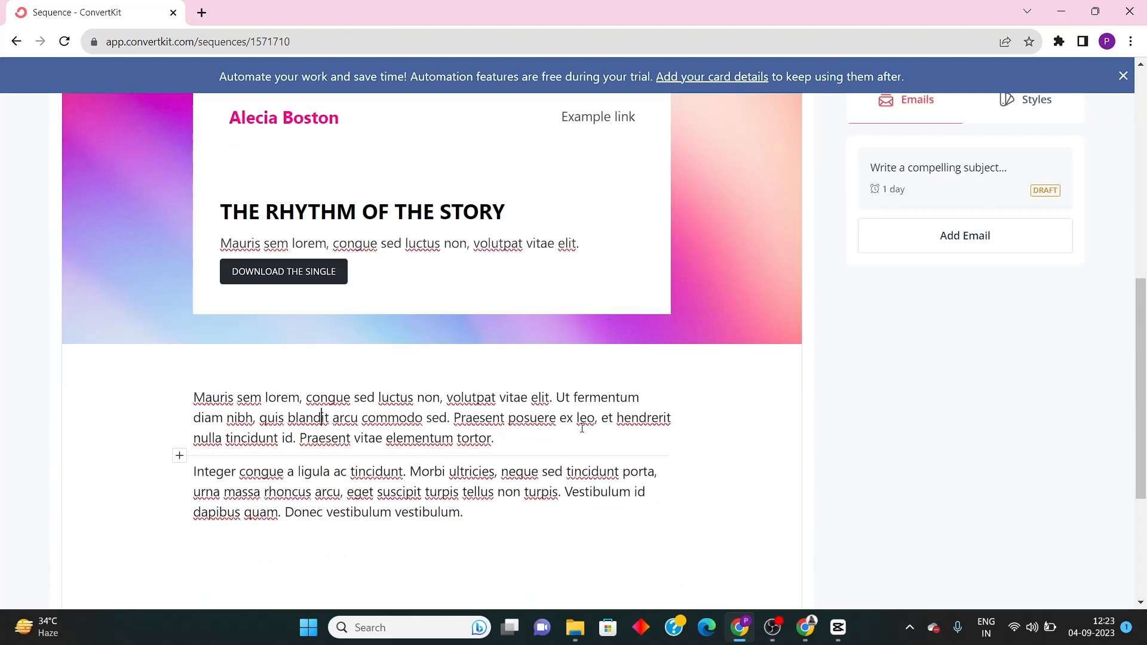
scroll(582, 428, up, 5)
scroll(378, 448, down, 6)
scroll(476, 463, up, 10)
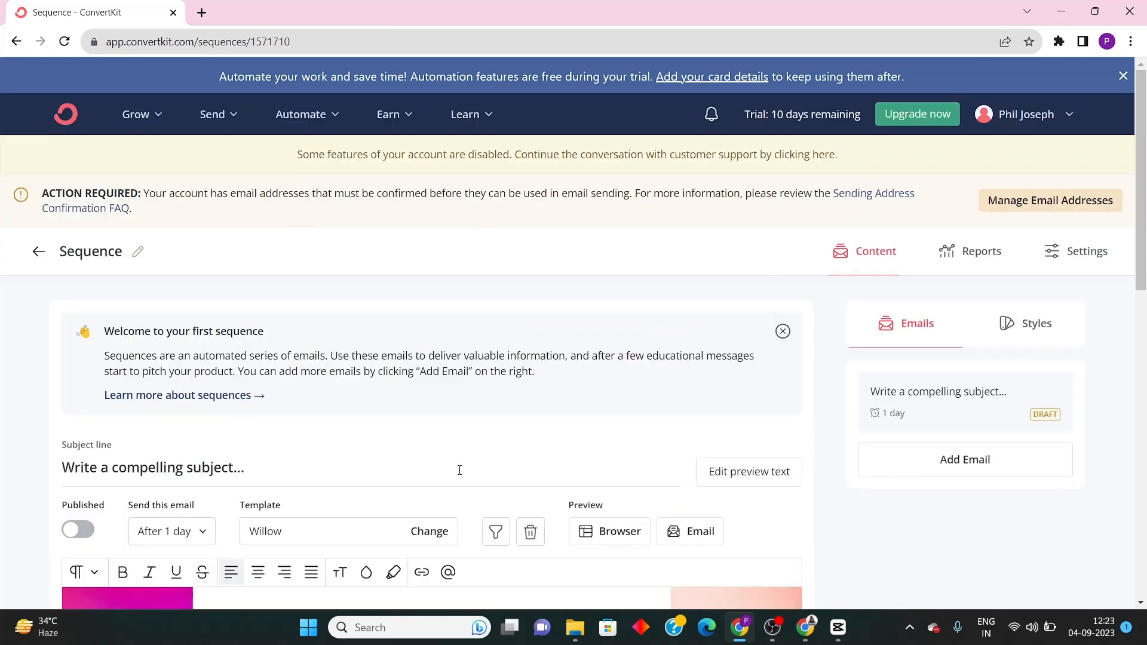
scroll(578, 432, down, 6)
scroll(52, 361, up, 7)
scroll(376, 412, down, 8)
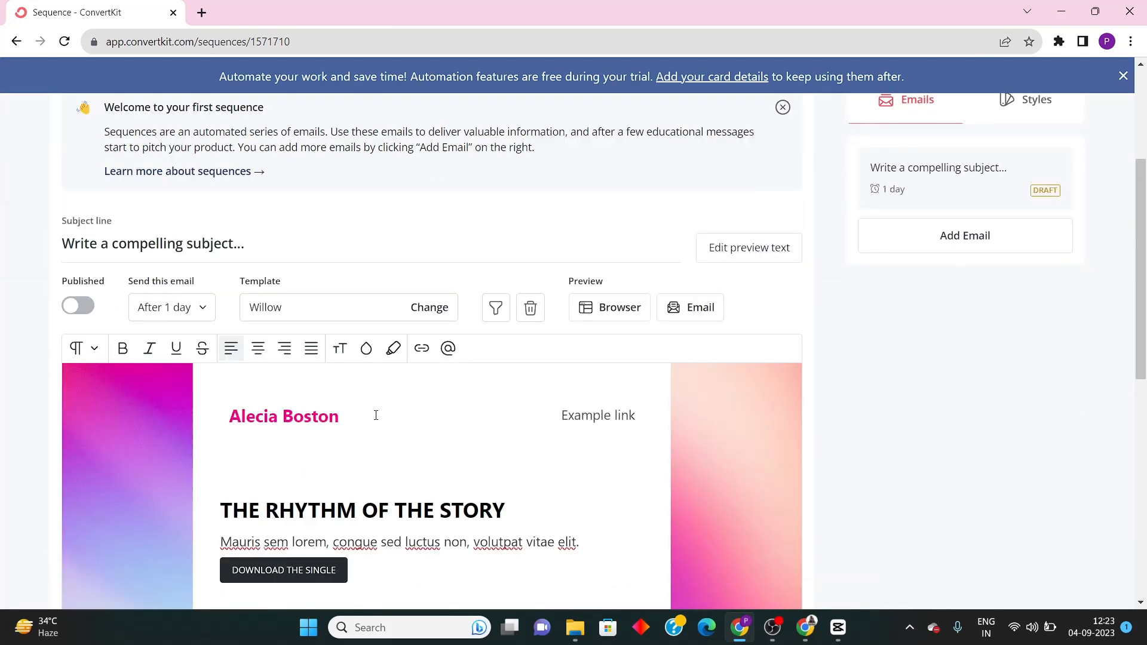
scroll(375, 492, up, 5)
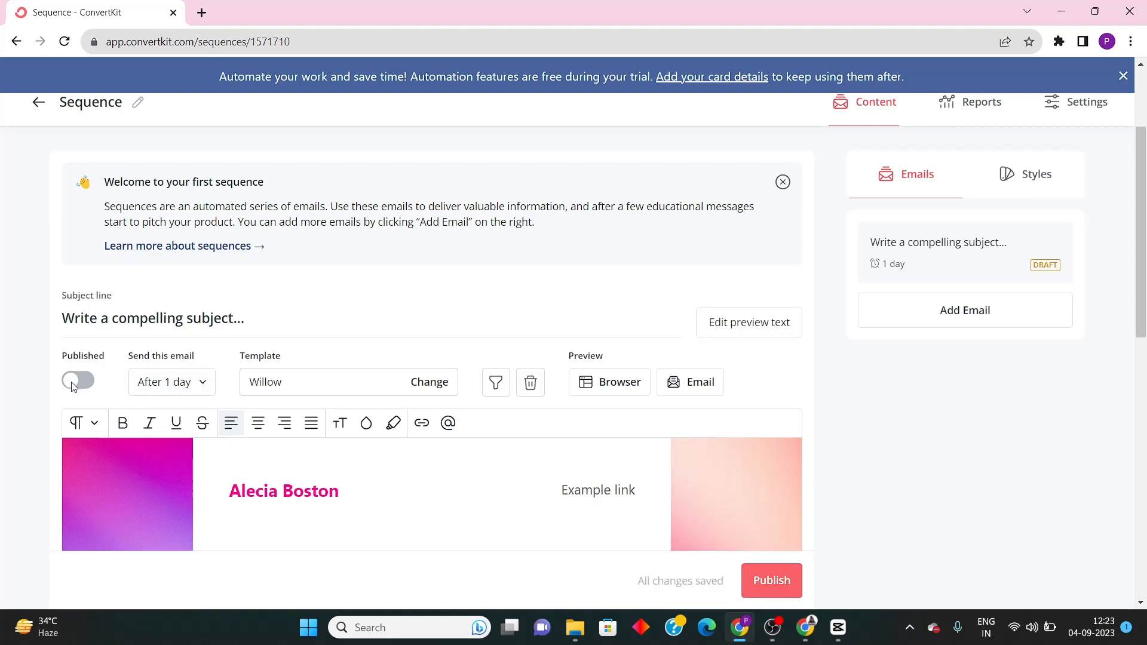
scroll(231, 399, down, 3)
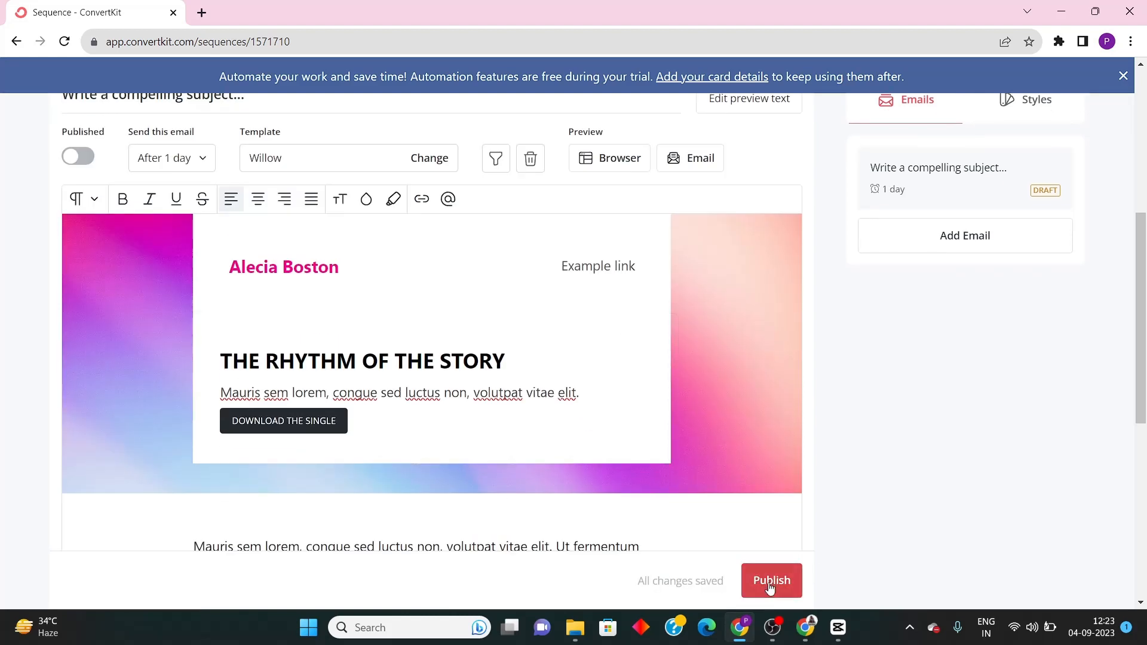
scroll(382, 436, up, 5)
scroll(418, 433, down, 1)
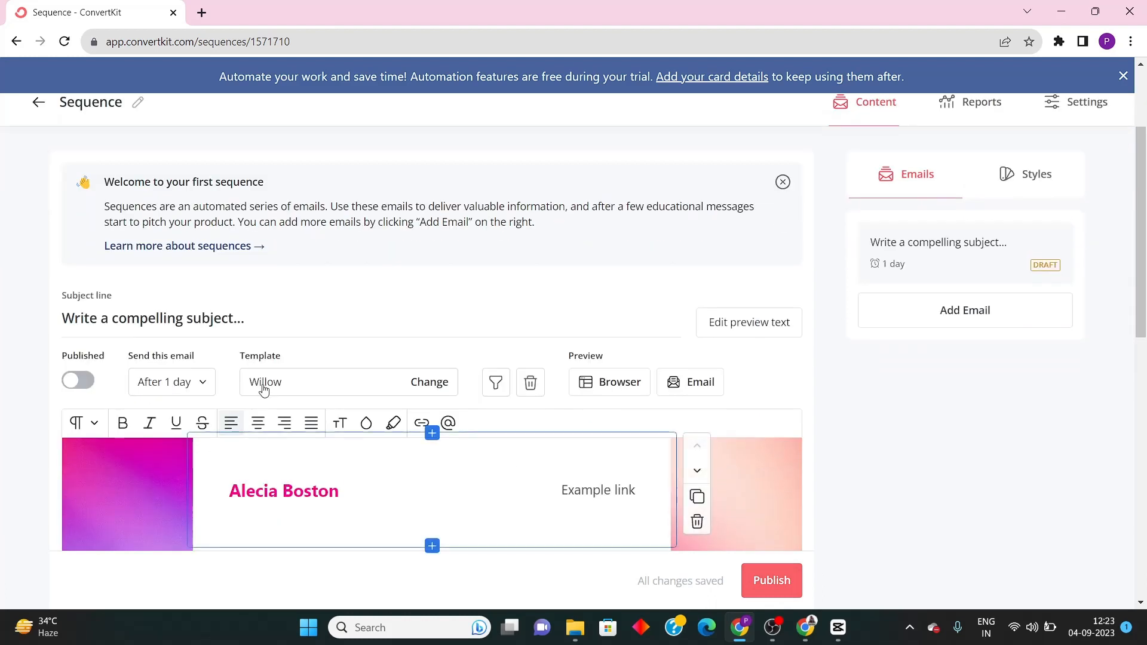
scroll(373, 479, down, 2)
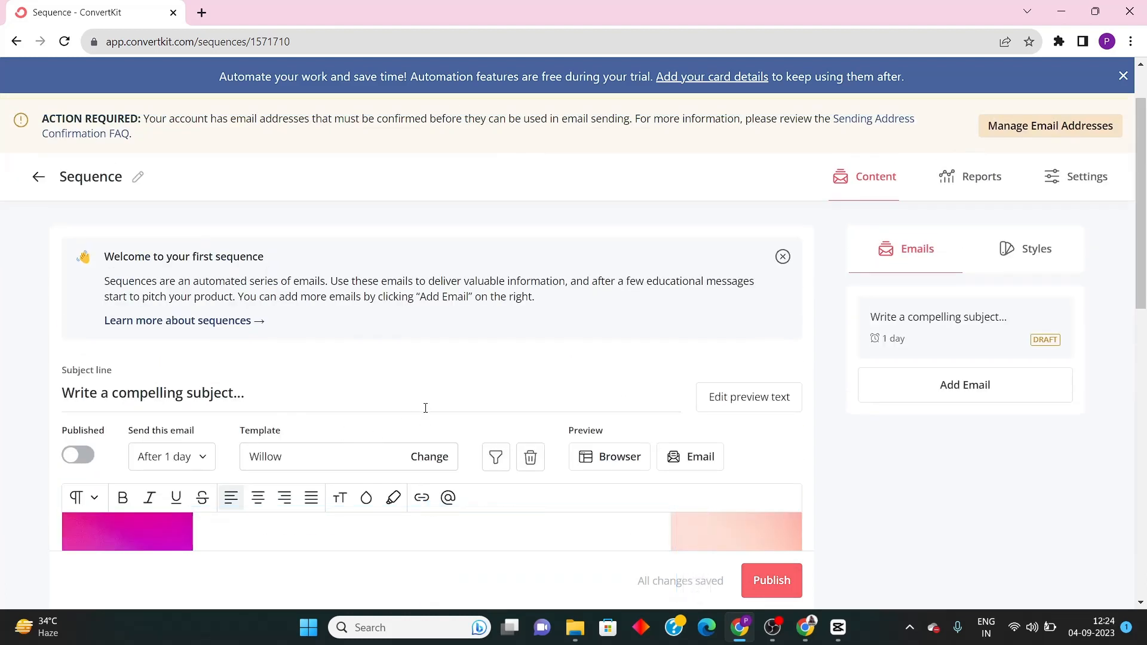
scroll(425, 406, down, 3)
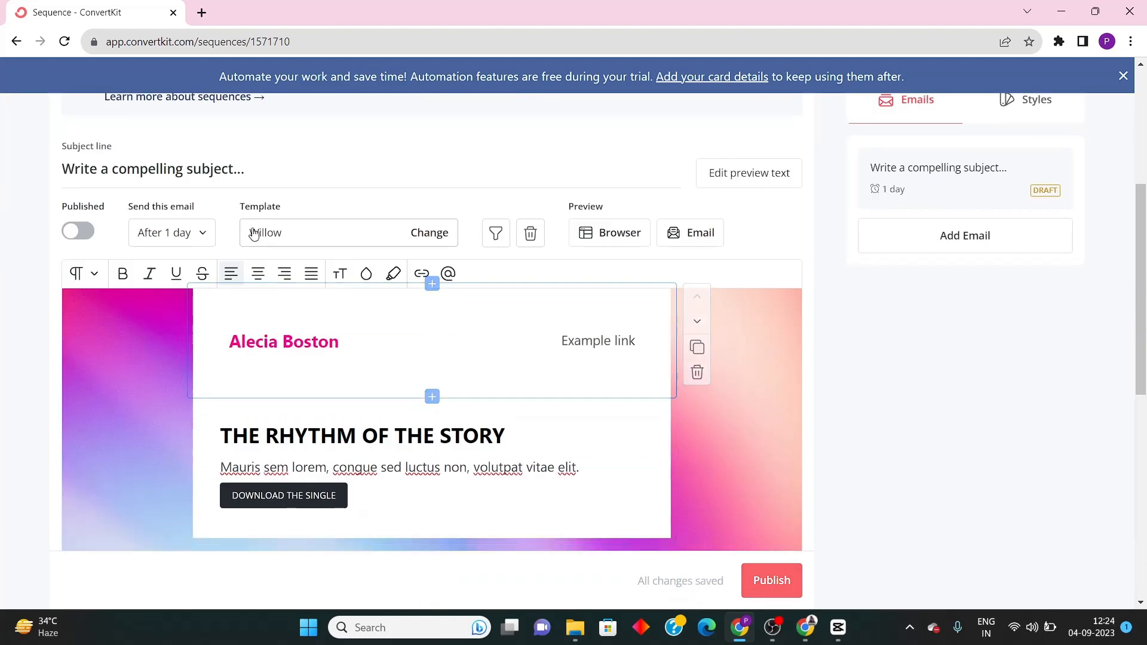
scroll(170, 376, up, 2)
Open the first email's 'After 1 day' timing and toggle Monday off and back on, keeping all seven days
click(203, 391)
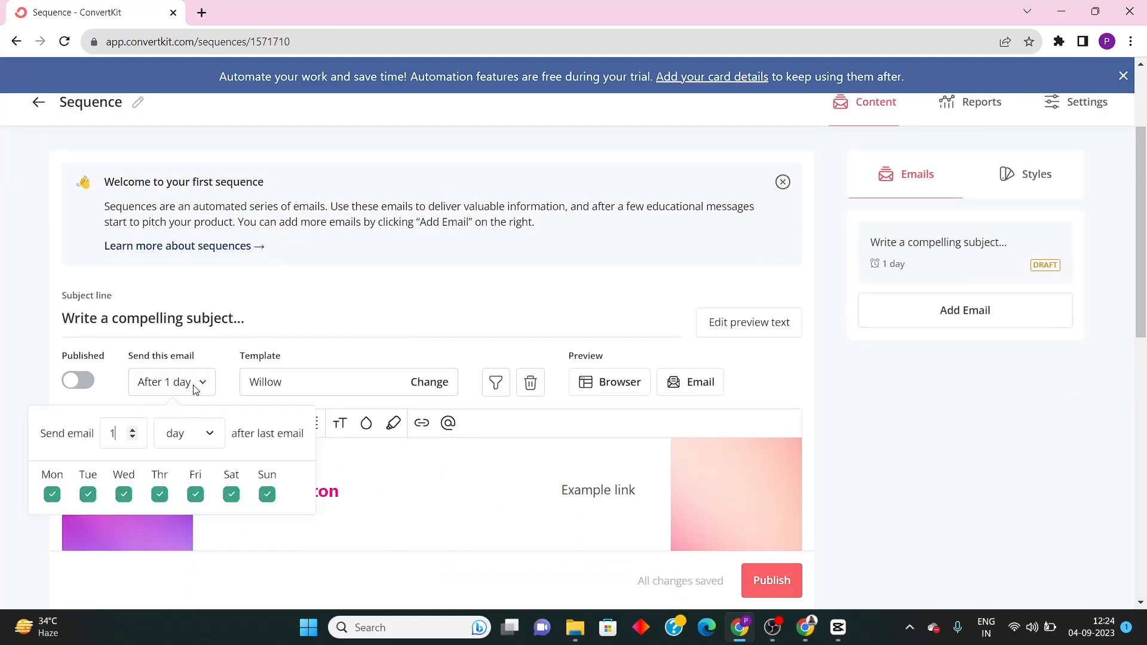
click(199, 389)
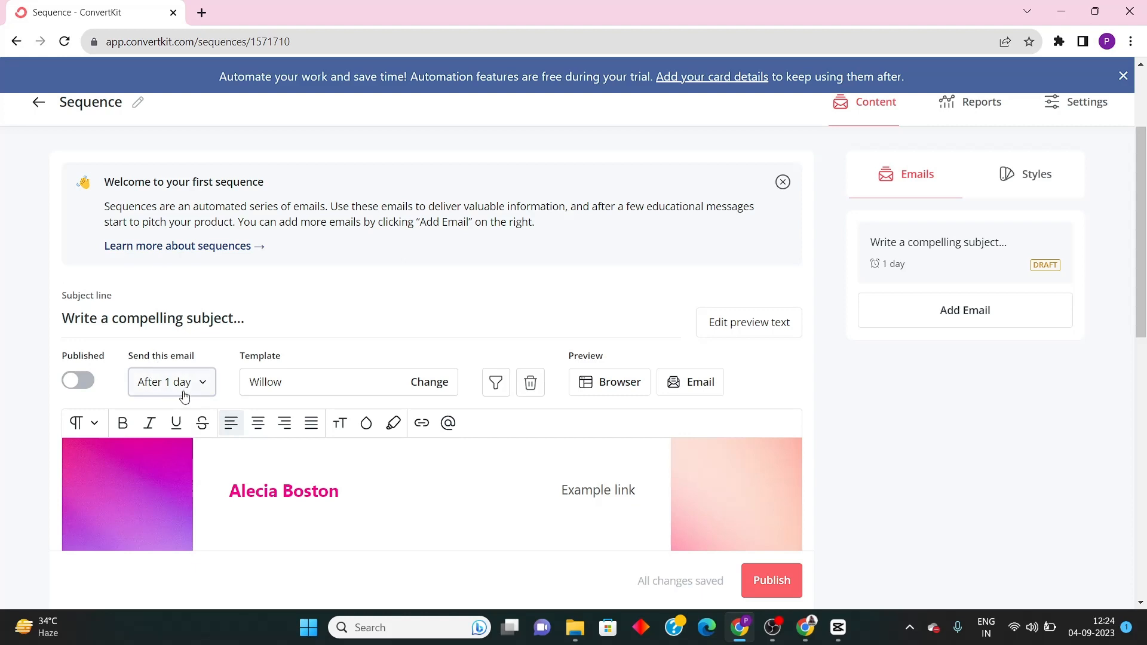
click(177, 395)
click(177, 396)
scroll(403, 421, down, 5)
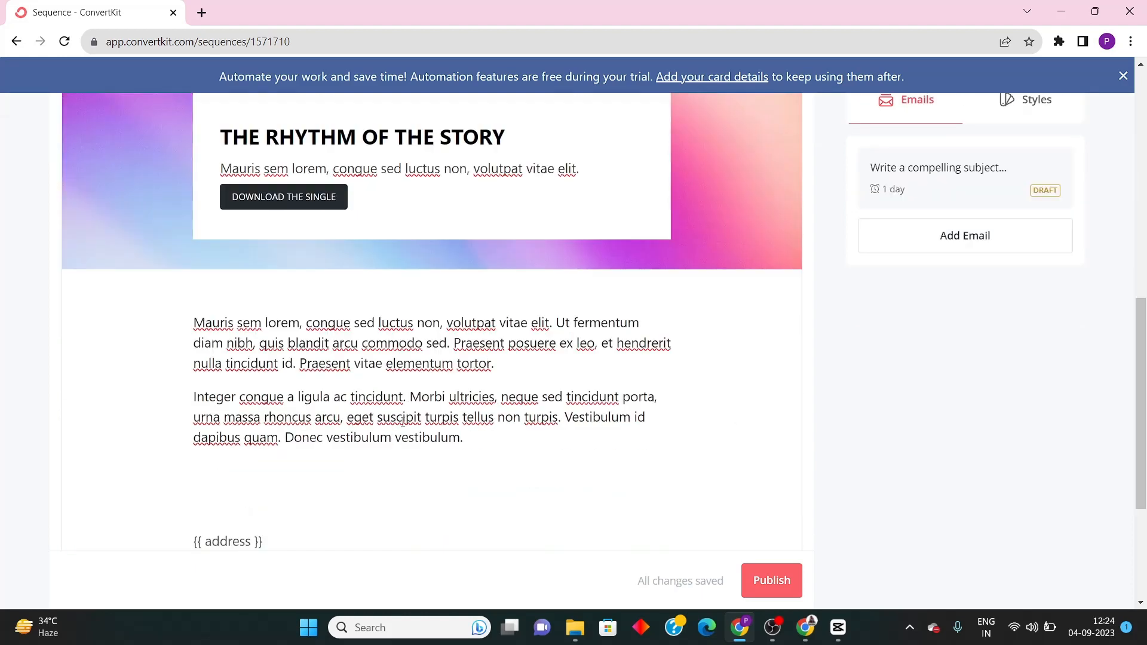
scroll(294, 428, up, 5)
click(179, 307)
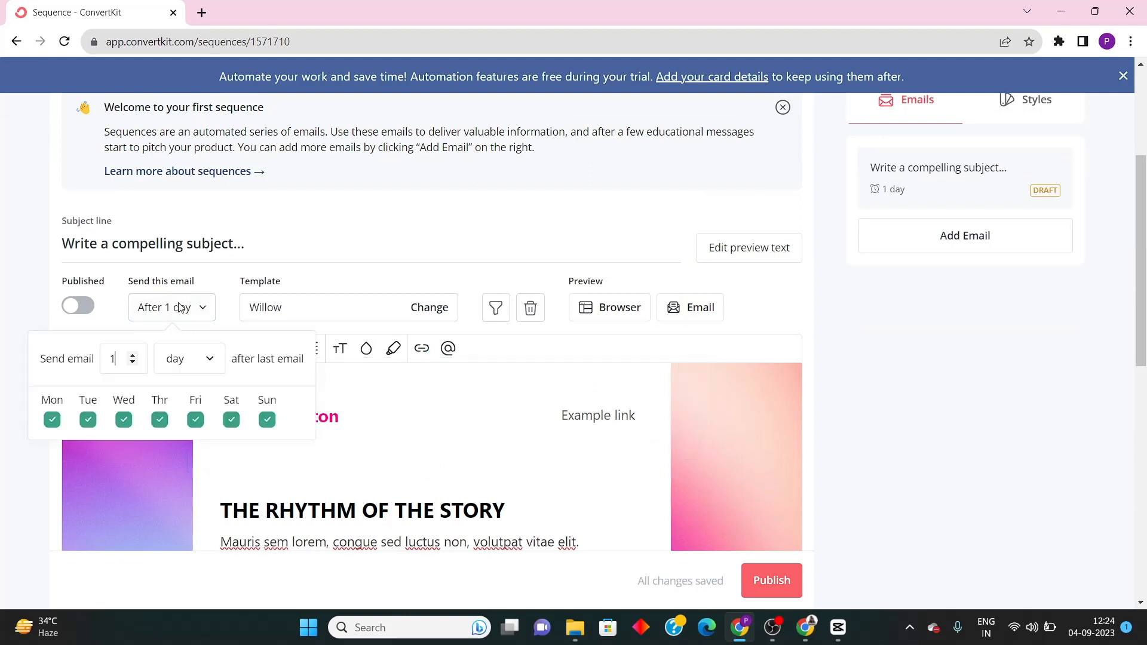
click(182, 311)
click(183, 311)
click(52, 419)
click(52, 420)
Close the send timing options and the template picker on the Willow draft email
click(188, 306)
click(425, 307)
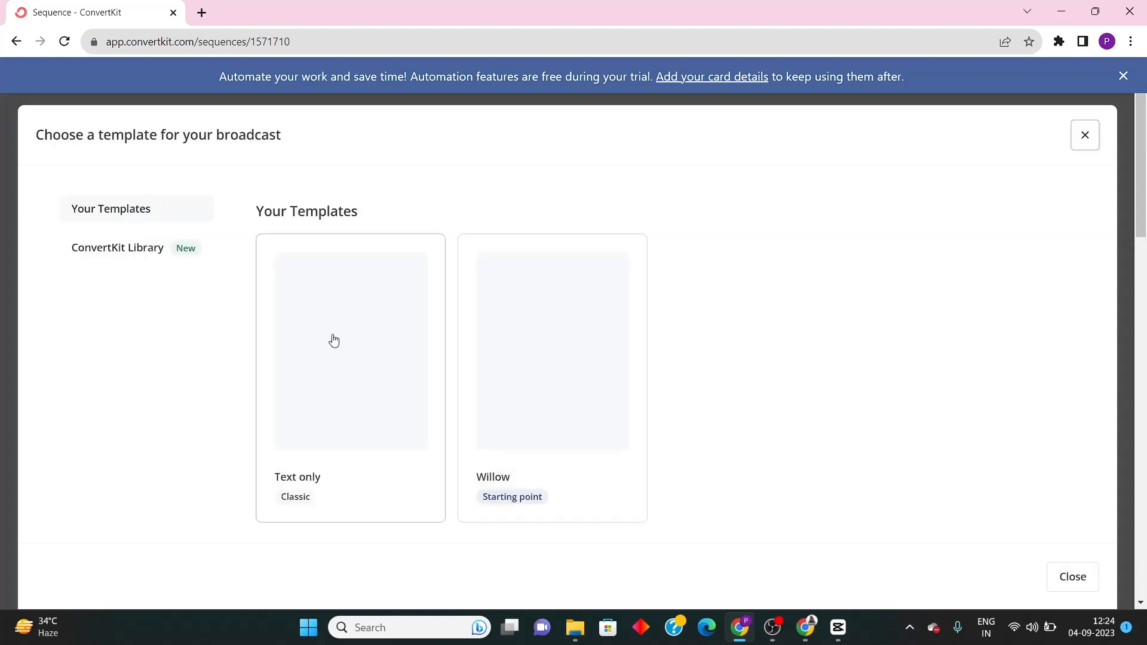
click(1087, 134)
scroll(574, 393, up, 1)
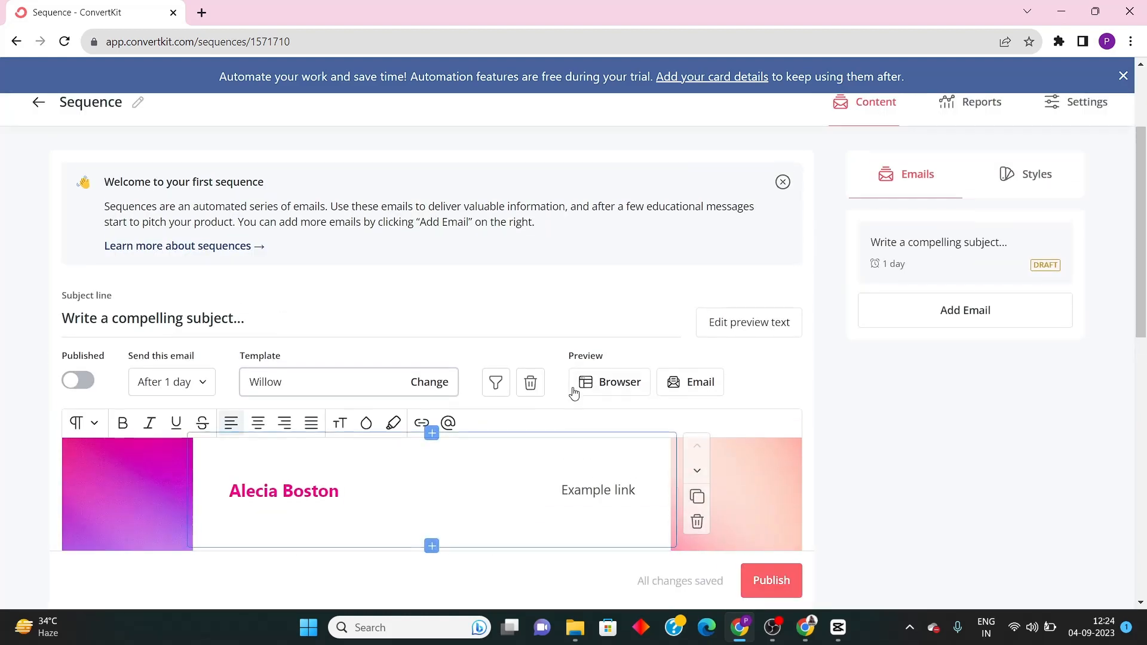
Preview the Willow draft email in the browser, then close the preview
click(584, 383)
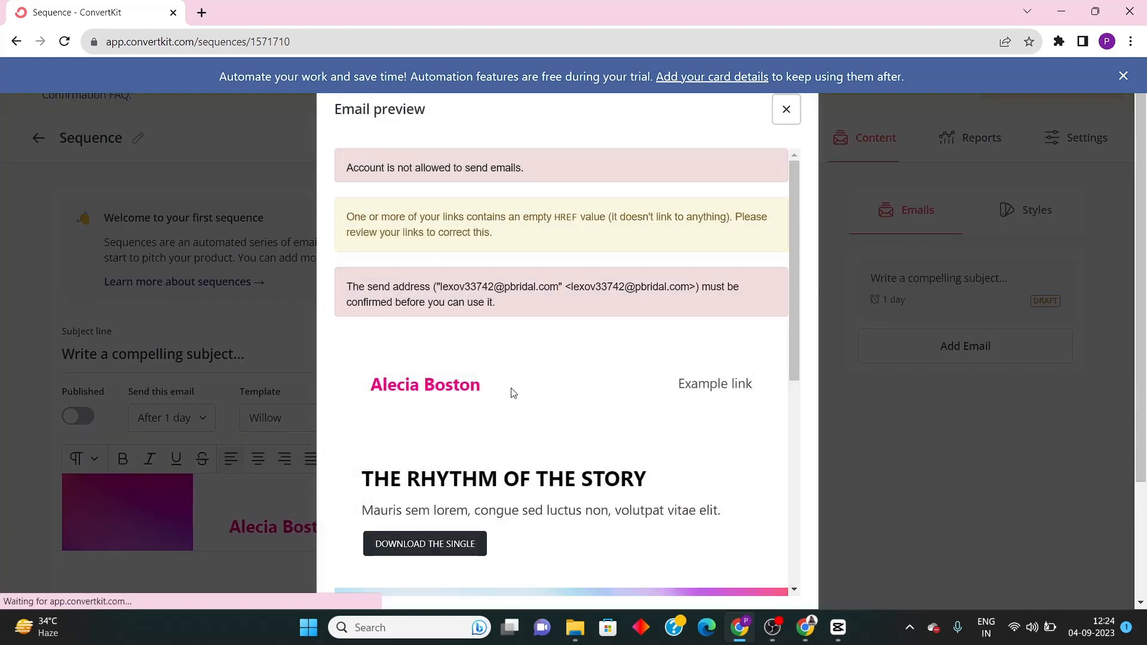
scroll(512, 393, down, 10)
scroll(526, 358, up, 10)
click(781, 117)
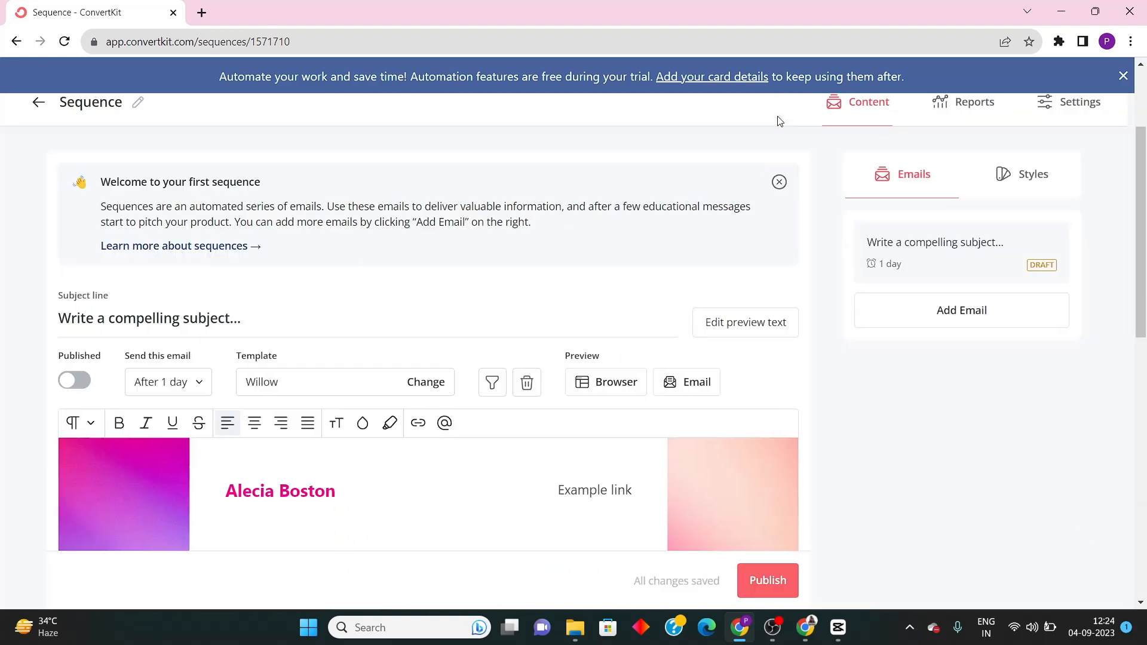
Dismiss the test-email form and add a second email to the sequence
click(691, 387)
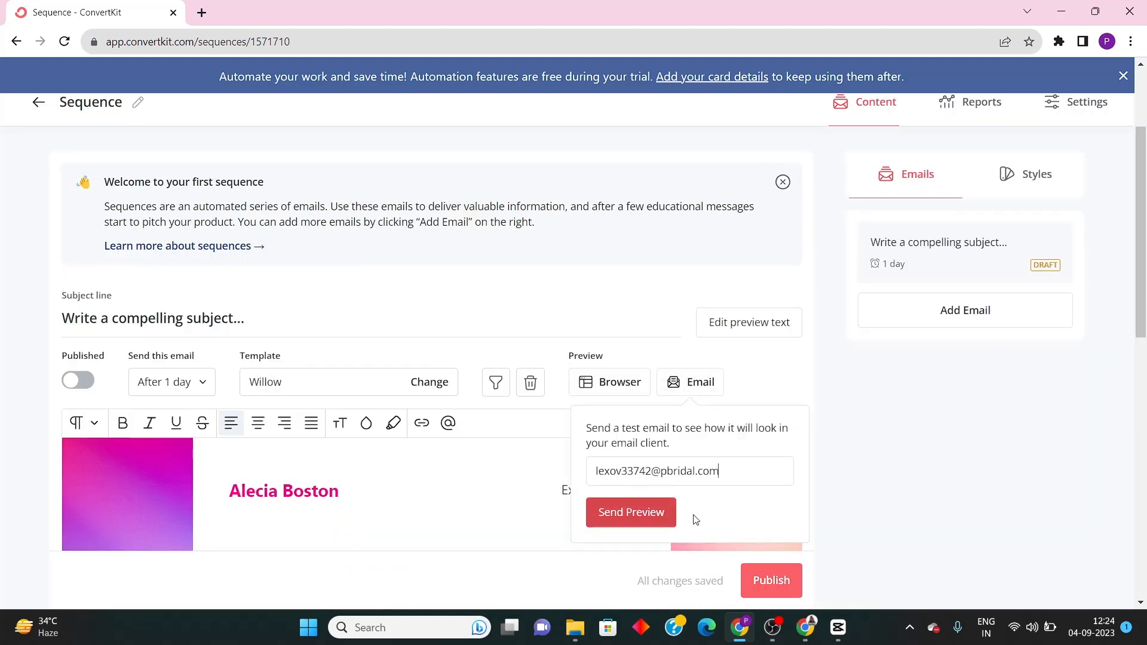
click(706, 376)
scroll(527, 336, up, 3)
scroll(528, 335, down, 3)
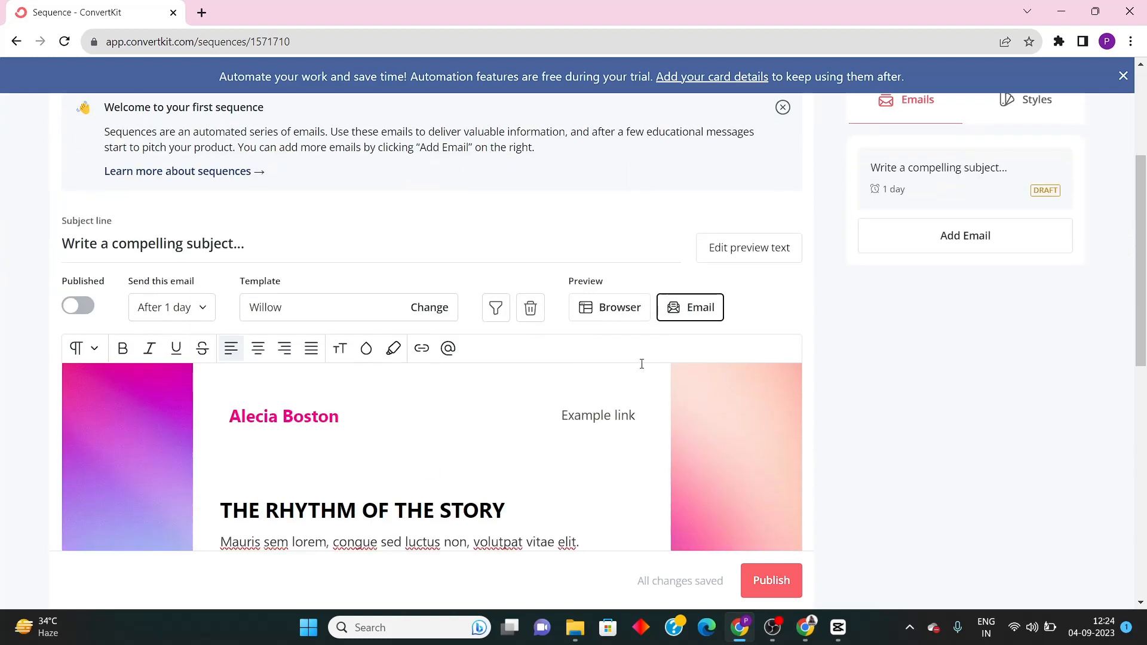
scroll(656, 317, up, 3)
click(943, 467)
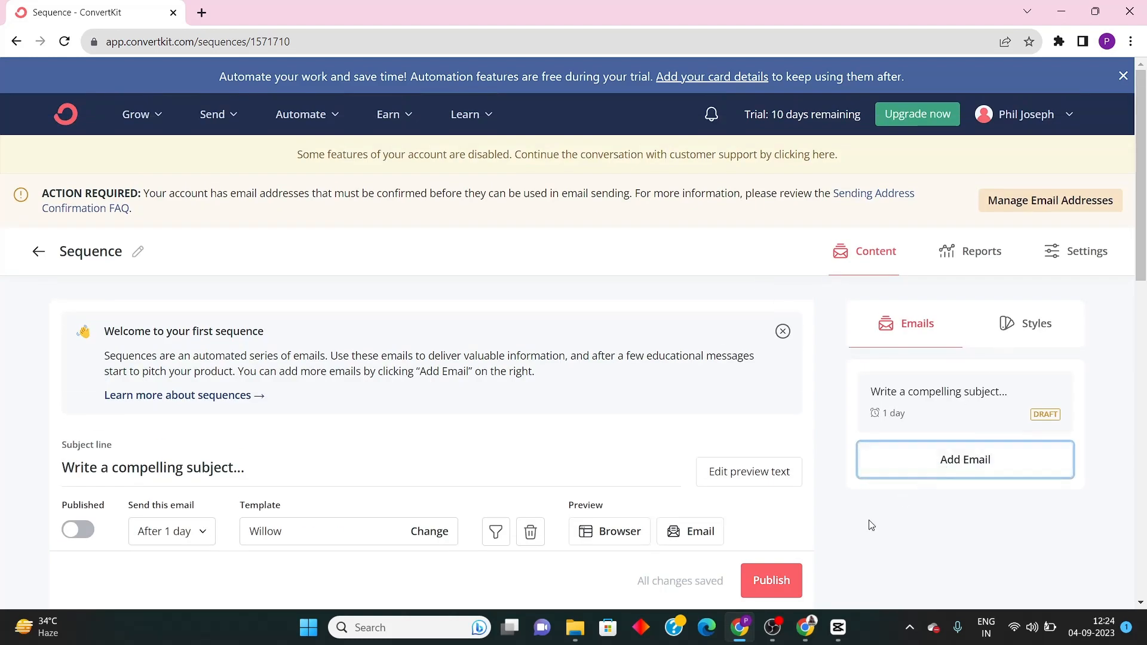
Select and delete the new email's template body content
scroll(895, 465, down, 1)
scroll(939, 405, down, 2)
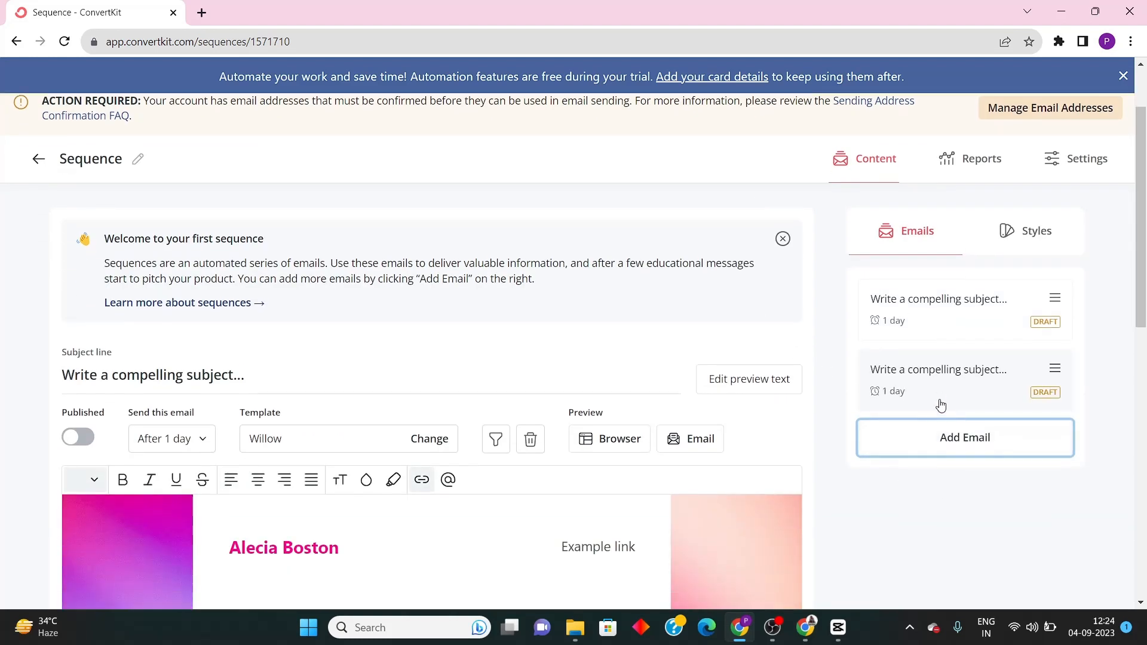
scroll(752, 400, up, 3)
scroll(717, 415, down, 7)
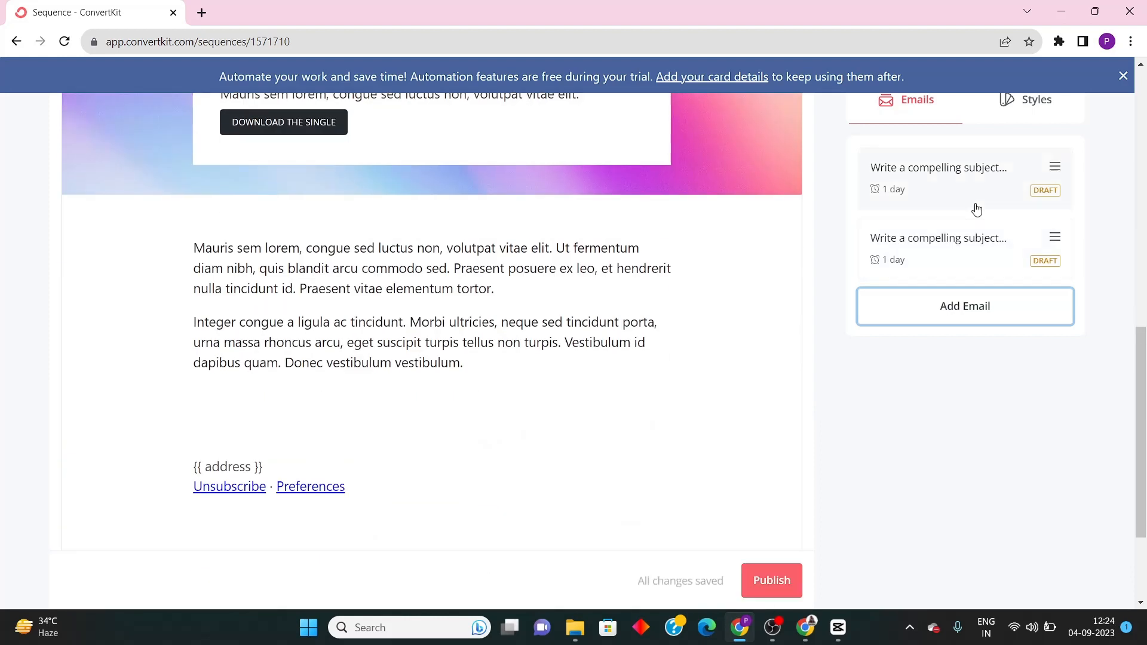
scroll(472, 392, up, 3)
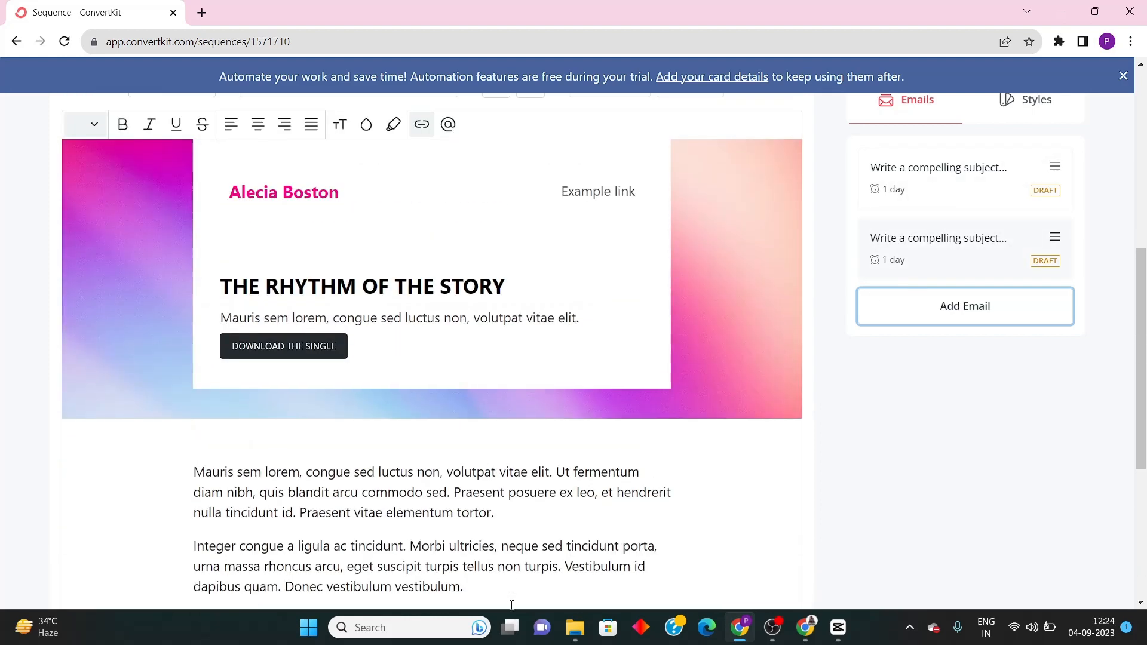
drag(512, 605, 249, 238)
scroll(289, 271, up, 3)
key(BackSpace)
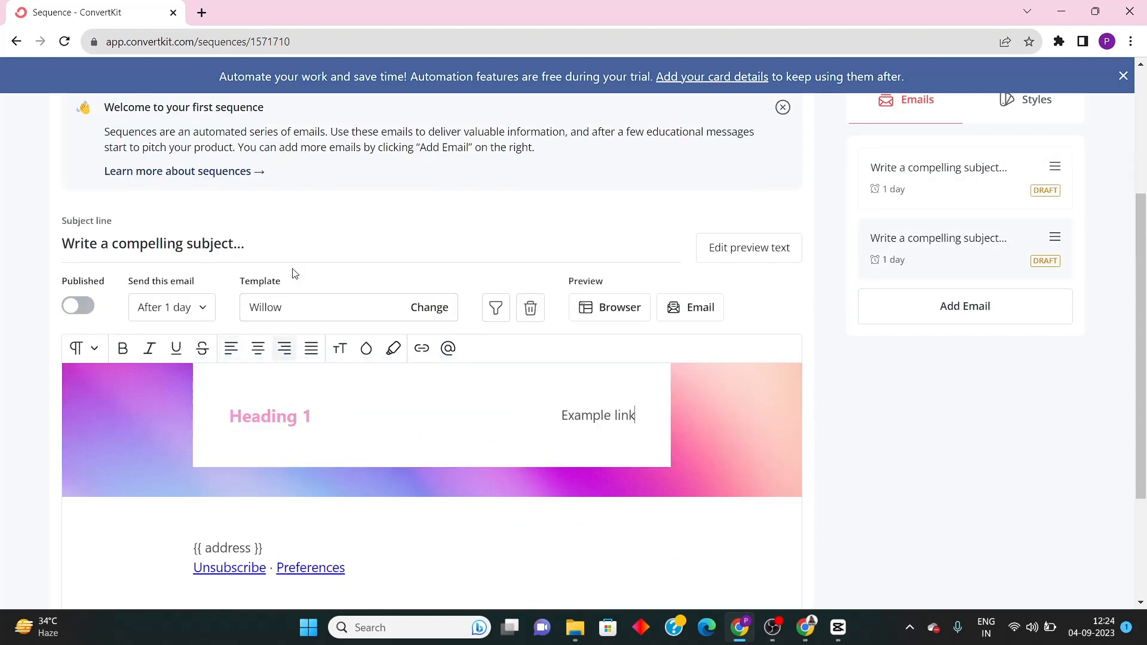
scroll(191, 382, up, 1)
Set the second email to send 2 days after the previous one, then add a third email
click(179, 382)
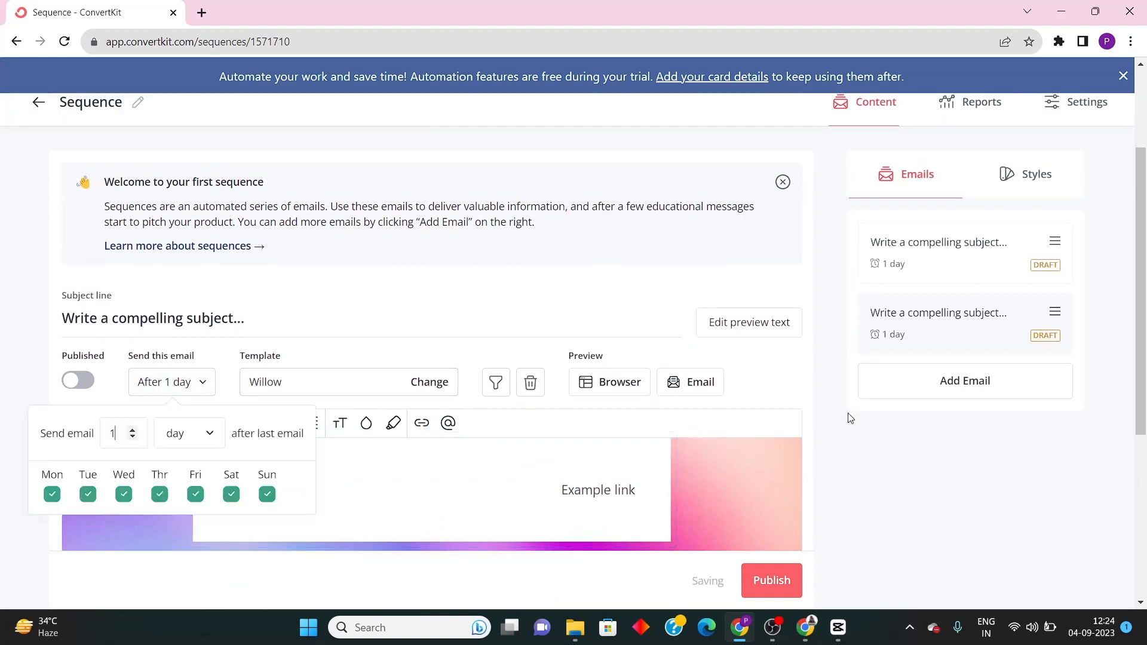
click(958, 268)
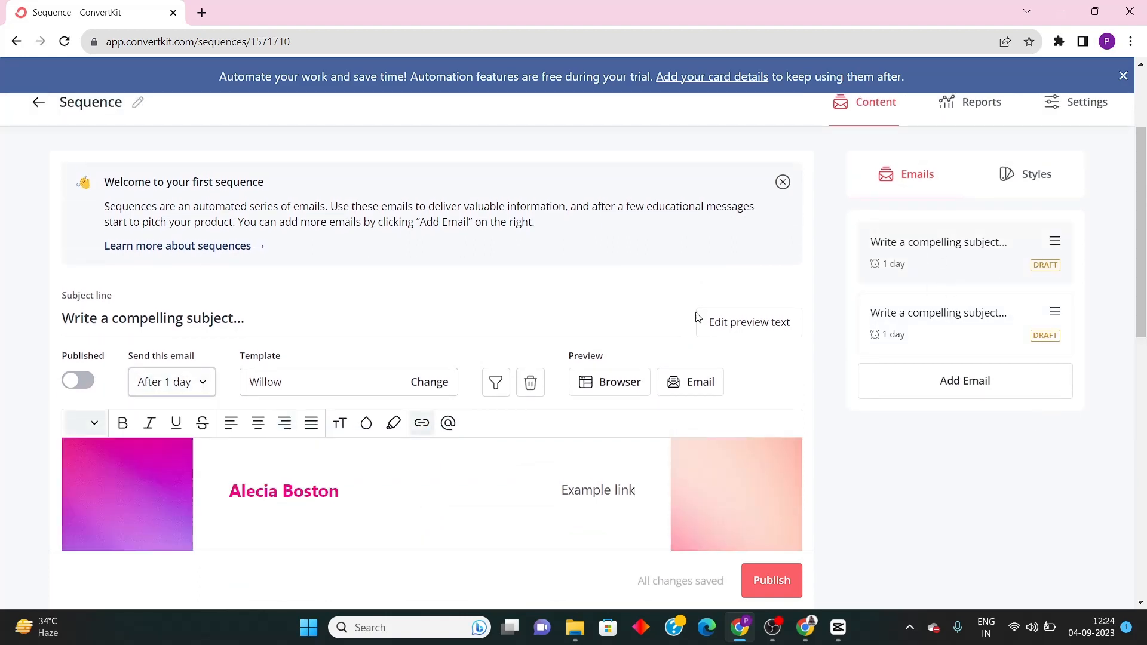
click(970, 329)
scroll(921, 367, down, 3)
click(170, 232)
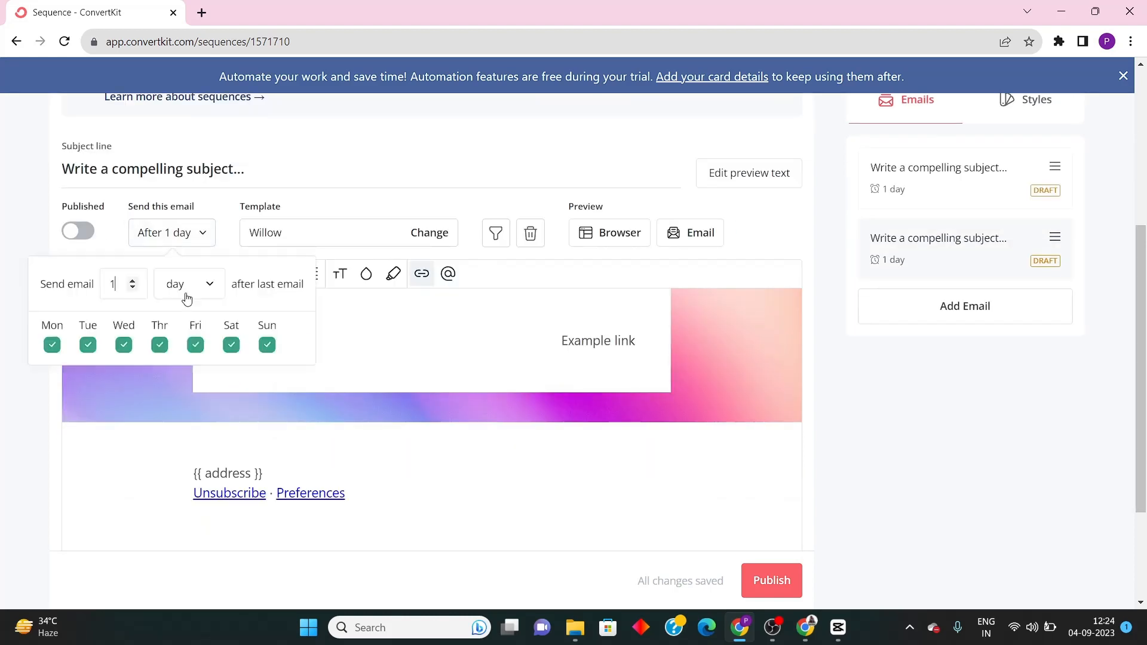
text(2)
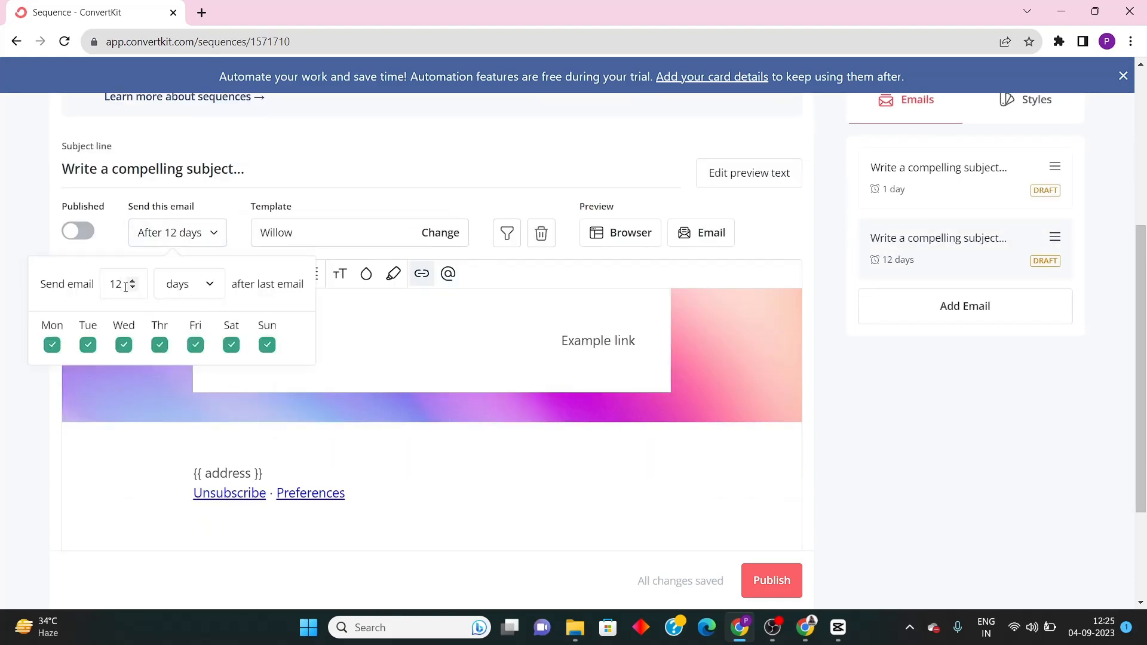
key(BackSpace)
text(2)
key(BackSpace)
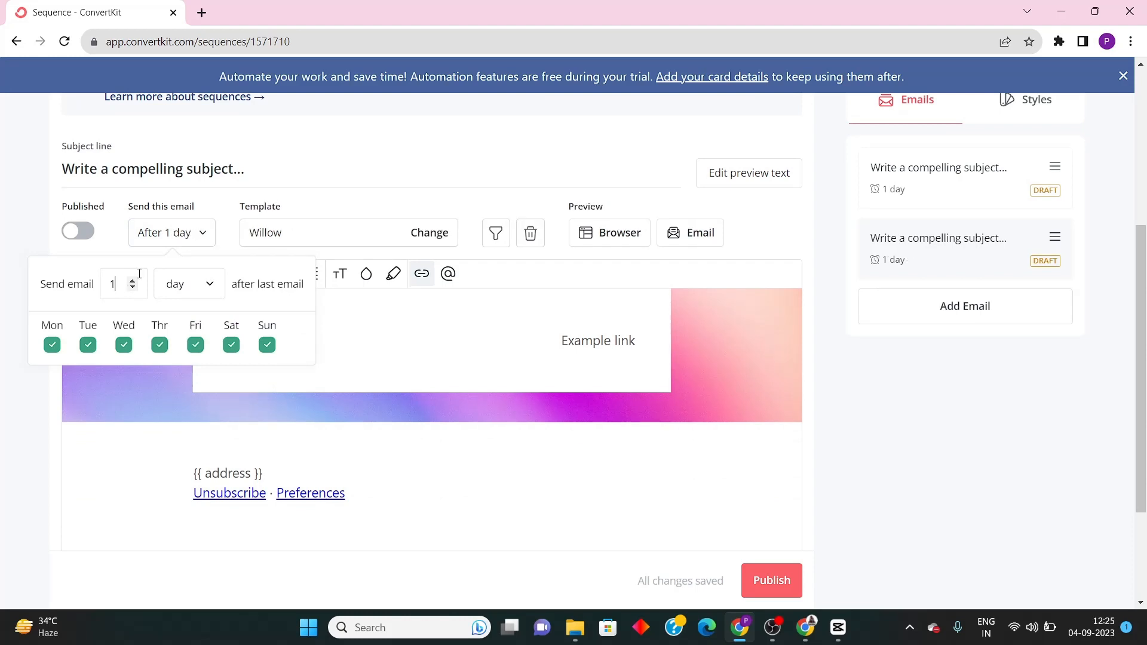
click(133, 281)
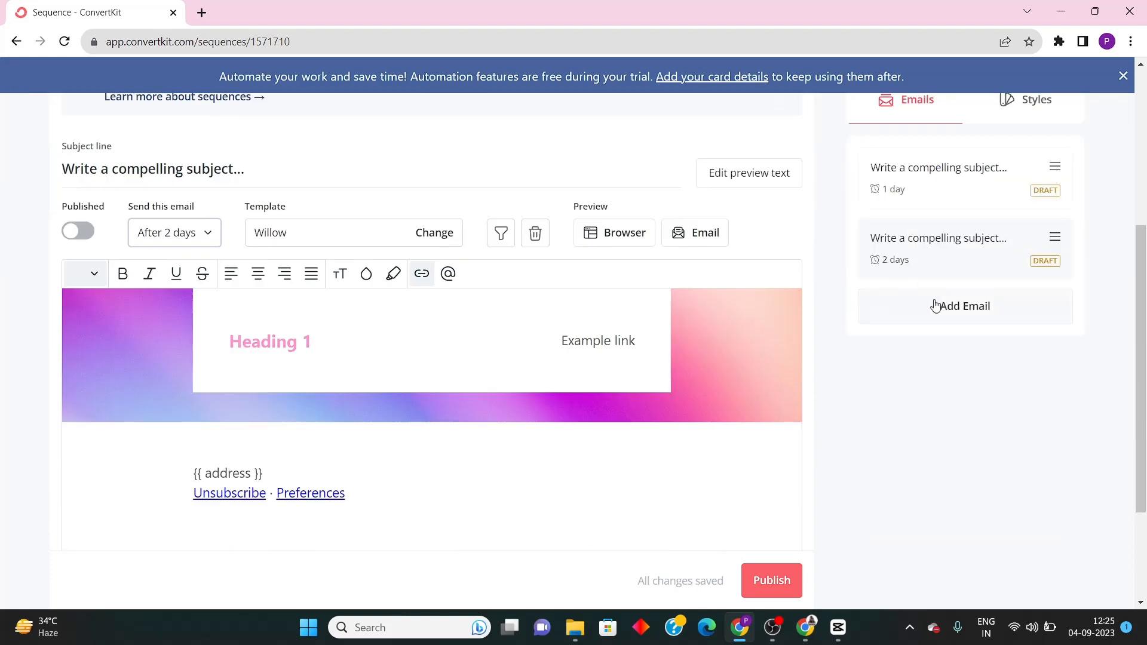
click(936, 307)
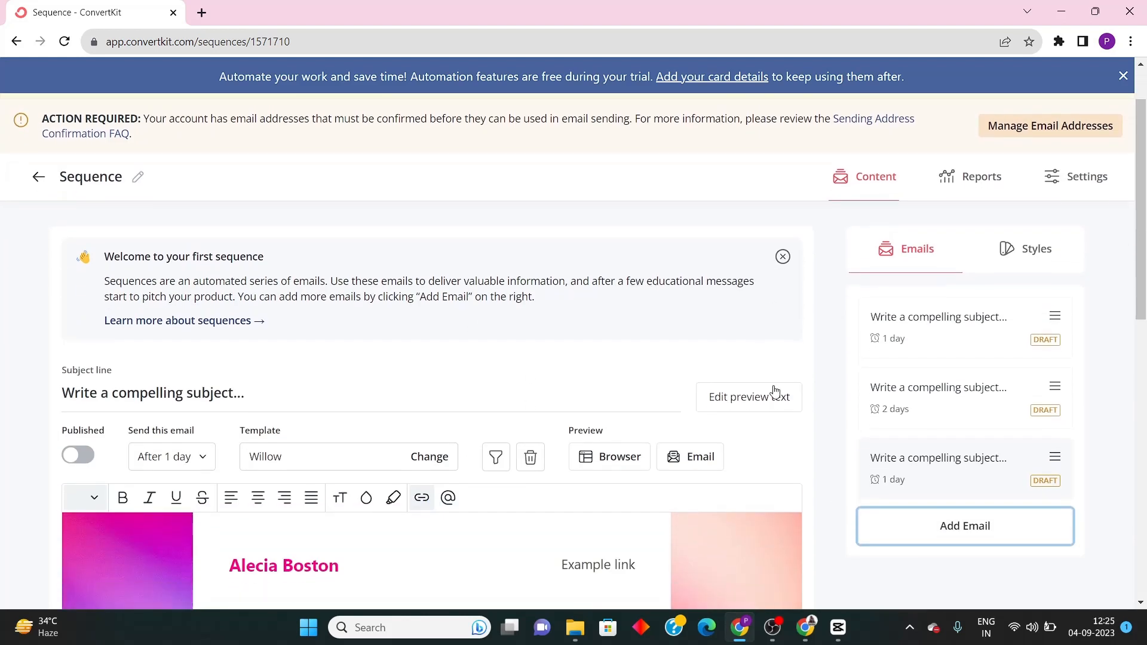
Check the Reports tab listing three drafts at 1, 2 and 1 day, then go to Settings
scroll(664, 406, up, 1)
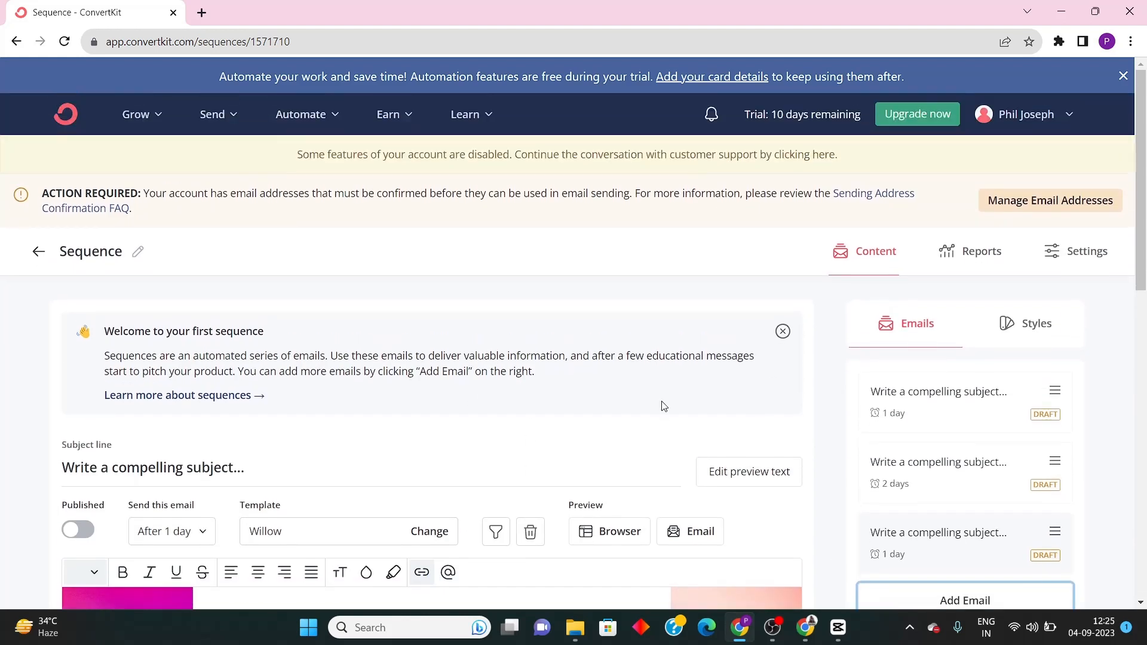
click(938, 264)
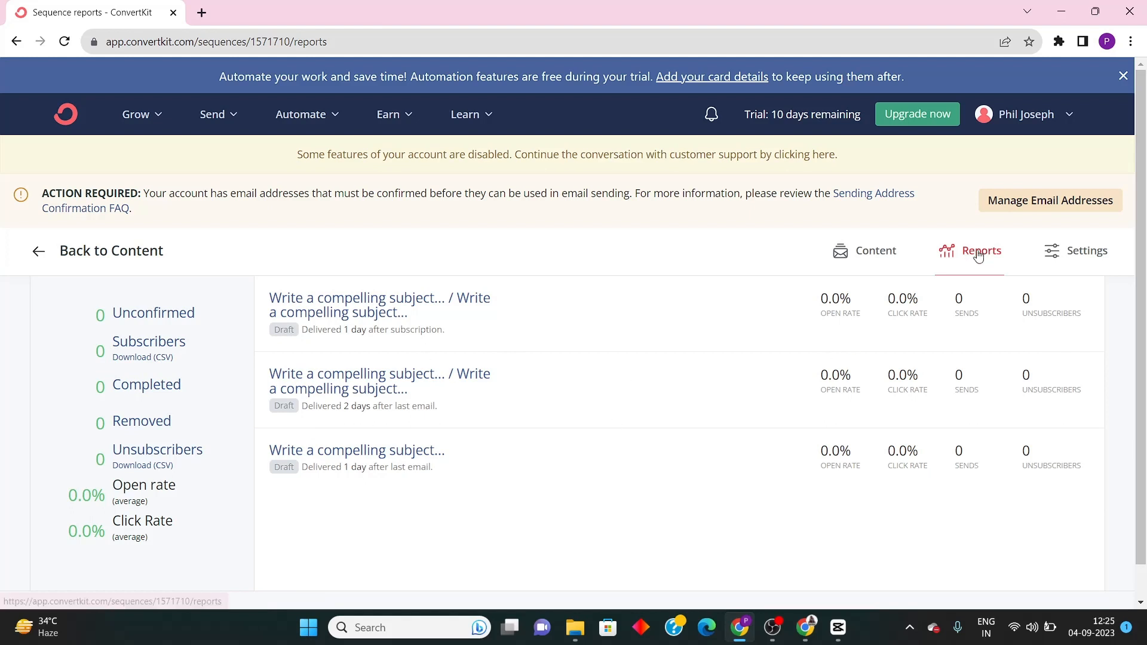
click(1077, 248)
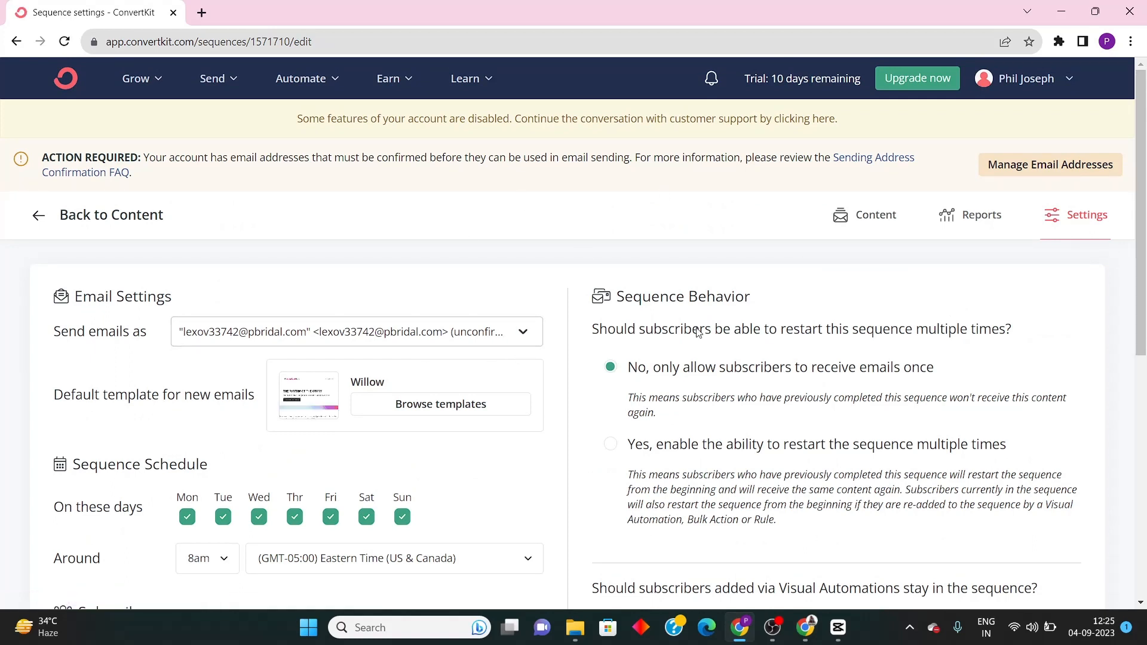
Check the available sender addresses in the 'Send emails as' dropdown
scroll(512, 448, down, 5)
scroll(511, 448, up, 4)
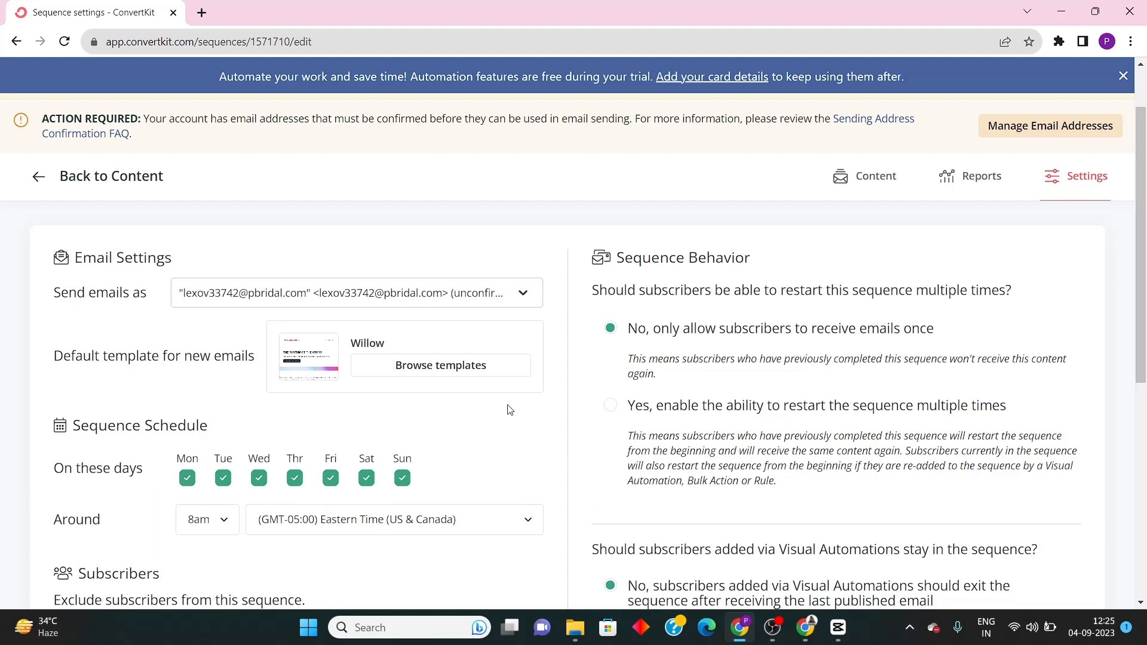
click(296, 304)
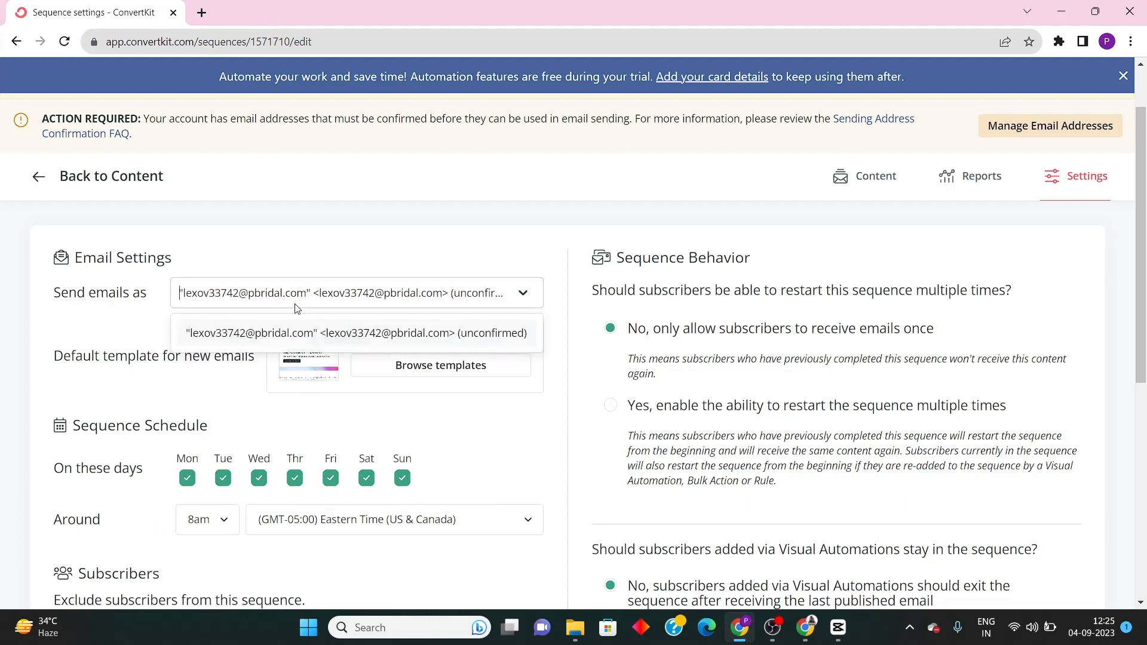
click(125, 319)
click(350, 297)
click(142, 332)
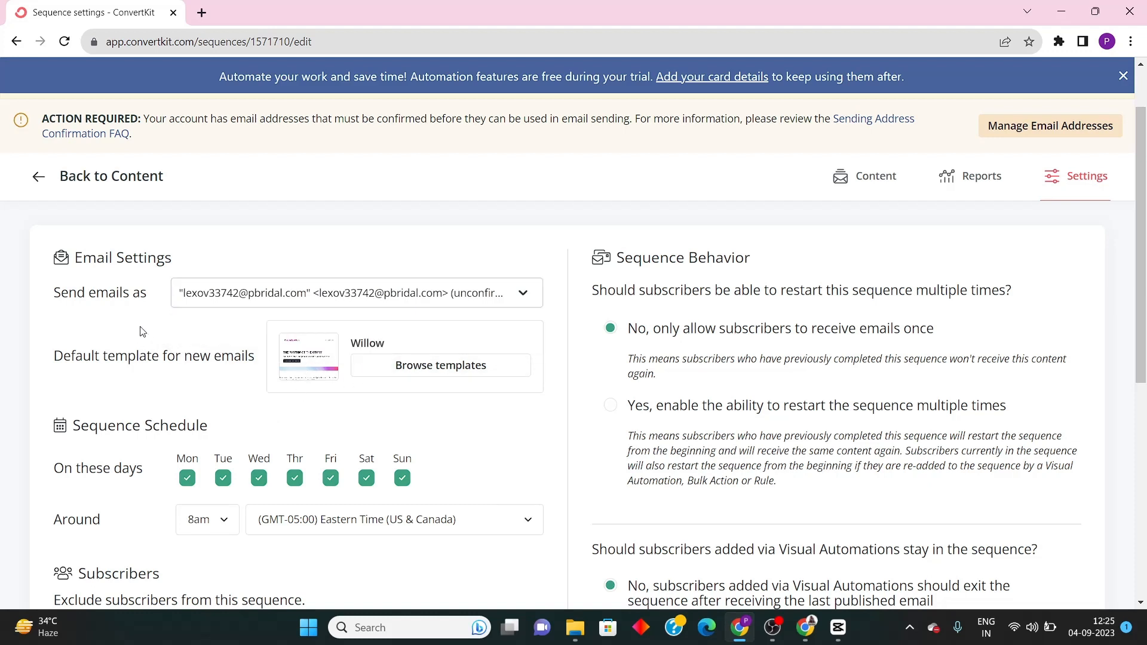
click(371, 293)
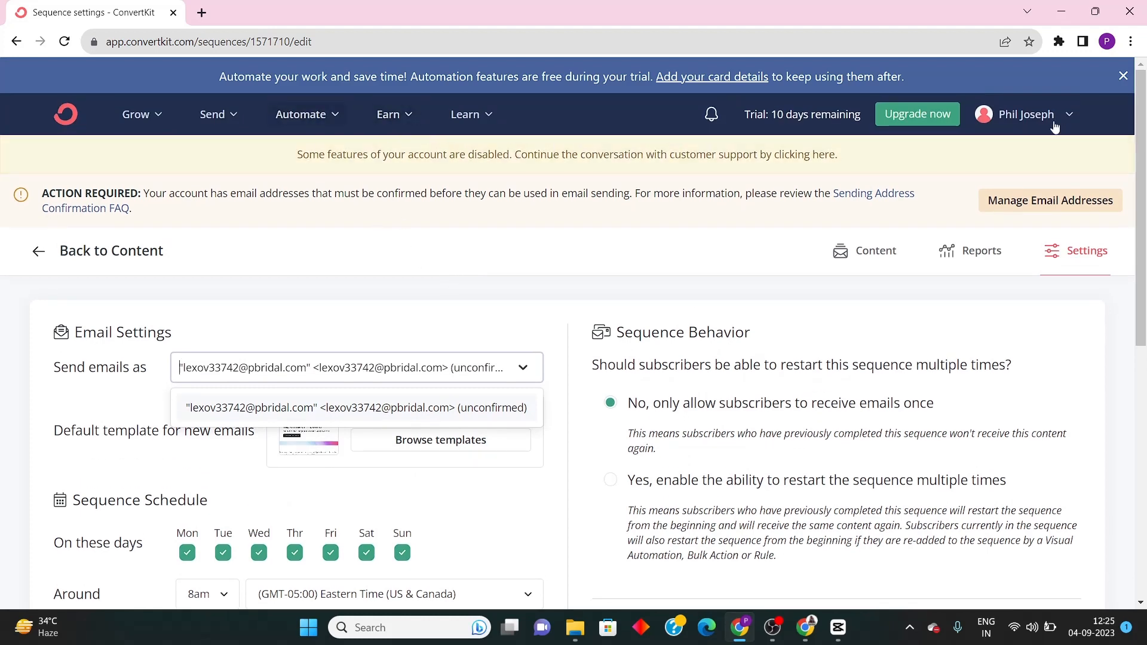
click(1054, 126)
Open account settings in a new tab, go to Email, and start adding a from address
right_click(926, 305)
click(959, 315)
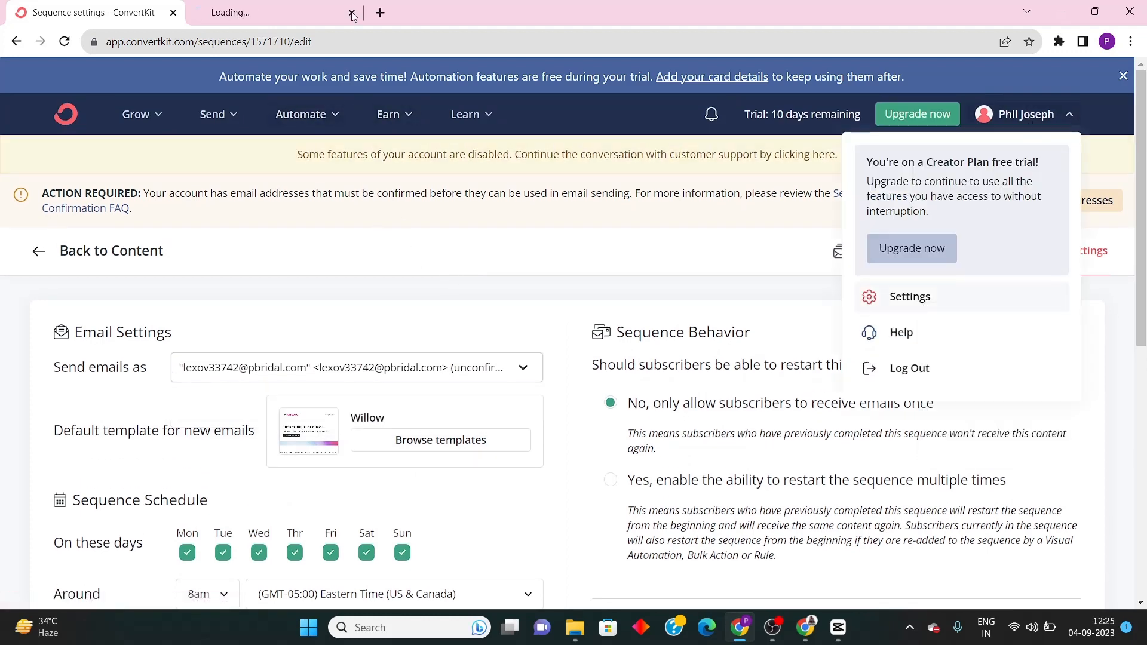
click(347, 16)
scroll(435, 432, down, 5)
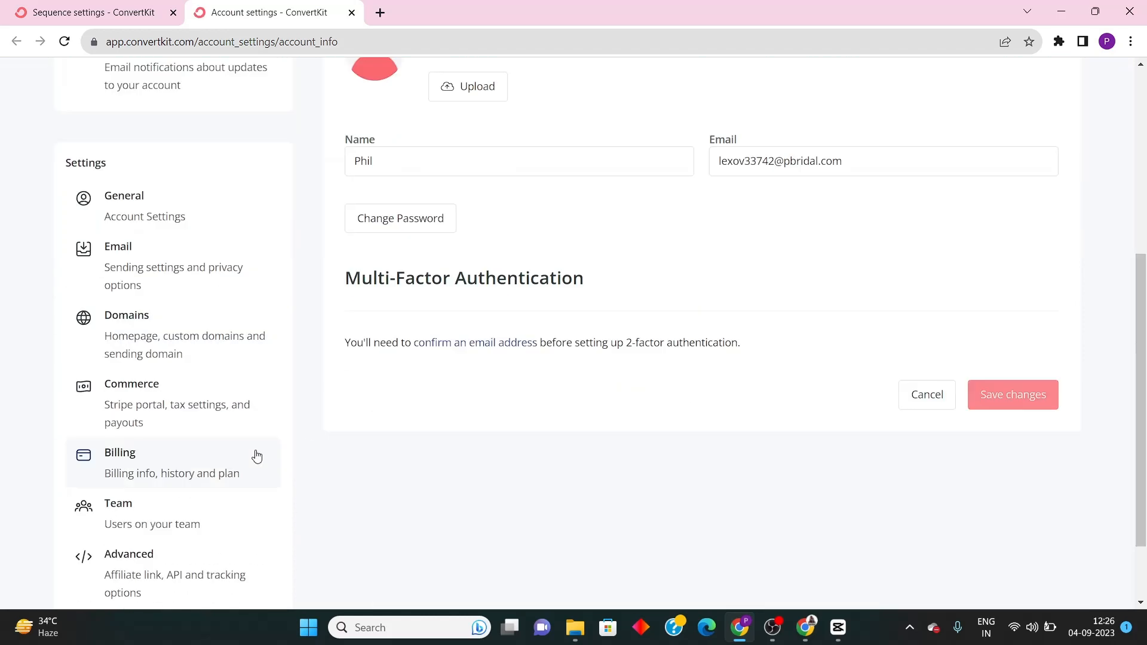
click(145, 266)
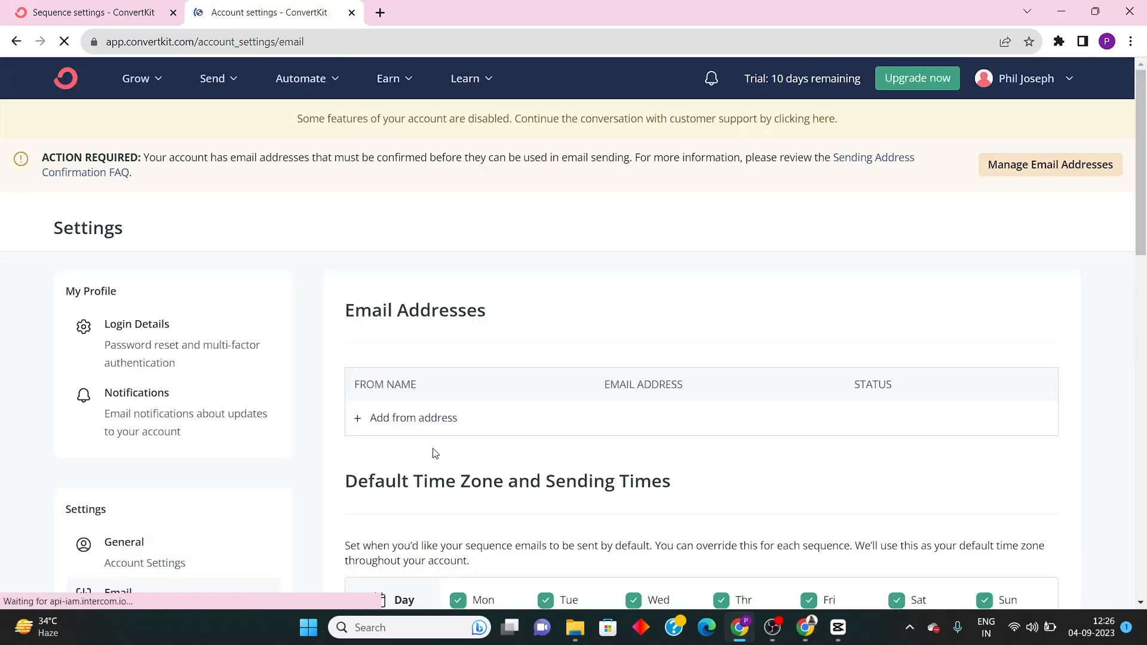
click(406, 395)
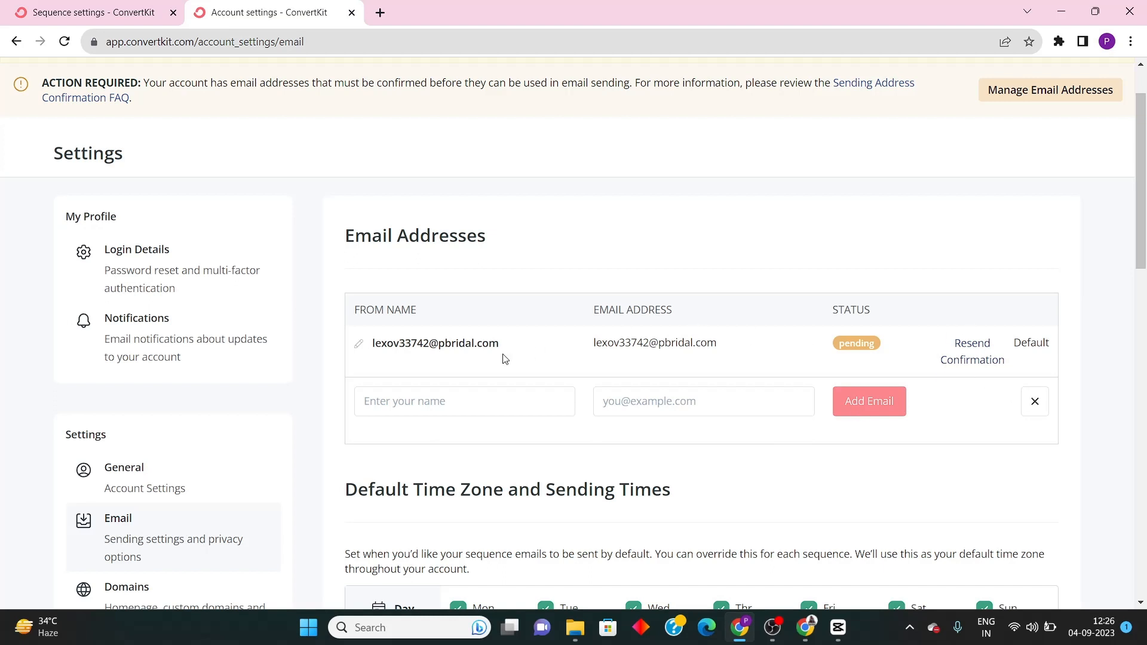
Recheck the sequence's sender address list and return to the sequence settings tab
key(ctrl+shift+Tab)
click(242, 367)
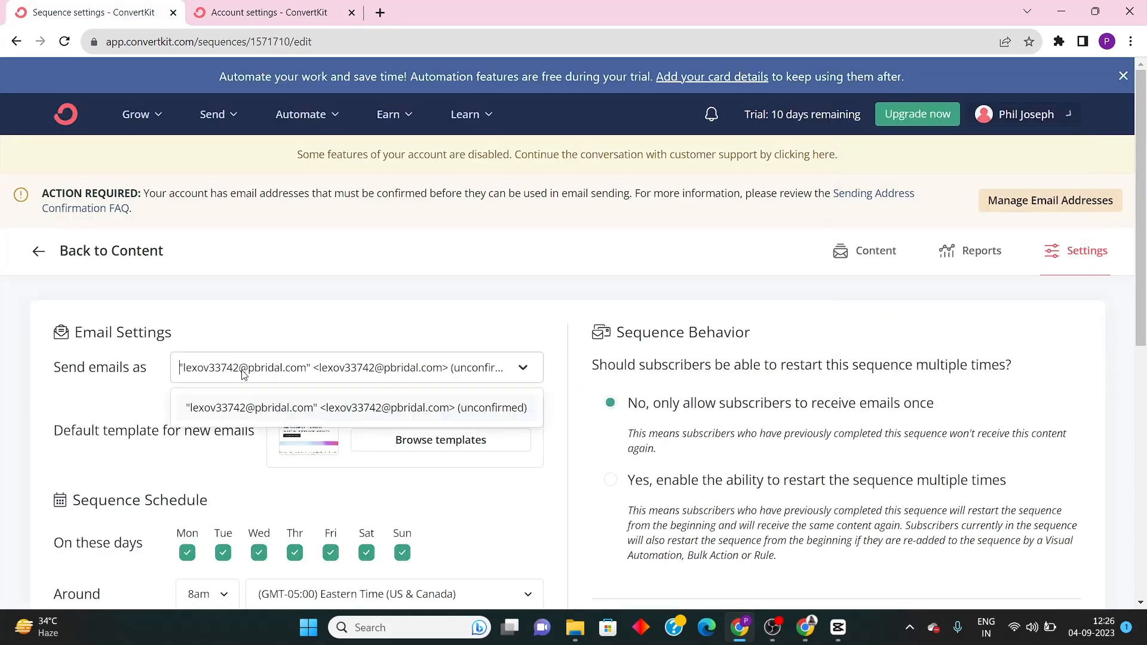
click(352, 298)
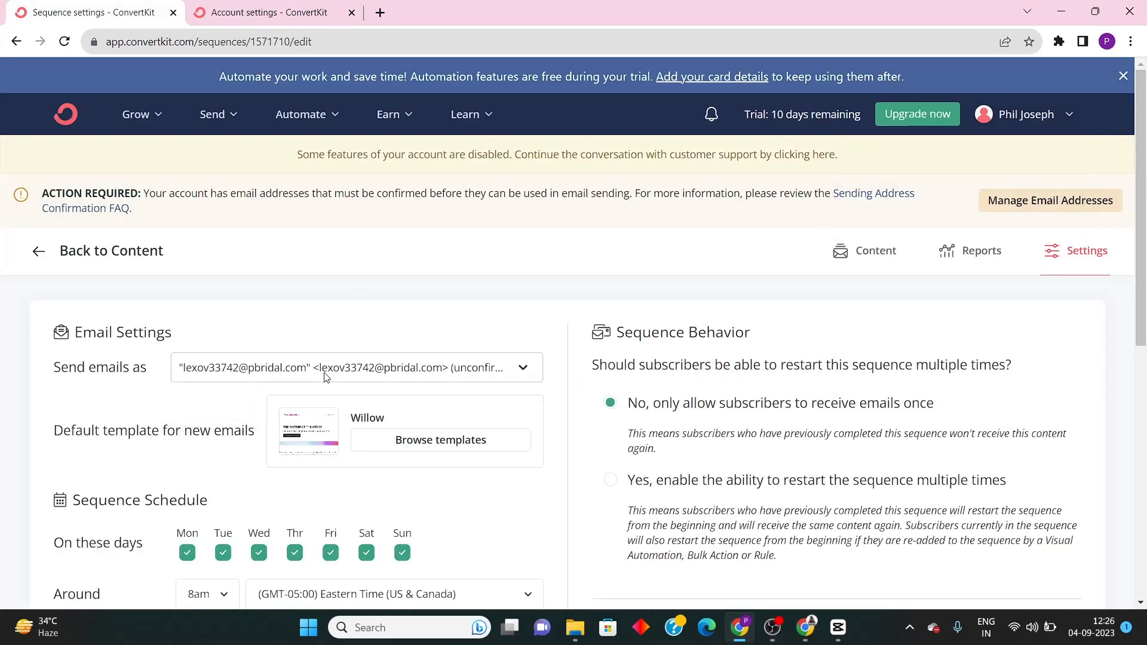
key(ctrl+Tab)
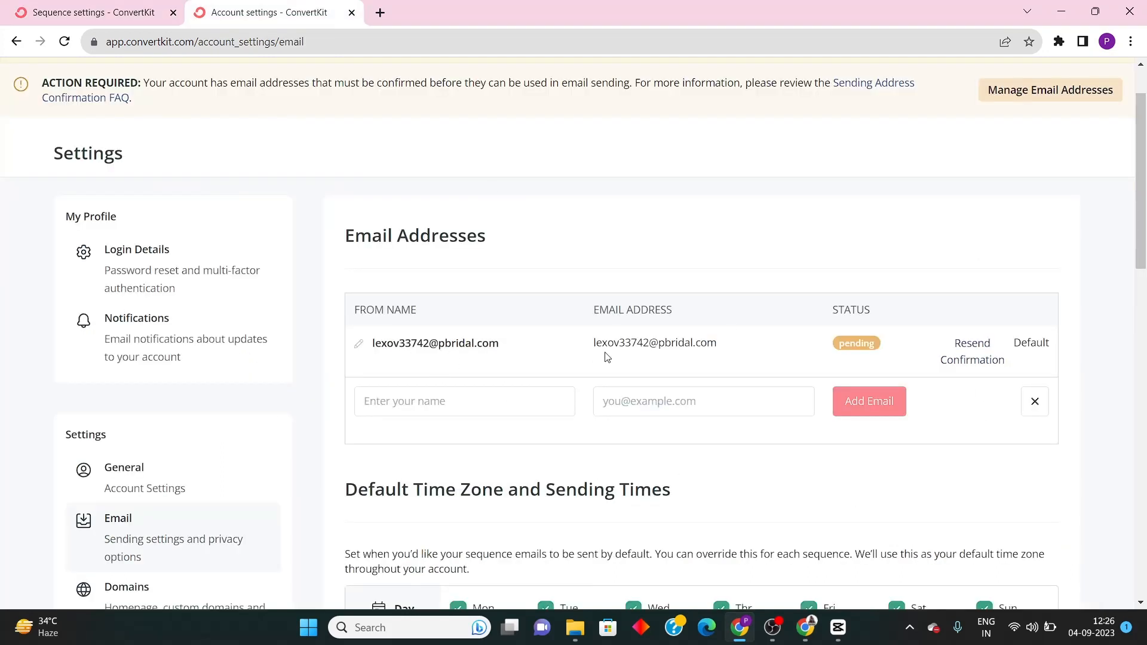
click(46, 7)
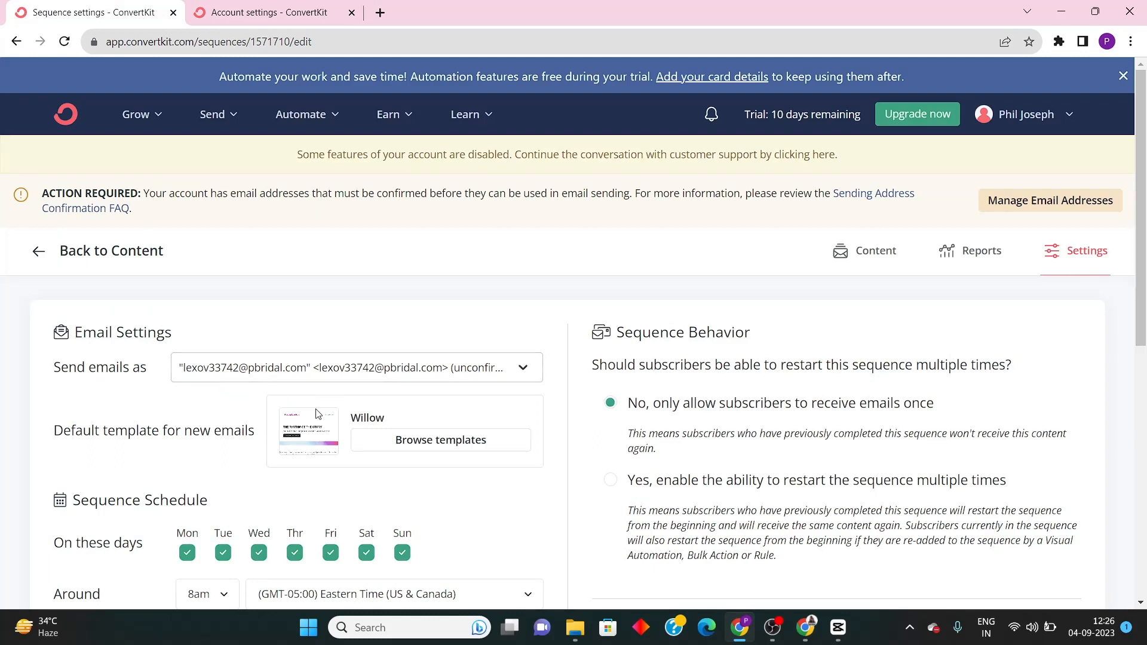
Set the sequence's daily sending hour to around Noon instead of 8am
scroll(361, 493, down, 5)
scroll(410, 551, up, 1)
scroll(378, 543, down, 2)
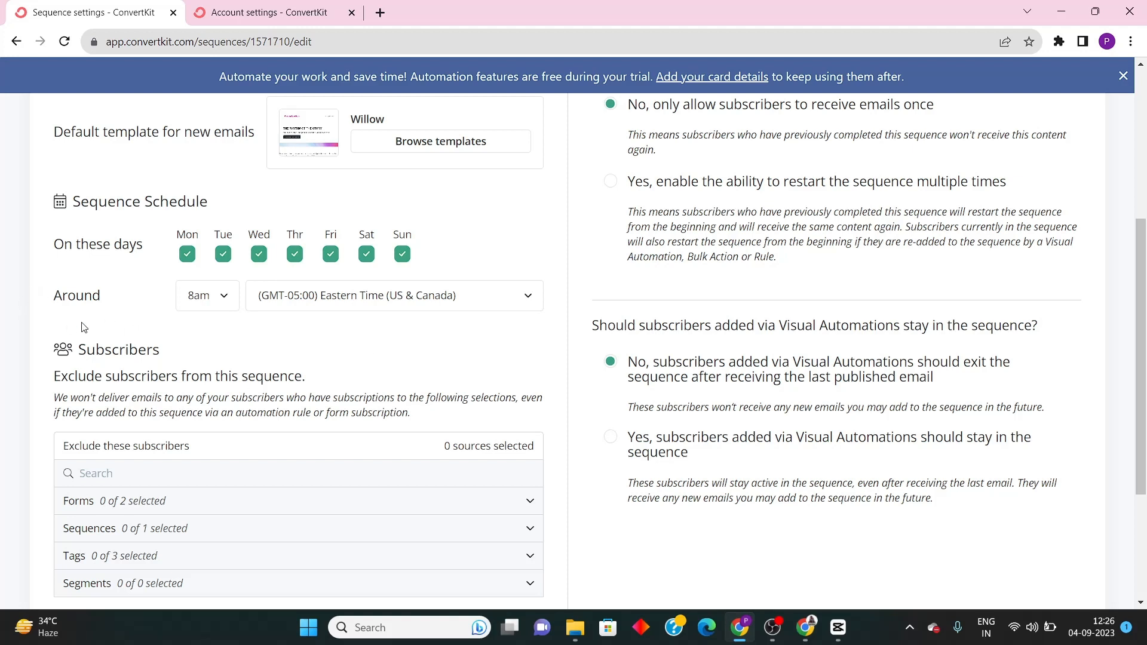
click(225, 302)
click(400, 369)
click(200, 308)
click(139, 315)
click(204, 295)
scroll(220, 439, up, 2)
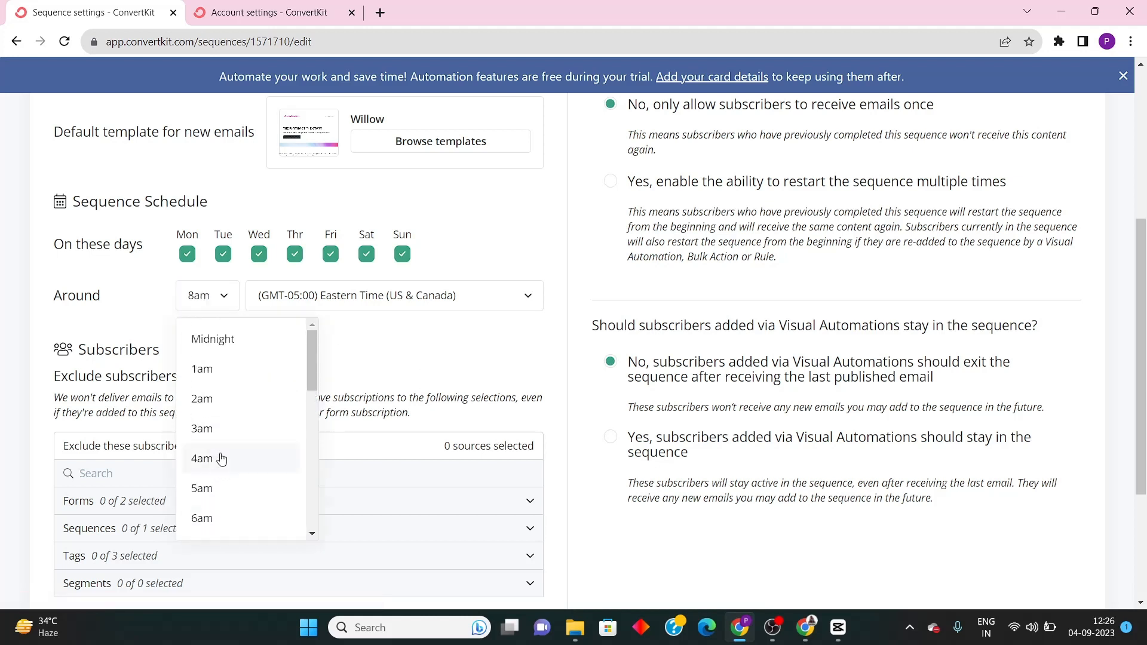
scroll(222, 448, down, 5)
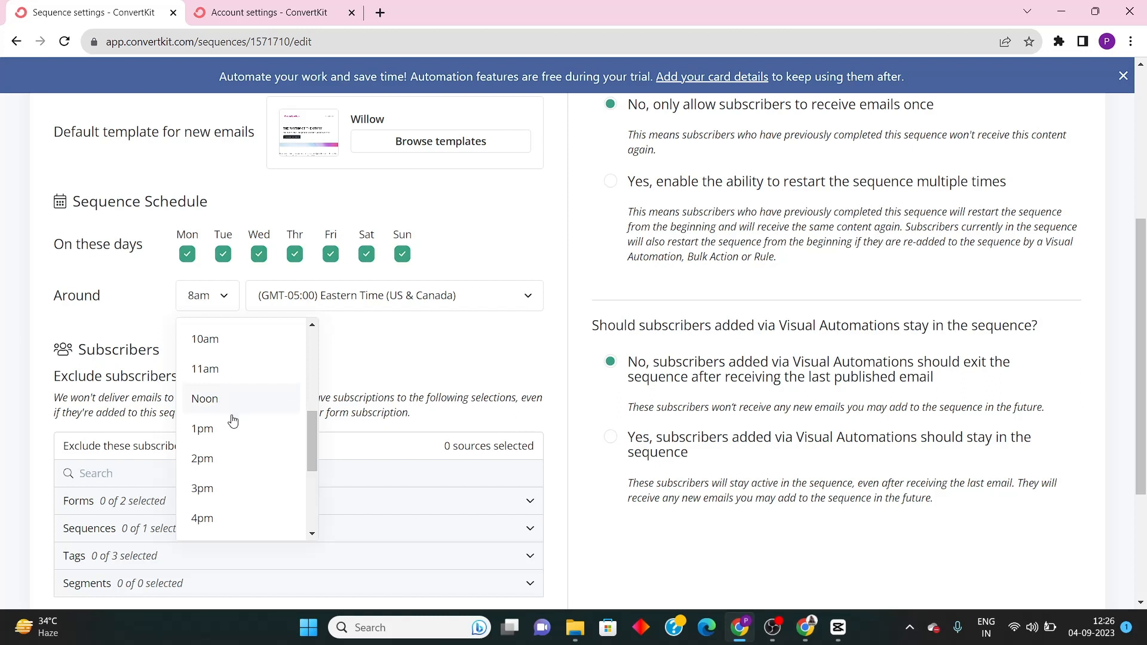
click(236, 374)
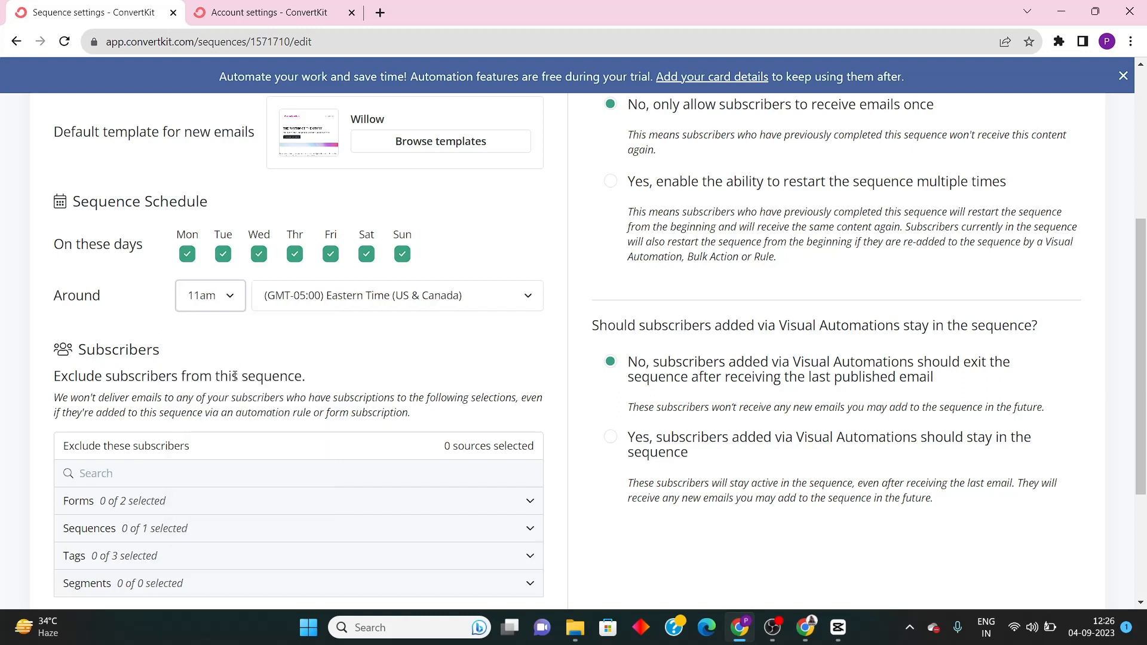
click(186, 310)
click(212, 397)
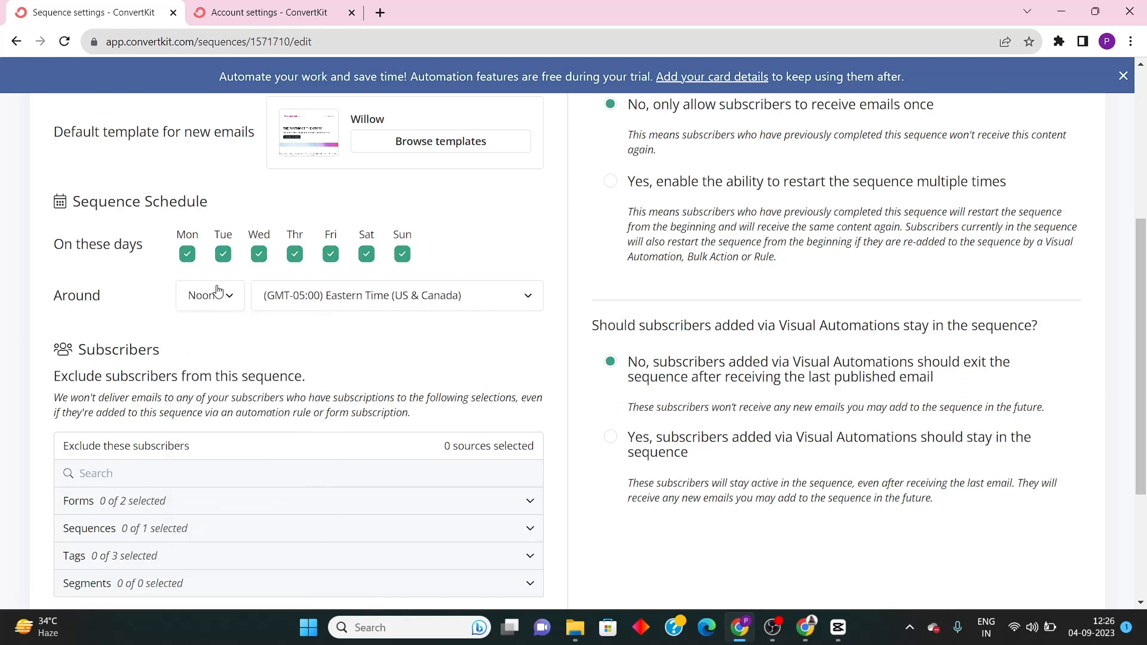
Keep the time zone as (GMT-05:00) Eastern Time (US & Canada)
click(320, 296)
scroll(335, 418, down, 6)
scroll(327, 452, up, 4)
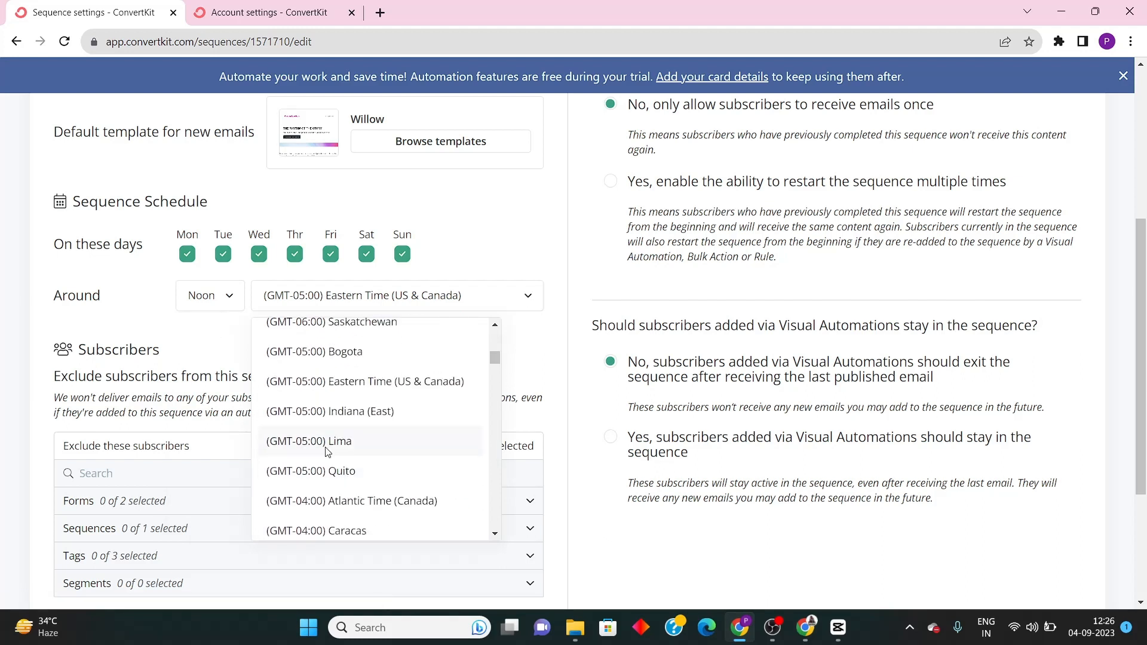
scroll(327, 452, up, 7)
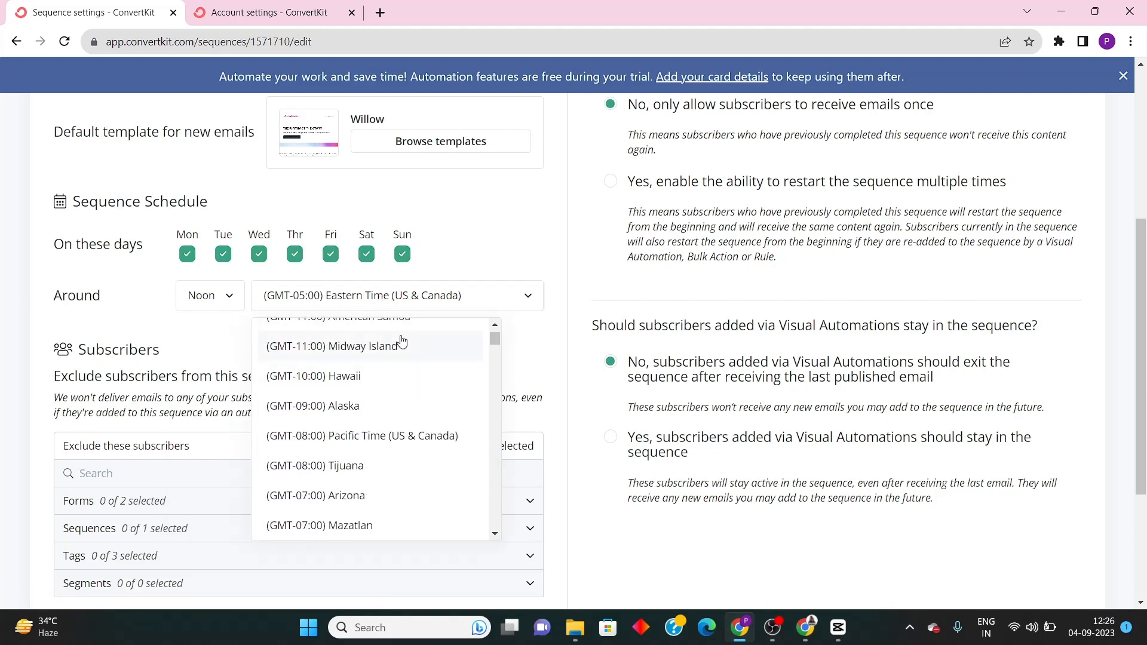
click(545, 366)
scroll(392, 461, down, 1)
scroll(369, 490, up, 4)
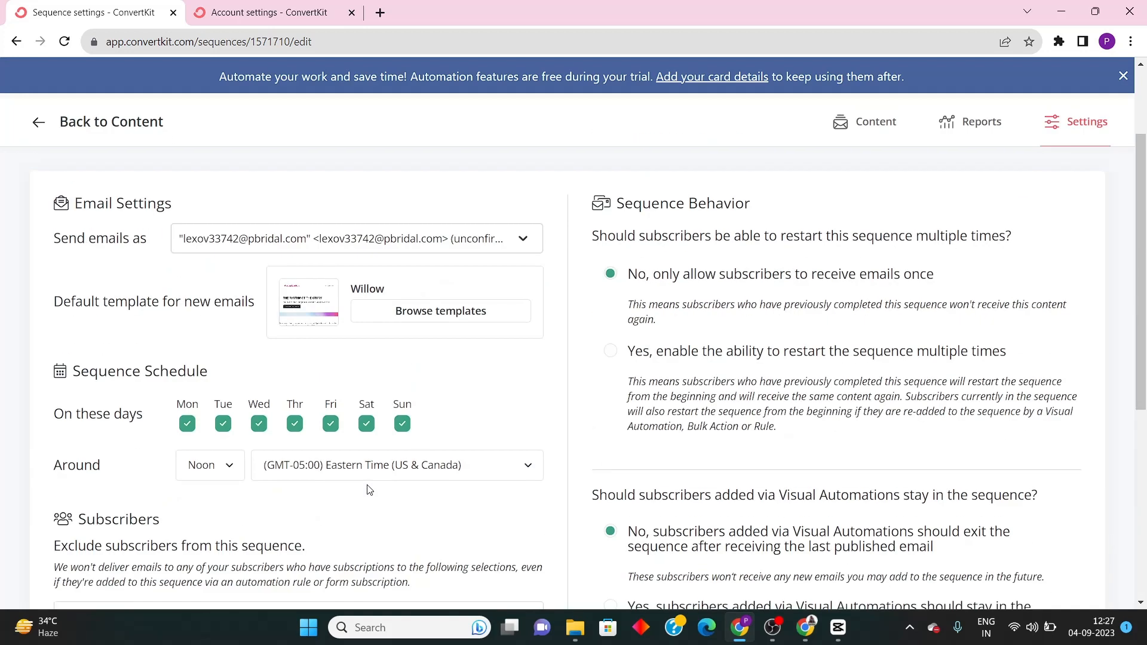
Expand the Forms and Sequences exclusion sections, leaving nothing excluded
scroll(368, 489, down, 5)
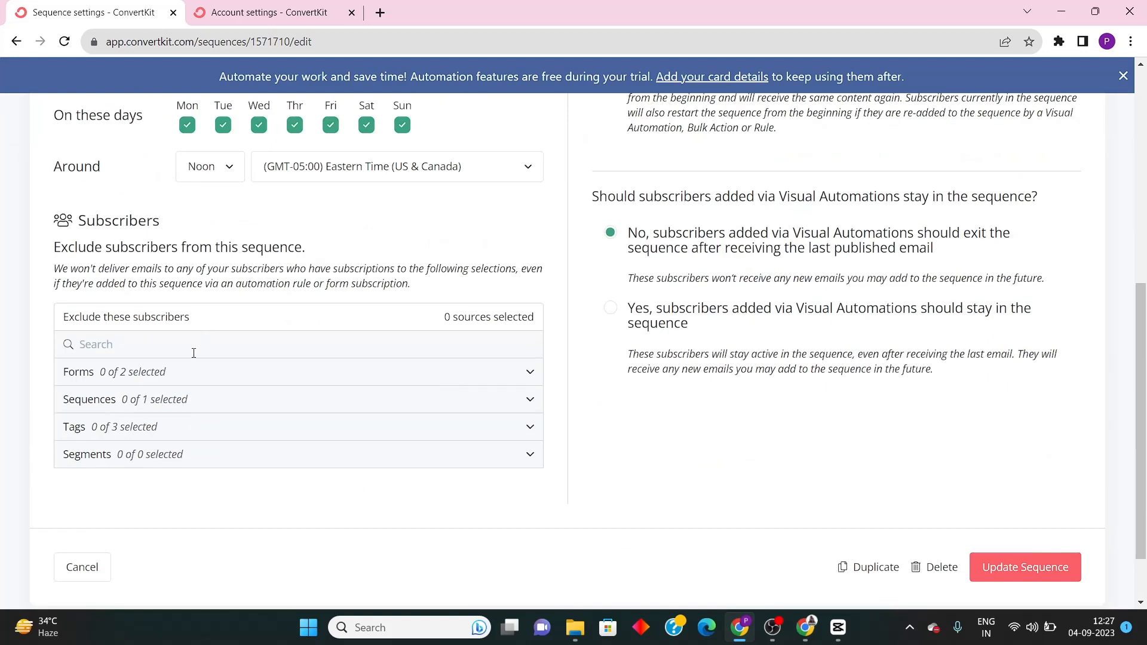
click(192, 374)
click(238, 462)
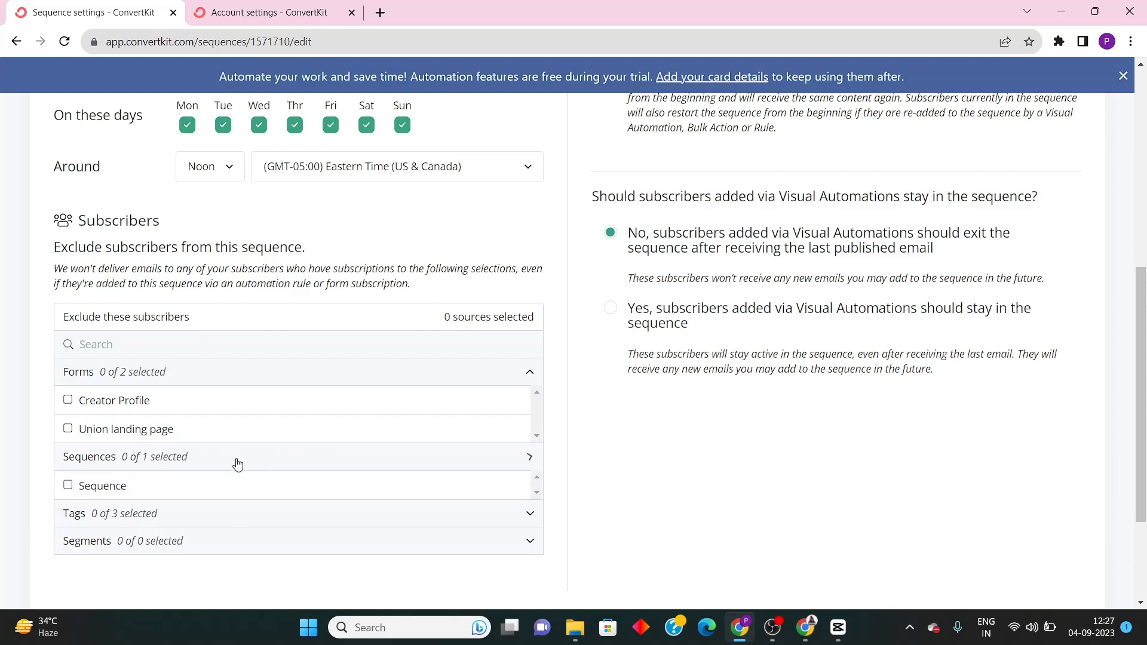
scroll(237, 464, up, 5)
scroll(251, 460, down, 4)
scroll(264, 456, up, 1)
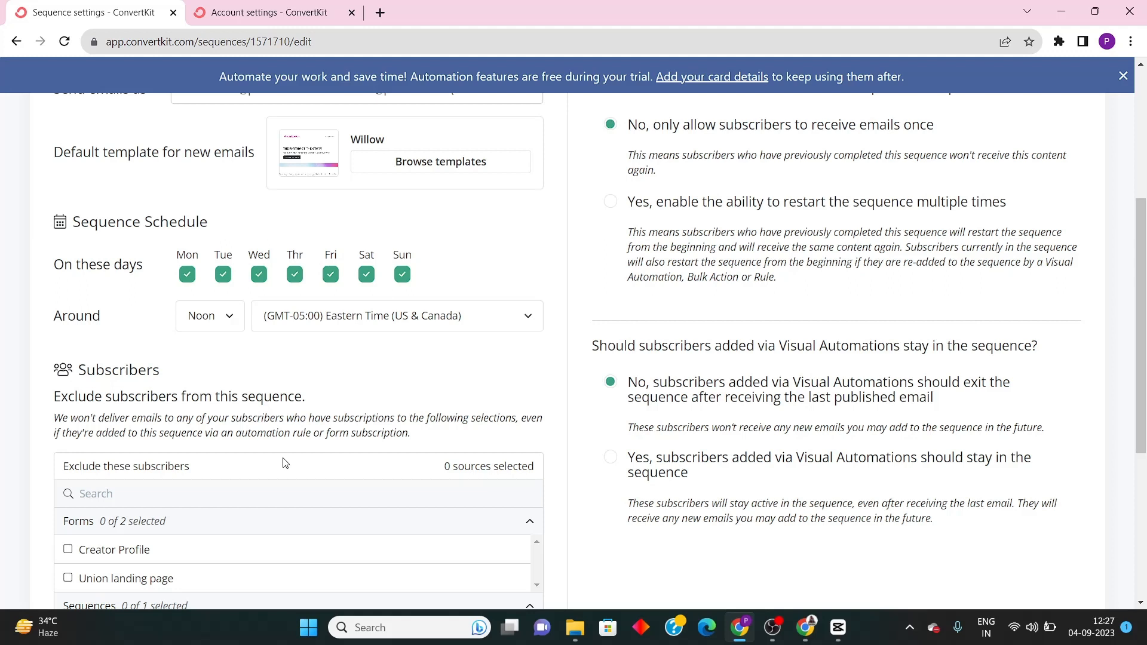
scroll(285, 463, up, 3)
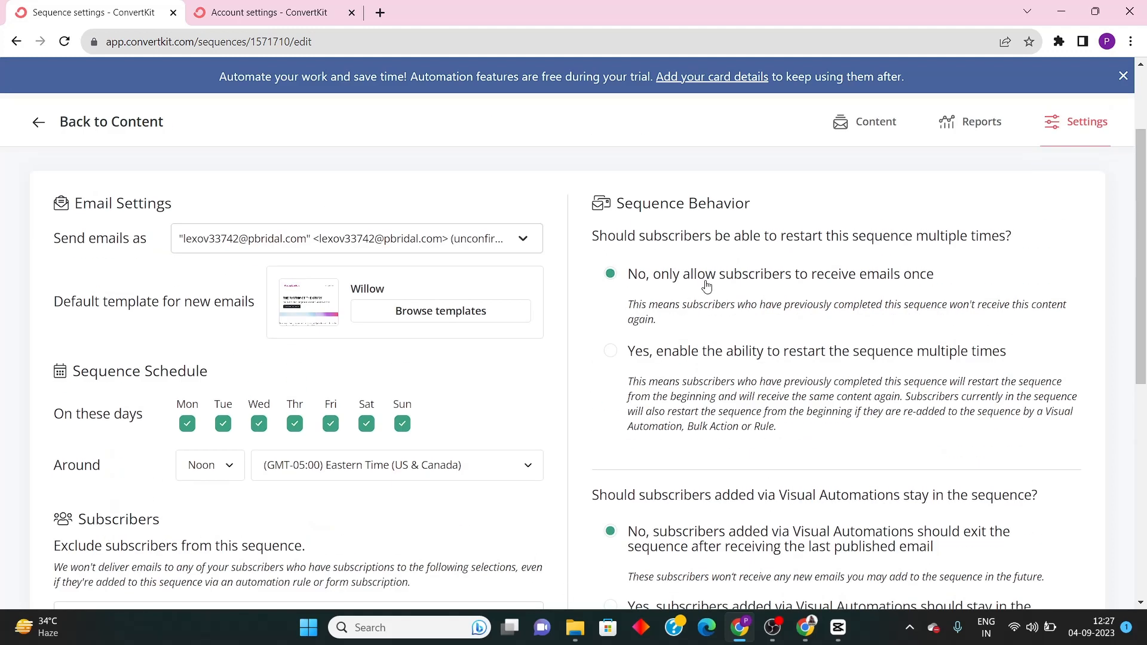
scroll(704, 297, down, 2)
scroll(833, 231, up, 1)
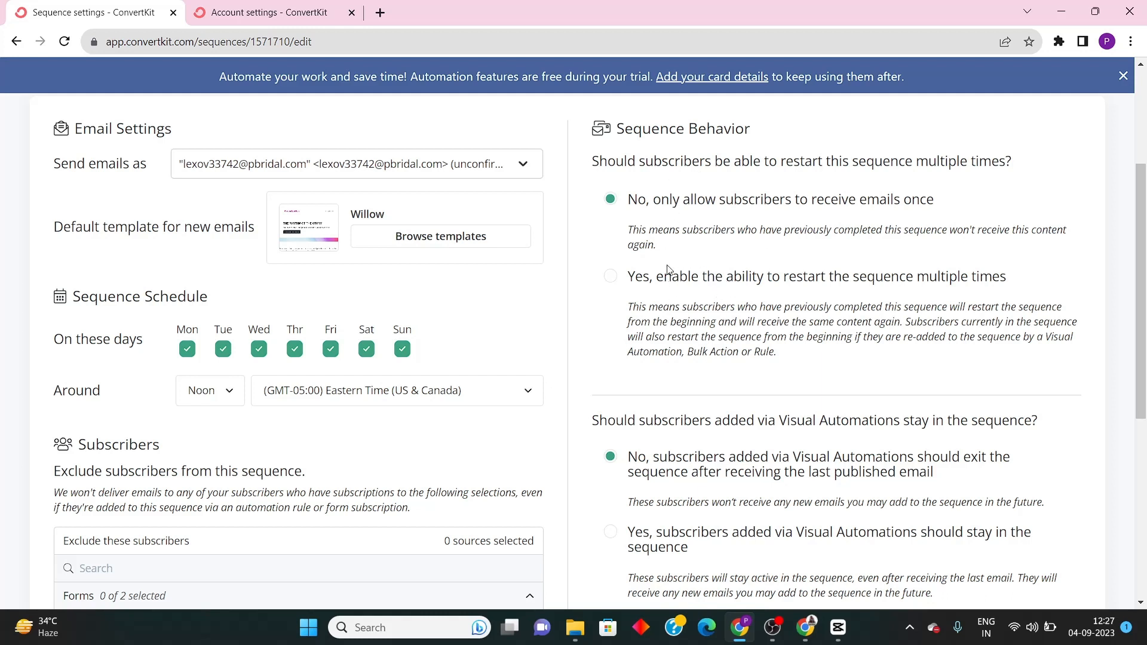
scroll(645, 289, down, 5)
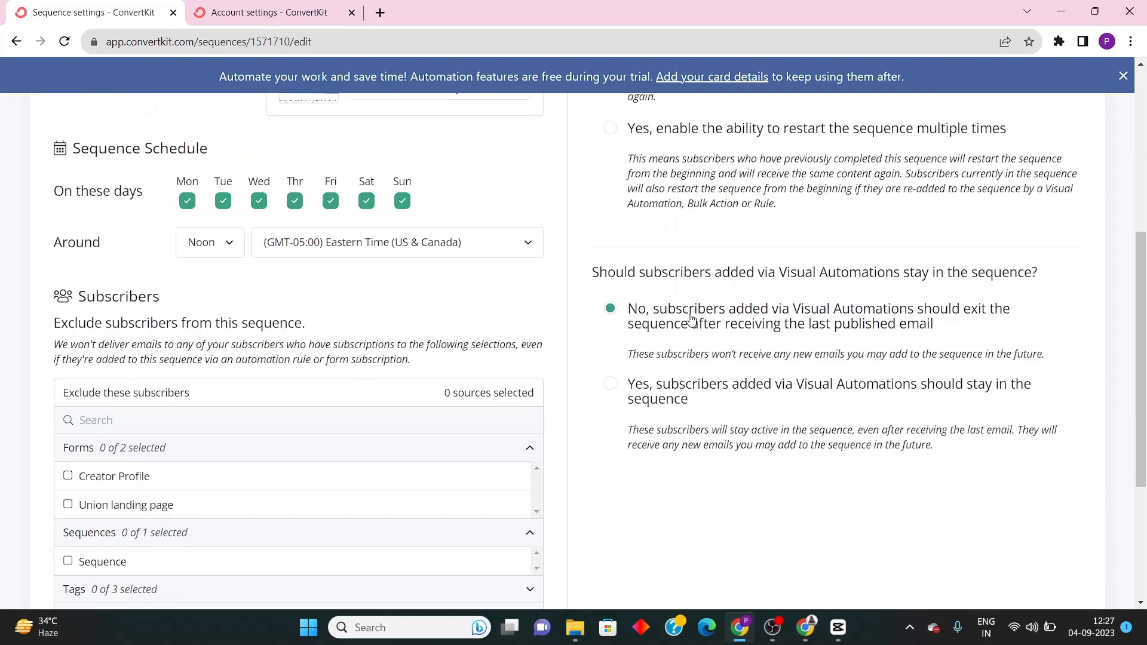
scroll(647, 279, up, 3)
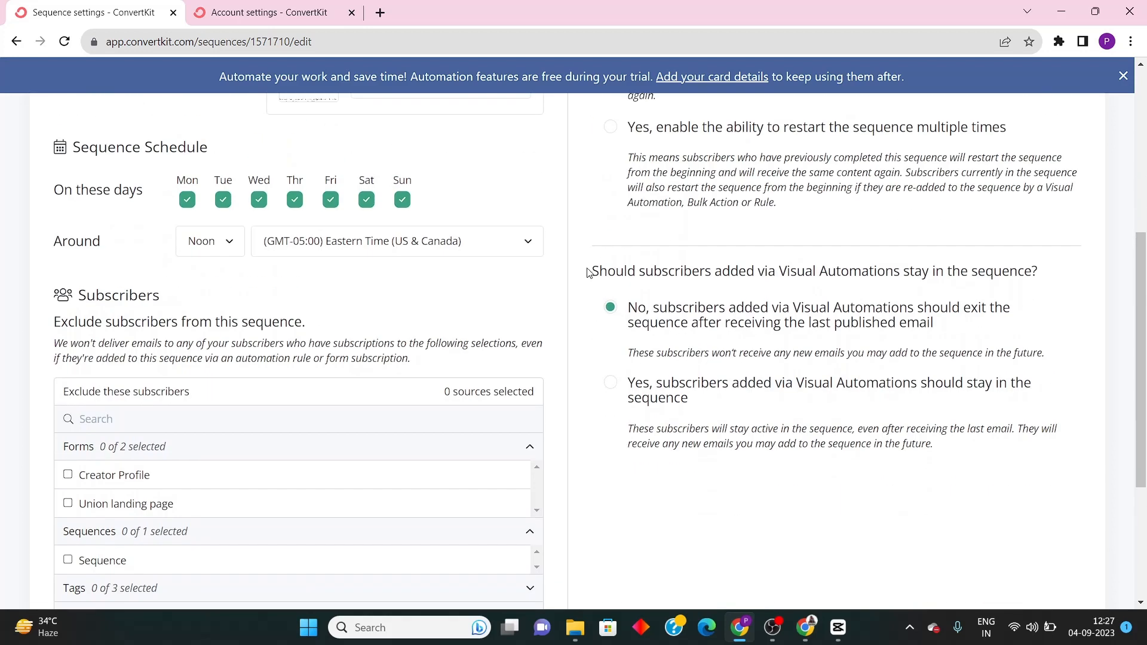
Save the sequence settings with Update Sequence
drag(591, 270, 1035, 277)
click(1062, 296)
scroll(650, 361, down, 1)
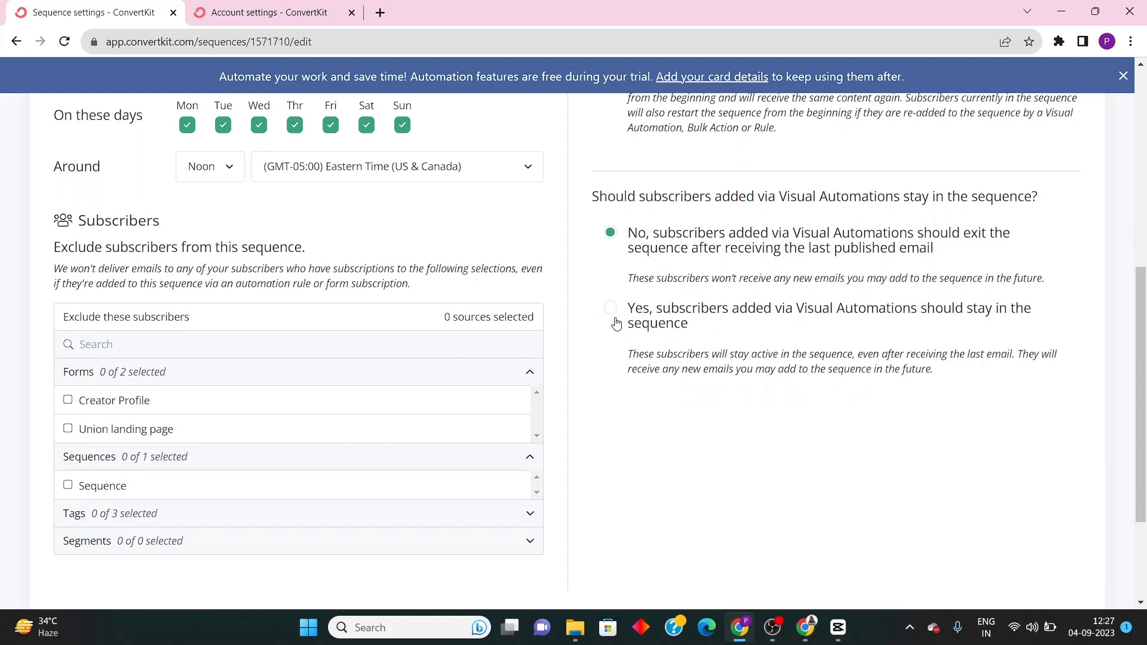
scroll(608, 365, down, 3)
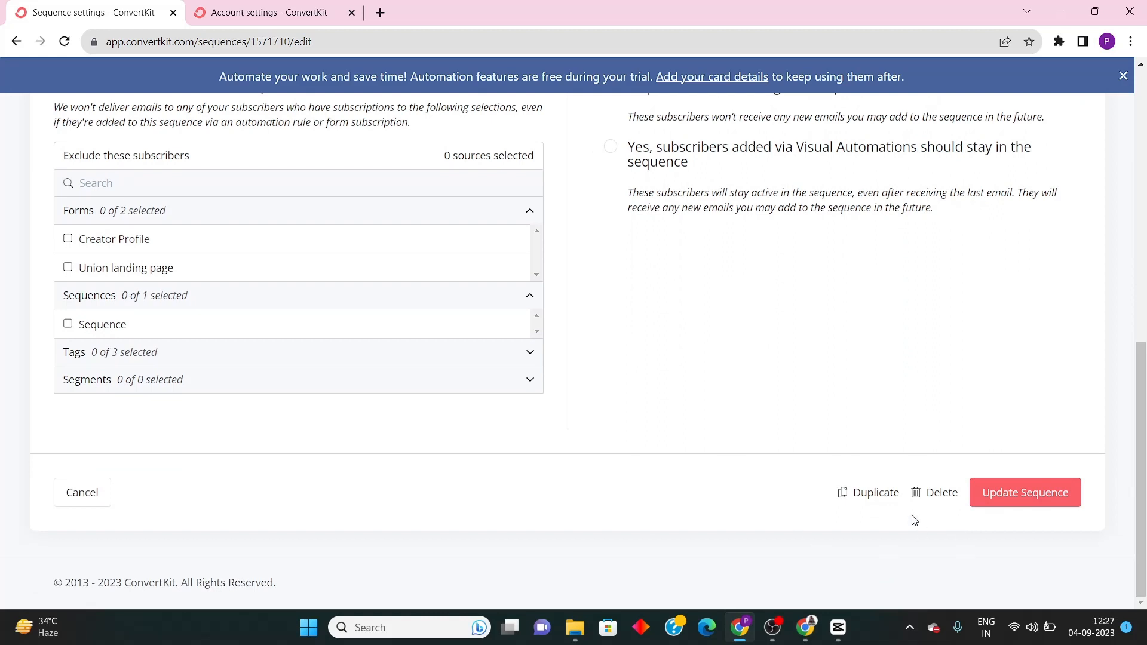
click(1019, 503)
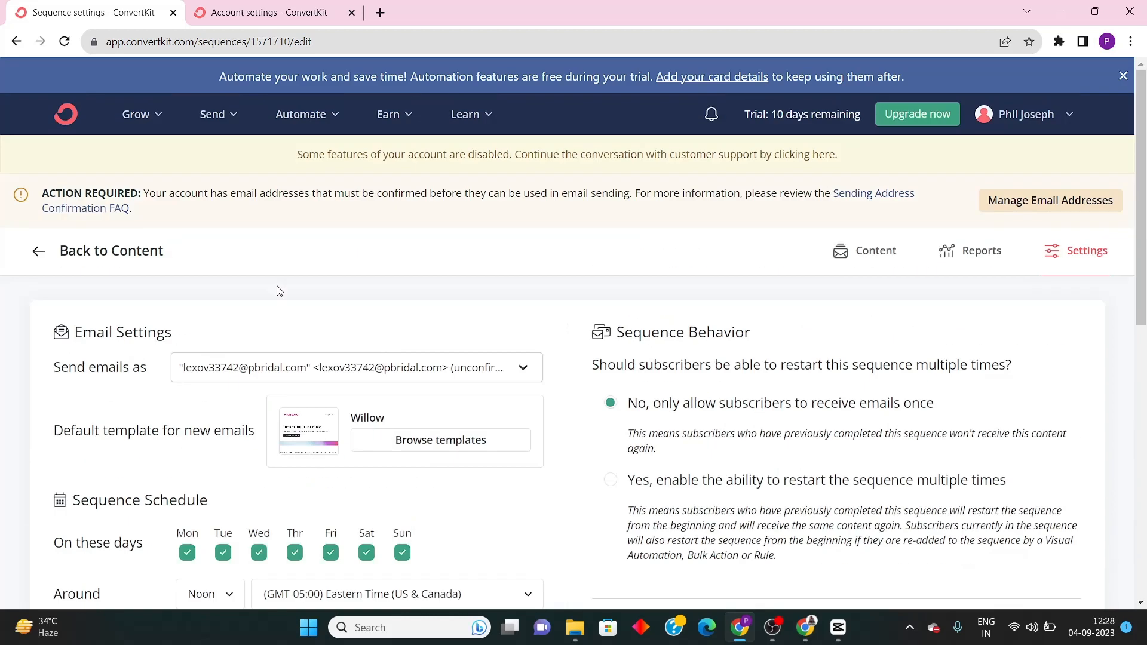
scroll(824, 455, down, 6)
scroll(770, 323, down, 3)
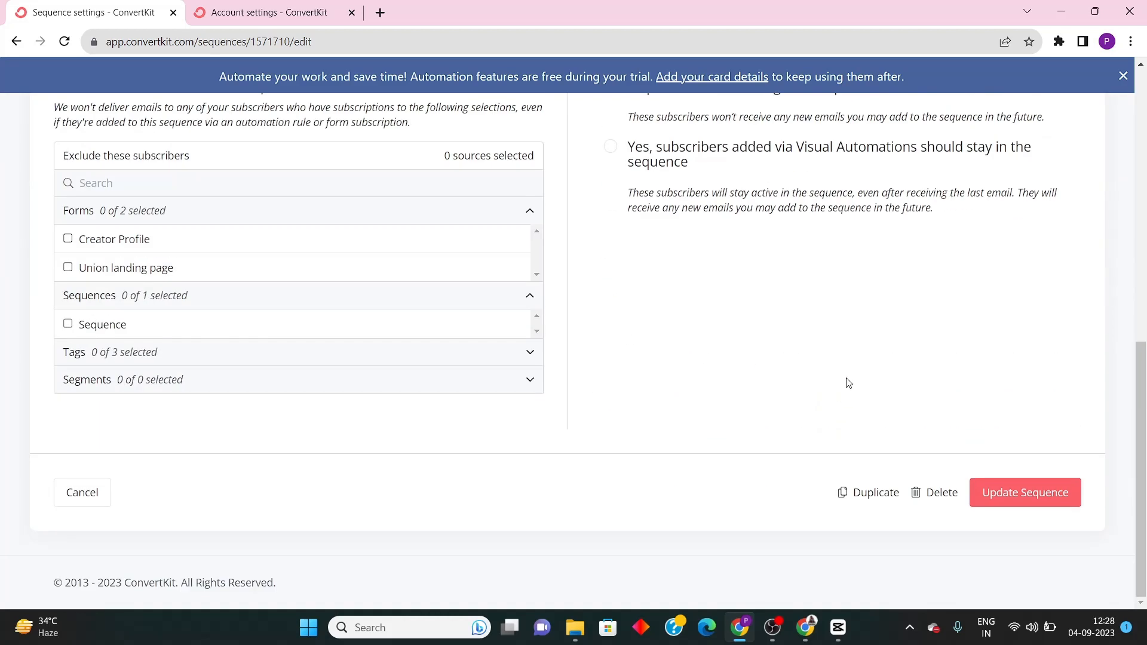
click(1027, 499)
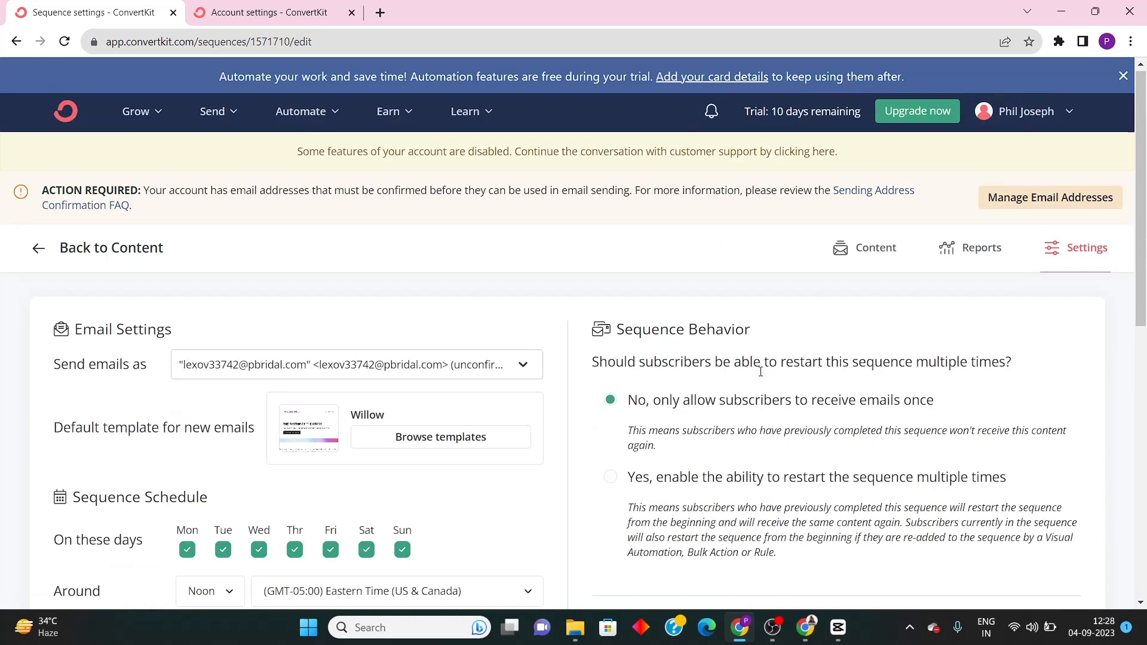
scroll(920, 391, down, 6)
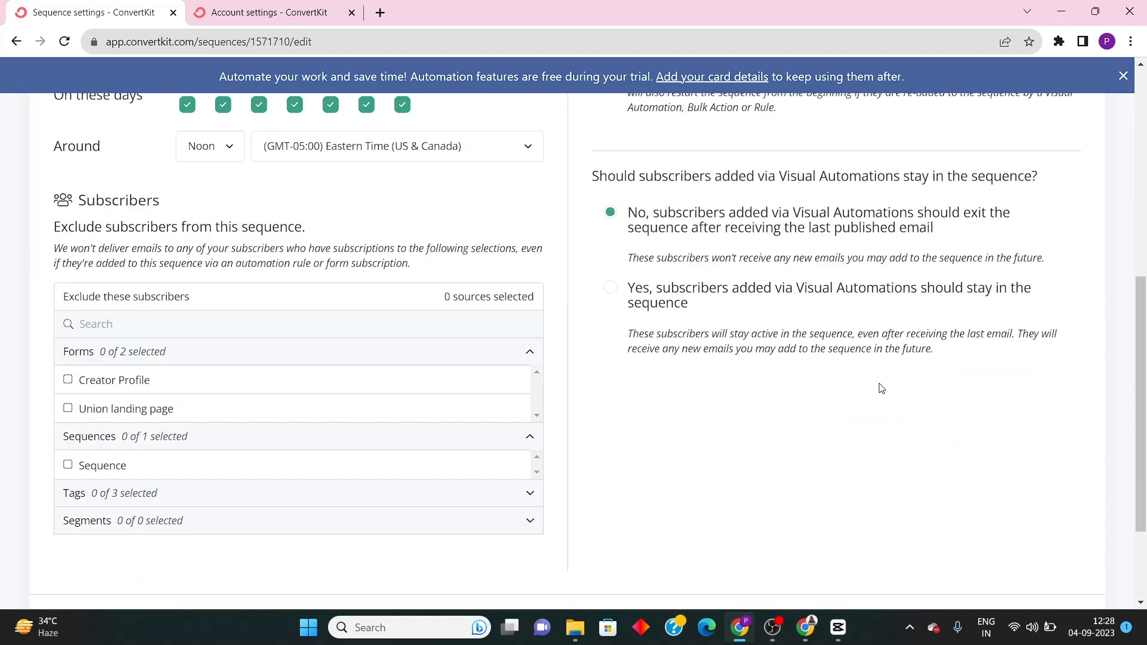
scroll(881, 388, up, 6)
Publish the sequence's email changes from the content view and return to the Sequences list
click(145, 257)
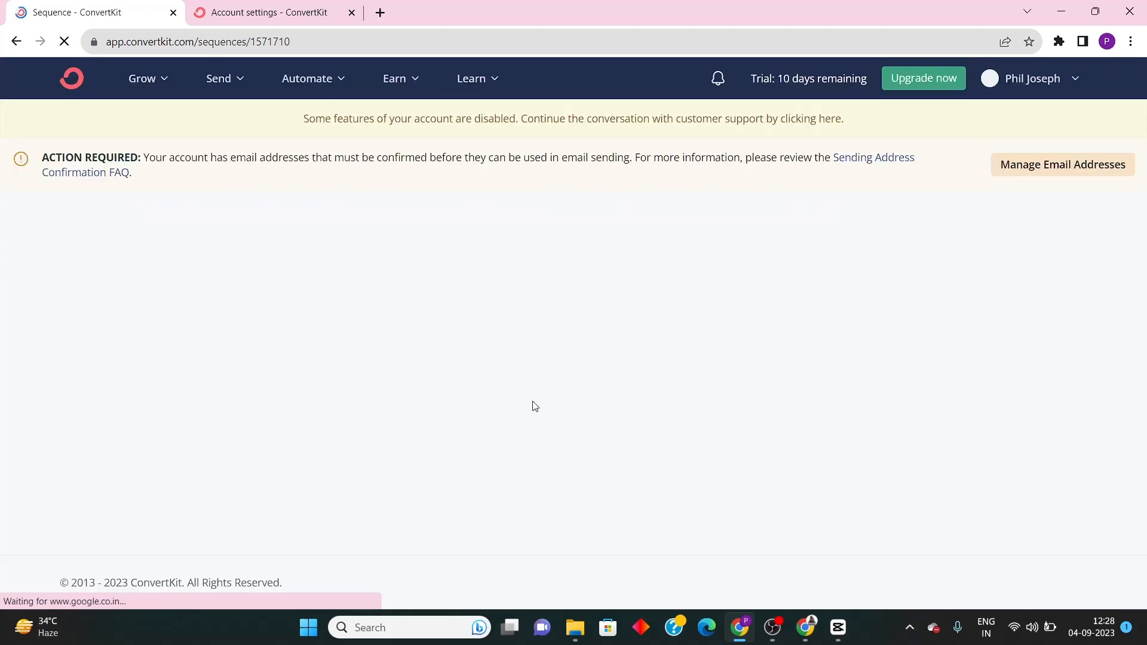
scroll(359, 418, down, 5)
scroll(419, 397, up, 5)
scroll(419, 397, down, 4)
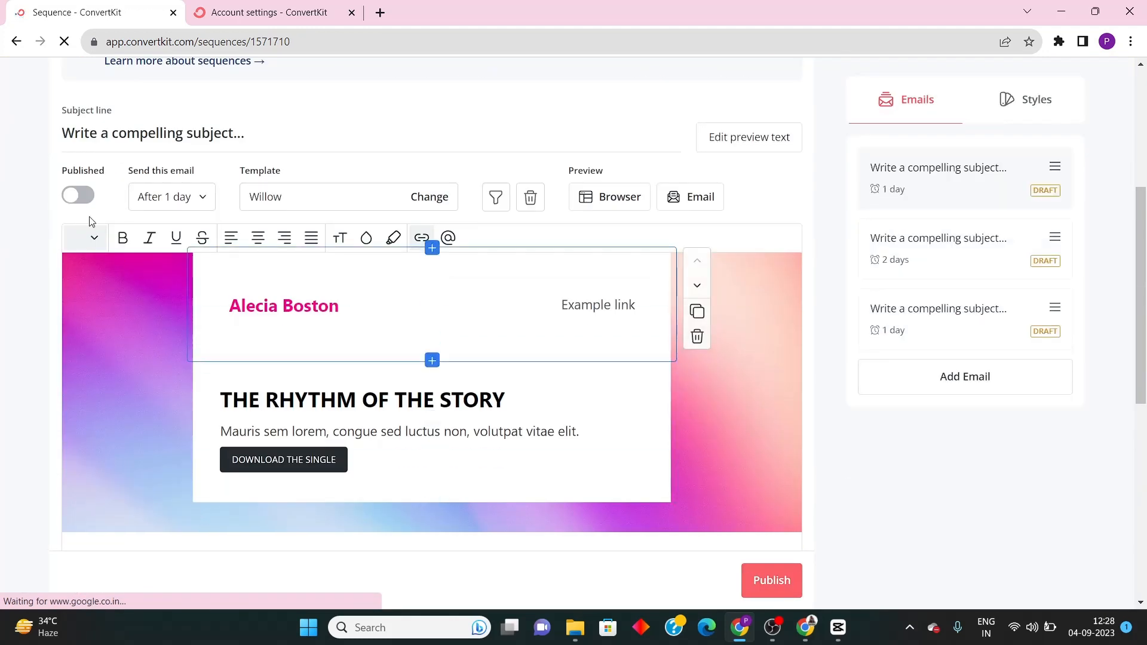
click(783, 581)
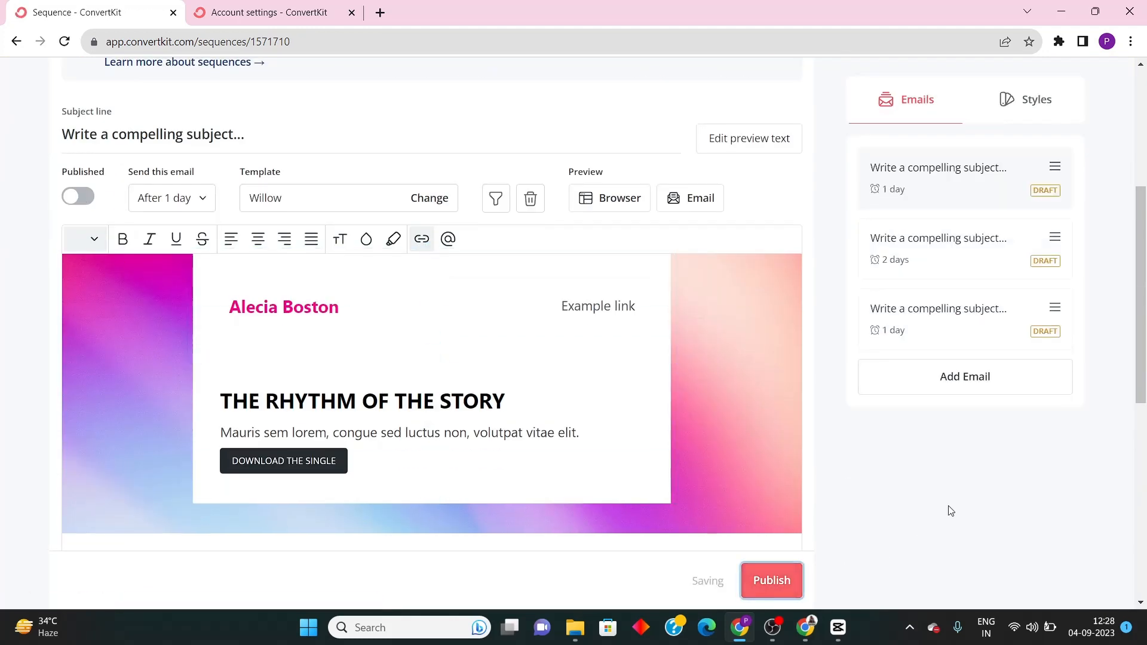
scroll(326, 424, up, 5)
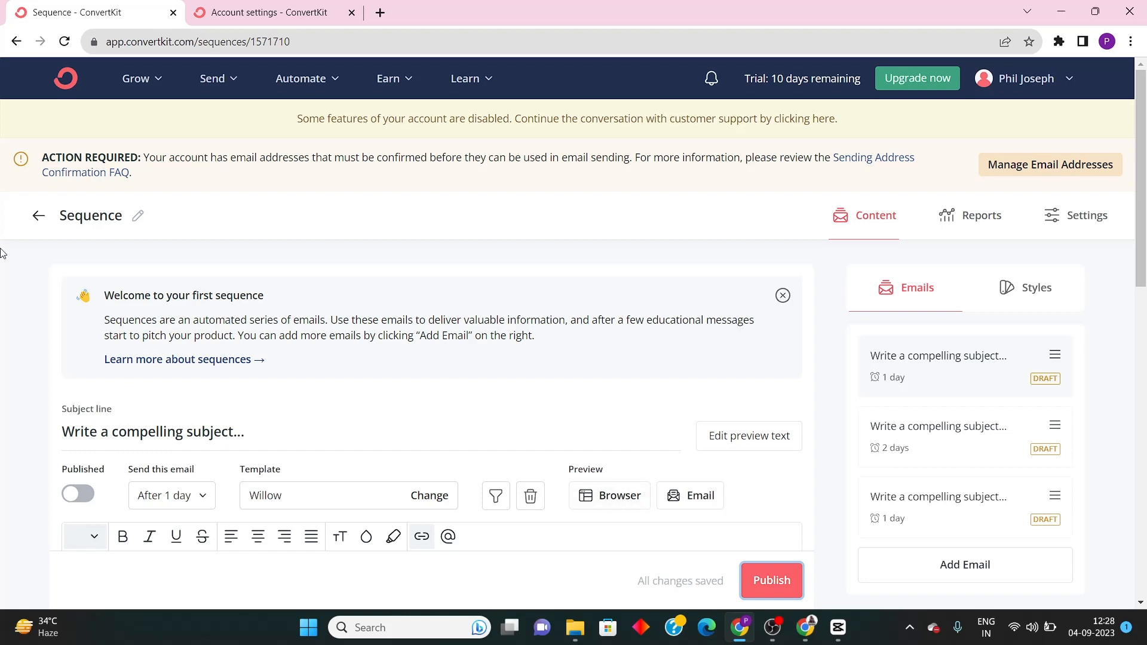
click(39, 217)
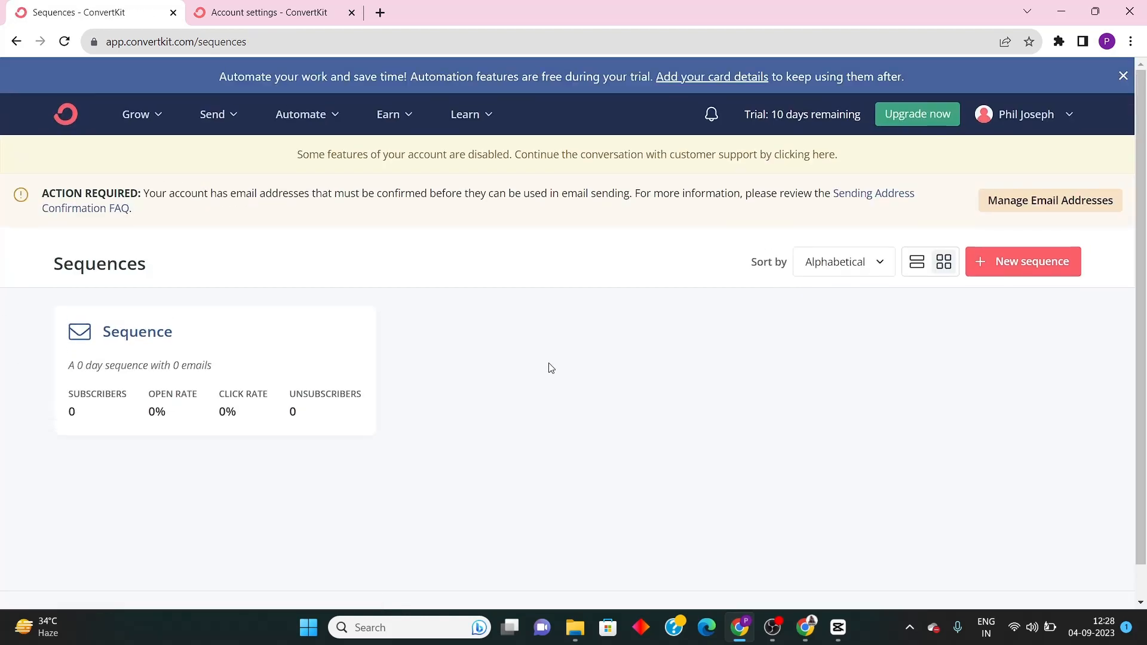
Open the Automate options in the top navigation, then close them
click(321, 78)
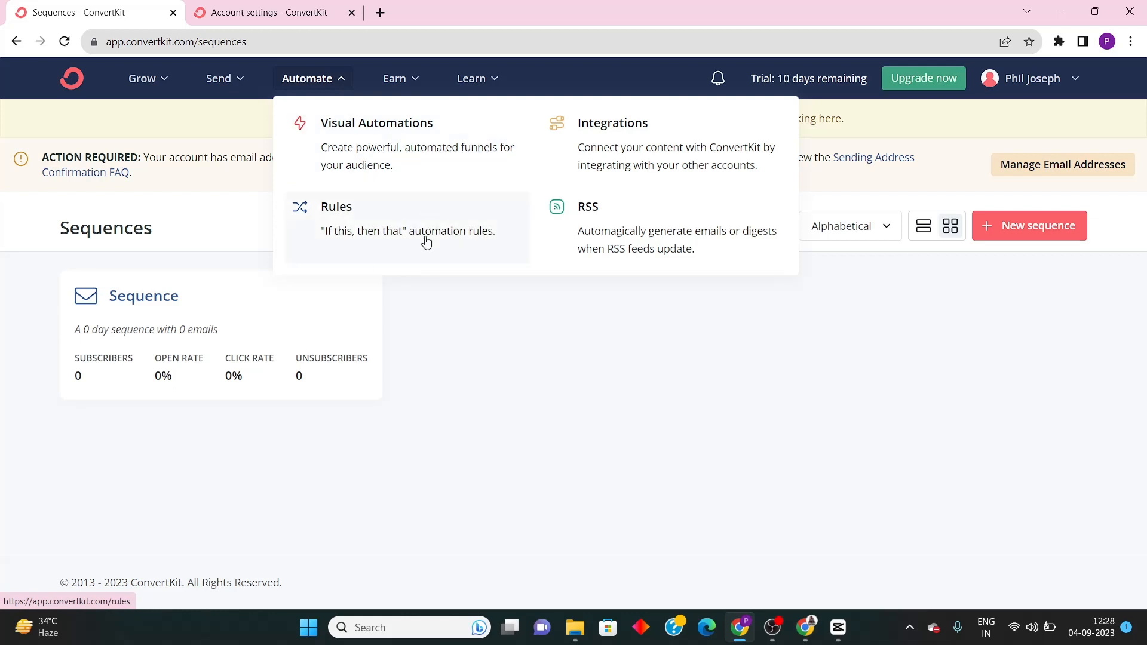
click(670, 390)
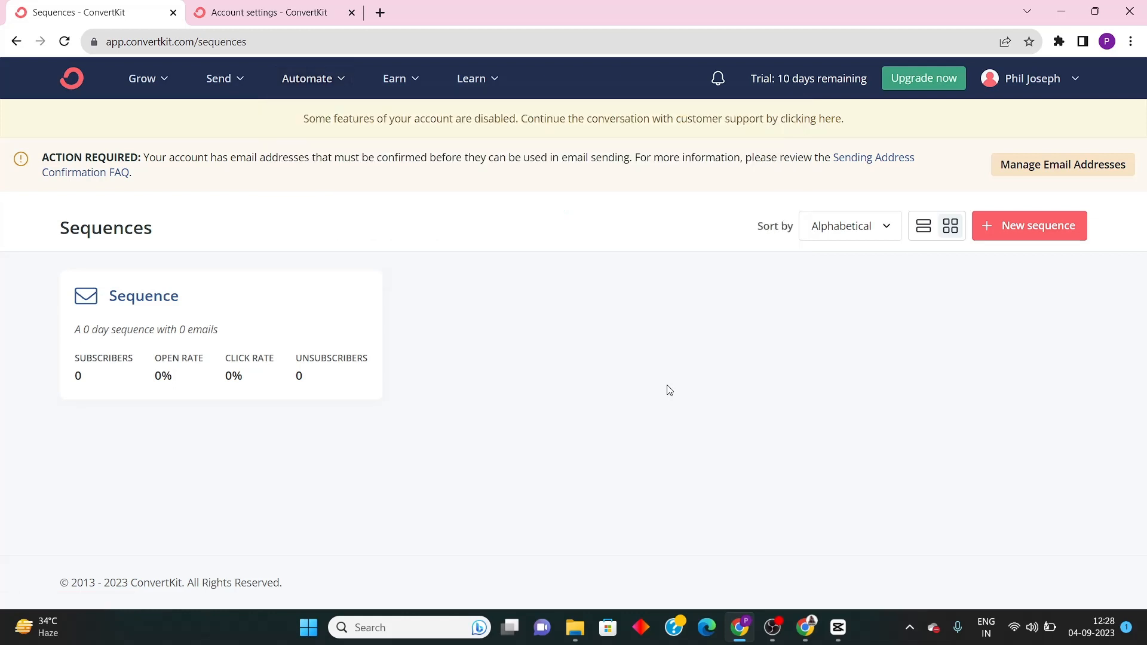
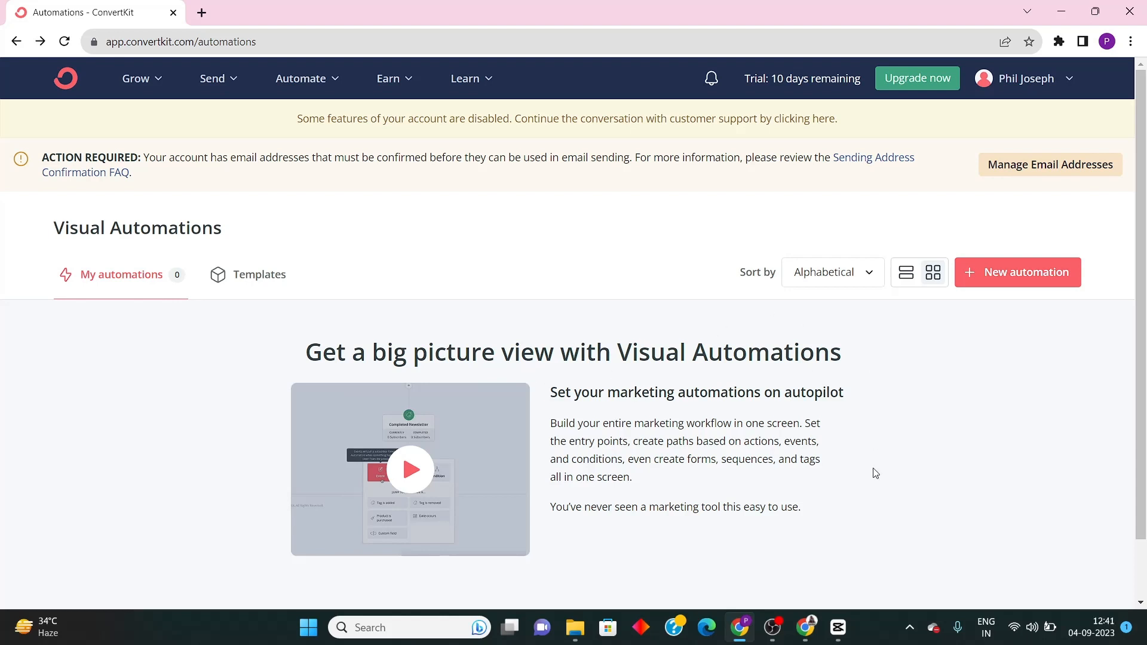
Start a new automation and browse the templates down to 'Welcome new Creator Network subscribers'
click(984, 274)
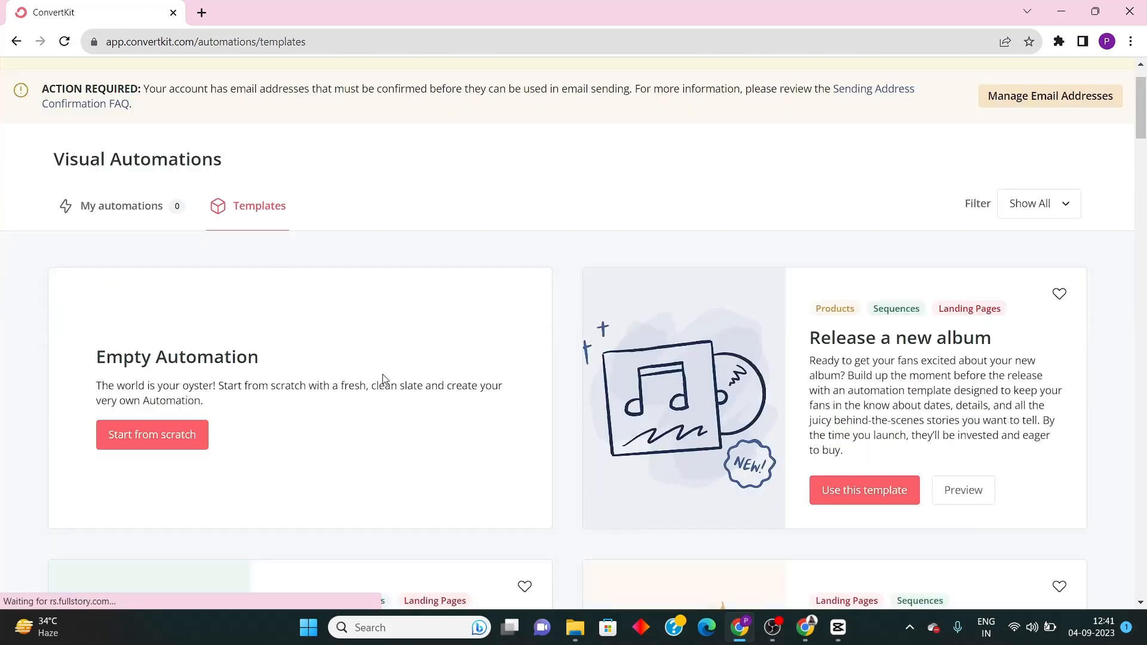
scroll(179, 430, down, 3)
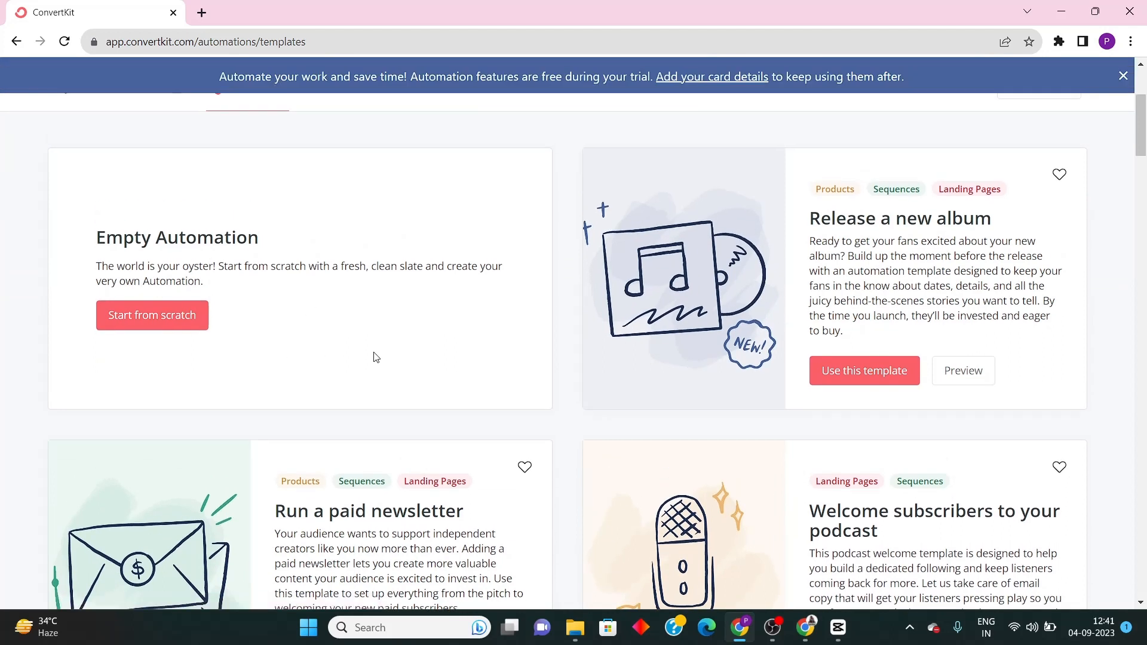
scroll(182, 437, down, 5)
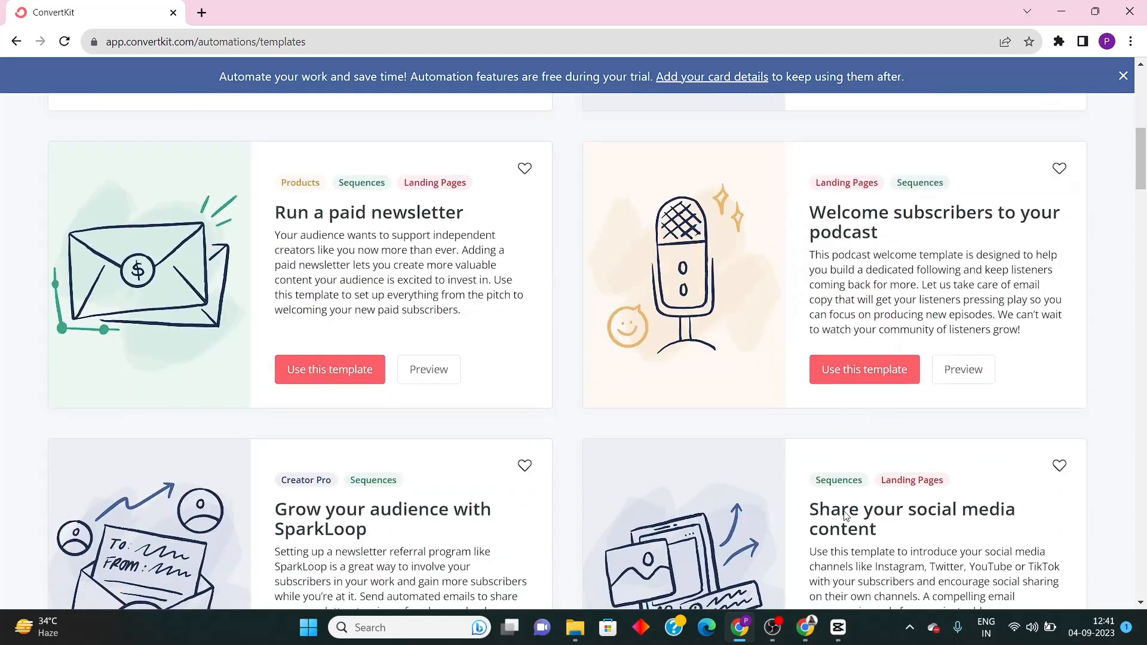
scroll(182, 437, down, 18)
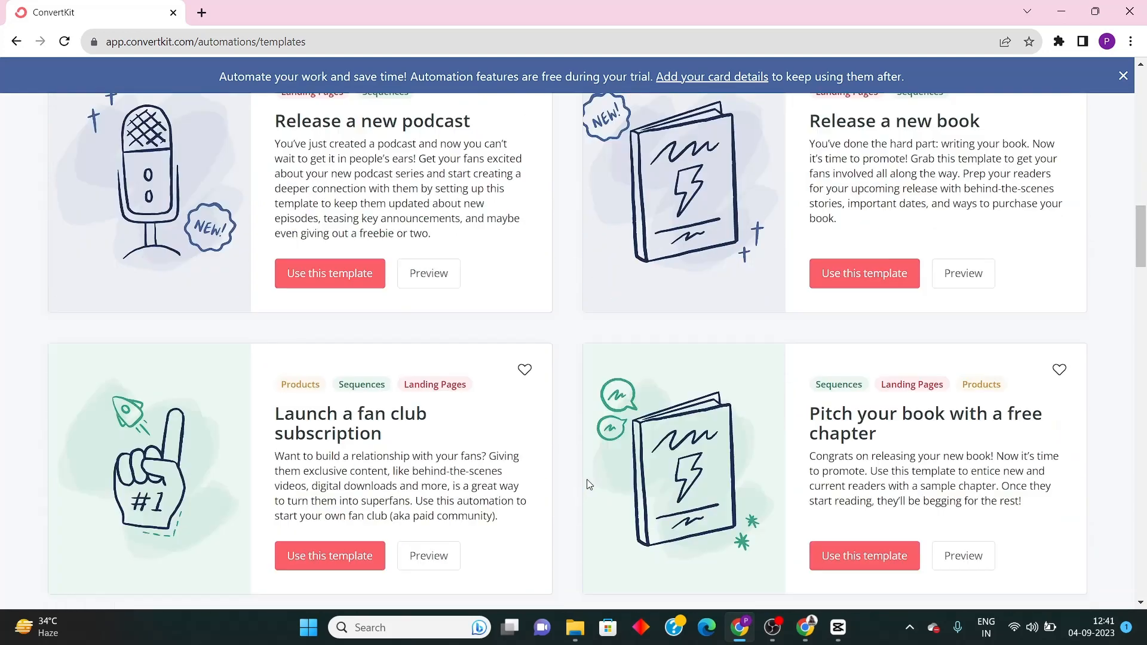
scroll(583, 446, down, 11)
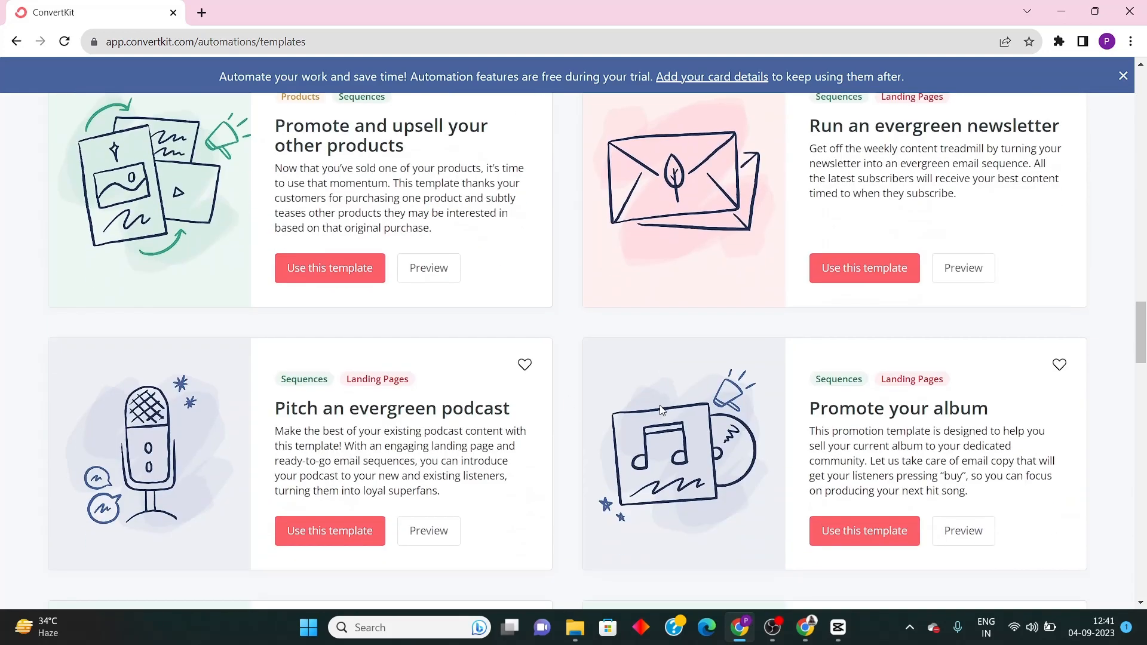
scroll(650, 424, down, 7)
scroll(463, 345, up, 2)
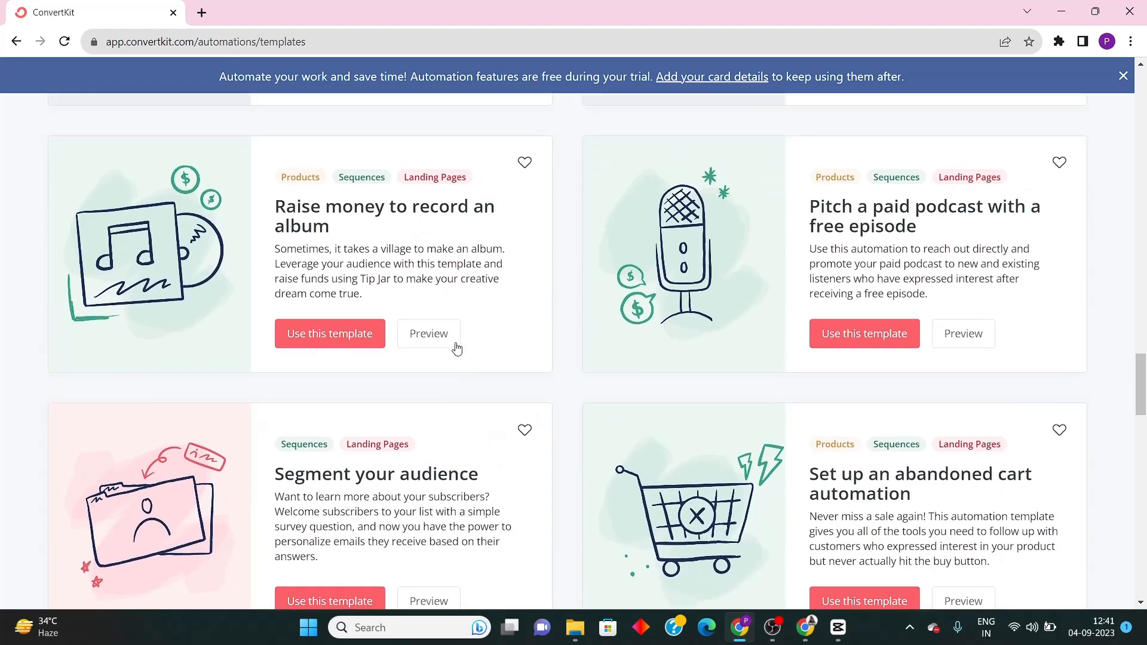
scroll(458, 351, down, 3)
scroll(508, 342, down, 3)
scroll(696, 376, down, 8)
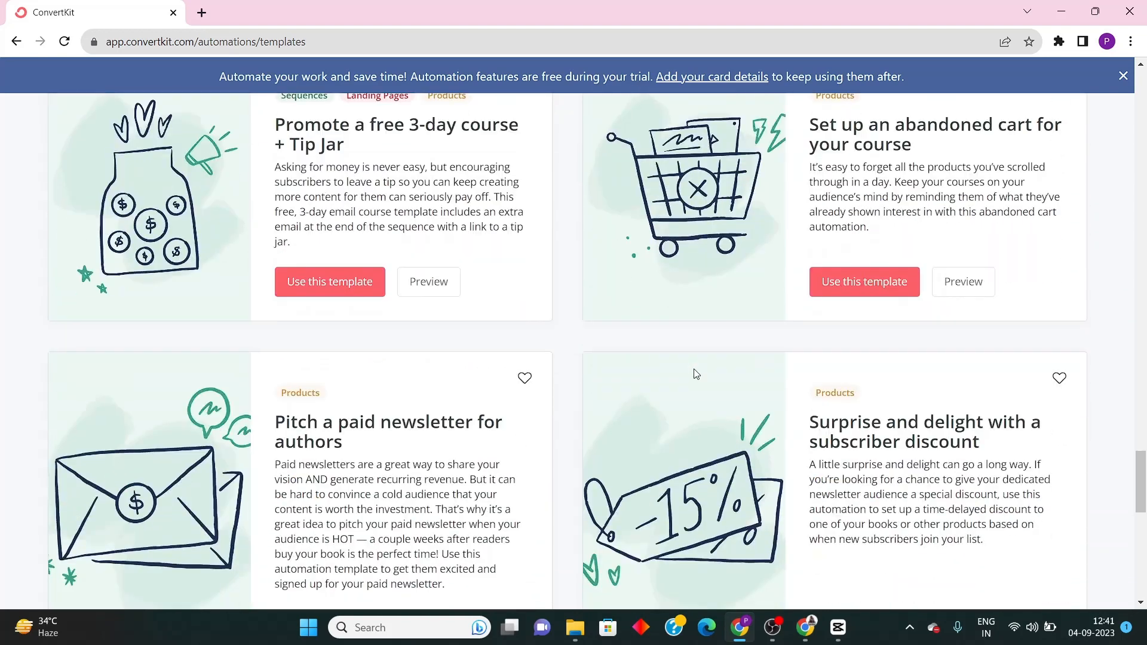
scroll(650, 346, down, 9)
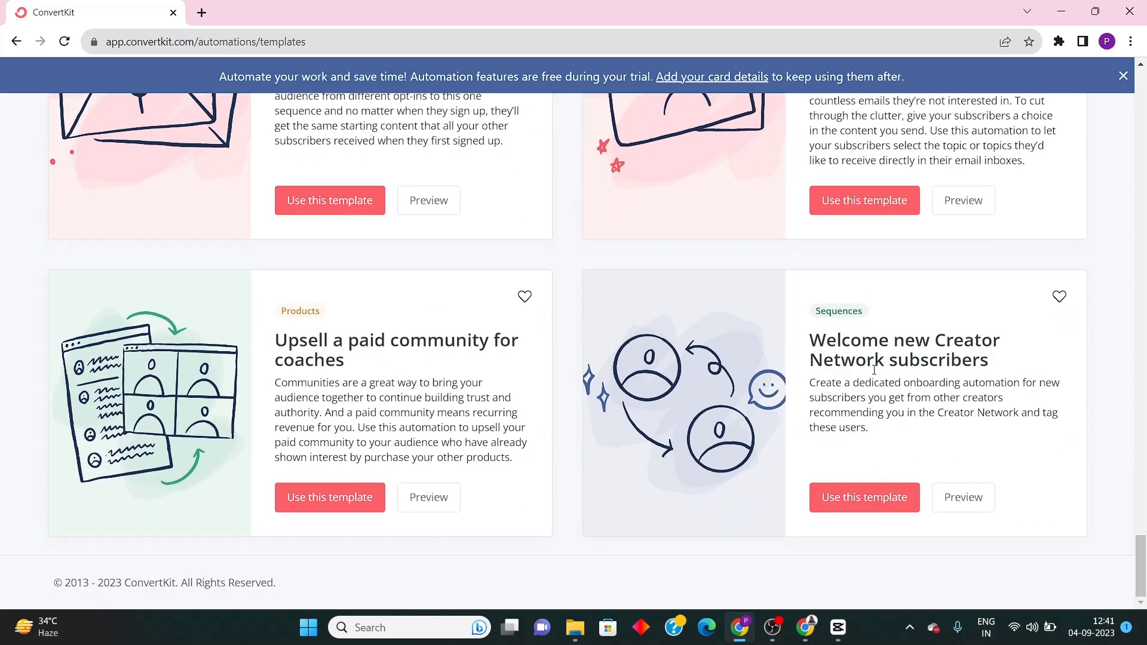
Create an automation from the 'Welcome new Creator Network subscribers' template and review its flow
click(860, 500)
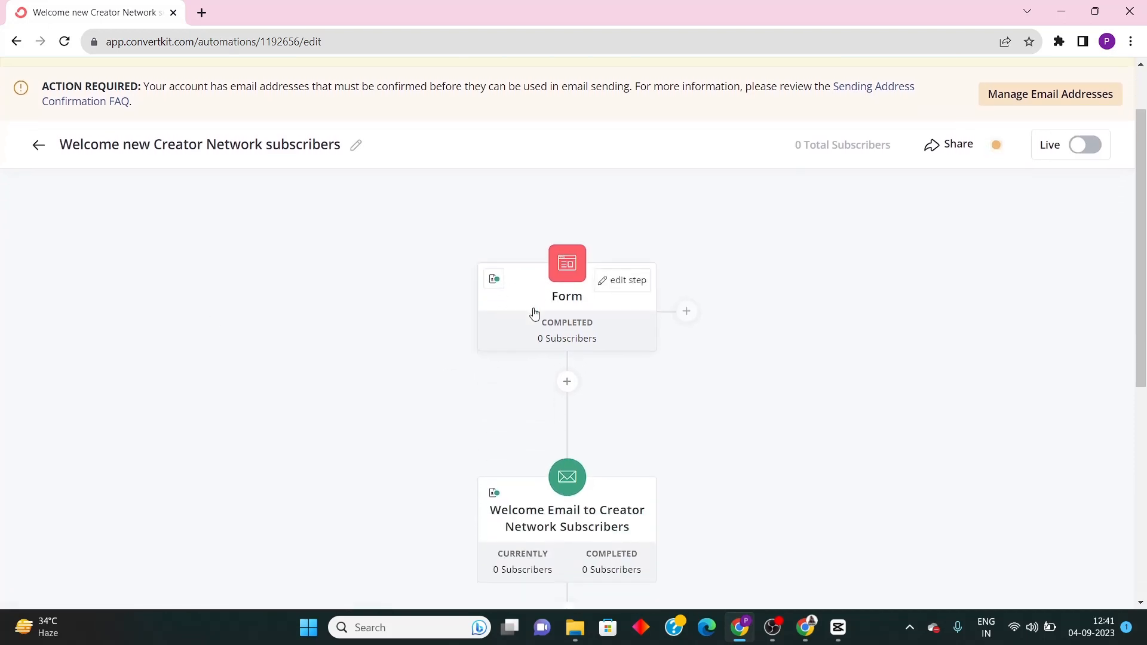
scroll(477, 325, down, 8)
scroll(359, 317, up, 10)
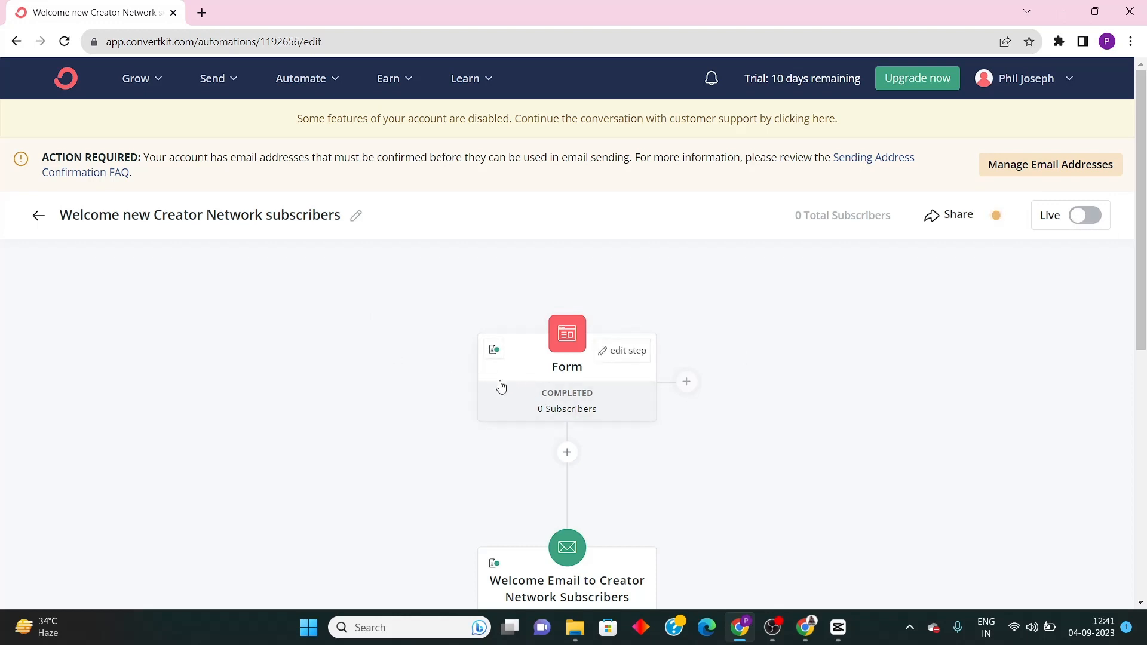
scroll(645, 316, down, 3)
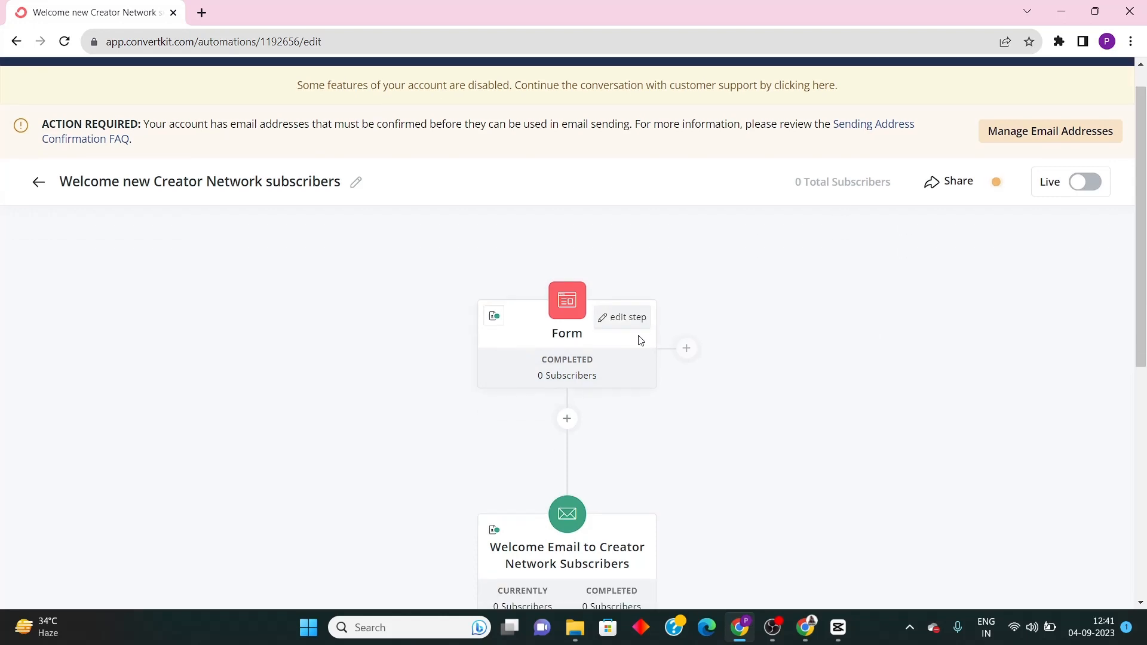
scroll(663, 334, up, 3)
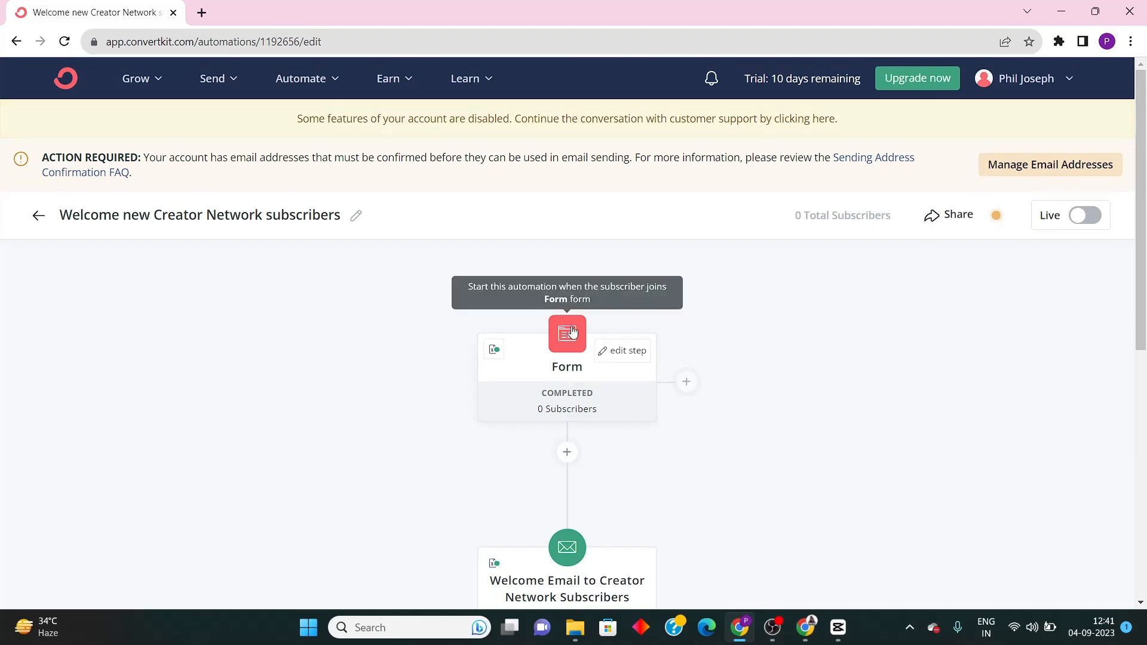
scroll(773, 445, down, 8)
scroll(561, 418, up, 8)
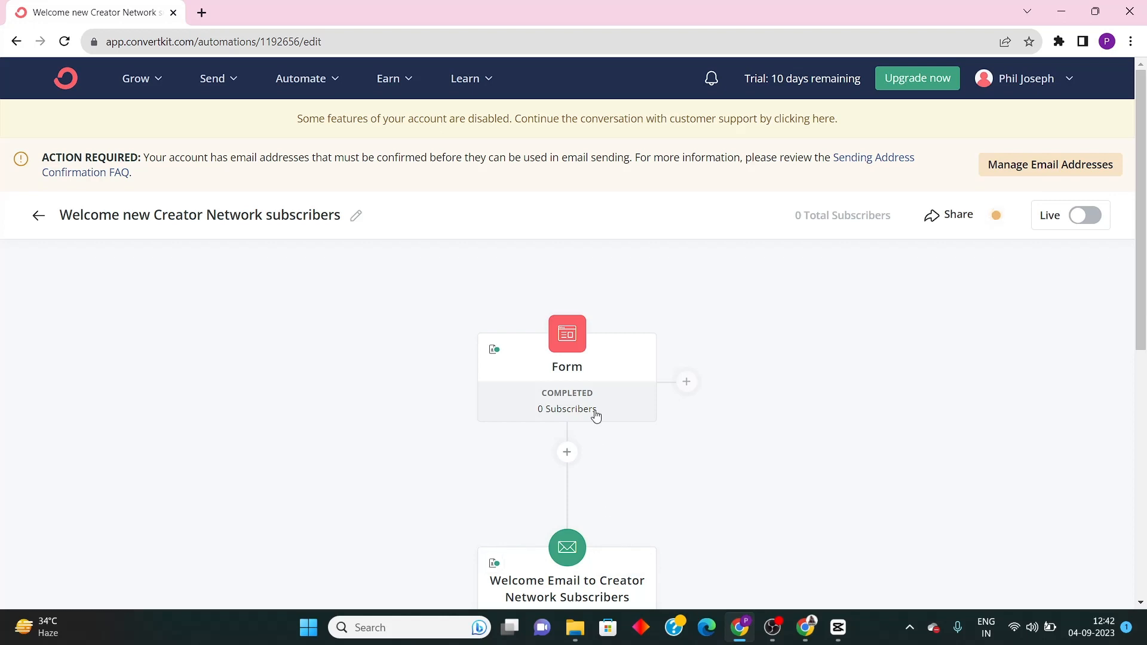
mouse_move(583, 360)
mouse_move(545, 368)
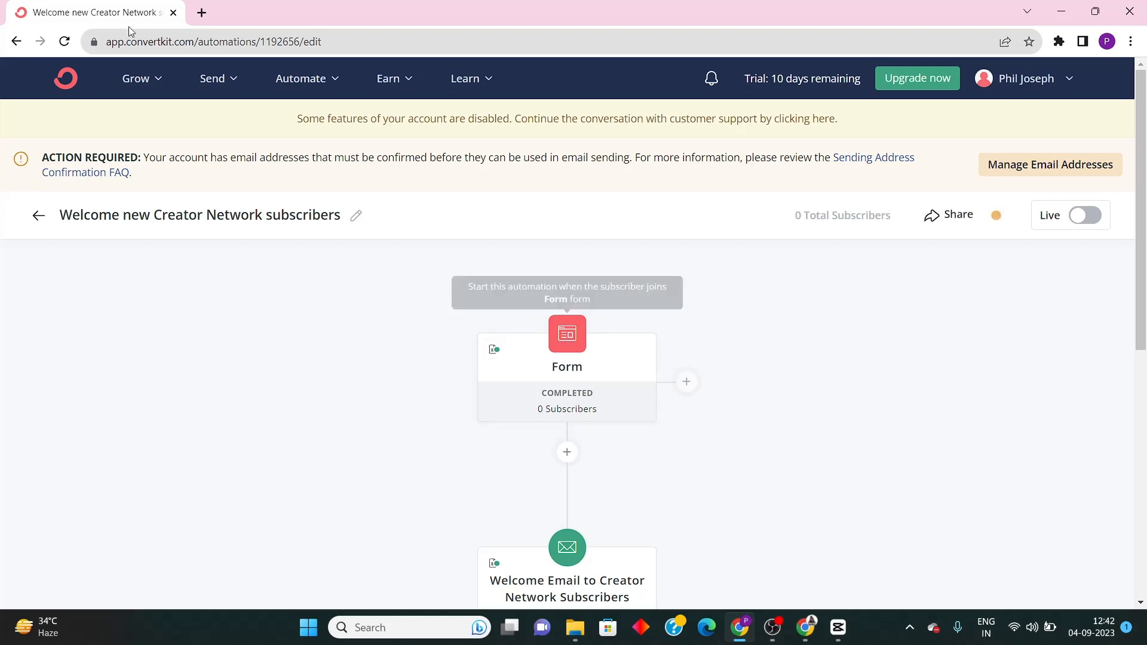
Open the Grow menu and close it again
click(143, 79)
click(137, 399)
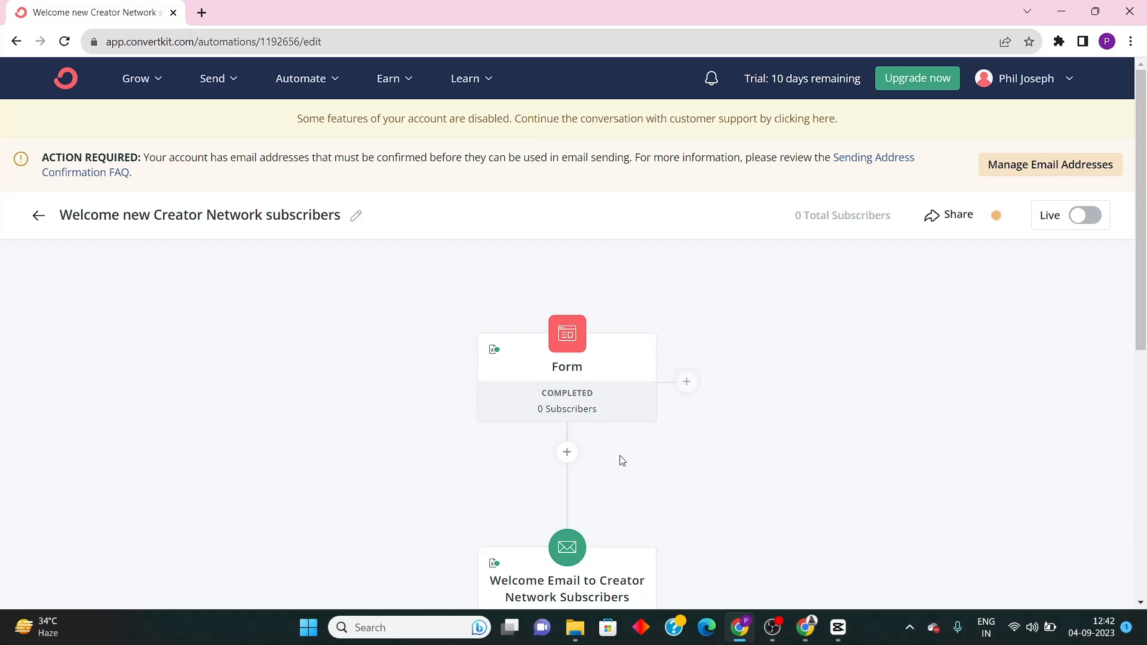
scroll(621, 461, down, 8)
scroll(699, 514, up, 8)
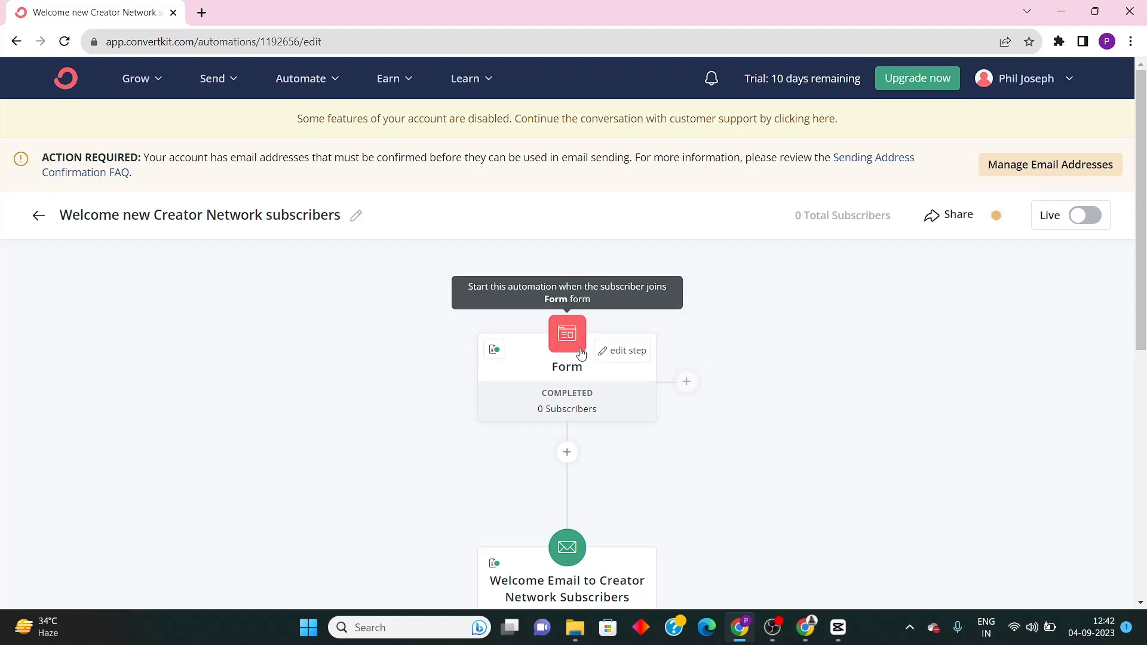
Open Landing Pages & Forms from the Grow menu in a new browser tab
click(142, 79)
right_click(246, 259)
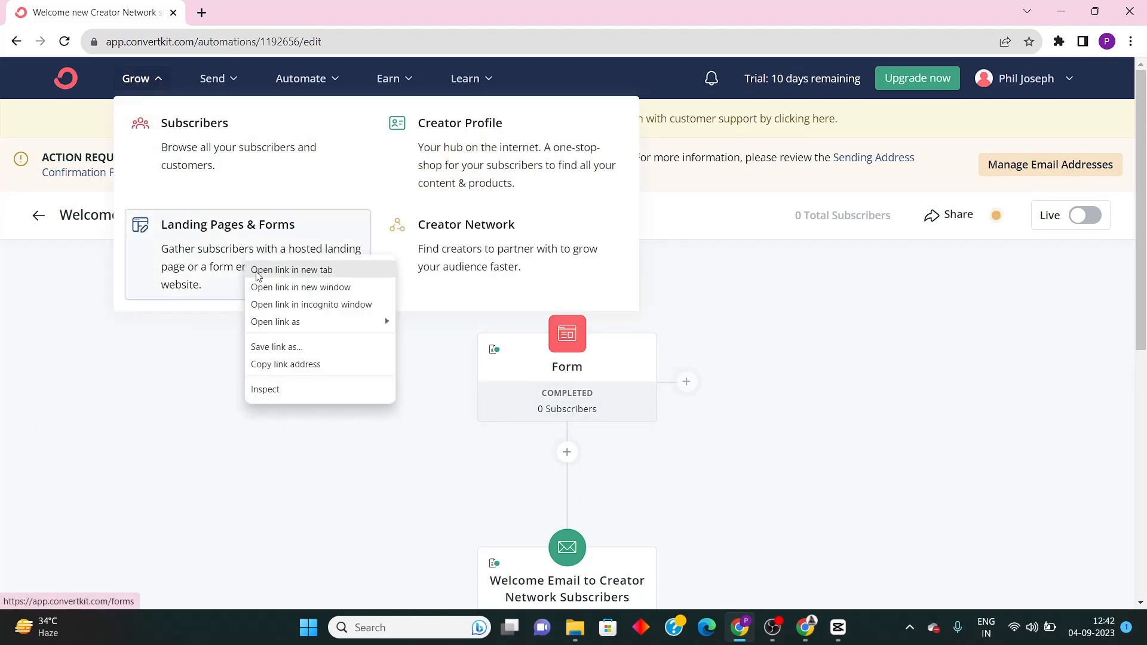
click(256, 266)
click(294, 4)
scroll(332, 374, down, 10)
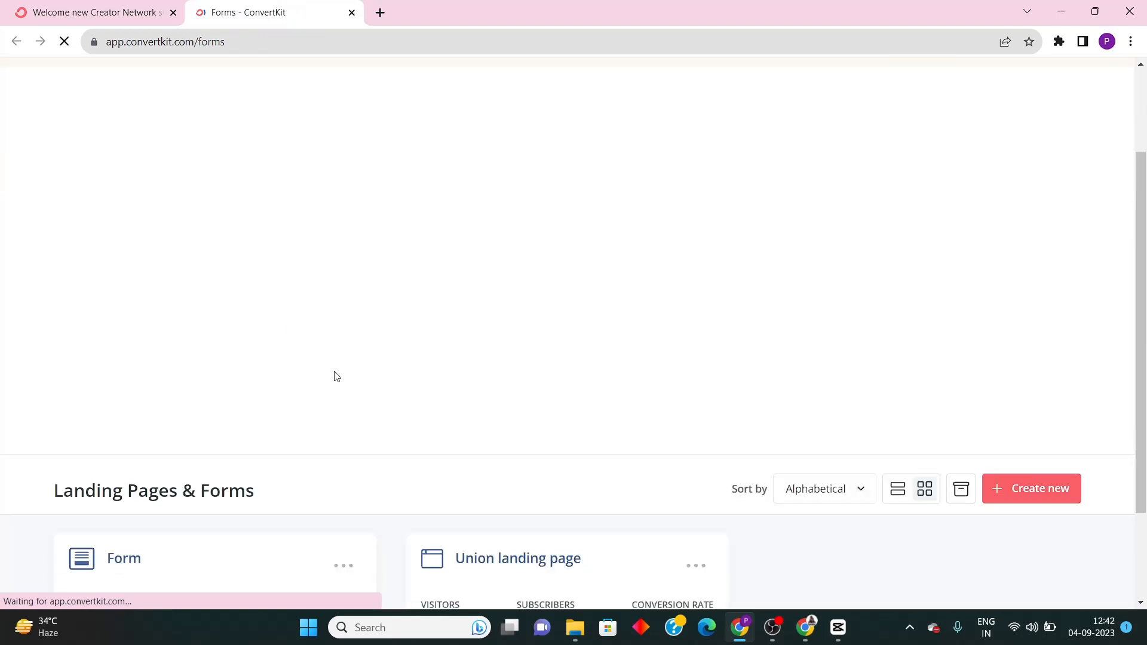
click(133, 10)
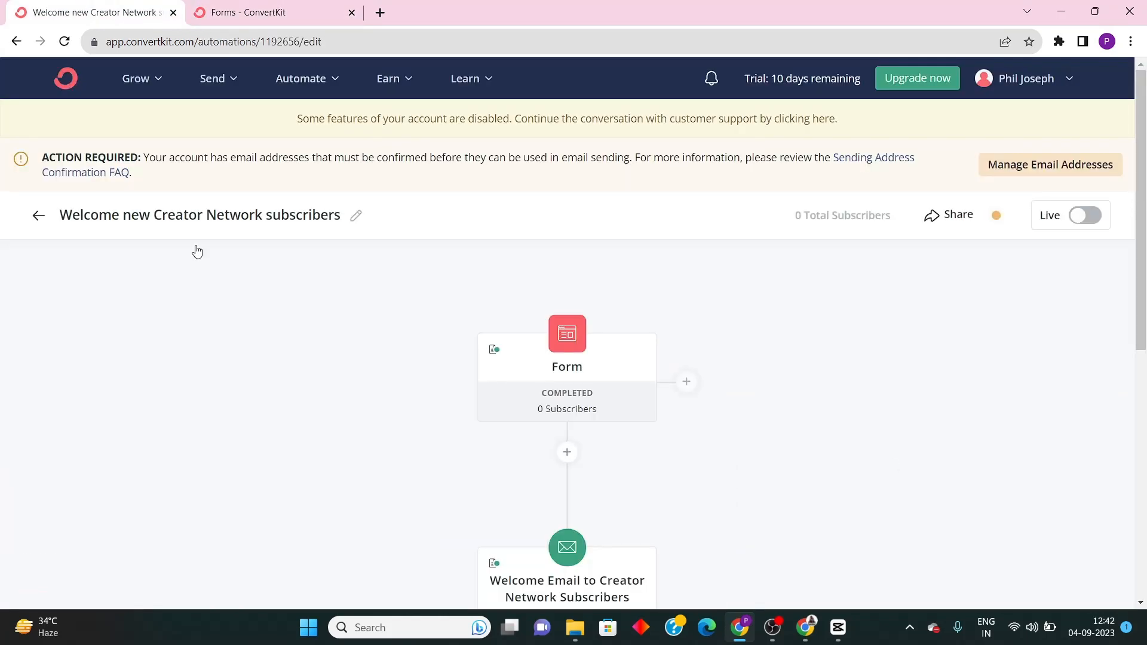
Open the Form in its designer in the new tab, then return to the automation
key(ctrl+Tab)
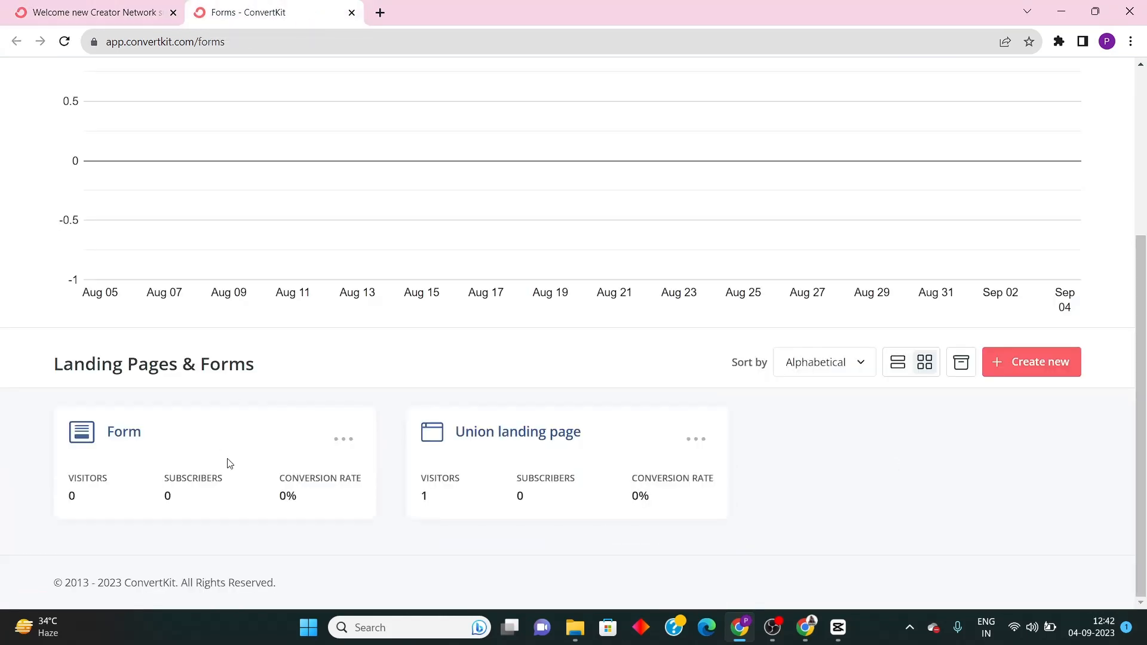
click(120, 439)
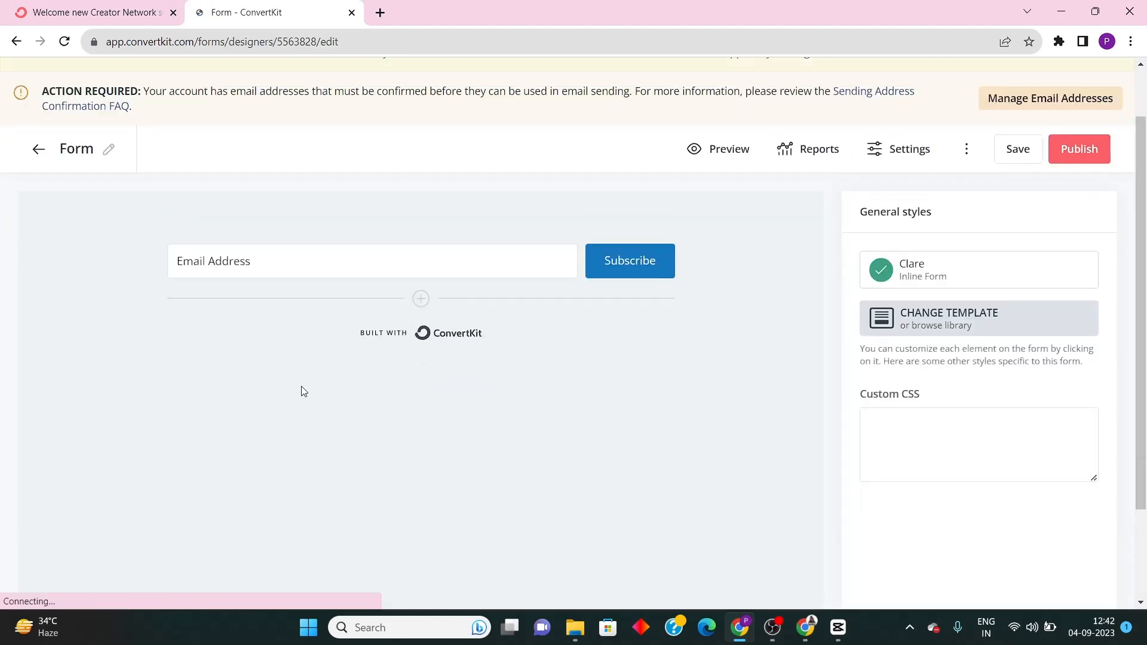
scroll(301, 387, up, 1)
click(278, 325)
click(24, 9)
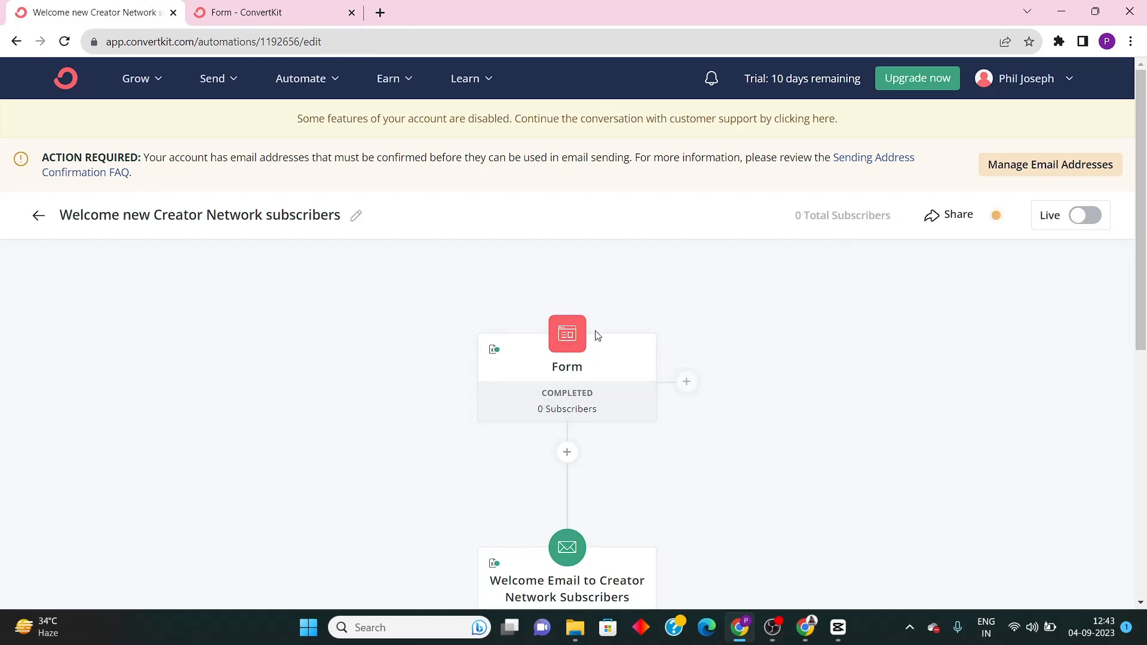
scroll(573, 331, down, 3)
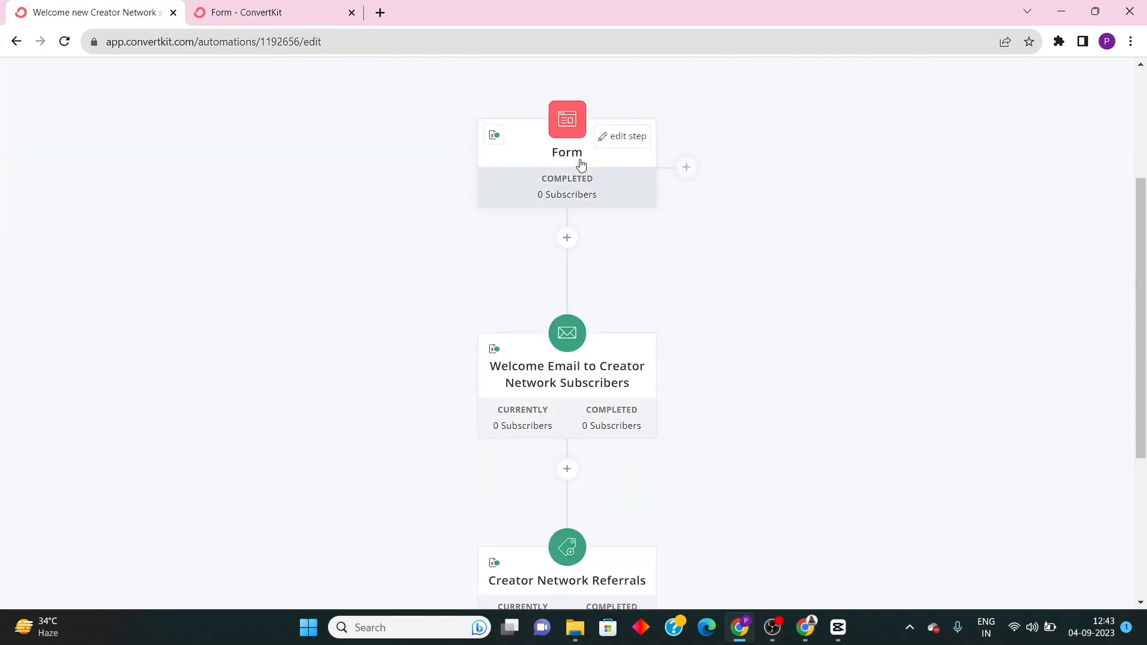
scroll(581, 165, up, 2)
scroll(567, 257, down, 2)
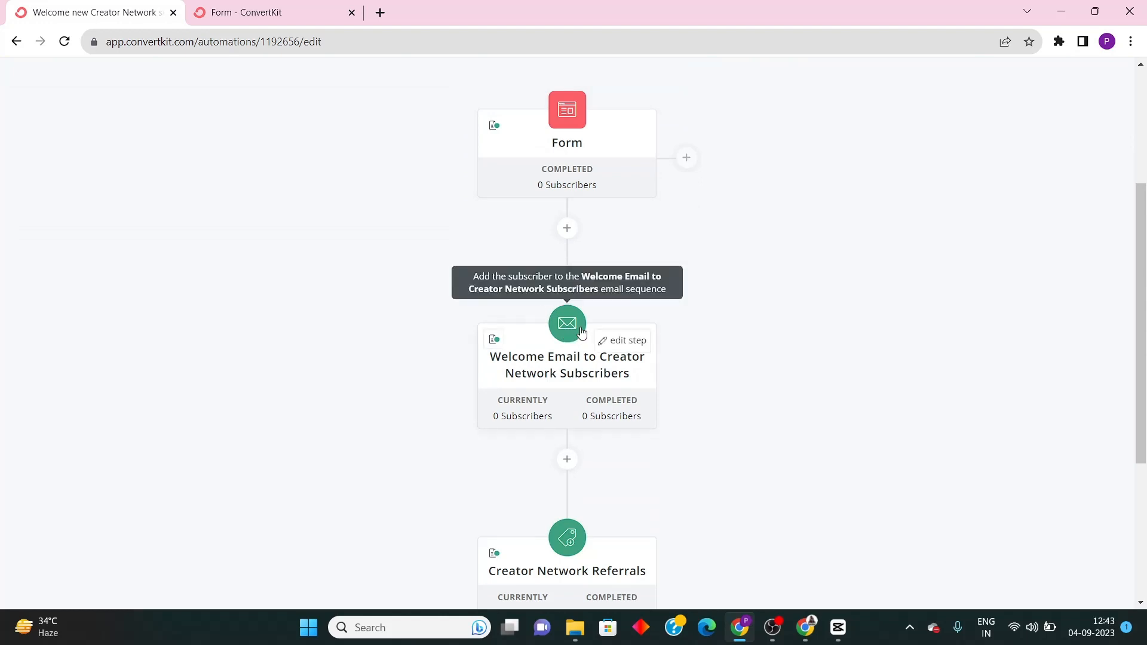
Open Sequences in a new tab and open 'Welcome Email to Creator Network Subscribers'
click(269, 9)
click(228, 84)
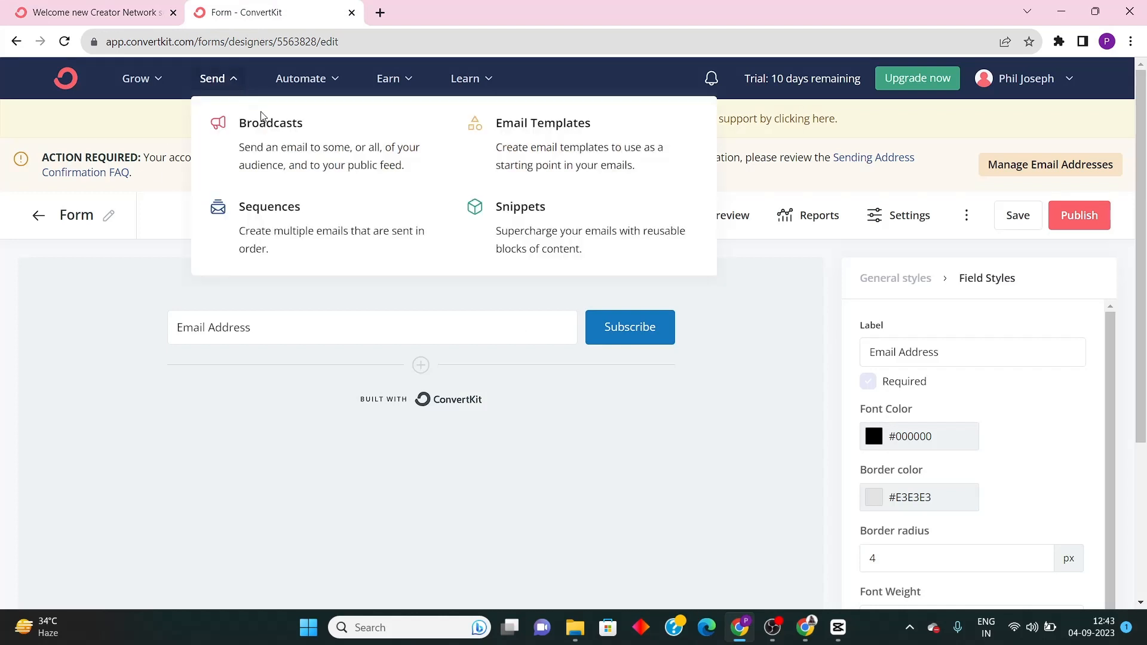
right_click(284, 235)
click(333, 246)
click(435, 12)
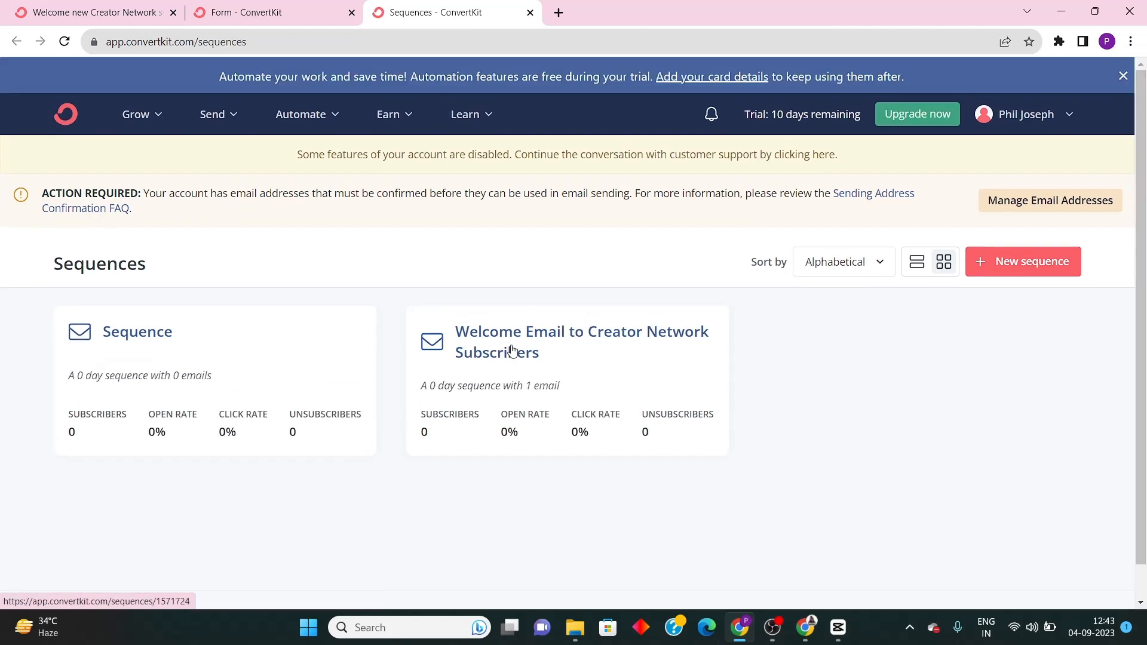
click(522, 333)
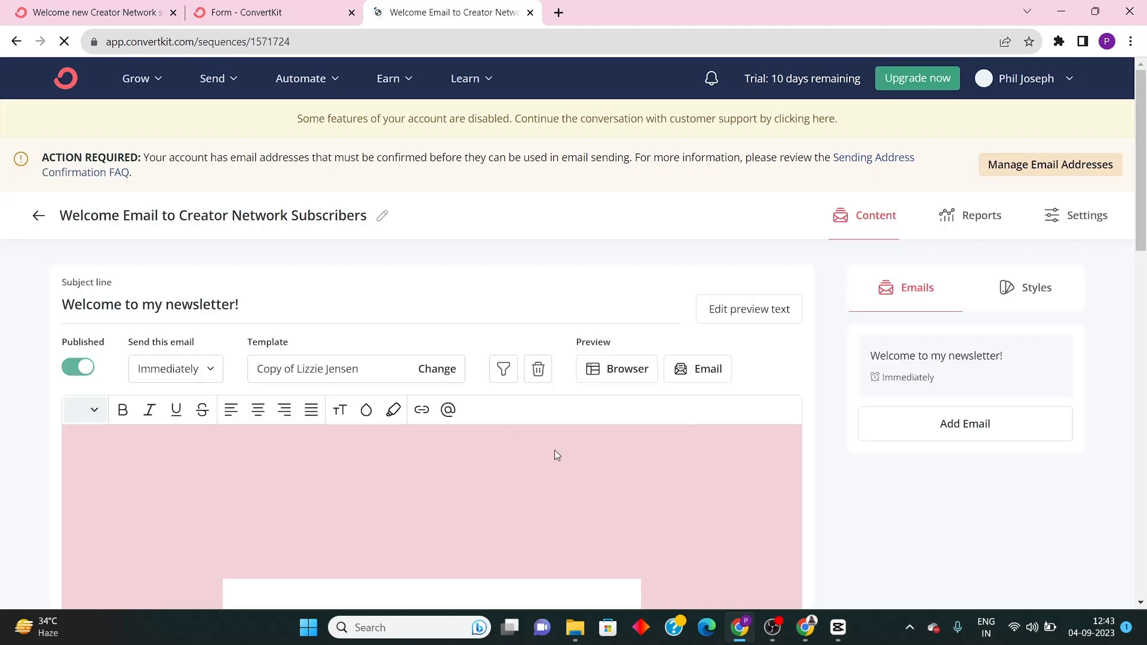
Check that the sequence's single email 'Welcome to my newsletter!' sends immediately
scroll(478, 460, down, 3)
scroll(393, 467, down, 5)
scroll(636, 423, up, 8)
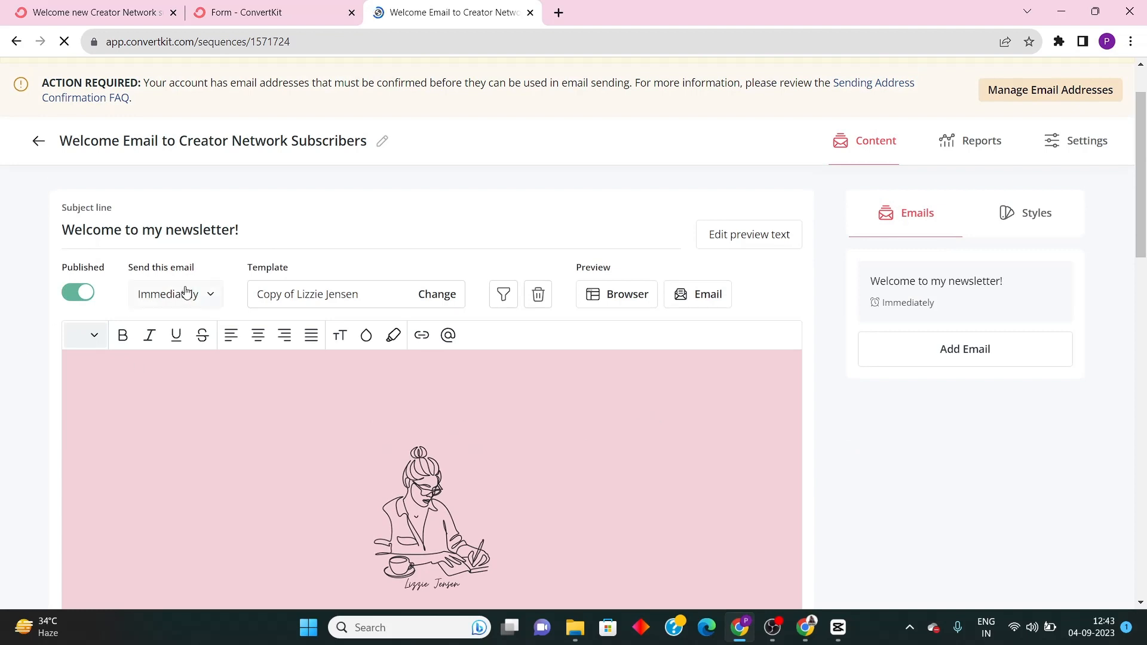
click(201, 307)
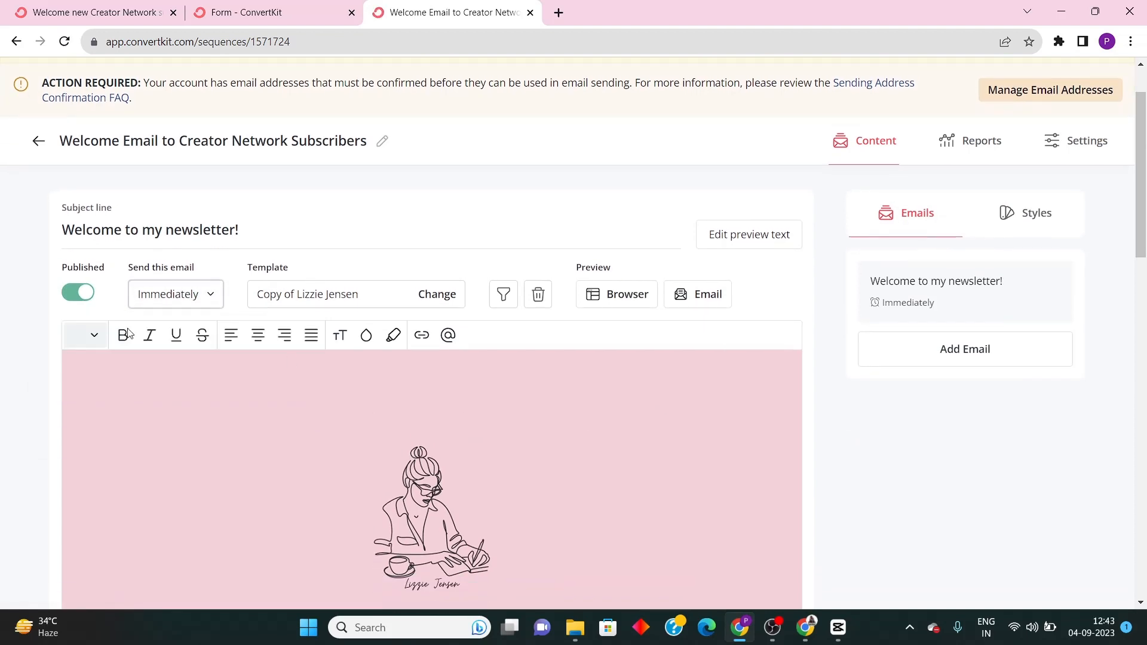
scroll(397, 380, down, 7)
scroll(397, 380, down, 6)
click(16, 6)
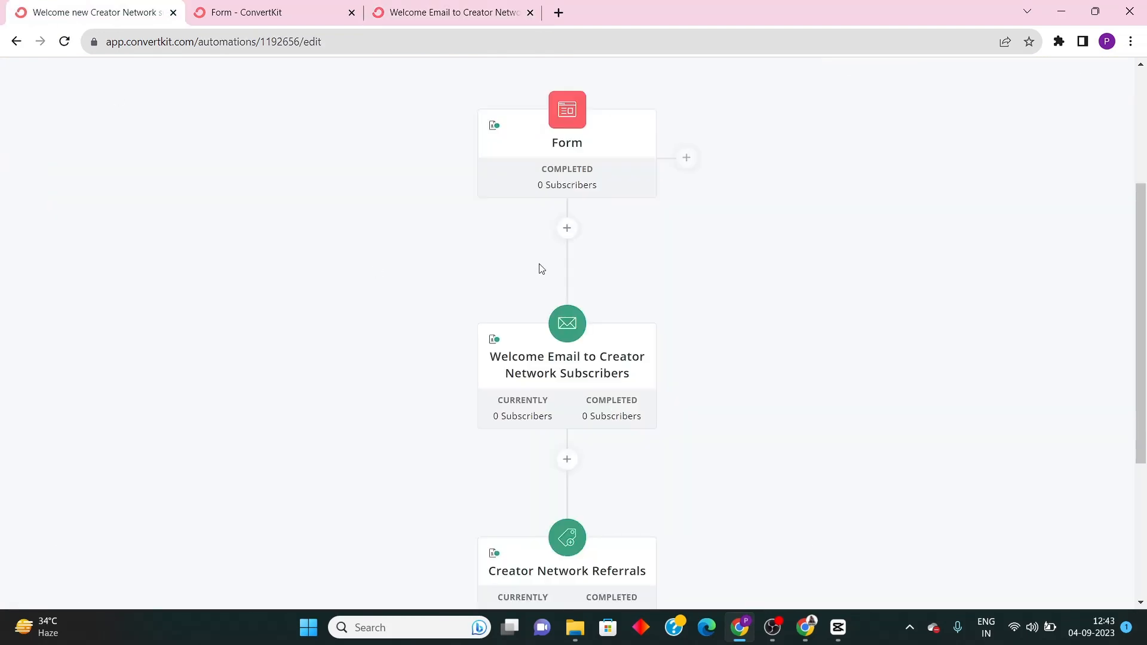
click(490, 6)
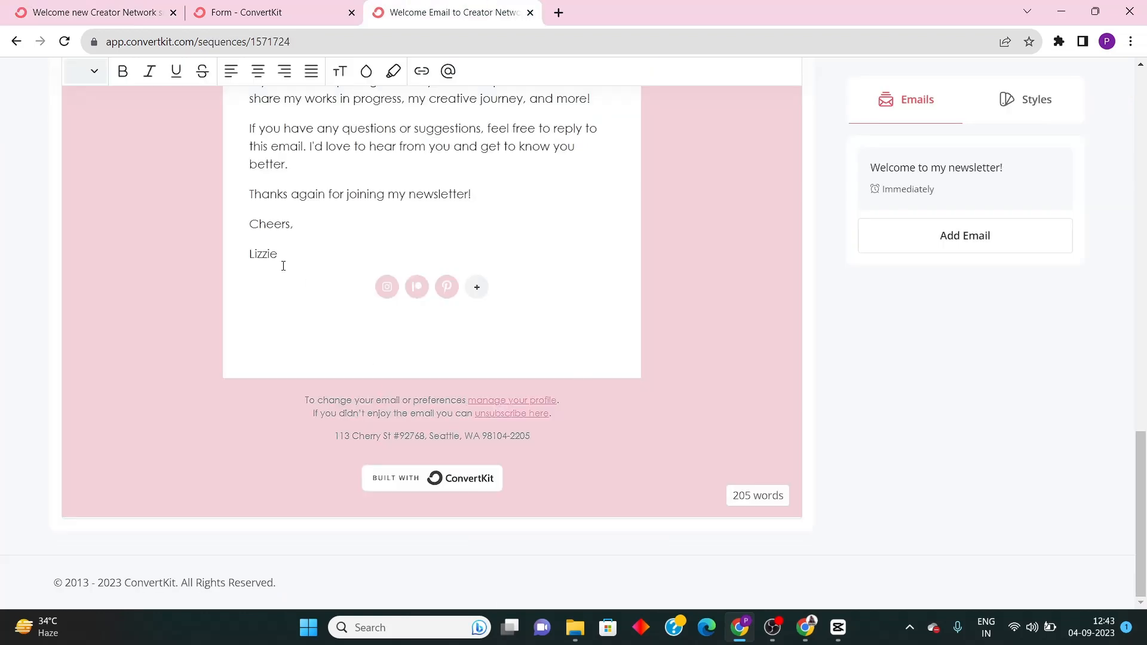
scroll(284, 266, up, 15)
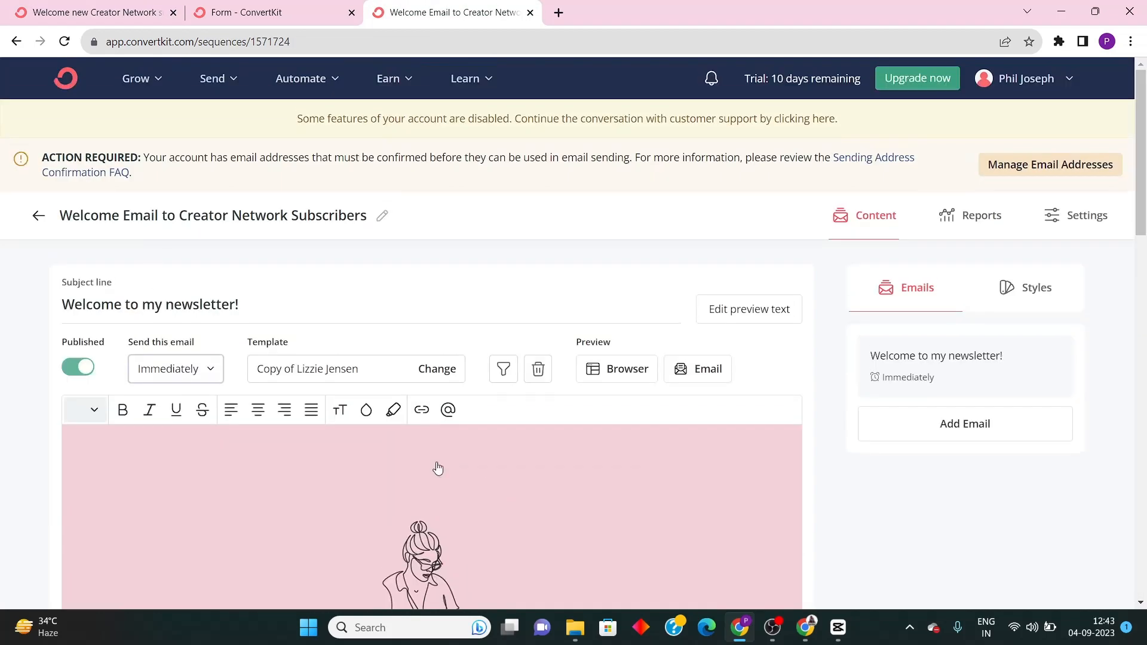
scroll(437, 468, down, 8)
scroll(399, 409, up, 7)
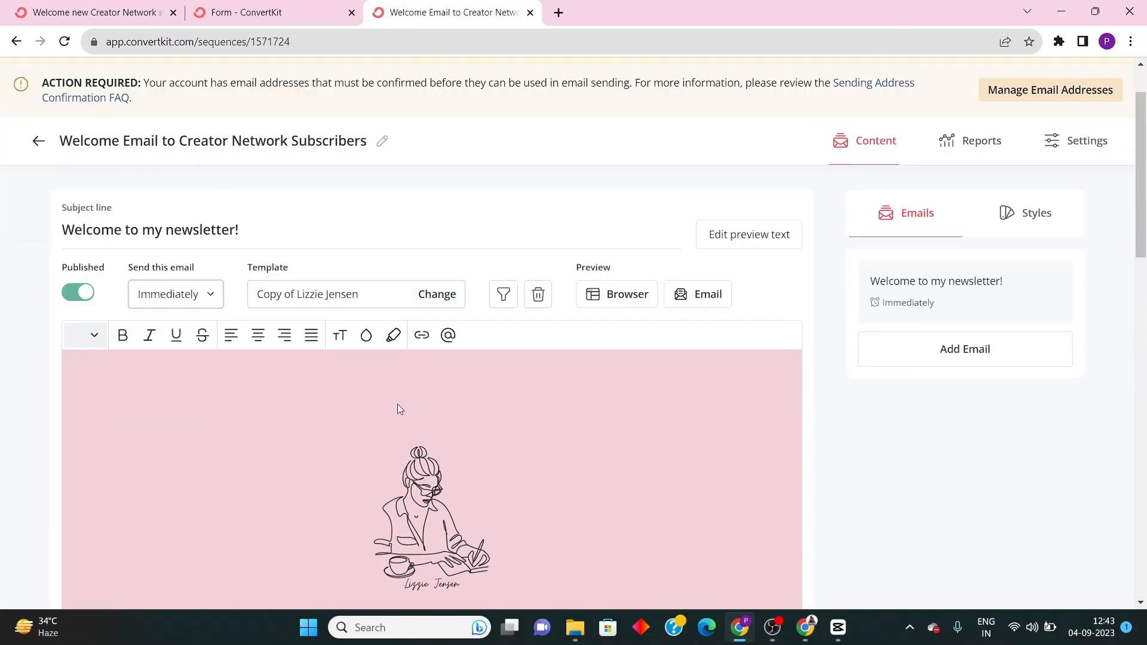
scroll(399, 409, down, 7)
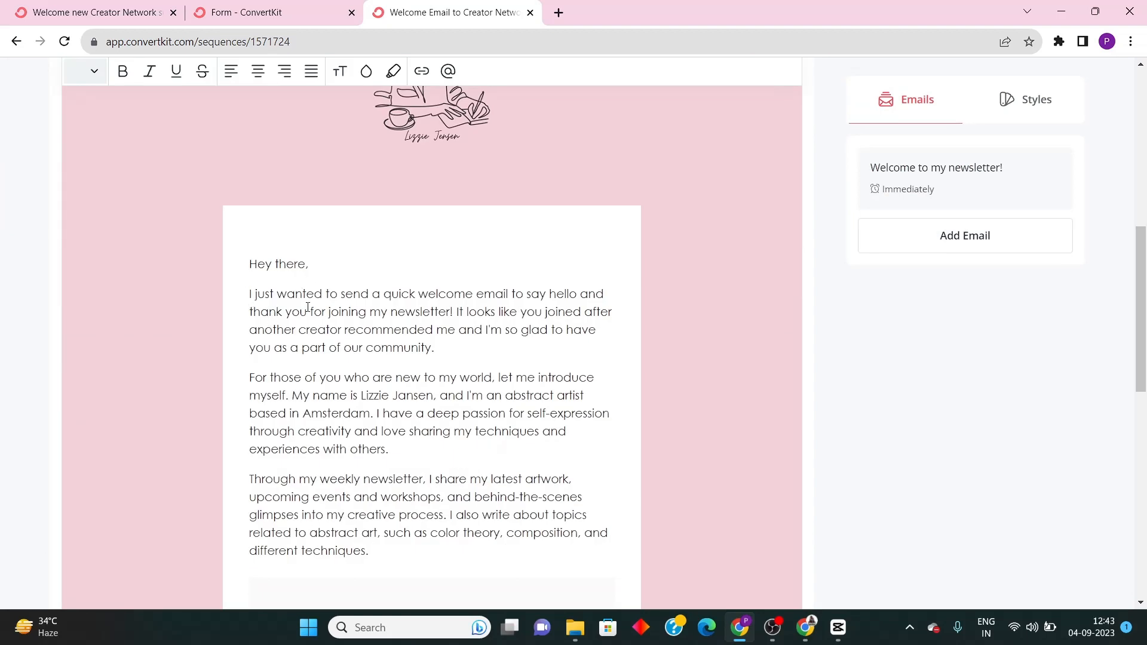
scroll(533, 412, down, 3)
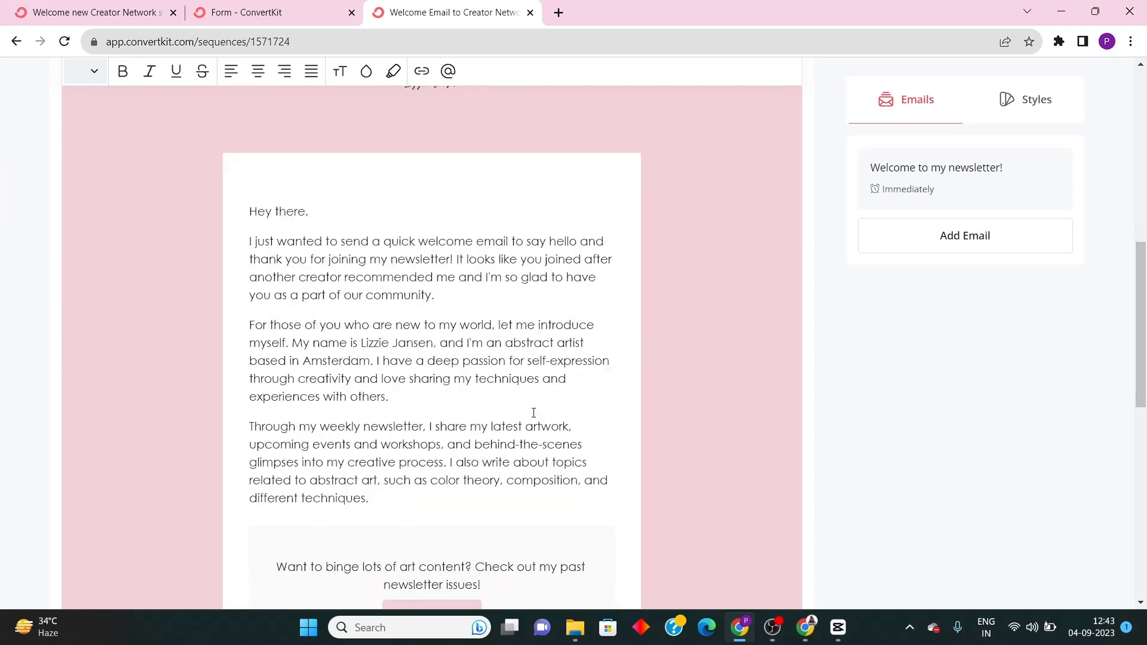
scroll(477, 299, up, 4)
scroll(395, 178, down, 7)
scroll(395, 178, up, 6)
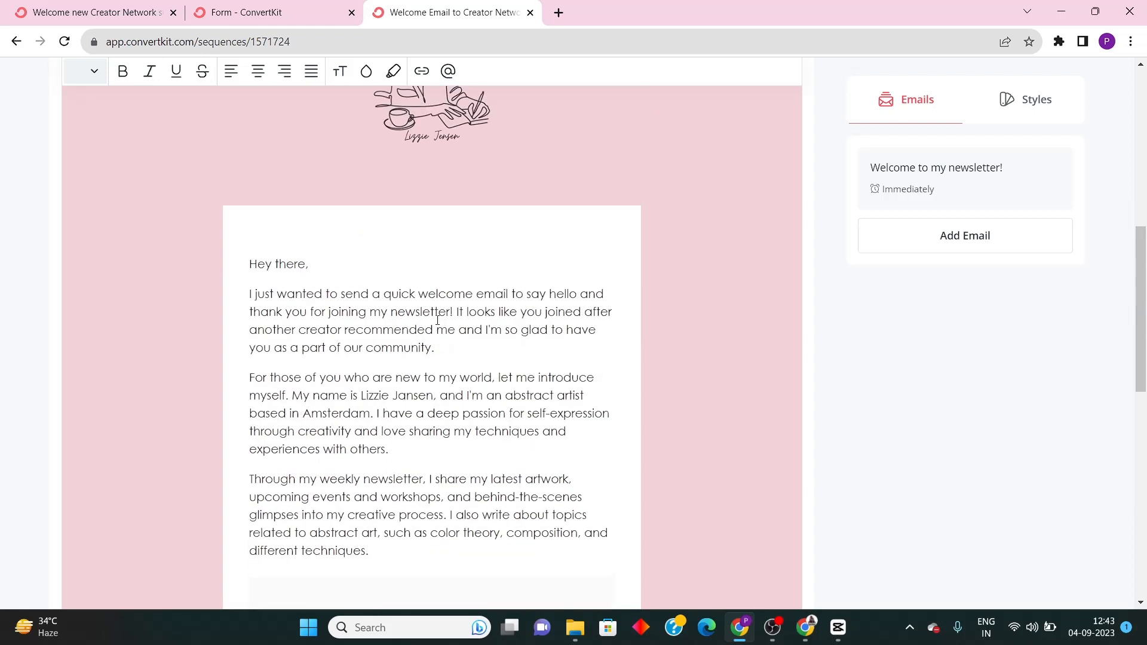
scroll(512, 310, down, 11)
scroll(538, 334, up, 7)
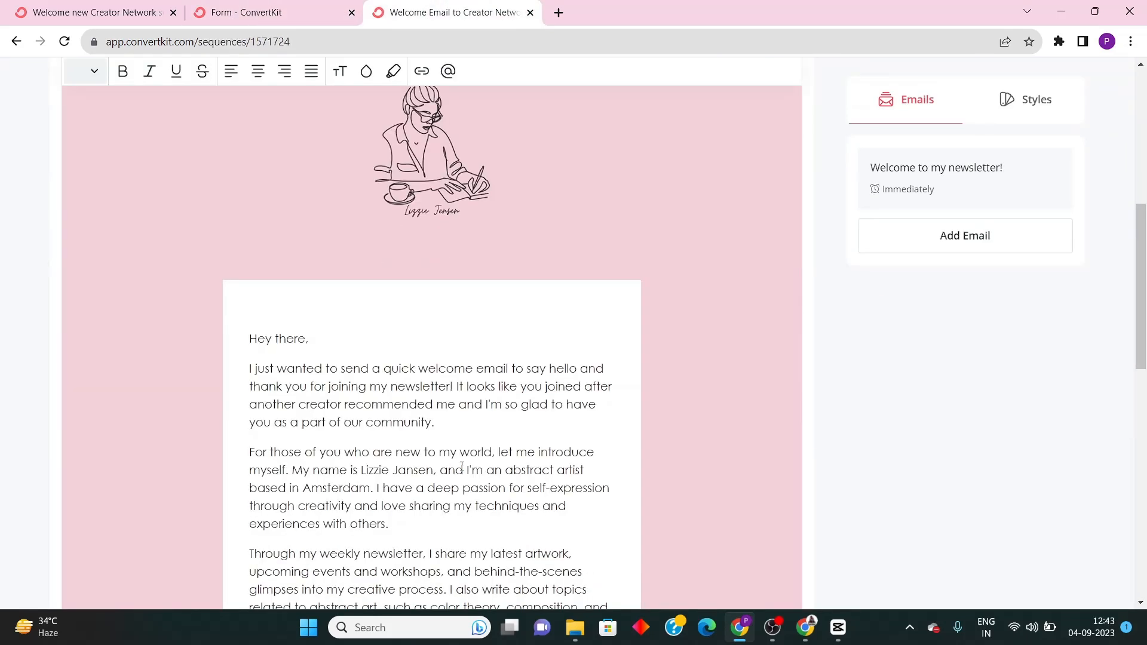
scroll(461, 466, down, 1)
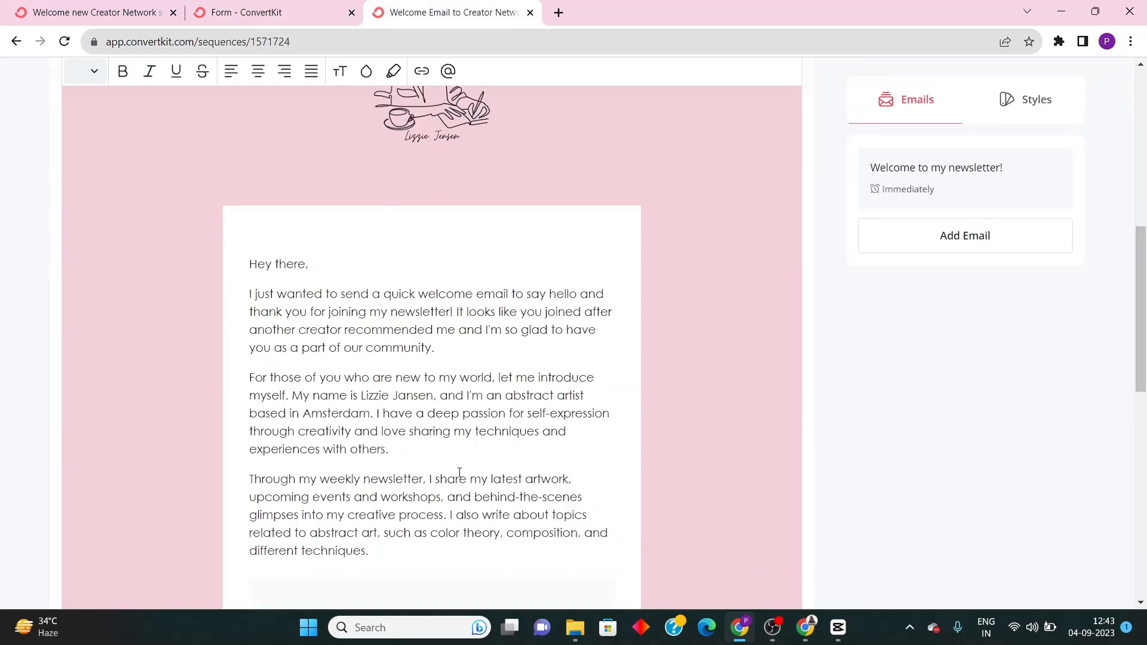
Return to the automation tab and scroll the canvas back to the Form step
click(146, 9)
scroll(545, 390, down, 4)
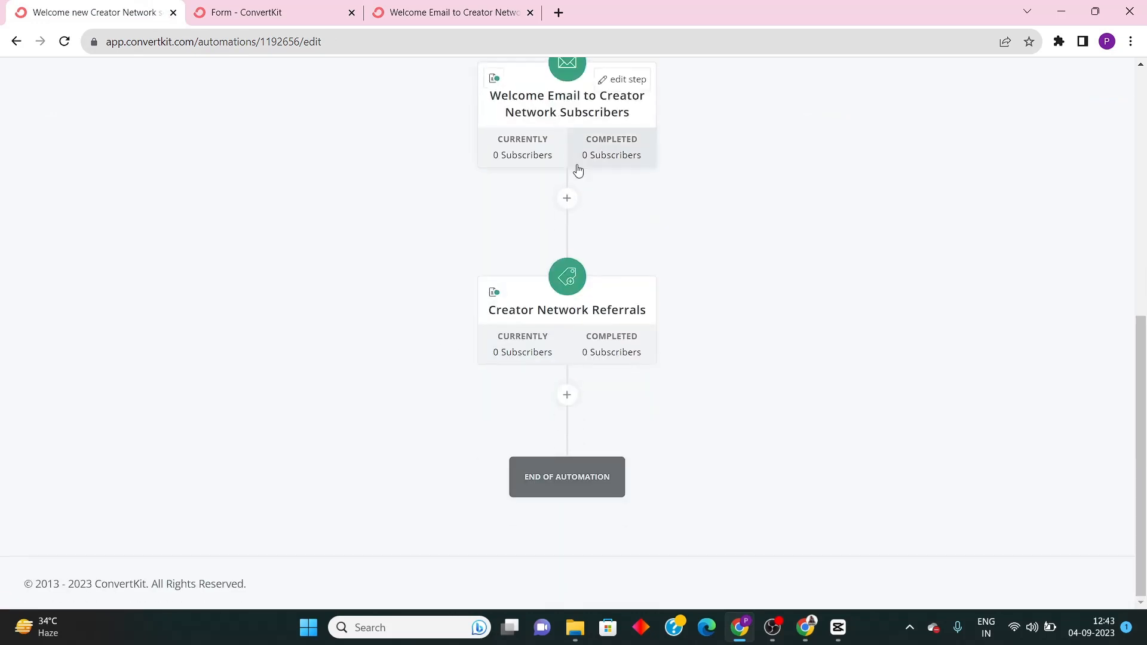
scroll(576, 171, up, 4)
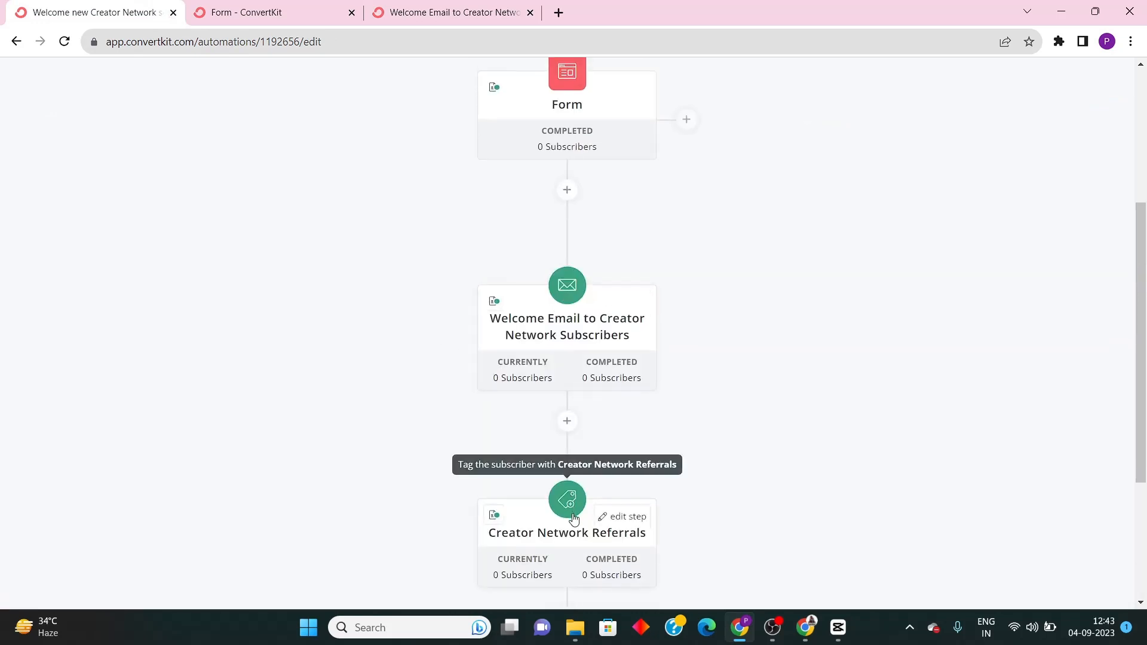
scroll(570, 506, down, 1)
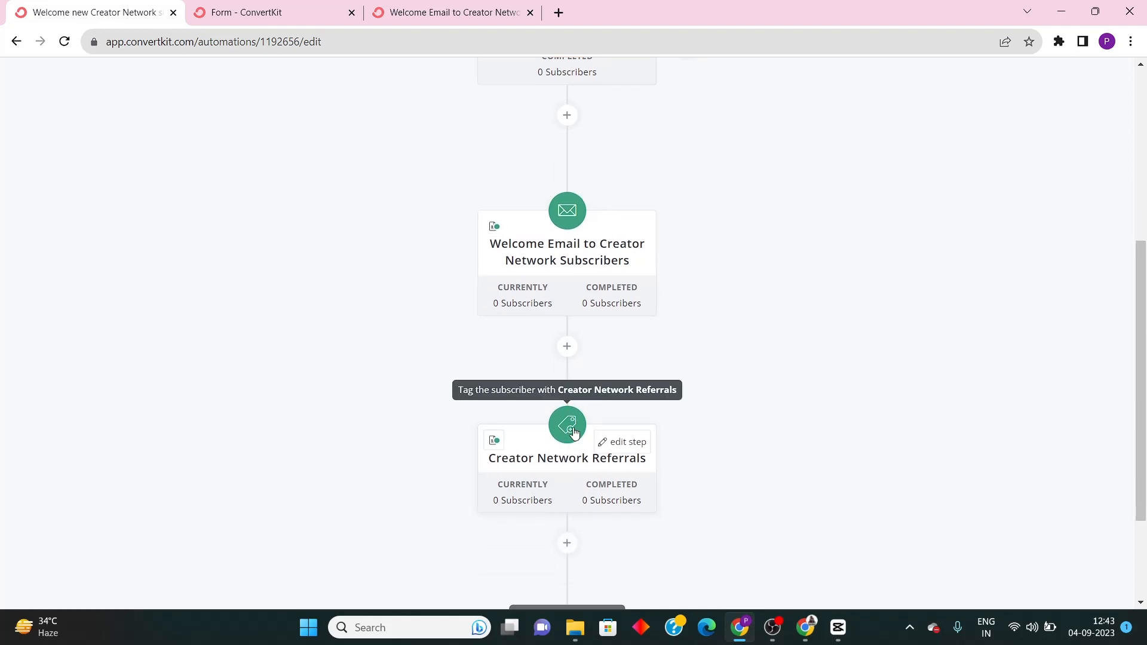
scroll(574, 432, down, 1)
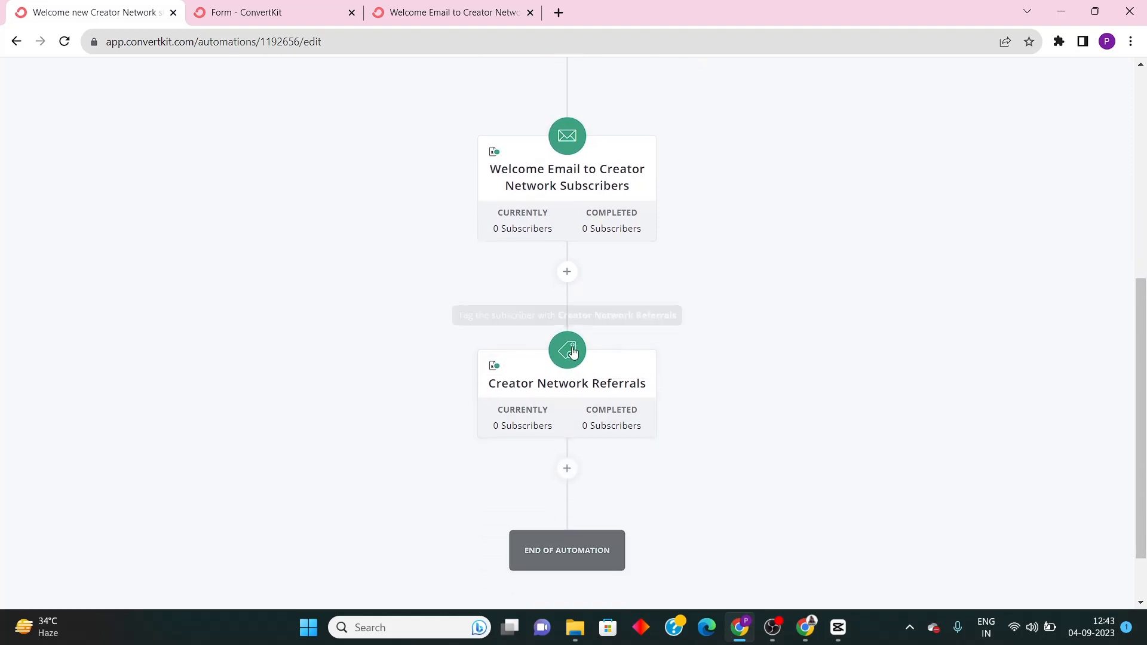
scroll(570, 418, up, 4)
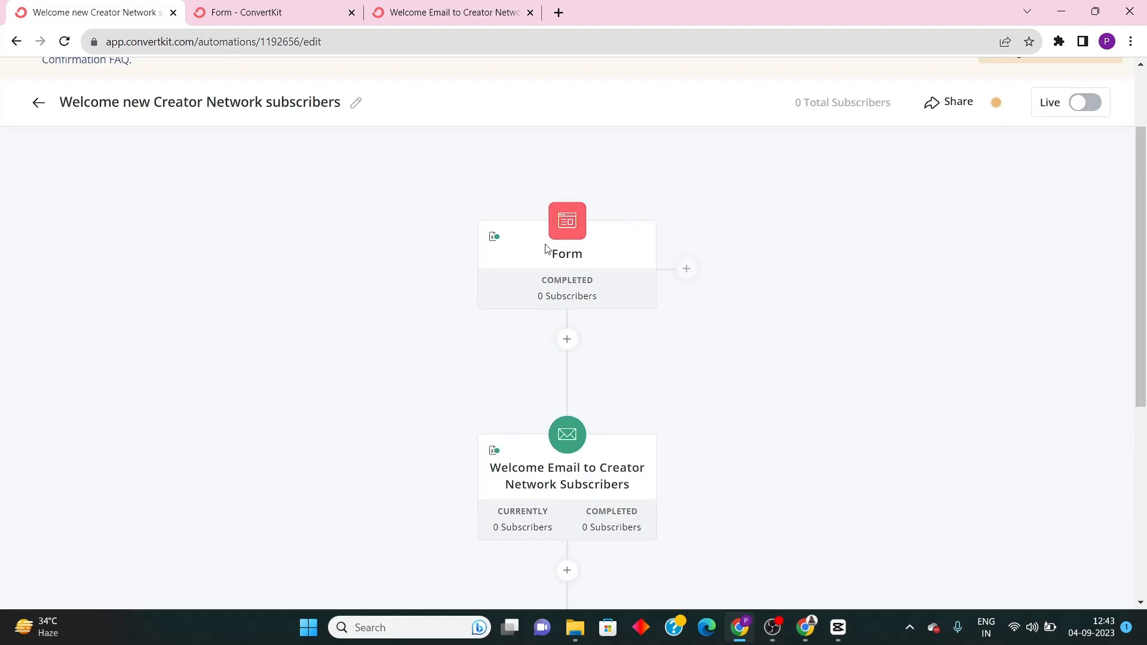
scroll(546, 263, down, 4)
scroll(559, 341, up, 4)
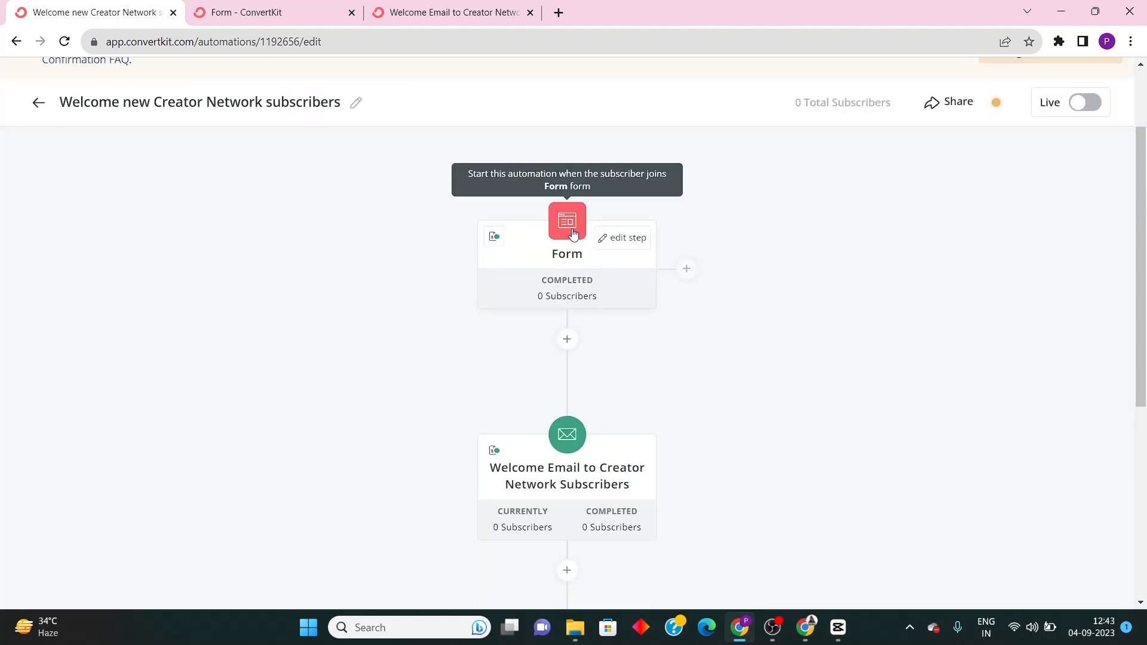
scroll(555, 388, down, 1)
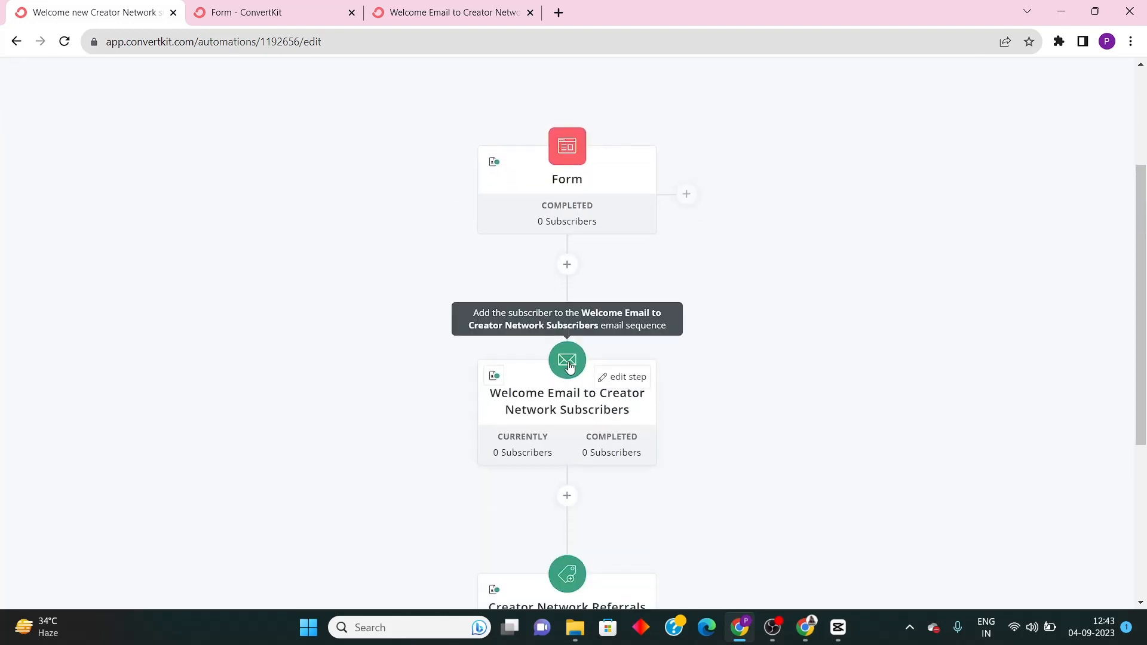
click(316, 11)
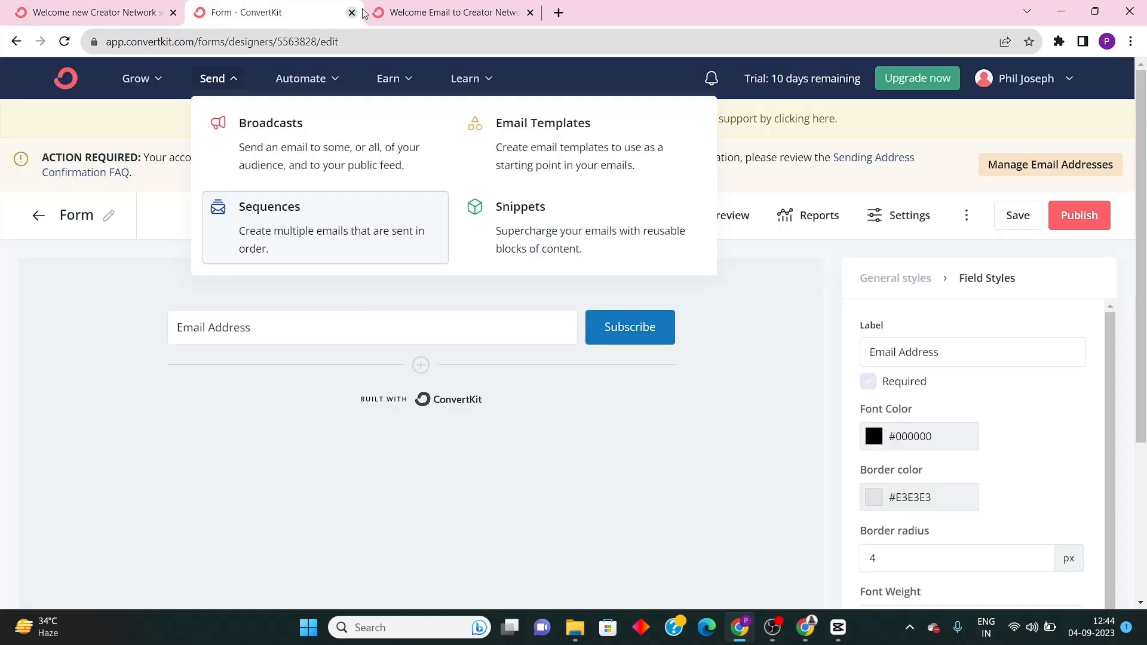
click(430, 12)
click(33, 8)
click(559, 11)
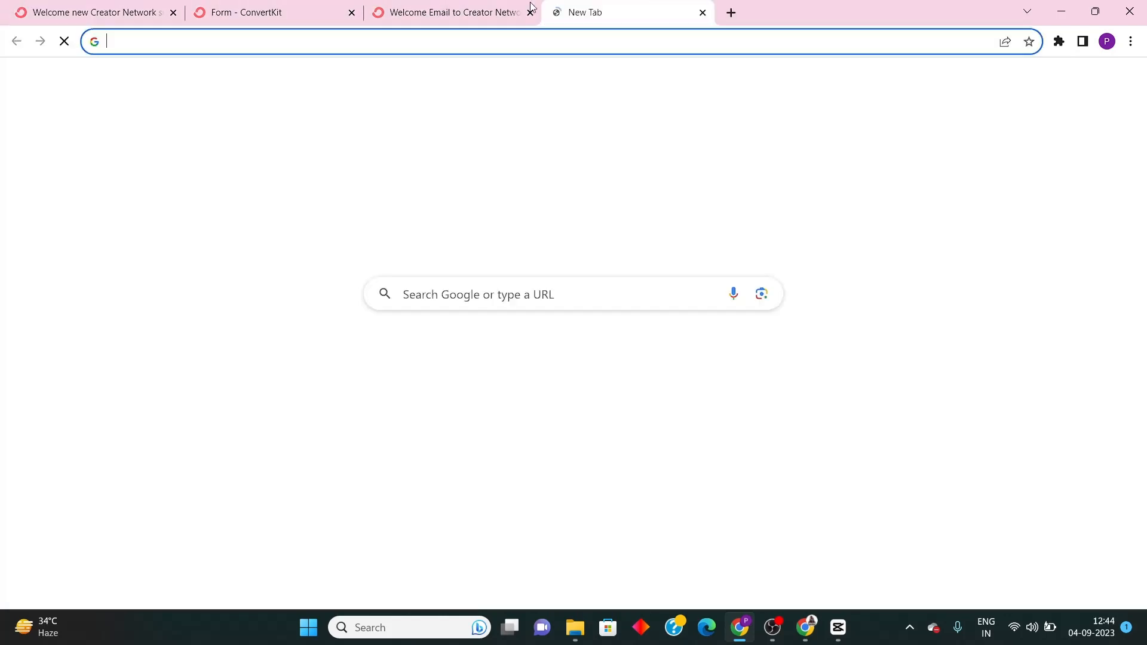
click(518, 6)
click(710, 13)
scroll(624, 283, down, 6)
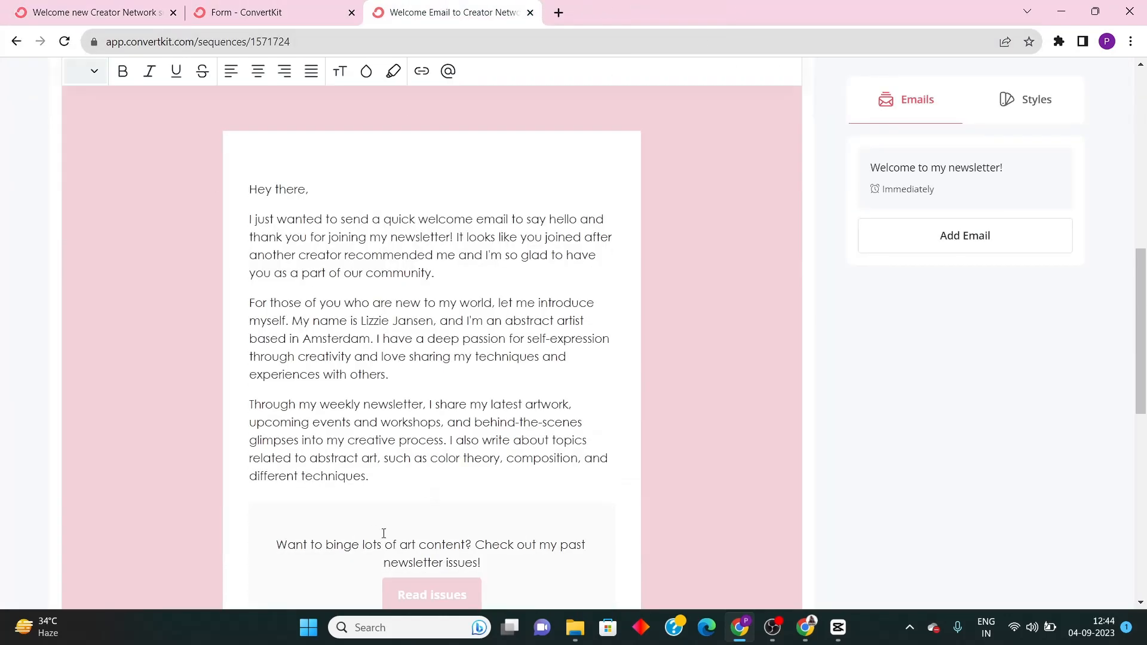
scroll(382, 531, up, 2)
click(92, 47)
click(78, 6)
click(402, 447)
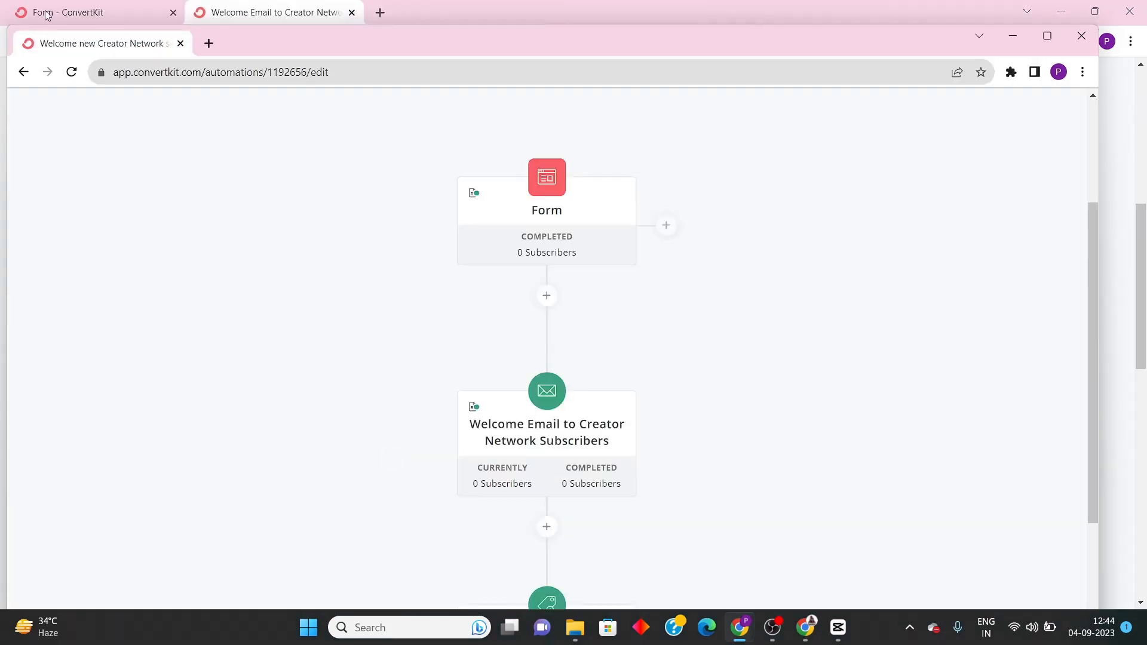
drag(76, 43, 59, 1)
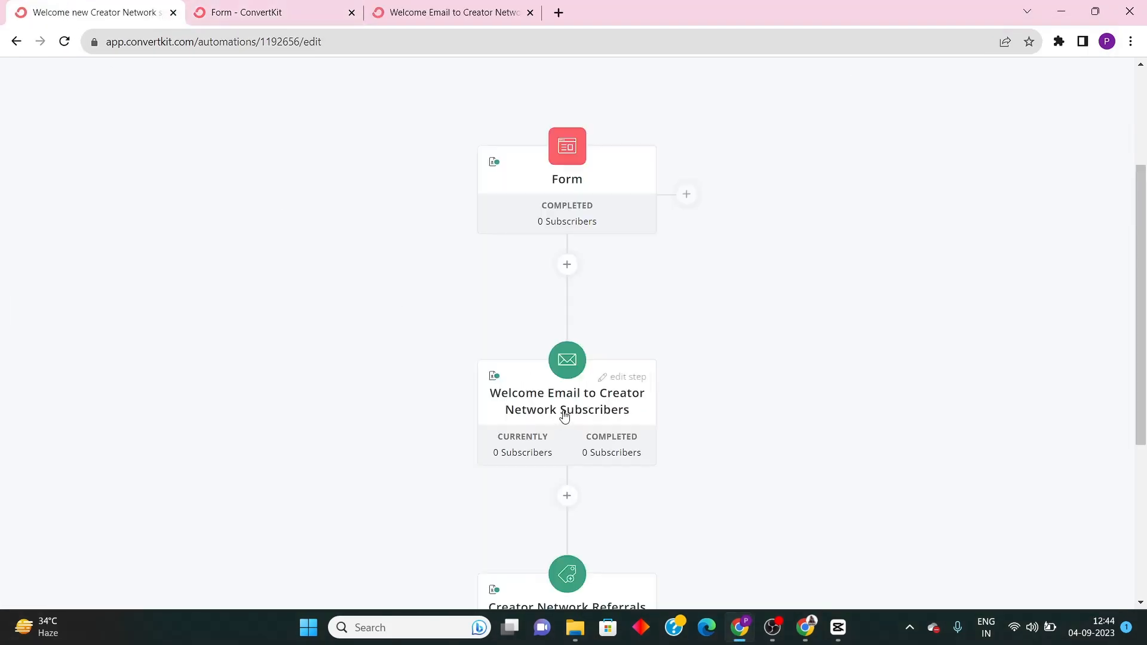
scroll(563, 409, down, 5)
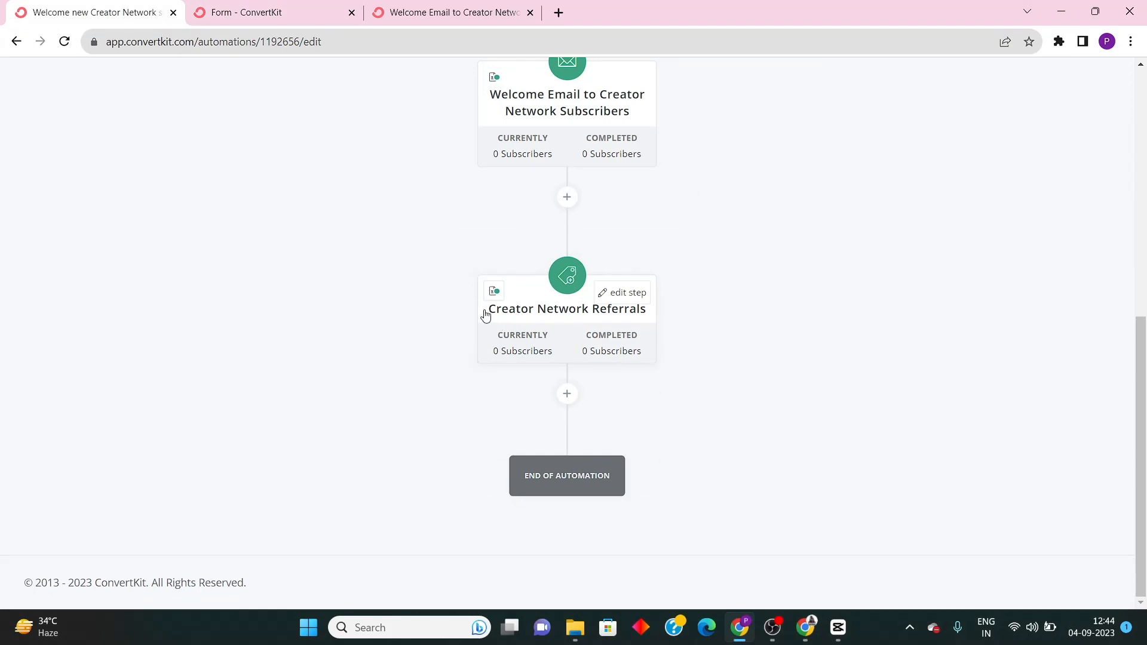
scroll(627, 328, up, 8)
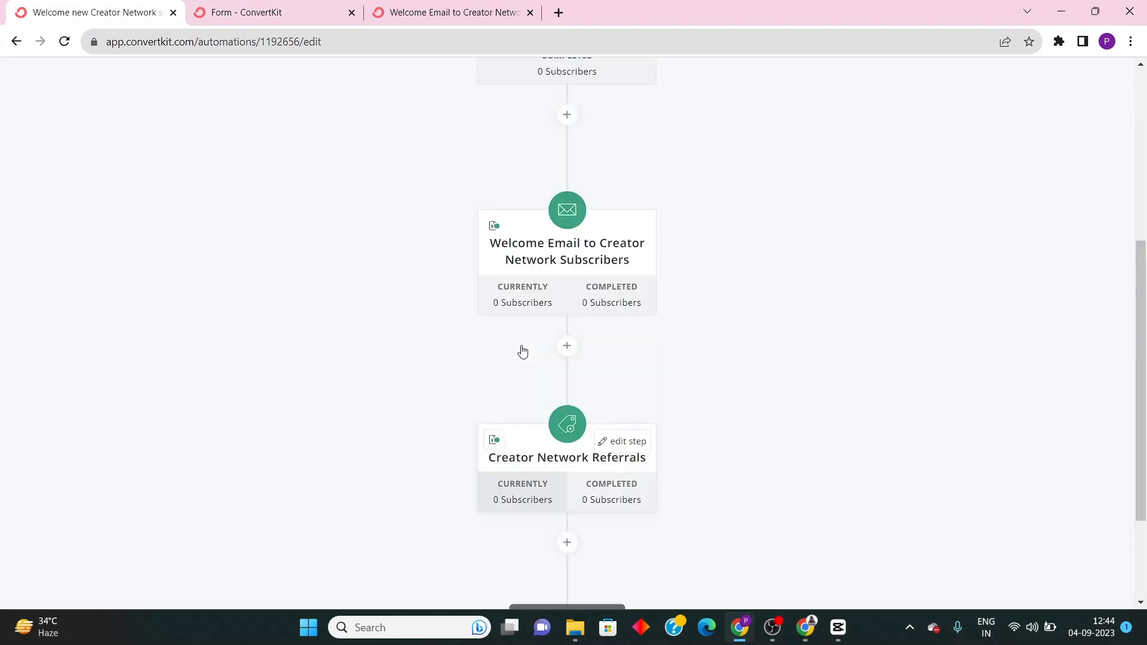
scroll(598, 388, down, 5)
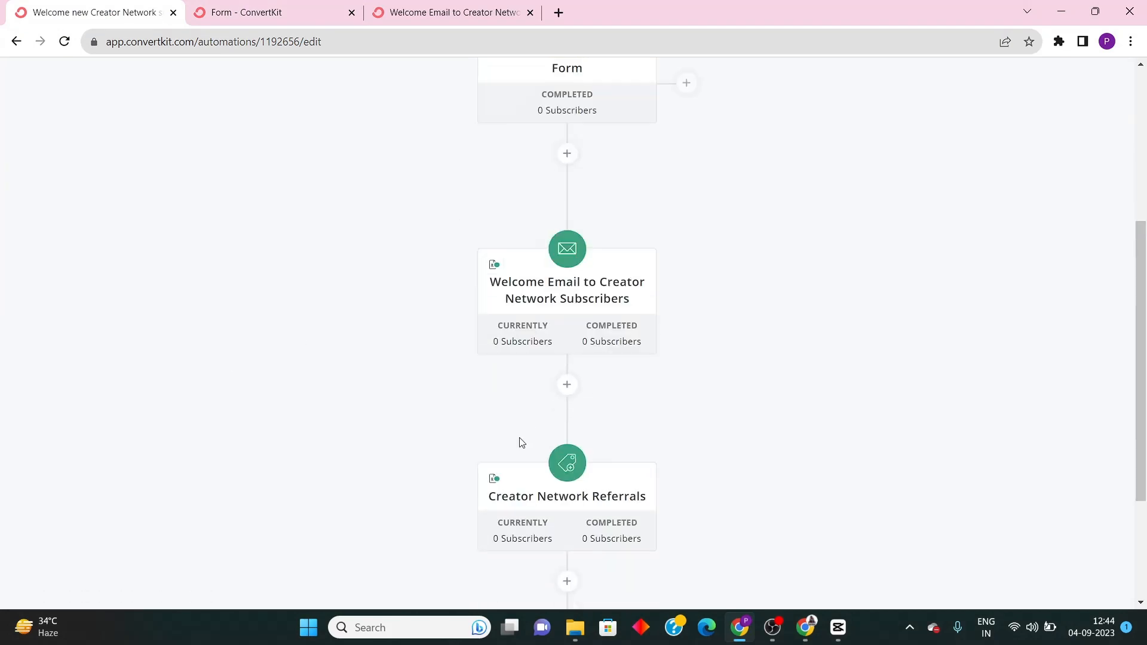
scroll(537, 430, up, 3)
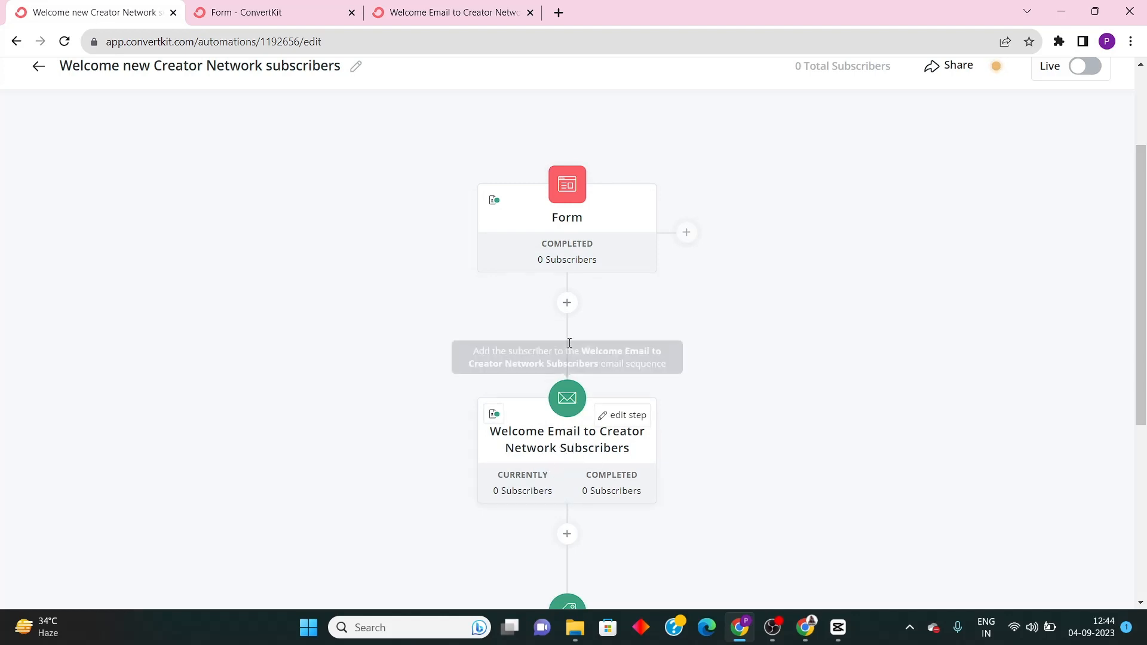
click(564, 305)
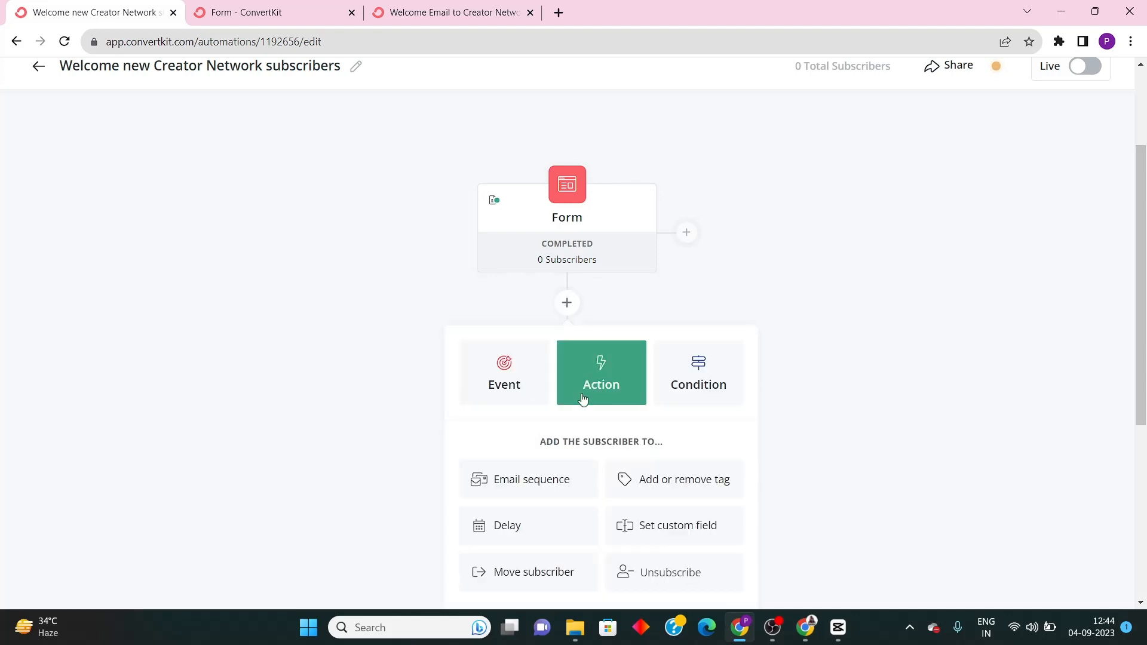
scroll(582, 399, down, 4)
click(510, 172)
click(616, 163)
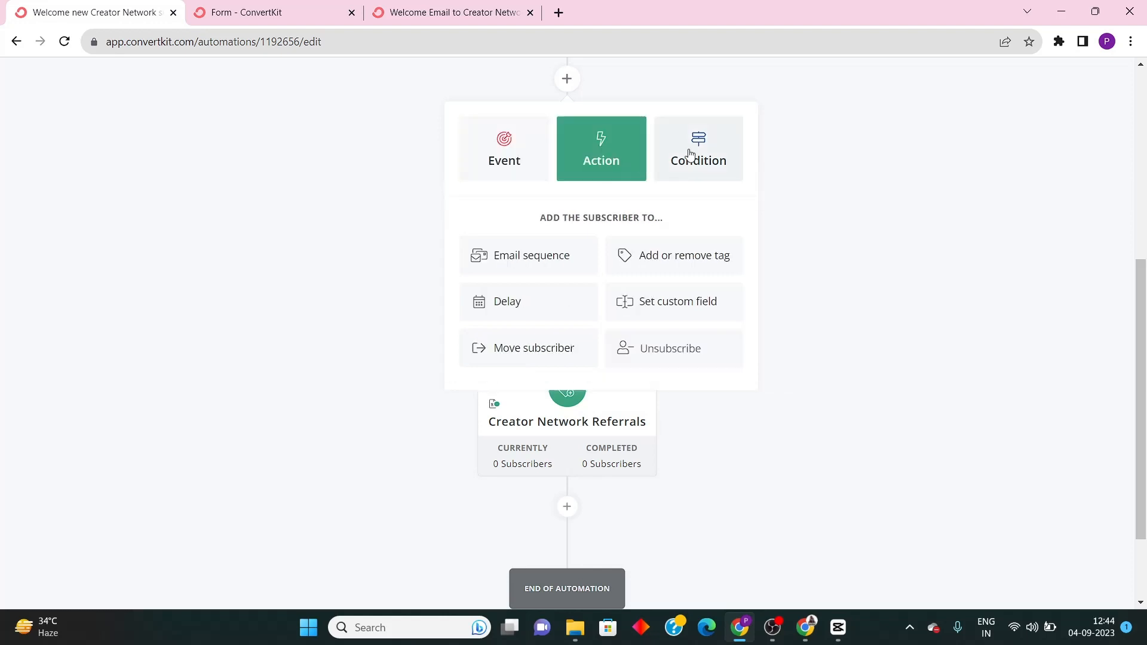
click(690, 154)
scroll(653, 244, up, 2)
click(508, 242)
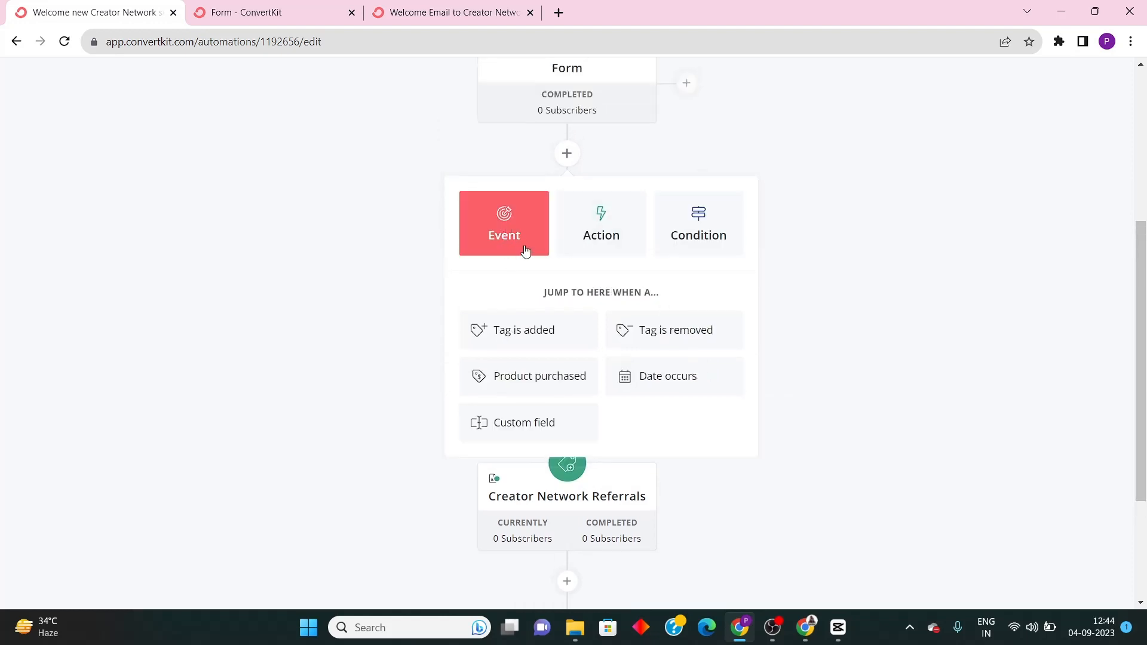
click(601, 235)
click(692, 235)
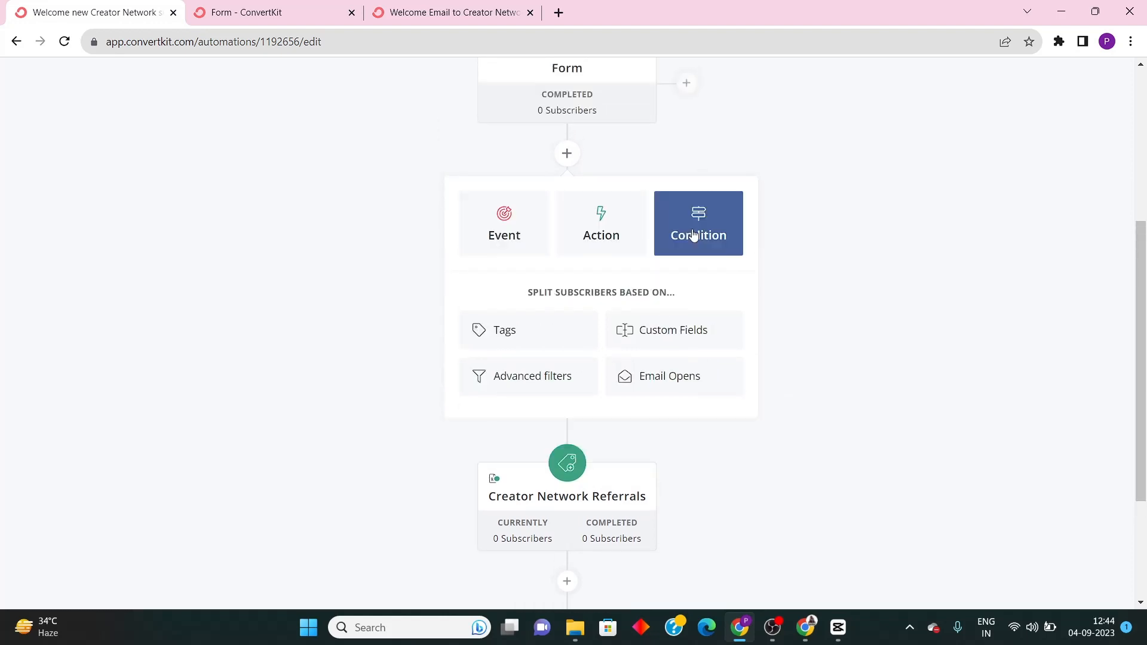
click(481, 244)
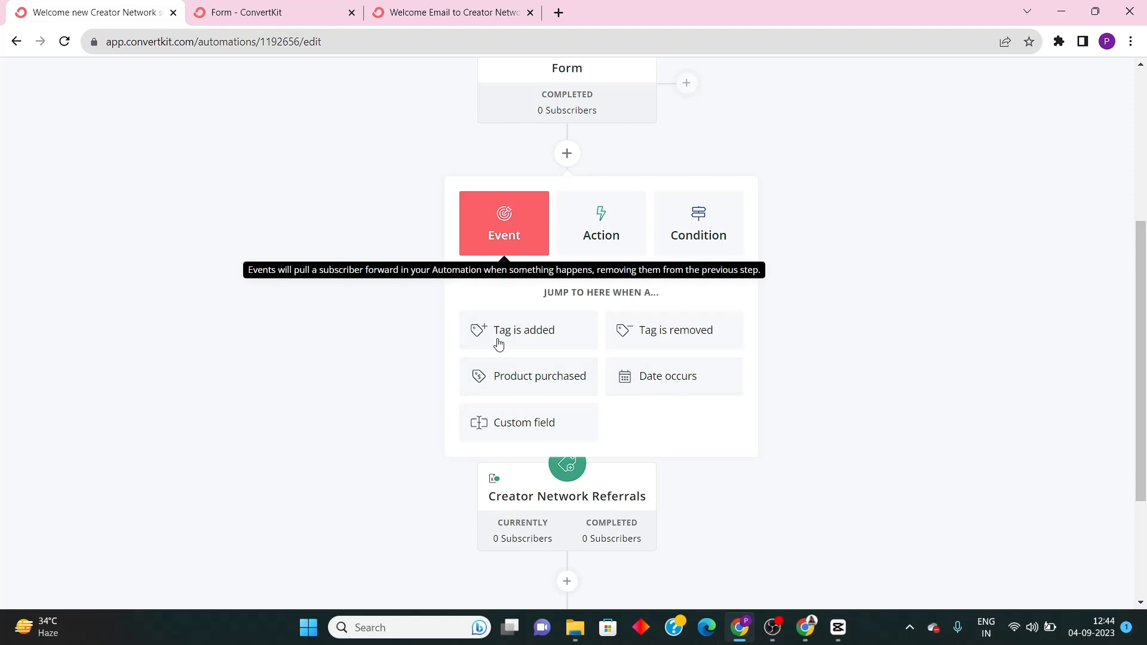
click(530, 332)
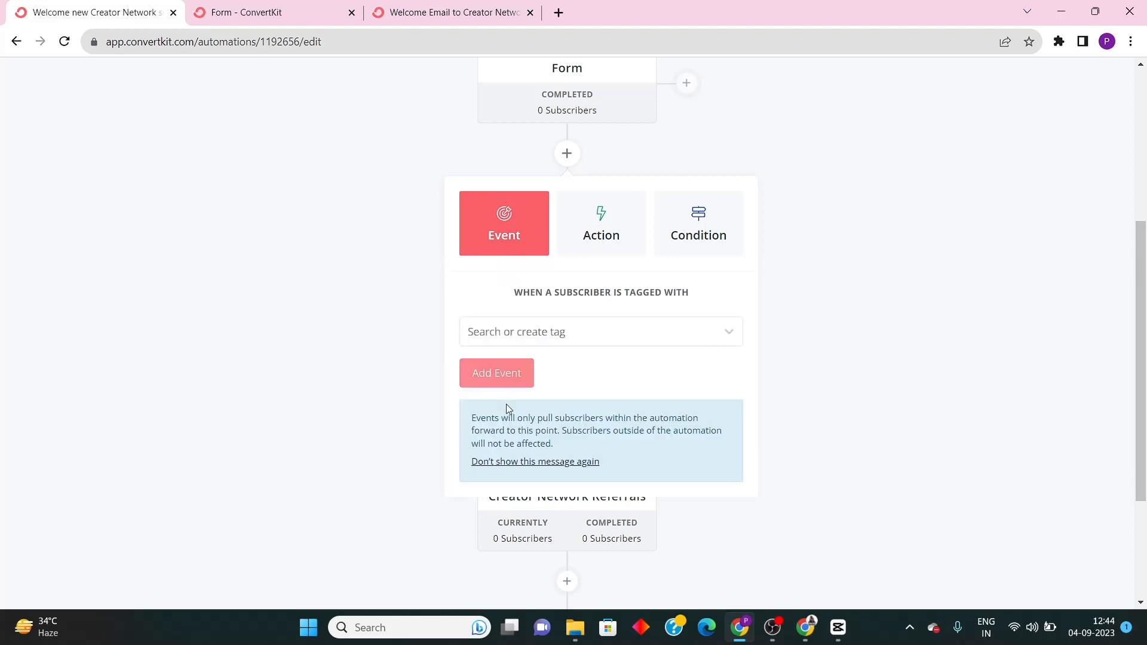
click(525, 334)
click(384, 320)
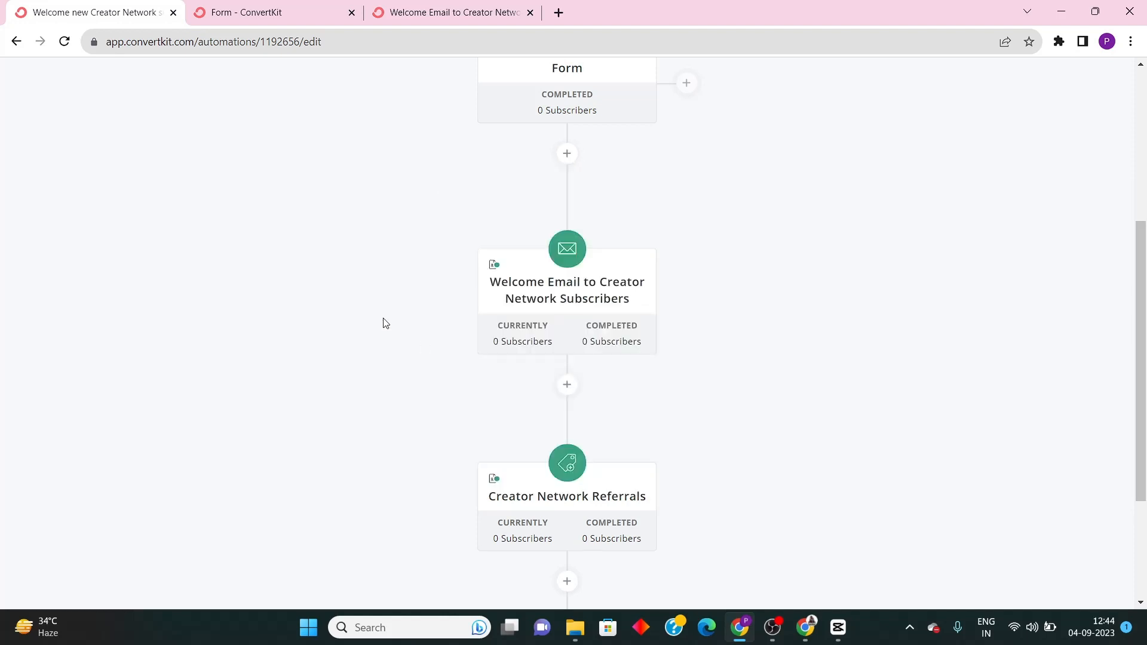
scroll(564, 287, up, 3)
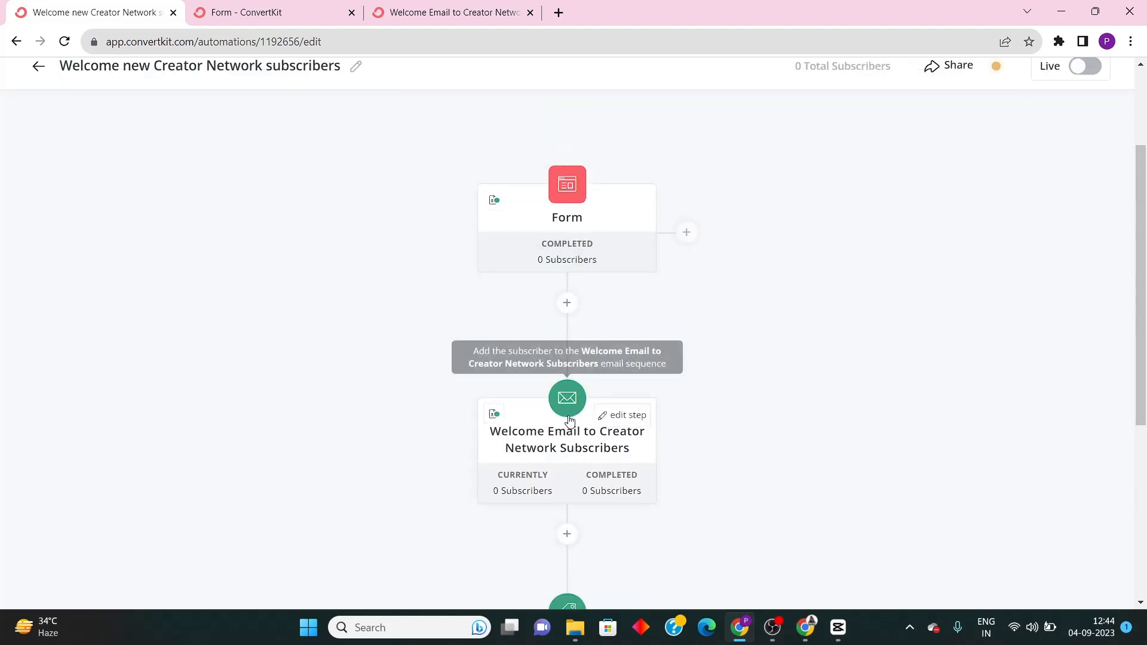
Add an Email sequence action 'Welcome Email to Creator Network Subscribers' below the Form
click(567, 303)
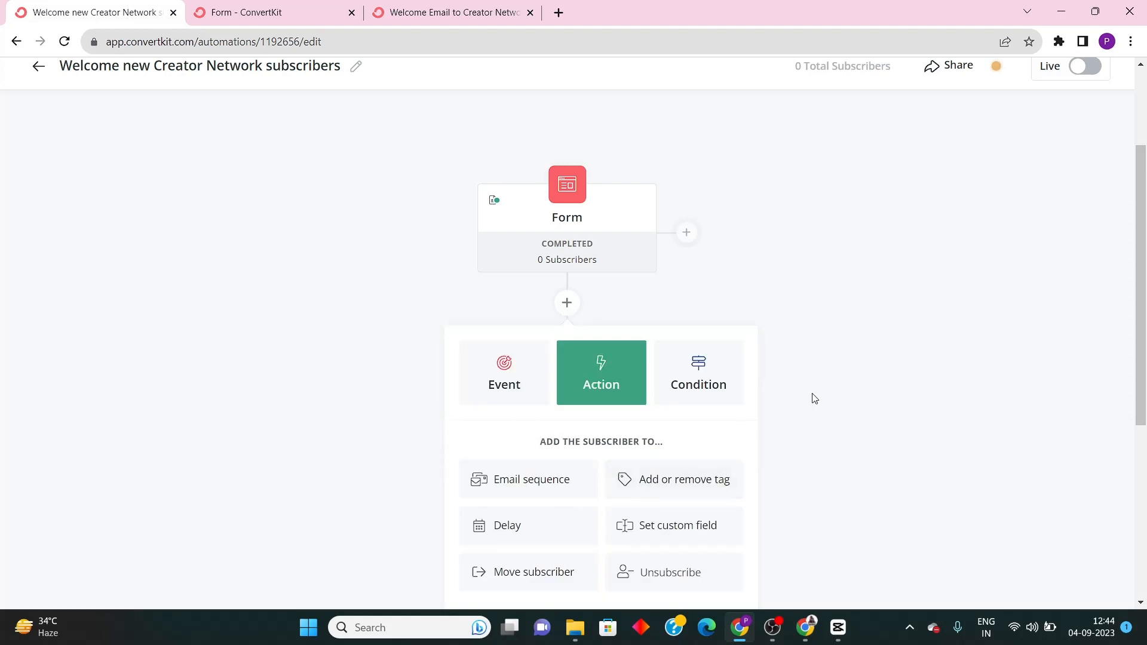
scroll(538, 485, down, 3)
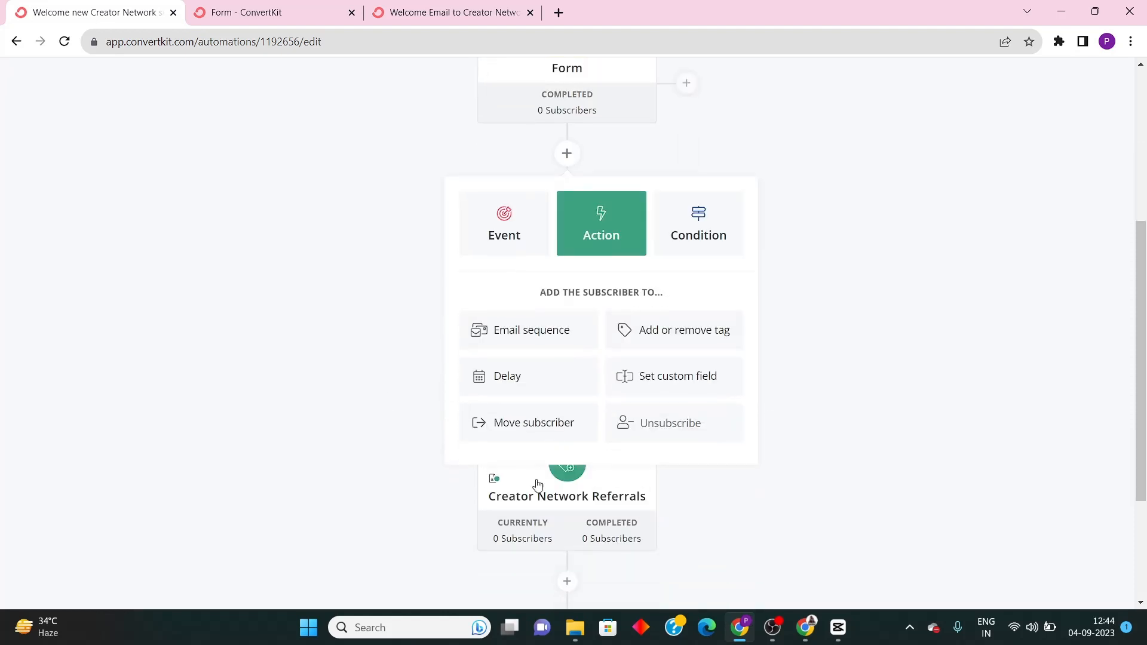
click(530, 332)
scroll(600, 209, up, 3)
click(567, 303)
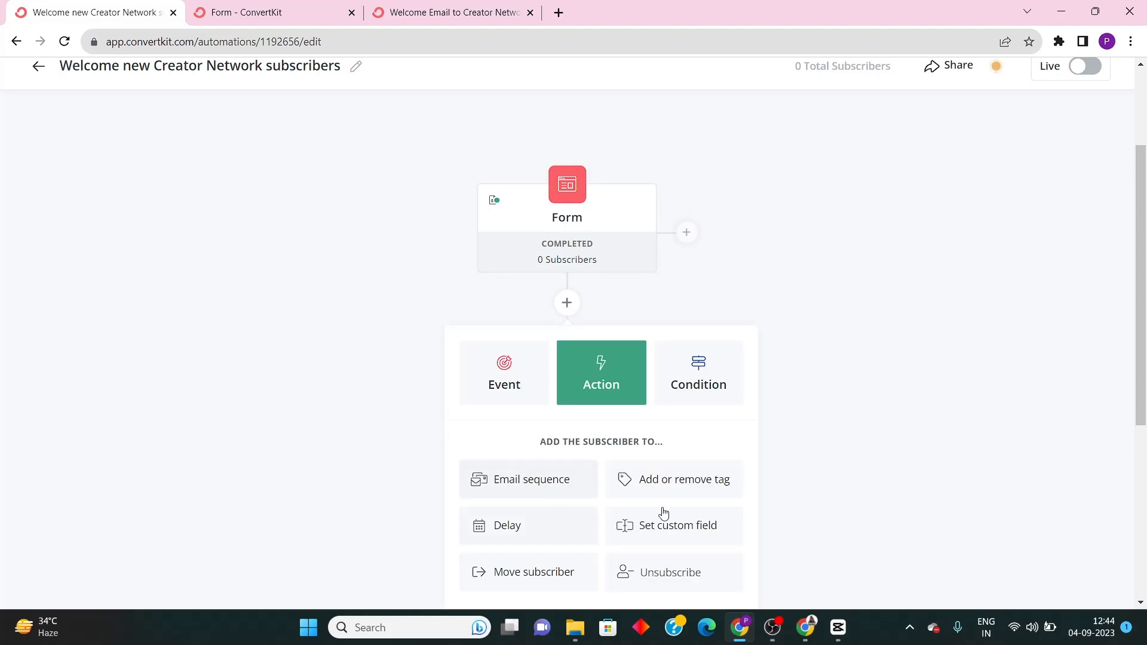
scroll(538, 358, down, 4)
scroll(567, 330, up, 3)
click(541, 409)
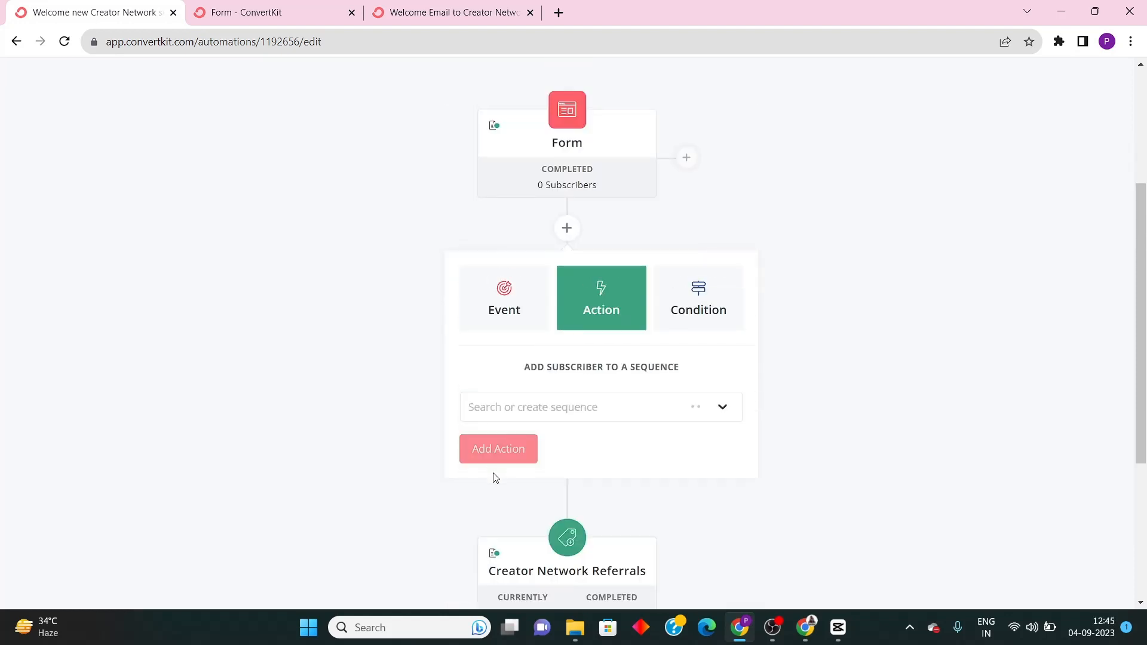
click(528, 413)
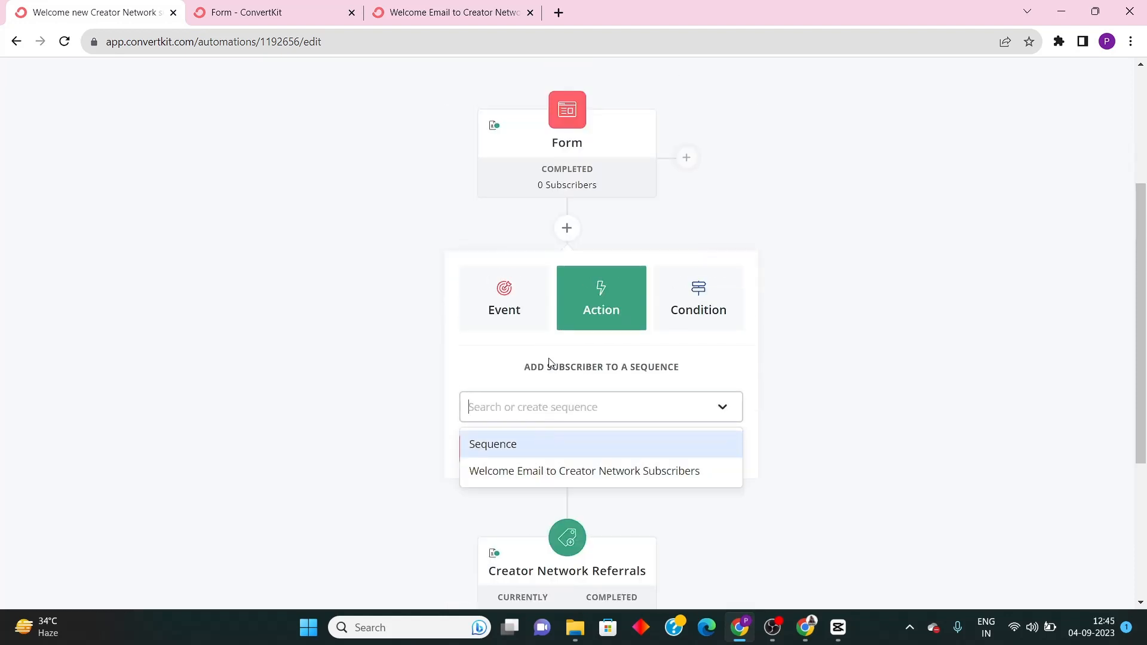
click(543, 471)
click(499, 449)
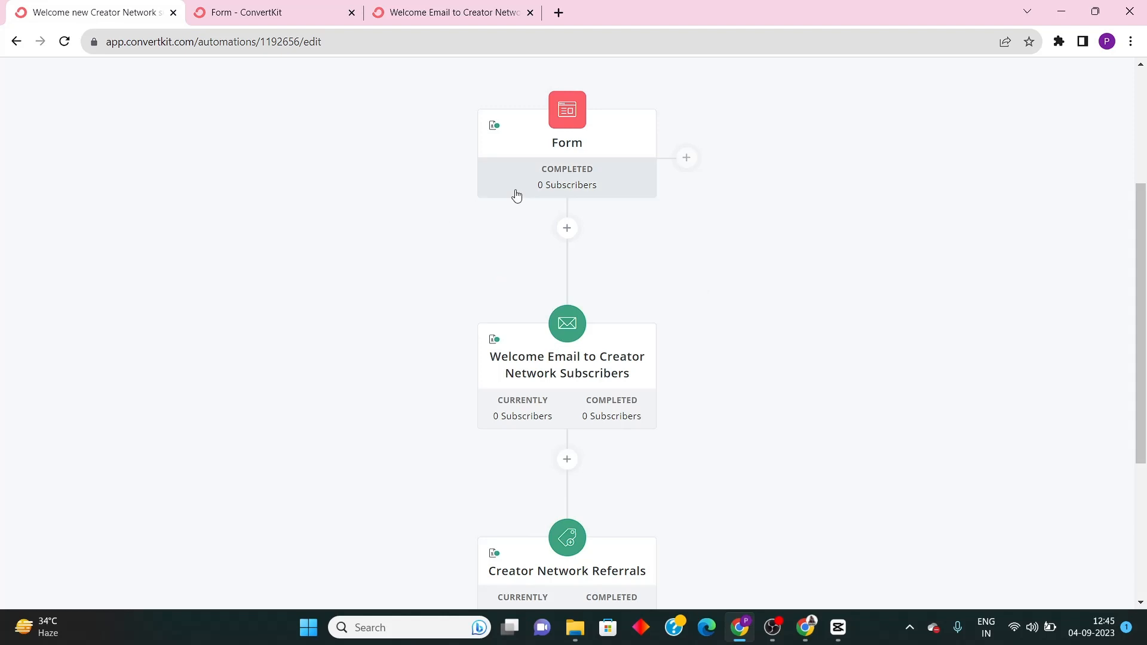
Open the new sequence step, then reopen the automation from the automations list
click(567, 343)
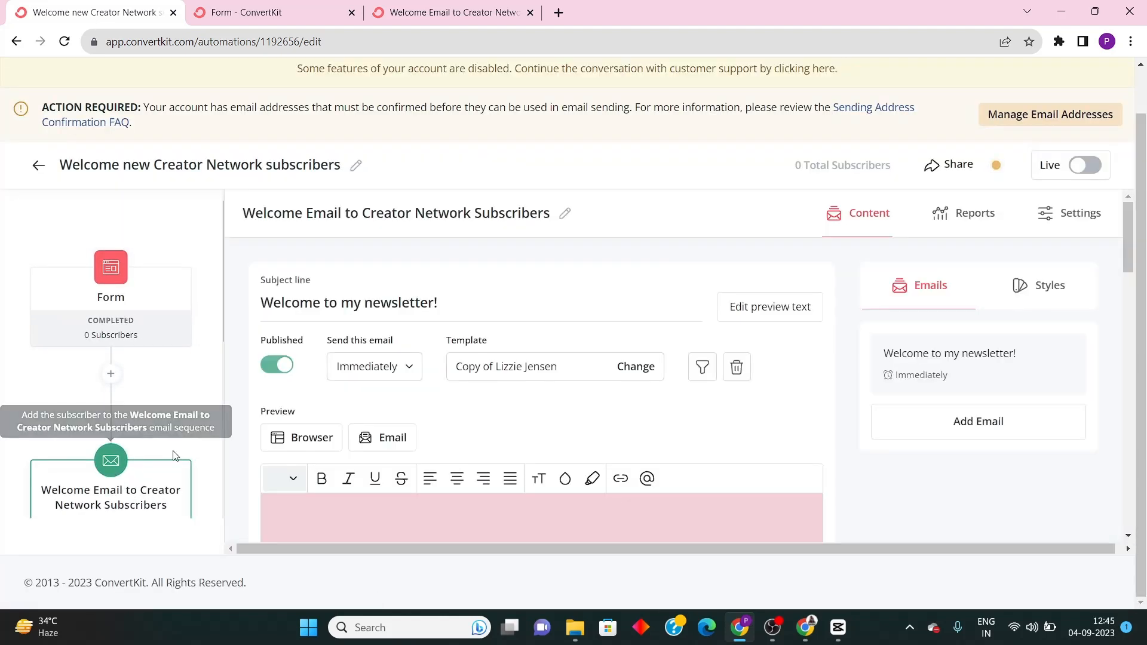
scroll(21, 149, up, 2)
click(32, 221)
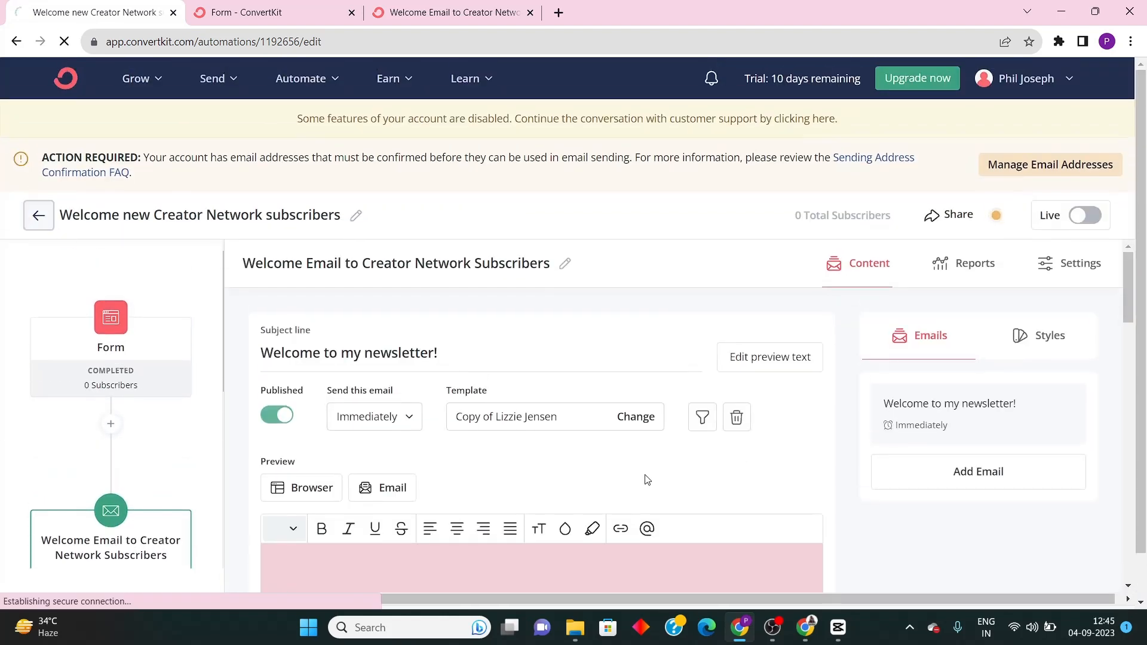
scroll(198, 406, down, 4)
click(159, 138)
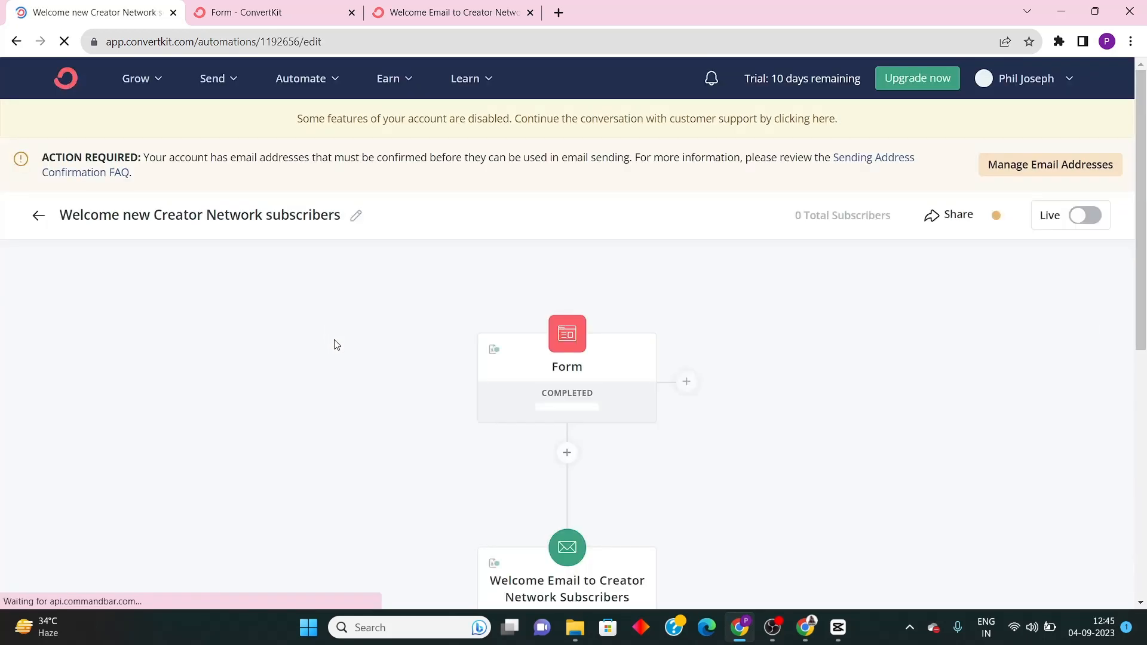
scroll(538, 396, down, 4)
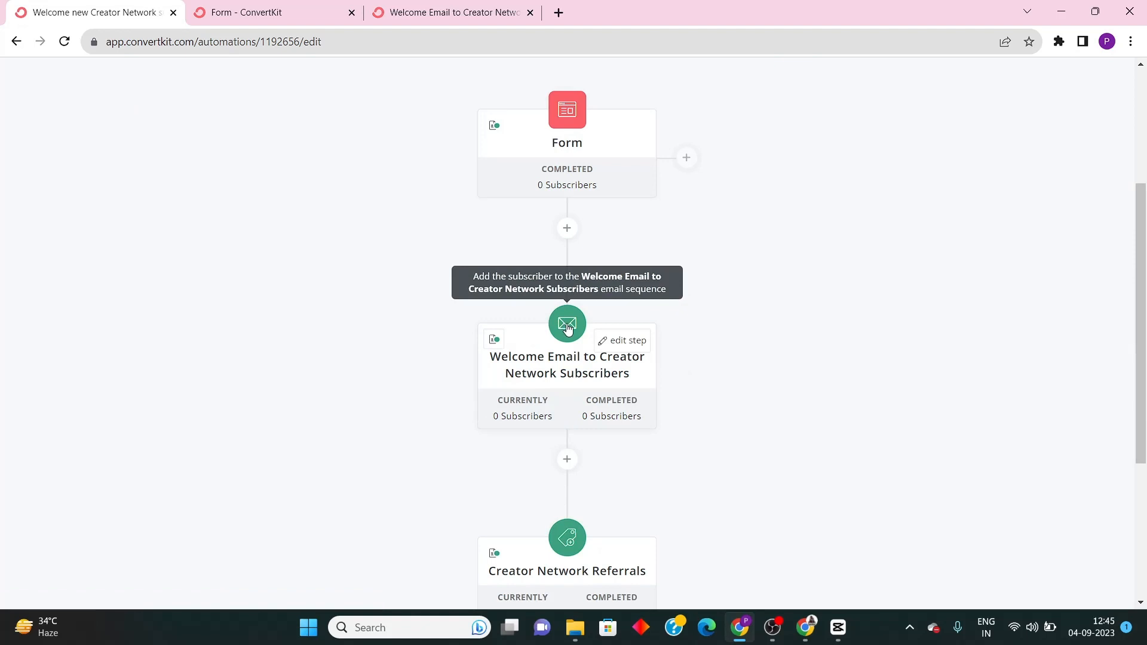
click(563, 264)
click(602, 359)
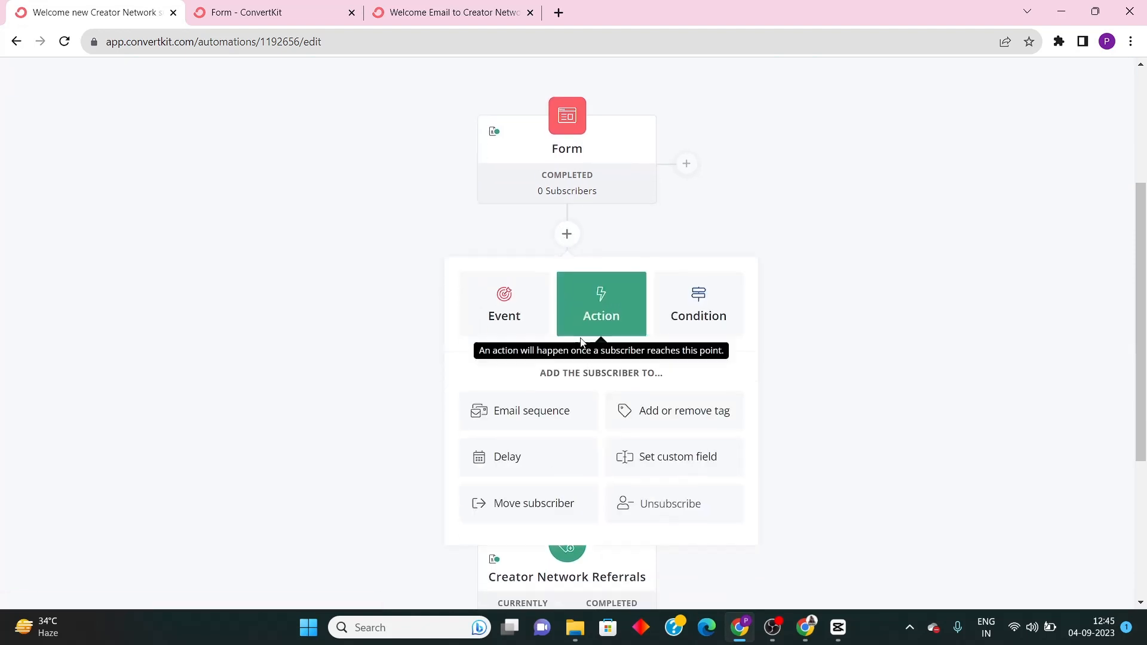
click(388, 352)
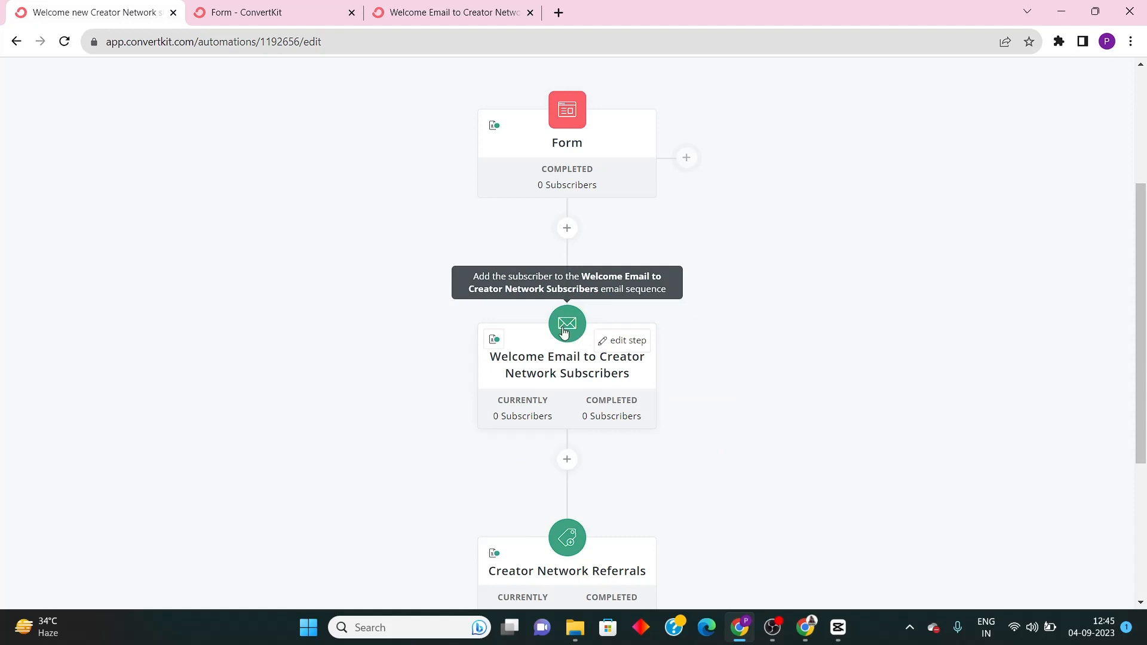
click(568, 232)
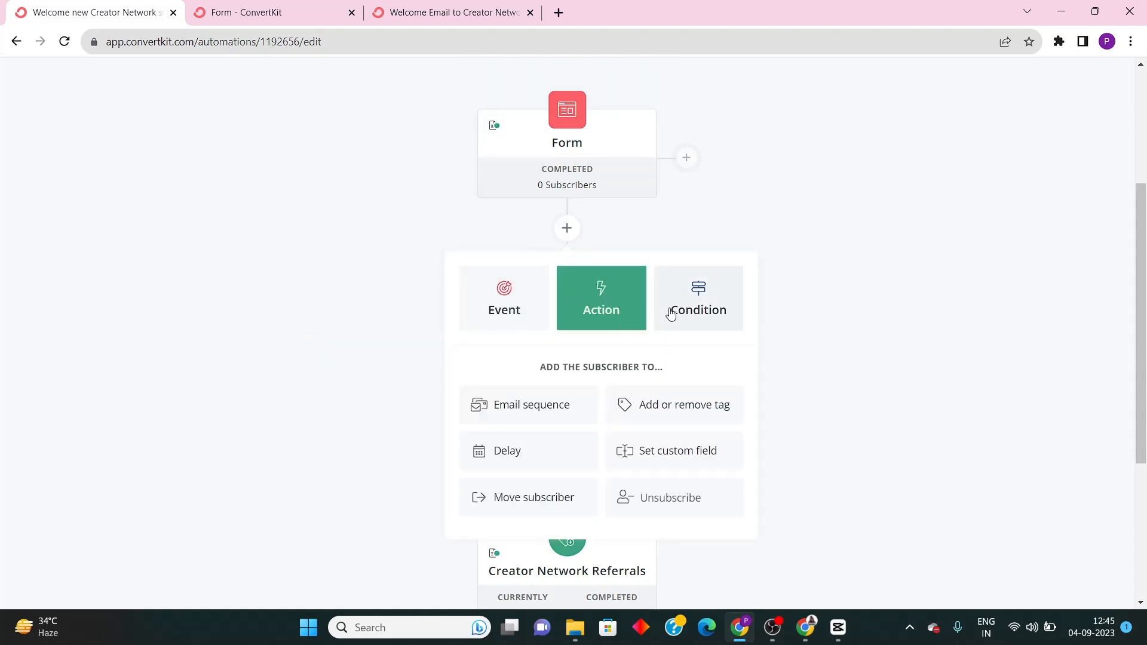
click(698, 300)
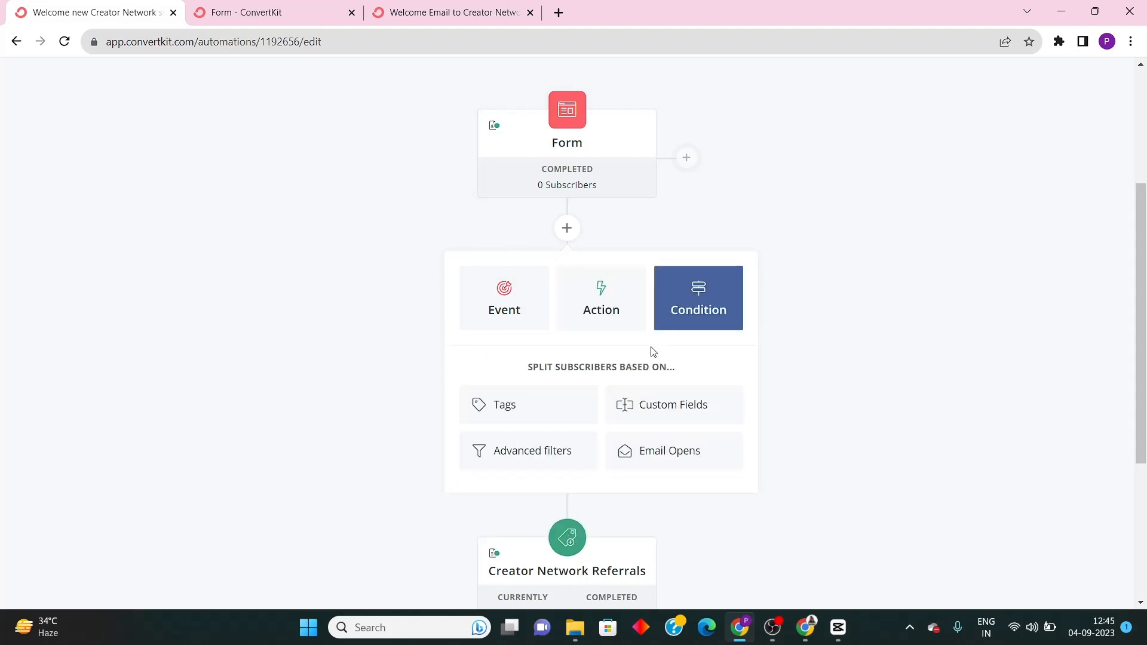
click(518, 423)
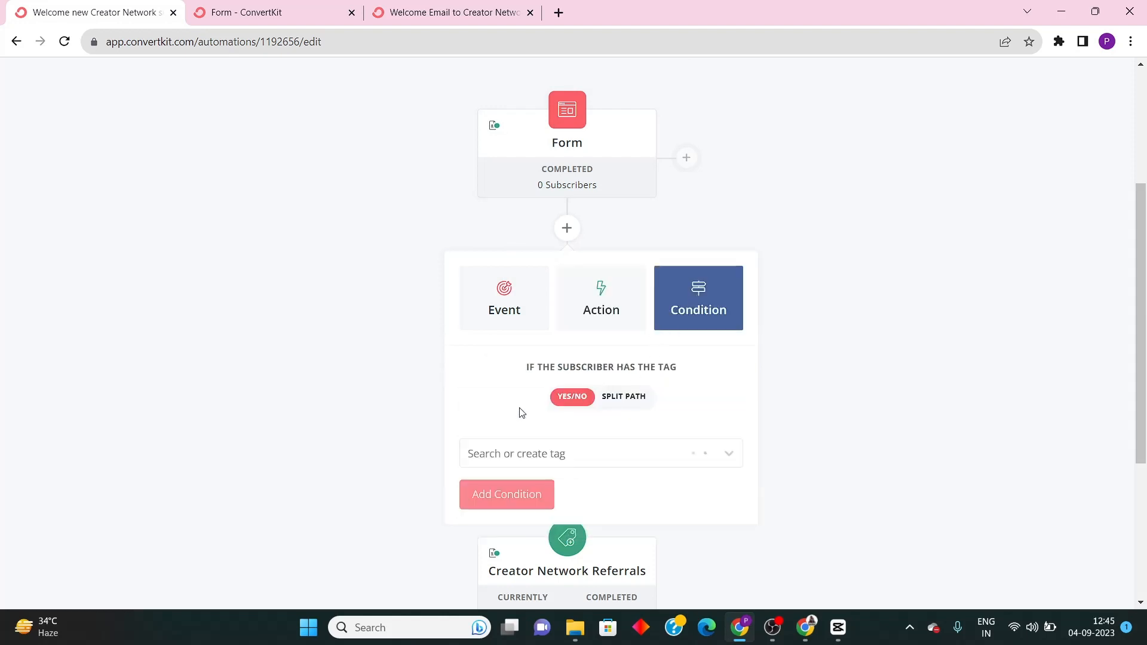
click(545, 463)
scroll(545, 502, down, 2)
scroll(681, 457, up, 4)
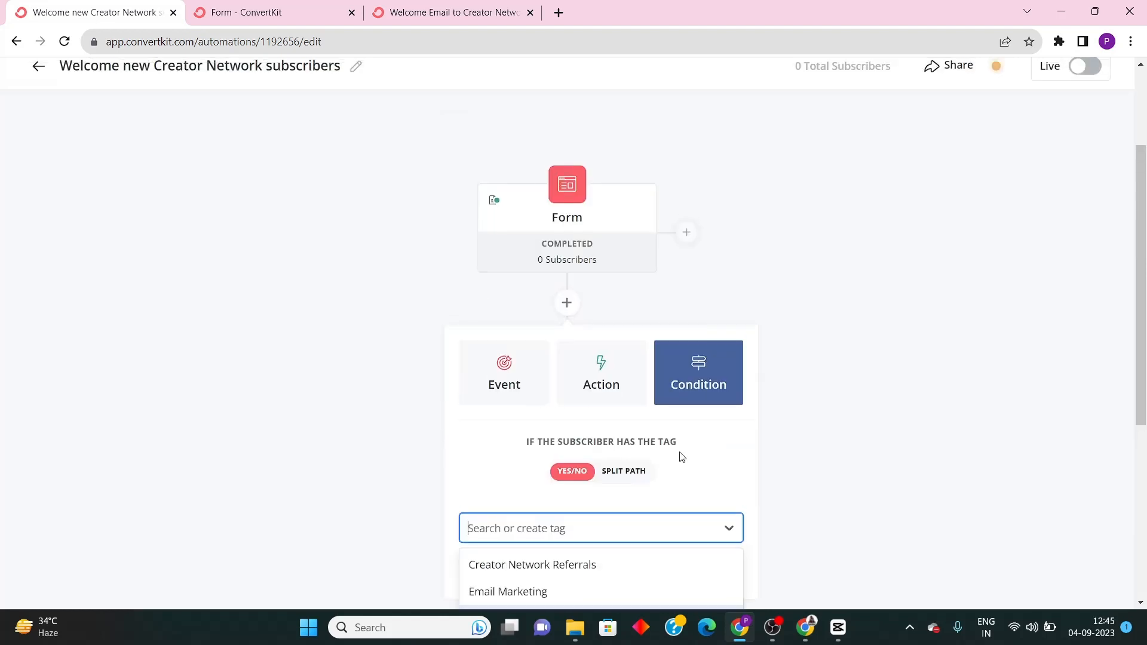
scroll(700, 421, down, 4)
click(831, 306)
scroll(794, 380, up, 4)
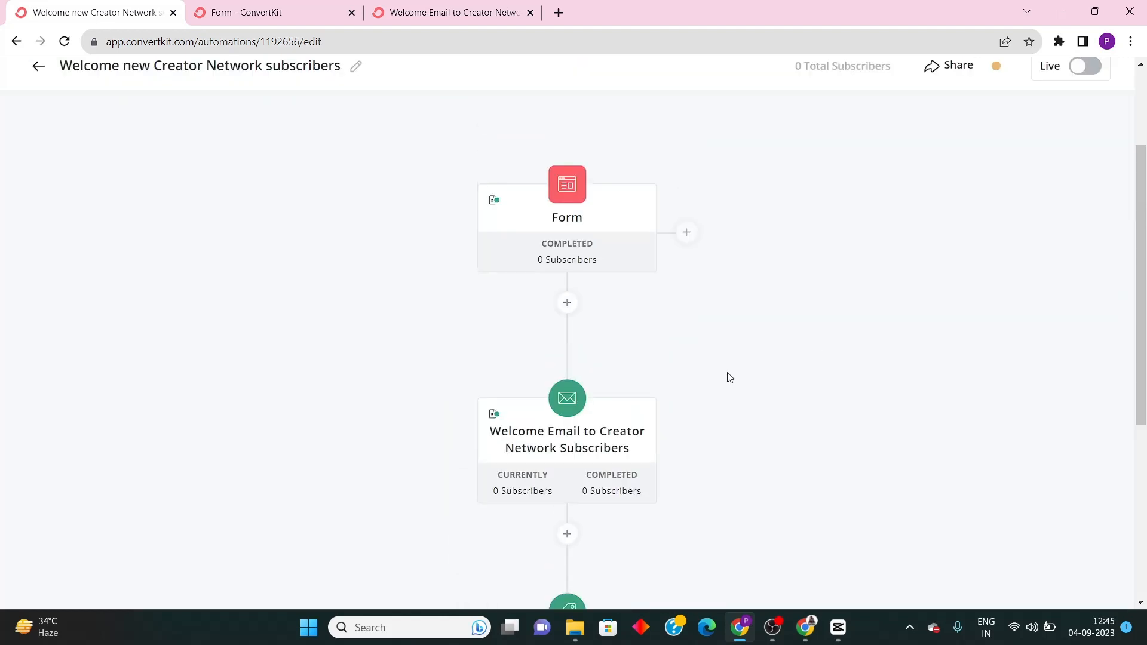
scroll(726, 379, down, 4)
scroll(675, 458, down, 1)
scroll(620, 463, up, 2)
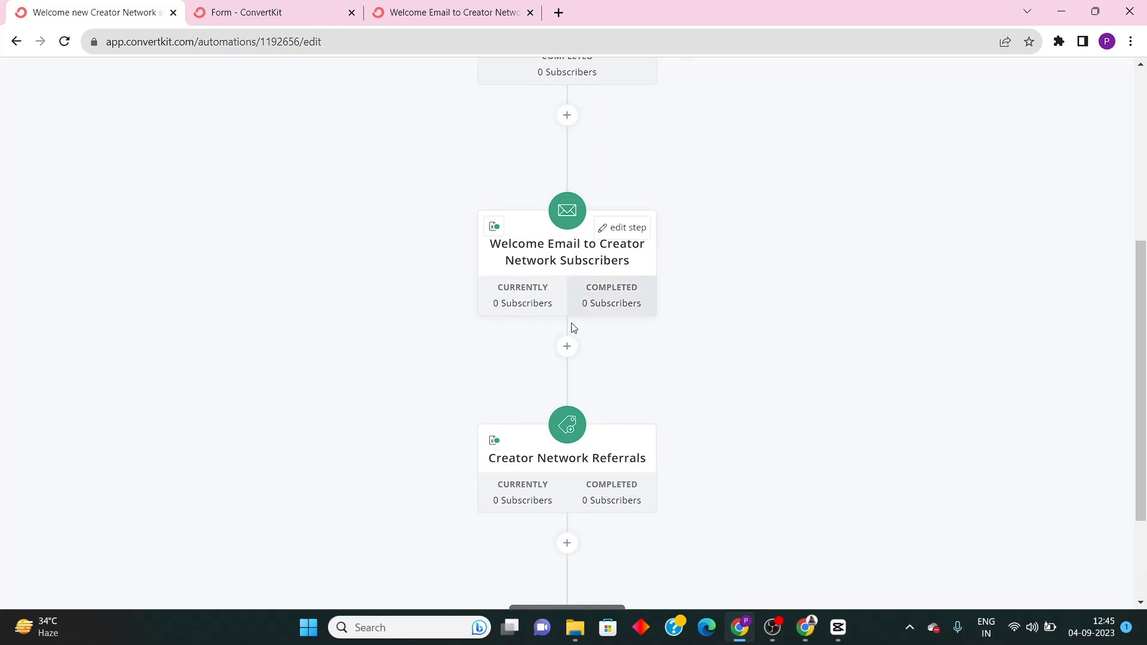
Try a Tags condition with Onboarded below the welcome email, without adding it
click(563, 350)
click(858, 334)
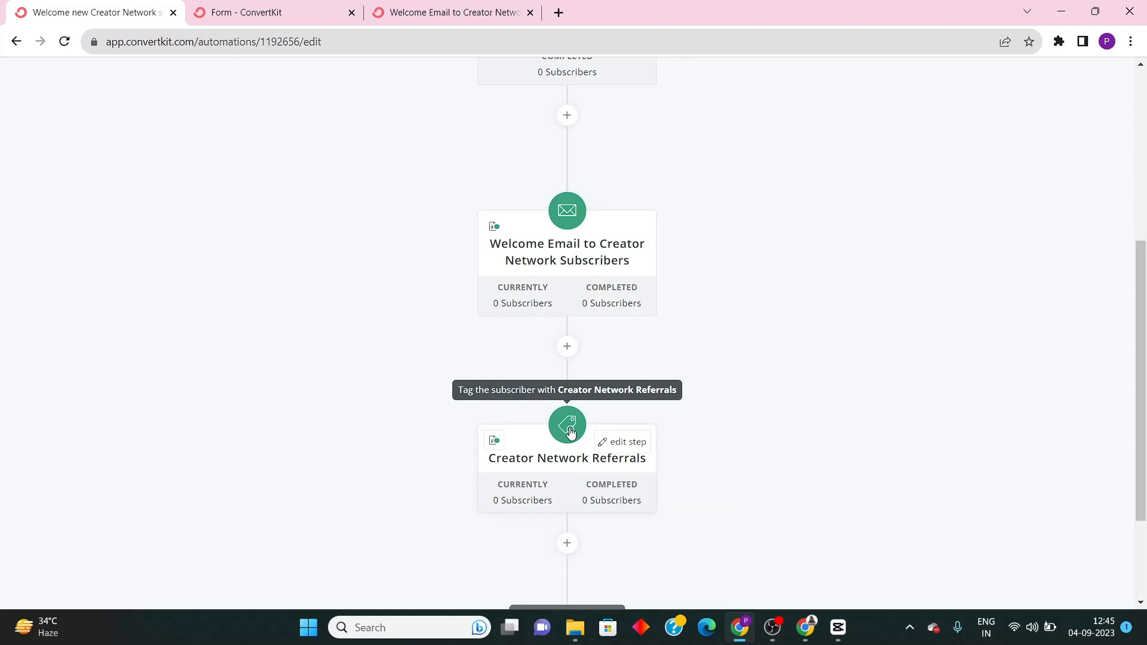
click(567, 347)
scroll(663, 457, down, 3)
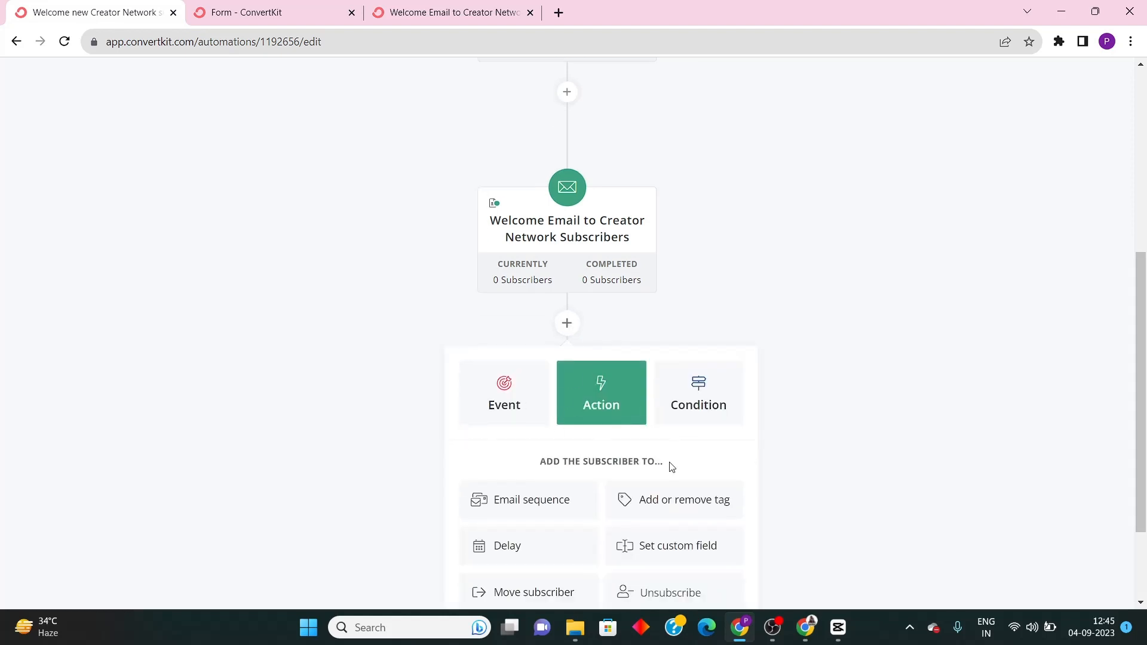
click(685, 282)
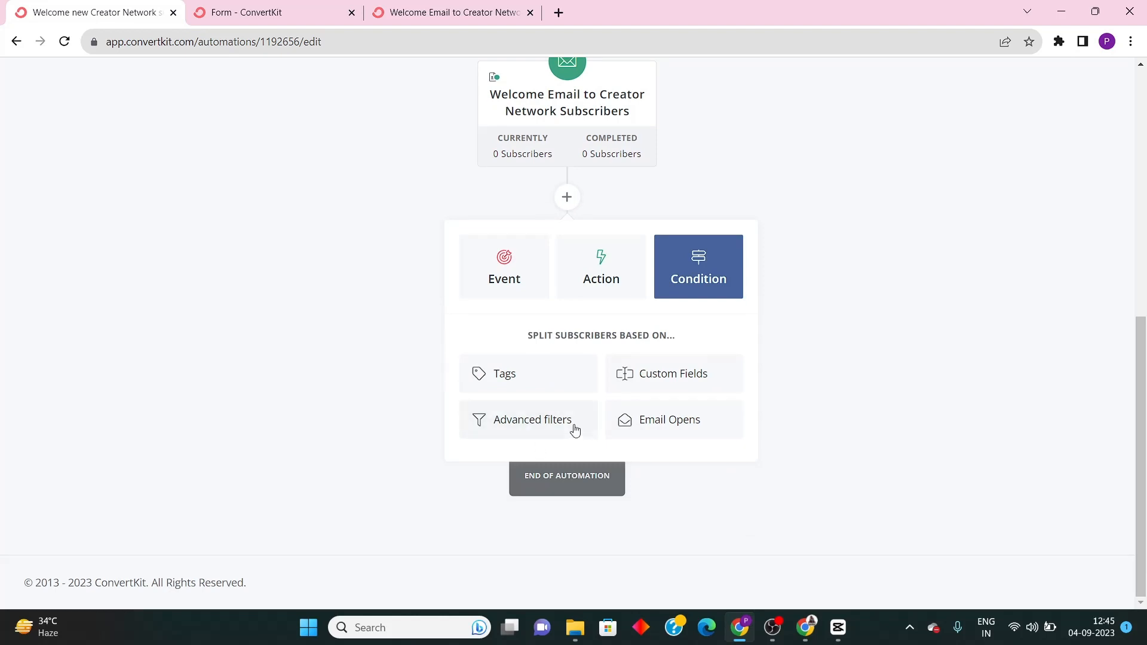
click(522, 366)
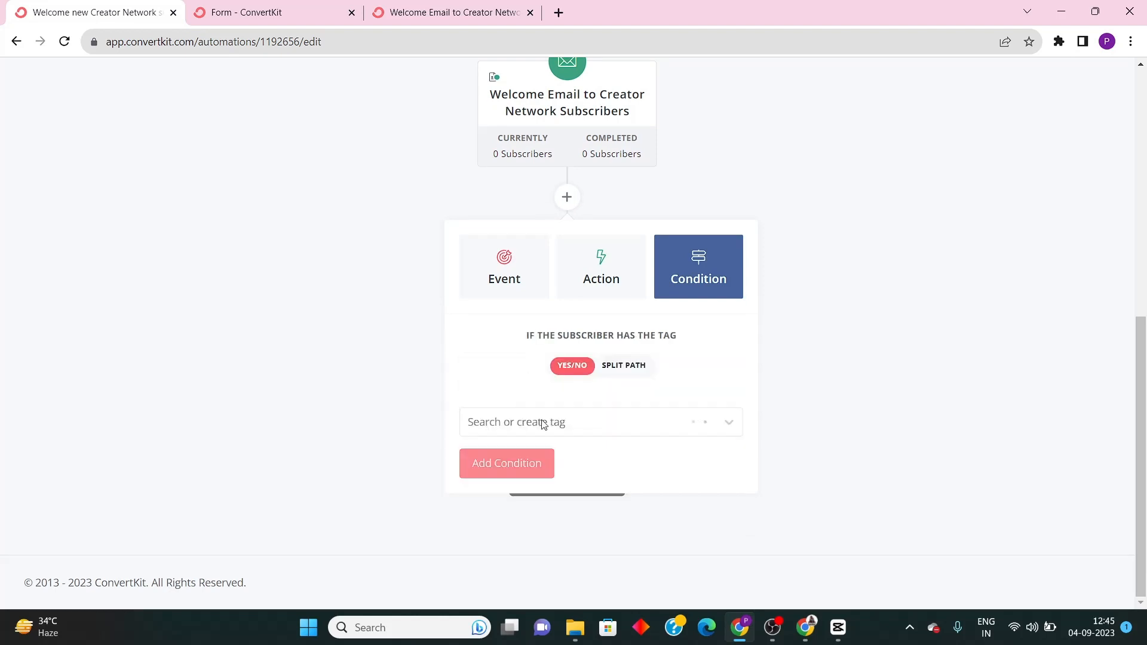
click(660, 424)
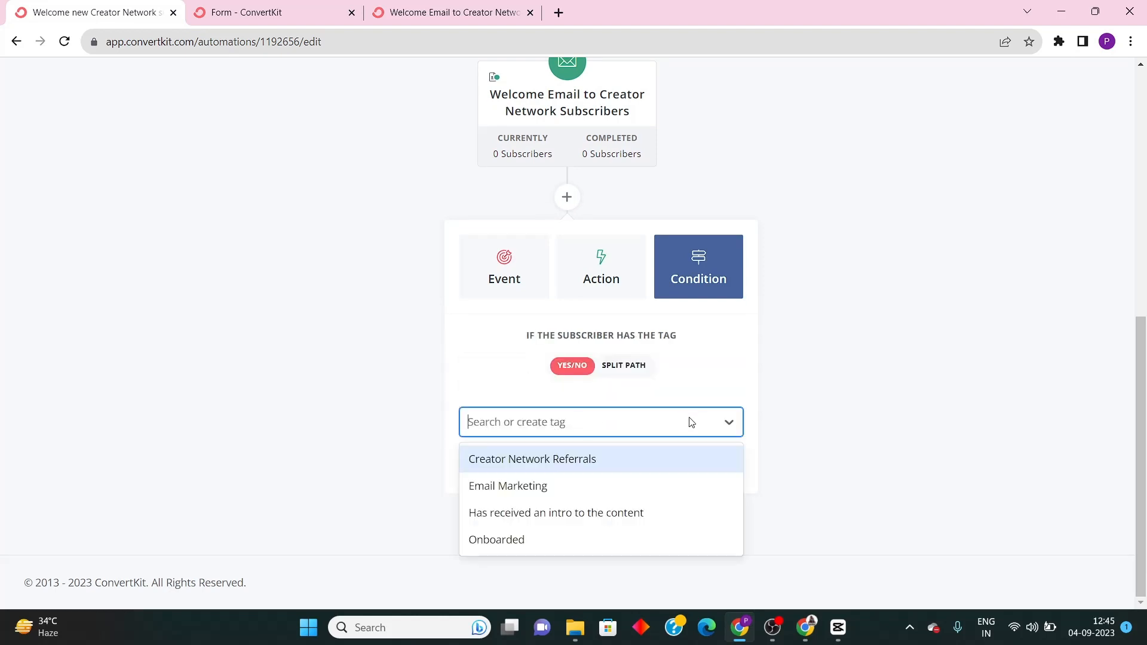
click(525, 539)
Add an 'Add or remove tag' action applying Onboarded after the welcome email sequence
click(614, 279)
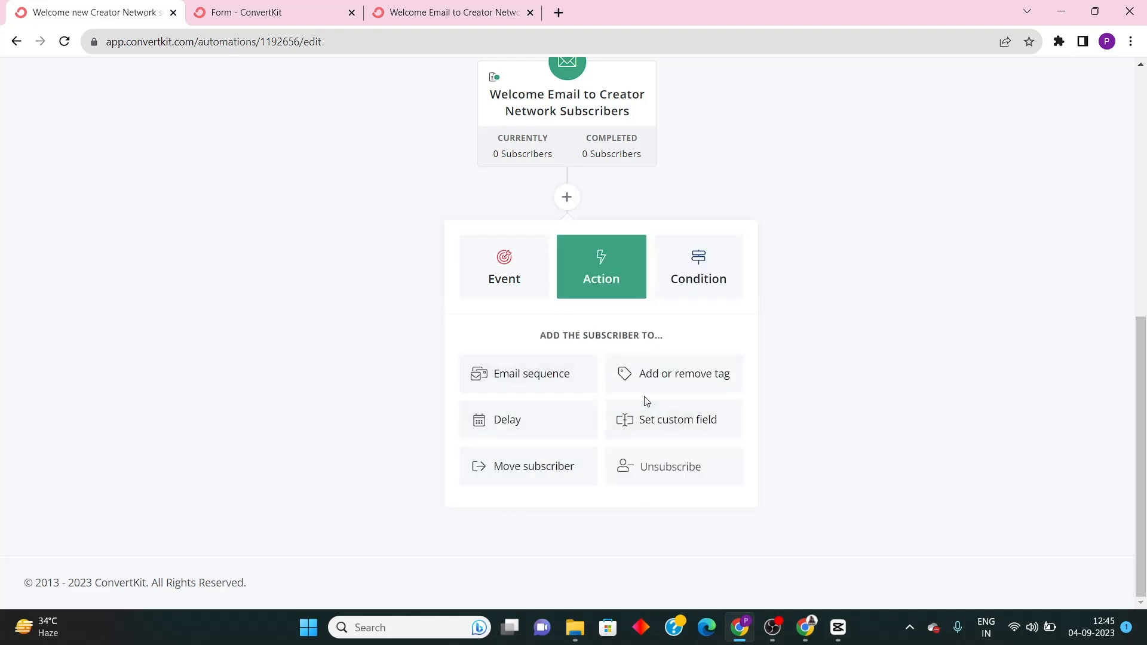
click(662, 380)
click(575, 412)
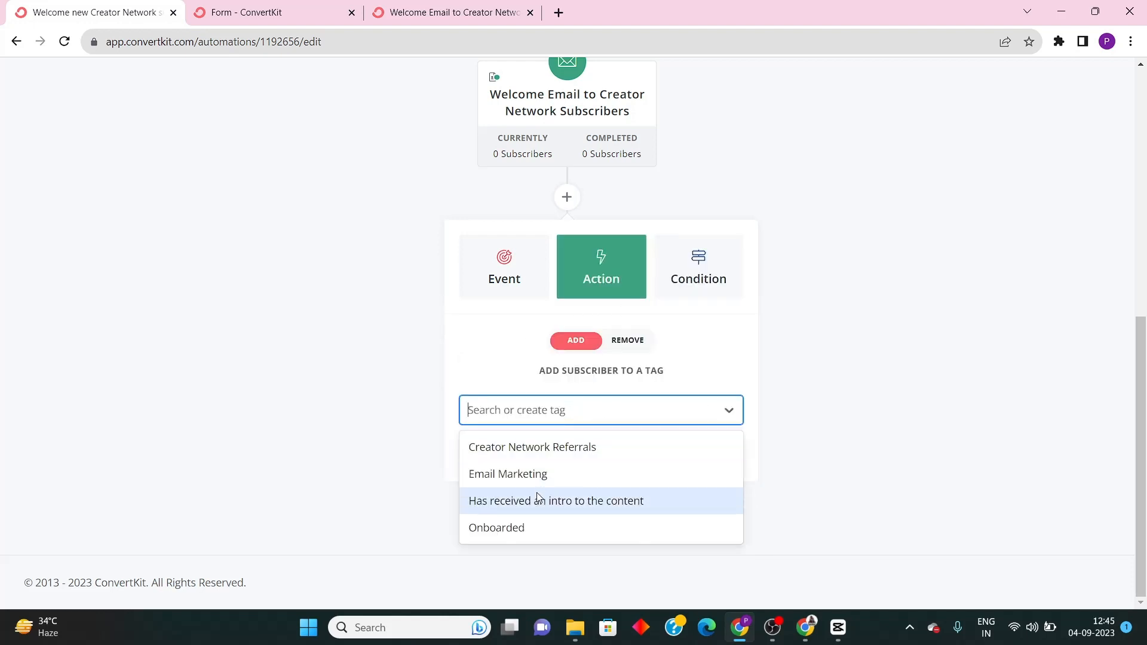
click(528, 528)
click(521, 457)
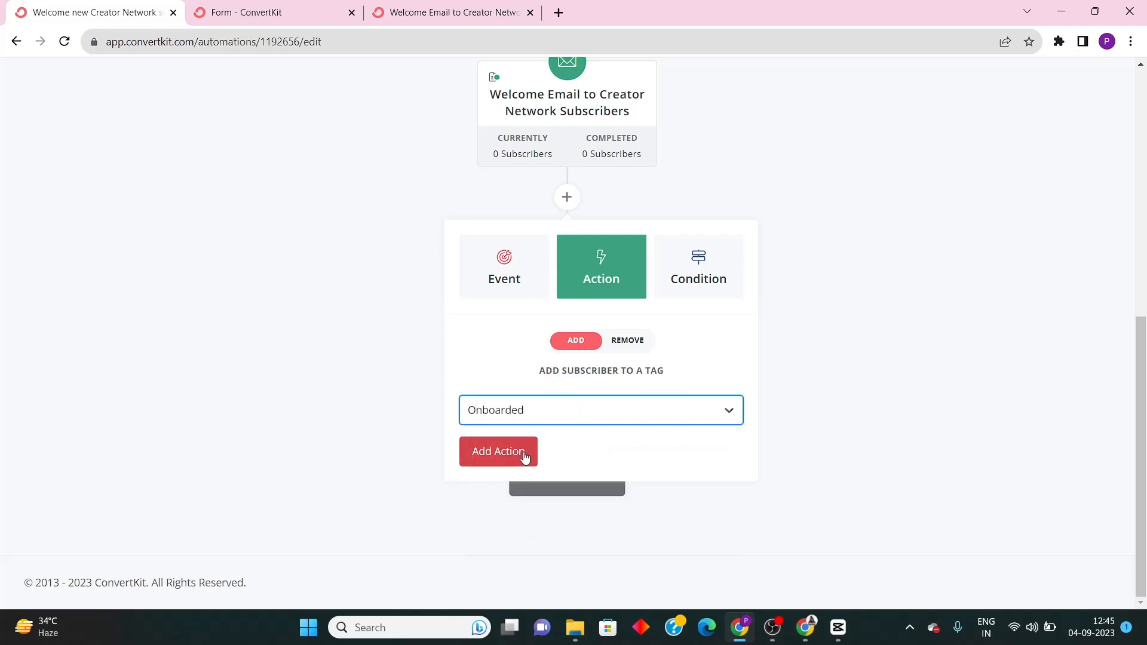
scroll(736, 404, down, 3)
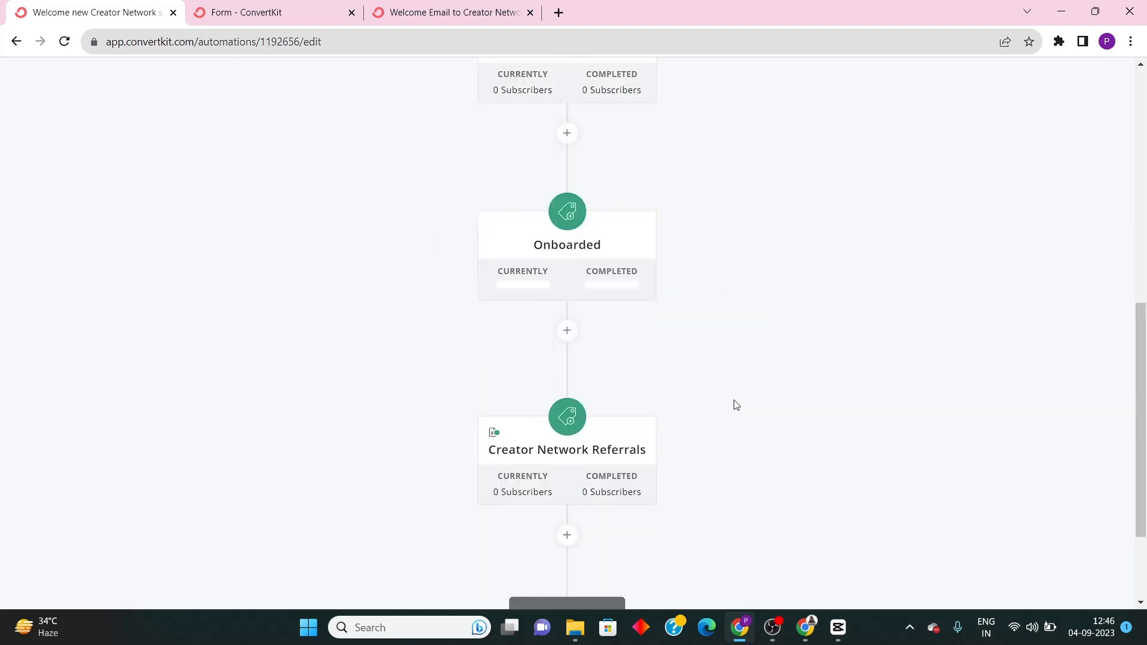
scroll(554, 362, up, 3)
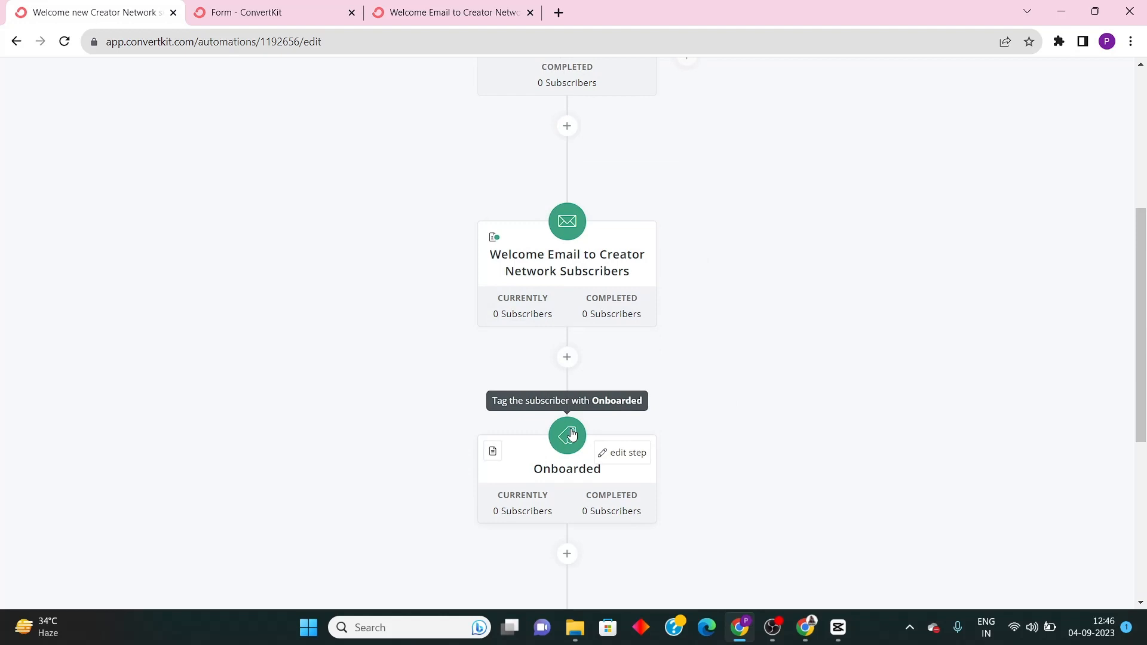
scroll(571, 434, down, 2)
click(567, 405)
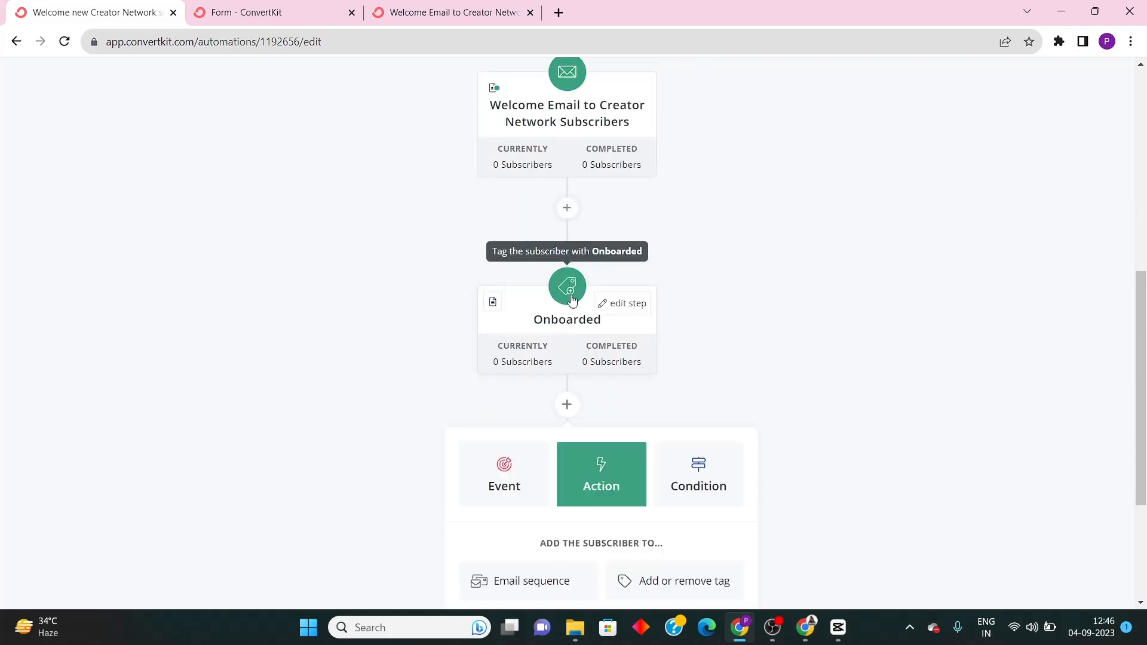
Add a Tags condition on Onboarded above the Onboarded tagging step
scroll(571, 299, down, 2)
click(659, 337)
scroll(598, 358, up, 4)
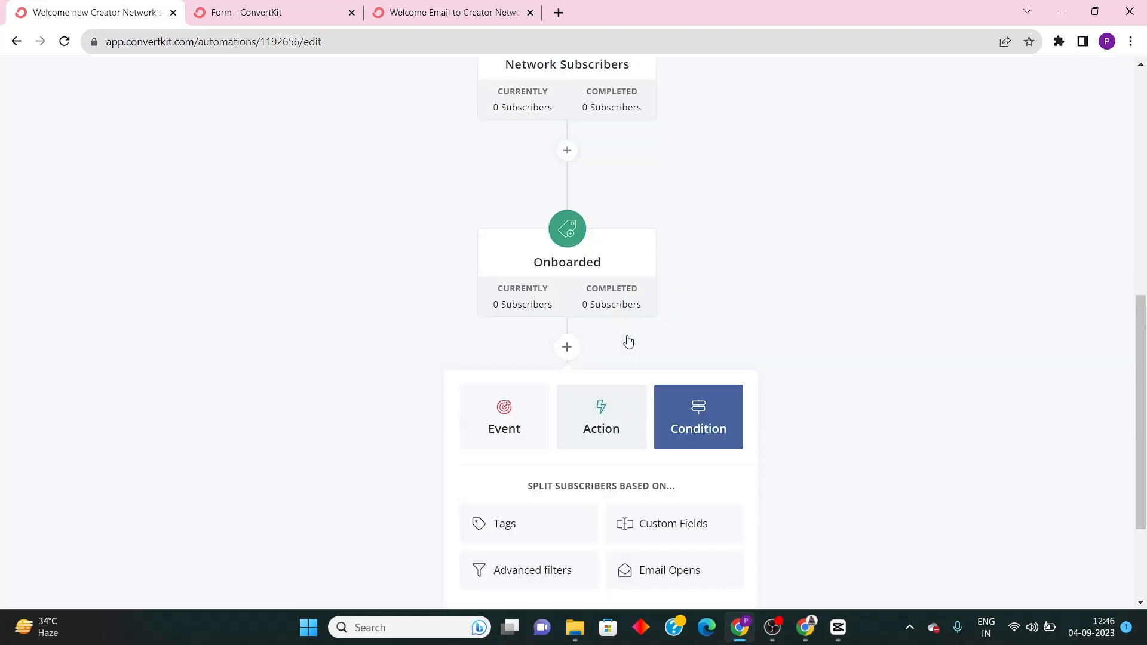
click(567, 357)
scroll(713, 421, up, 1)
scroll(715, 442, down, 3)
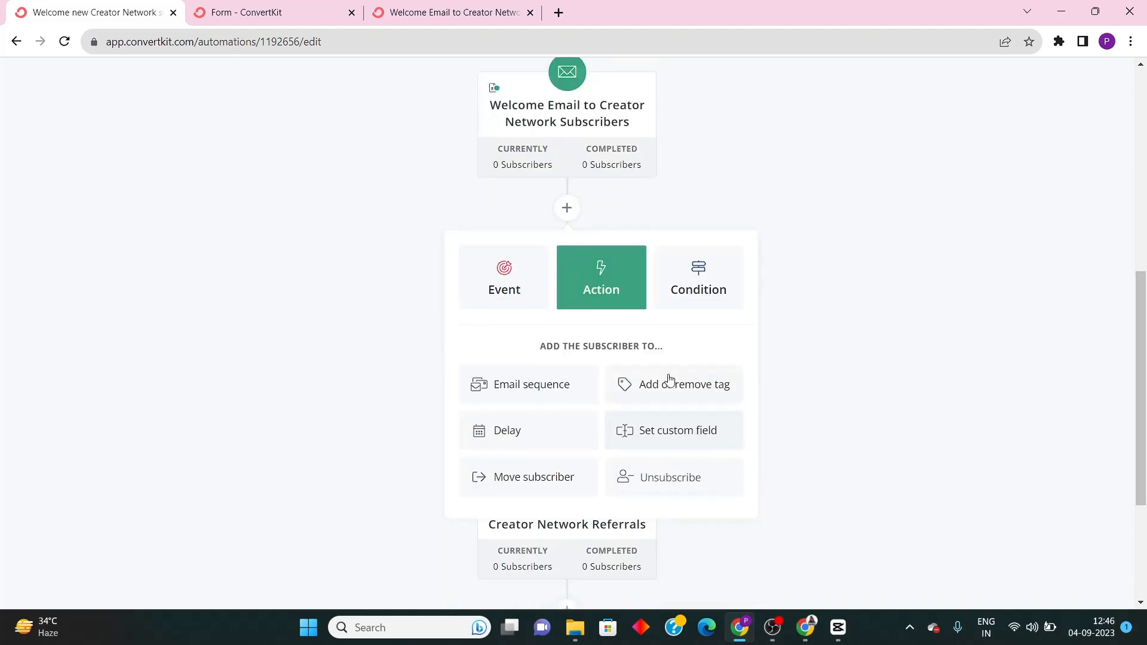
click(708, 291)
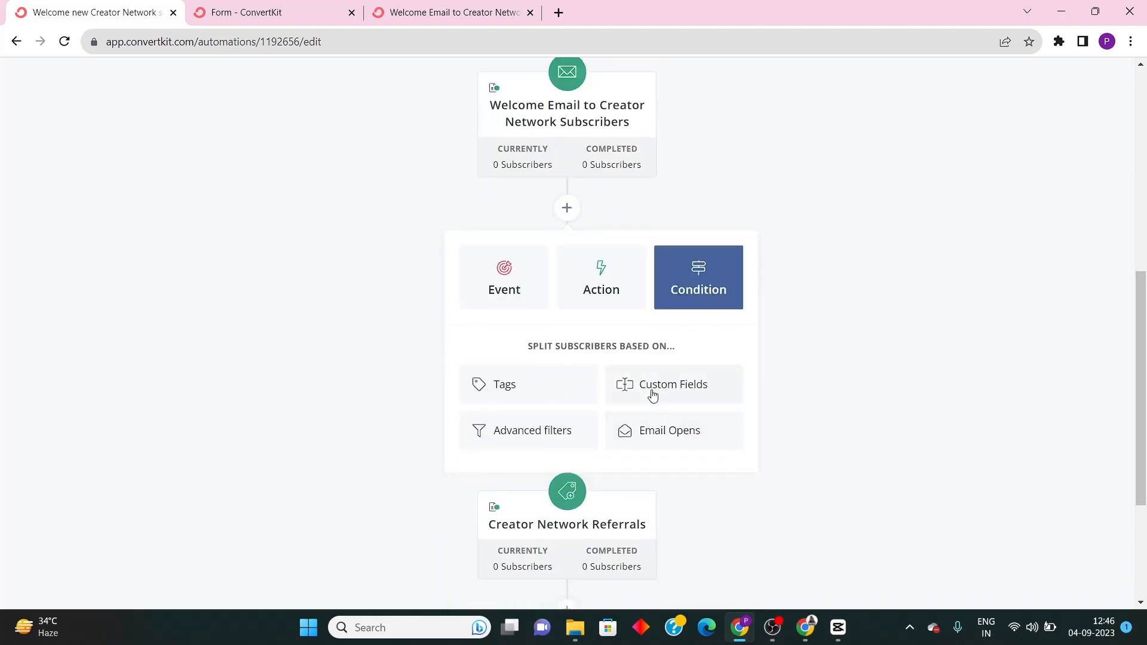
click(541, 383)
click(525, 435)
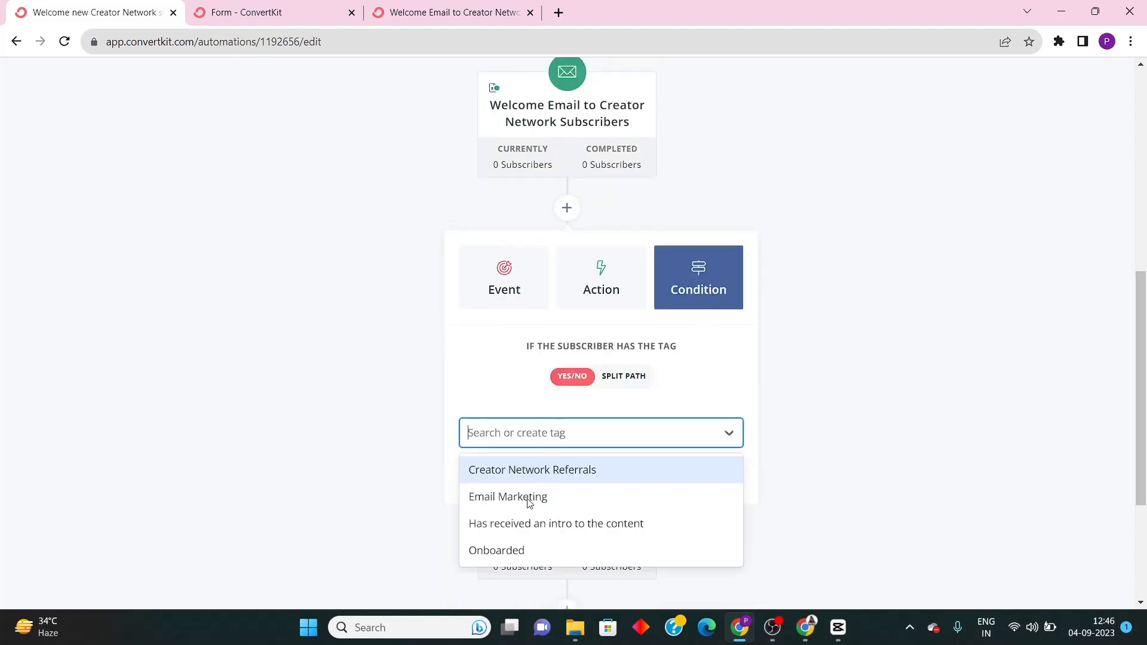
click(523, 551)
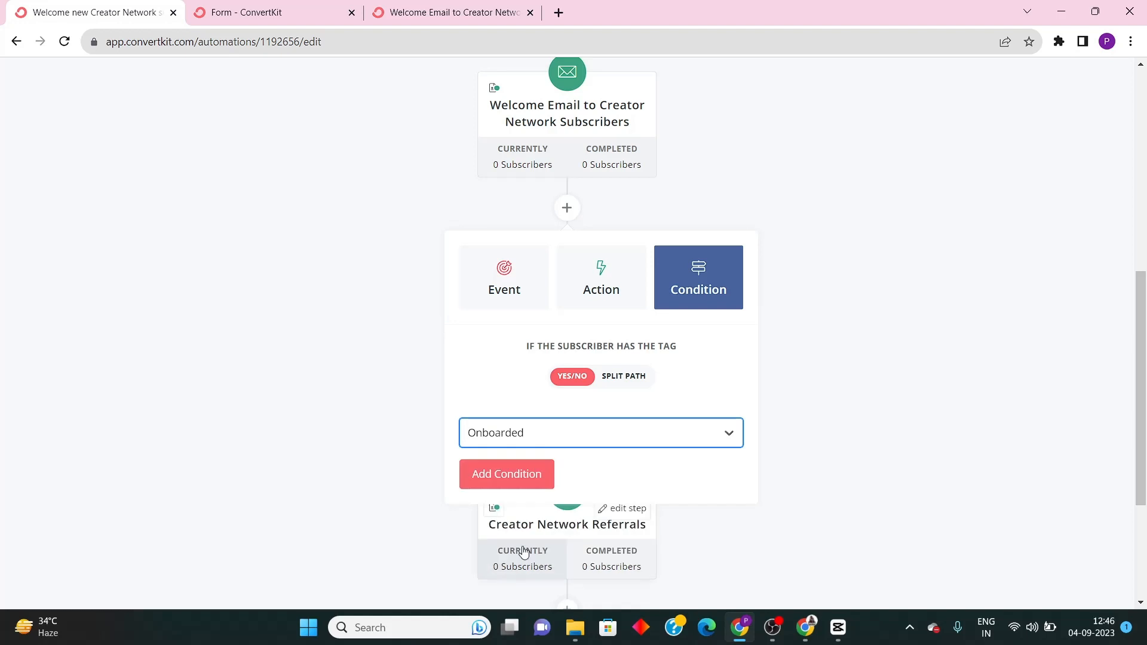
click(536, 472)
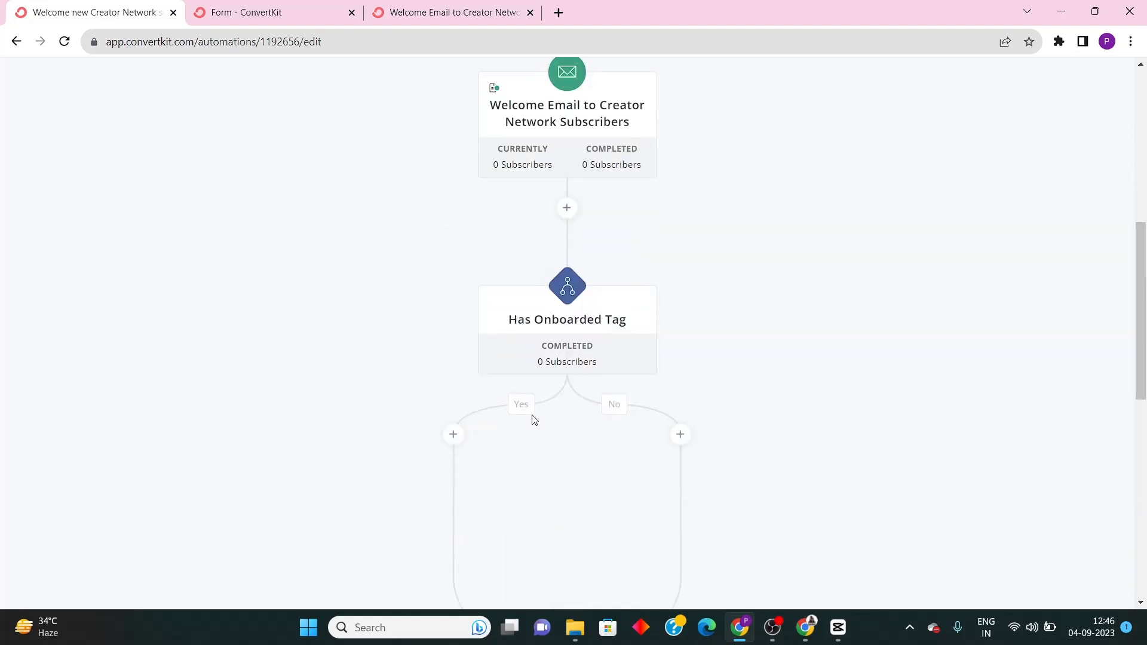
Delete the old Onboarded tagging step and confirm the removal
scroll(656, 418, down, 5)
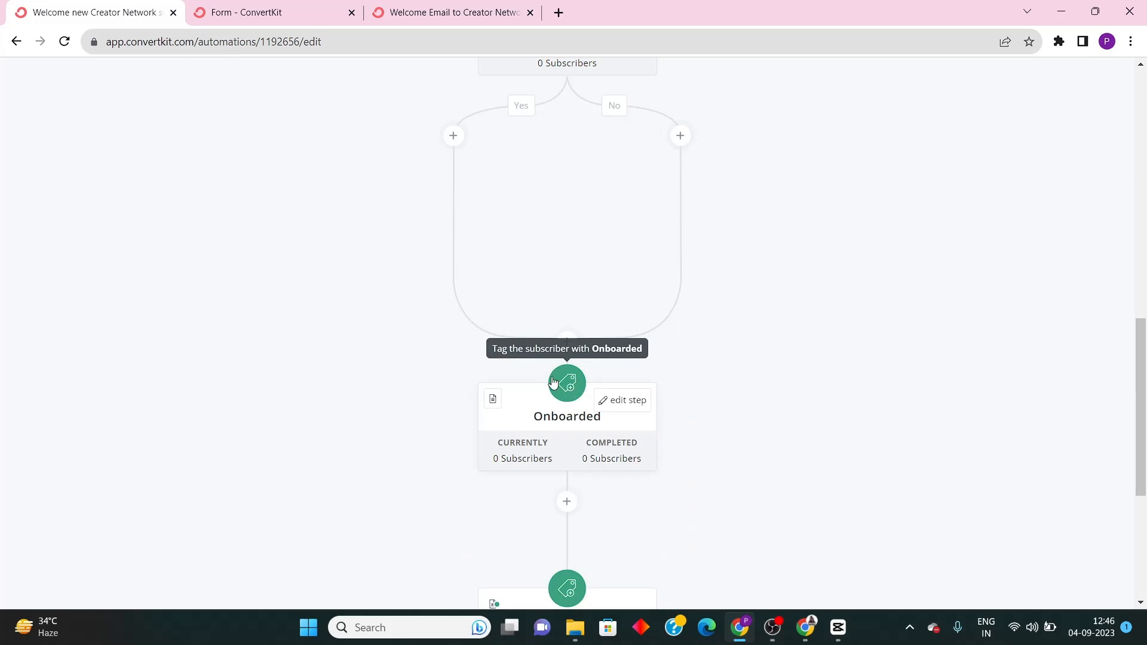
drag(554, 383, 537, 343)
click(572, 380)
scroll(773, 371, down, 5)
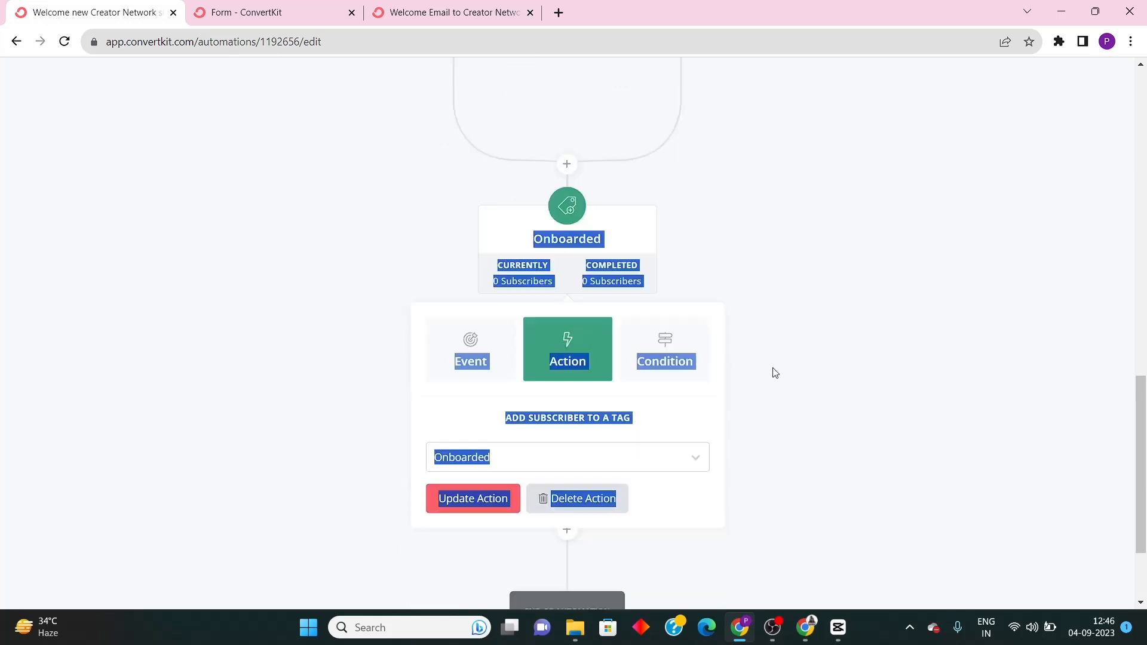
click(565, 363)
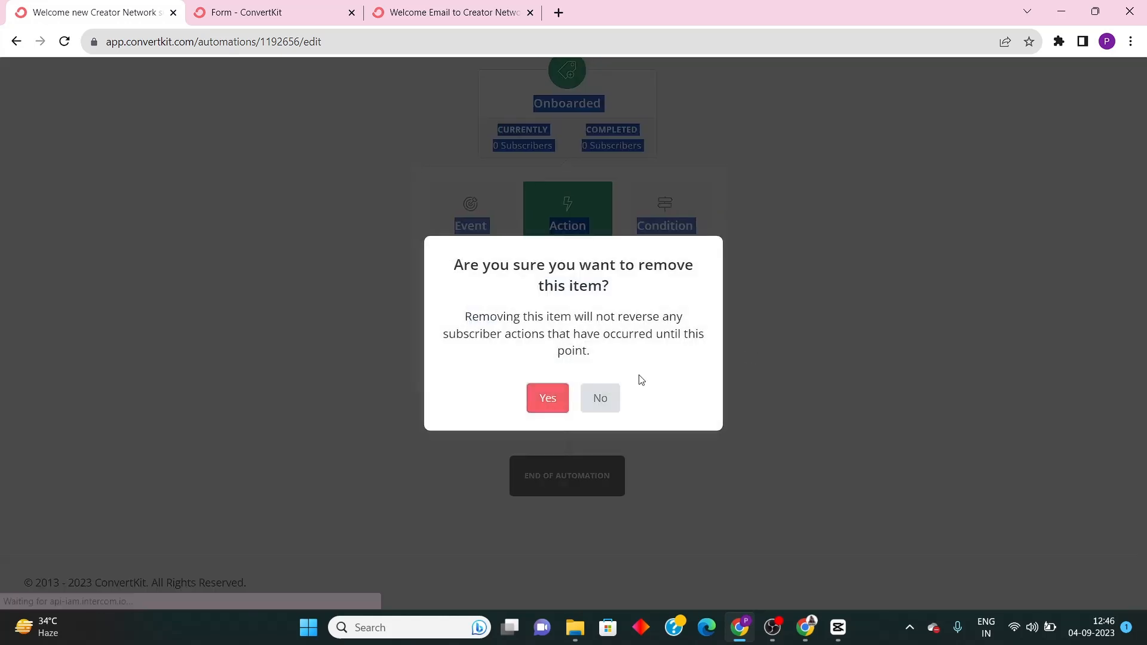
click(562, 399)
scroll(618, 410, down, 5)
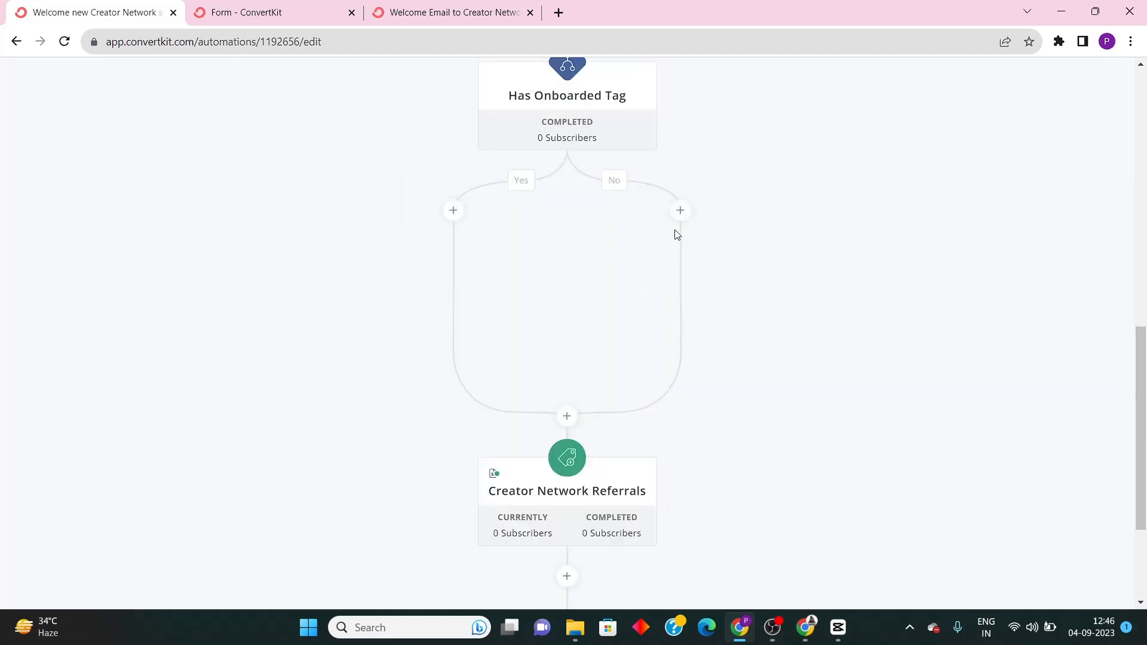
Add an 'Add or remove tag' action applying Onboarded on the condition's No branch
click(681, 210)
click(787, 275)
click(696, 281)
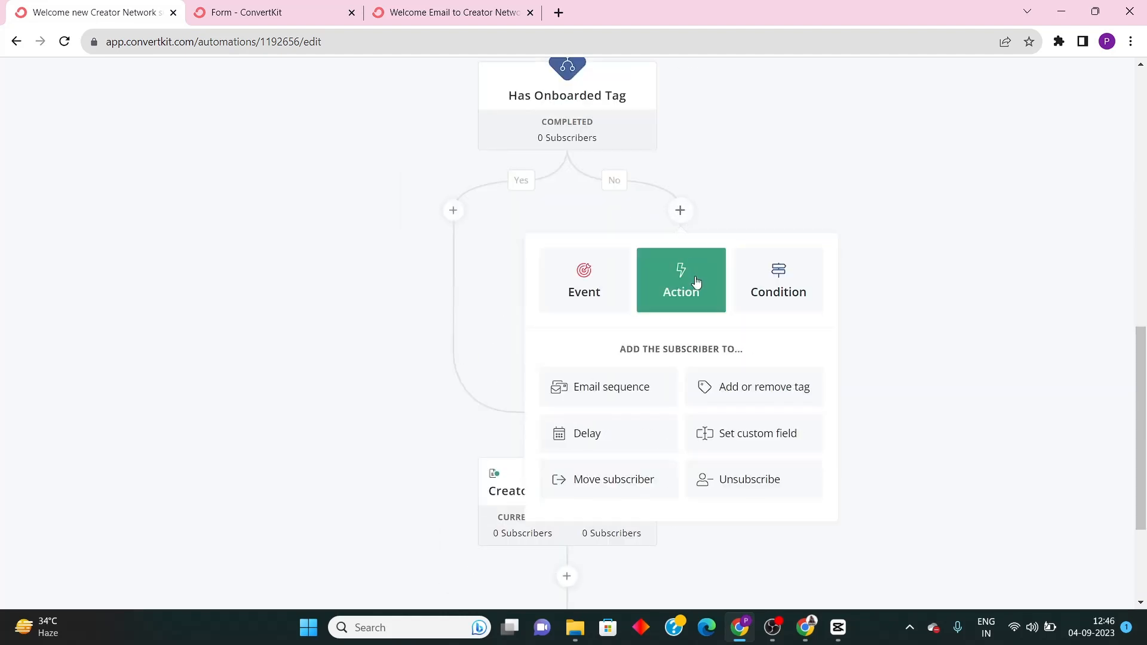
click(748, 388)
click(627, 423)
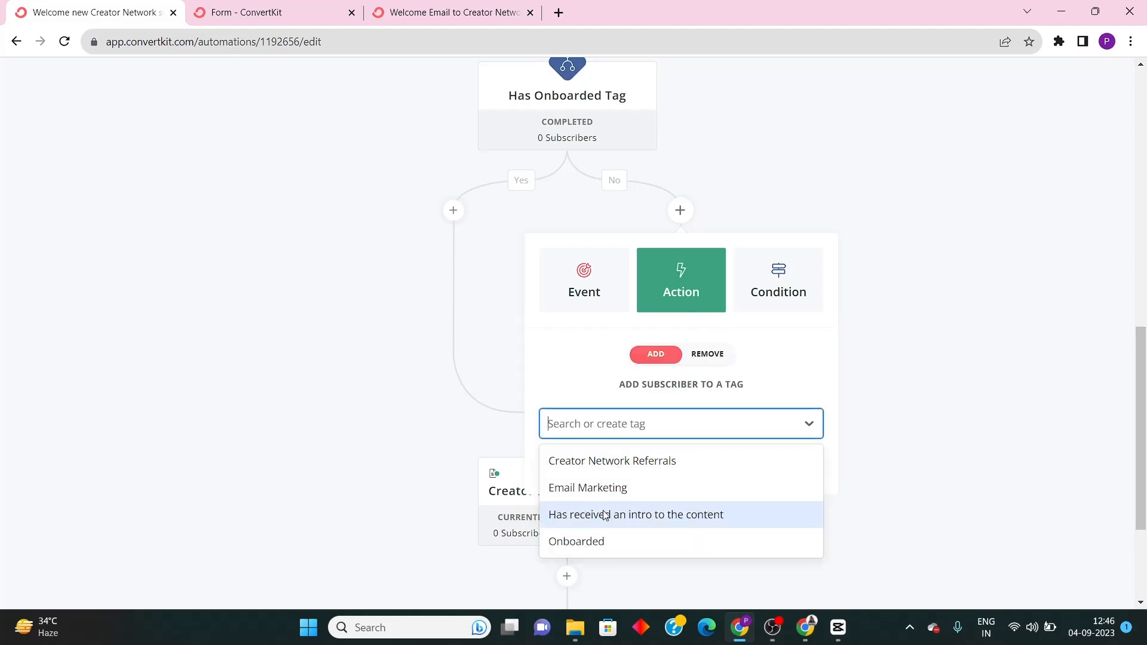
click(601, 533)
click(578, 465)
scroll(816, 379, up, 6)
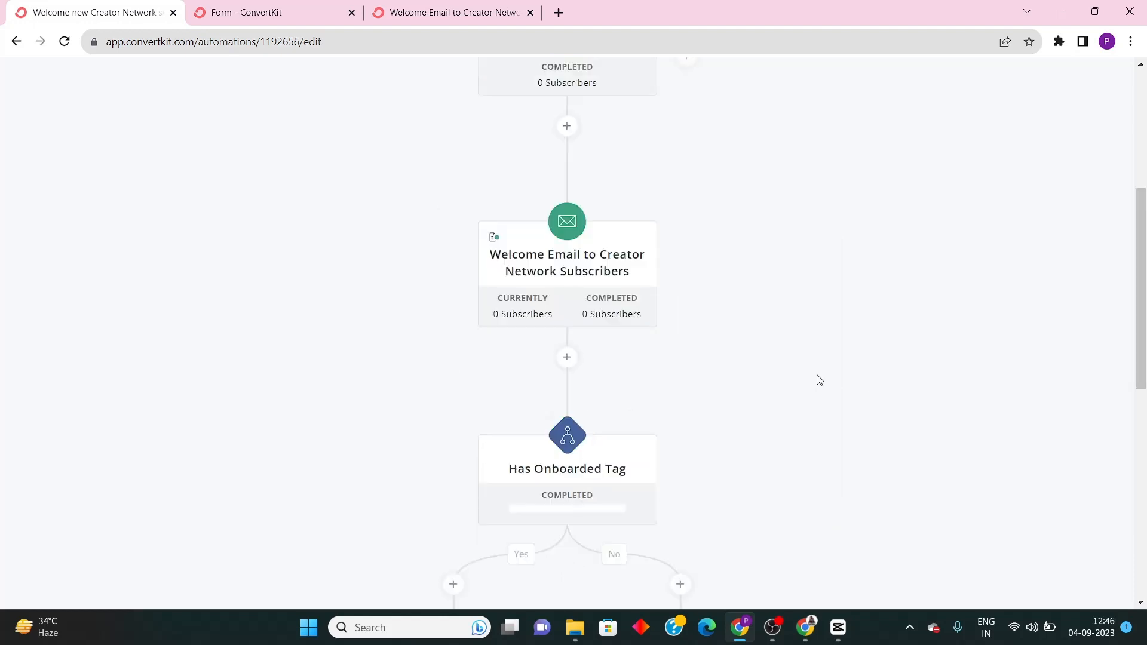
scroll(732, 328, down, 5)
scroll(732, 327, down, 5)
scroll(615, 328, up, 7)
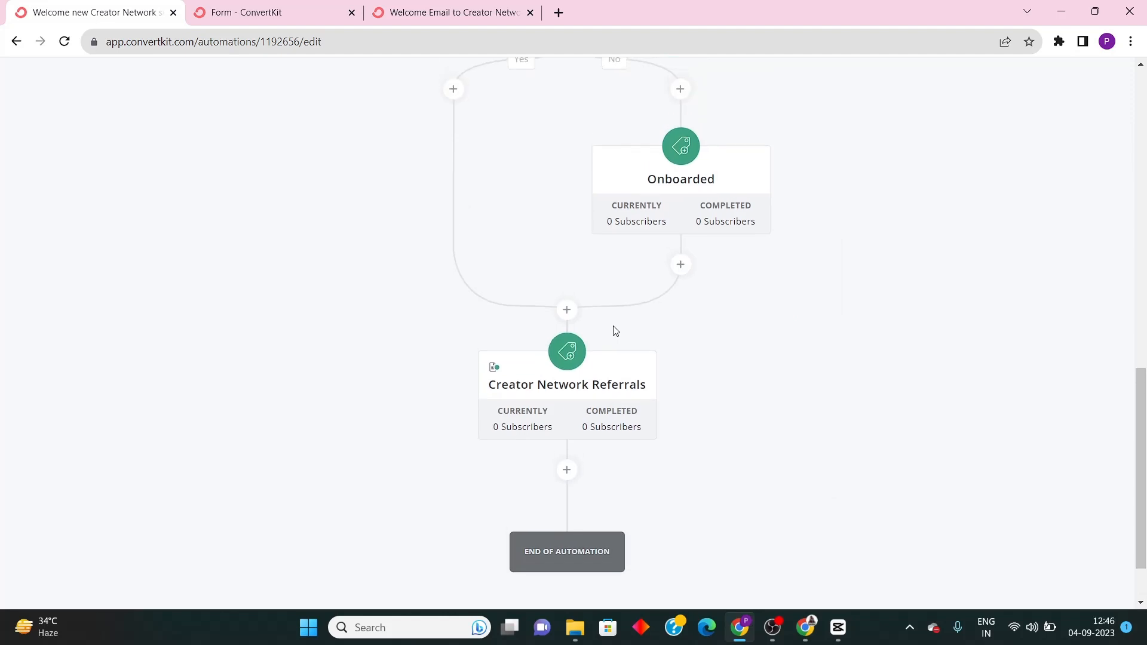
scroll(634, 389, down, 3)
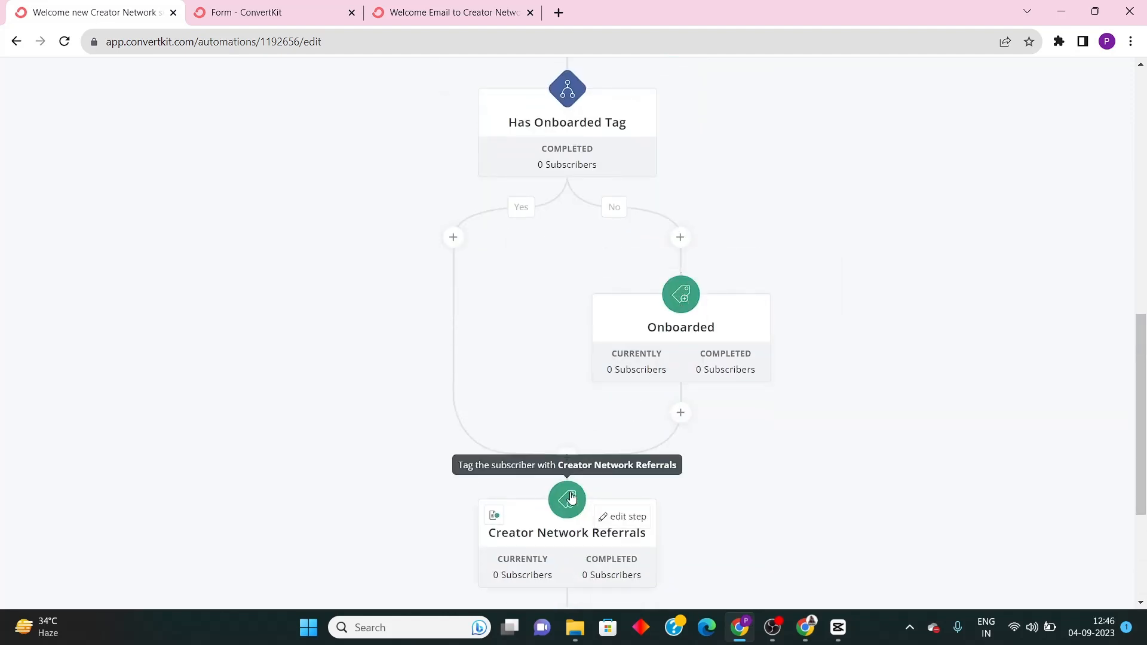
scroll(747, 448, up, 10)
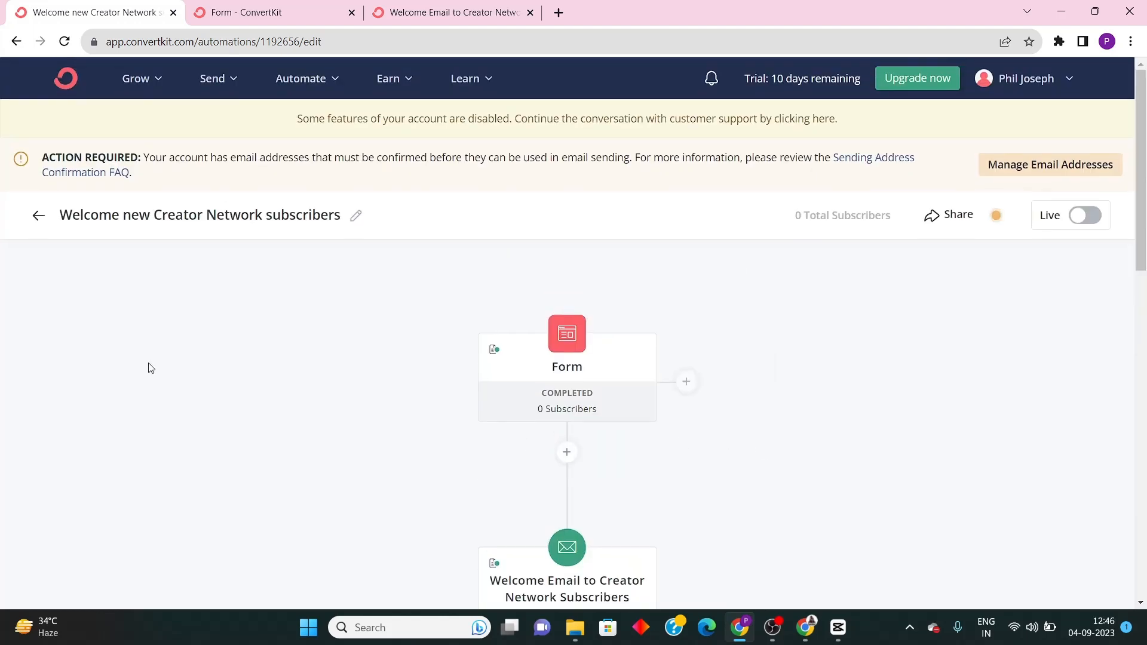
scroll(533, 325, down, 1)
scroll(522, 379, up, 1)
Start a new automation from scratch from the automations list
click(39, 219)
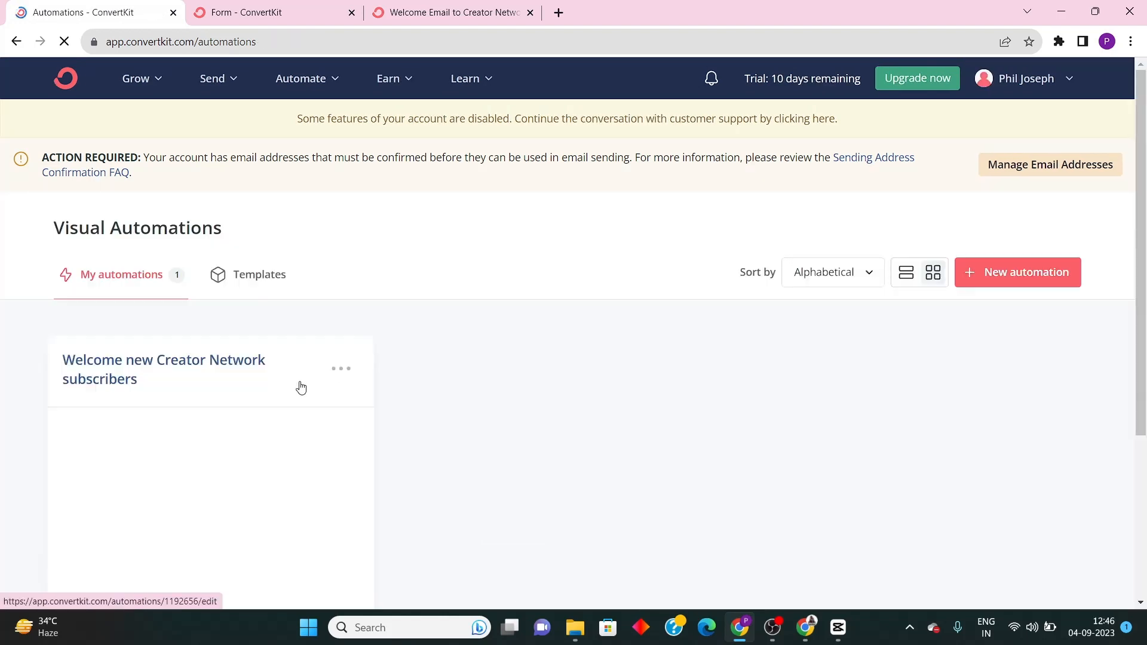
click(1017, 263)
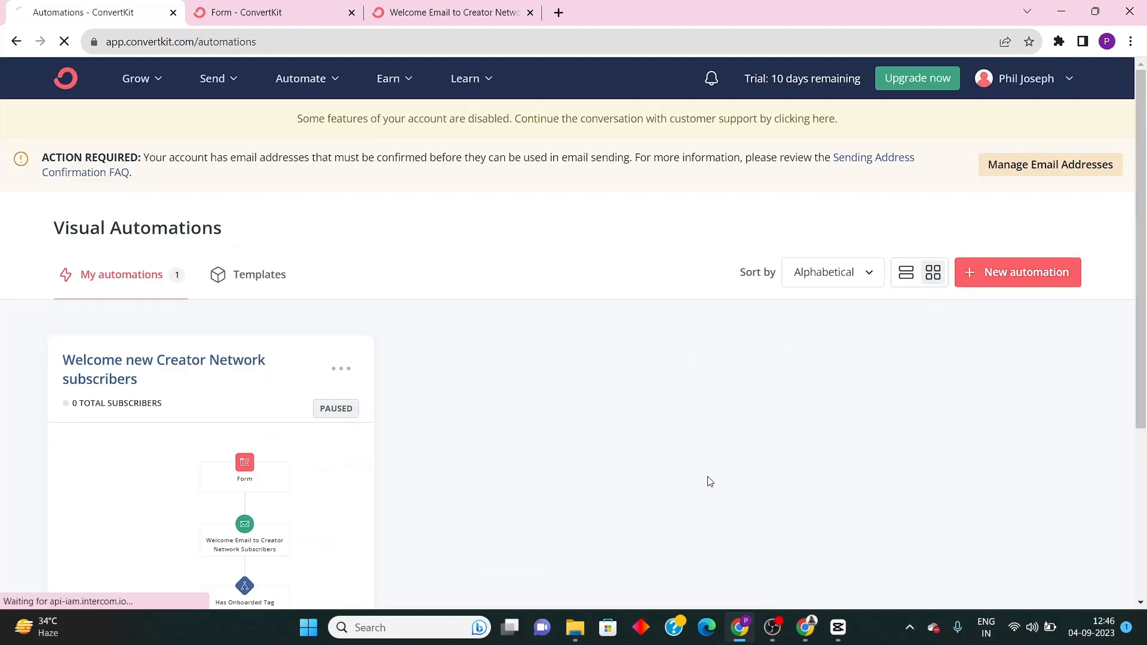
scroll(137, 434, down, 5)
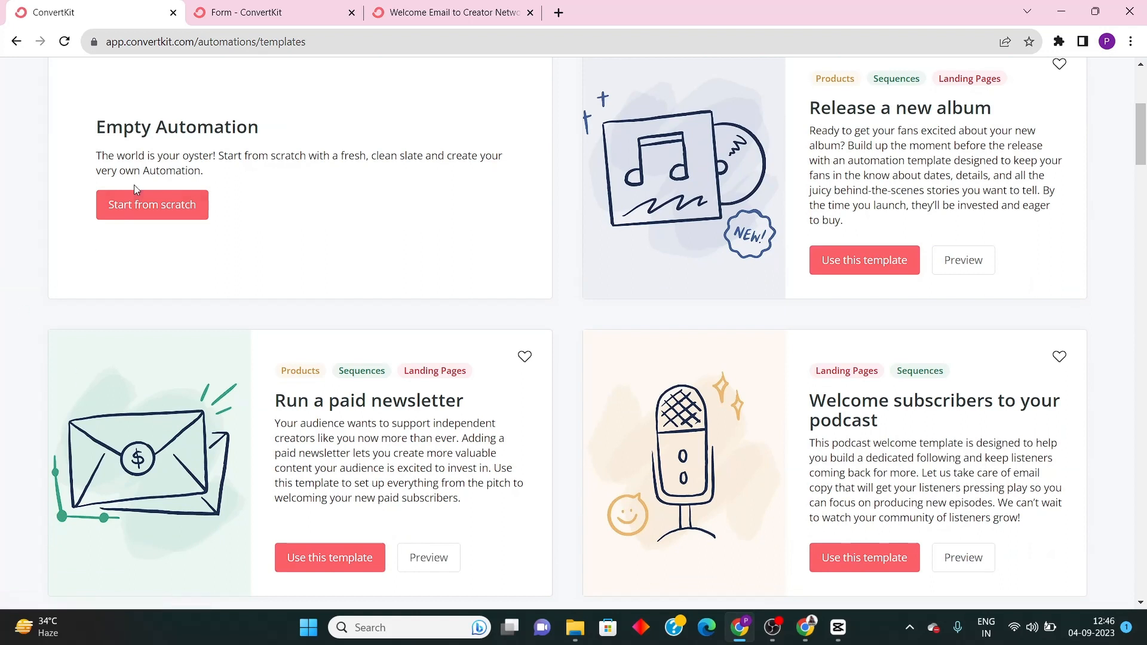
click(173, 206)
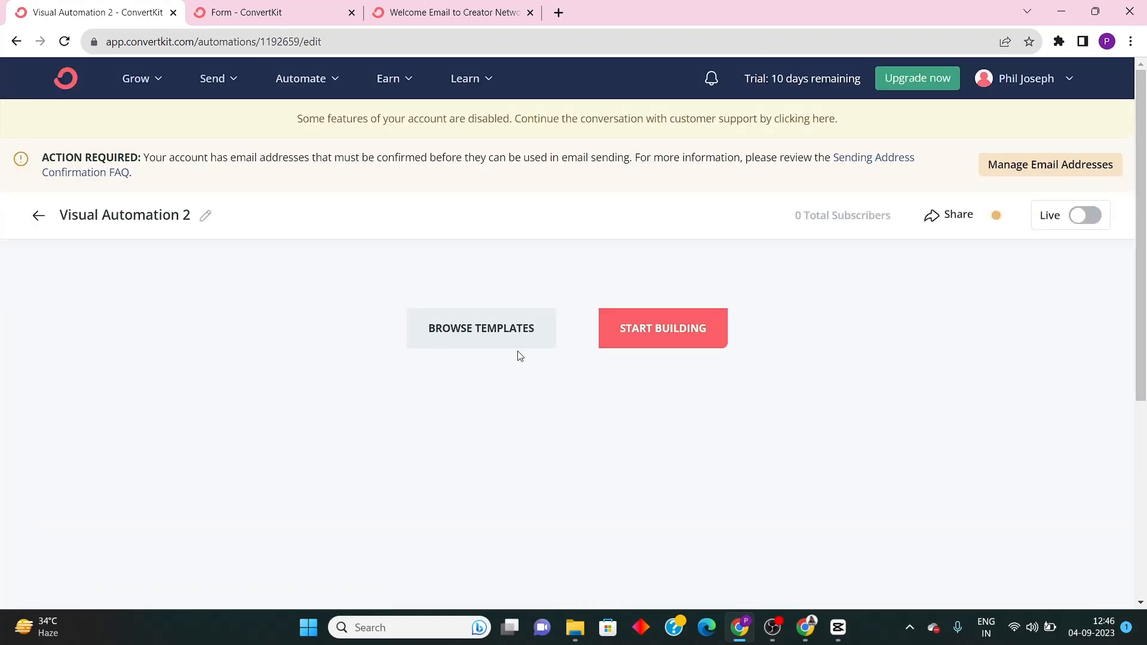
scroll(517, 356, down, 3)
Set the form-join trigger to Union landing page and go to the Form designer tab
click(635, 179)
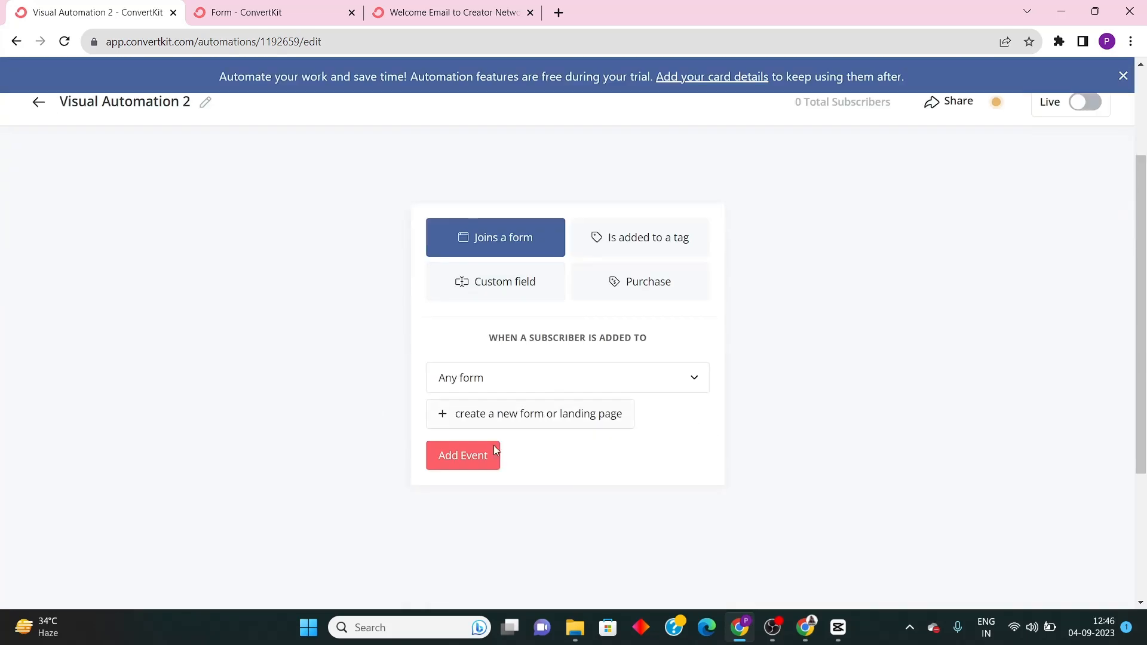
click(507, 379)
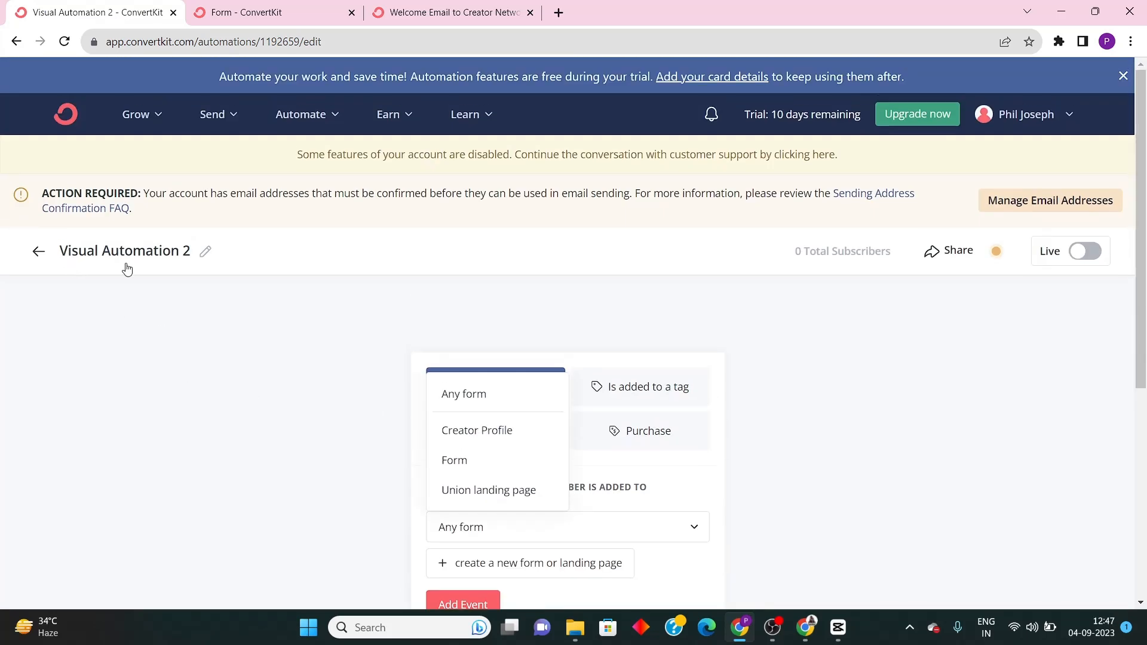
scroll(406, 411, down, 1)
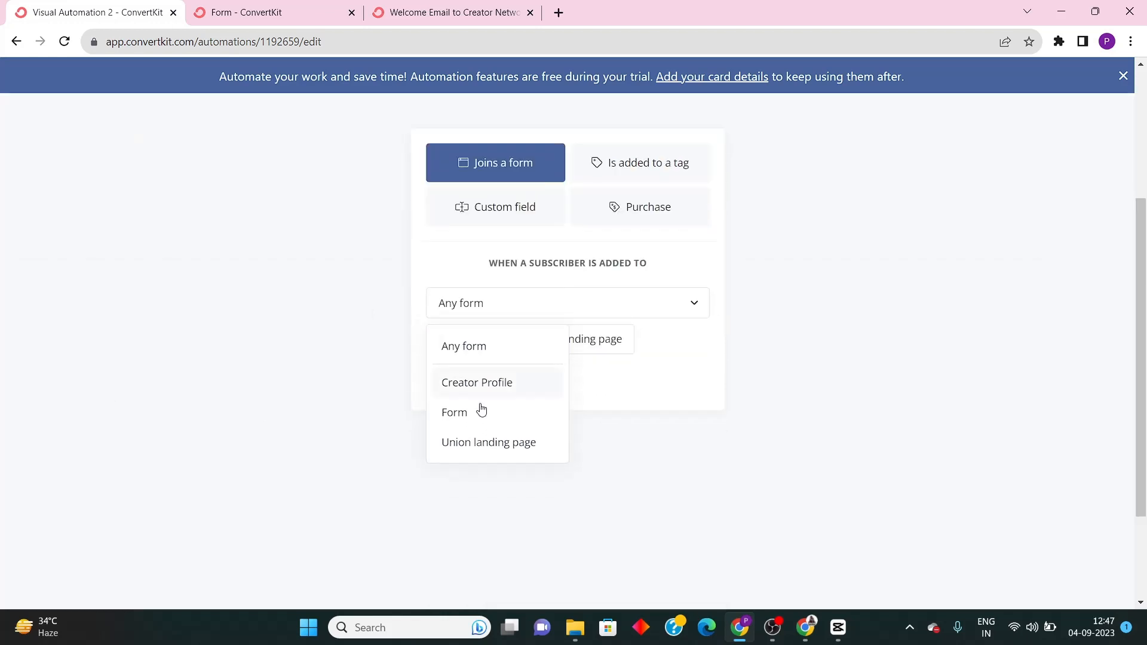
click(493, 449)
click(245, 12)
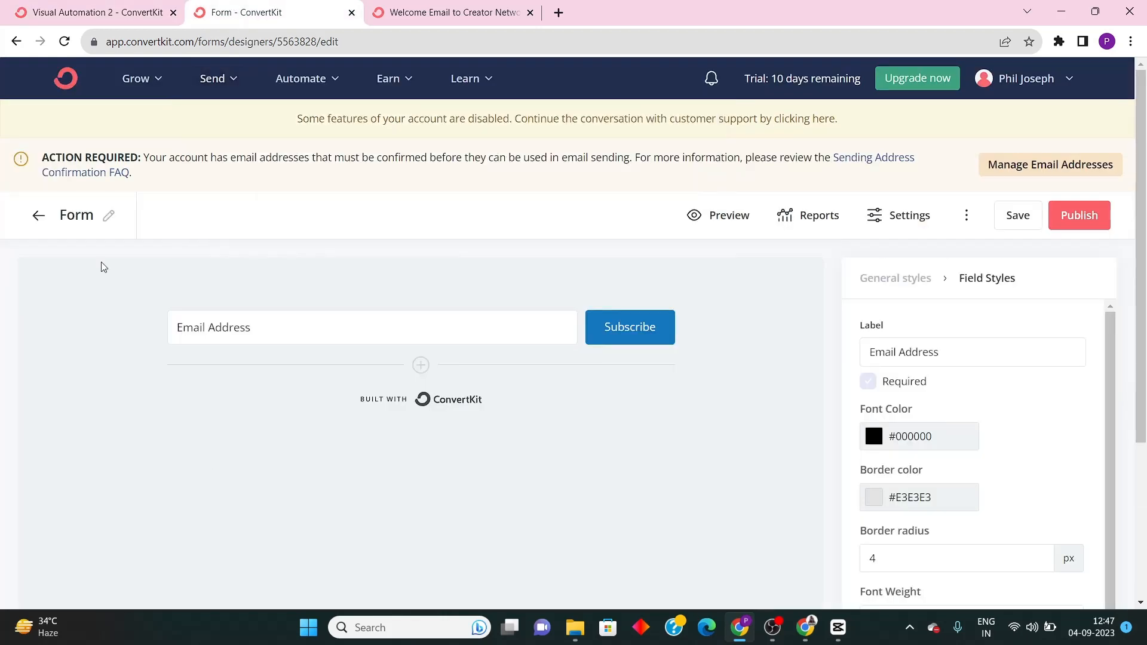
Open the Union landing page form in the designer from the Forms list
click(28, 220)
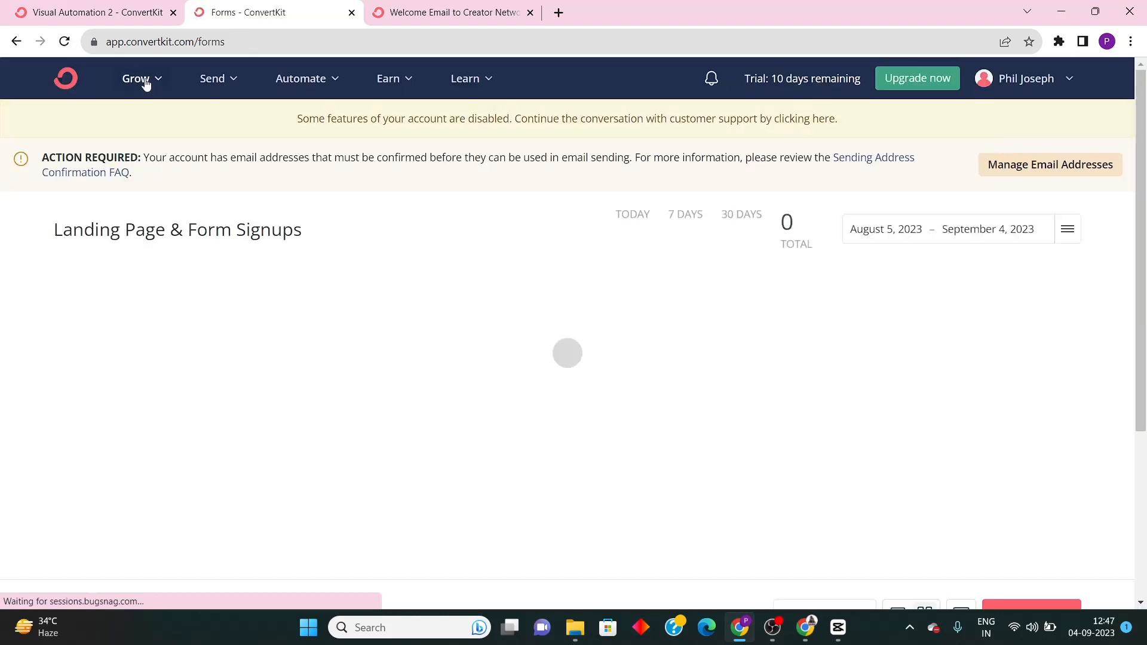
scroll(299, 389, down, 4)
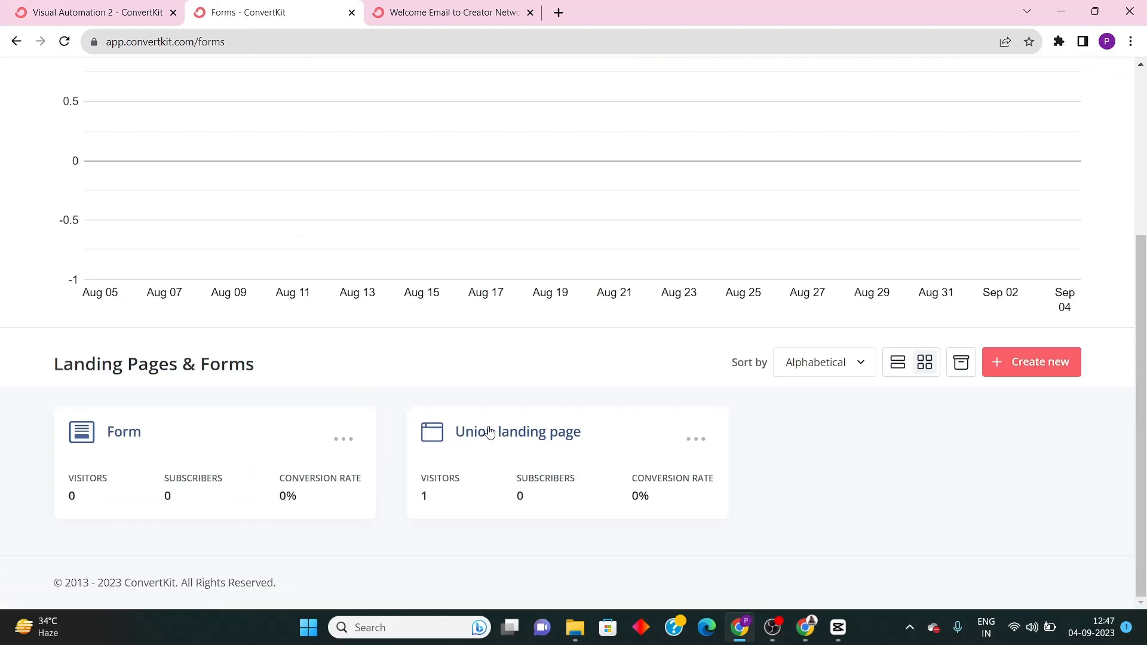
click(699, 441)
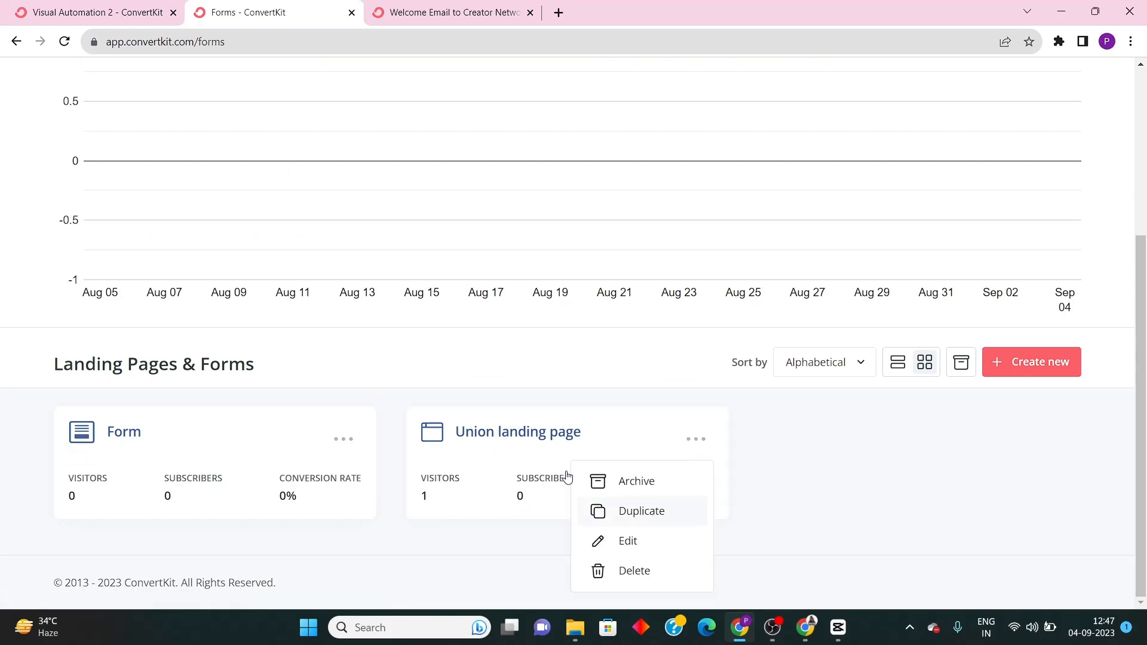
click(512, 433)
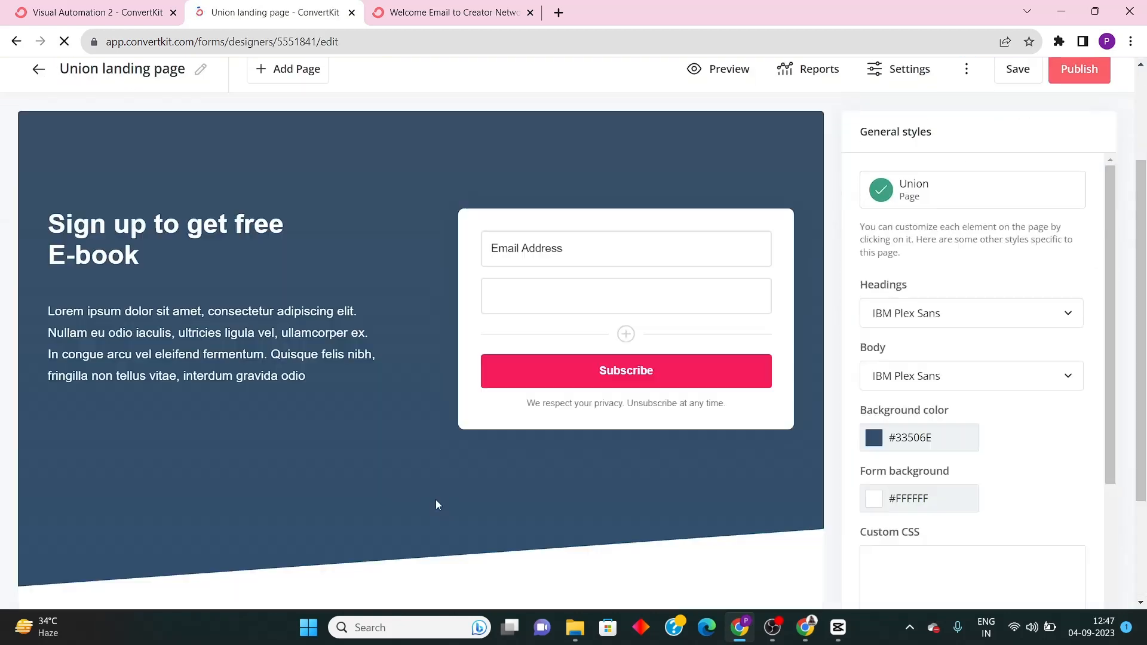
Return to Visual Automation 2 and start building its trigger
key(ctrl+shift+Tab)
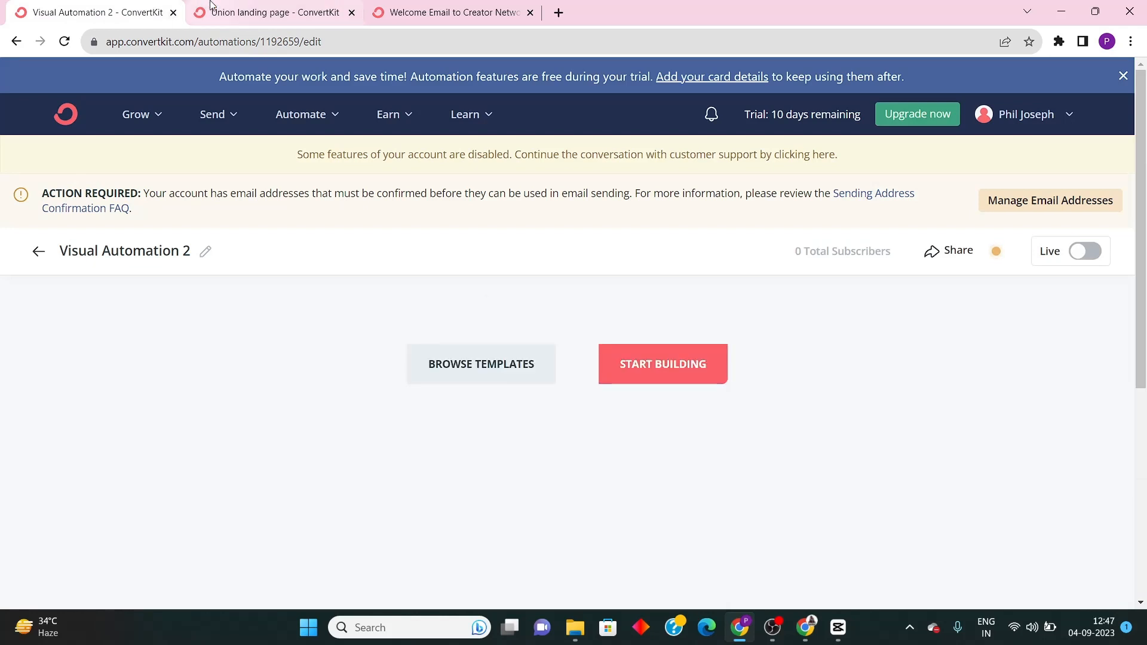
click(217, 8)
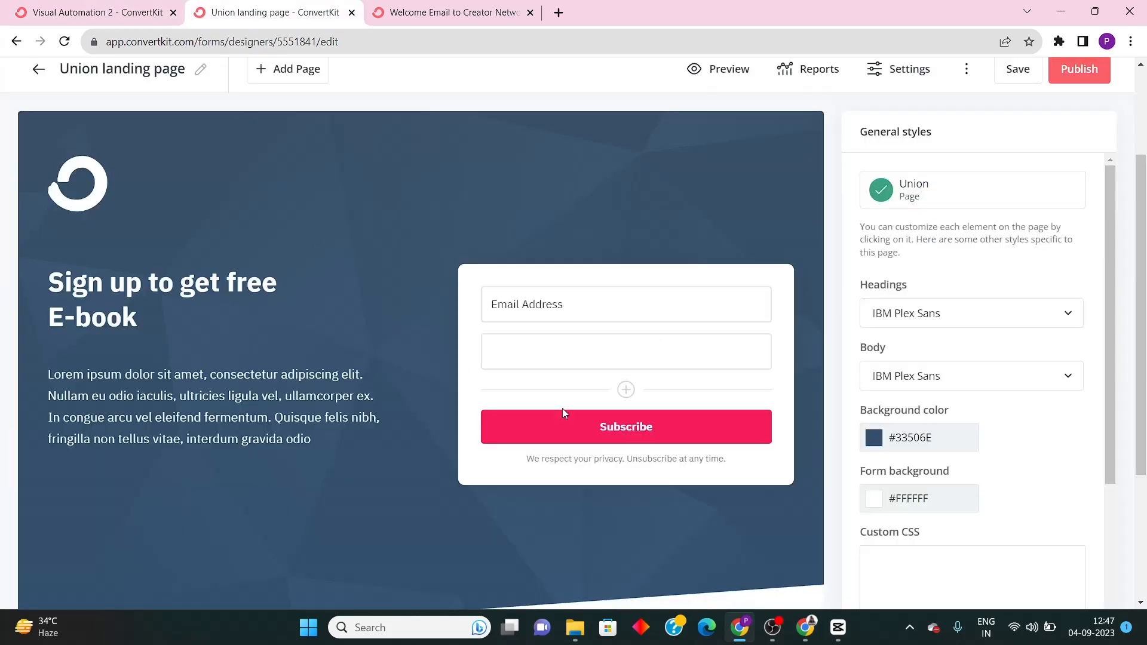
key(ctrl+shift+Tab)
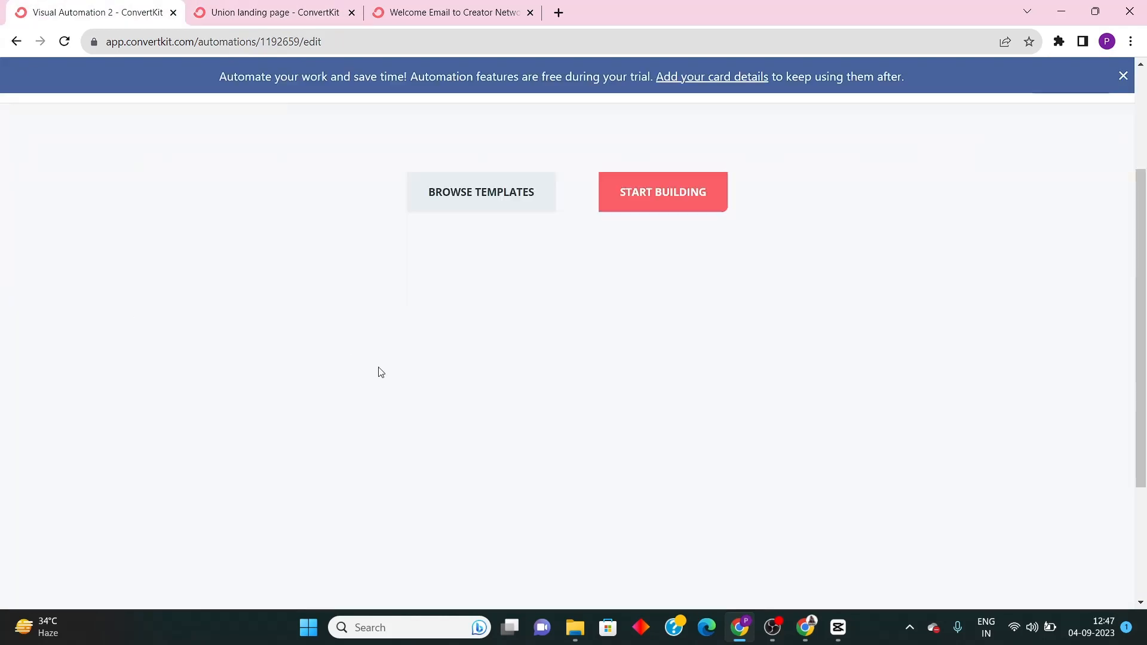
click(654, 364)
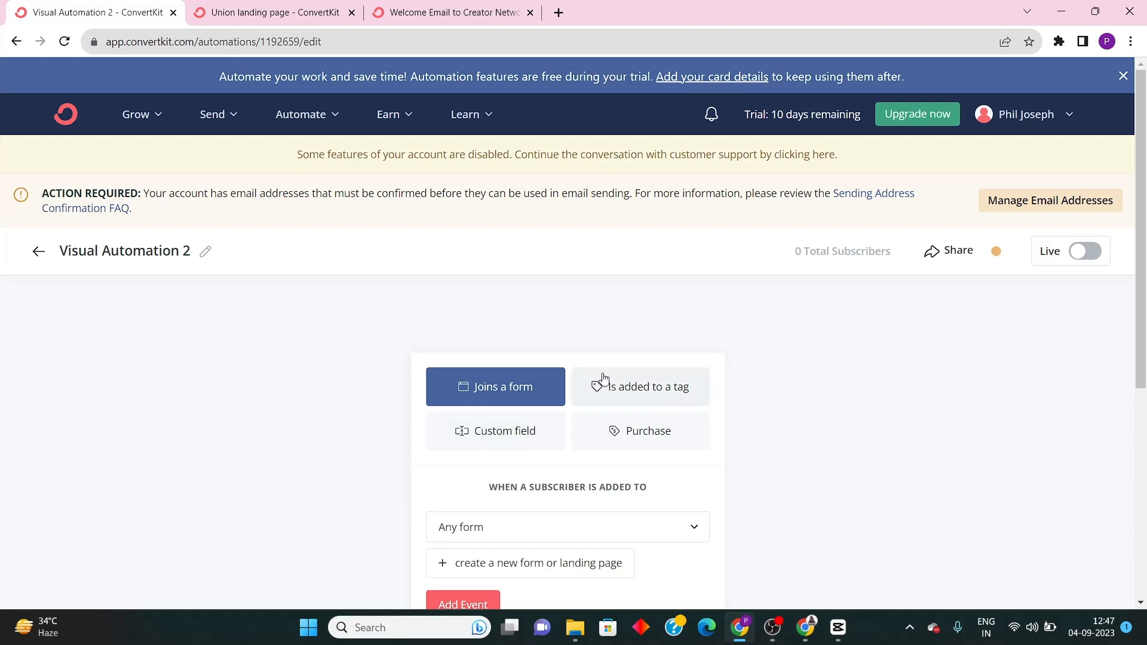
Choose Union landing page in the 'Joins a form' trigger and add the event
scroll(458, 474, down, 3)
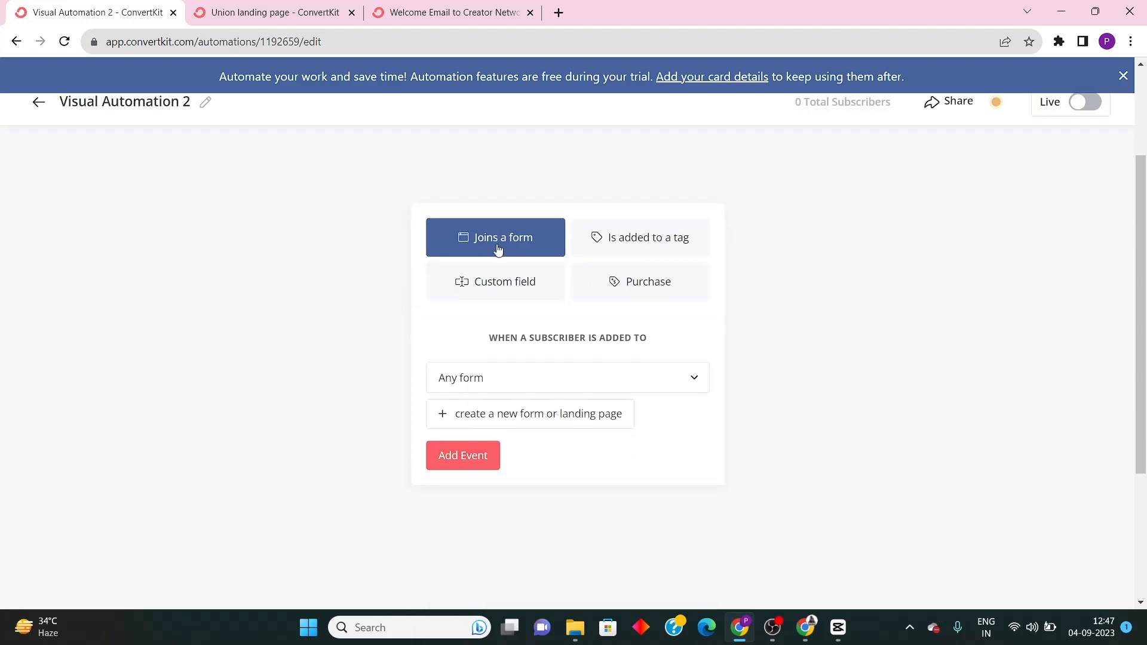
click(299, 11)
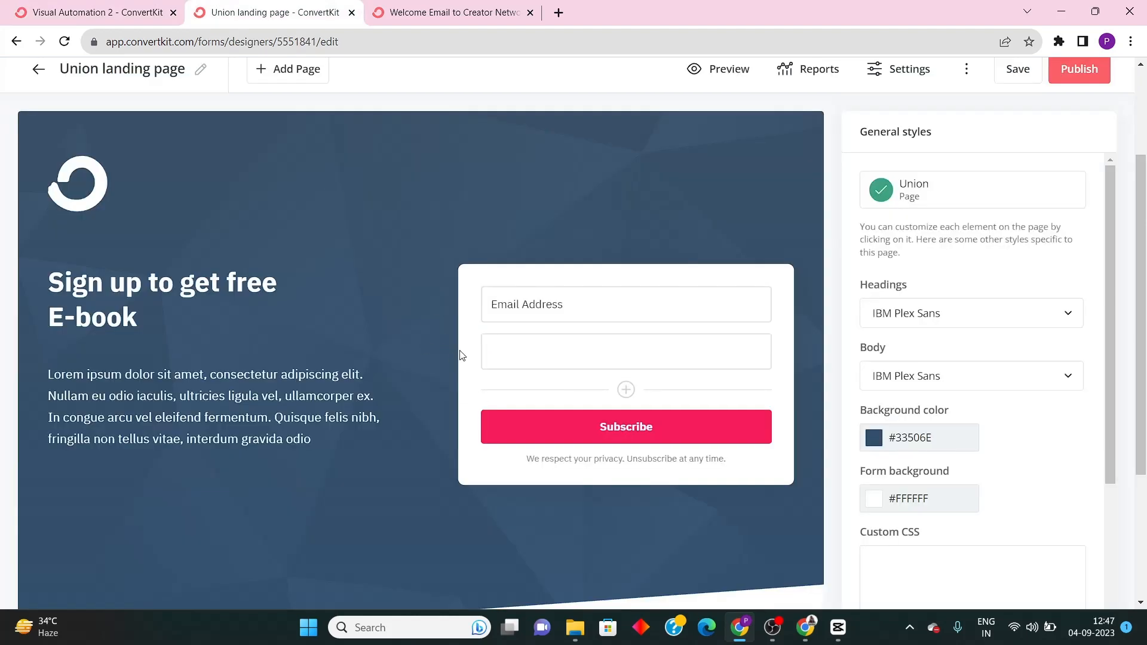
click(83, 8)
scroll(377, 354, down, 3)
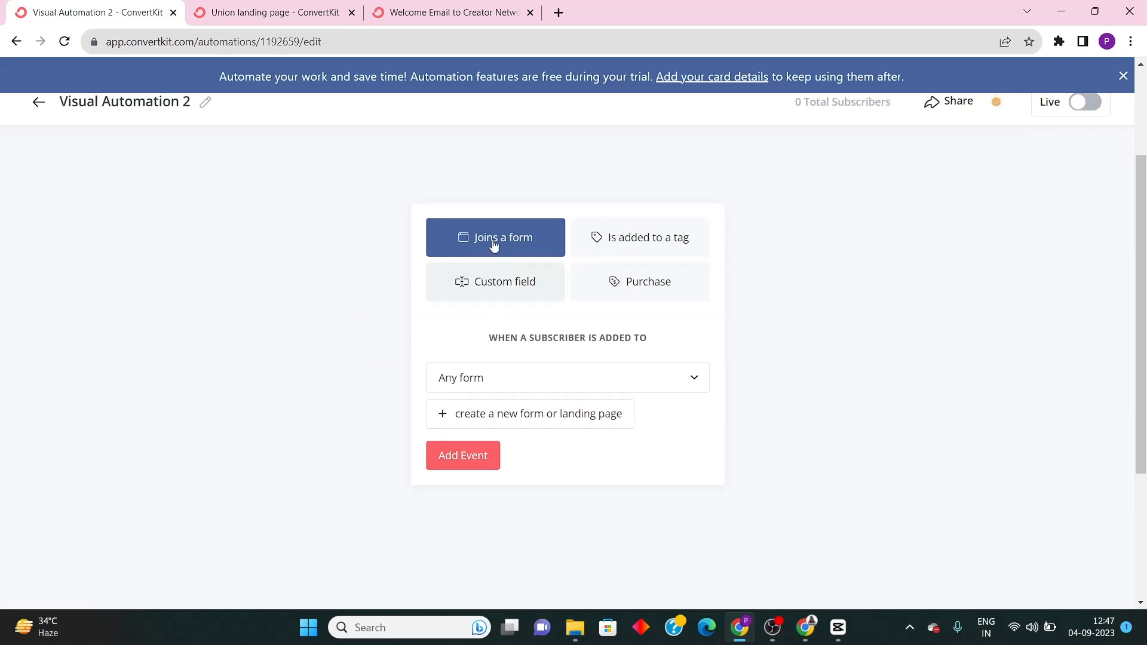
click(502, 379)
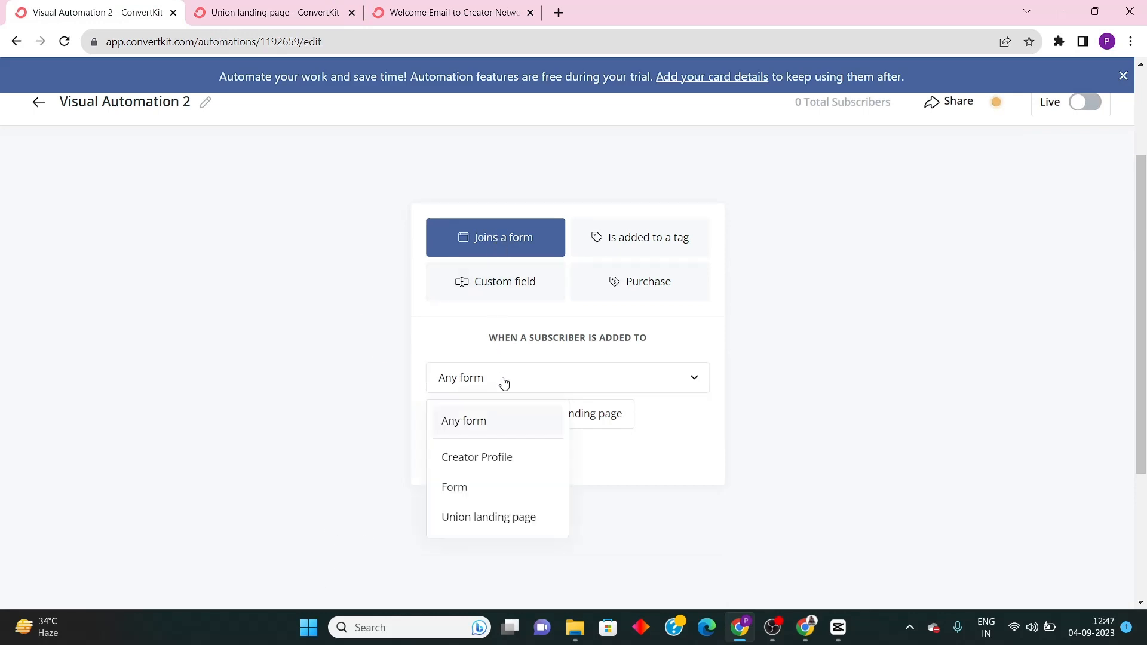
click(490, 521)
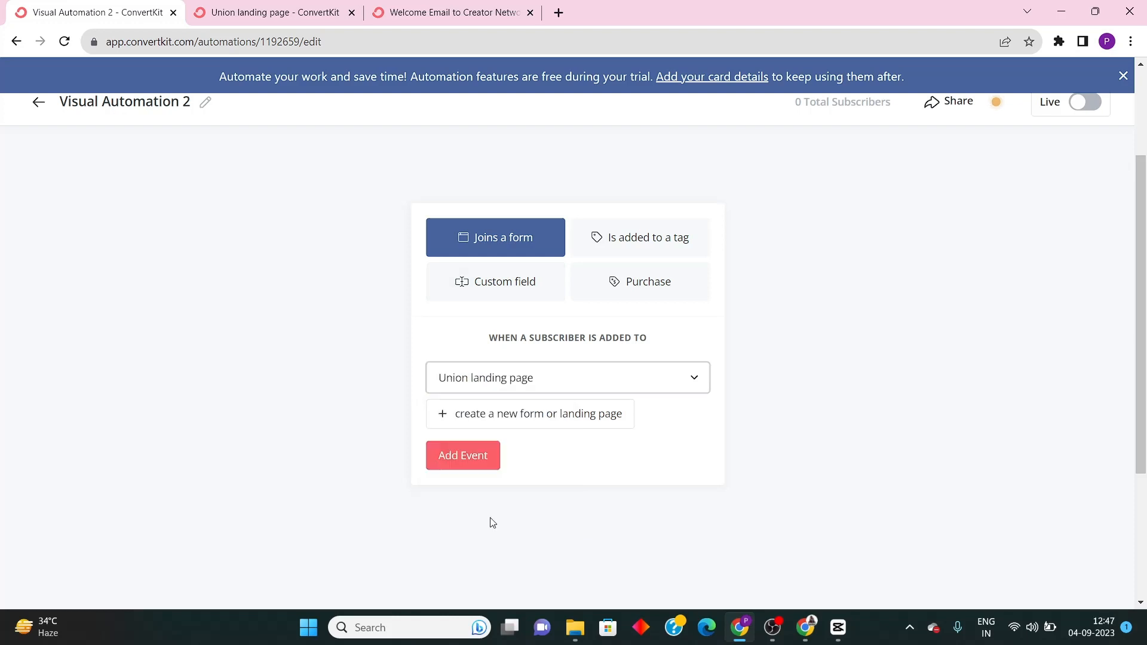
click(450, 455)
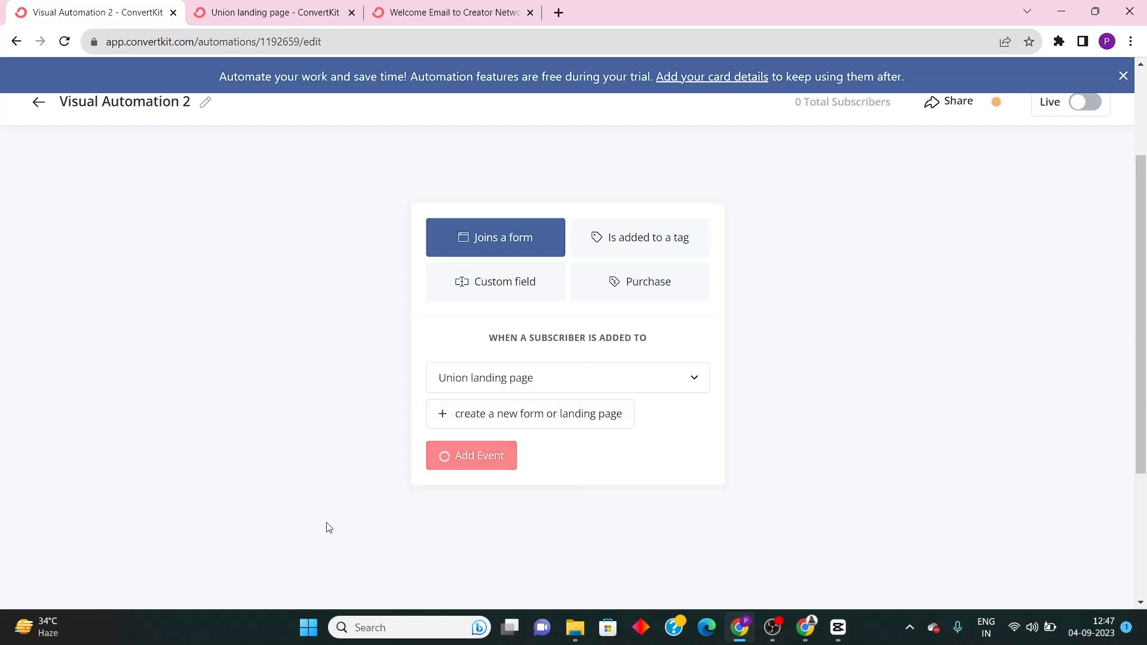
Add an 'Add or remove tag' action below the trigger using the Onboarded tag
scroll(453, 359, up, 3)
scroll(495, 382, down, 3)
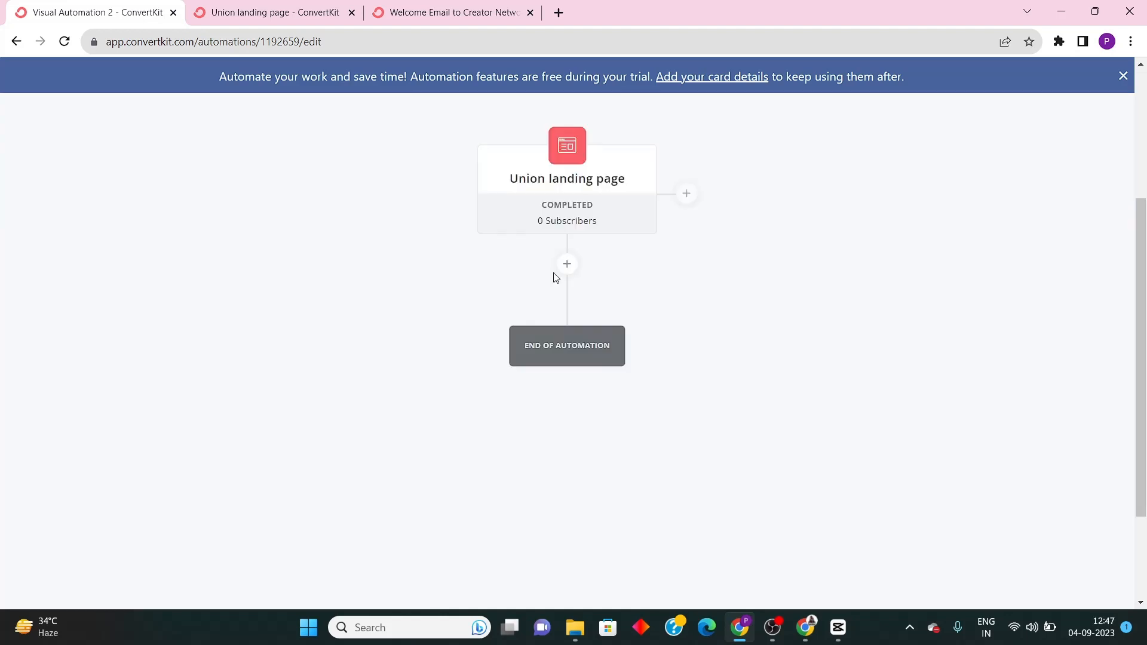
scroll(507, 329, up, 3)
scroll(562, 335, down, 3)
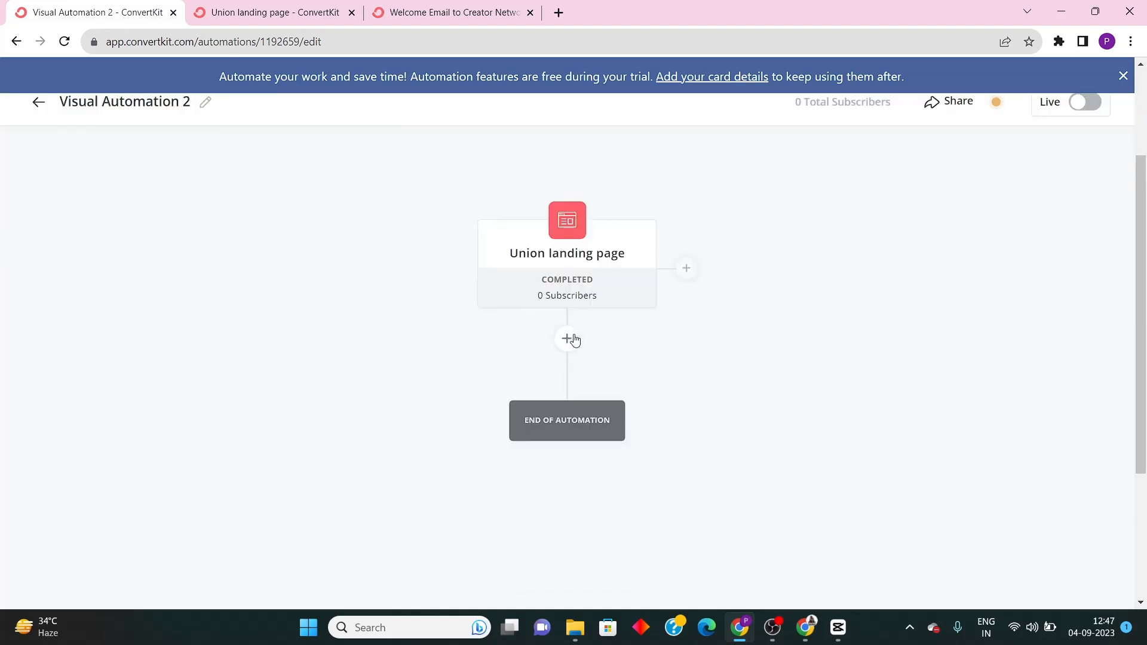
click(567, 339)
mouse_move(557, 258)
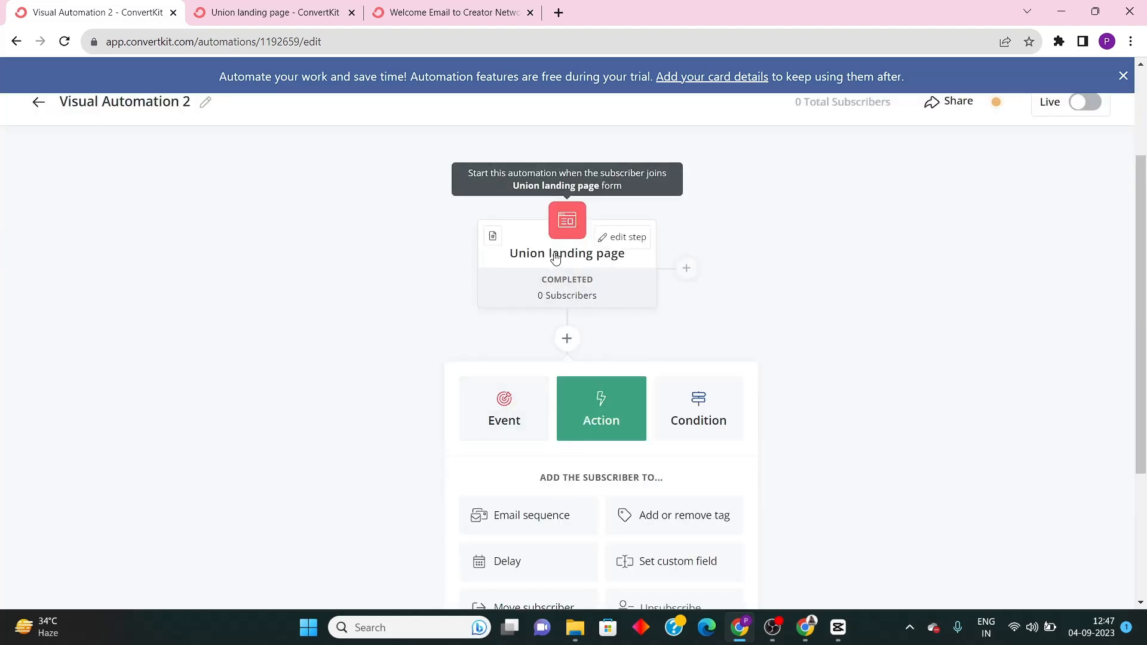
scroll(557, 378, down, 4)
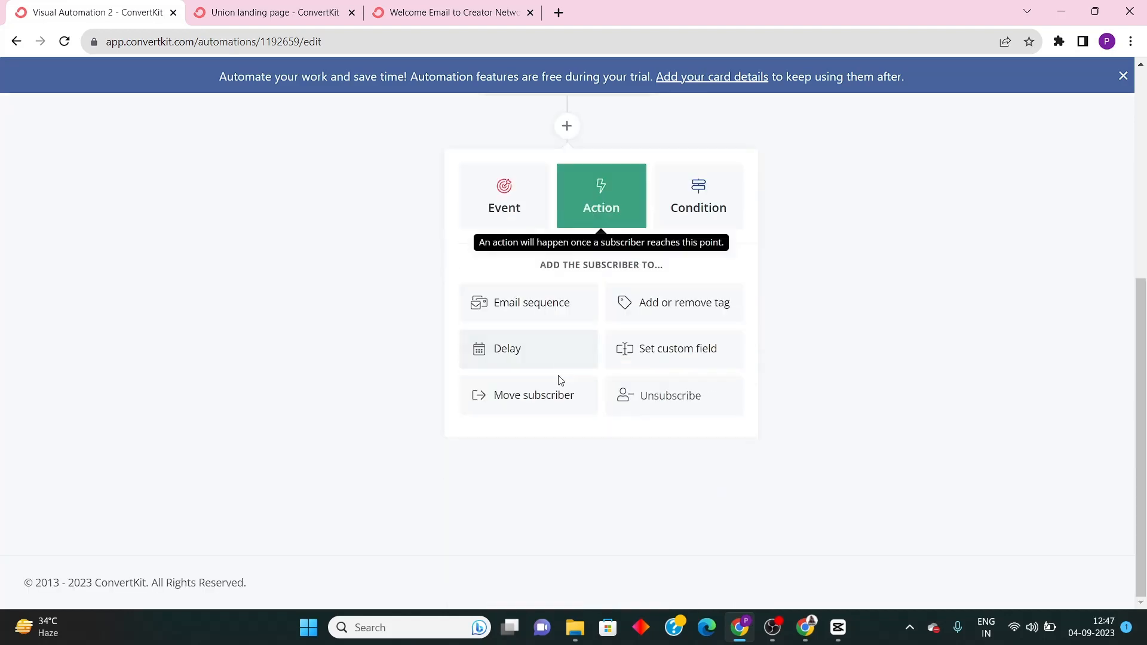
scroll(416, 307, up, 1)
click(662, 369)
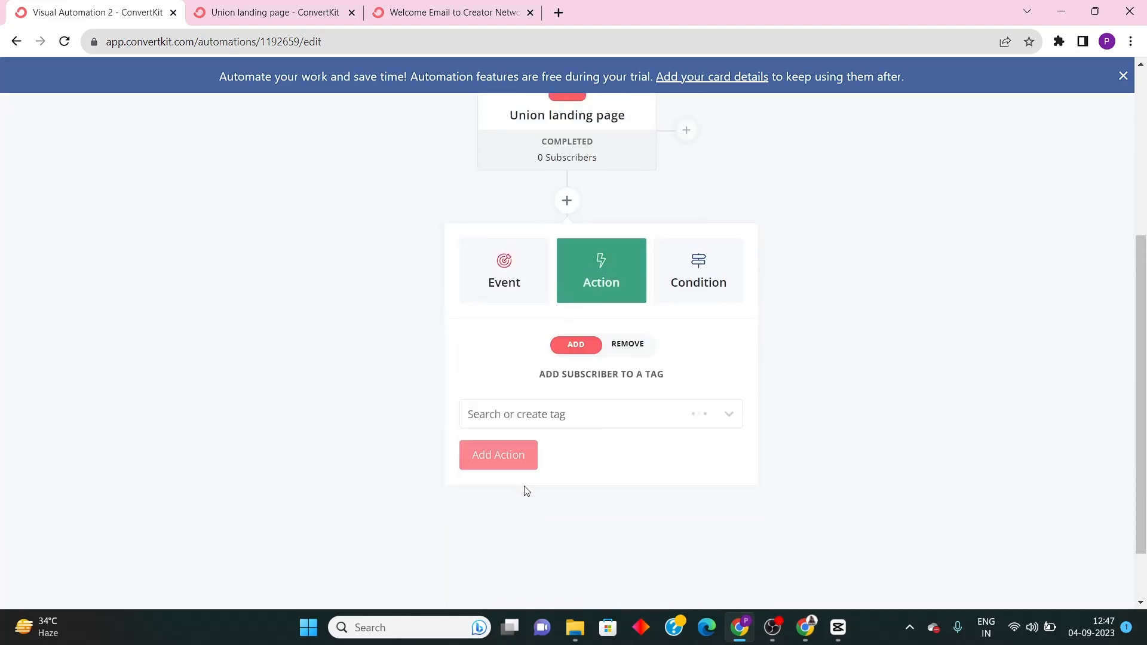
click(575, 406)
click(548, 528)
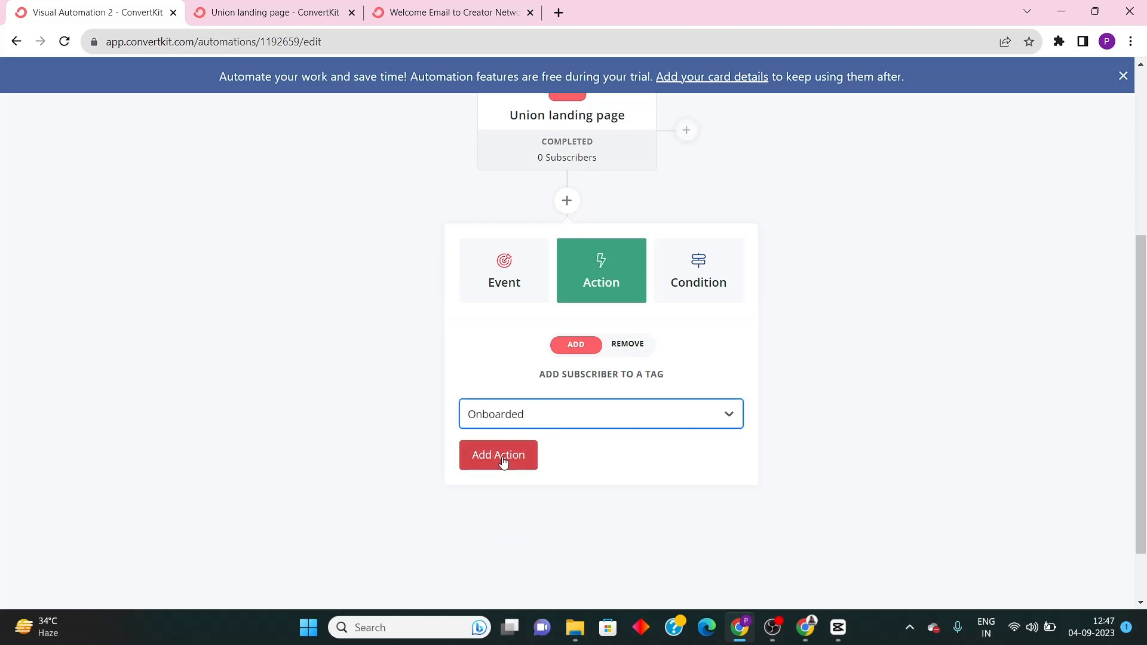
click(503, 460)
Add an Email sequence action below Onboarded and list the available sequences
mouse_move(573, 357)
click(566, 405)
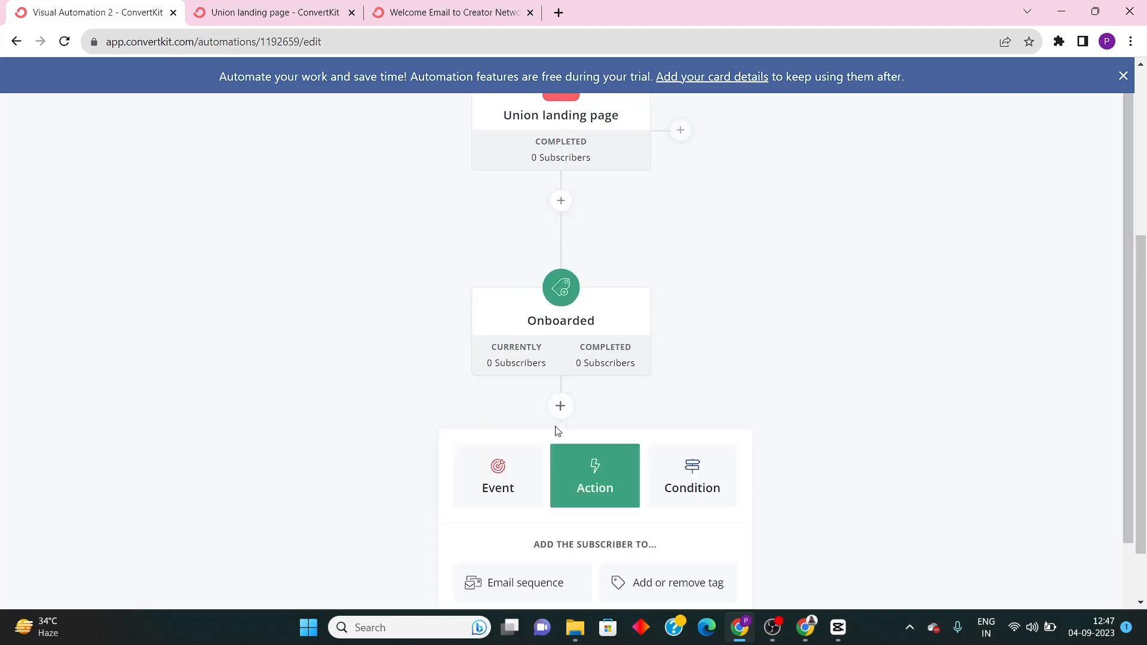
scroll(695, 426, down, 1)
click(532, 393)
scroll(811, 420, down, 1)
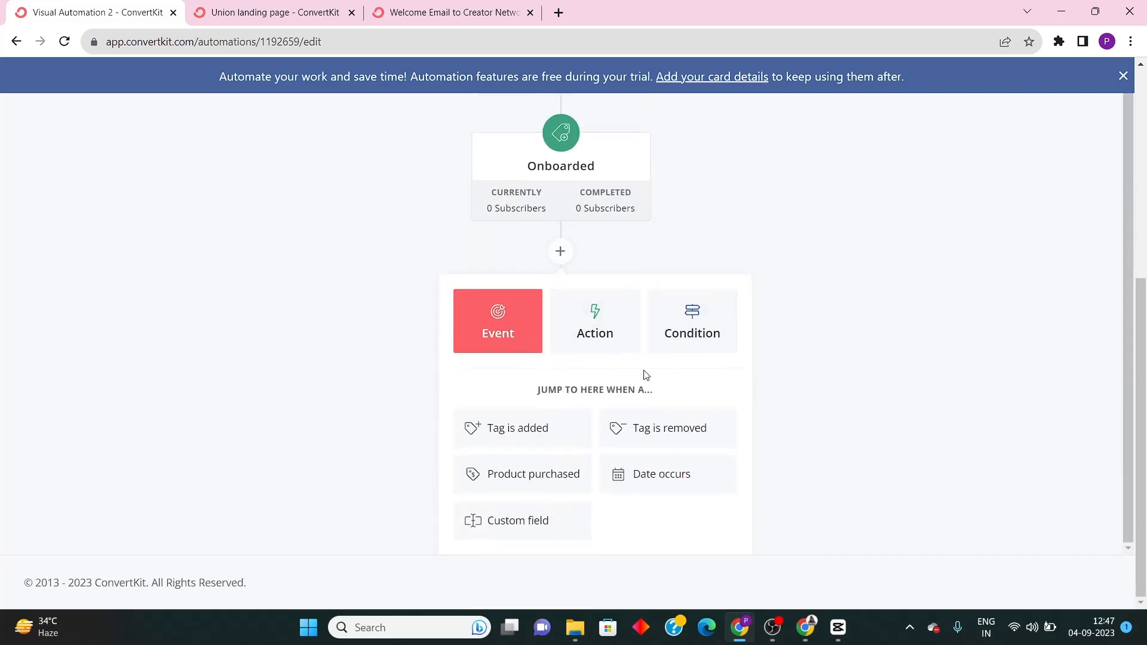
click(591, 336)
click(514, 434)
click(579, 493)
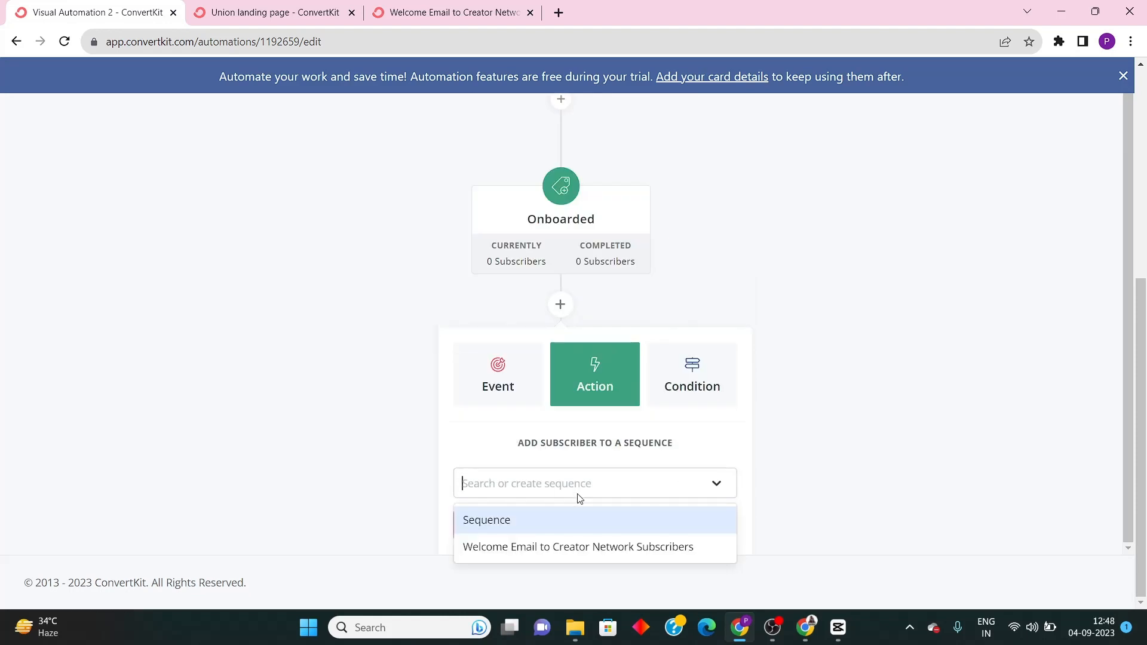
Pick the Welcome Email to Creator Network Subscribers sequence, then close its tab
click(589, 545)
click(300, 7)
click(455, 13)
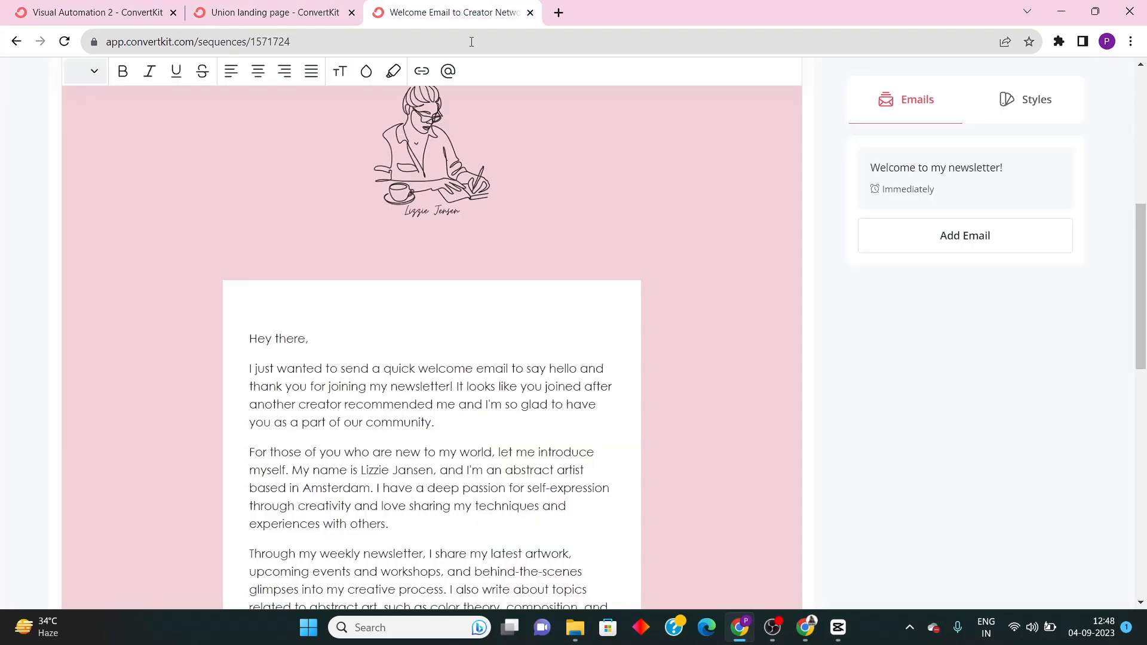
click(530, 12)
Open Sequences in a new tab and create a sequence with the Text only template
scroll(396, 147, up, 3)
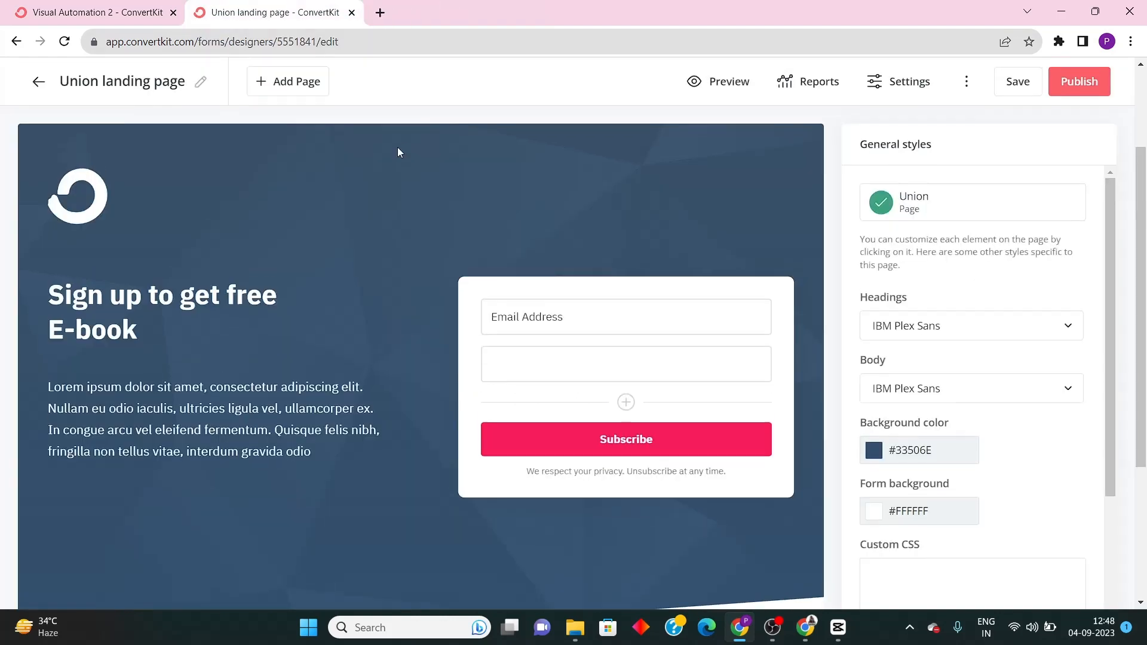
mouse_move(233, 79)
right_click(272, 227)
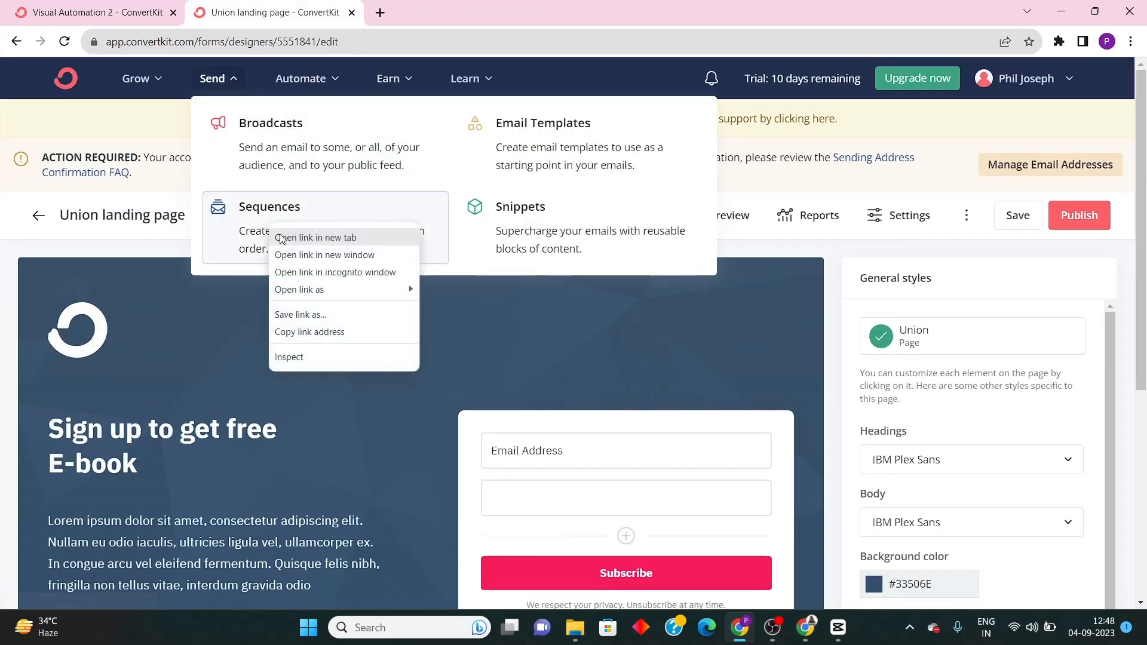
click(283, 238)
click(420, 7)
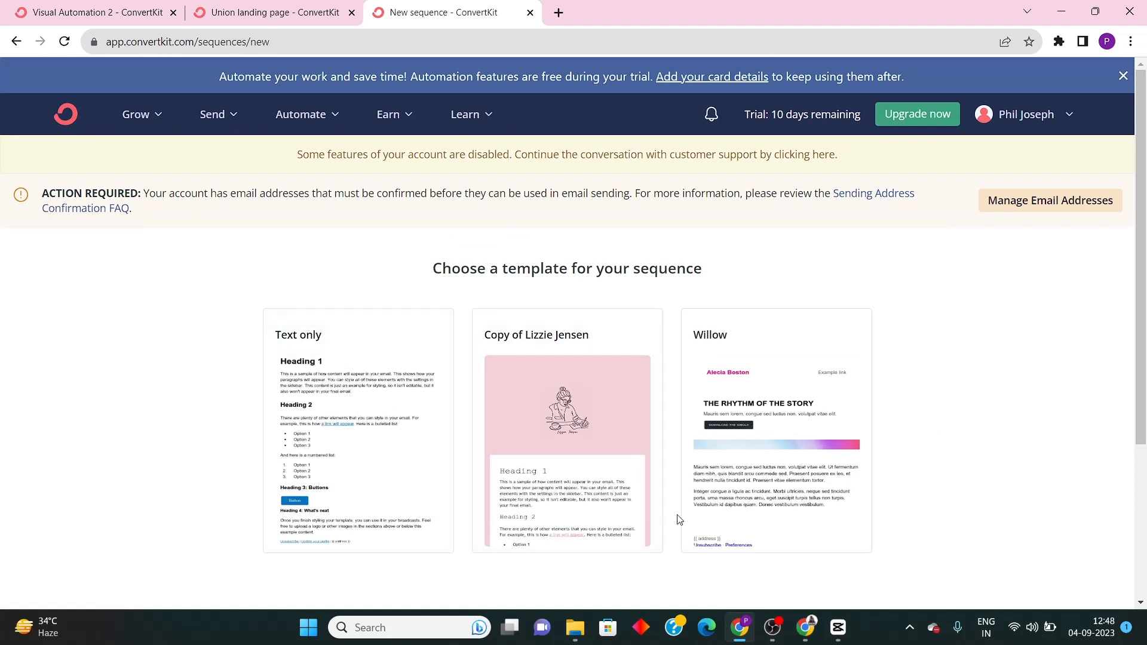
click(360, 474)
In the Sequence (2) tab, select the sample email body text
click(45, 8)
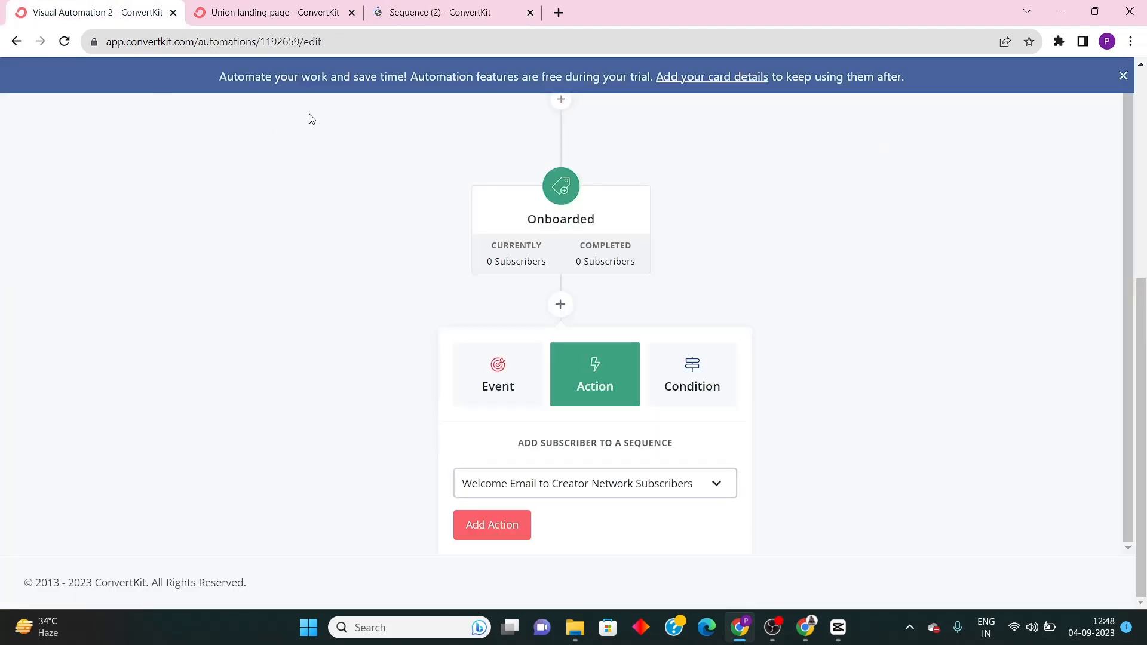
scroll(449, 306, up, 5)
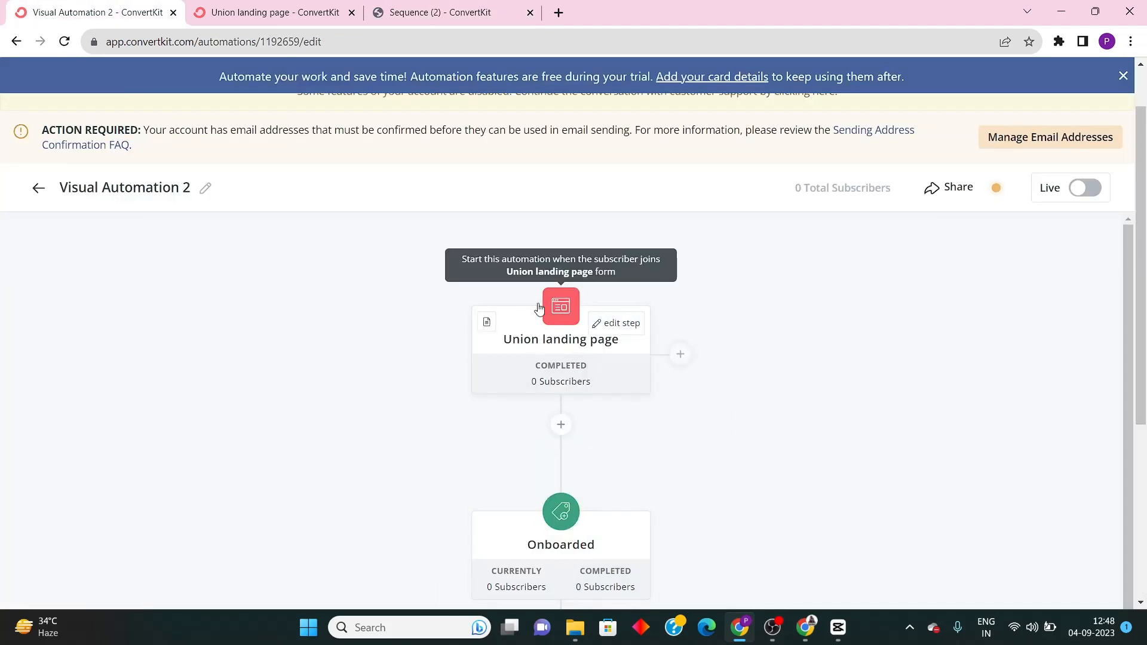
click(225, 10)
scroll(537, 480, down, 3)
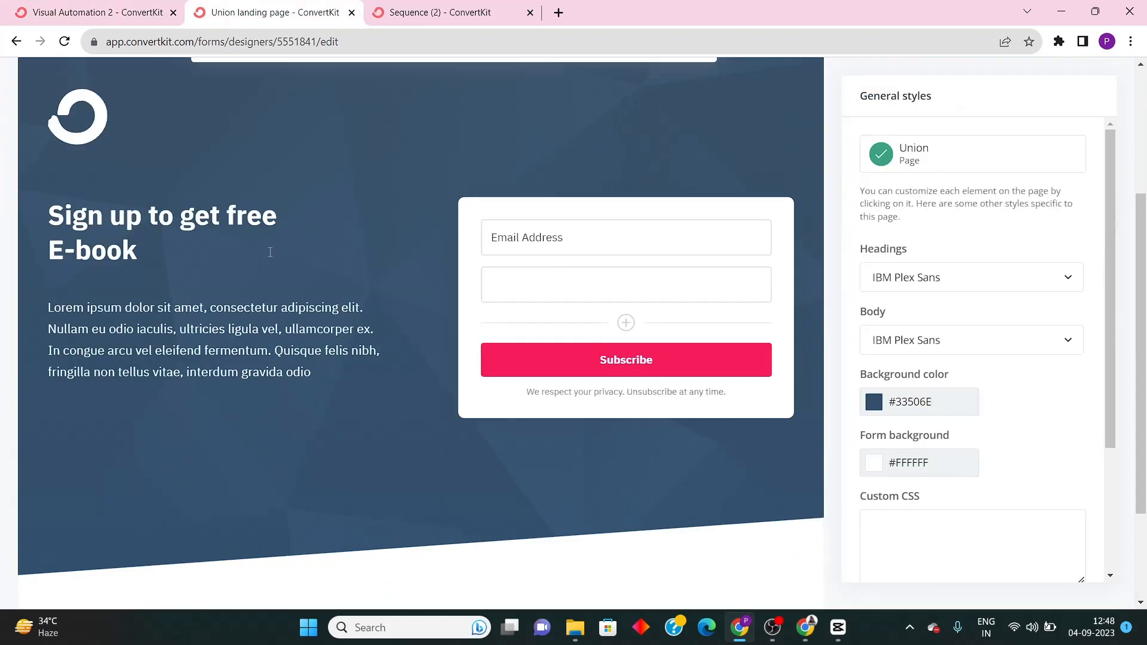
click(421, 10)
scroll(355, 347, down, 6)
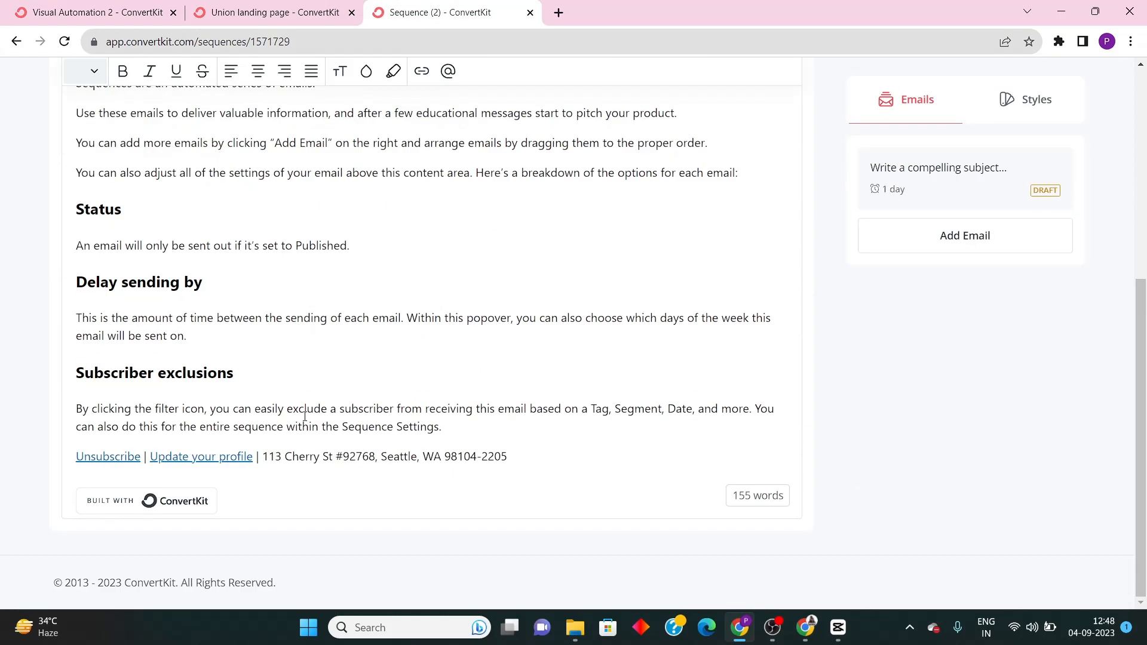
drag(512, 456, 77, 163)
click(238, 274)
drag(457, 424, 71, 192)
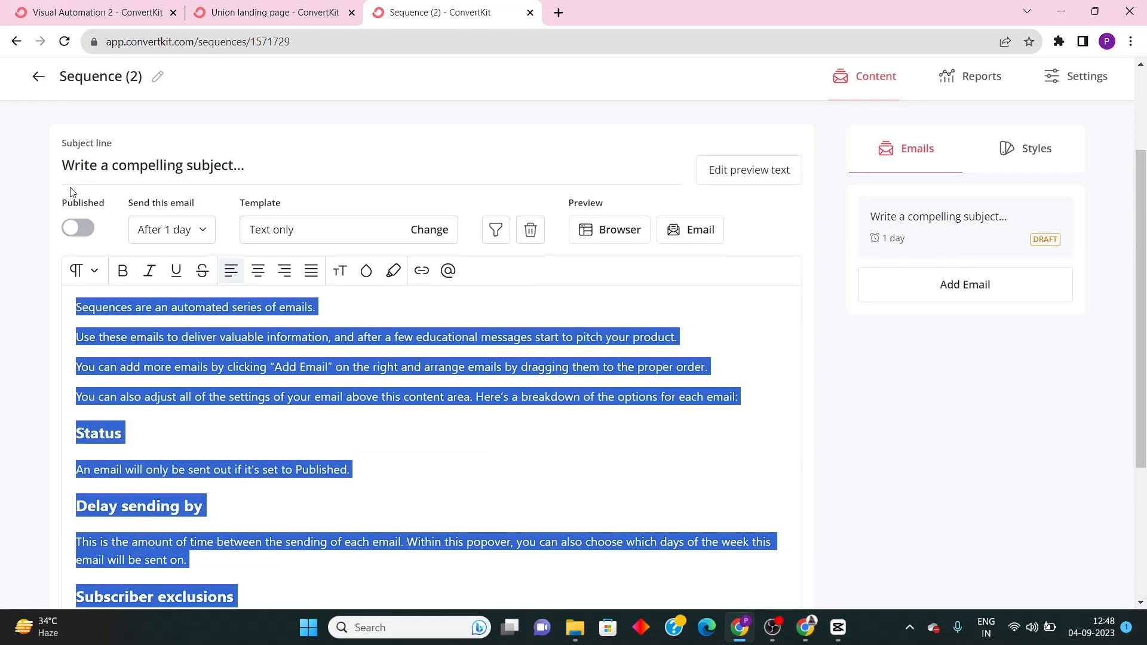
Replace the email body with "Hello thank you for subscribing! Here's your free PDF"
key(BackSpace)
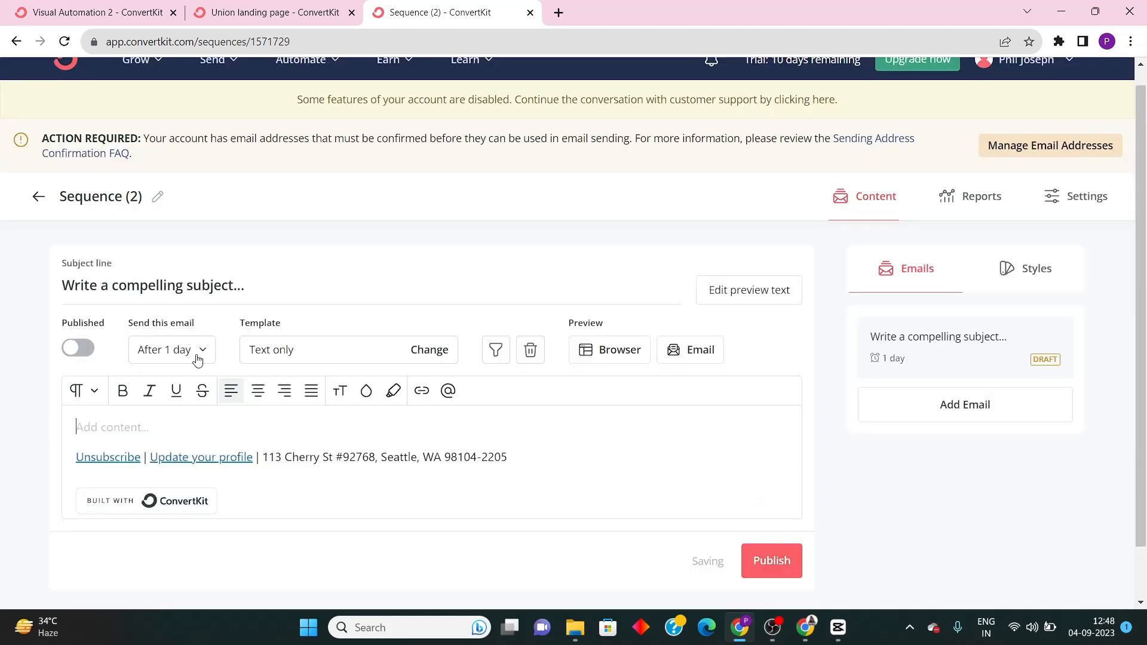
text(Hell)
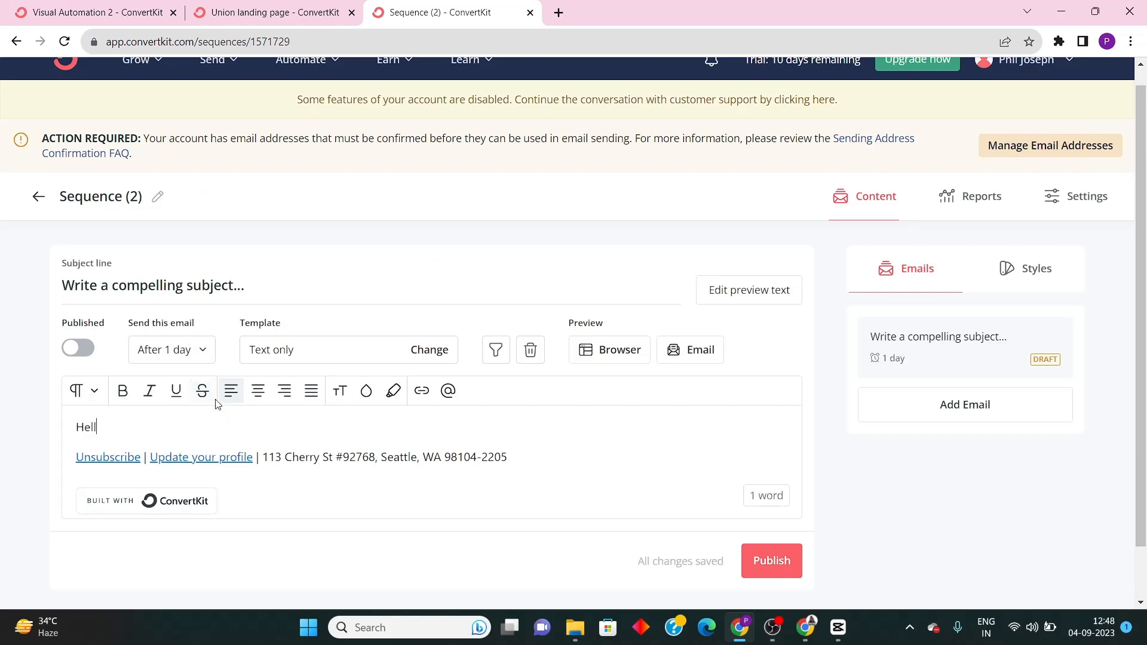
text(o than)
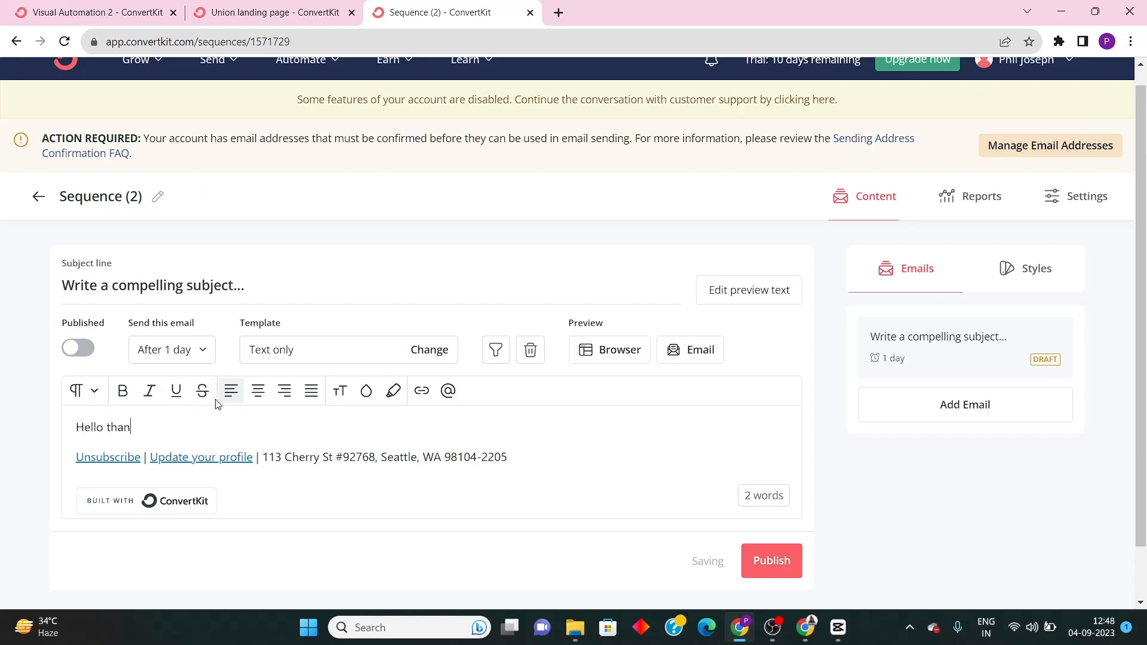
text(k you for suvs=)
text(cfribing)
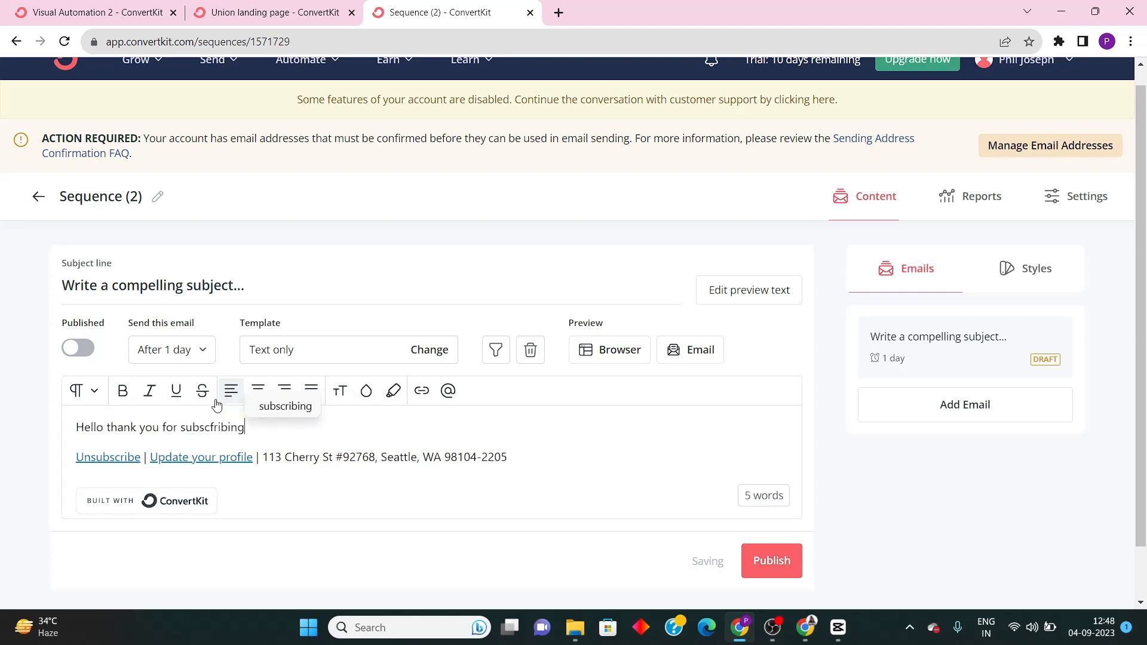
click(282, 405)
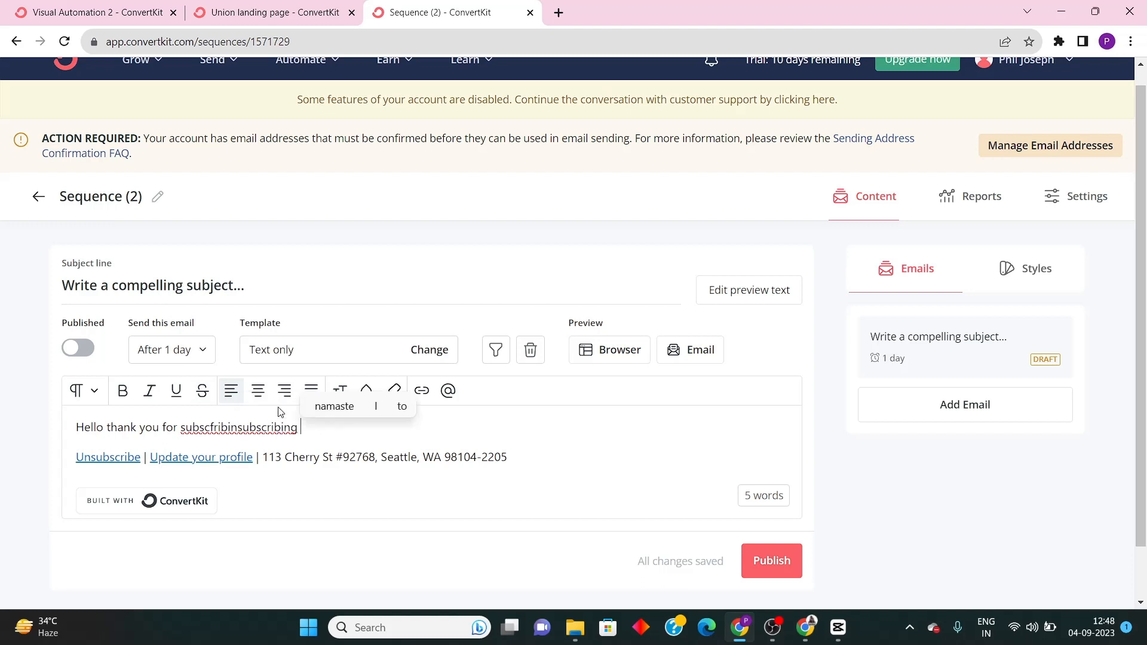
key(BackSpace)
key(BackSpace)
key(BackSpace)
key(BackSpace)
key(BackSpace)
key(BackSpace)
key(BackSpace)
key(BackSpace)
key(BackSpace)
key(BackSpace)
key(BackSpace)
key(BackSpace)
key(BackSpace)
key(BackSpace)
key(BackSpace)
key(BackSpace)
key(BackSpace)
key(BackSpace)
key(BackSpace)
key(BackSpace)
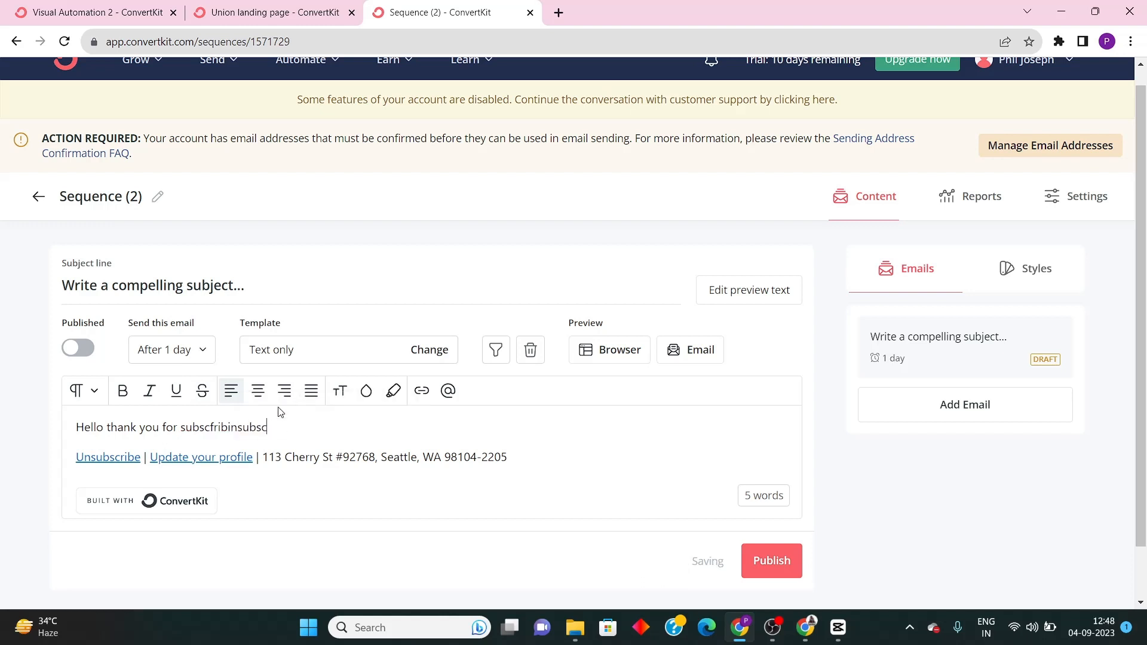
text(scrib)
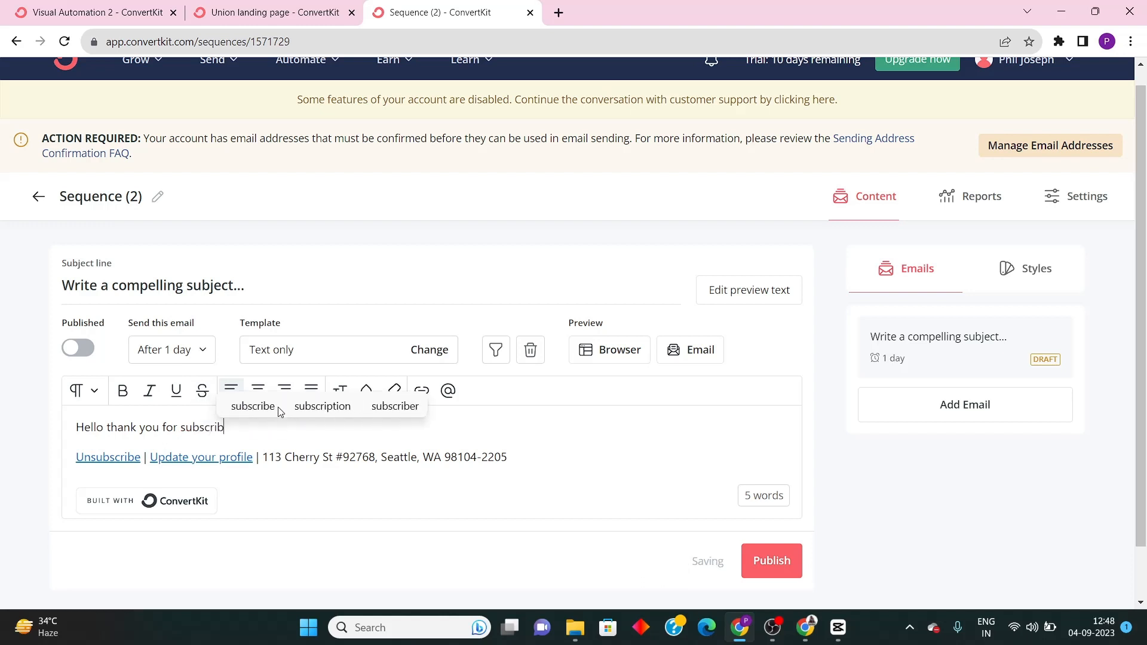
text(ing! )
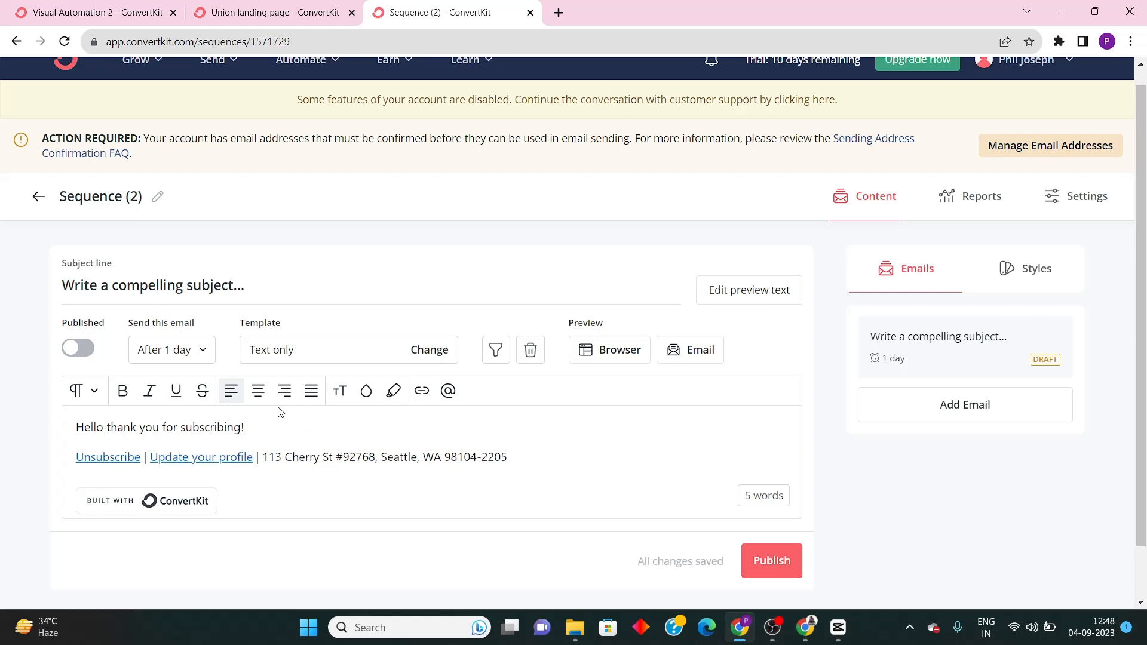
text(He)
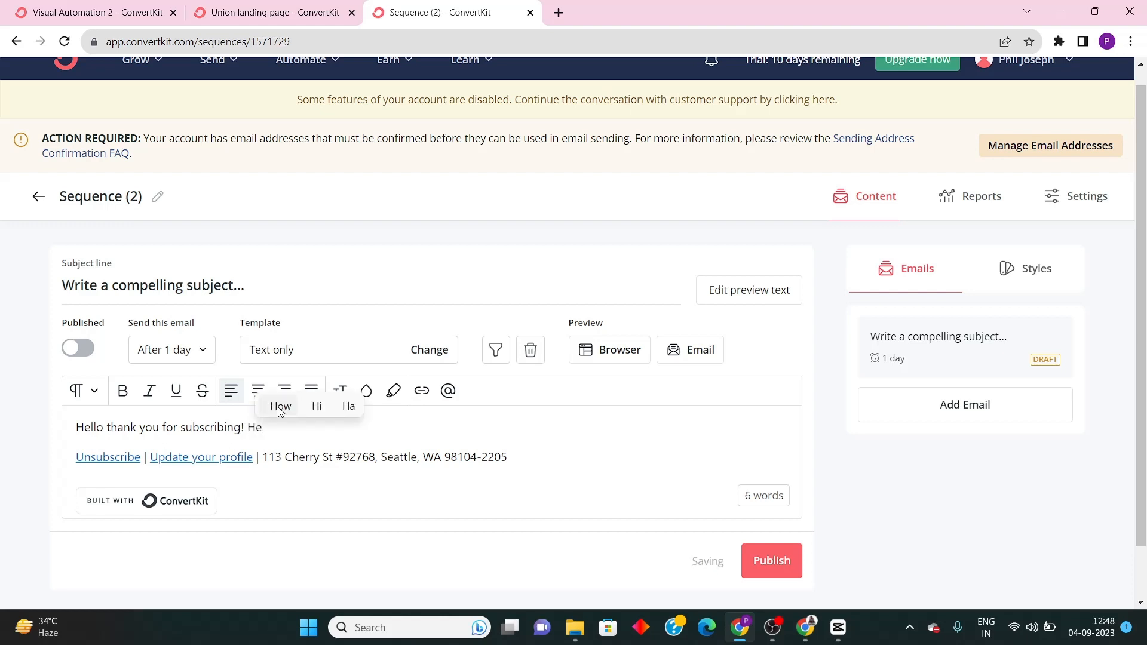
text(re's )
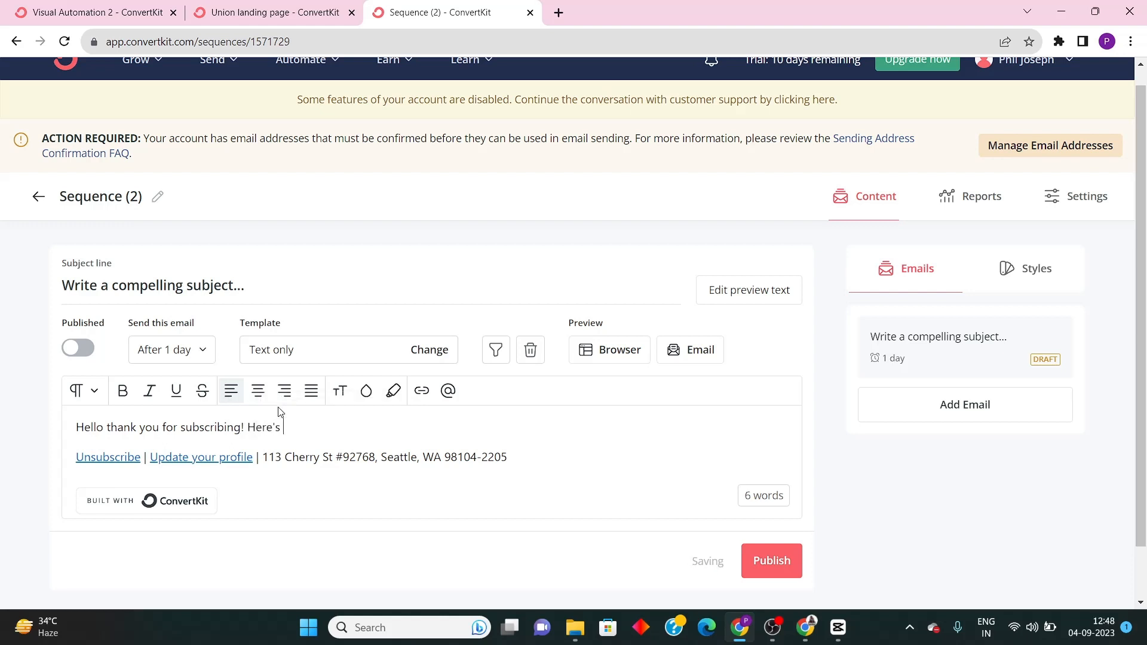
text(your free PDF!)
Change the email subject to "Welcome to newsletter"
triple_click(176, 282)
text(Thank)
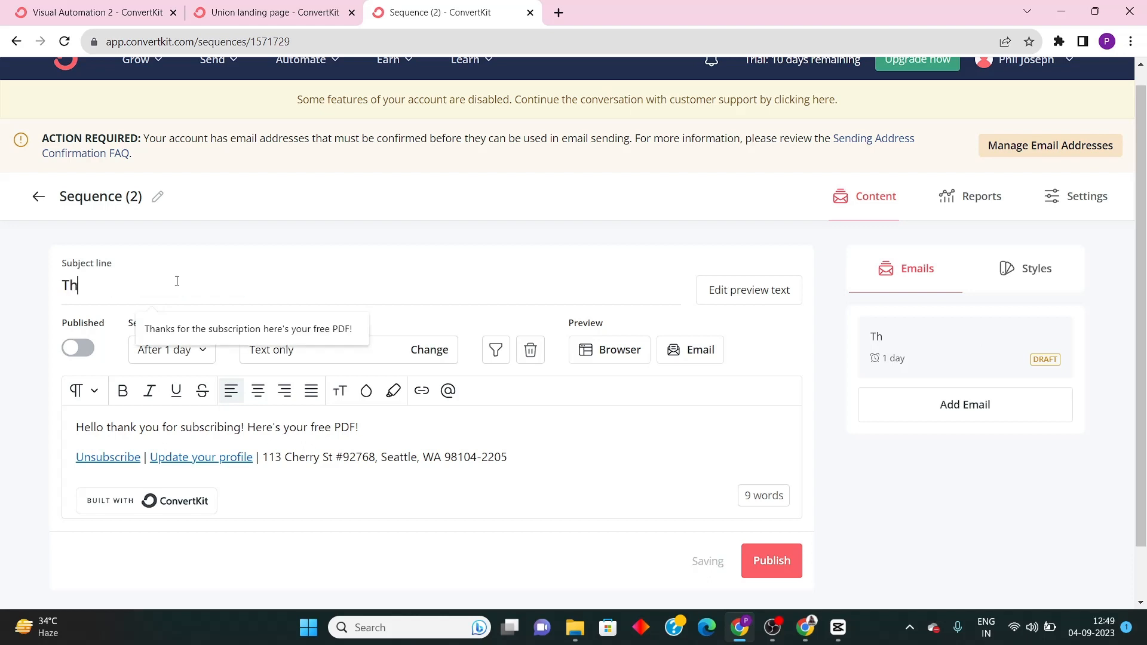
key(BackSpace)
key(BackSpace)
key(BackSpace)
key(BackSpace)
key(BackSpace)
text(We)
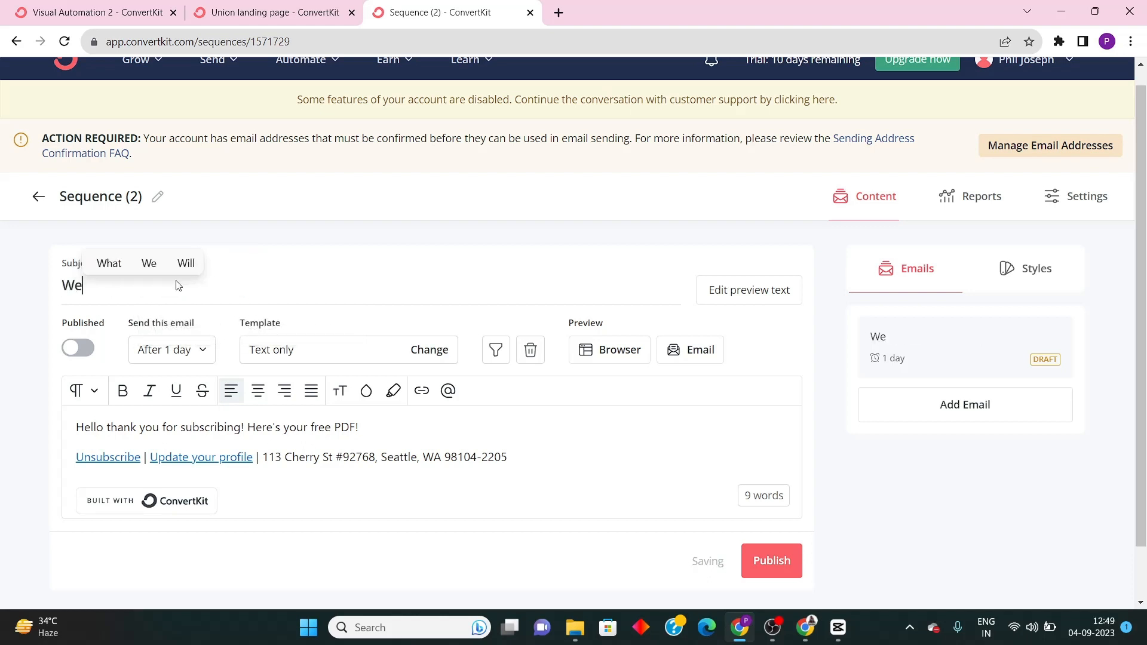
text(lcome to new)
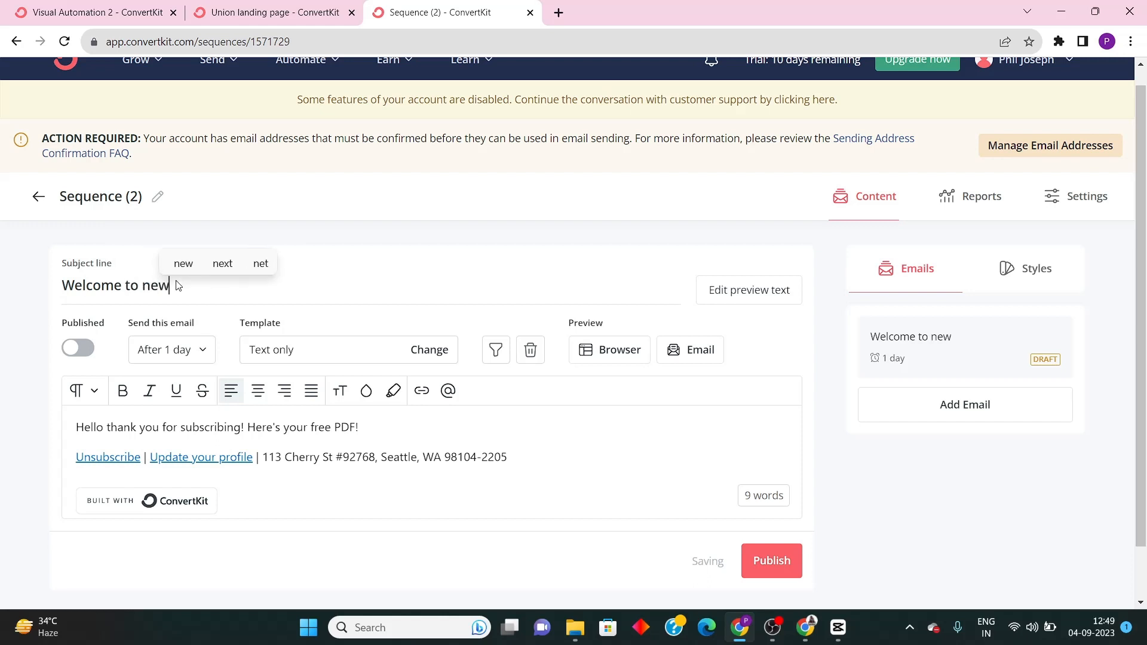
text(sletter)
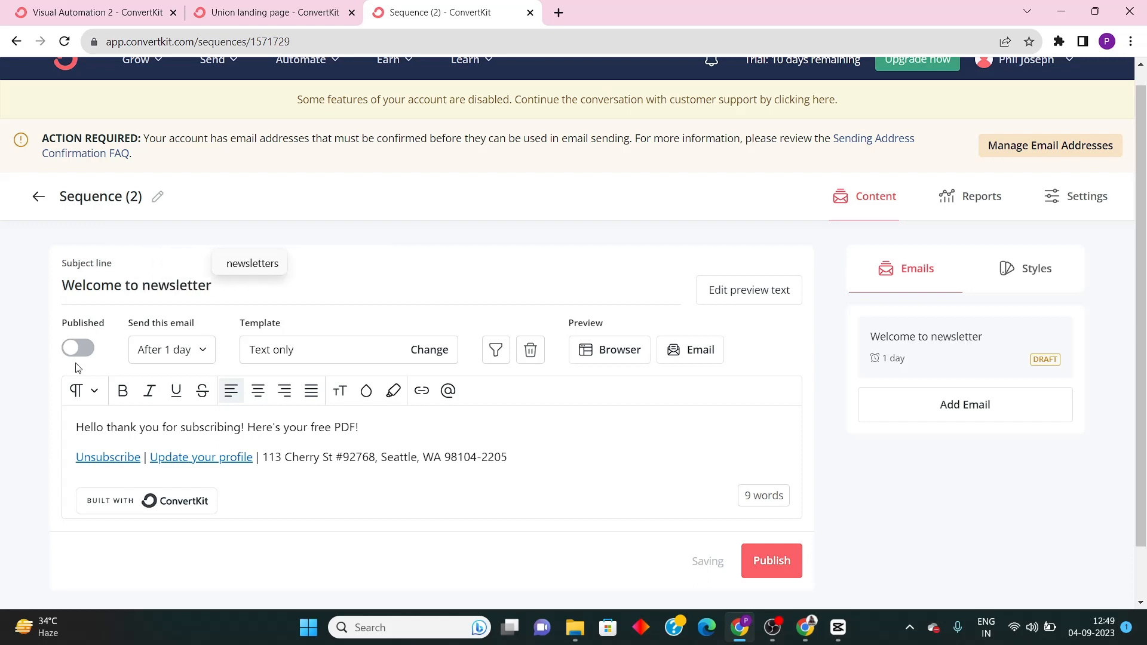
Set the email's send delay to 0 days so it sends immediately
click(169, 351)
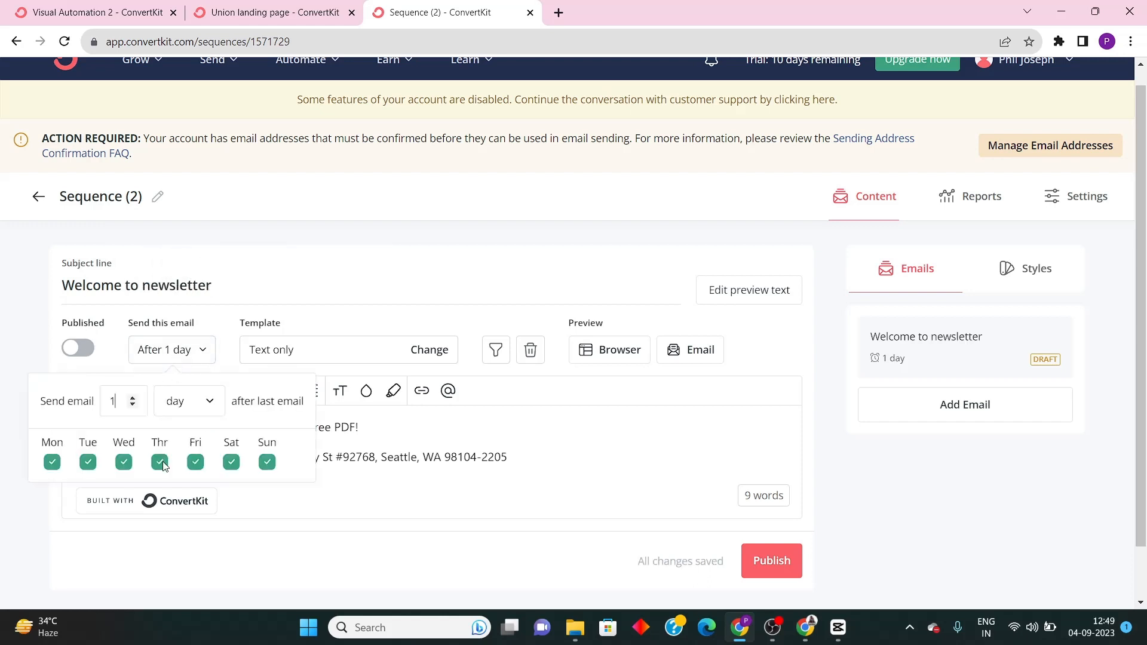
click(133, 397)
click(133, 405)
text(0)
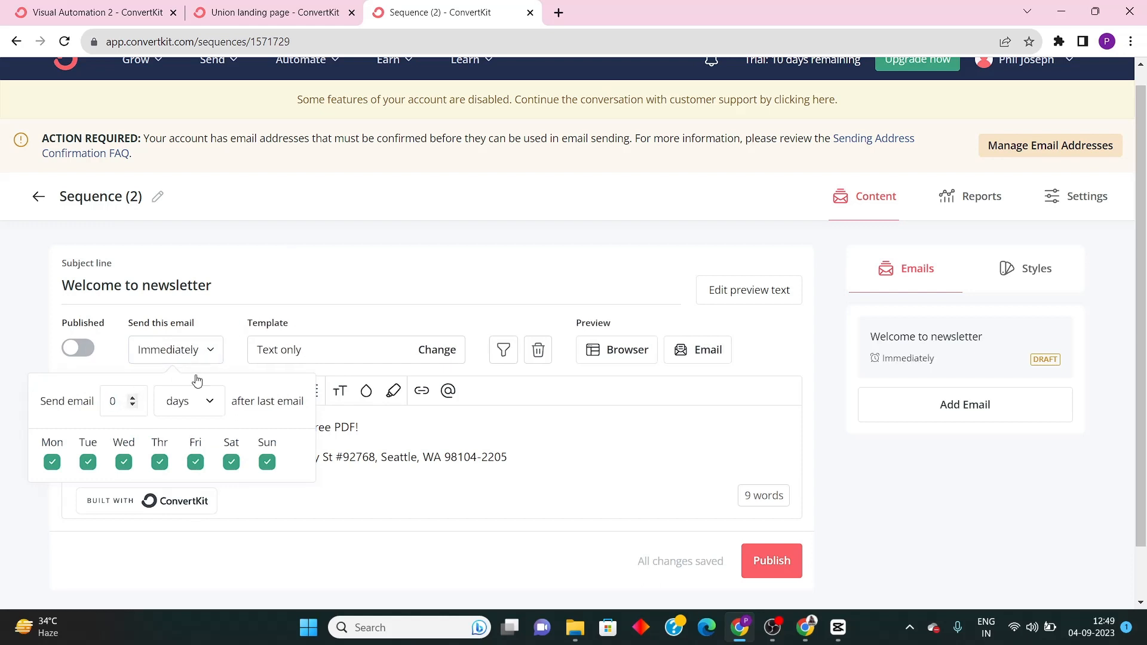
click(306, 255)
scroll(487, 293, down, 1)
scroll(758, 371, up, 2)
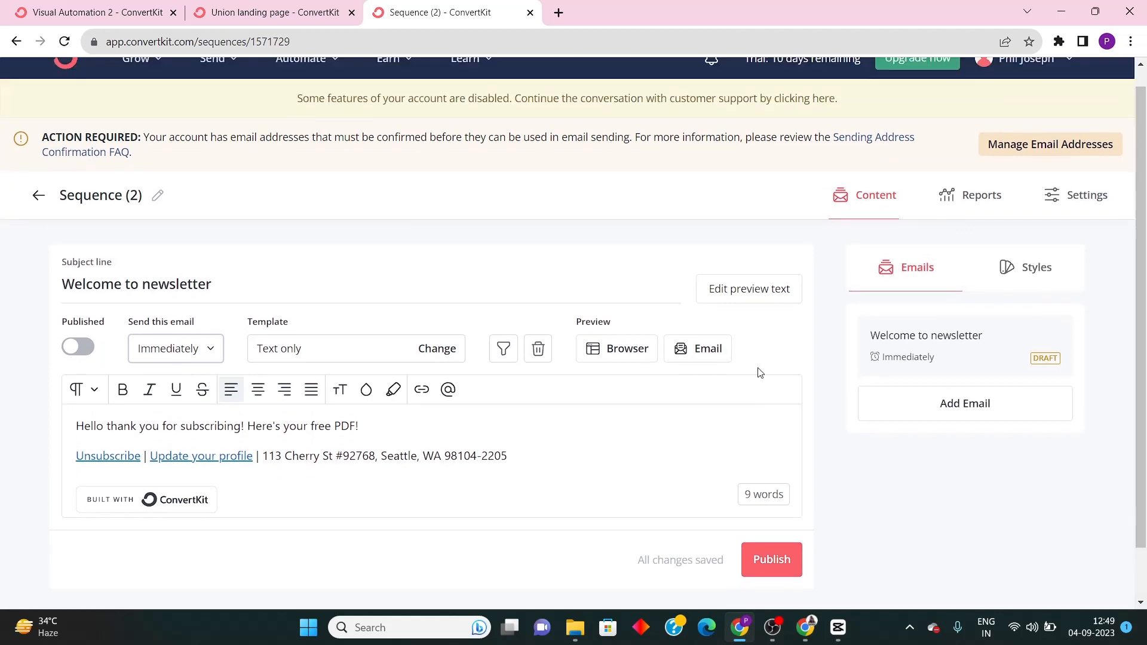
scroll(770, 477, down, 2)
scroll(845, 478, up, 1)
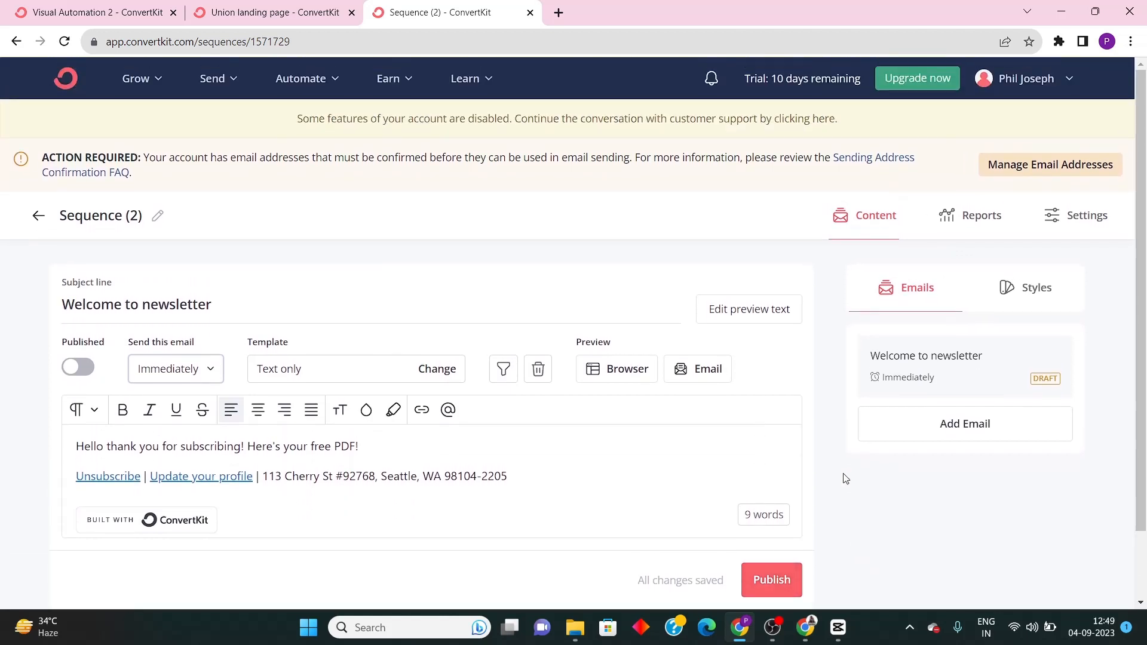
Publish the Sequence (2) email changes twice and go back to the Sequences list
click(788, 586)
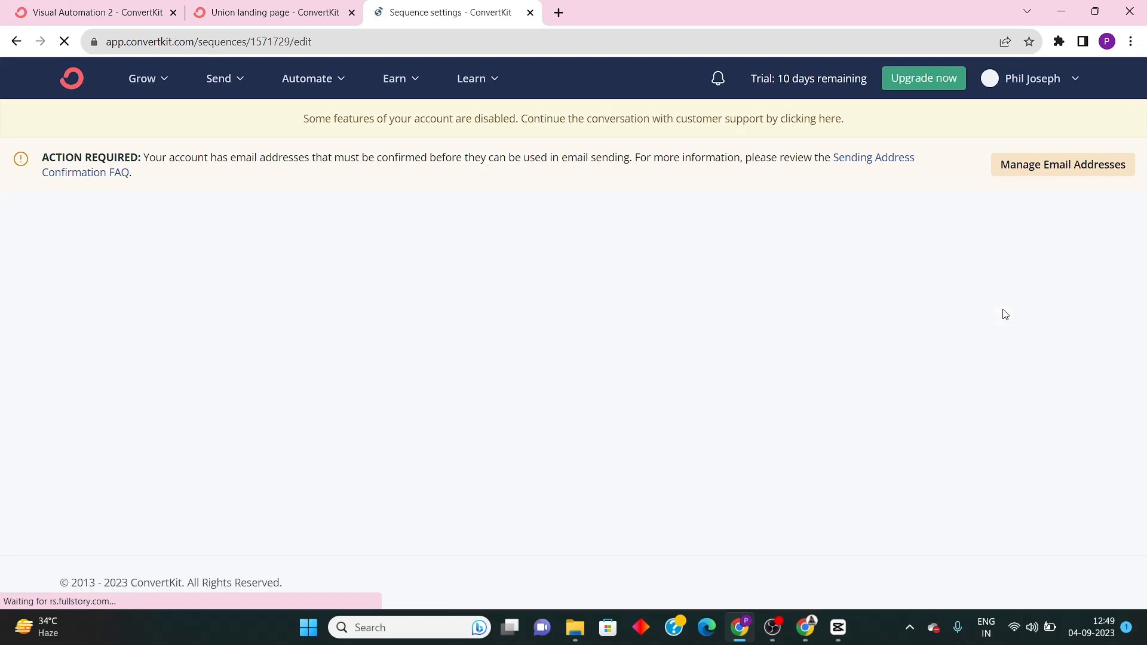
scroll(311, 355, down, 3)
scroll(311, 356, down, 4)
scroll(418, 331, up, 6)
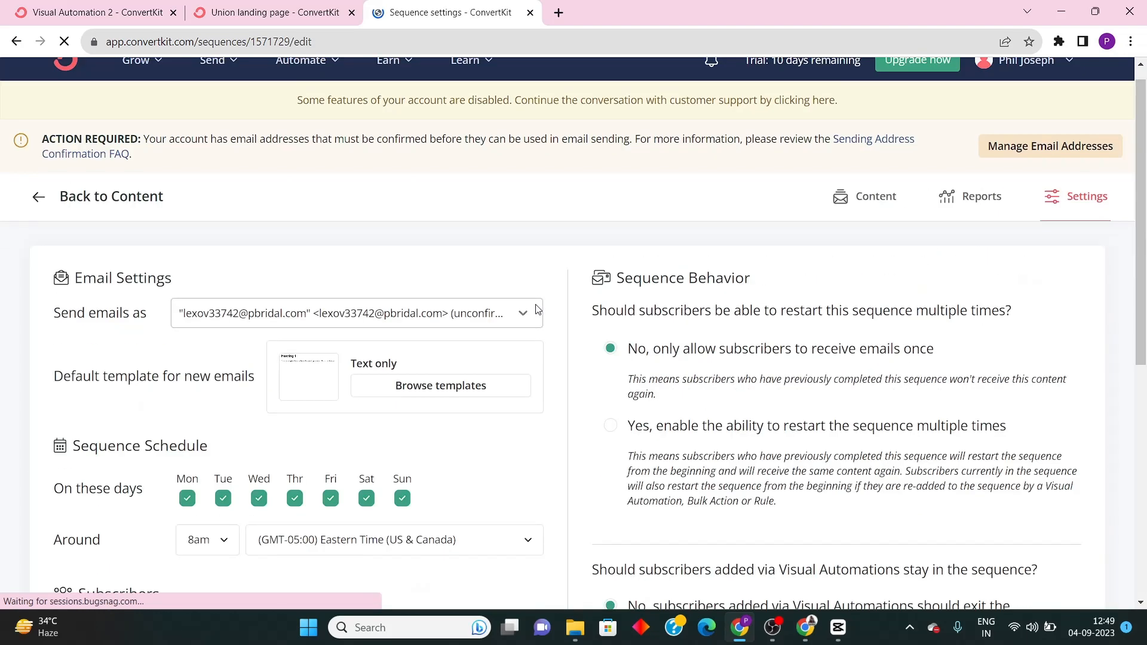
scroll(533, 320, down, 6)
scroll(599, 264, up, 10)
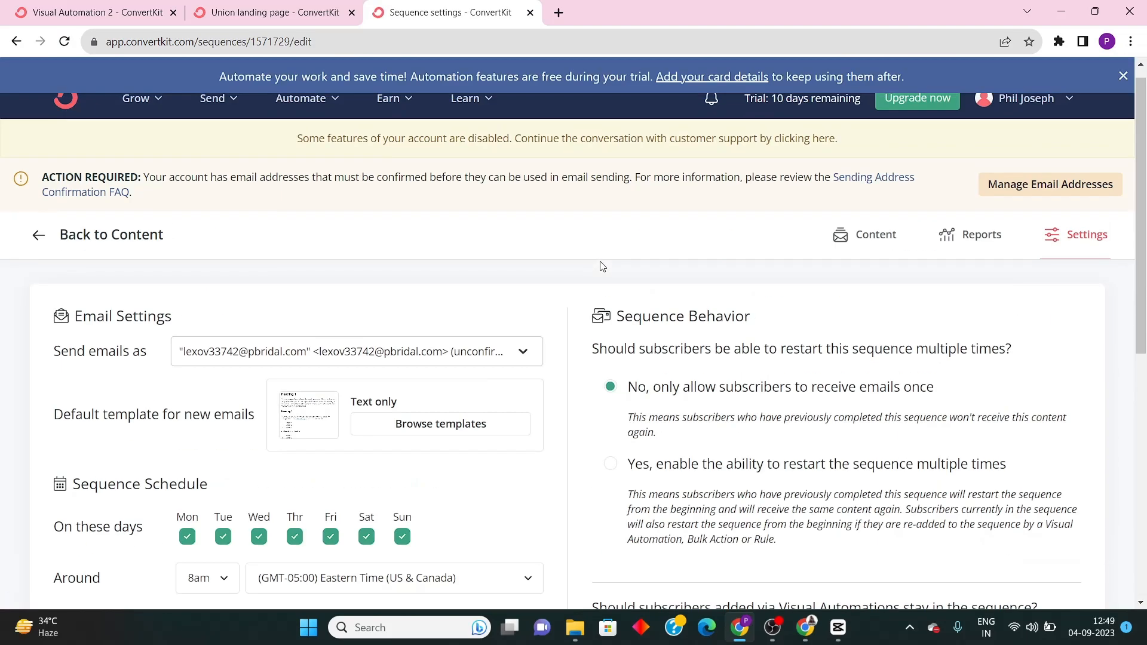
scroll(697, 292, down, 10)
scroll(669, 286, up, 5)
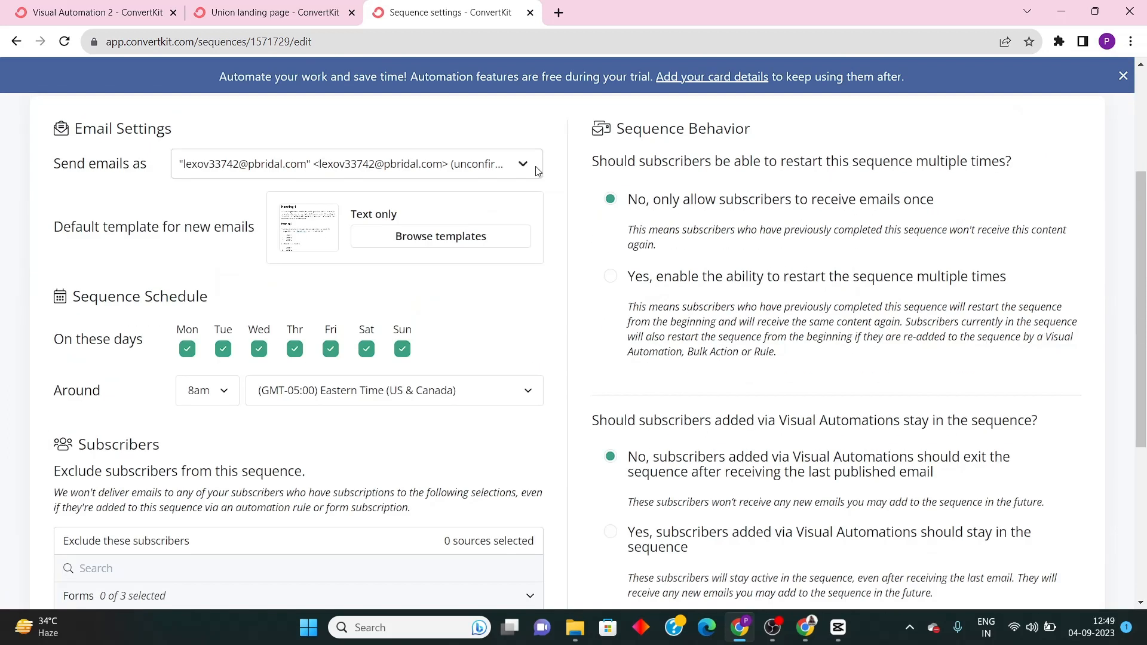
scroll(537, 171, up, 4)
click(55, 257)
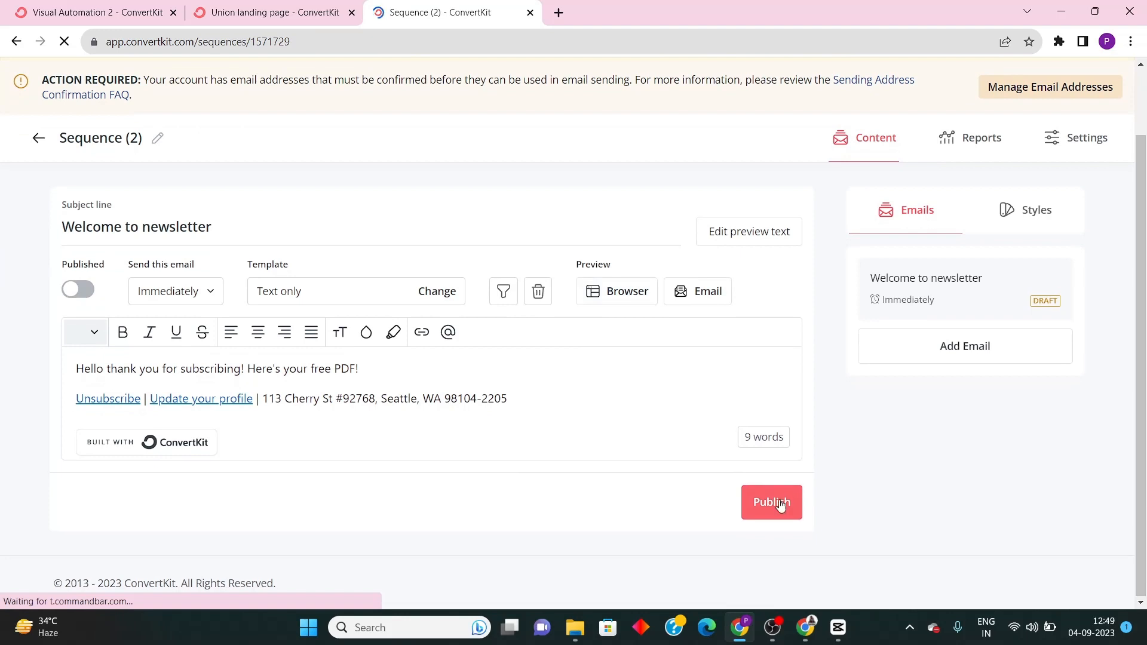
click(778, 503)
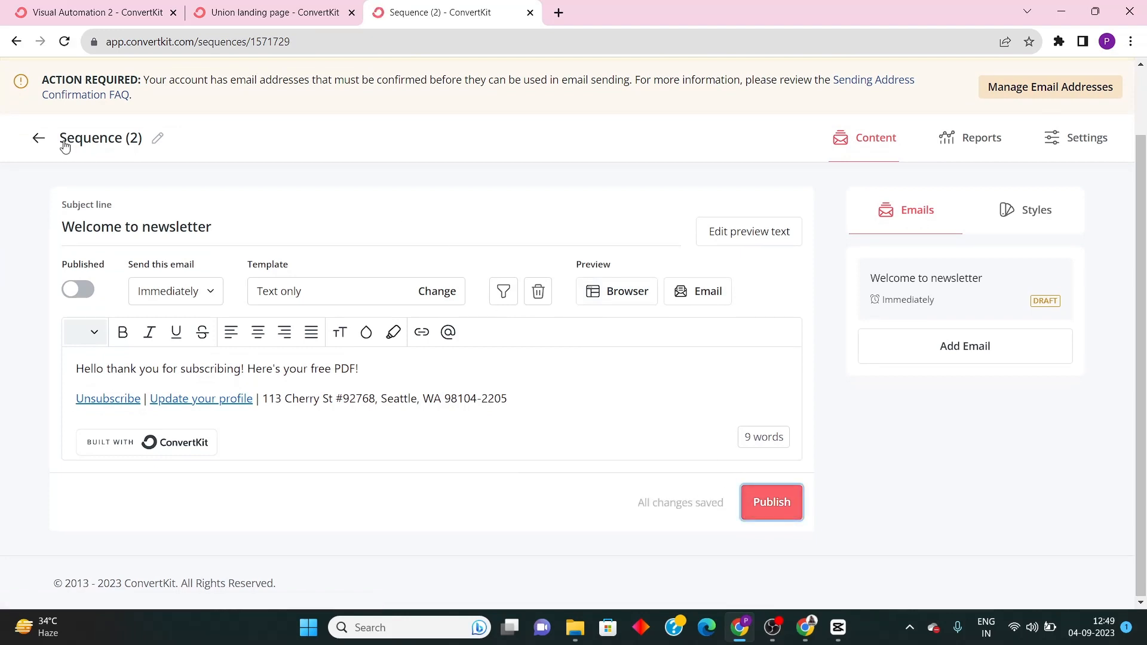
click(39, 139)
scroll(382, 385, down, 1)
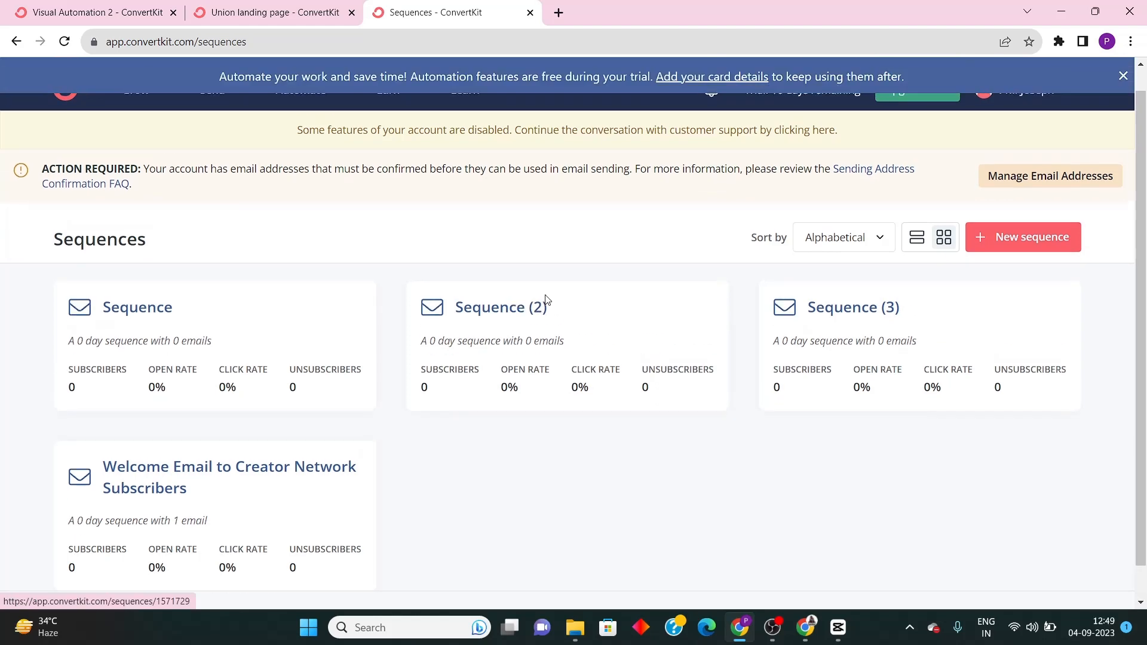
Return to the Visual Automation 2 tab and reload the automation page
scroll(562, 319, down, 1)
click(312, 10)
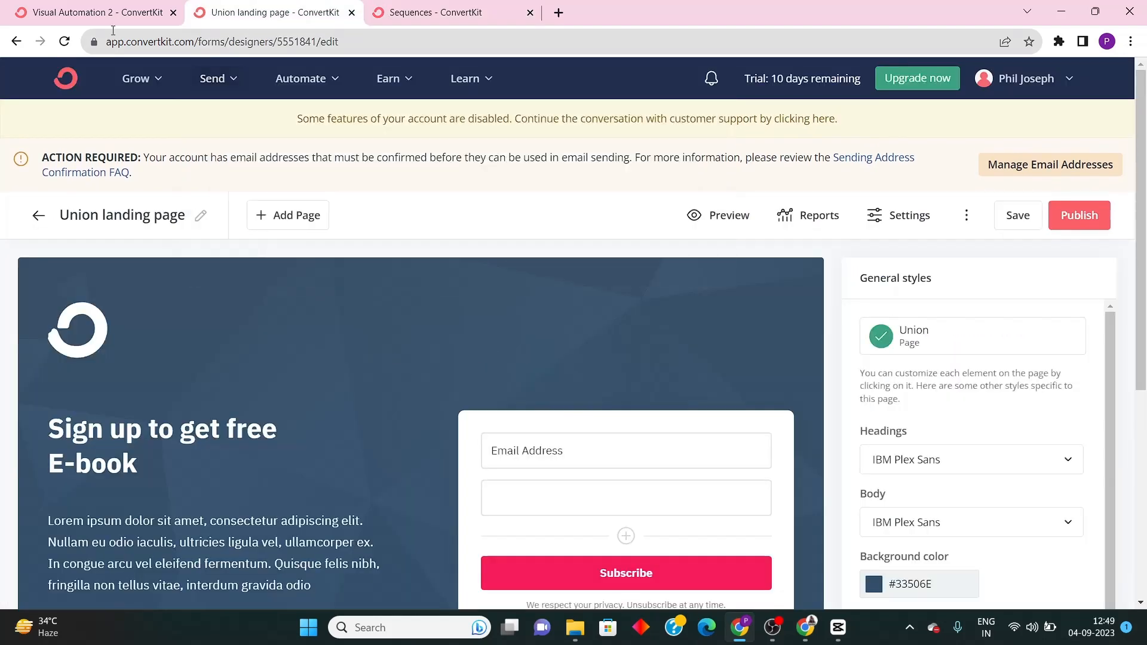
click(112, 14)
scroll(532, 382, down, 1)
scroll(564, 481, down, 5)
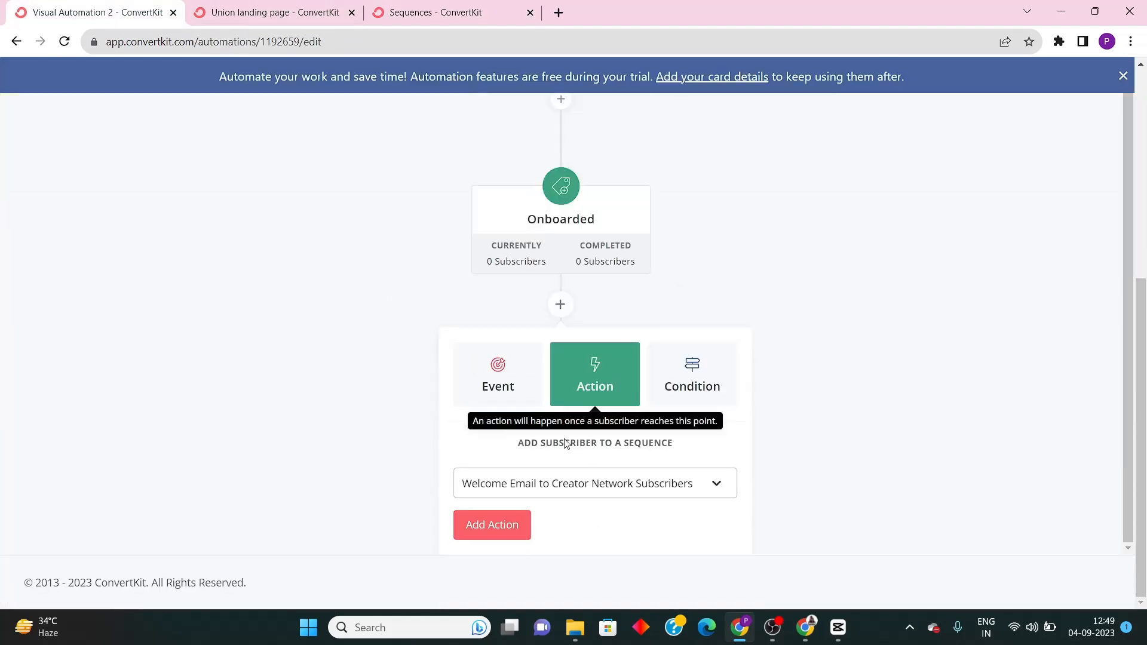
click(65, 41)
scroll(259, 299, up, 1)
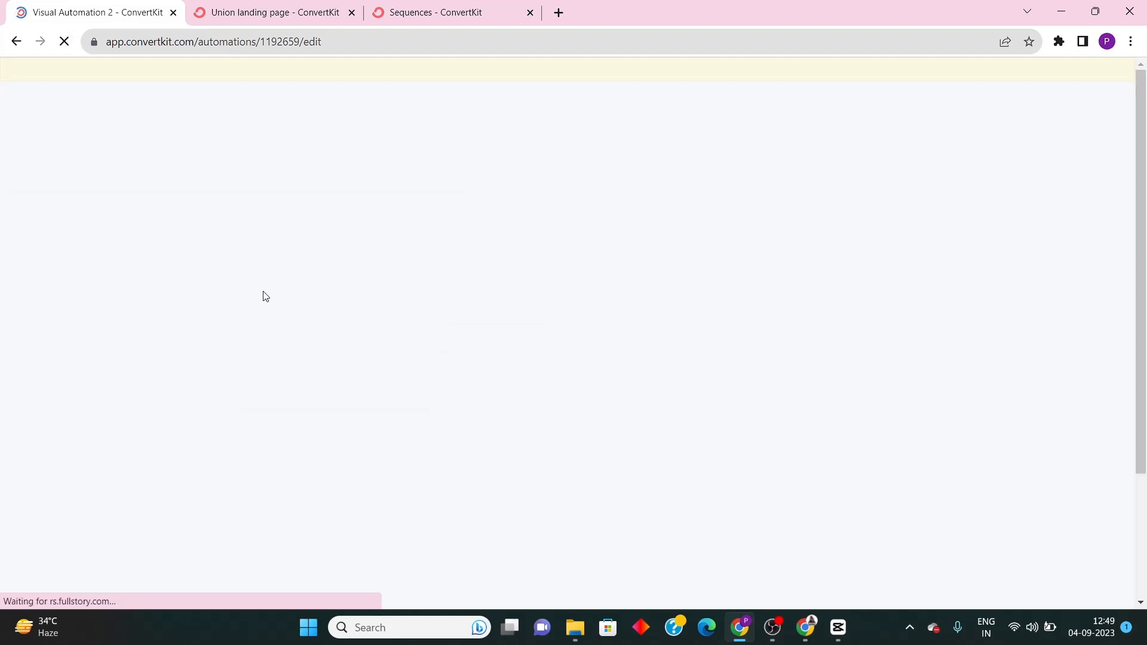
Add an Email sequence action with Sequence (2) below the Onboarded tag step
click(567, 331)
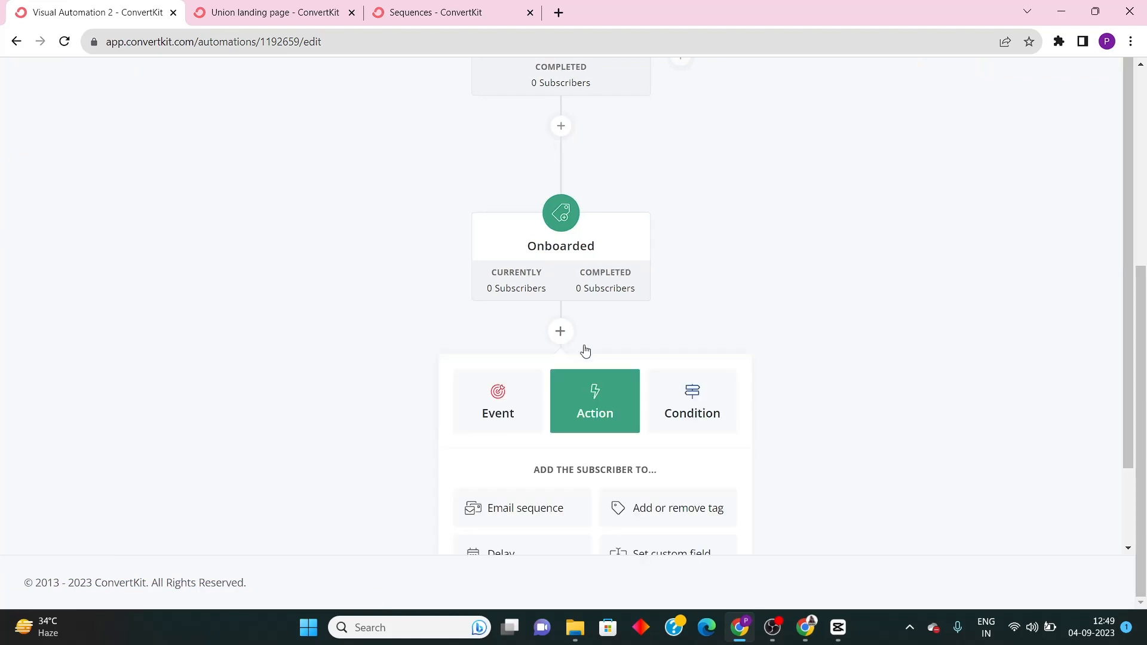
scroll(526, 406, down, 2)
click(524, 418)
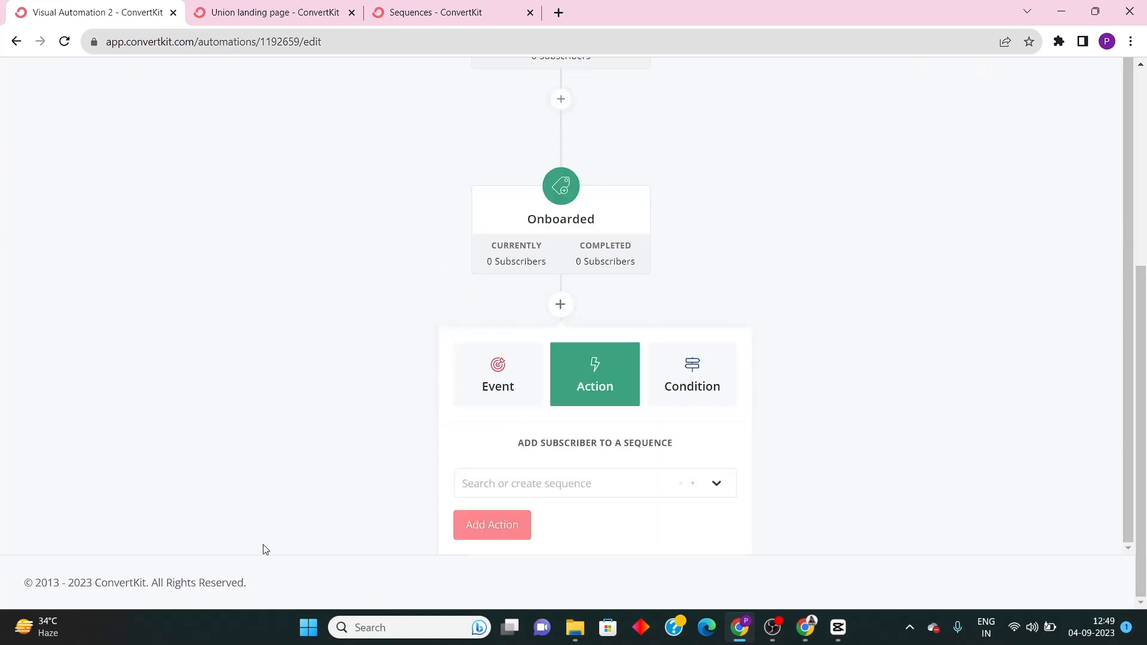
click(617, 475)
click(557, 539)
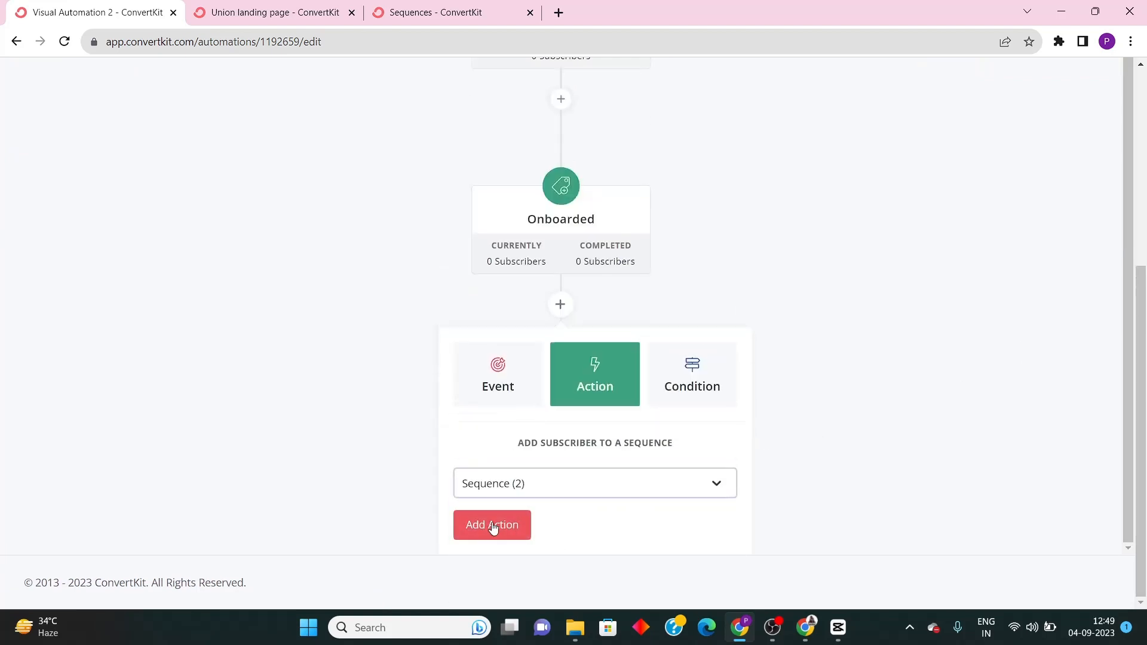
click(492, 526)
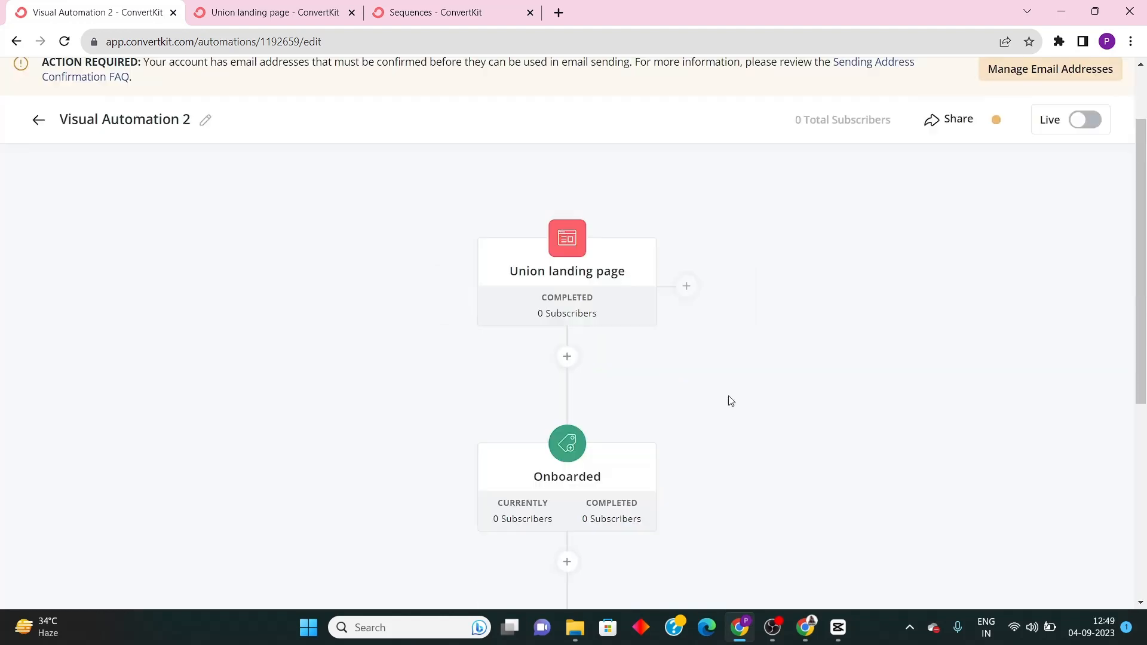
Below Sequence (2), browse the condition, action and event options and the tag list
scroll(730, 399, down, 5)
click(560, 393)
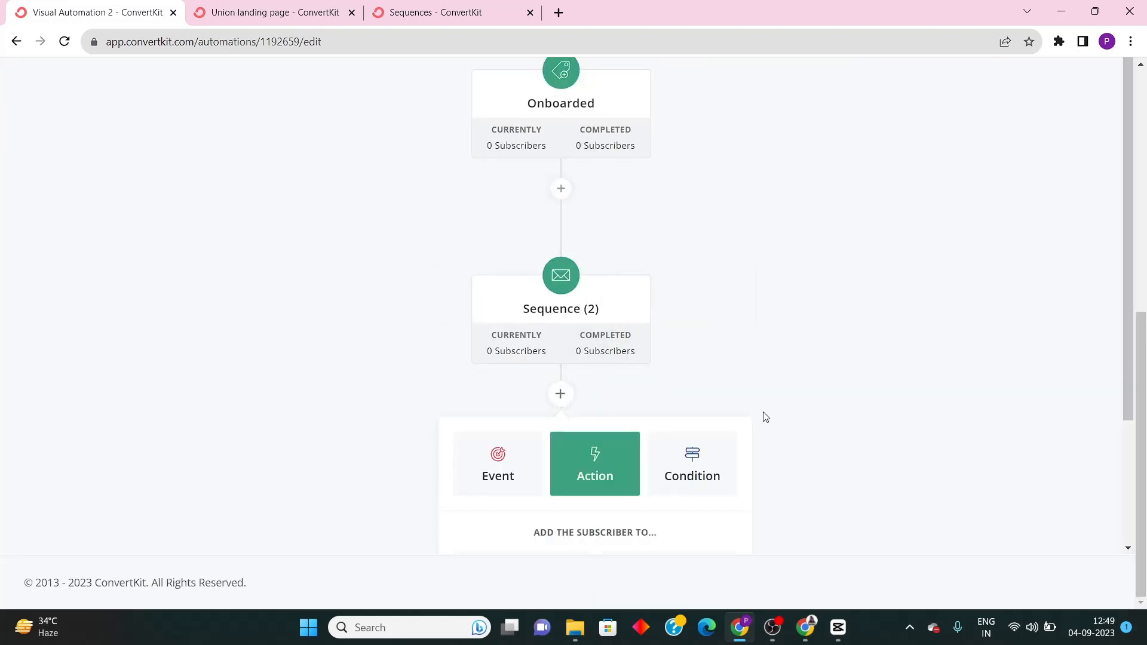
scroll(765, 417, down, 3)
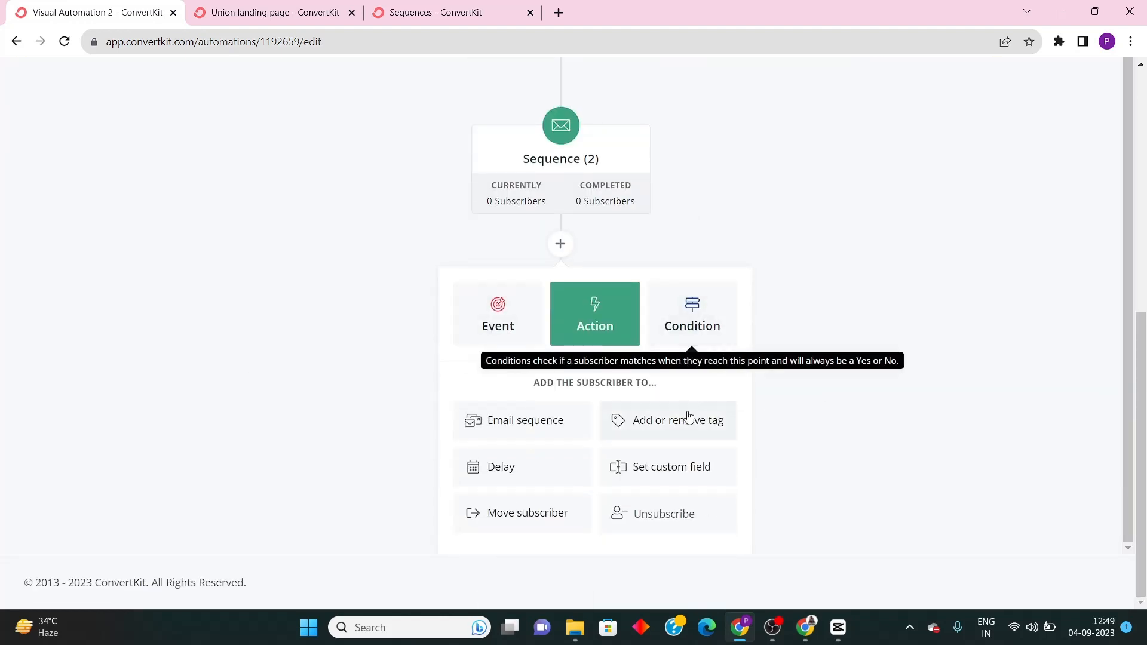
click(705, 328)
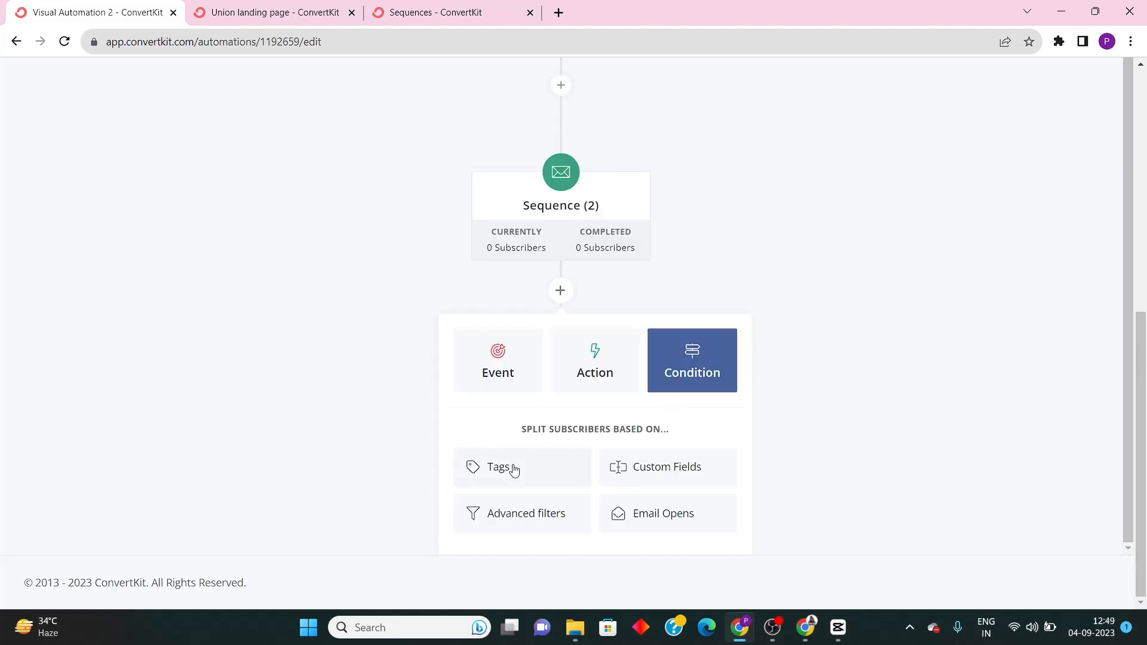
click(578, 370)
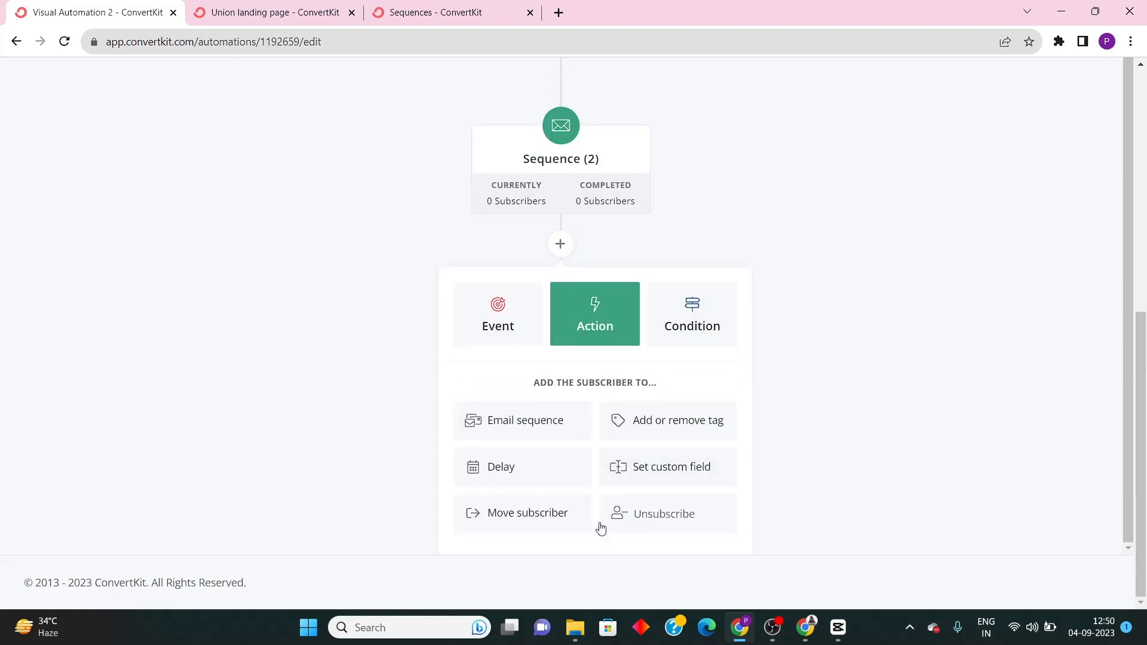
click(511, 315)
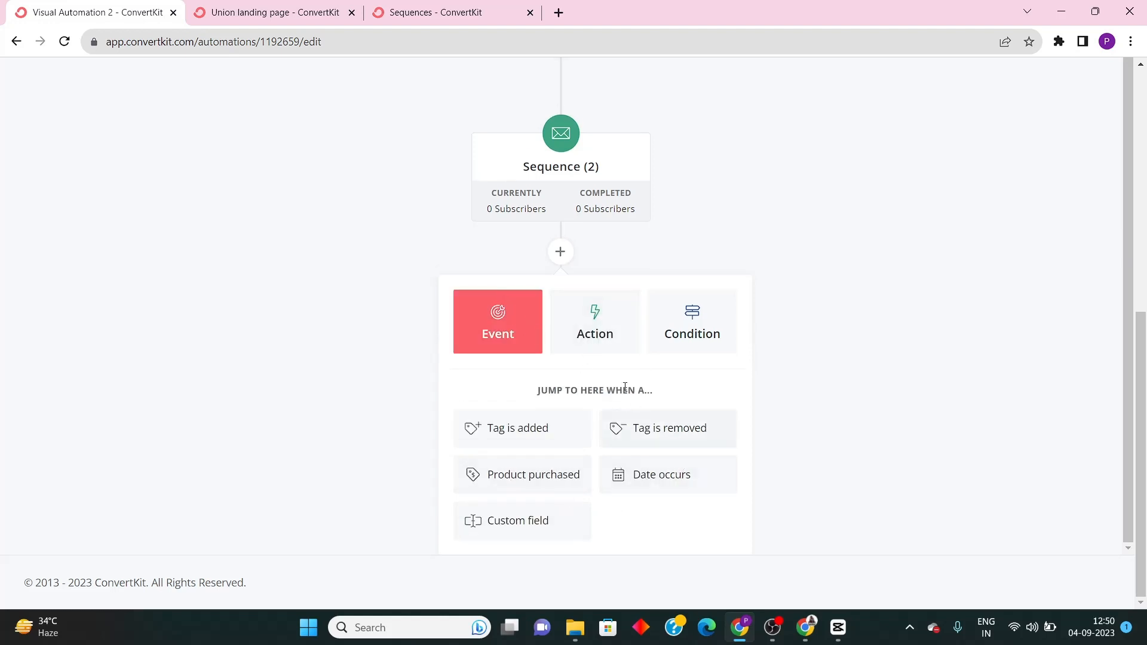
click(599, 334)
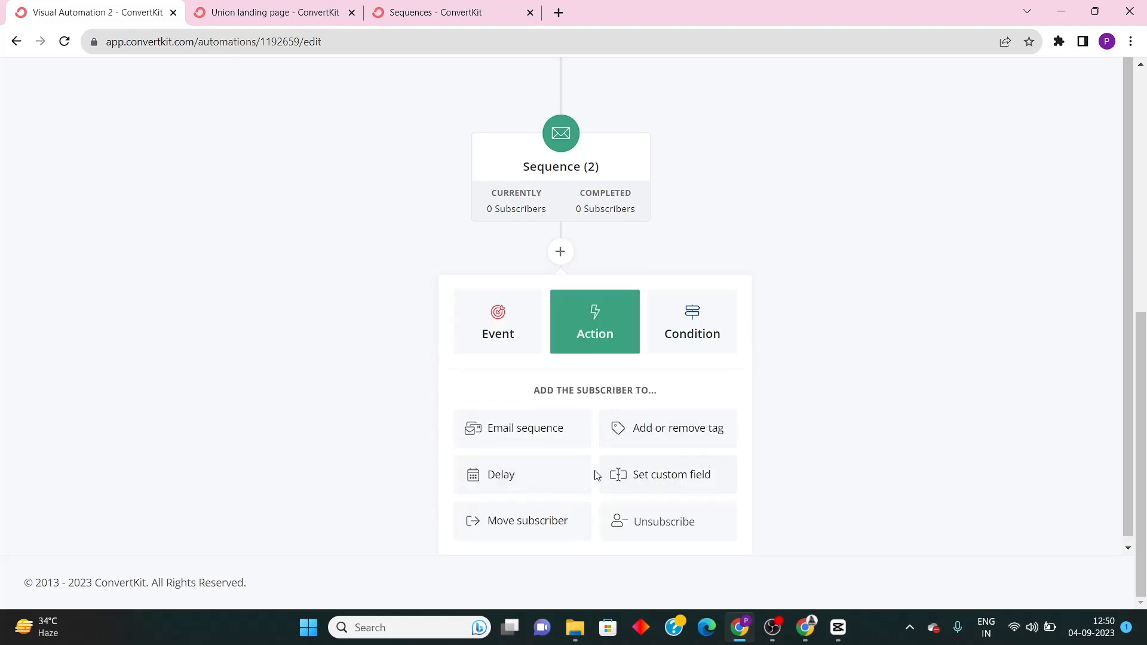
click(651, 436)
click(604, 485)
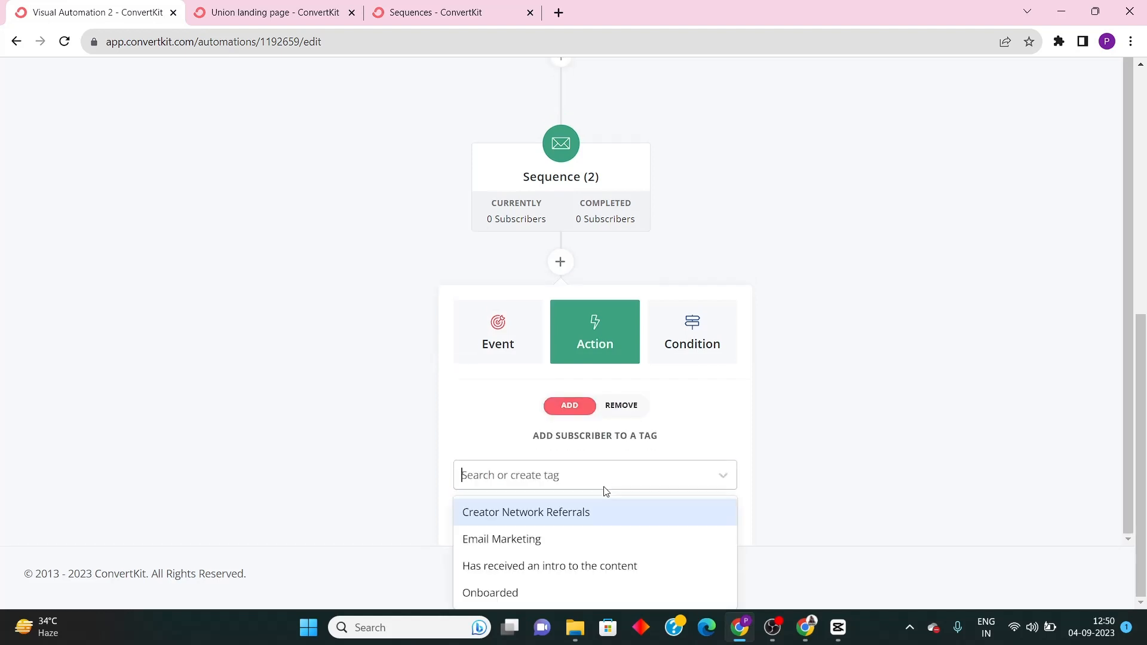
click(452, 306)
Look at the event, action and Email Opens condition options, then close without adding a step
click(521, 362)
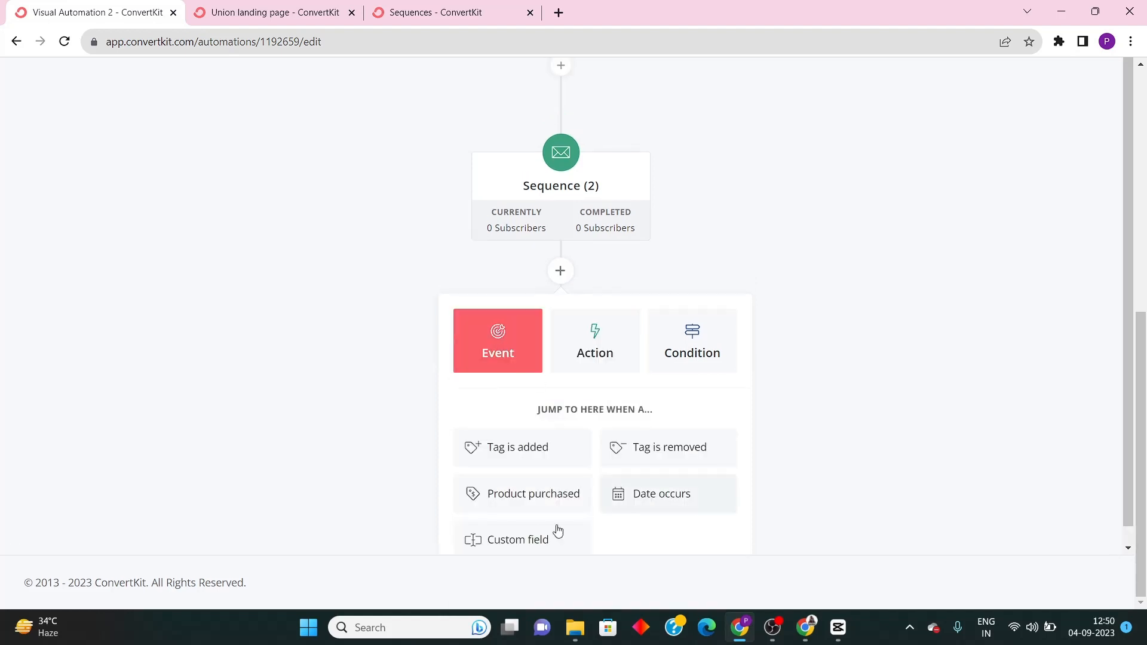
scroll(560, 534, down, 1)
click(594, 305)
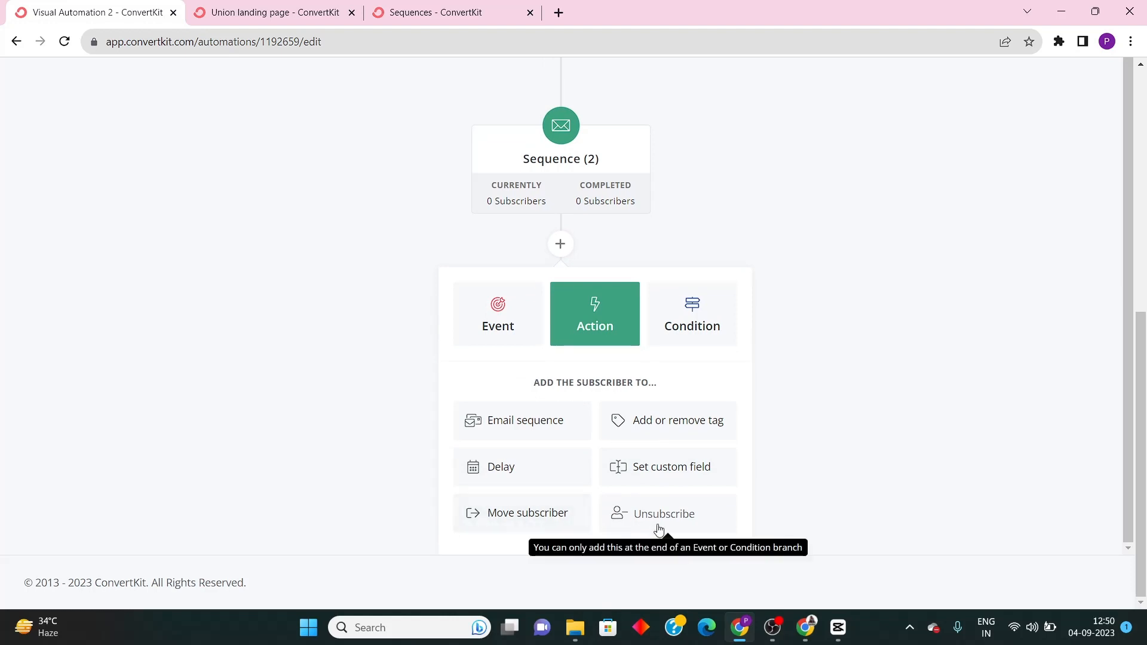
click(693, 340)
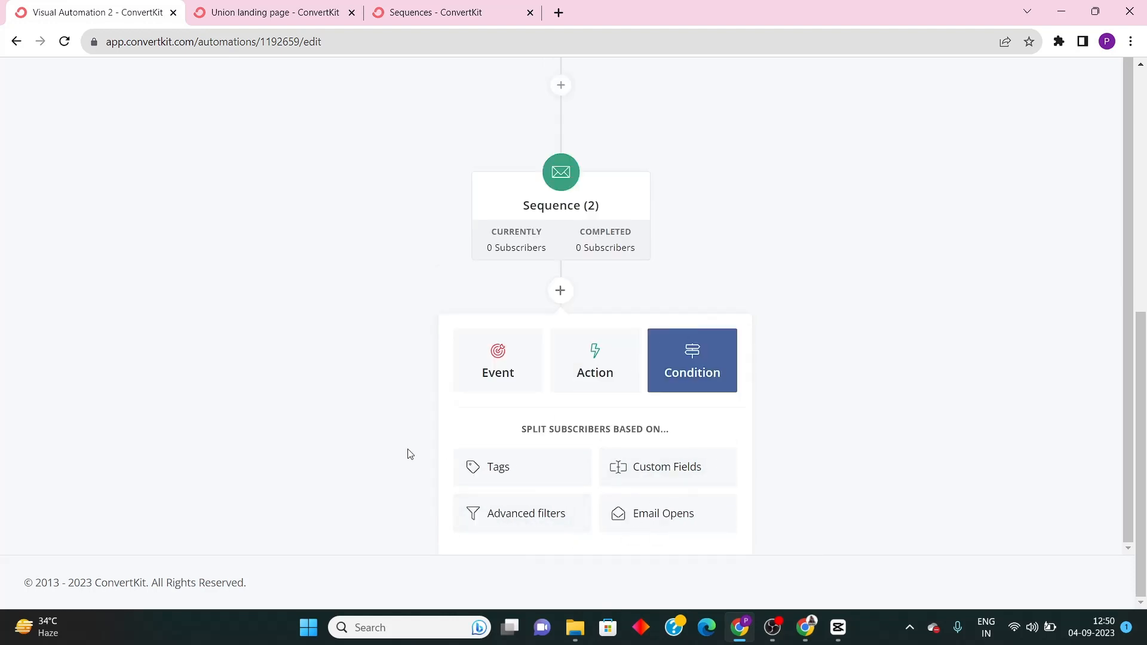
click(618, 508)
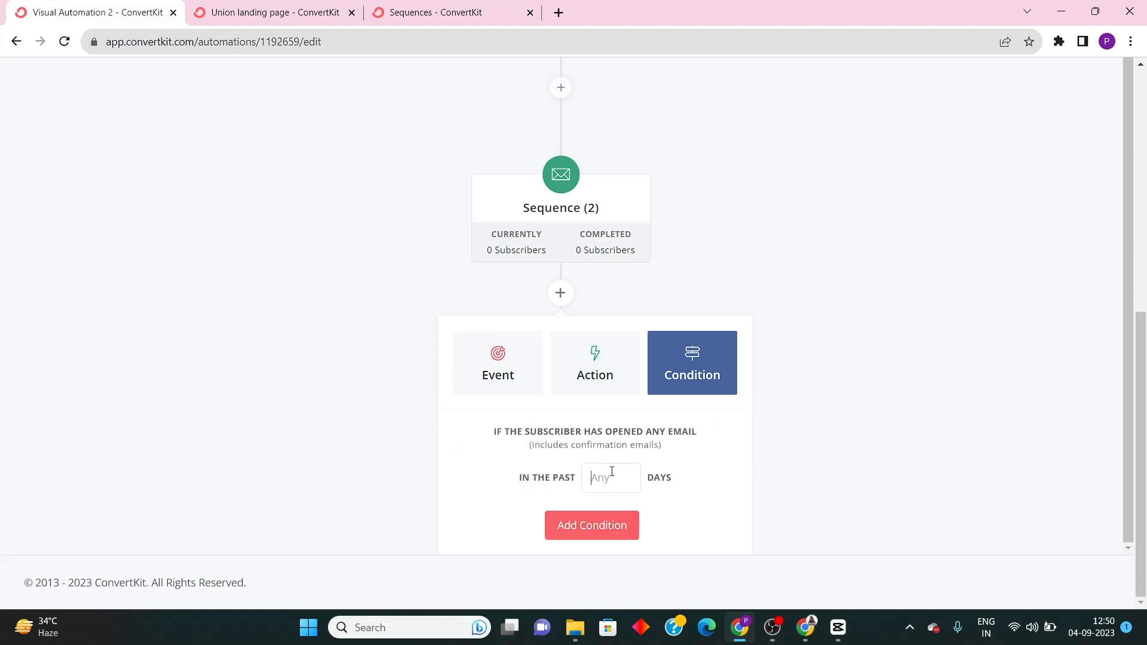
click(598, 385)
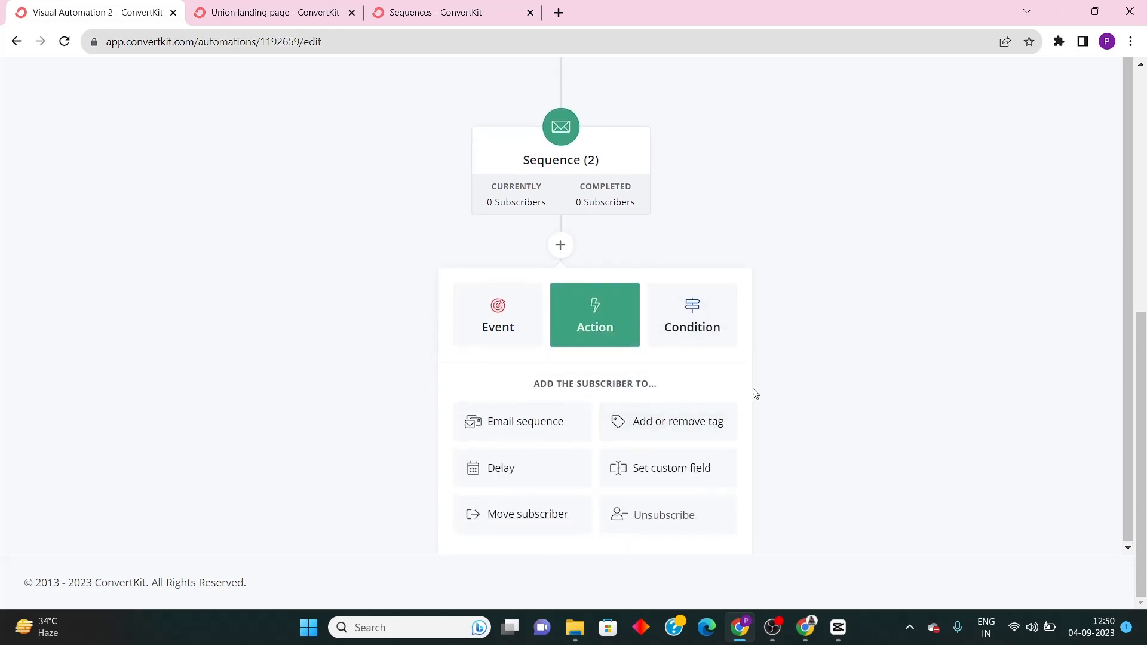
scroll(595, 415, up, 2)
click(889, 404)
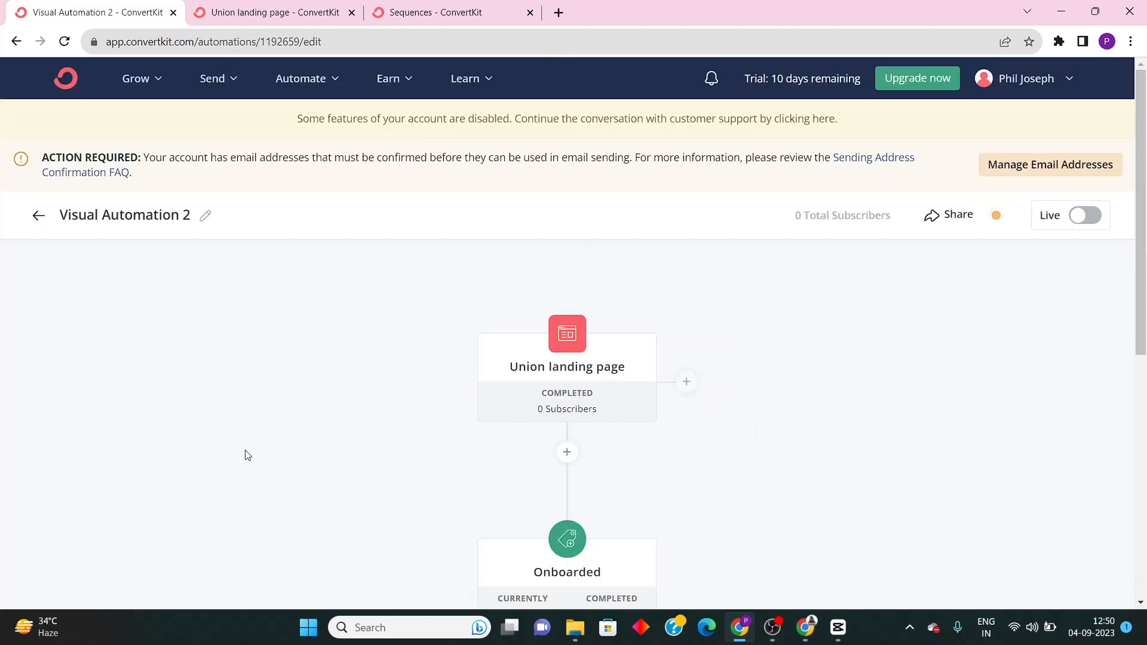
Open the add-step panel after the landing-page trigger and preview its Event options
scroll(258, 396, up, 6)
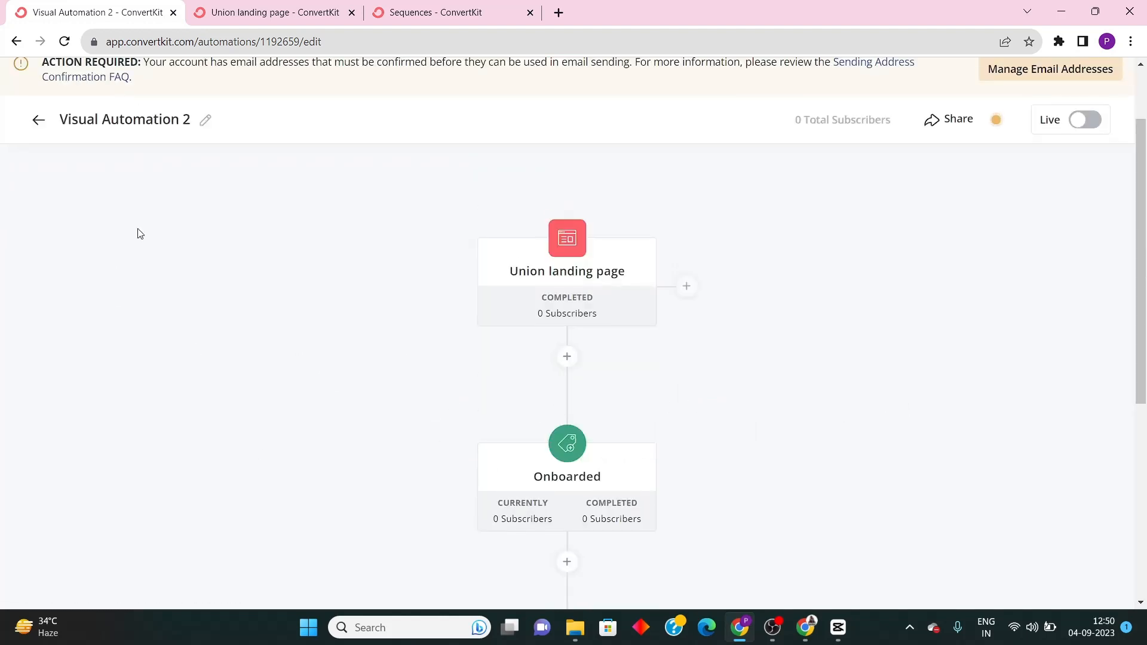
scroll(392, 259, up, 2)
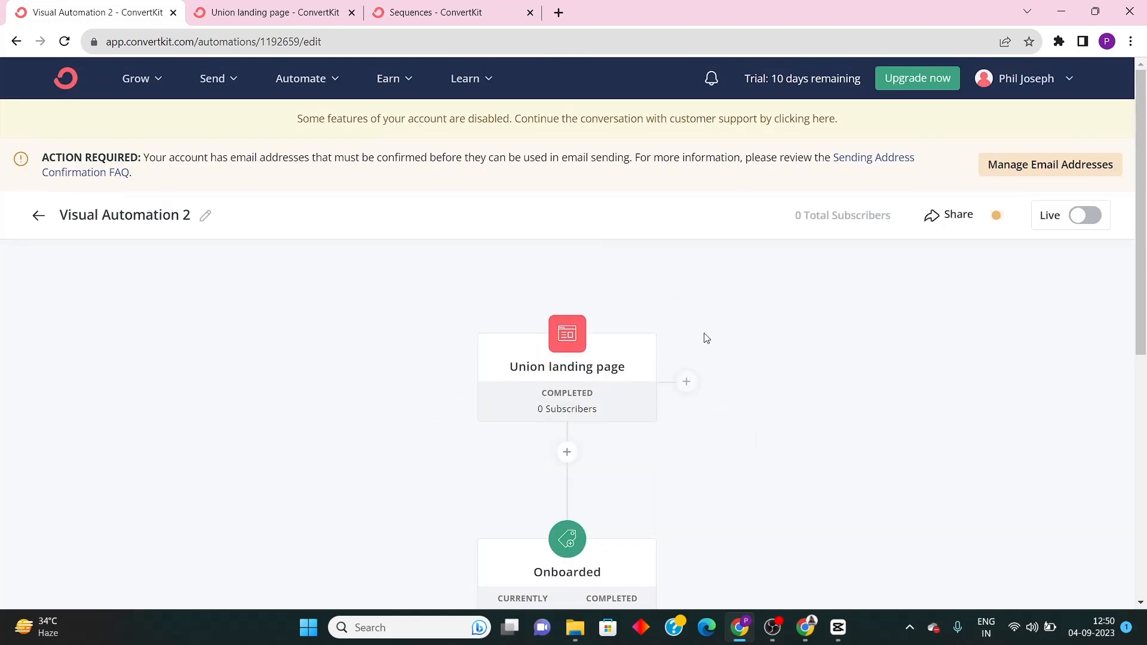
scroll(704, 341, down, 7)
scroll(580, 483, up, 4)
scroll(582, 394, up, 1)
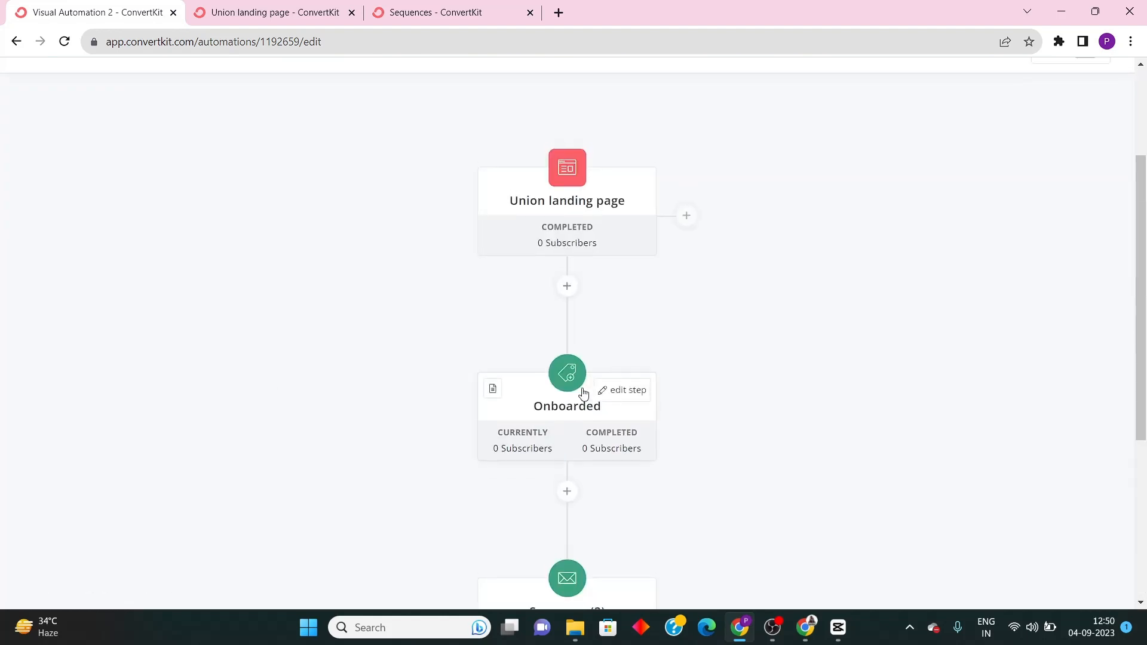
click(565, 357)
scroll(530, 300, down, 5)
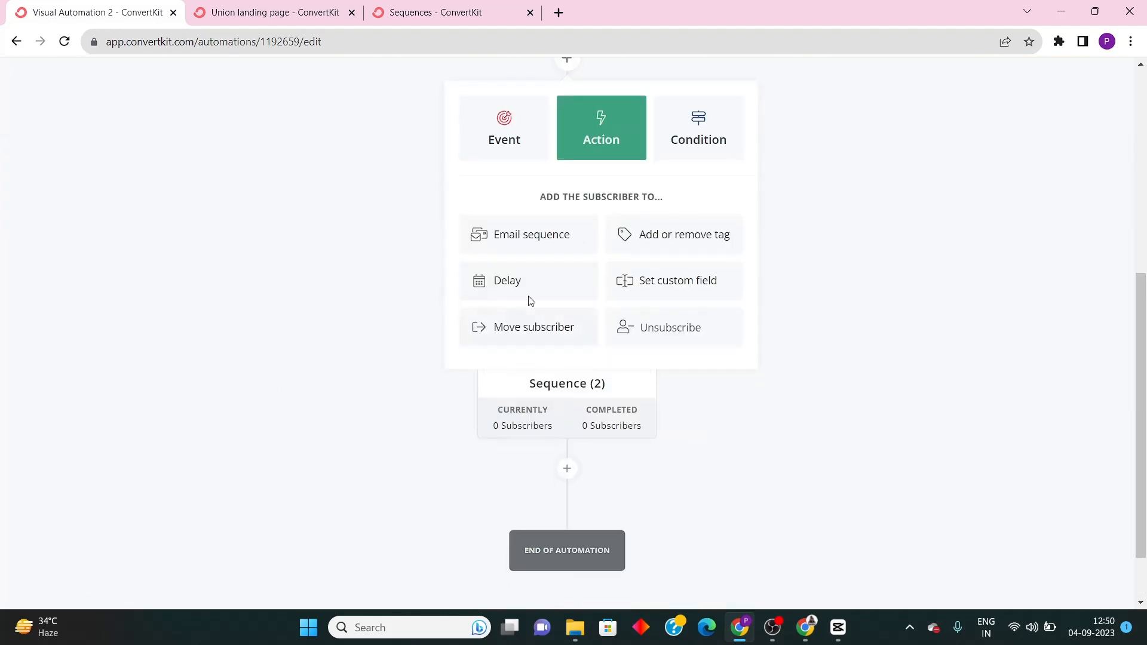
click(519, 130)
Switch that panel between the Action, Event and Condition tabs, then close it without adding anything
scroll(633, 311, up, 4)
click(586, 358)
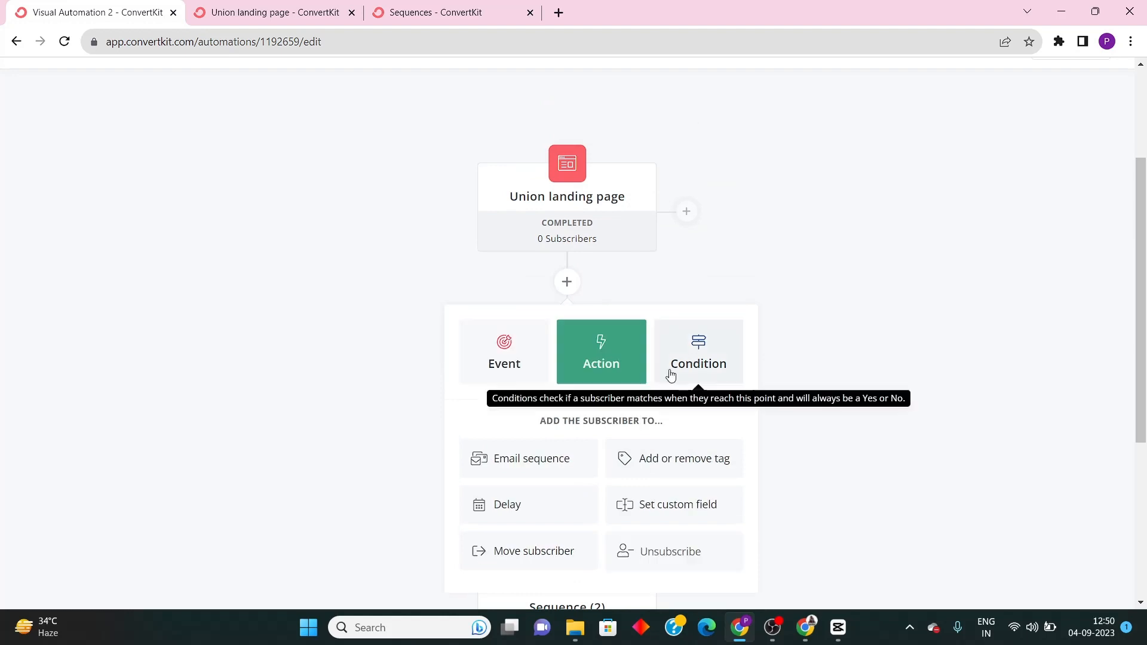
click(514, 365)
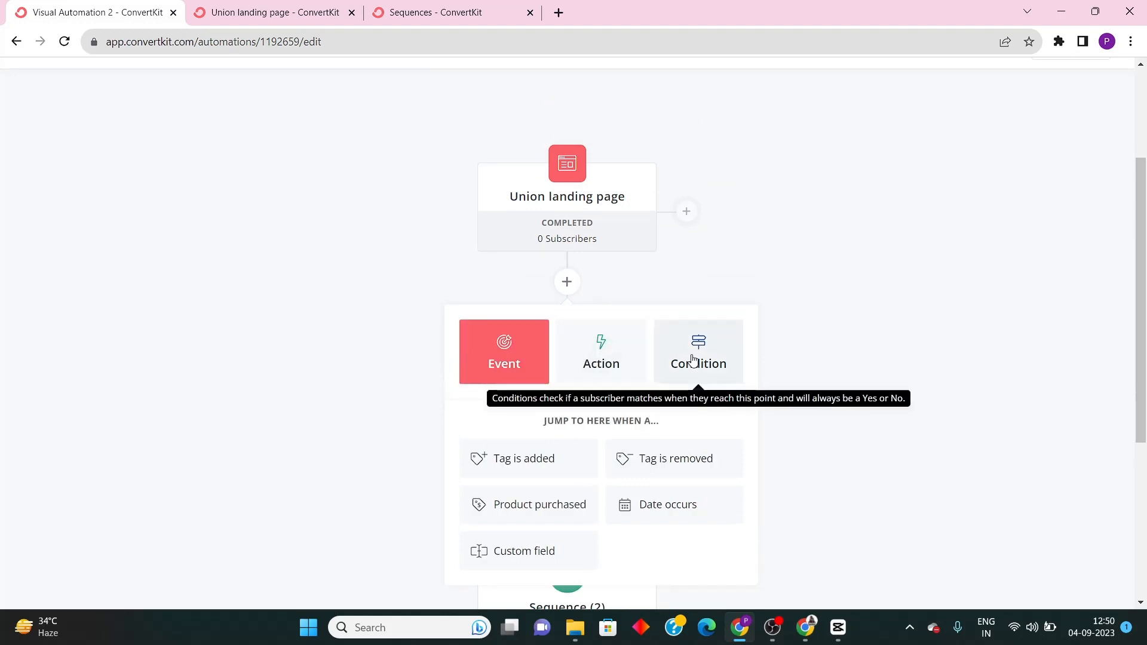
click(630, 358)
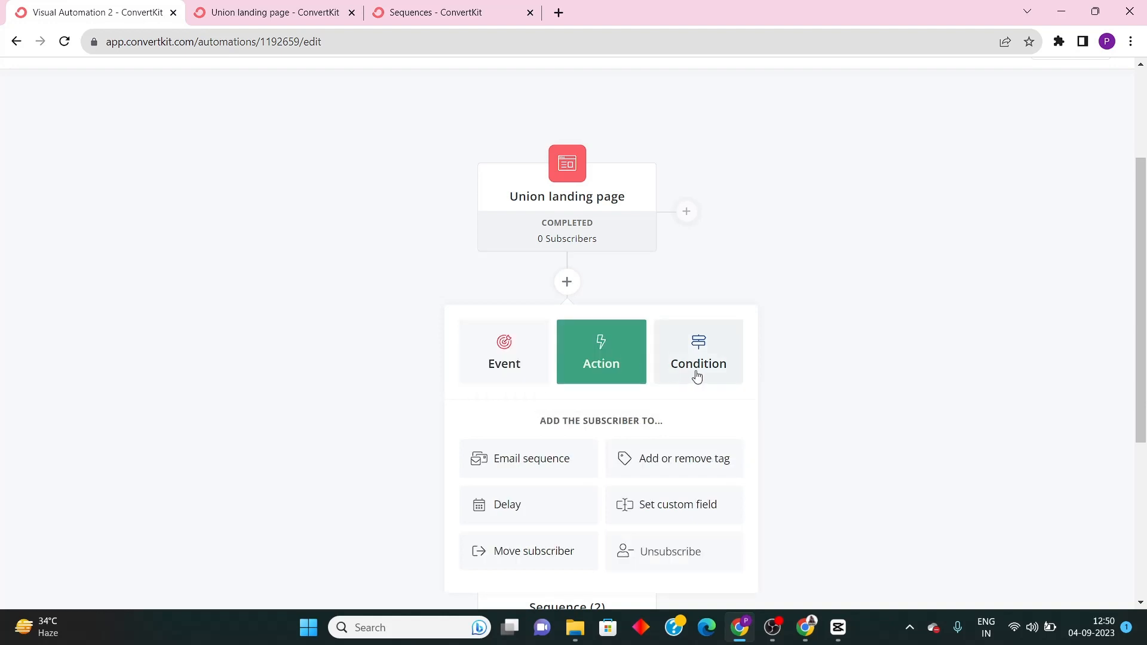
click(696, 372)
scroll(776, 412, up, 3)
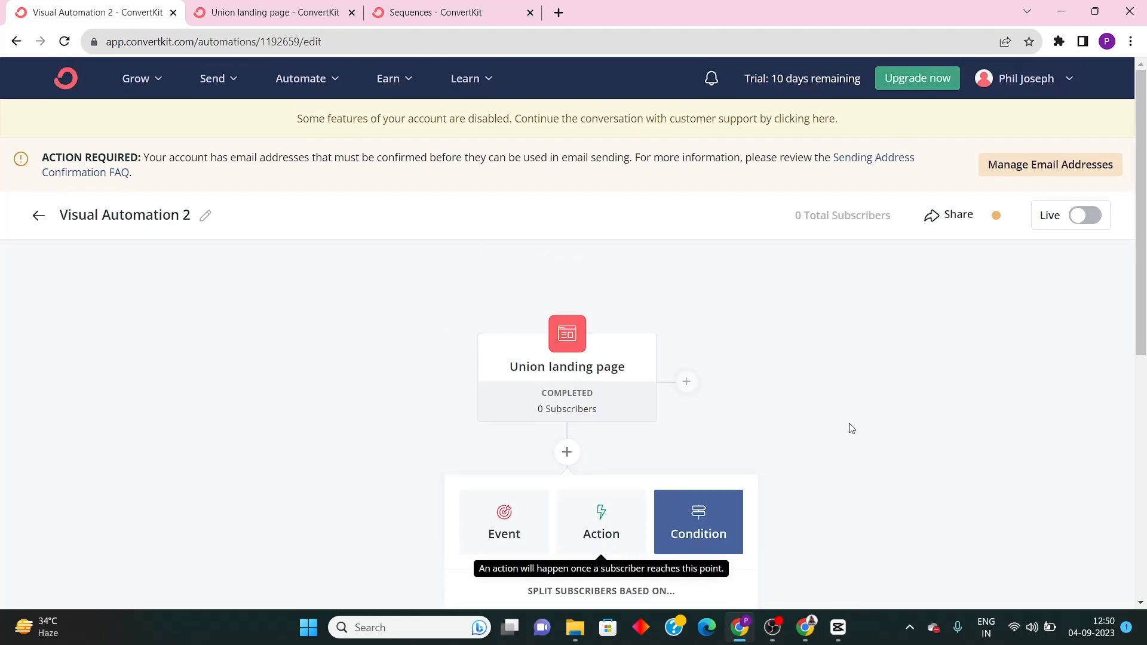
click(797, 445)
Browse the Condition, Event and Action options between Onboarded and Sequence (2), then close without adding
scroll(711, 478, down, 6)
click(567, 283)
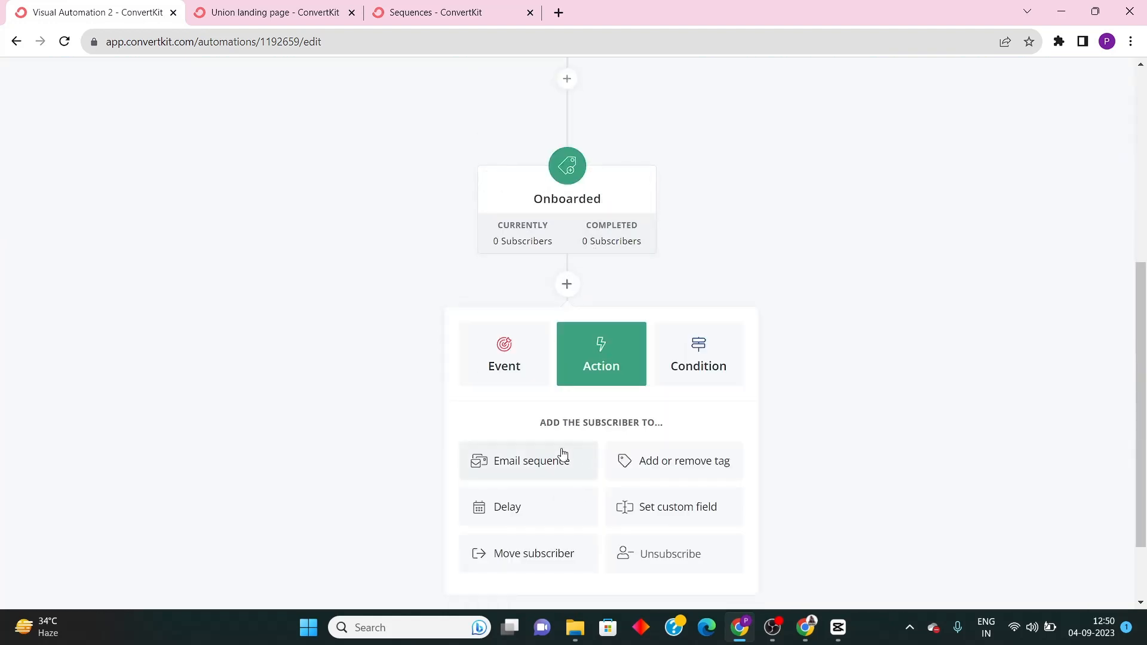
click(714, 355)
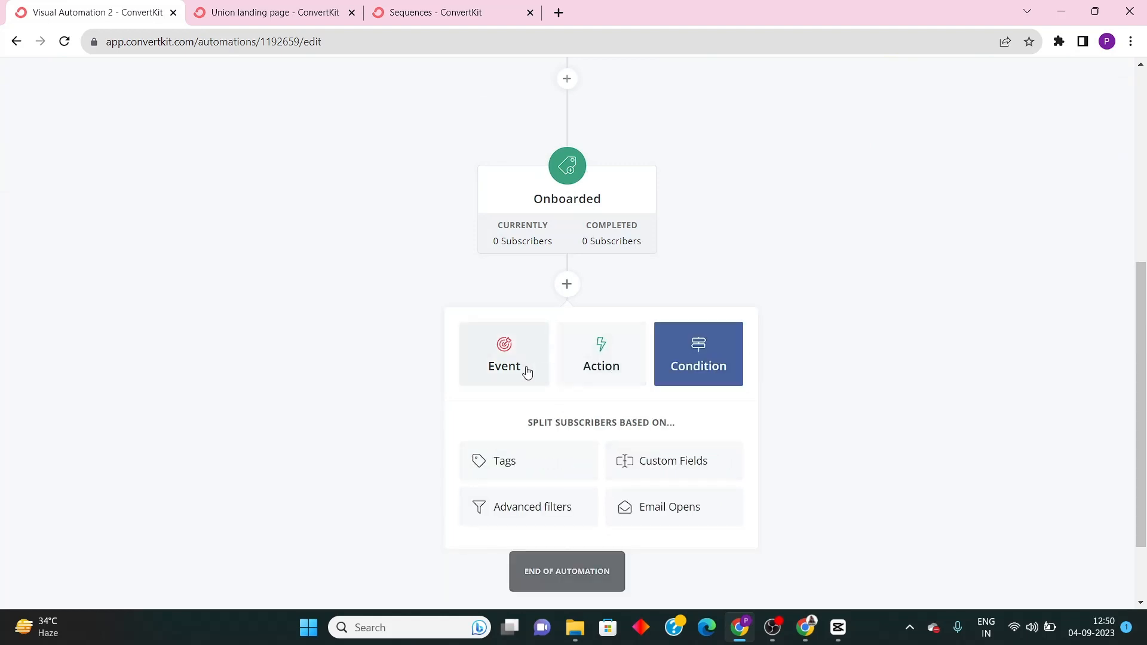
click(524, 369)
click(591, 375)
click(712, 353)
scroll(831, 418, down, 2)
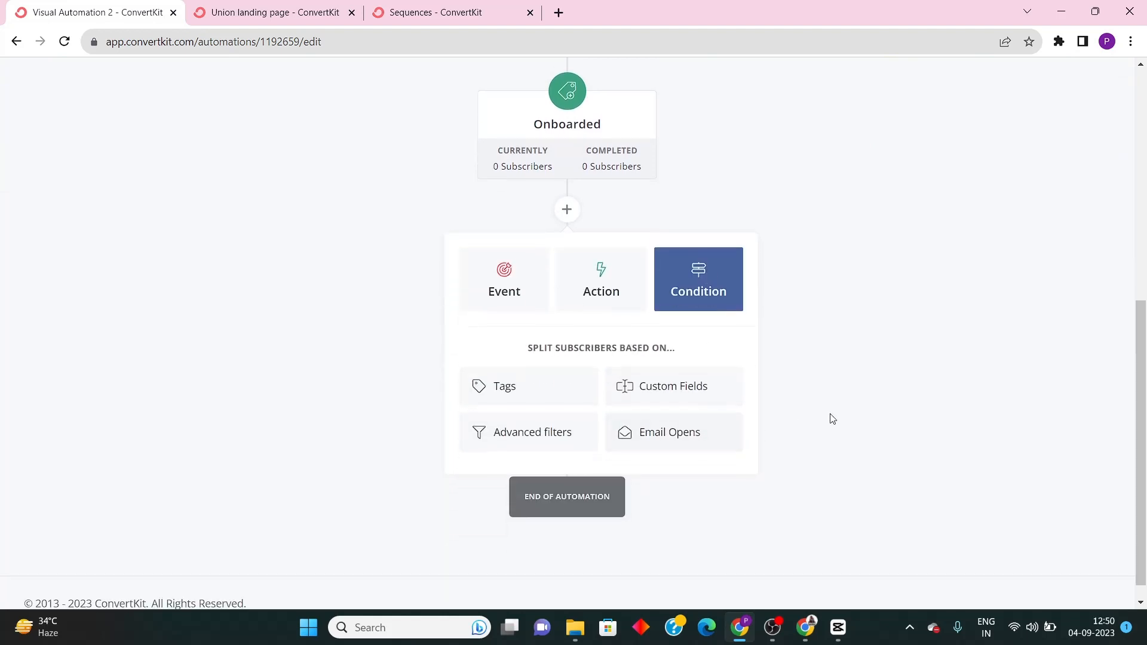
click(831, 418)
Preview the Condition and Event options after Sequence (2), leaving the automation unchanged
scroll(901, 422, up, 6)
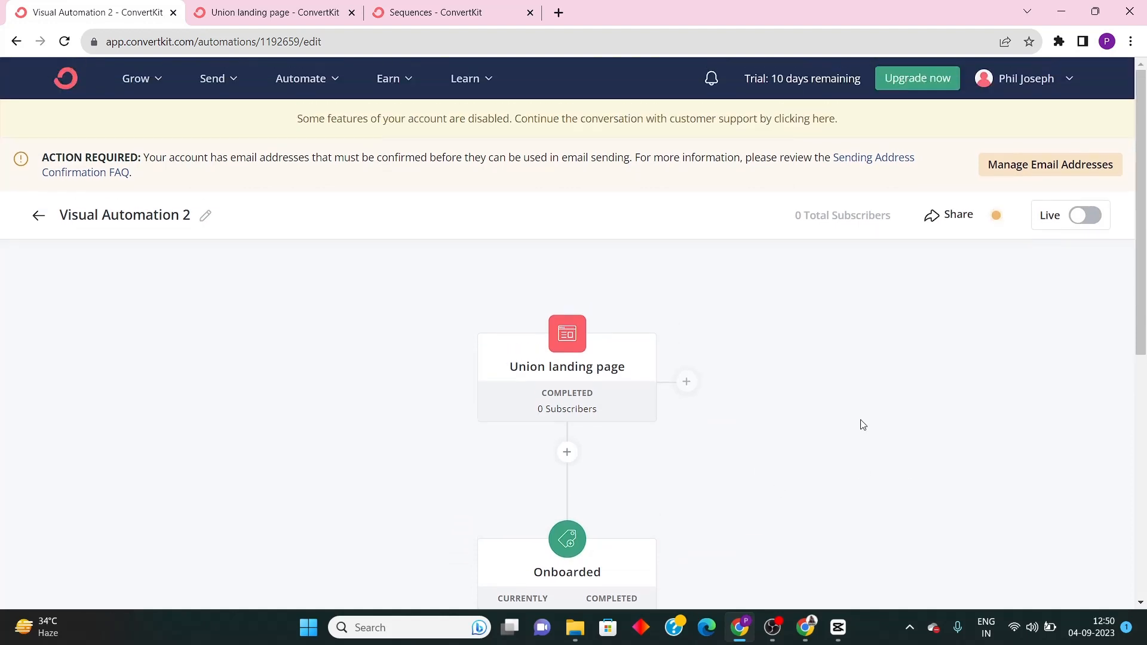
scroll(862, 424, down, 6)
click(567, 414)
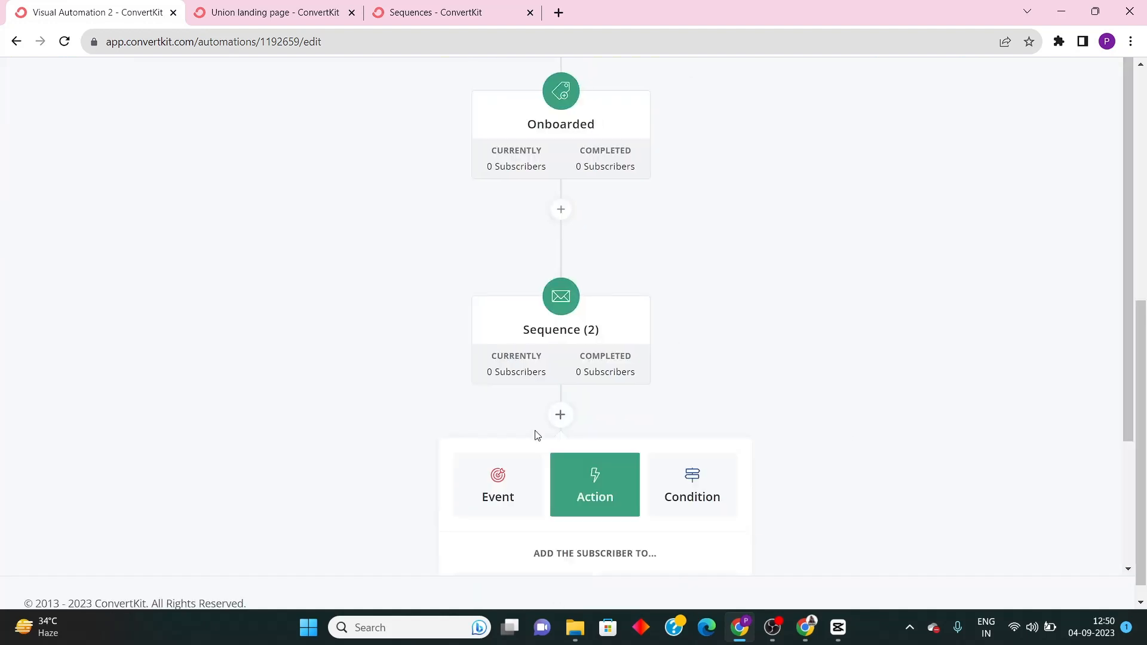
scroll(657, 460, down, 2)
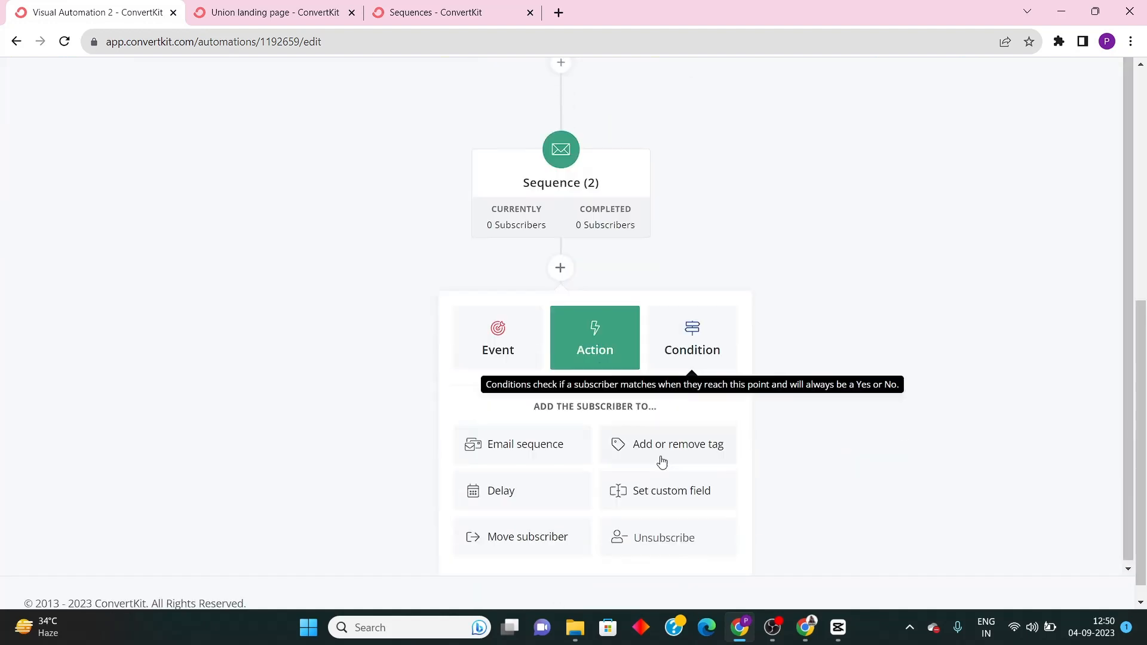
click(675, 363)
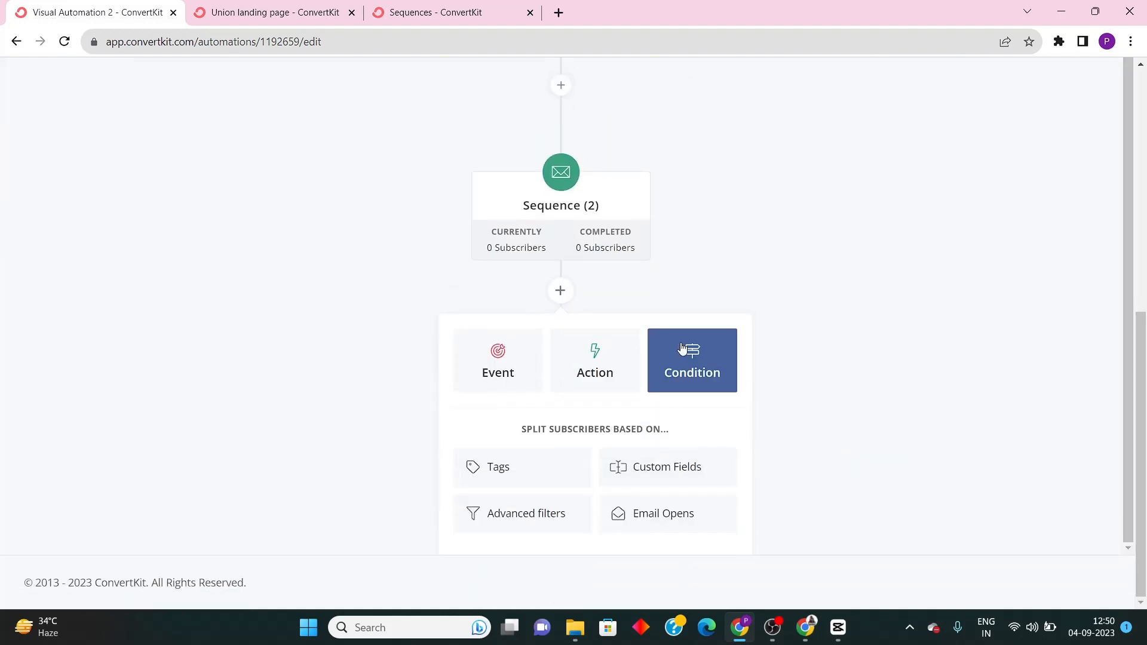
click(491, 386)
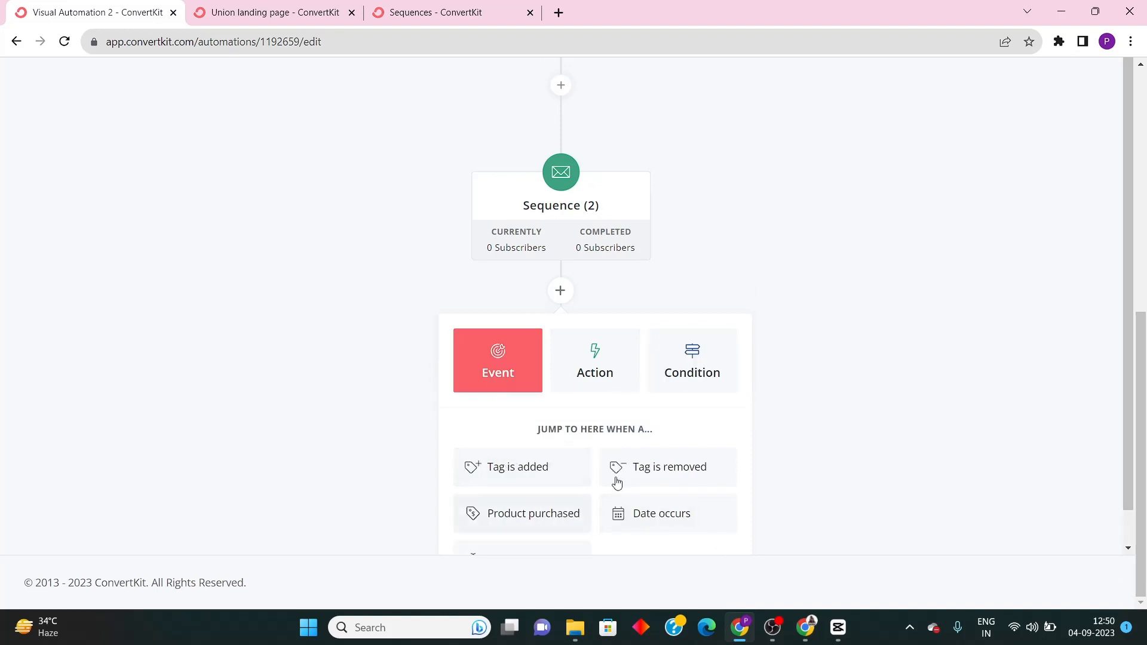
scroll(588, 495, down, 1)
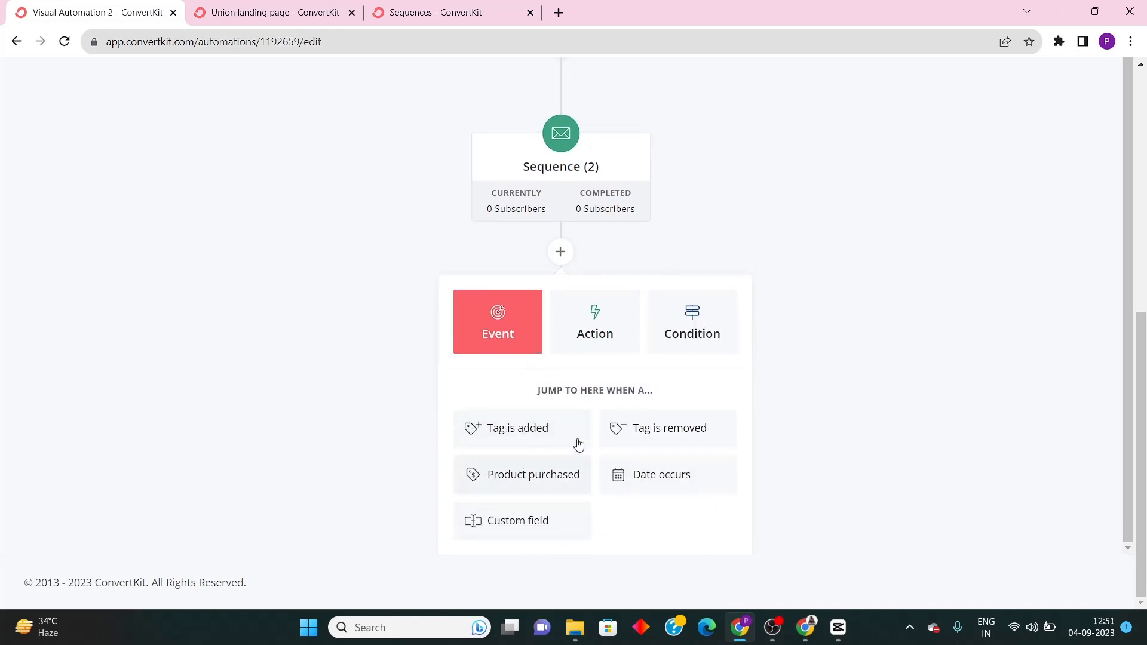
scroll(825, 457, up, 6)
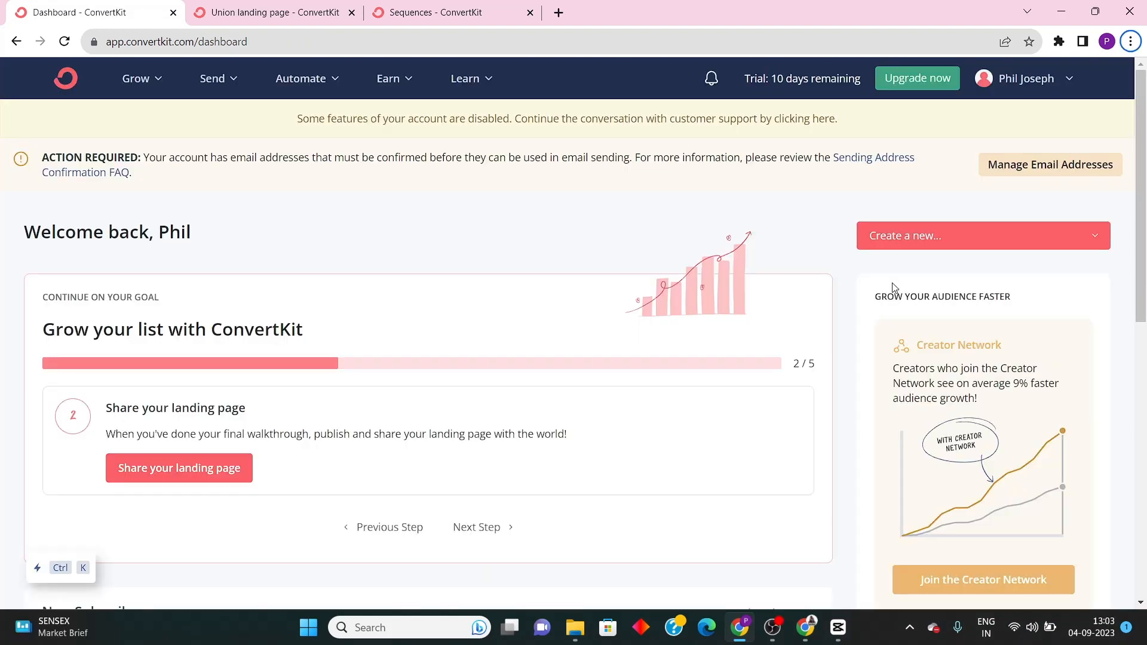